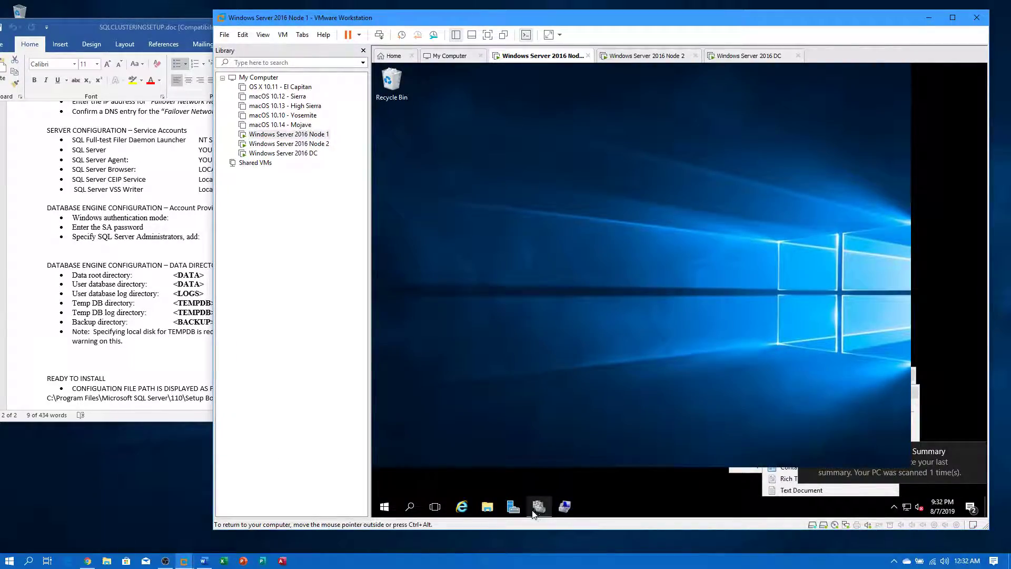
- In Failover Cluster Manager, check DBCLUSTER's two nodes and its five disks owned by Node1
click(537, 508)
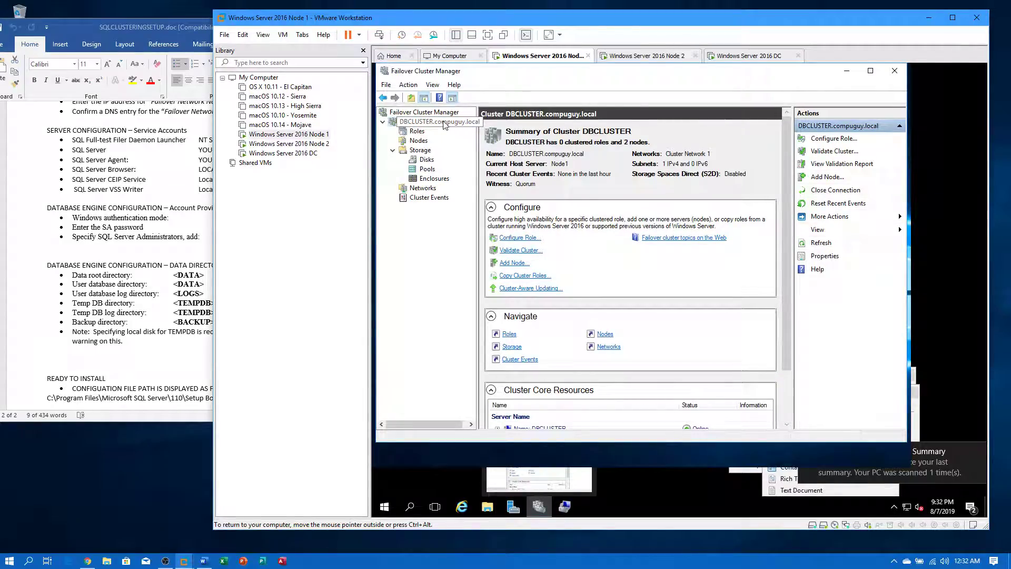
click(419, 141)
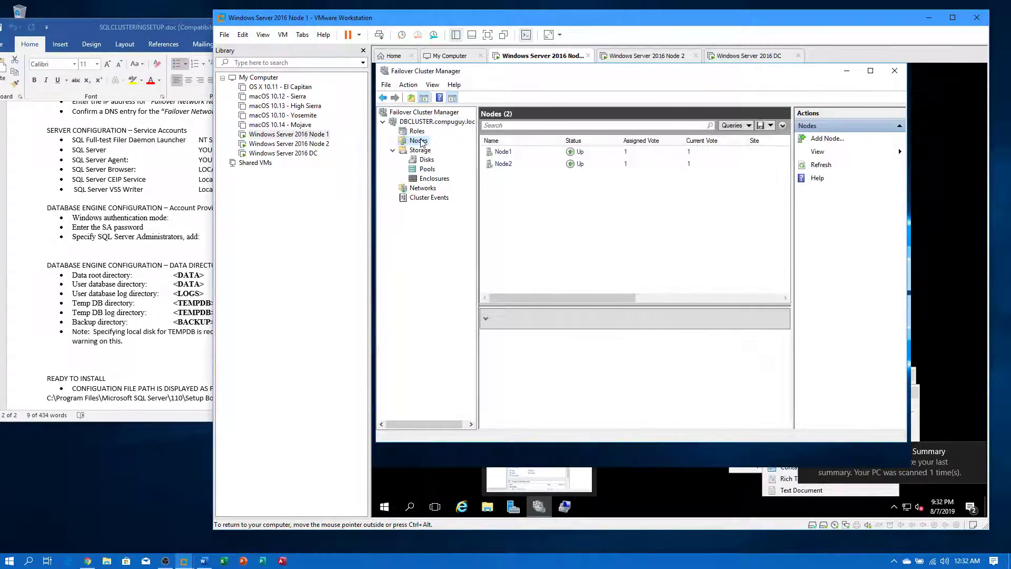
click(417, 160)
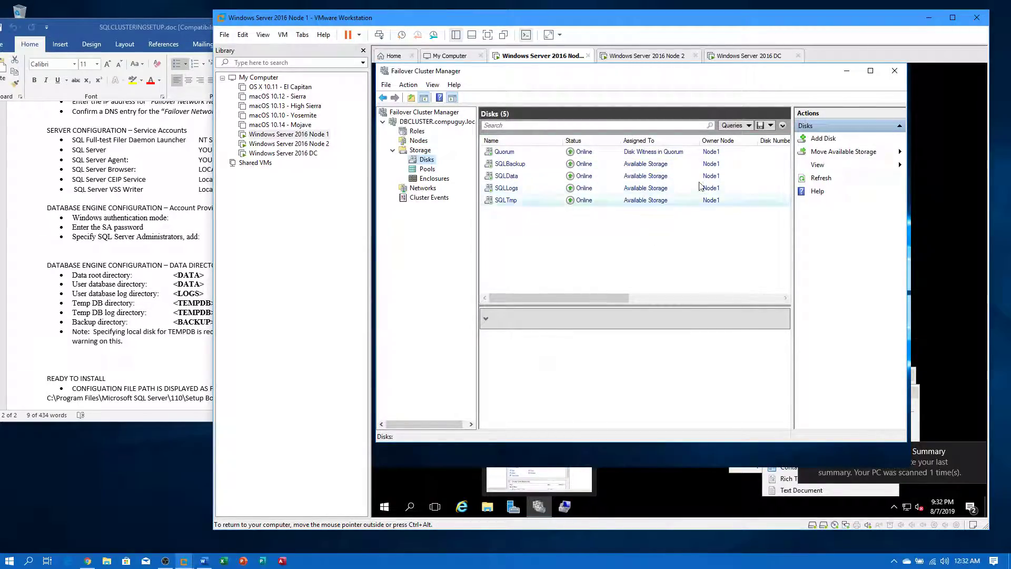
click(495, 506)
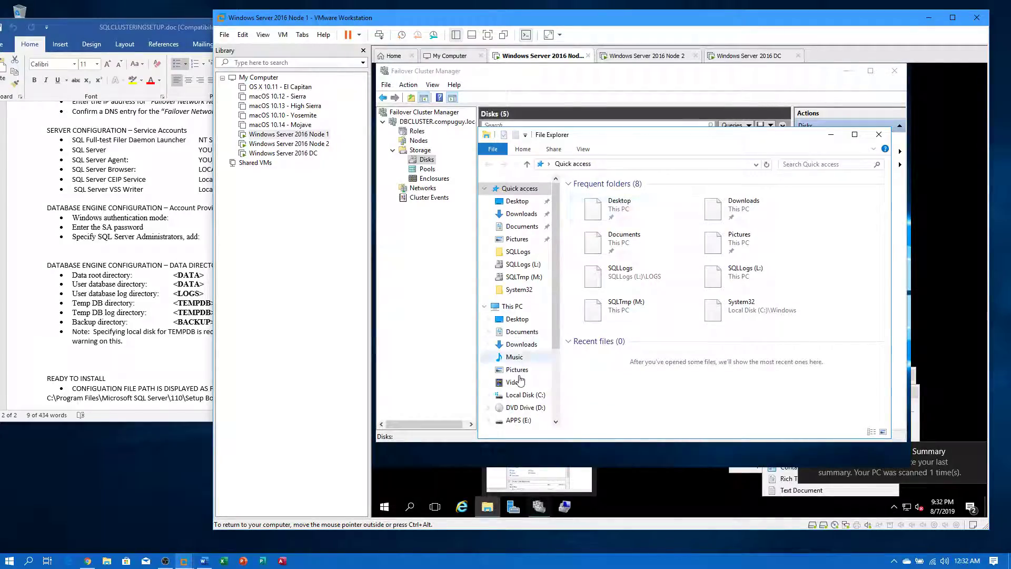
- Show This PC, listing SQLData (K:), SQLLogs (L:), SQLTmp (M:), SQLBackup (N:) and Quorum (Q:)
click(511, 307)
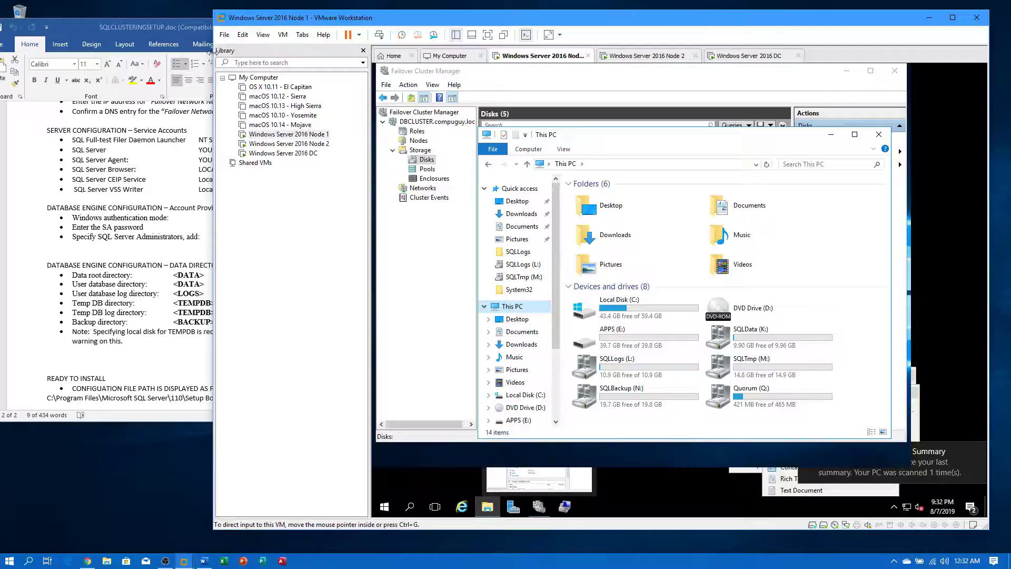
click(175, 27)
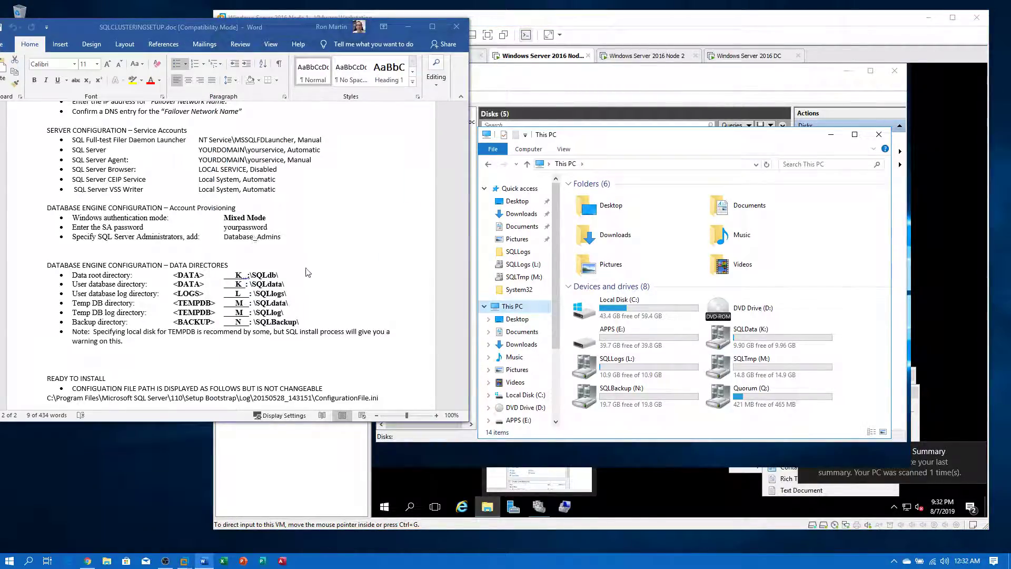
scroll(315, 260, up, 15)
scroll(314, 260, up, 4)
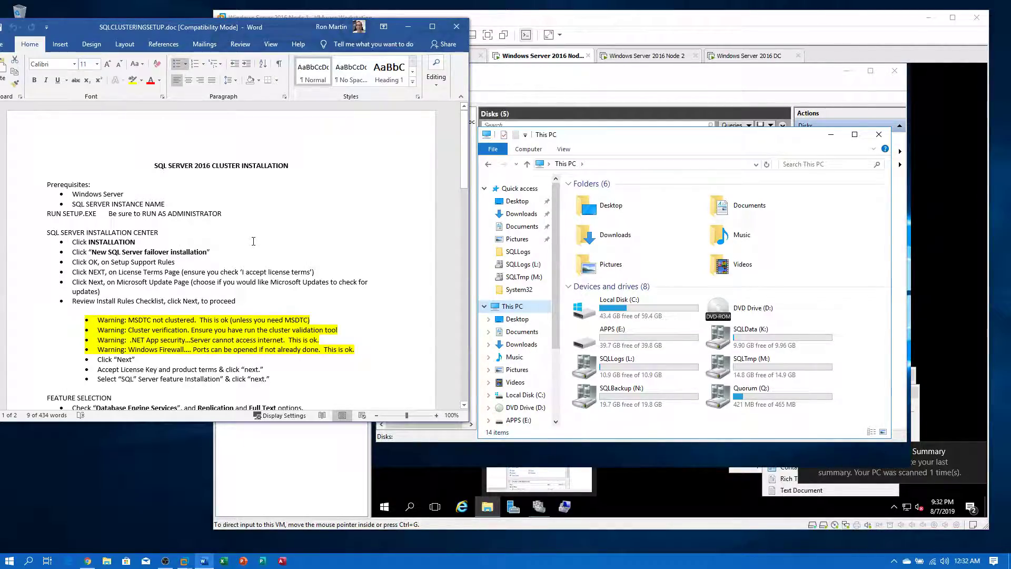
scroll(254, 241, down, 4)
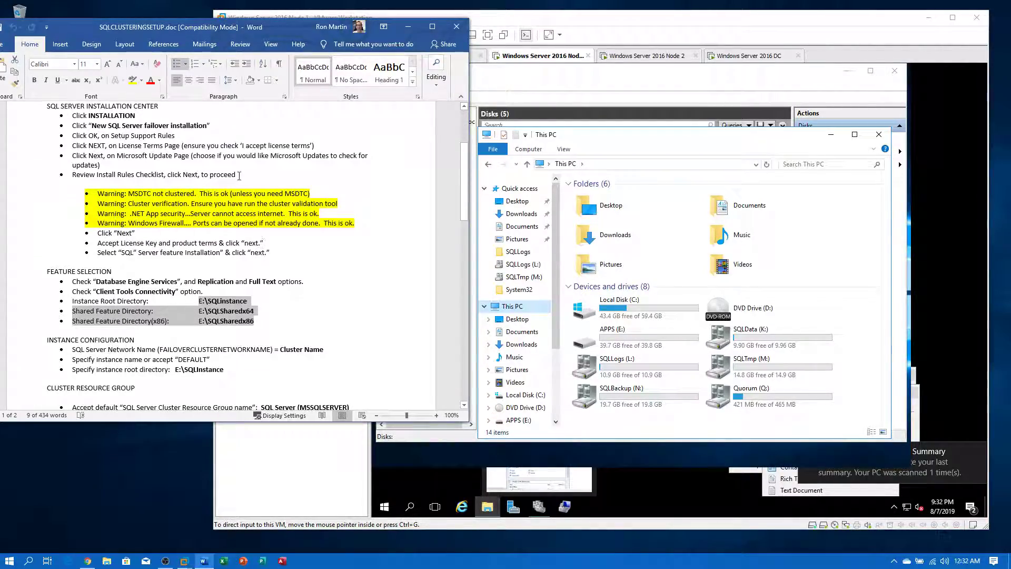
scroll(239, 176, down, 5)
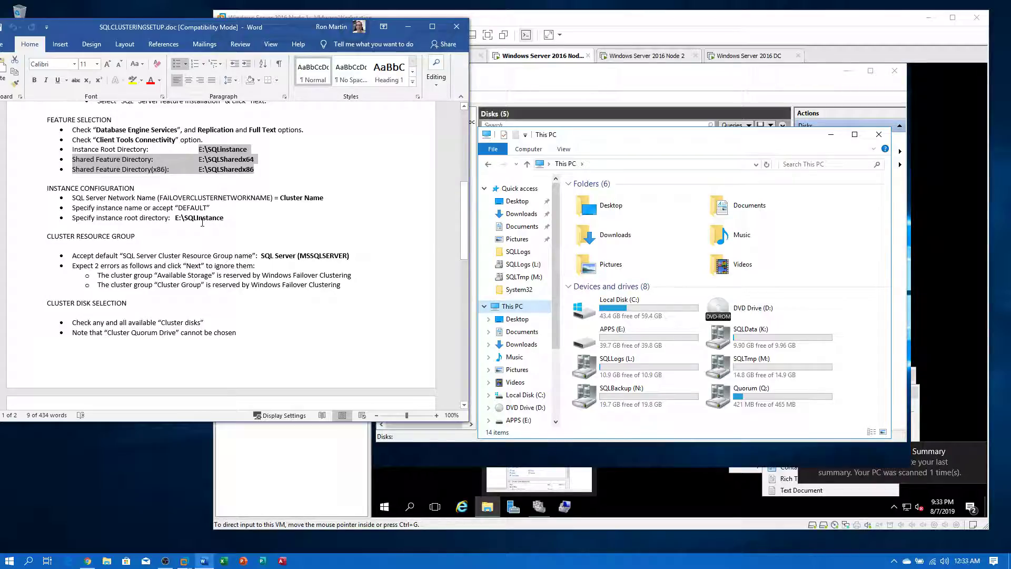
scroll(320, 299, down, 16)
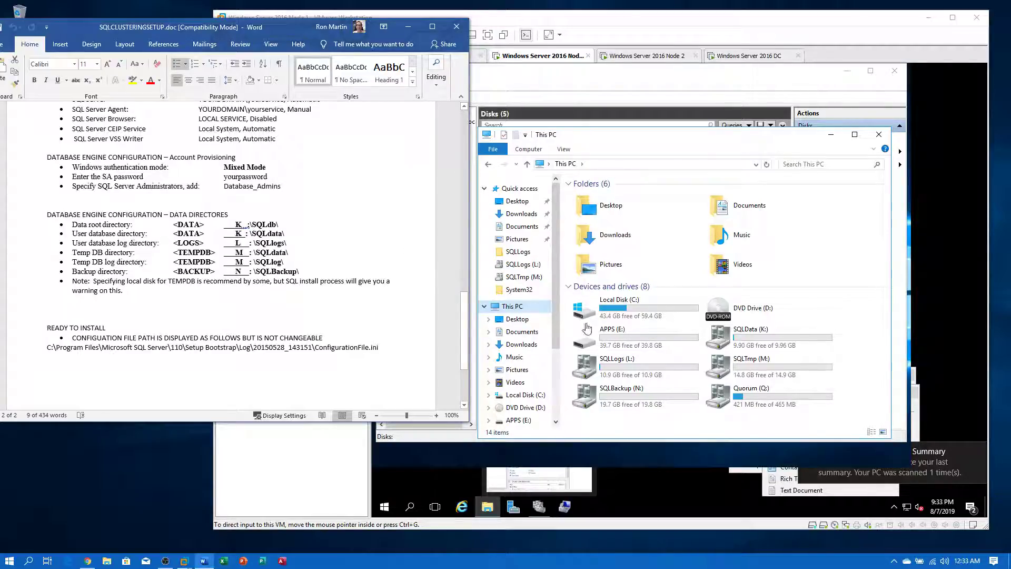
click(649, 339)
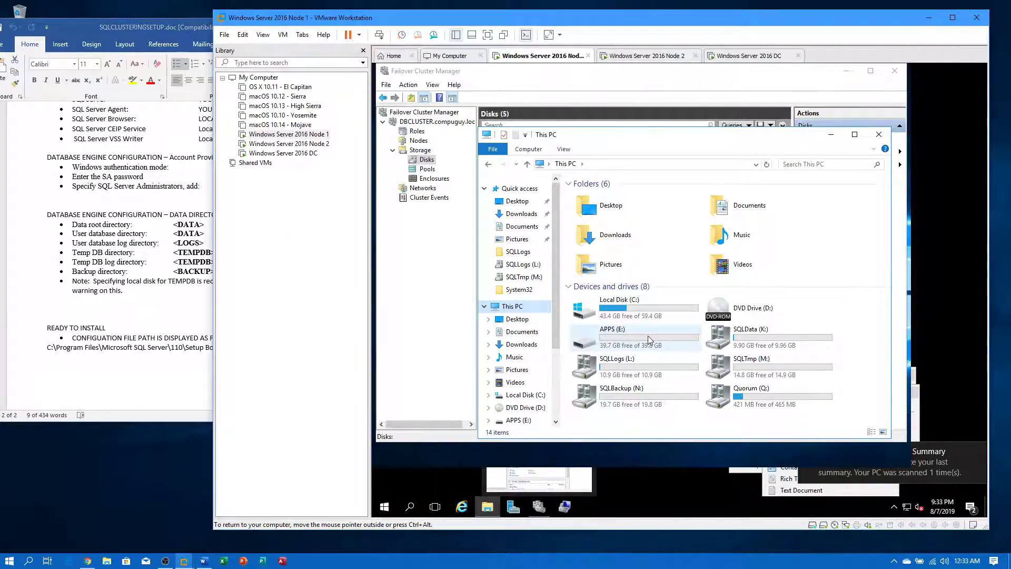
double_click(648, 339)
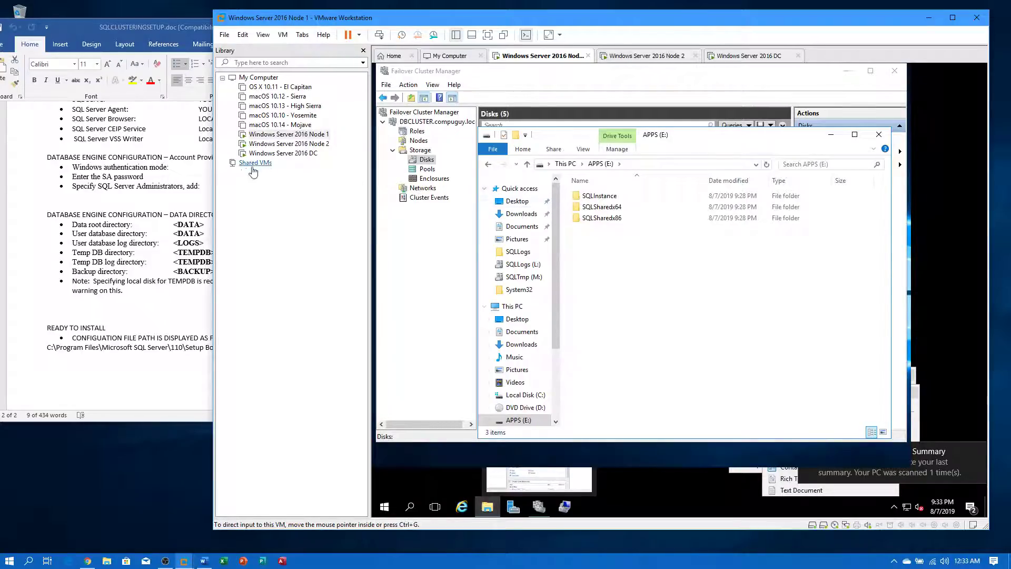
click(209, 185)
scroll(235, 258, up, 1)
scroll(235, 257, up, 10)
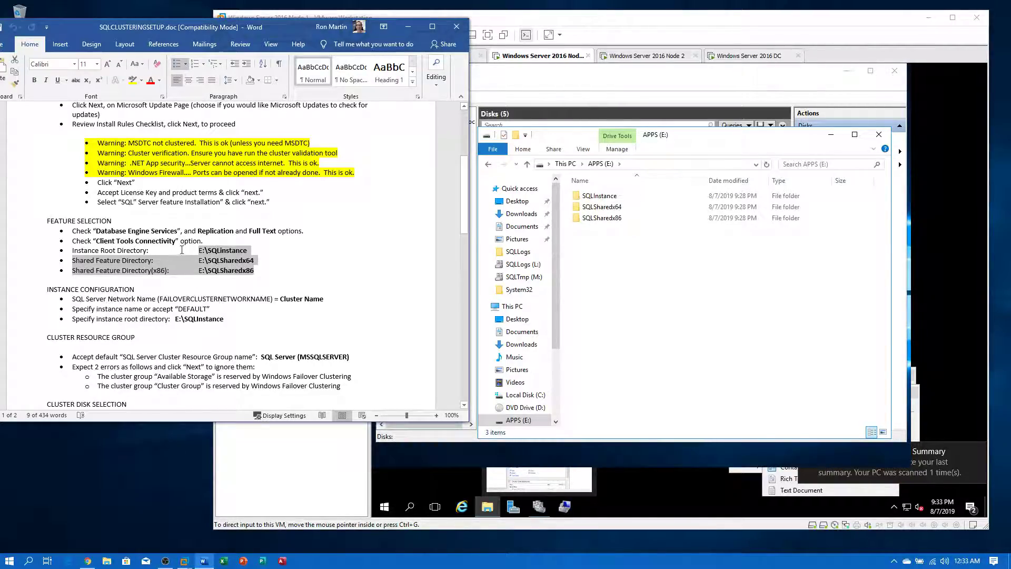
click(351, 266)
scroll(352, 270, down, 10)
scroll(353, 275, down, 7)
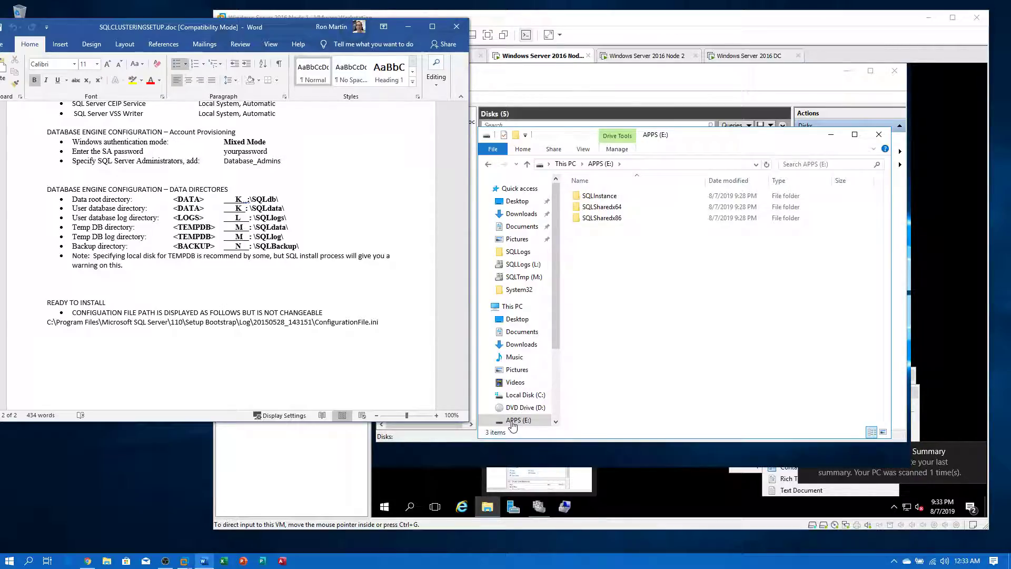
click(567, 163)
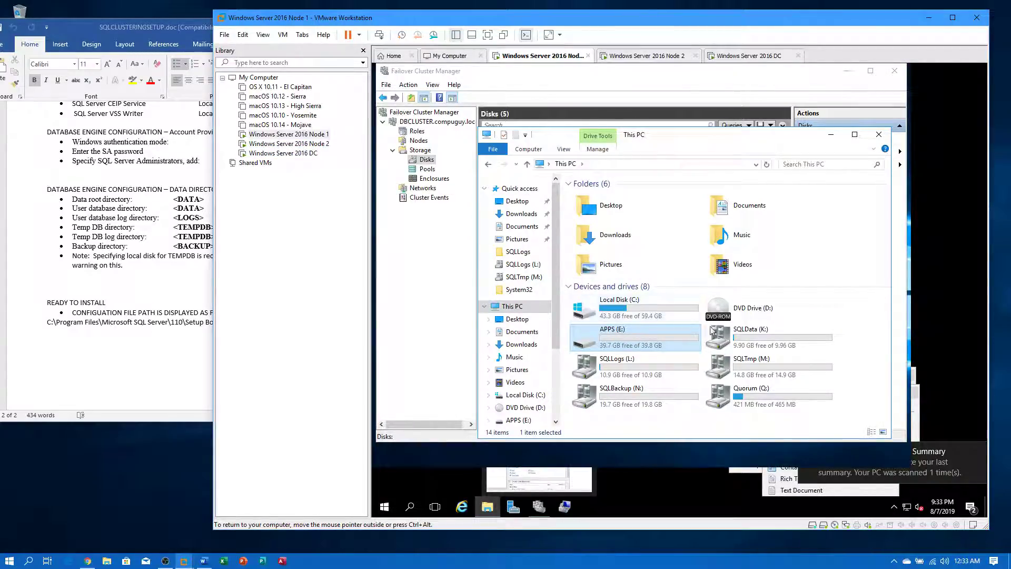
- Open SQLData (K:) and check its DATA folder against the setup notes
double_click(752, 338)
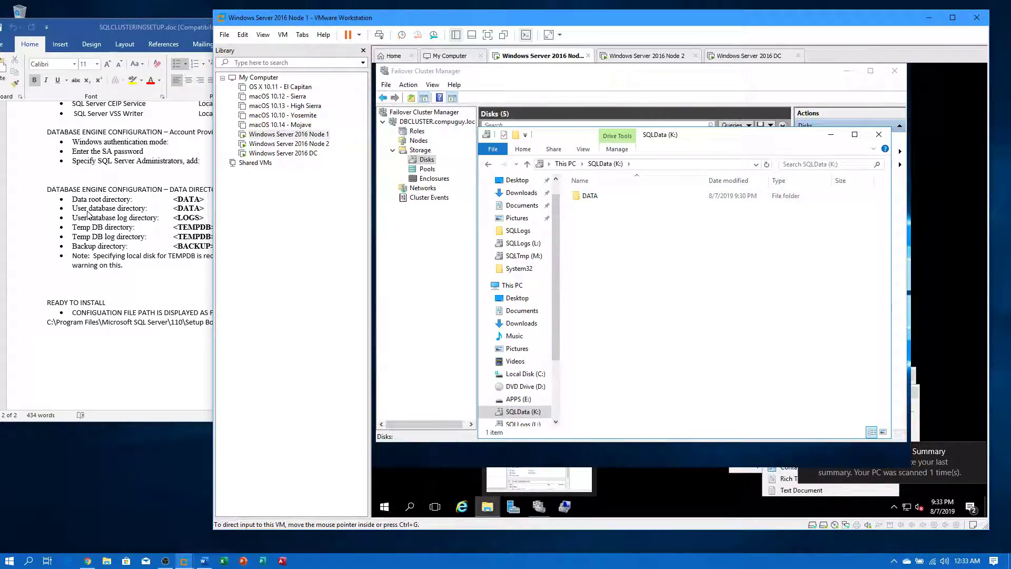
click(173, 212)
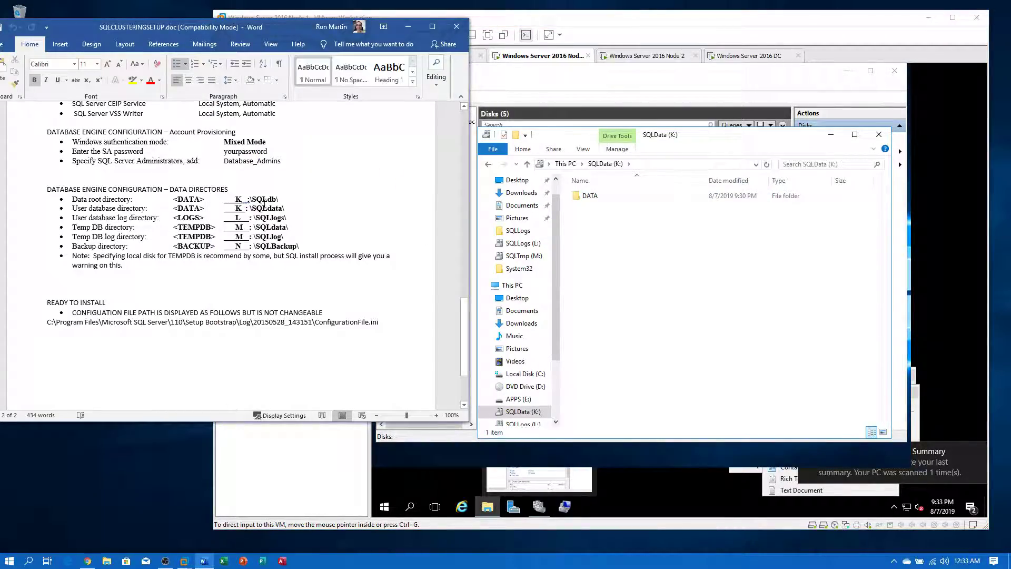
double_click(584, 199)
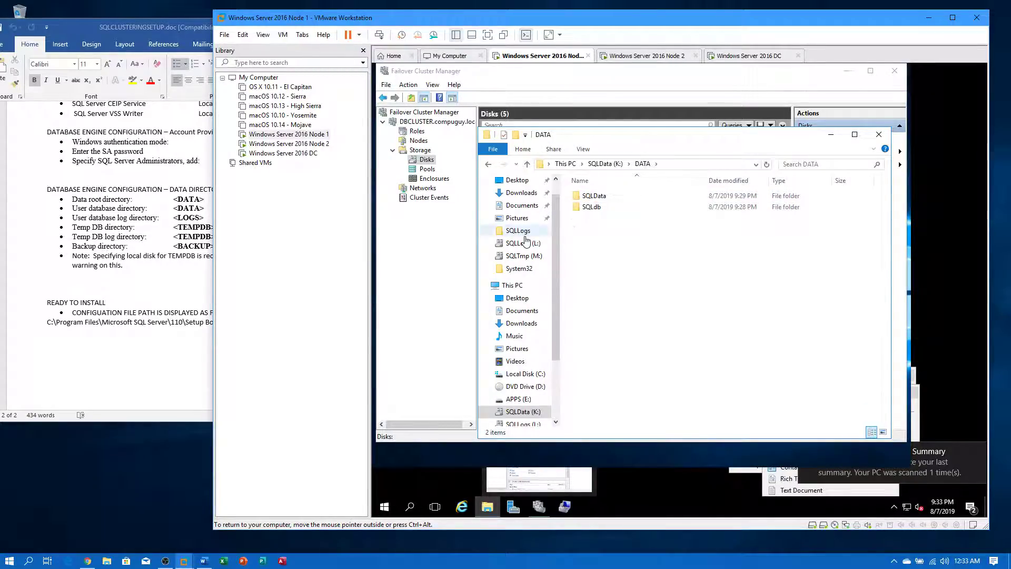
click(605, 163)
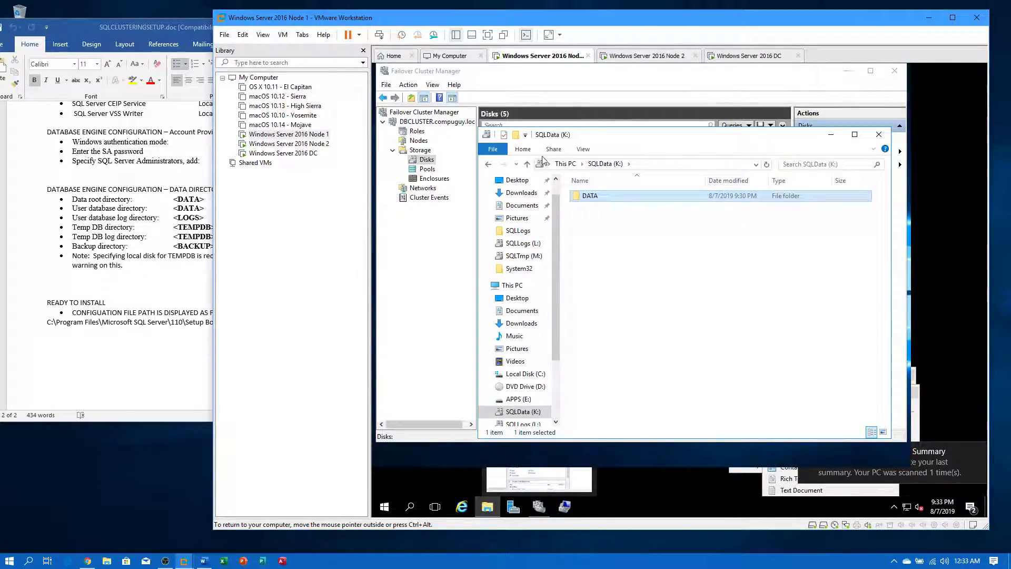
click(565, 164)
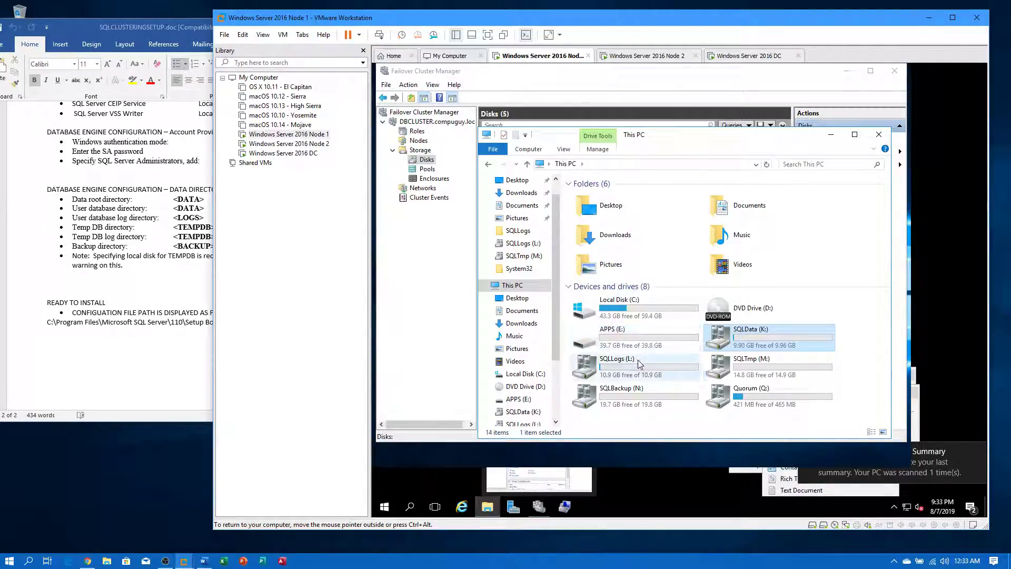
- Open the LOGS folder on SQLLogs (L:) and highlight the log directory path in the notes
double_click(640, 363)
click(589, 197)
double_click(590, 198)
click(192, 347)
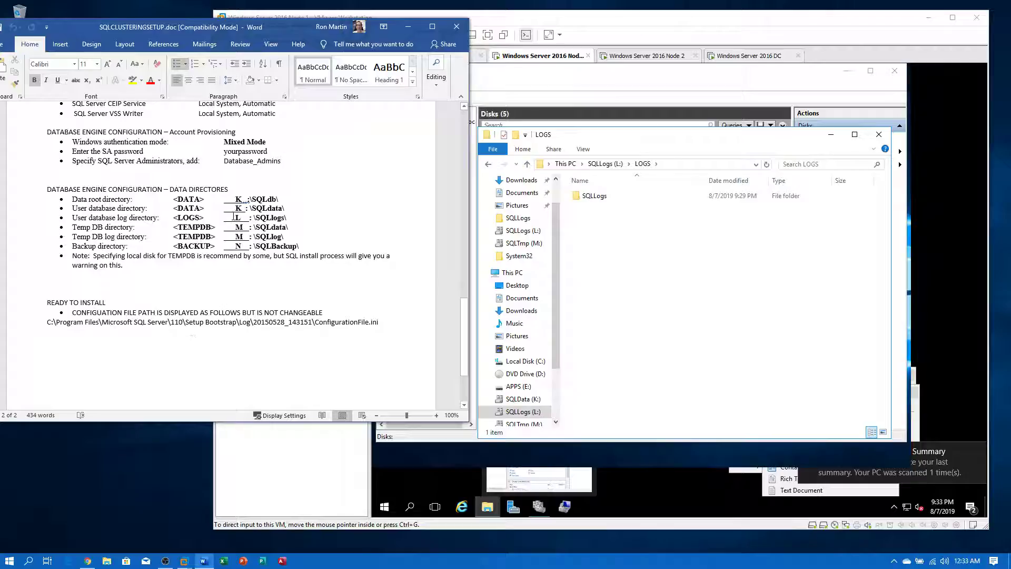
drag(235, 218, 289, 218)
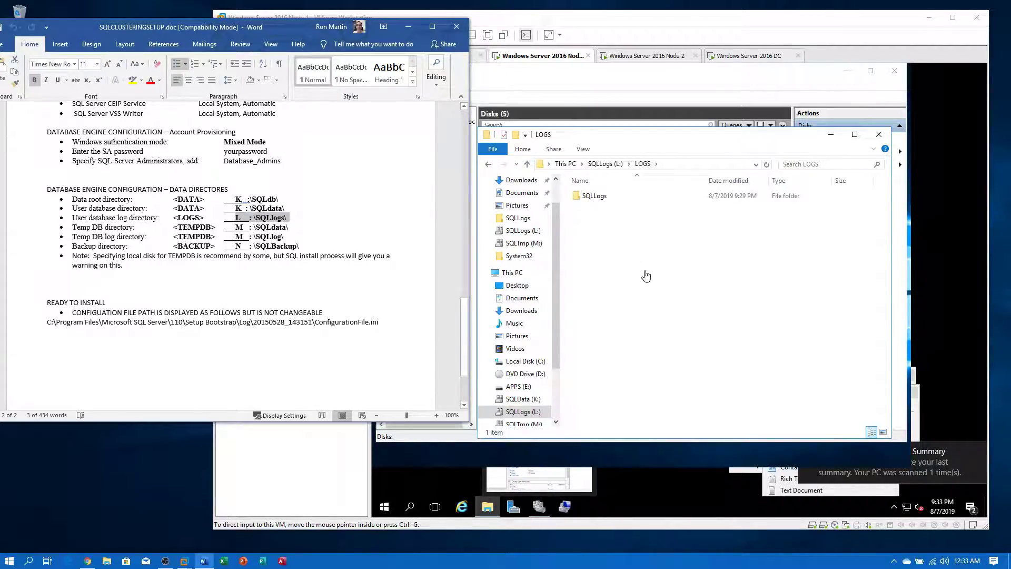
- Check the TEMPDB folder on SQLTmp (M:) and Backup on SQLBackup (N:), then move to Node 2
click(519, 427)
click(519, 424)
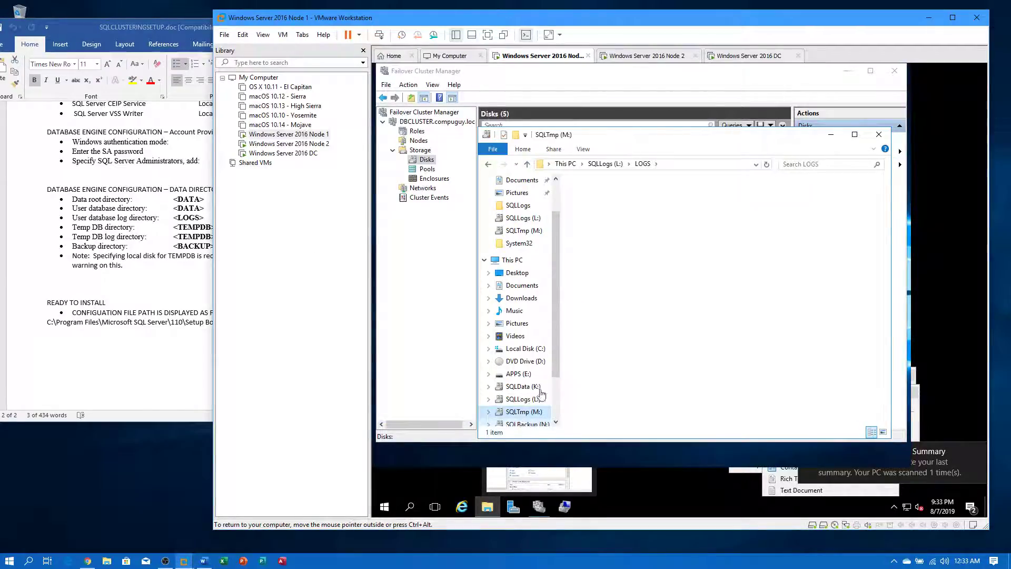
click(594, 196)
double_click(594, 197)
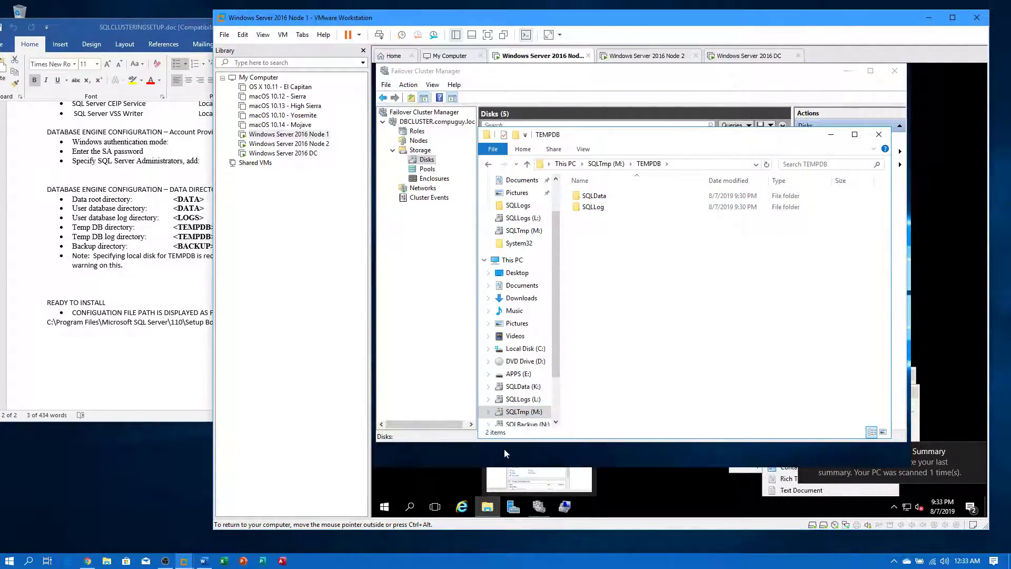
click(516, 425)
double_click(593, 196)
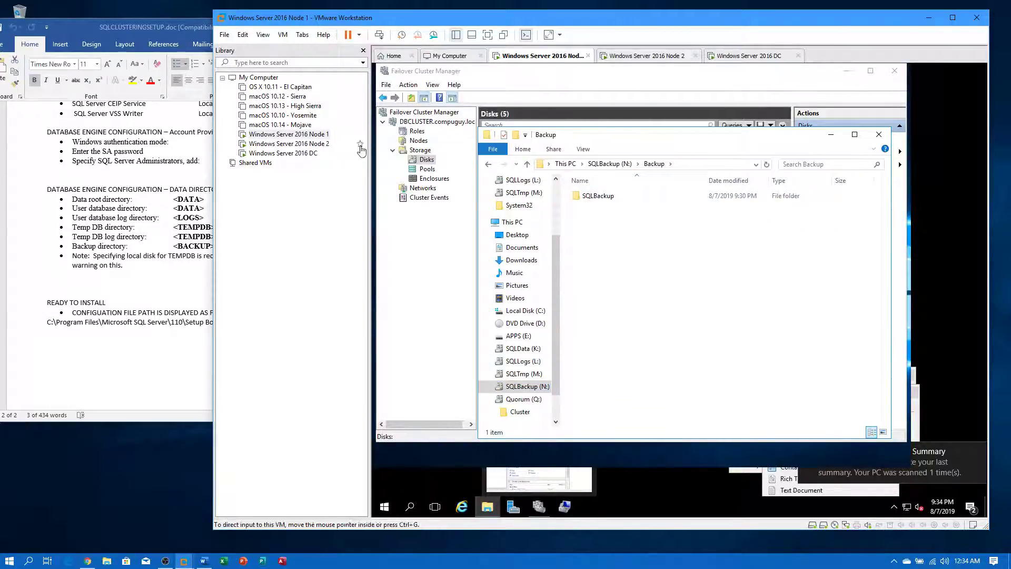
click(302, 144)
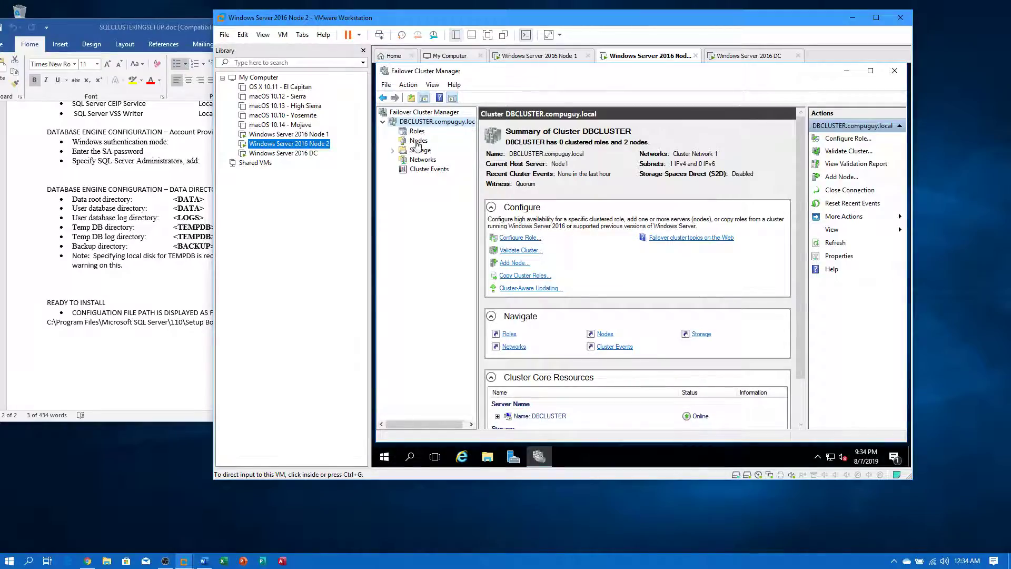
- Move the SQLBackup, SQLData, SQLLogs and SQLTmp available storage disks from Node1 to Node2
click(423, 151)
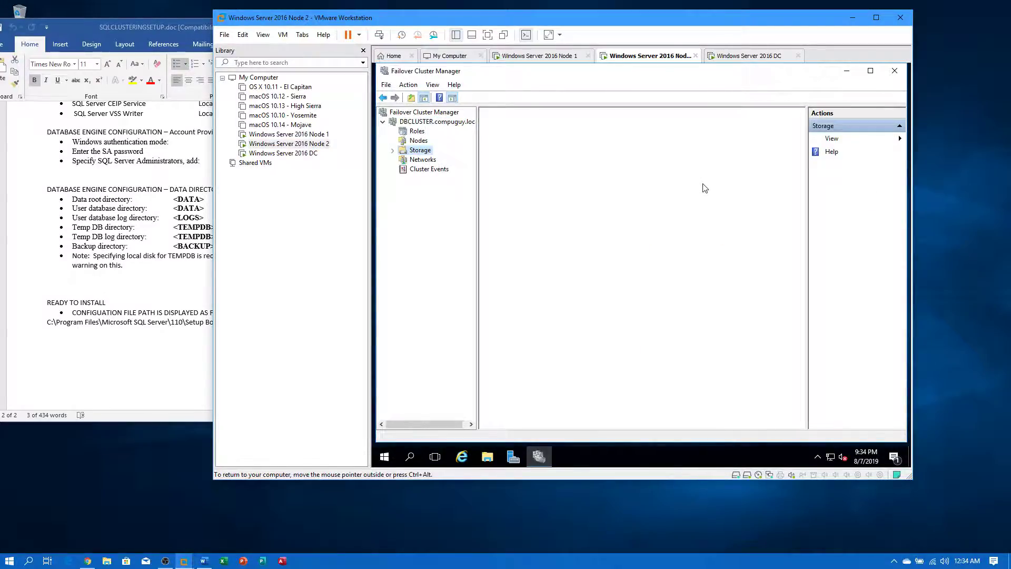
click(393, 151)
click(426, 160)
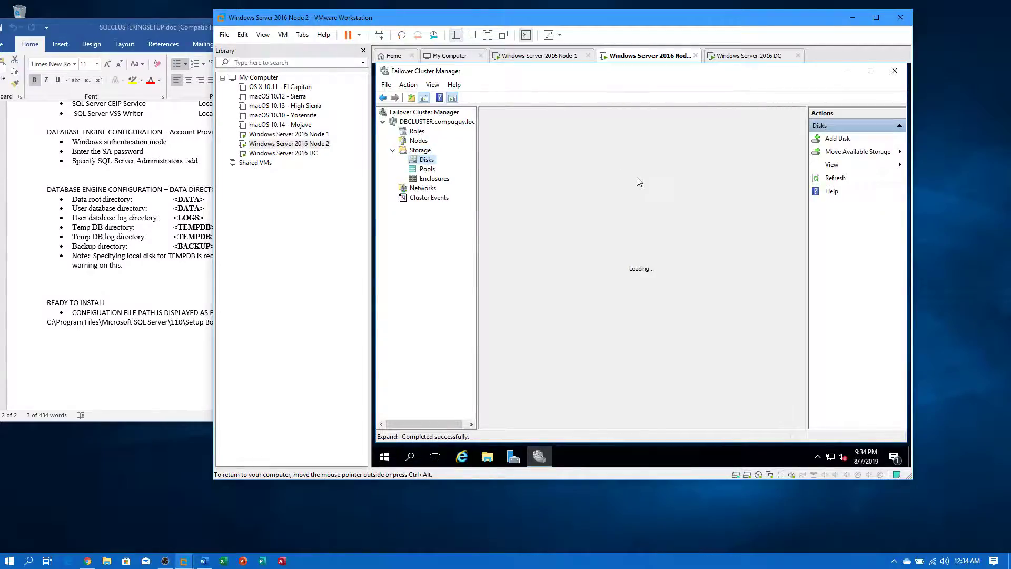
click(836, 154)
click(838, 169)
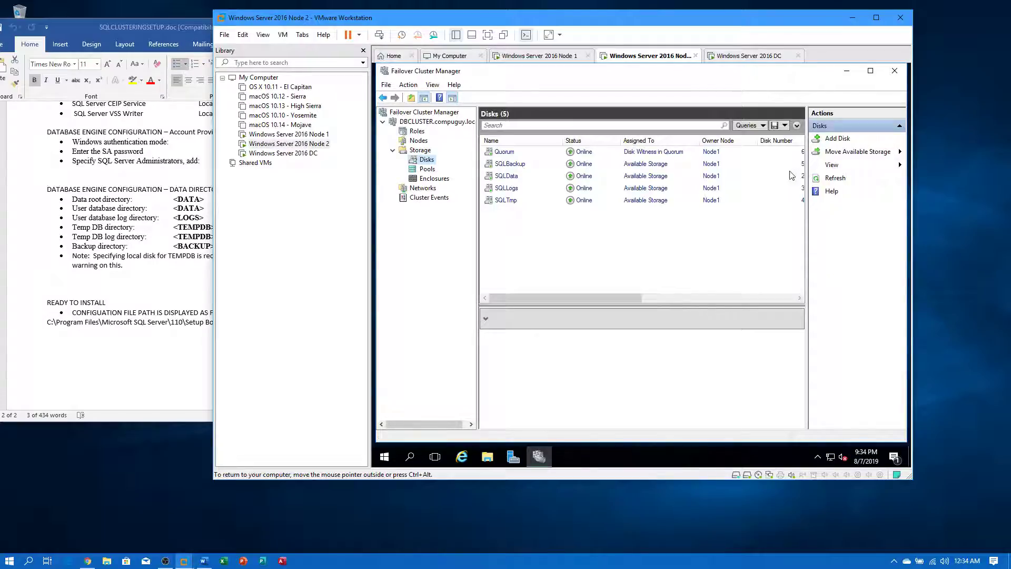
click(576, 217)
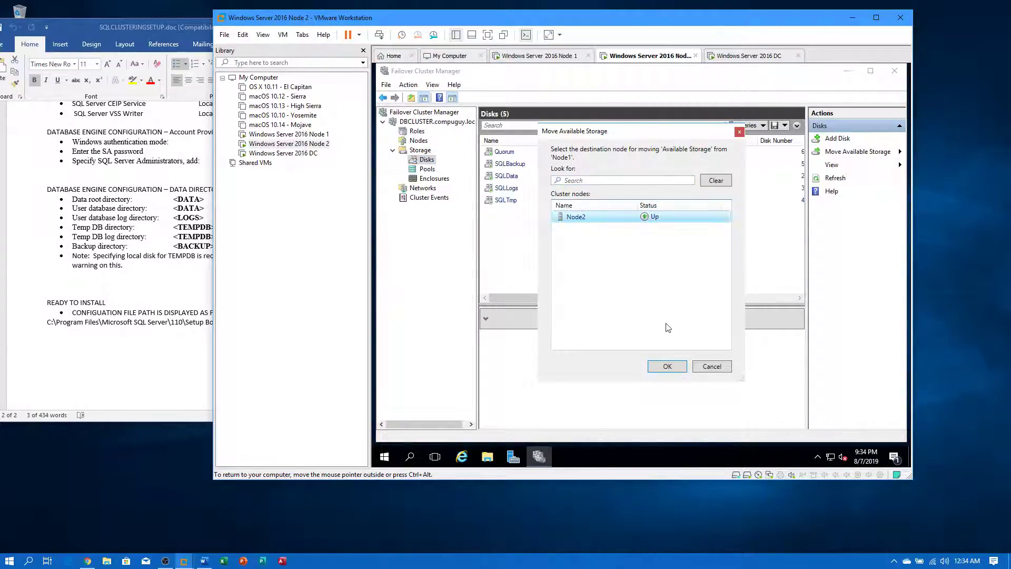
click(667, 367)
click(488, 458)
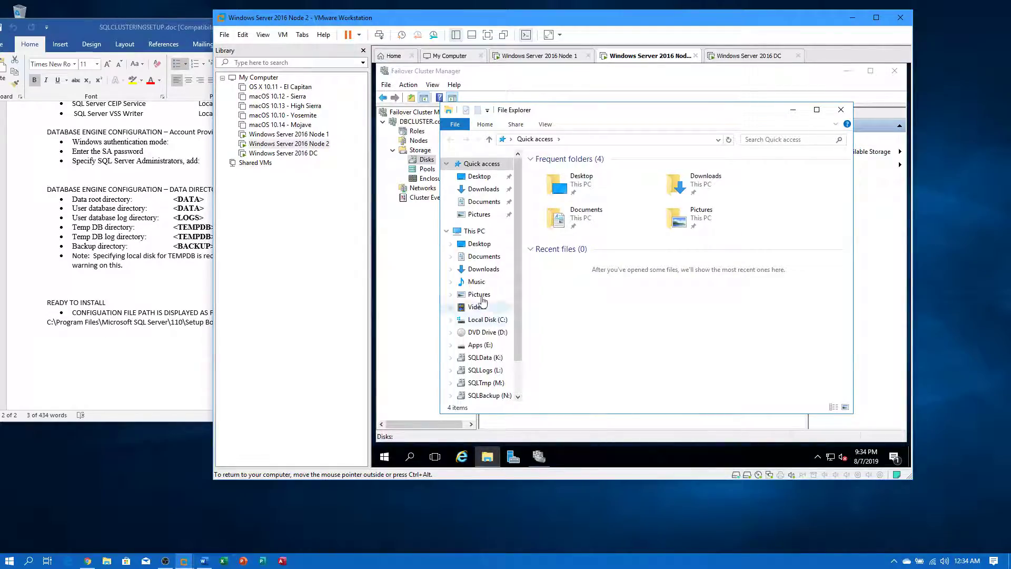
- On Node 2, confirm SQLData (K:) holds the DATA folder and open the empty Apps (E:) drive
click(473, 230)
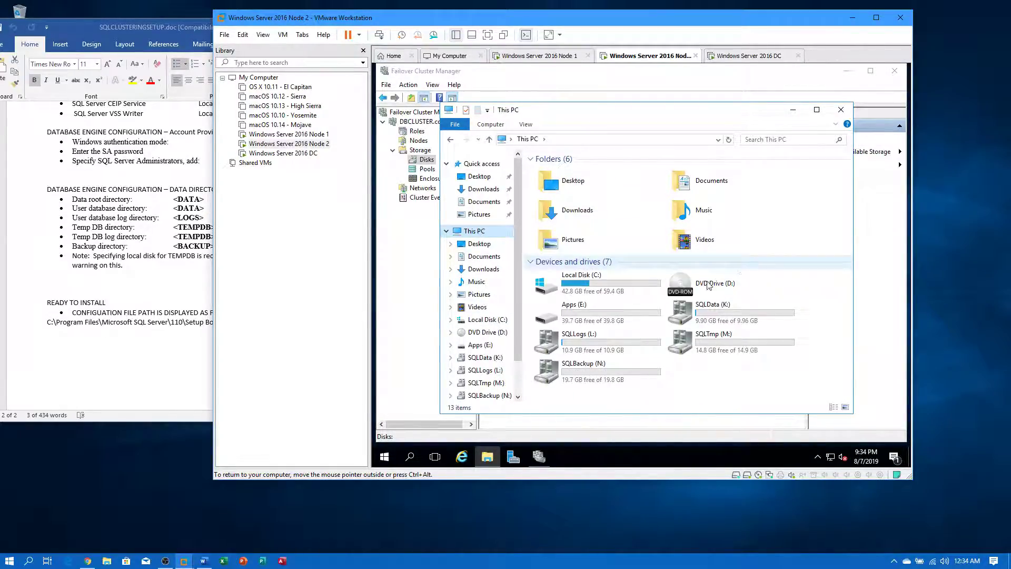
double_click(711, 313)
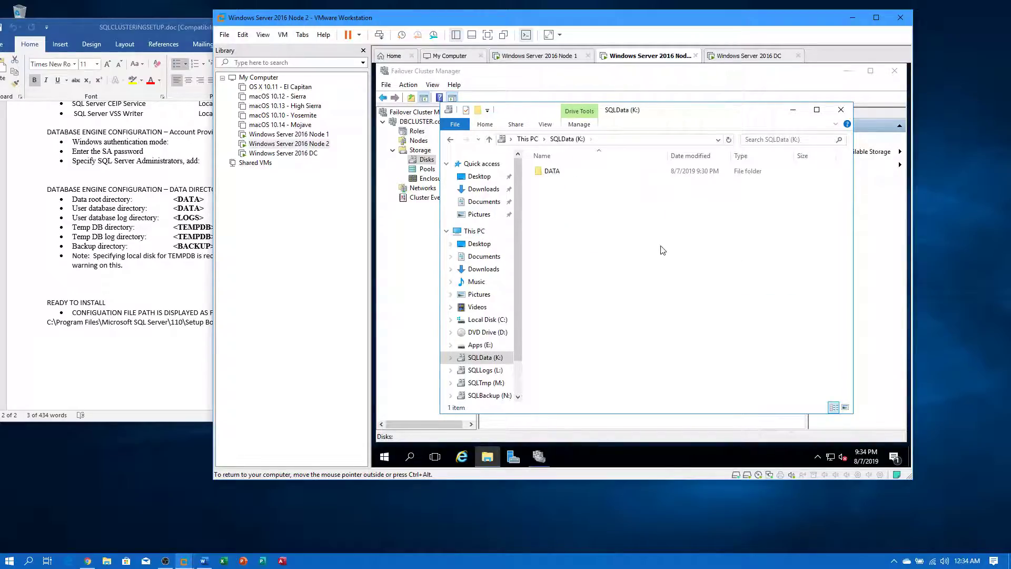
click(527, 139)
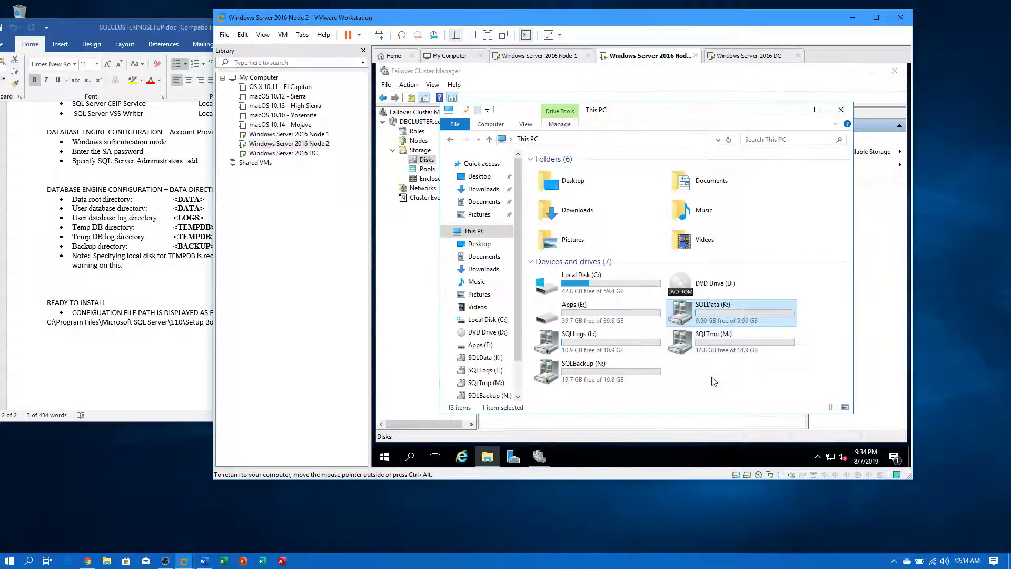
click(618, 314)
double_click(618, 312)
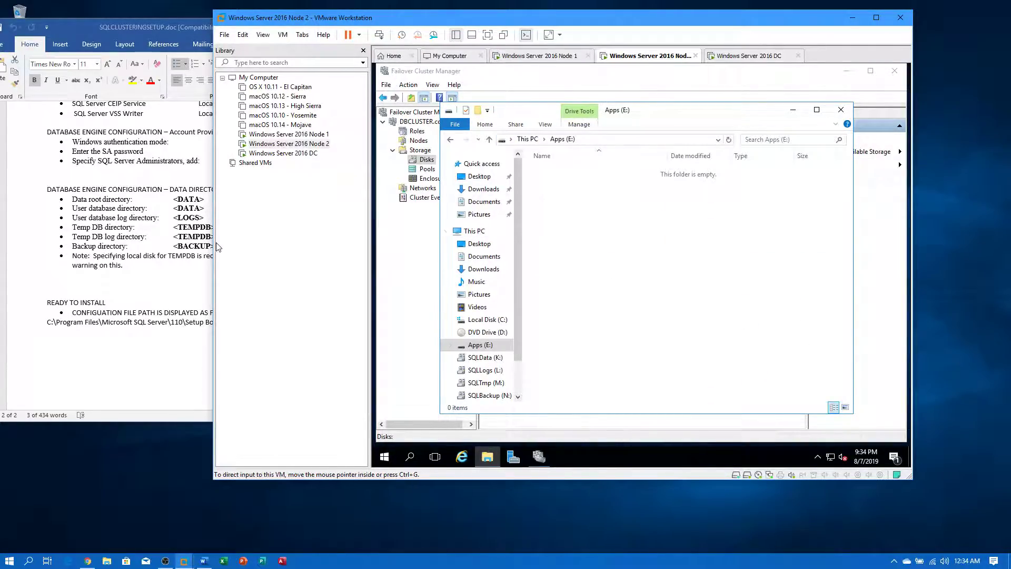
- Scroll through the setup notes, then bring the VMware window back and shift it right
click(139, 347)
scroll(158, 364, up, 5)
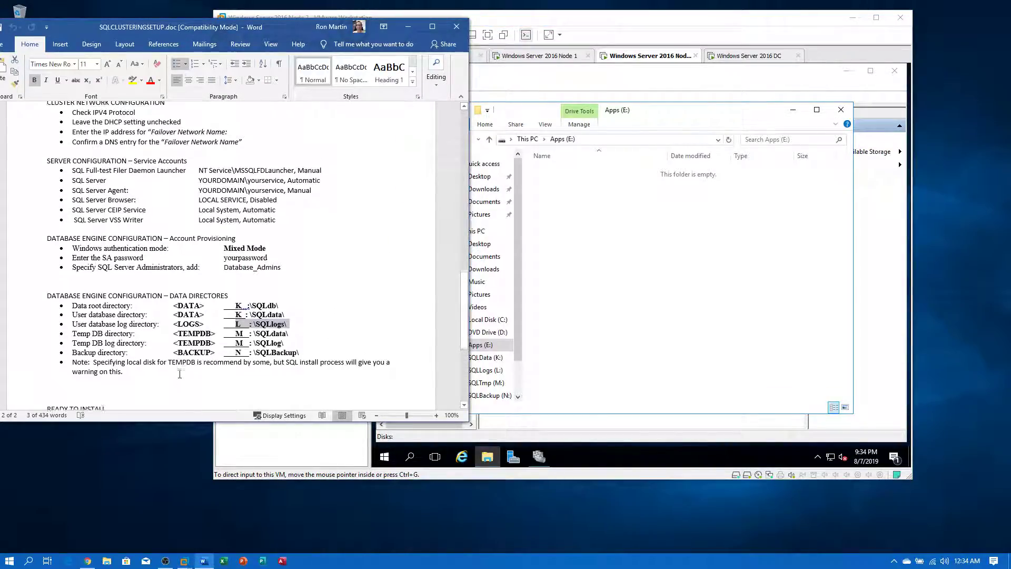
scroll(180, 374, up, 7)
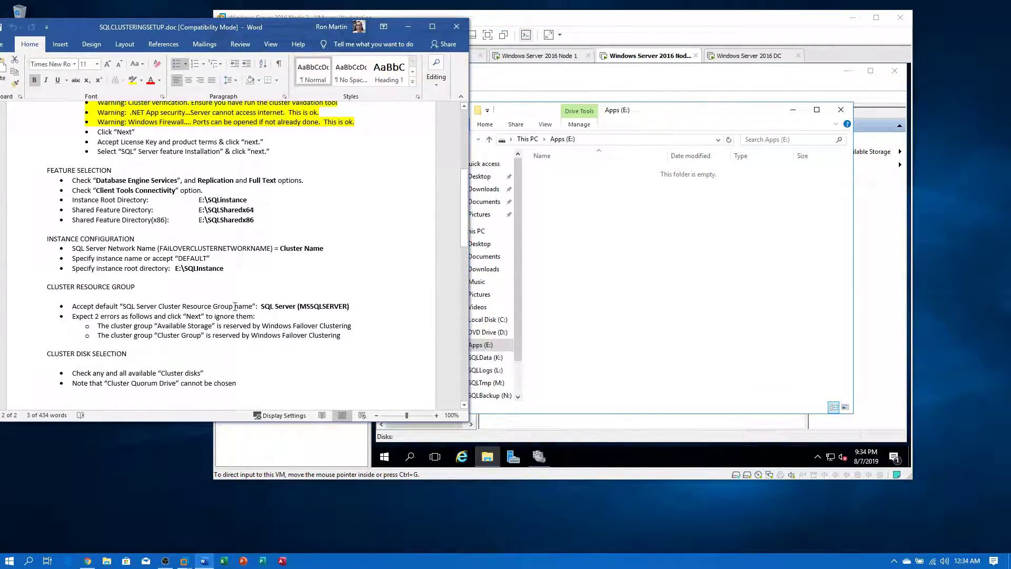
click(702, 266)
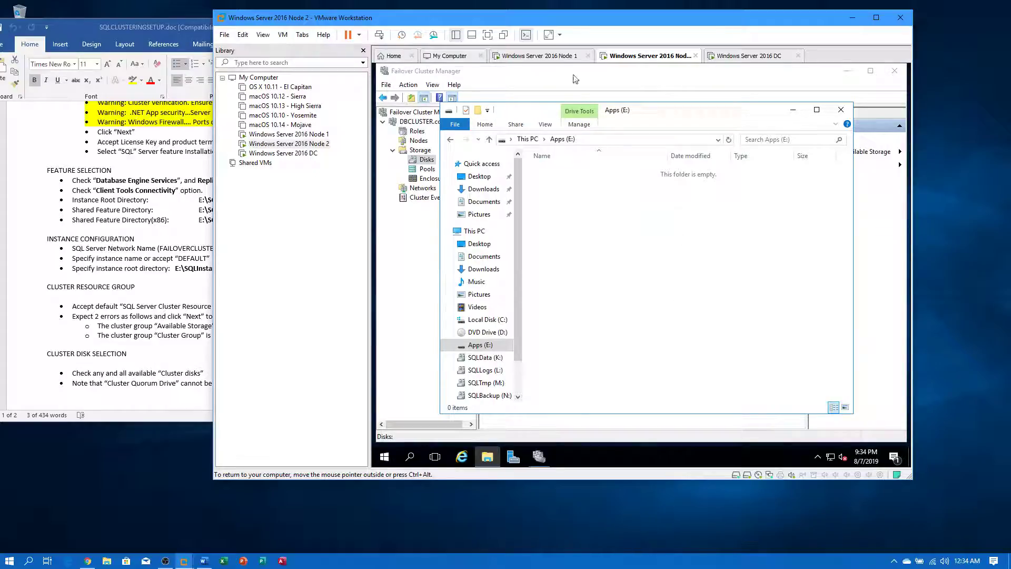
drag(538, 18, 602, 22)
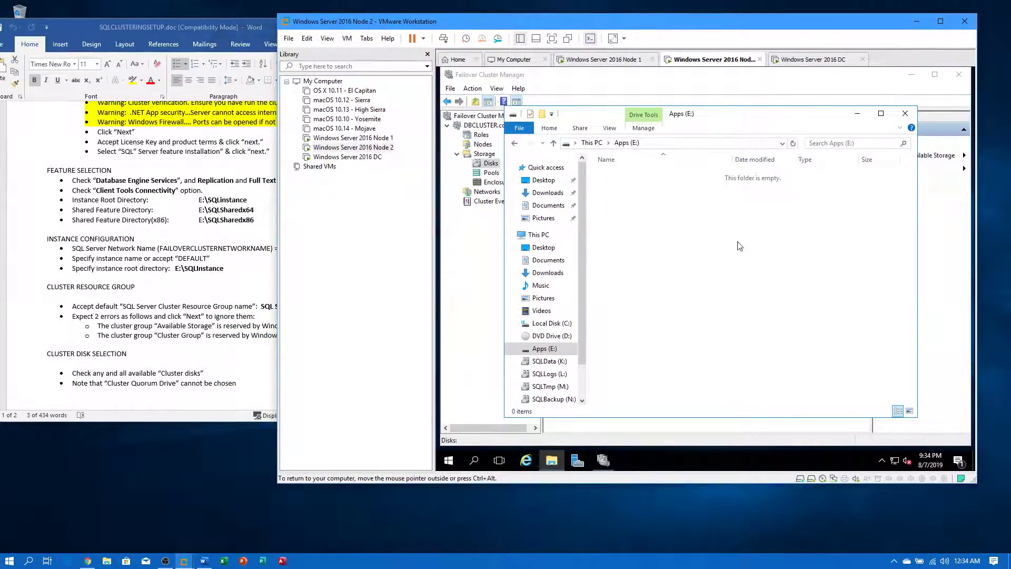
- Create a new folder named SQLInstance on the Apps (E:) drive
right_click(742, 254)
mouse_move(759, 382)
click(879, 378)
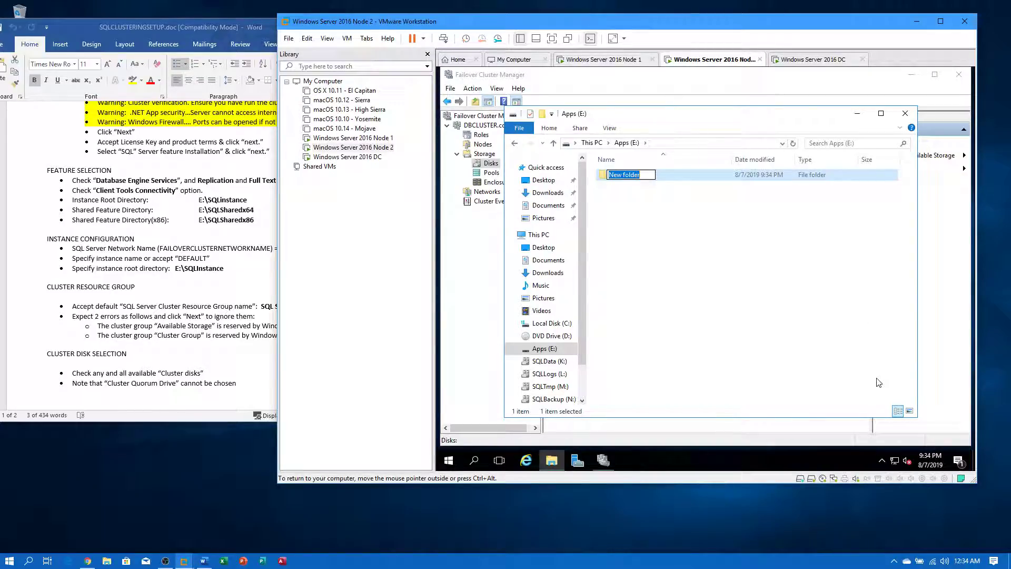
text(S)
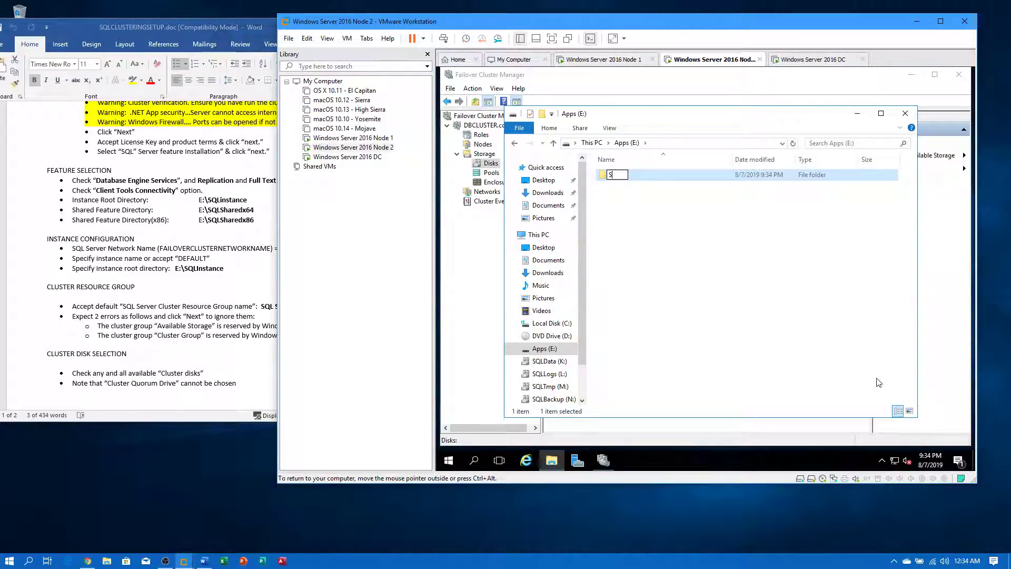
text(QLInstance)
key(Return)
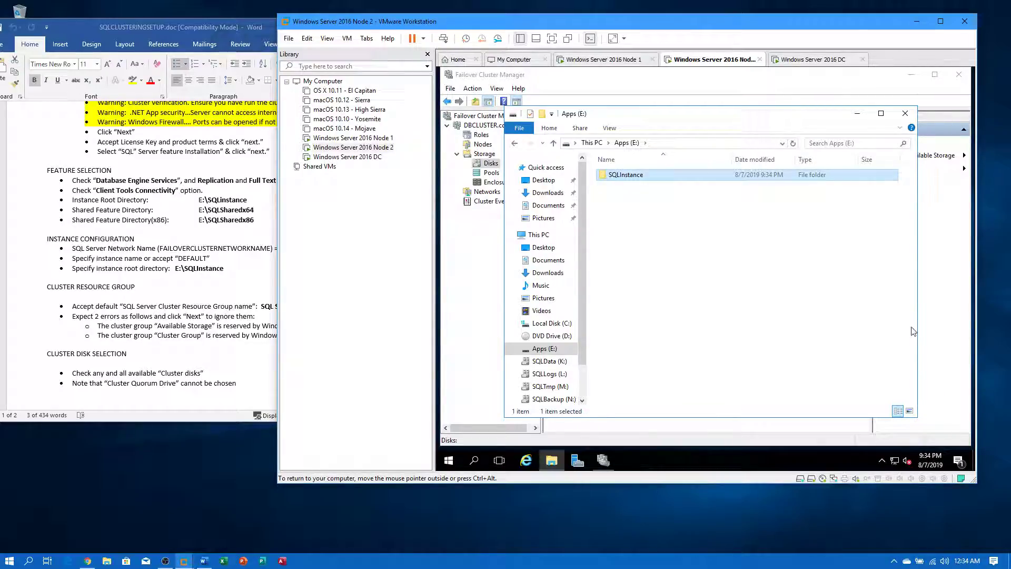
- Add two more folders named SQLSharedx64 and SQLSharedx86 on Apps (E:)
right_click(634, 252)
mouse_move(687, 376)
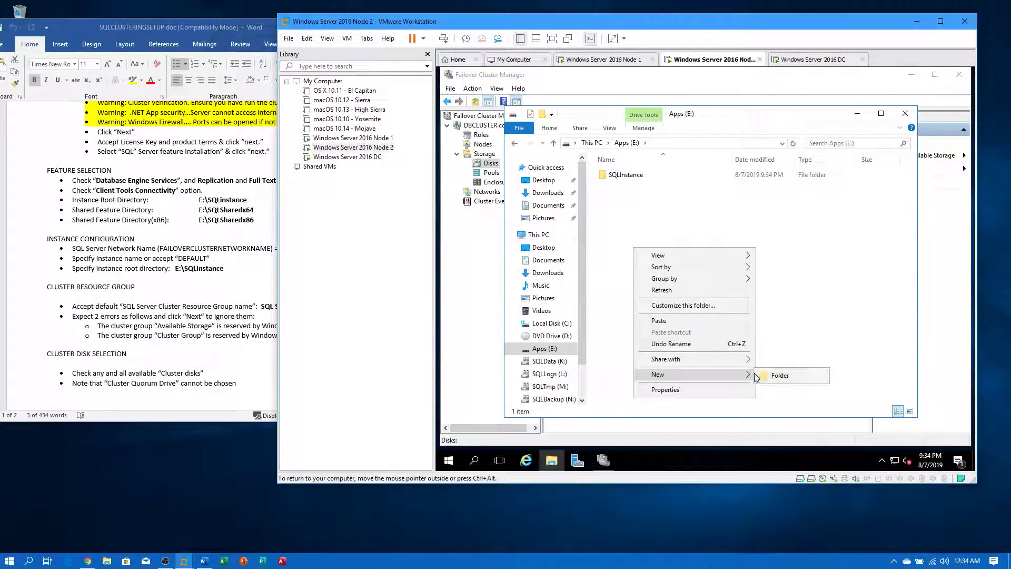
click(778, 376)
text(SQL)
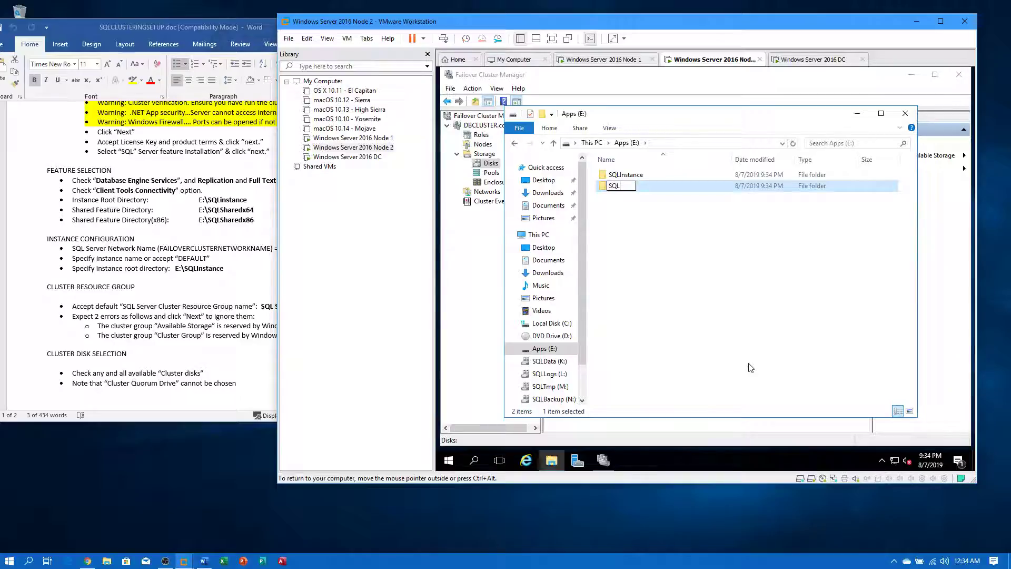
text(Sharedx64)
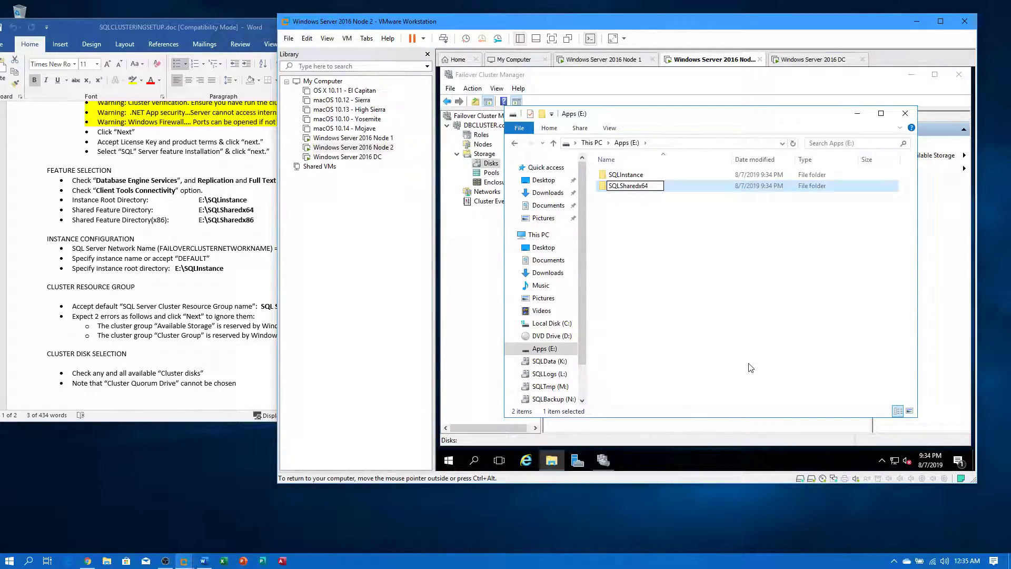
right_click(665, 232)
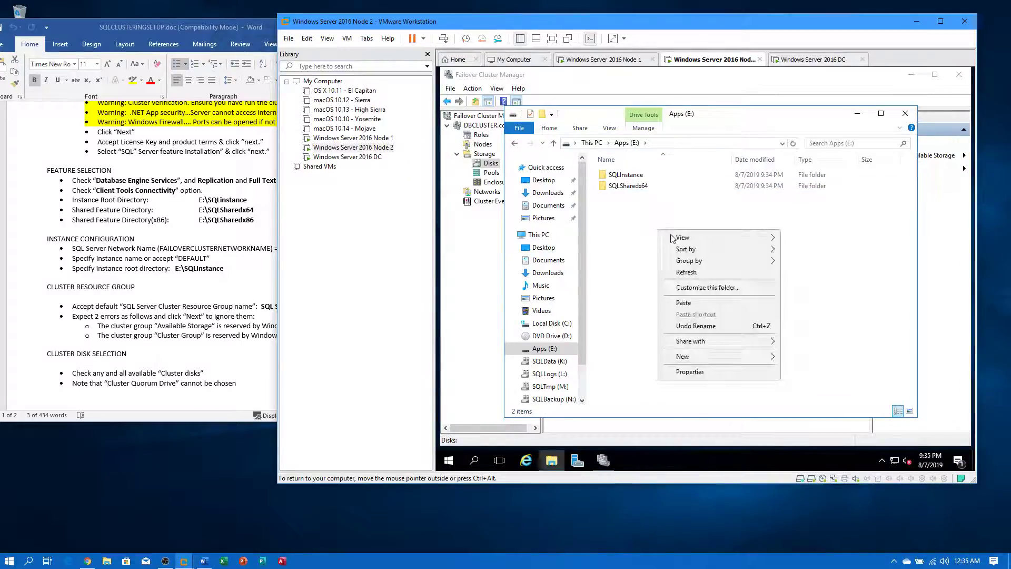
mouse_move(715, 362)
click(795, 359)
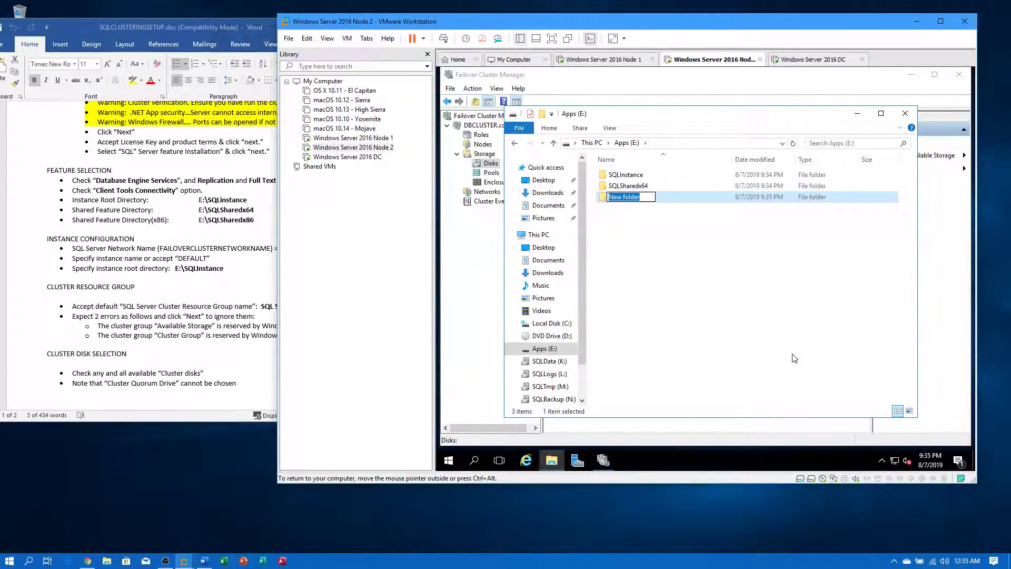
text(SQLShare)
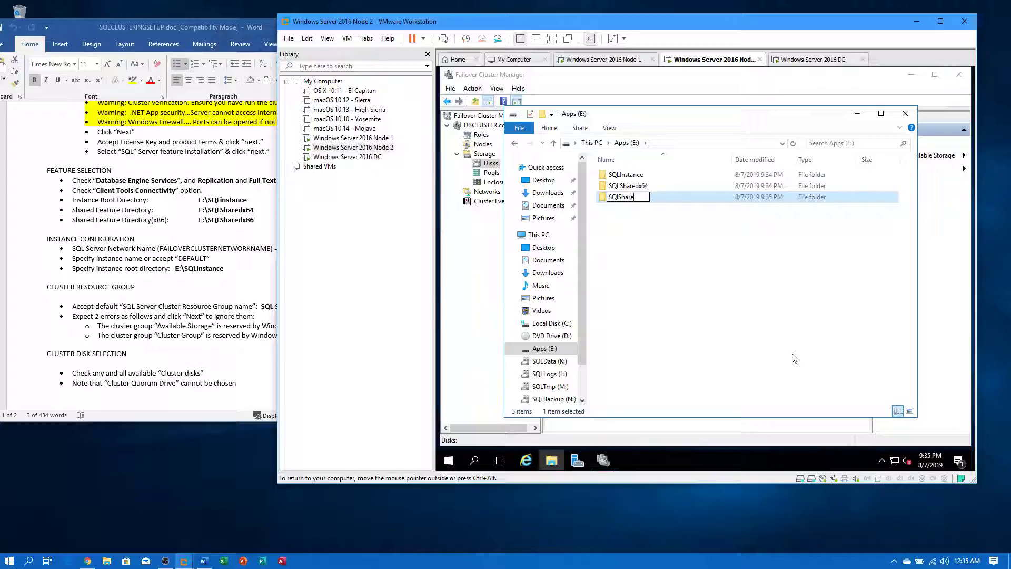
text(d)
key(BackSpace)
key(BackSpace)
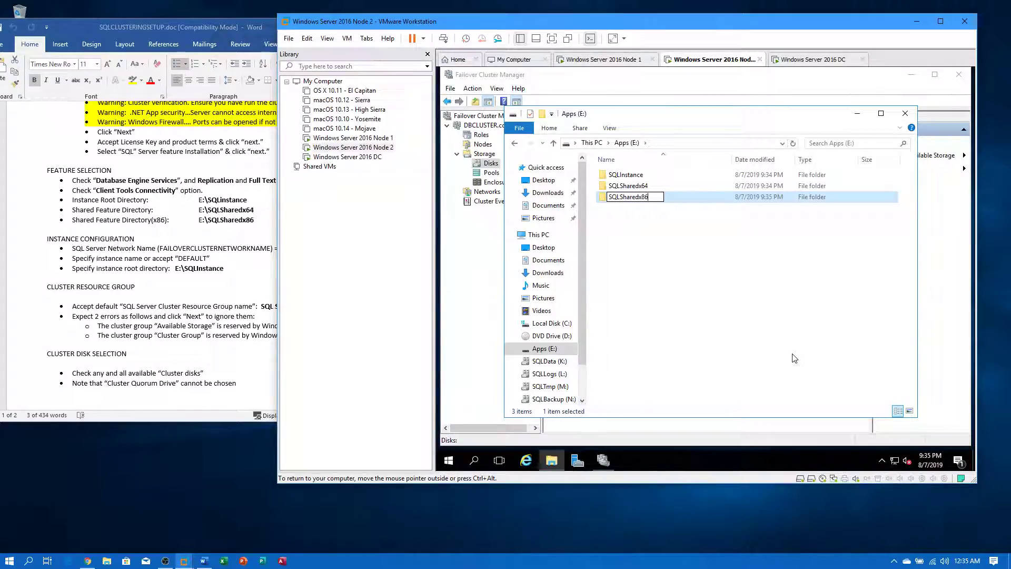
key(Return)
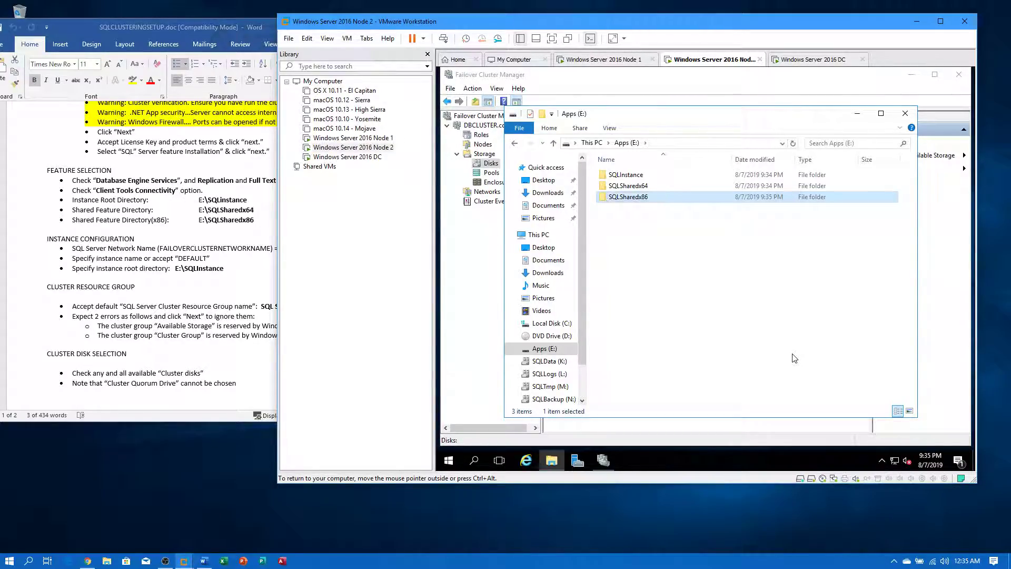
- Move all Available Storage disks from Node2 back to Node1 via Select Node
click(476, 264)
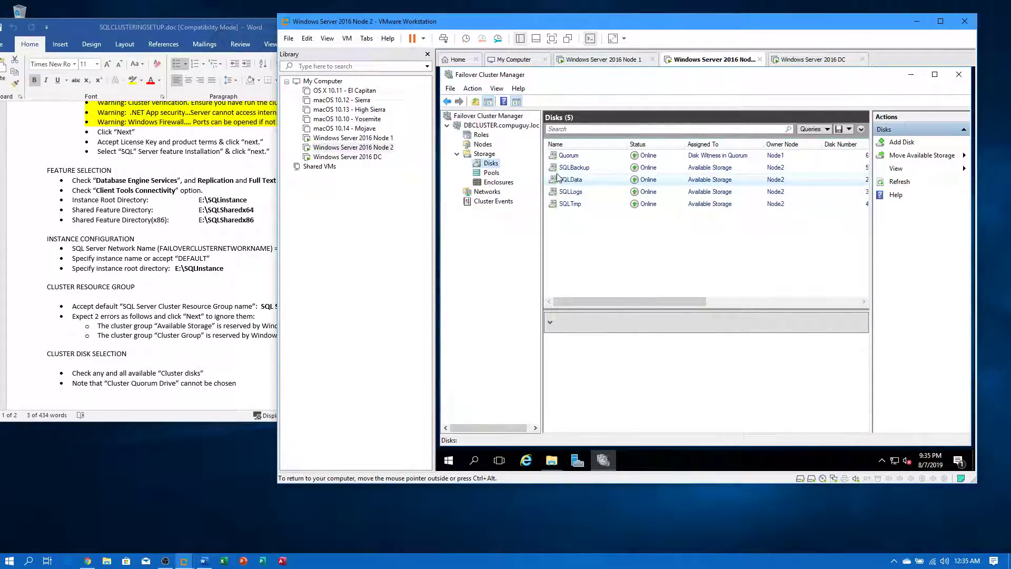
click(921, 155)
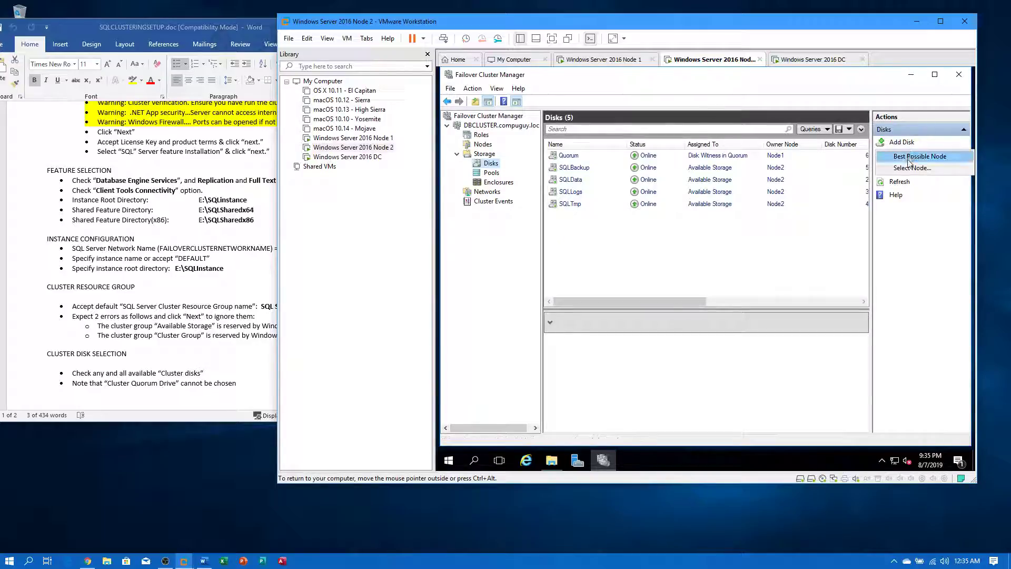
click(907, 168)
click(666, 221)
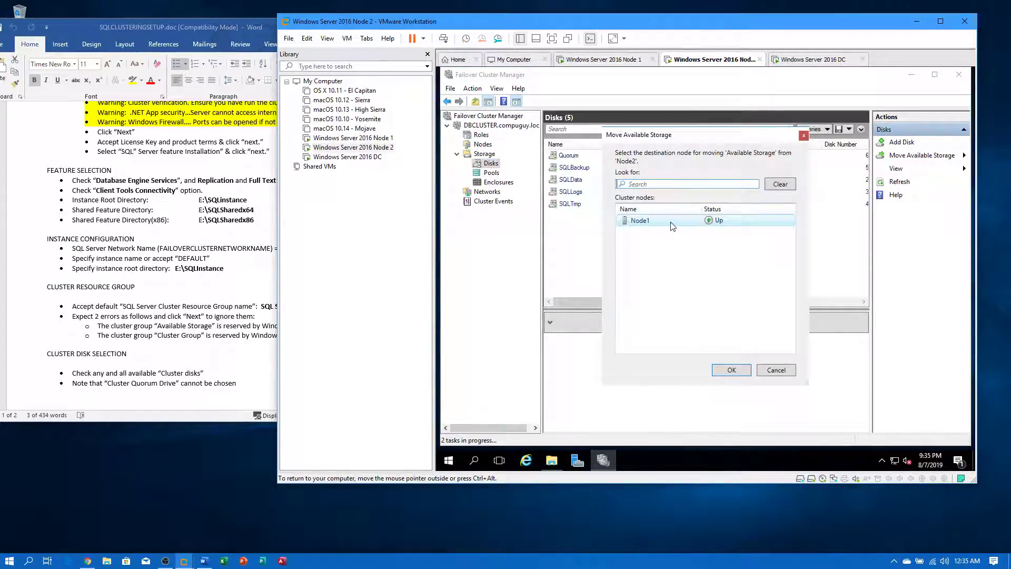
click(721, 373)
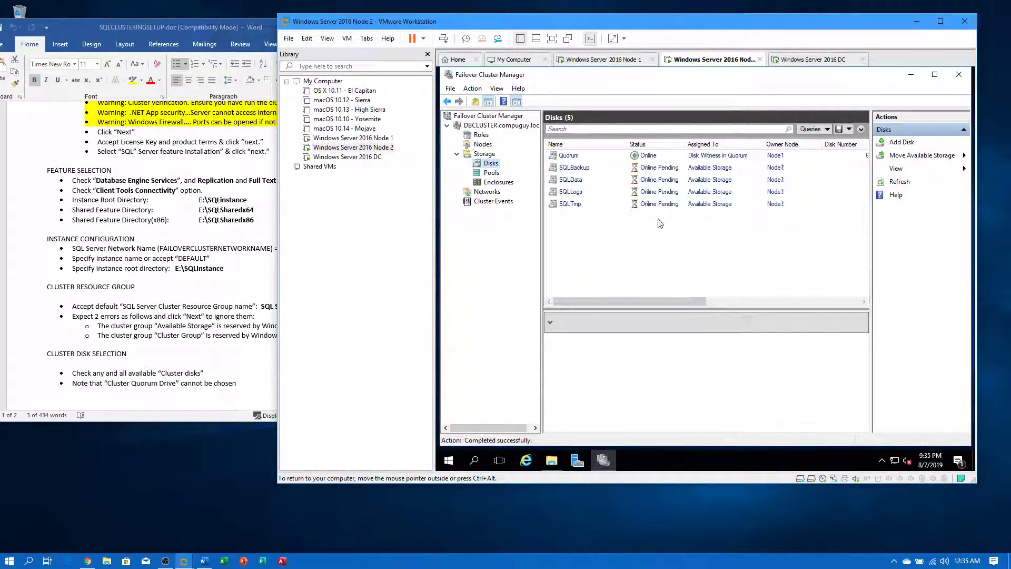
click(369, 130)
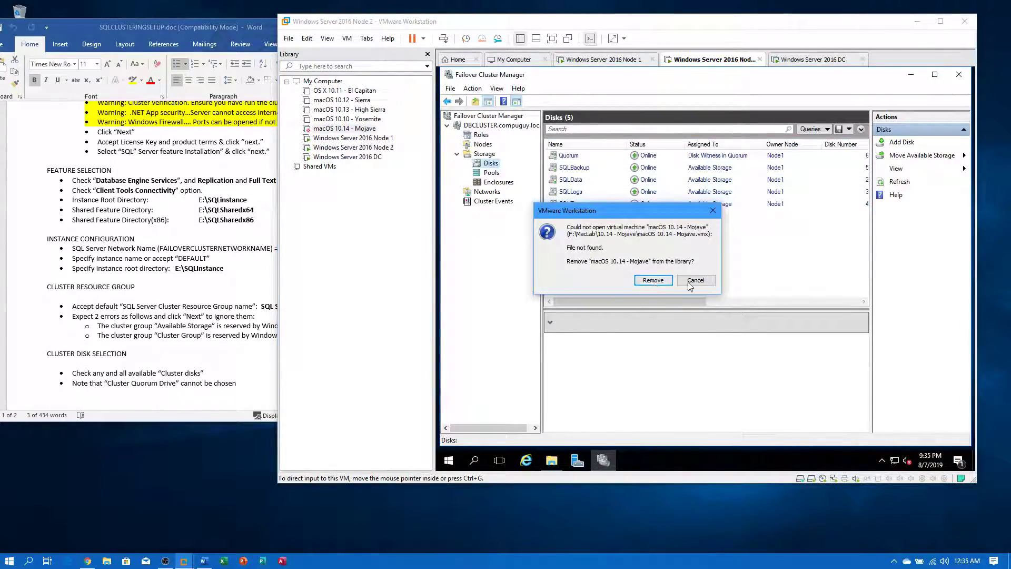
click(695, 280)
click(393, 138)
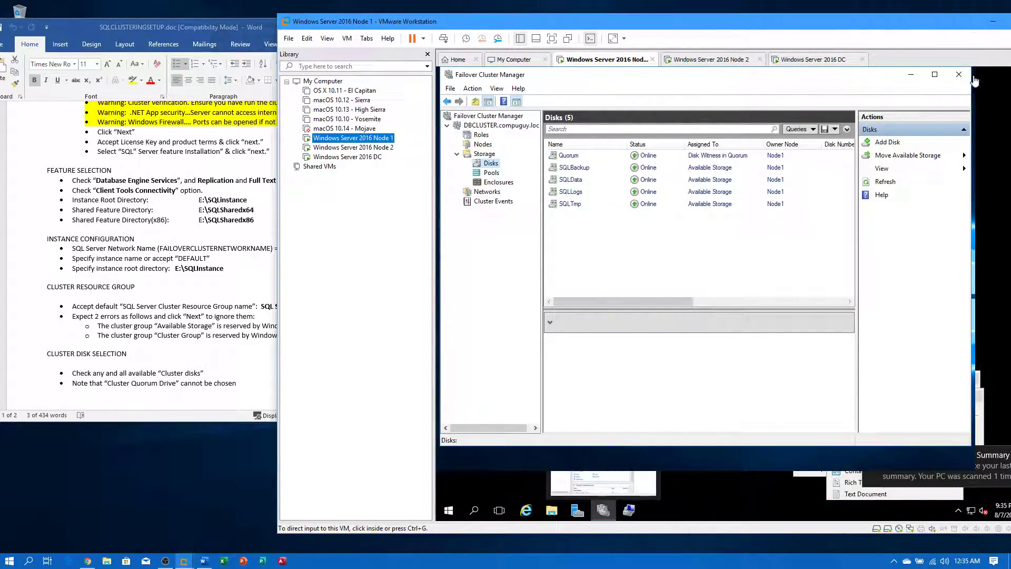
click(959, 80)
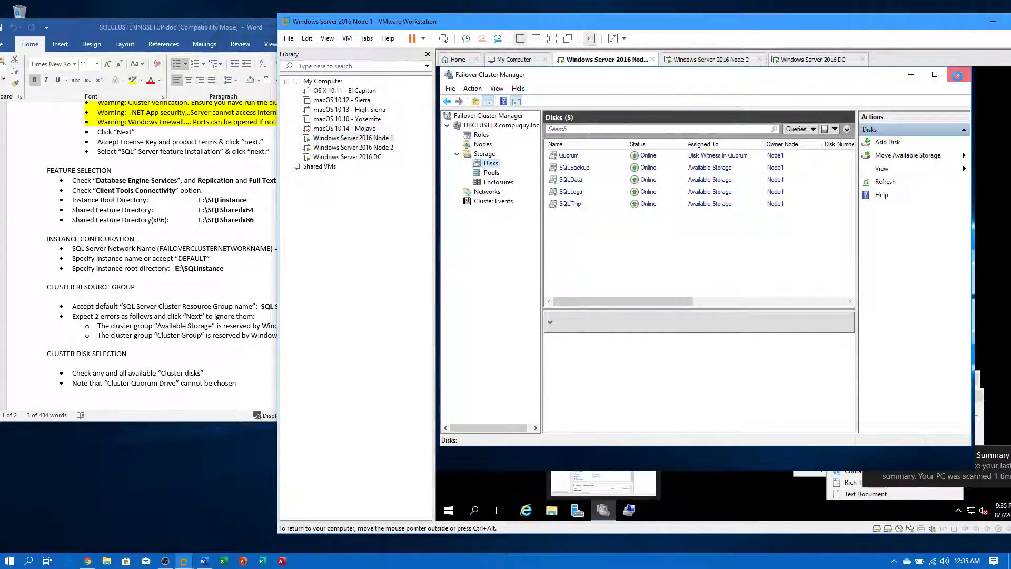
click(384, 149)
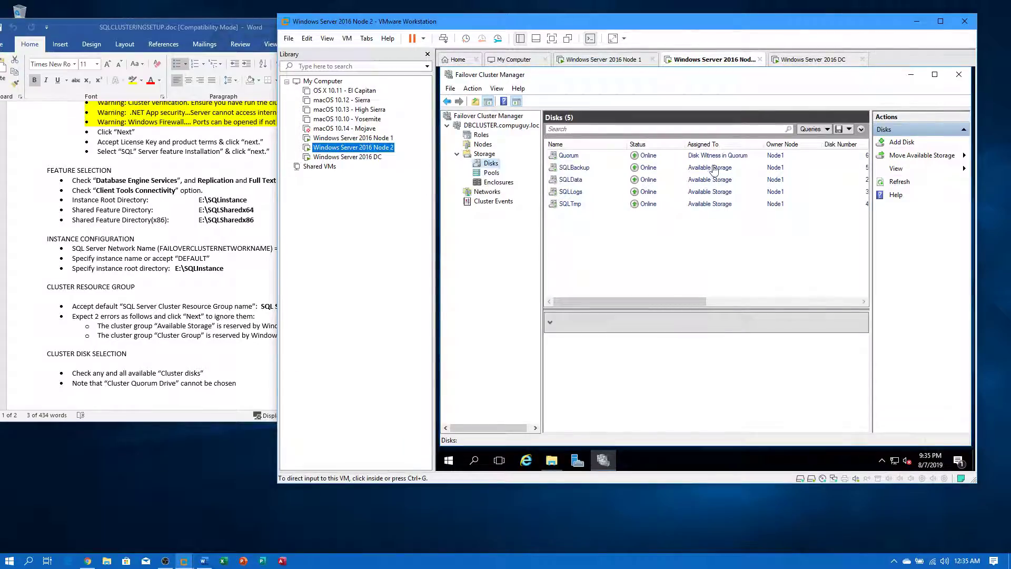
click(960, 77)
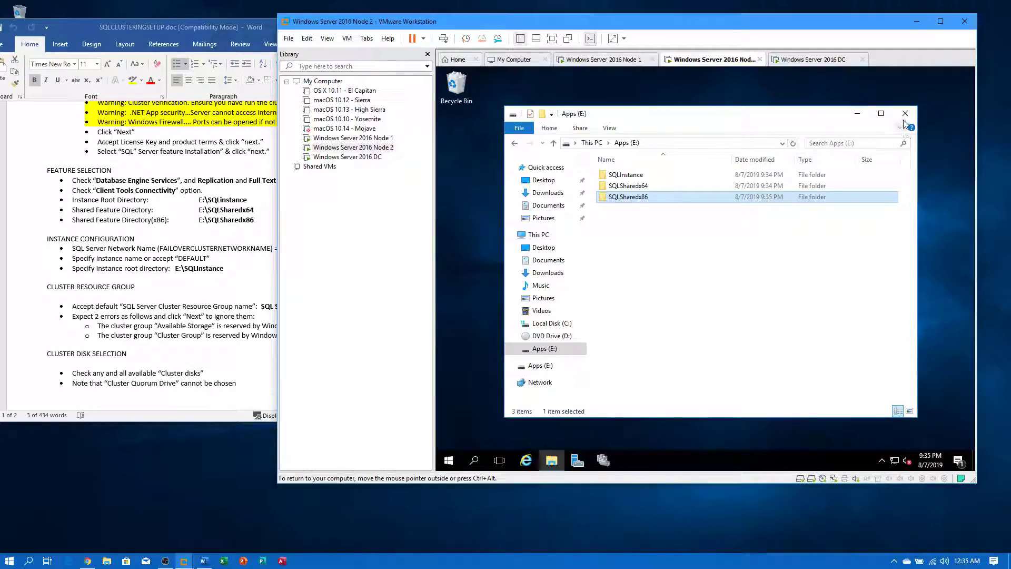
click(907, 115)
click(551, 460)
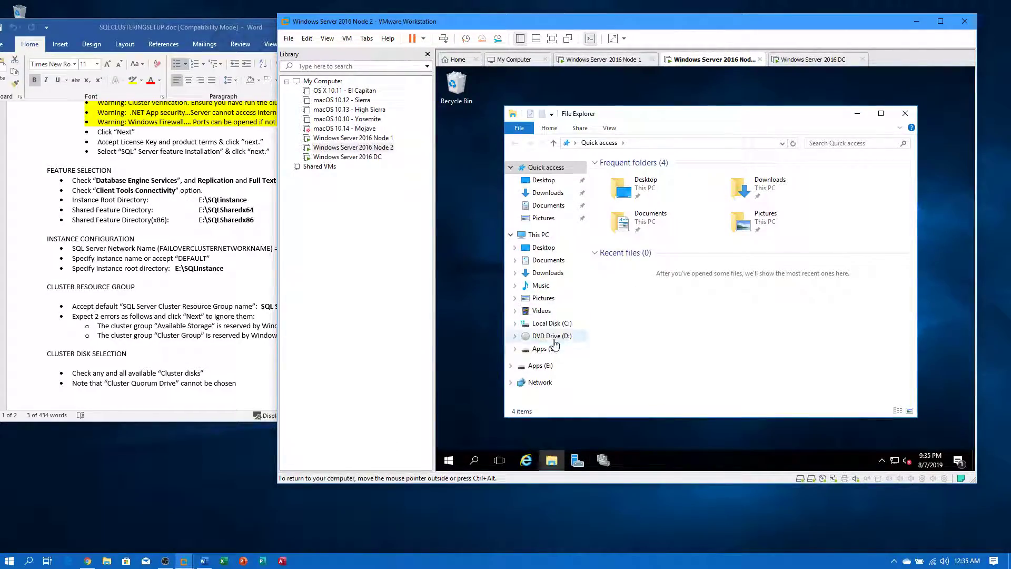
click(554, 336)
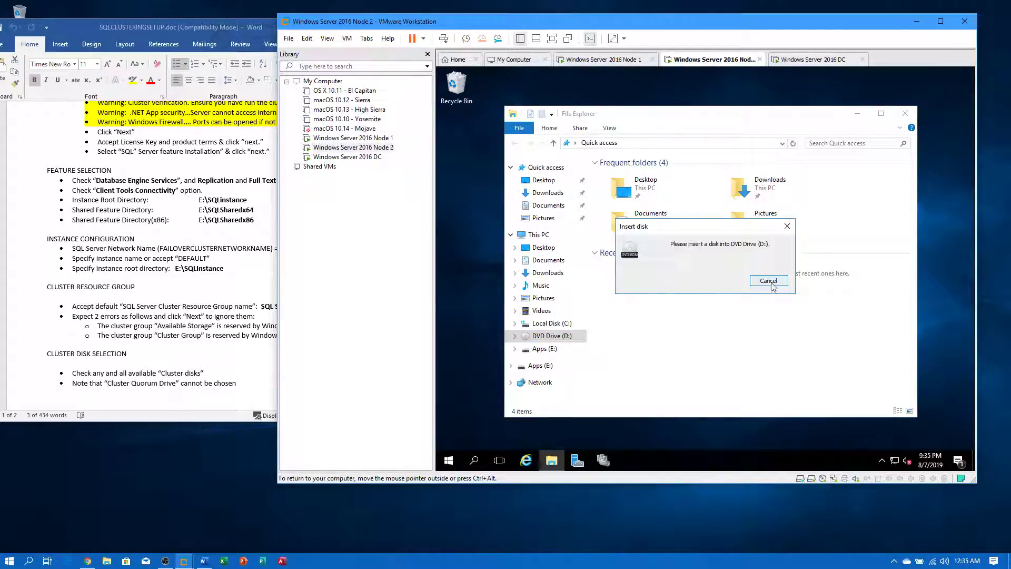
right_click(375, 148)
click(386, 139)
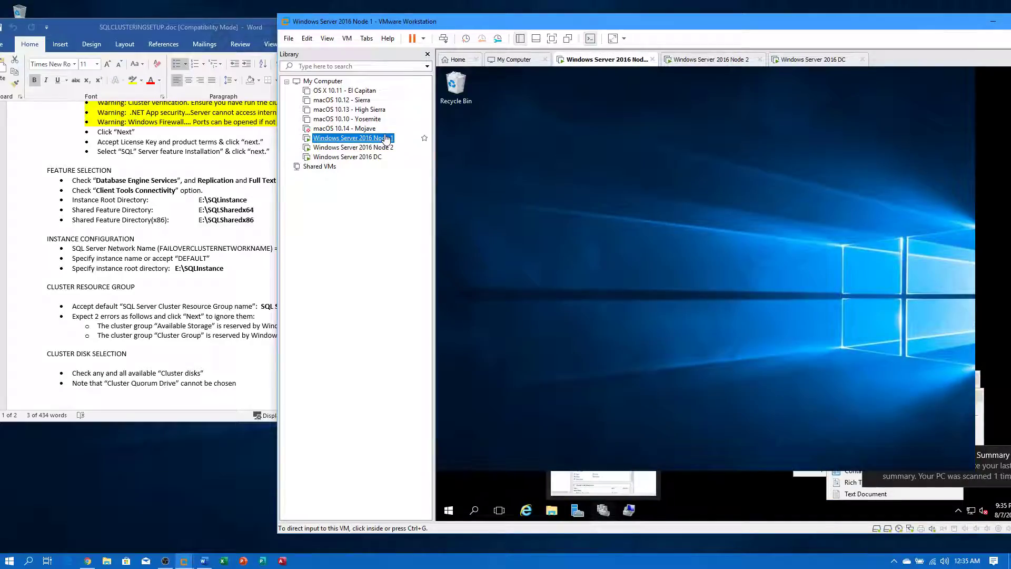
click(554, 513)
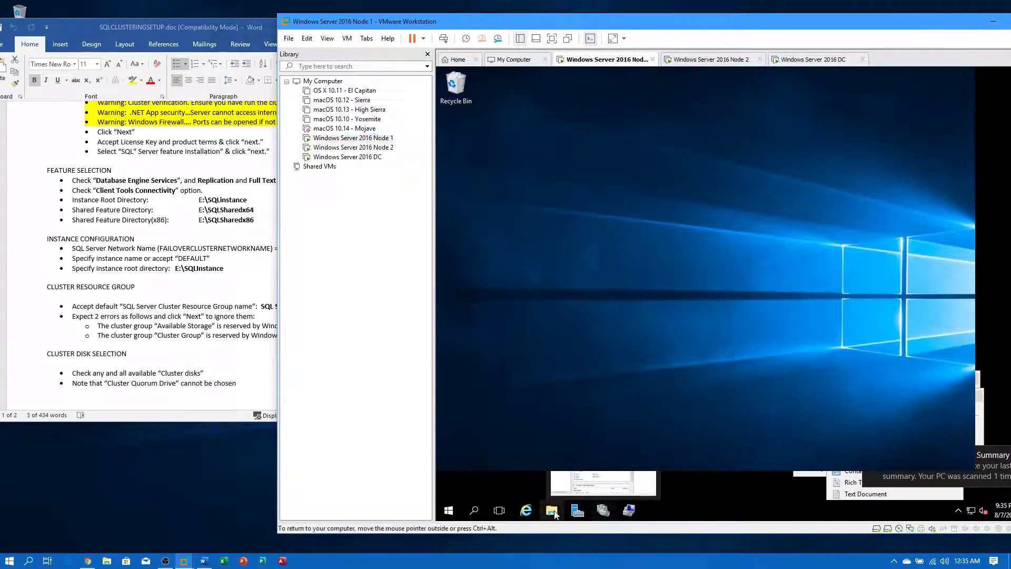
click(555, 513)
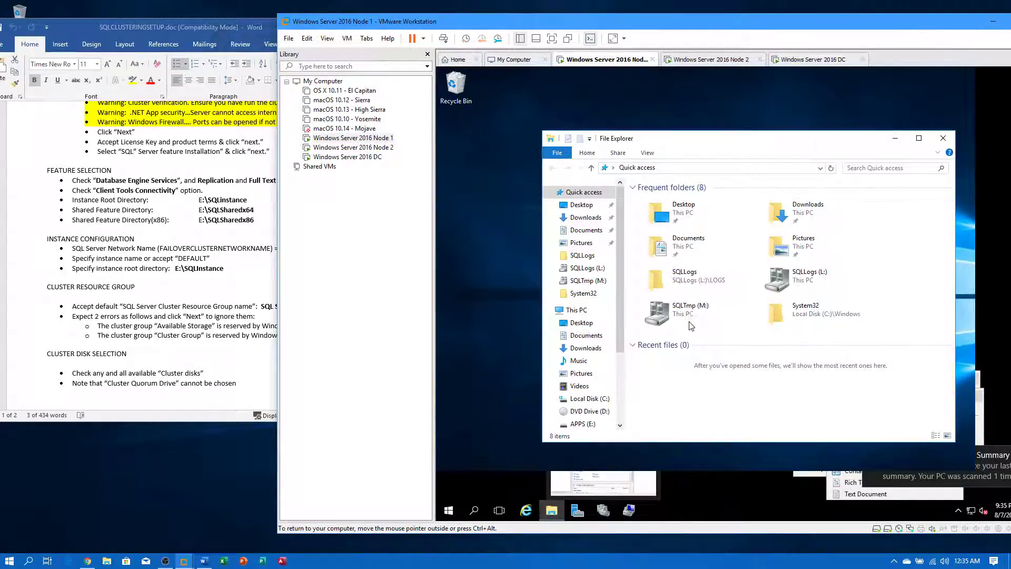
click(588, 411)
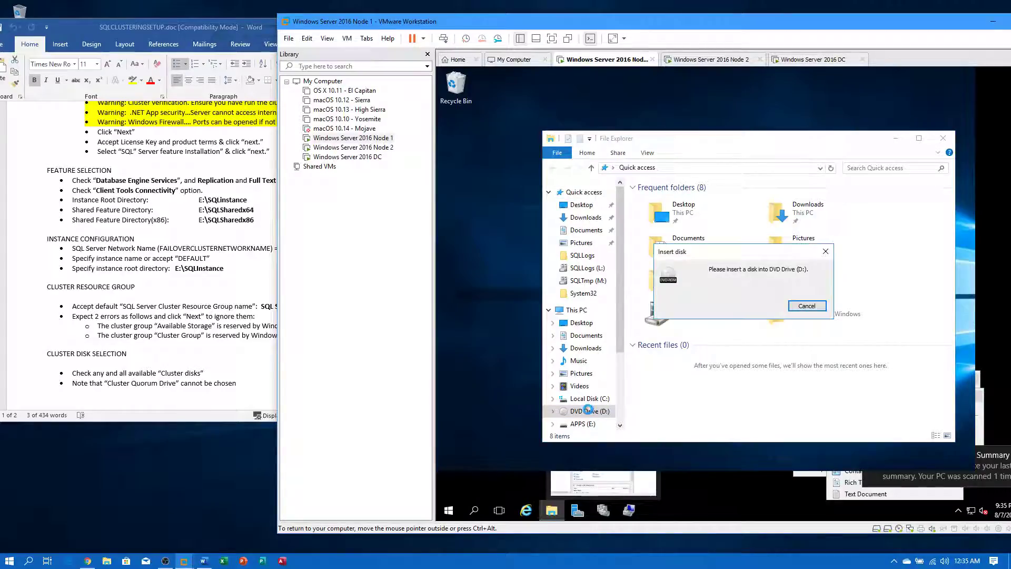
click(807, 309)
right_click(380, 138)
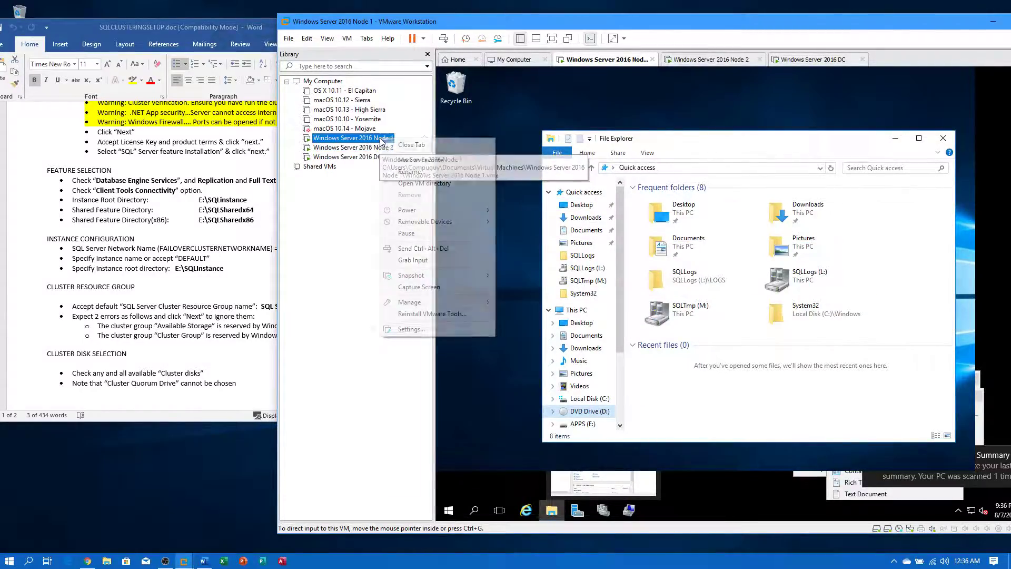
click(421, 330)
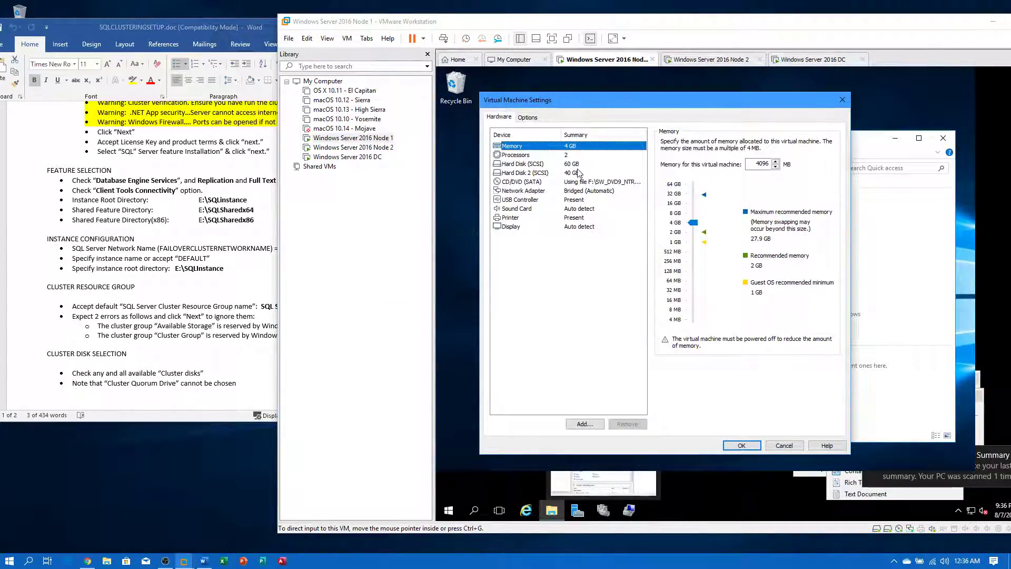
click(583, 182)
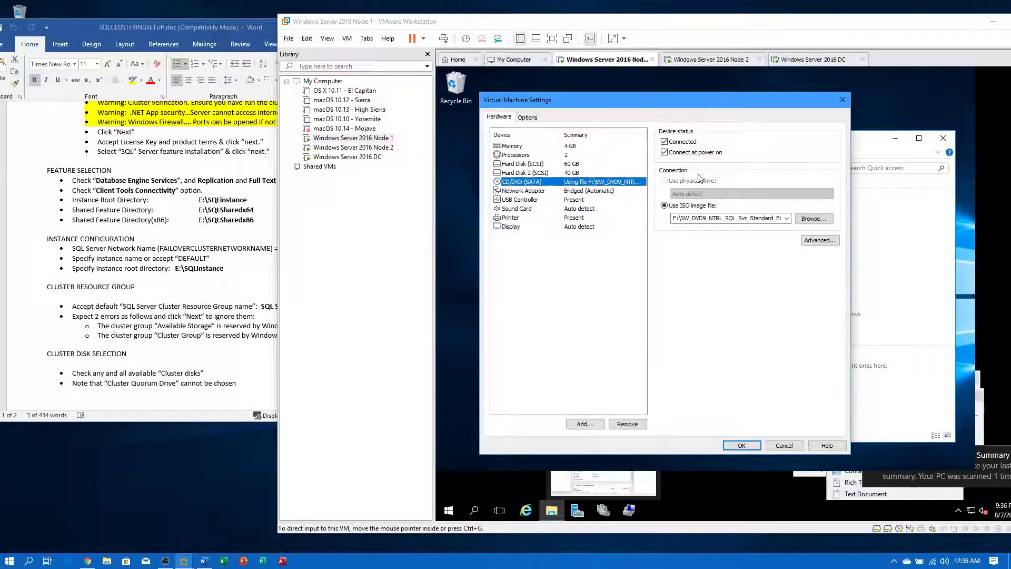
click(725, 219)
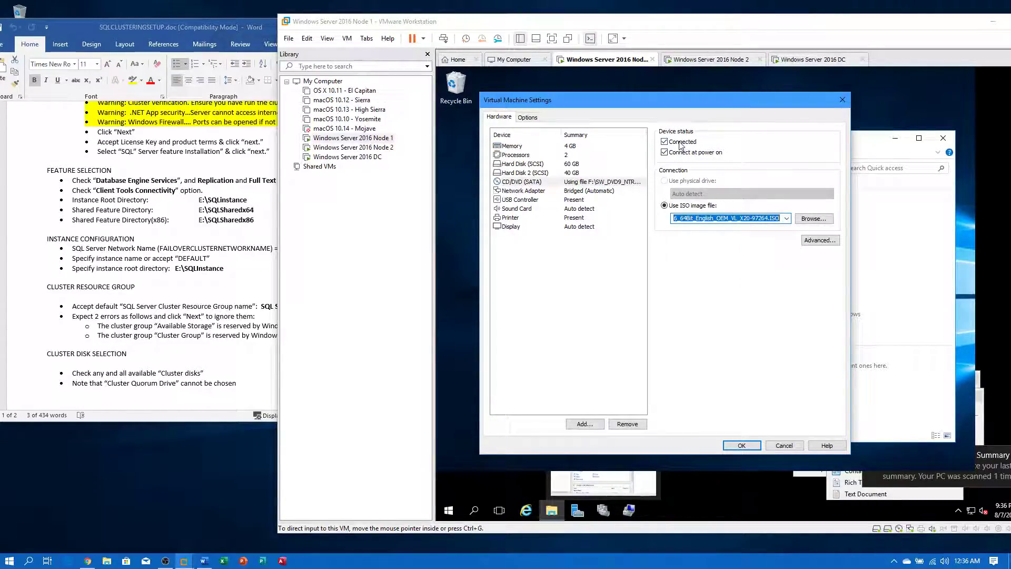
click(742, 445)
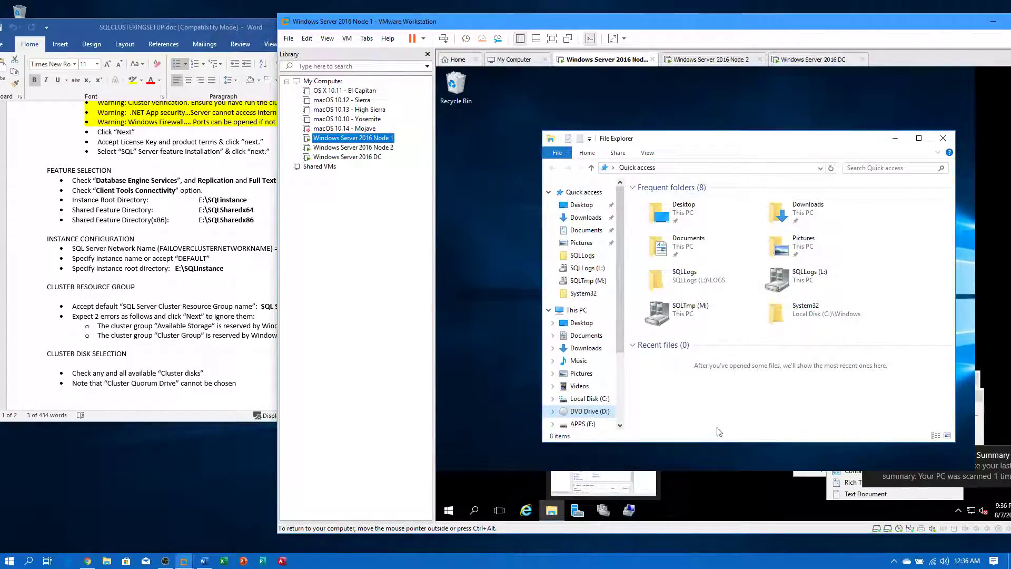
- Reposition the VMware window, minimize Node 1's File Explorer and Computer Management, and switch to Windows Server 2016 DC
click(622, 419)
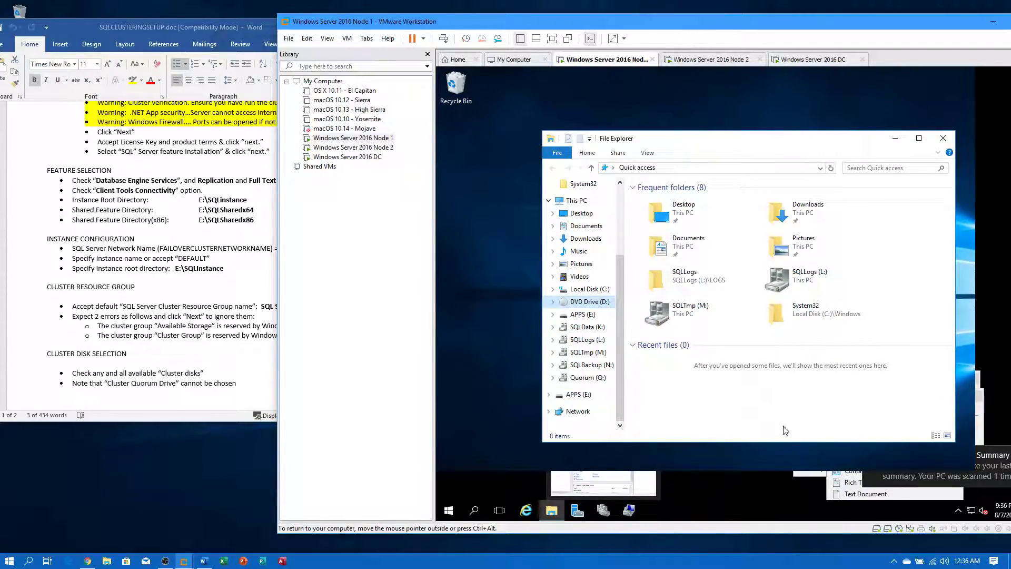
click(992, 456)
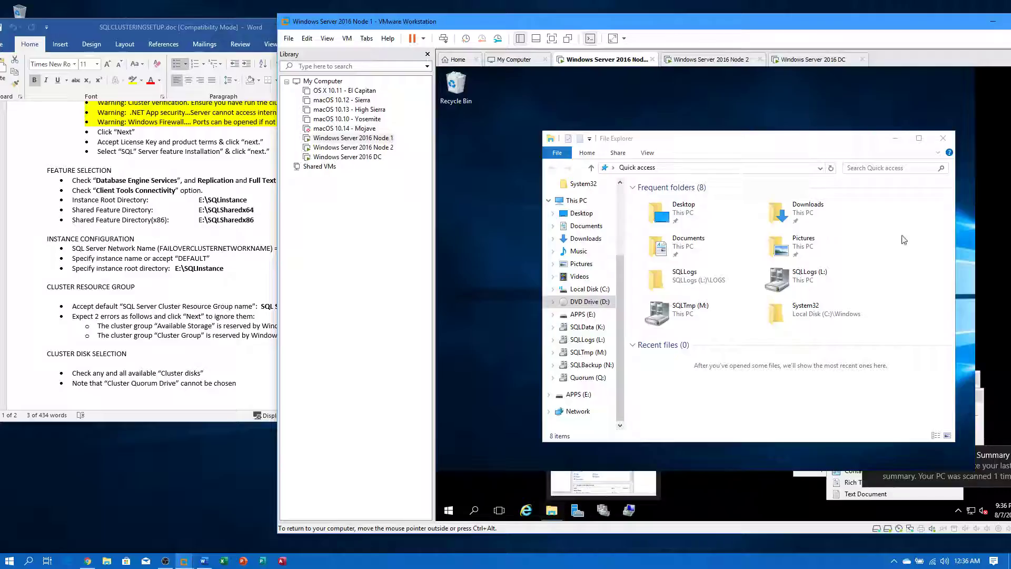
drag(802, 22, 743, 16)
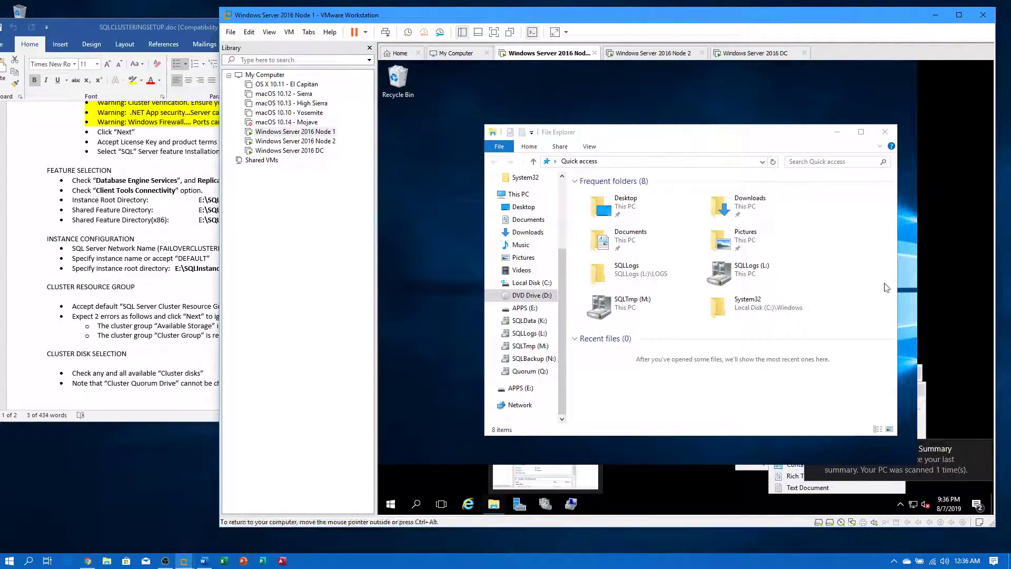
click(837, 132)
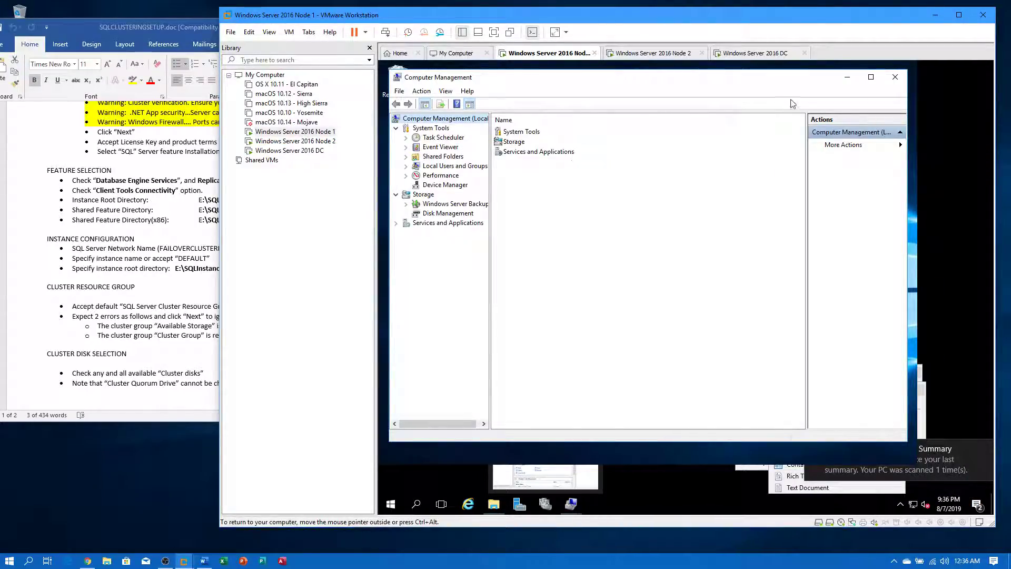
mouse_move(781, 83)
mouse_down()
mouse_move(873, 109)
mouse_move(822, 100)
mouse_move(786, 76)
mouse_up()
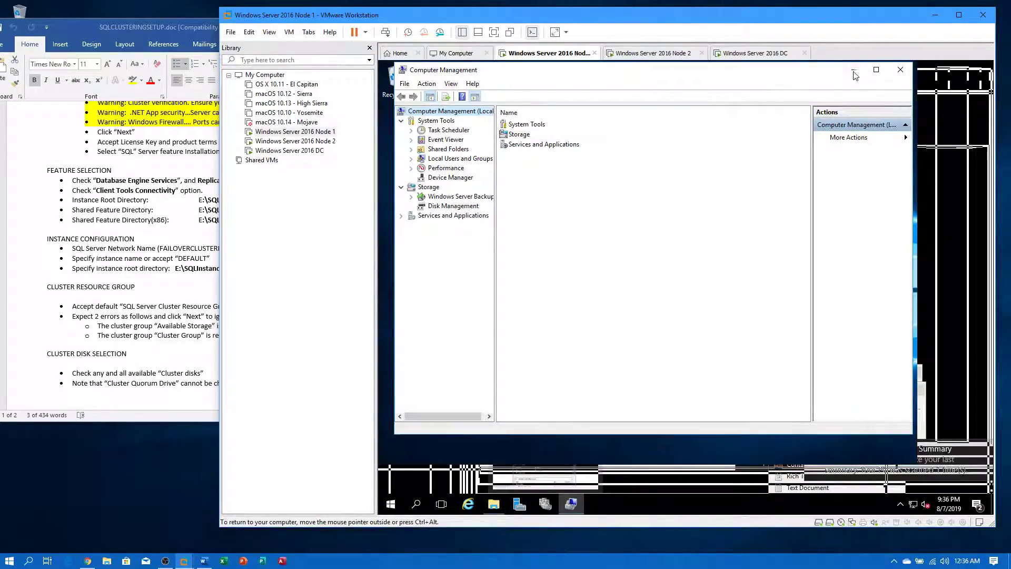
click(861, 72)
click(738, 55)
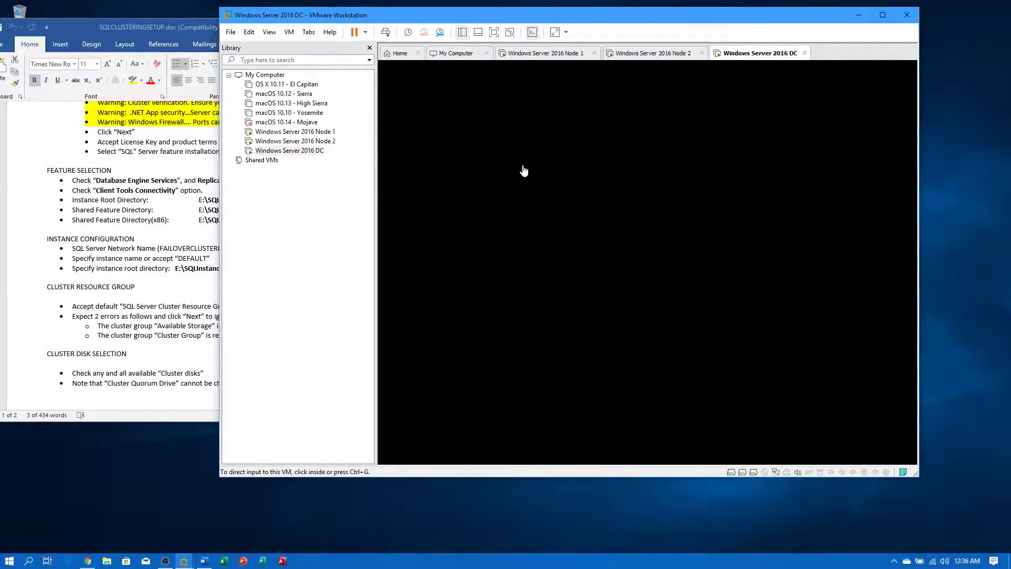
- Dismiss Node 2's insert-disk prompt and open its VM Settings at the CD/DVD (SATA) drive
click(295, 141)
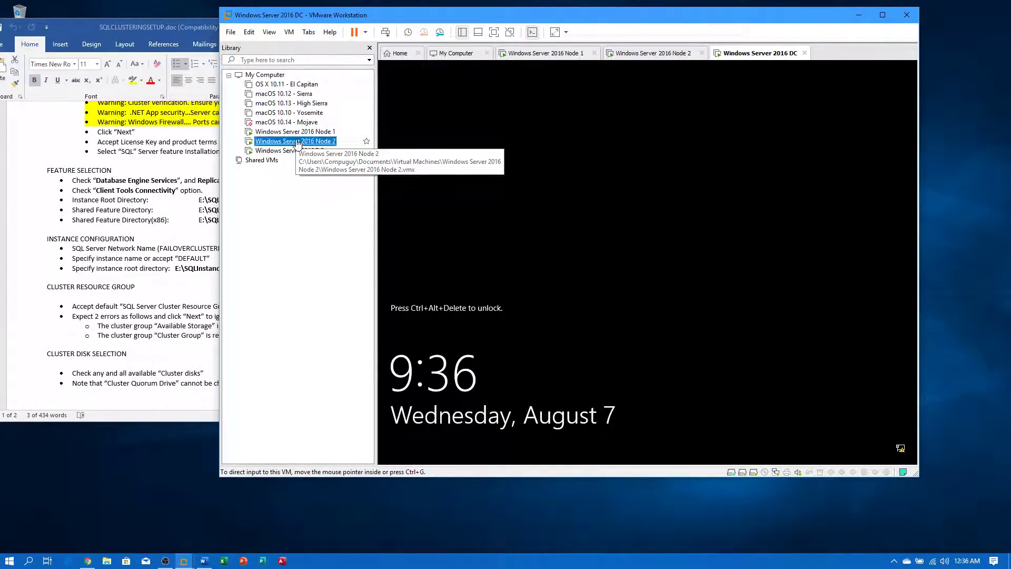
click(718, 272)
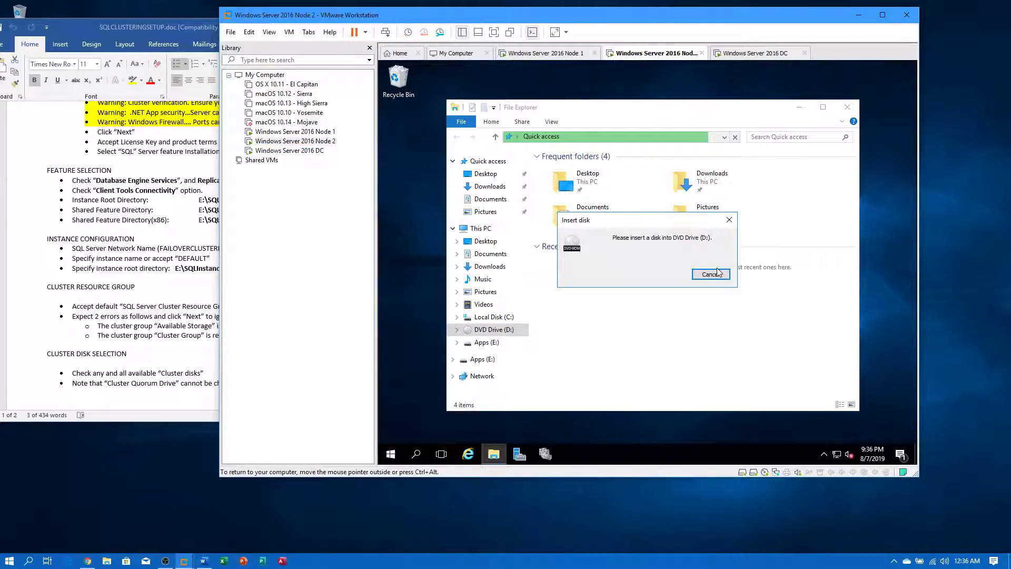
click(718, 271)
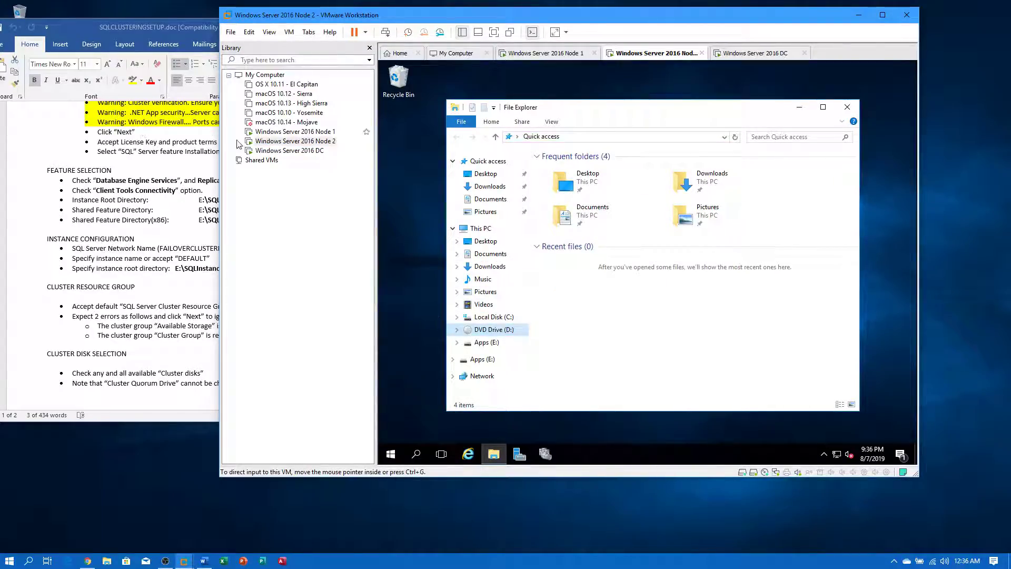
right_click(285, 142)
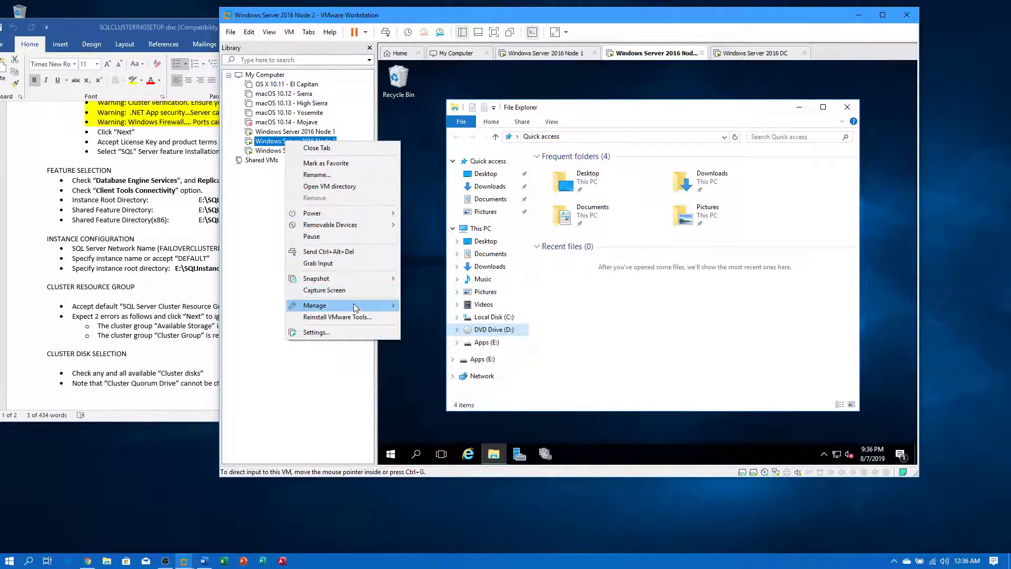
click(330, 333)
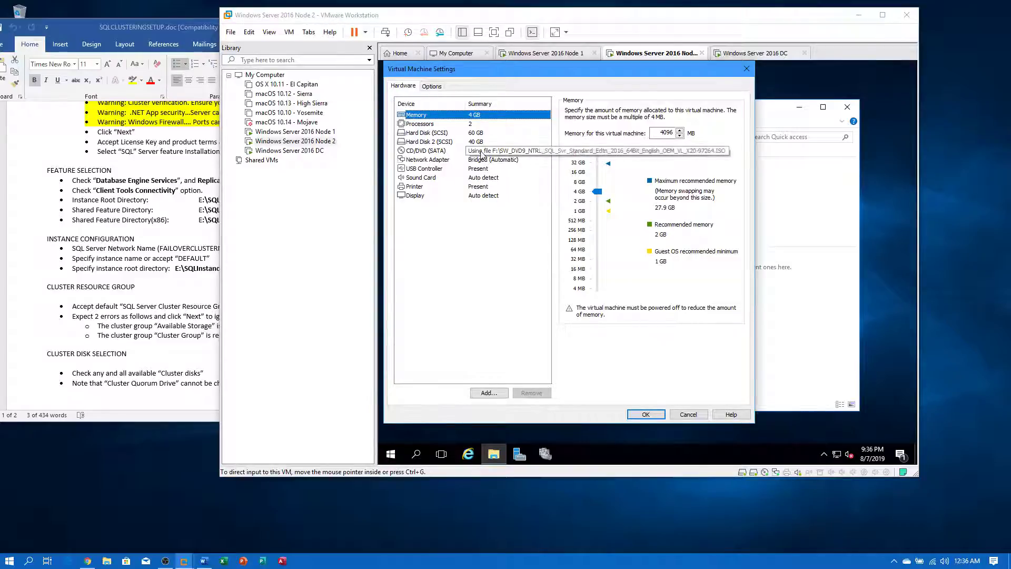
click(480, 151)
- Point the DVD drive to the SW_DVD9 SQL Server Standard ISO on VirtualLAB (F:), keeping the USB drive on the host
click(715, 188)
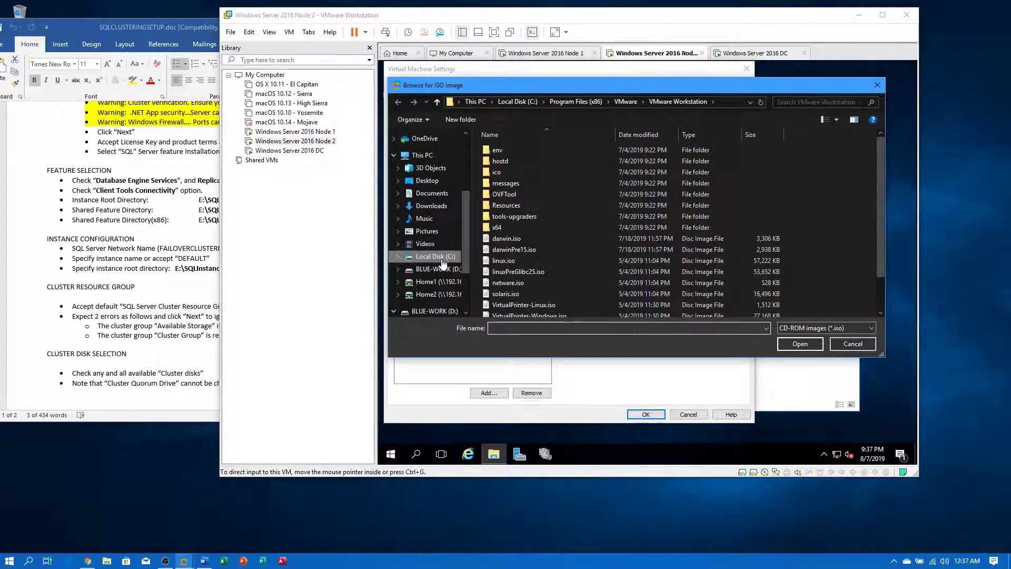
scroll(444, 276, down, 3)
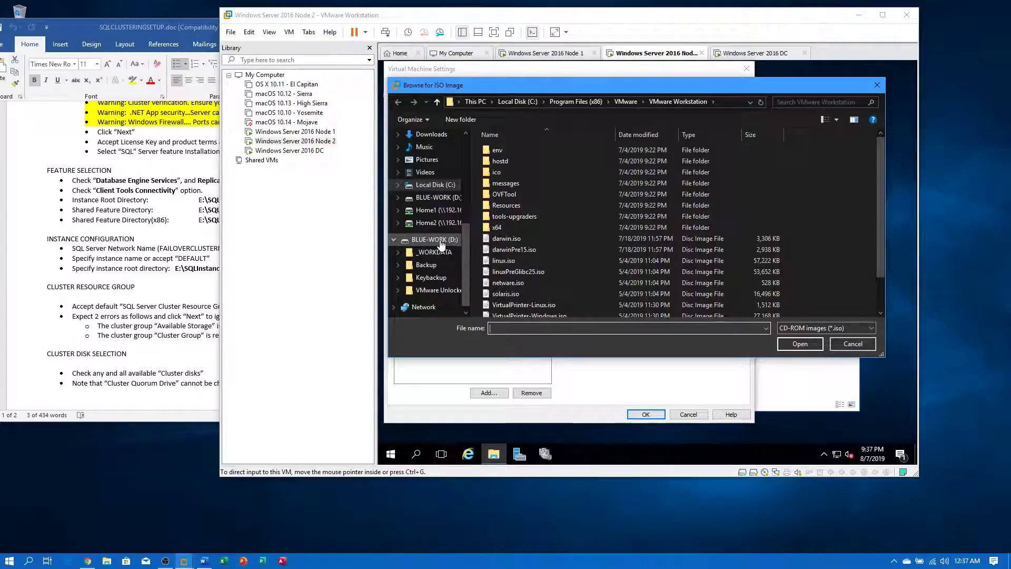
click(440, 240)
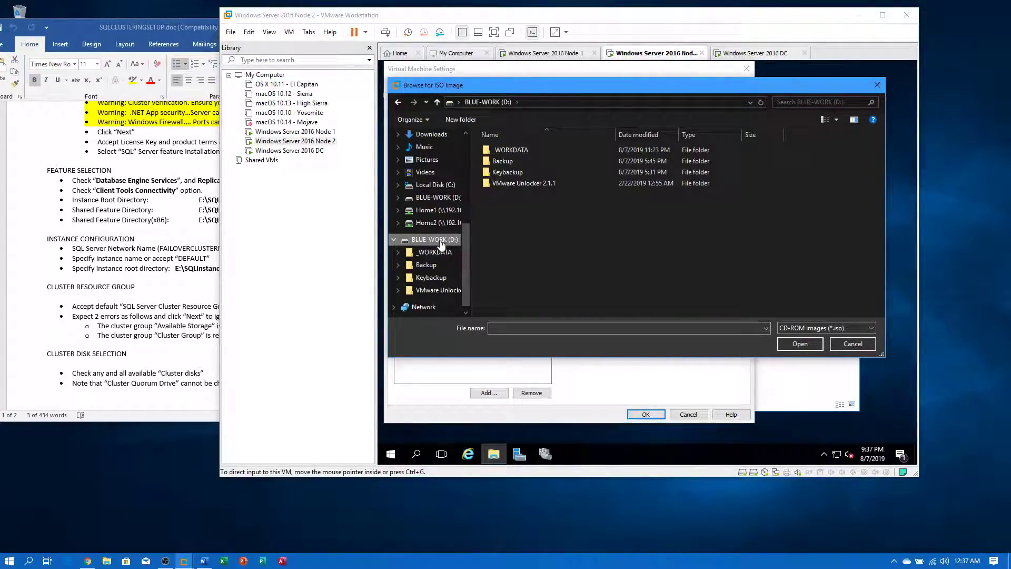
right_click(441, 239)
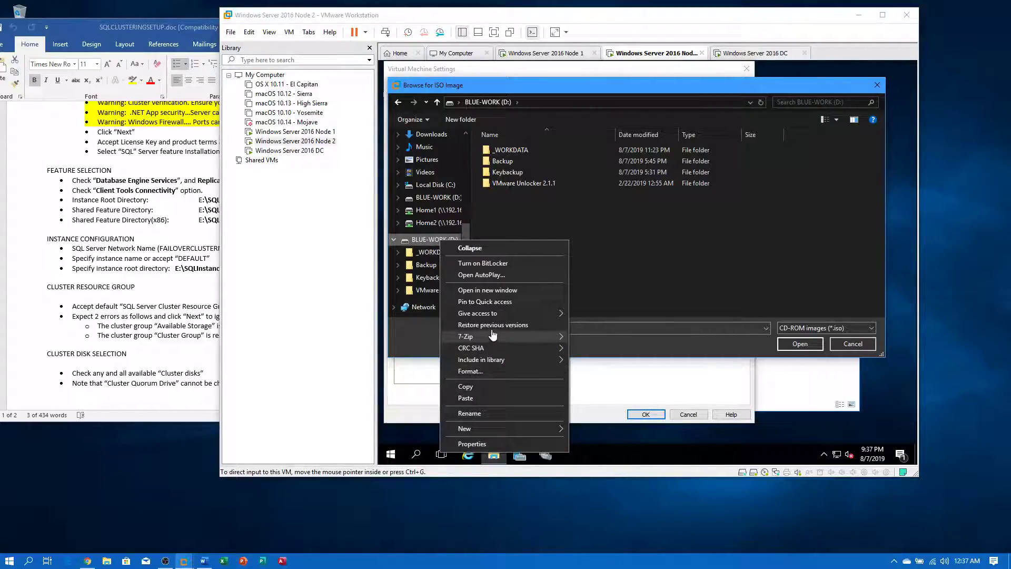
click(641, 257)
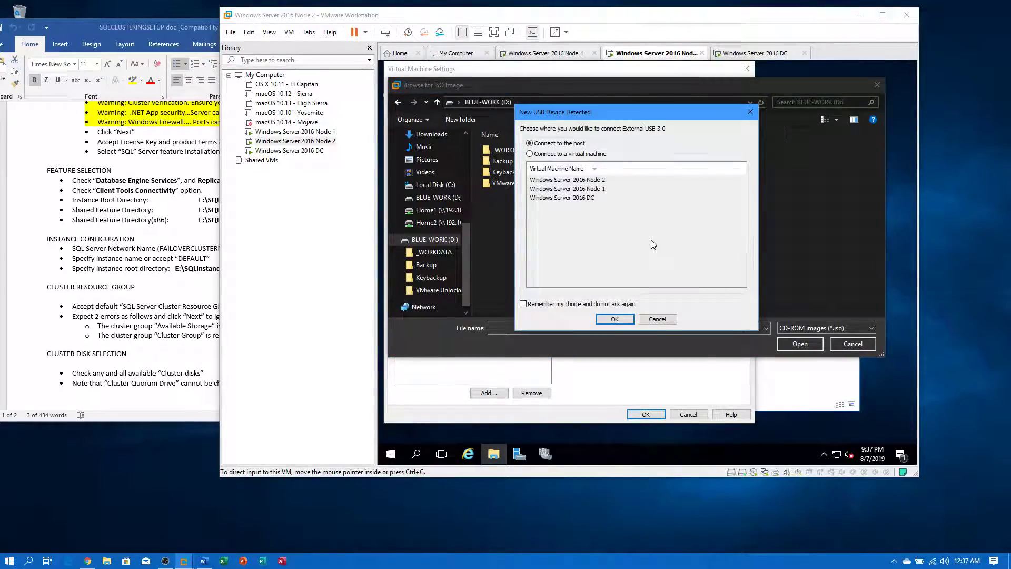
click(617, 320)
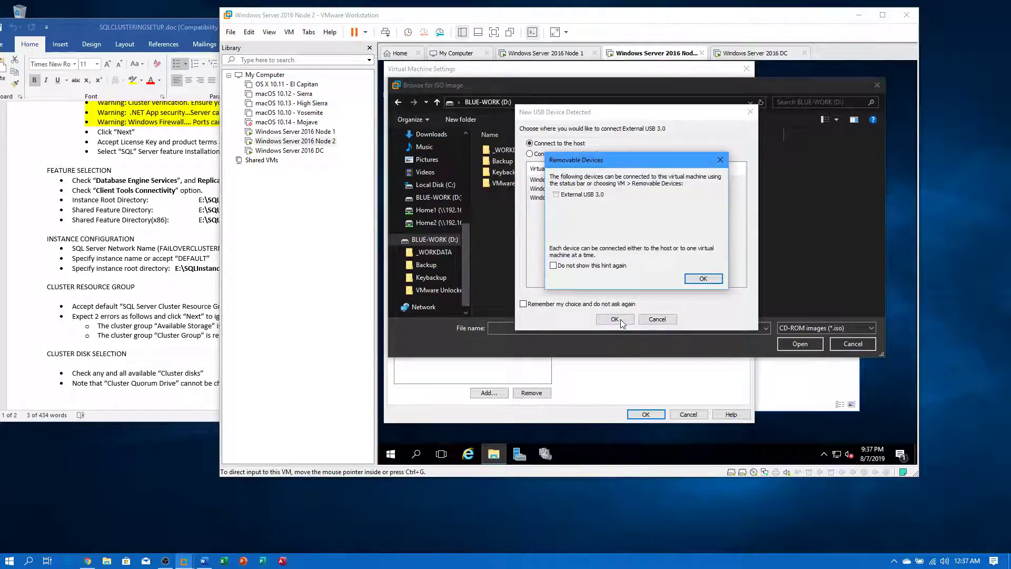
click(703, 279)
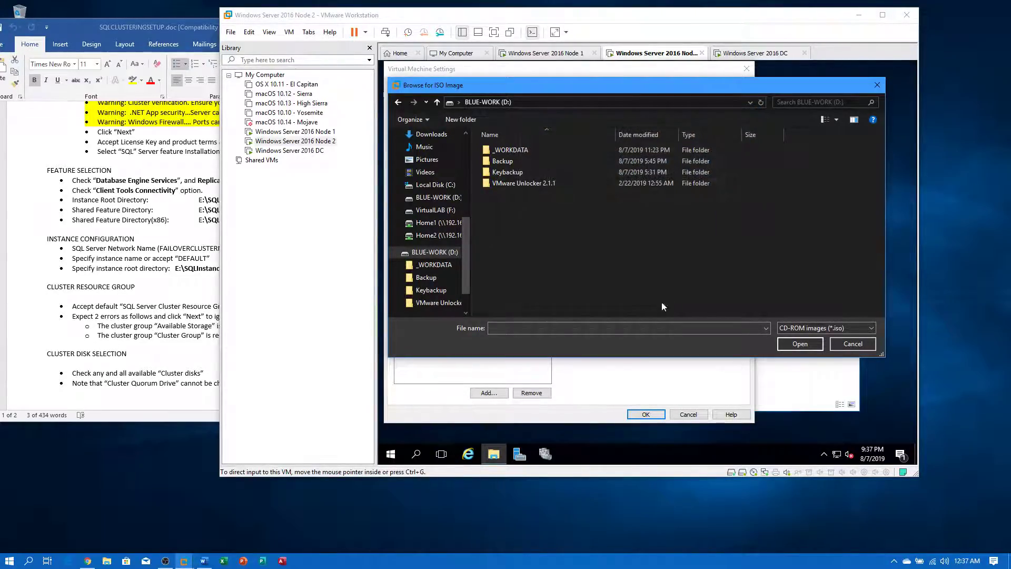
click(437, 210)
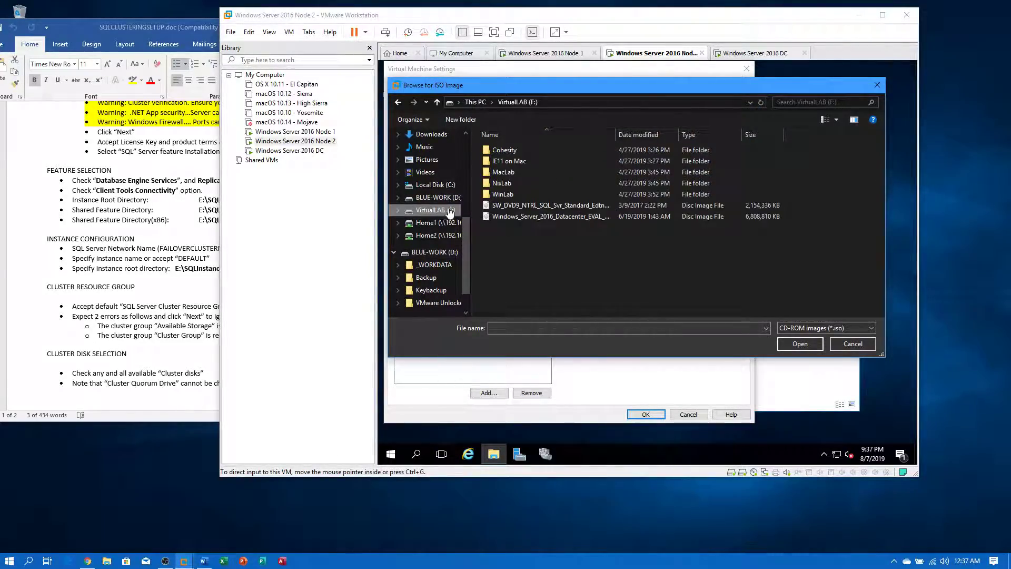
double_click(570, 207)
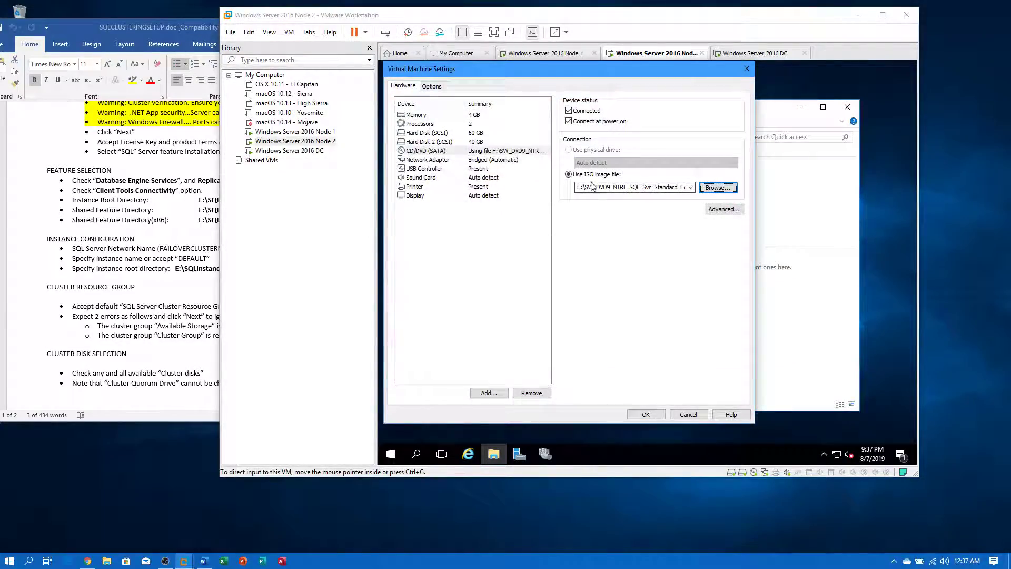
click(646, 414)
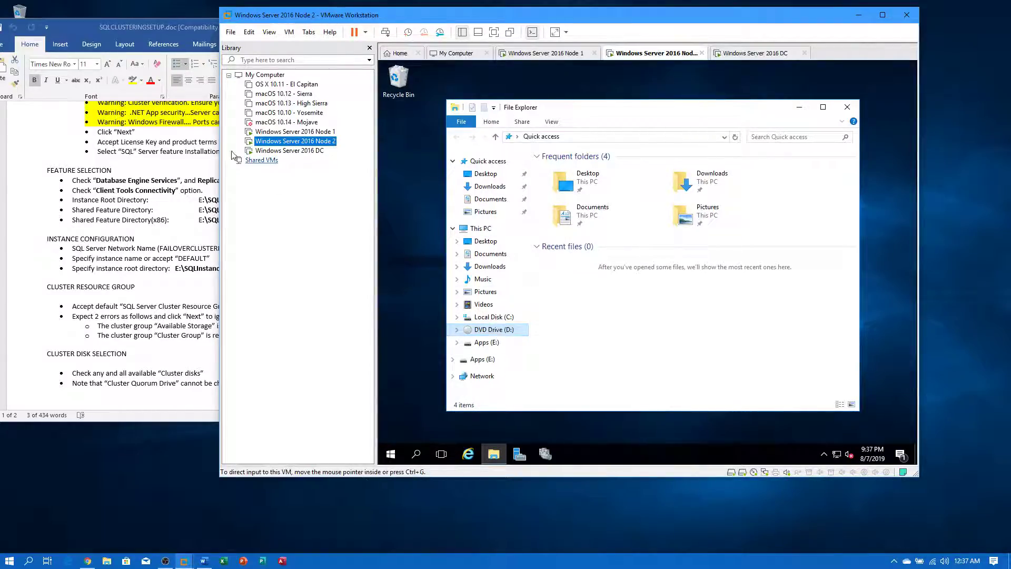
- On Node 1, check in File Explorer whether its DVD drive holds a disc
click(295, 132)
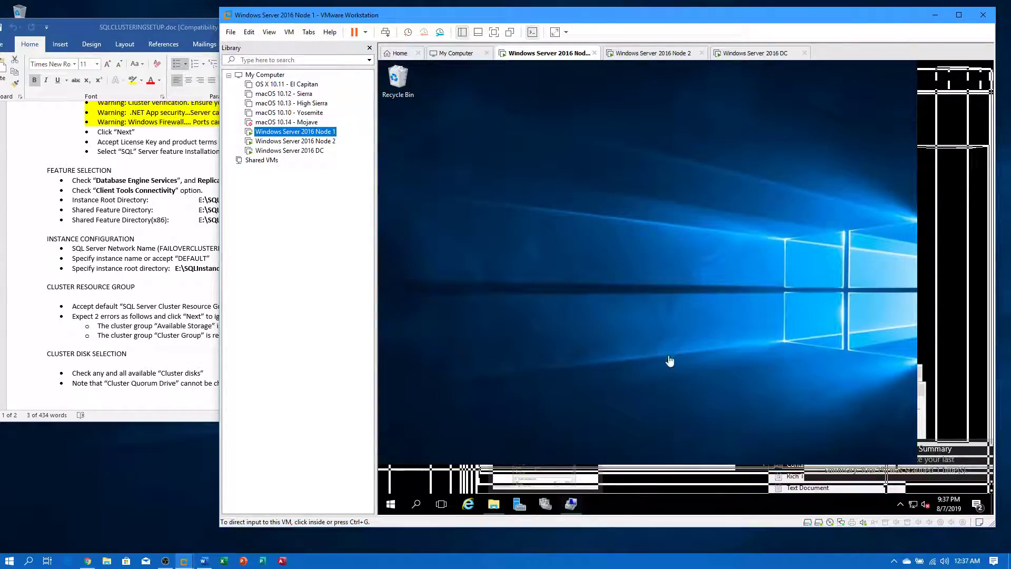
click(494, 504)
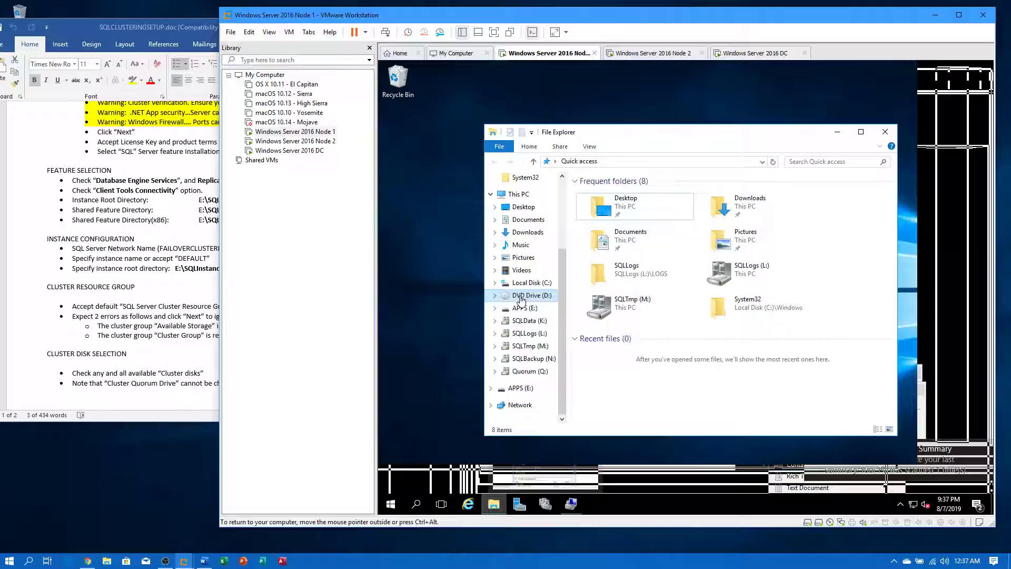
click(527, 295)
click(750, 300)
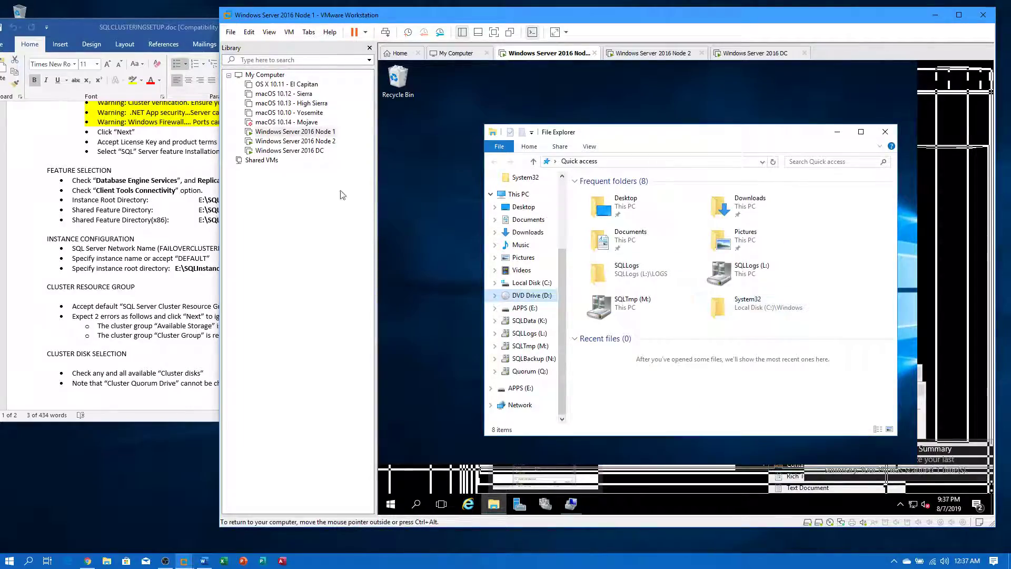
- Point Node 1's CD/DVD (SATA) drive to the SQL Server Standard ISO and save the settings
right_click(287, 133)
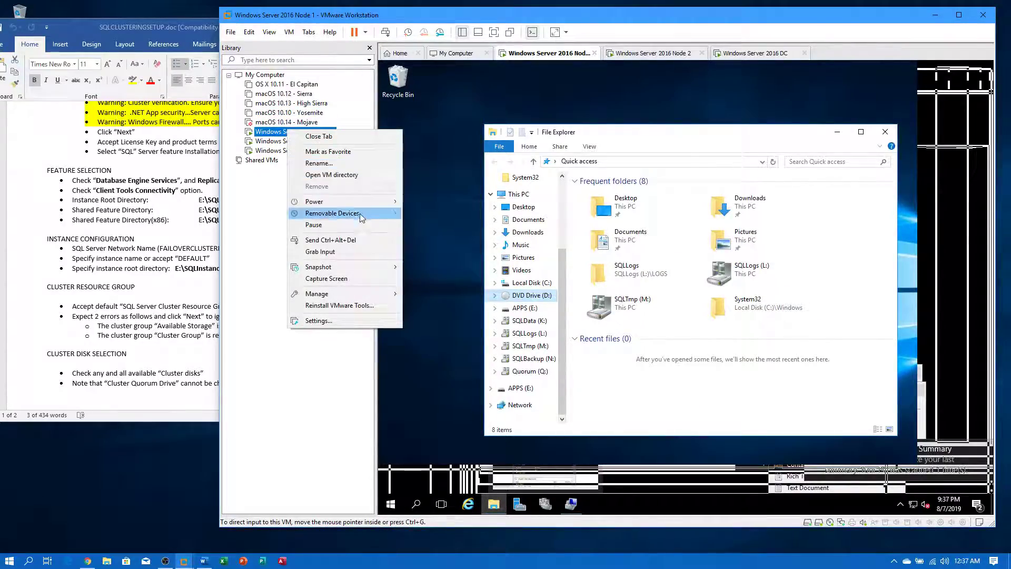
click(319, 321)
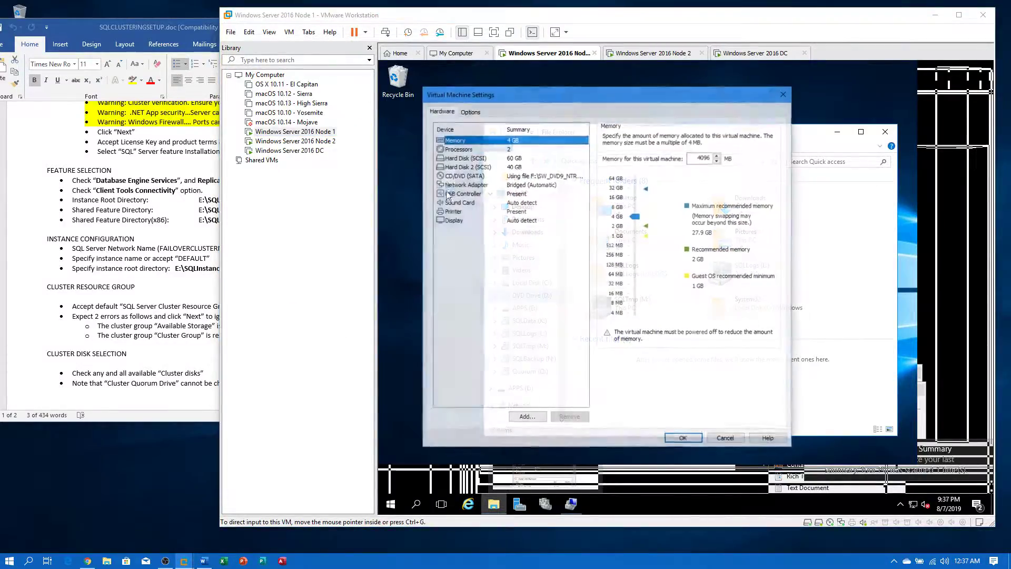
click(500, 184)
click(504, 176)
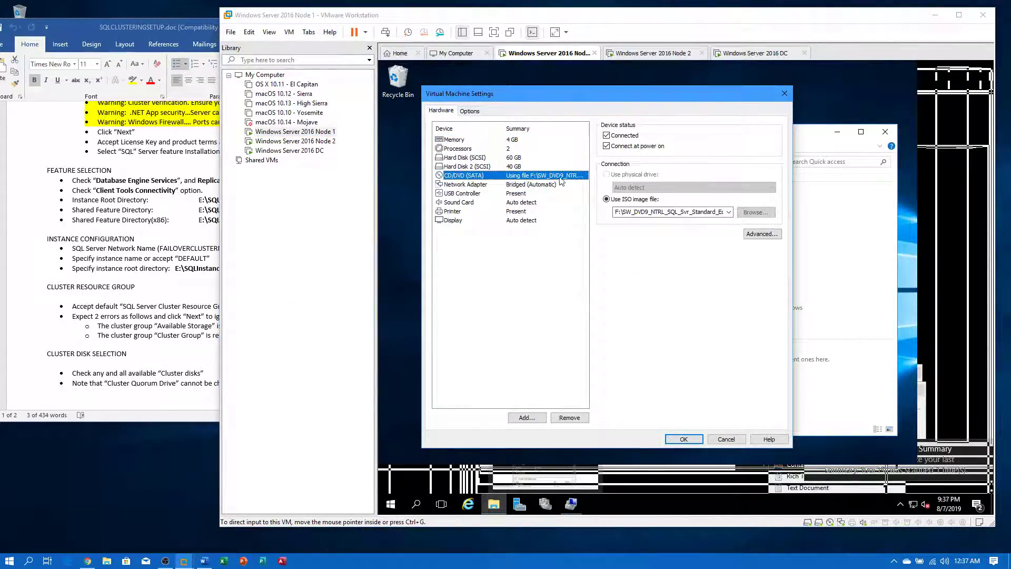
click(755, 212)
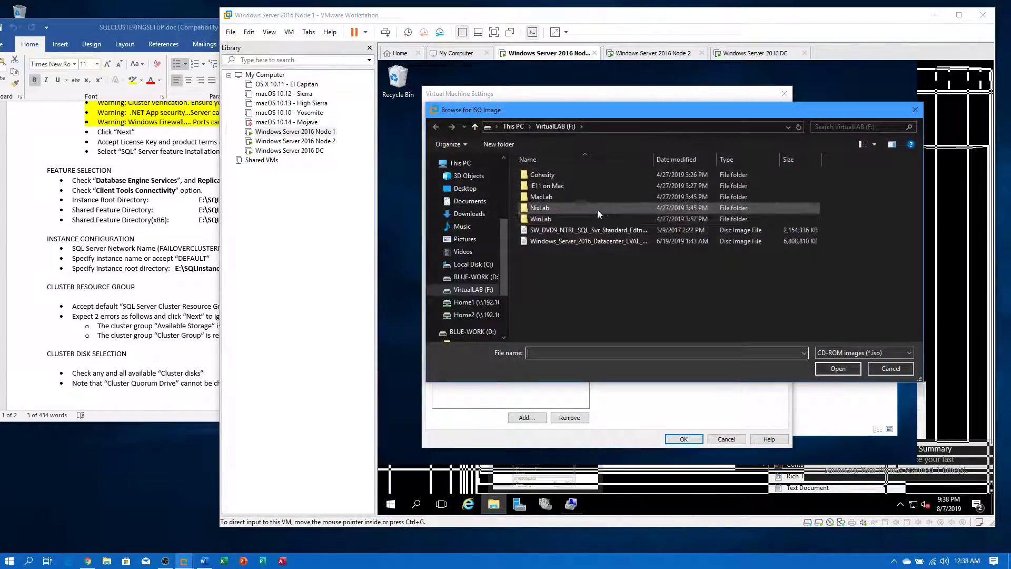
click(588, 231)
double_click(587, 231)
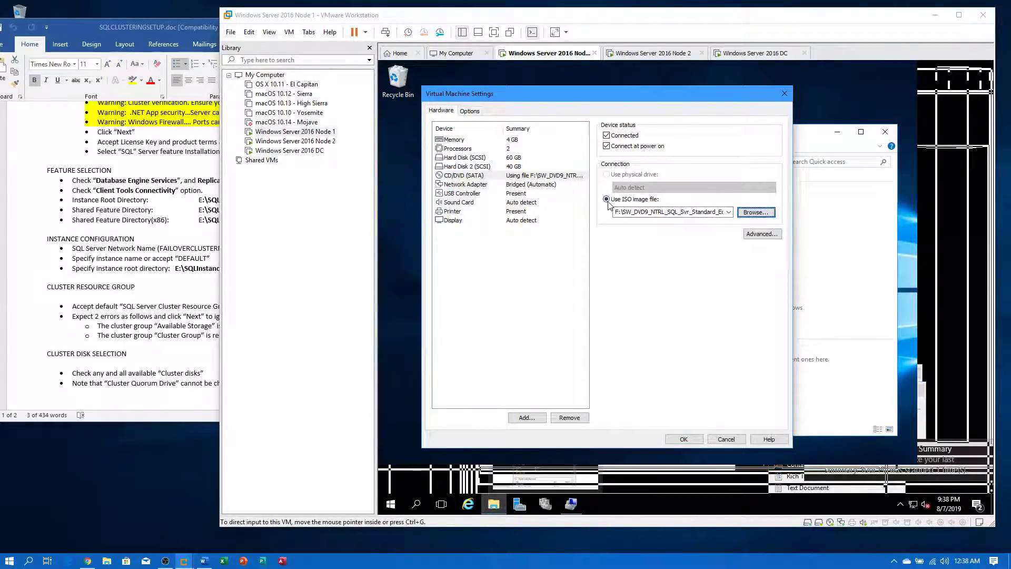
click(683, 439)
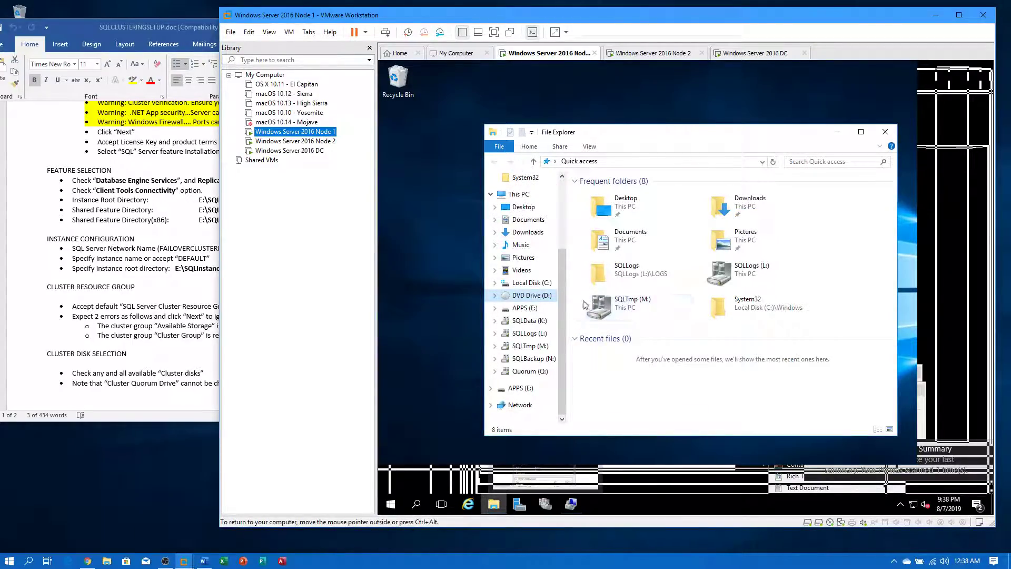
- Try opening the guest's DVD drive, dismiss the insert-disk prompts, and close File Explorer
click(500, 299)
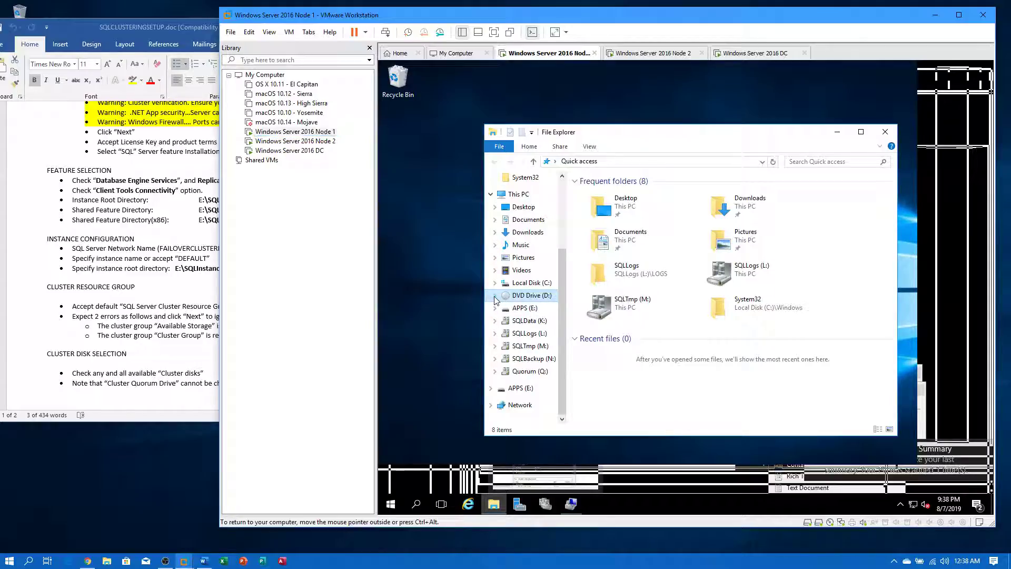
click(740, 300)
click(532, 295)
click(748, 300)
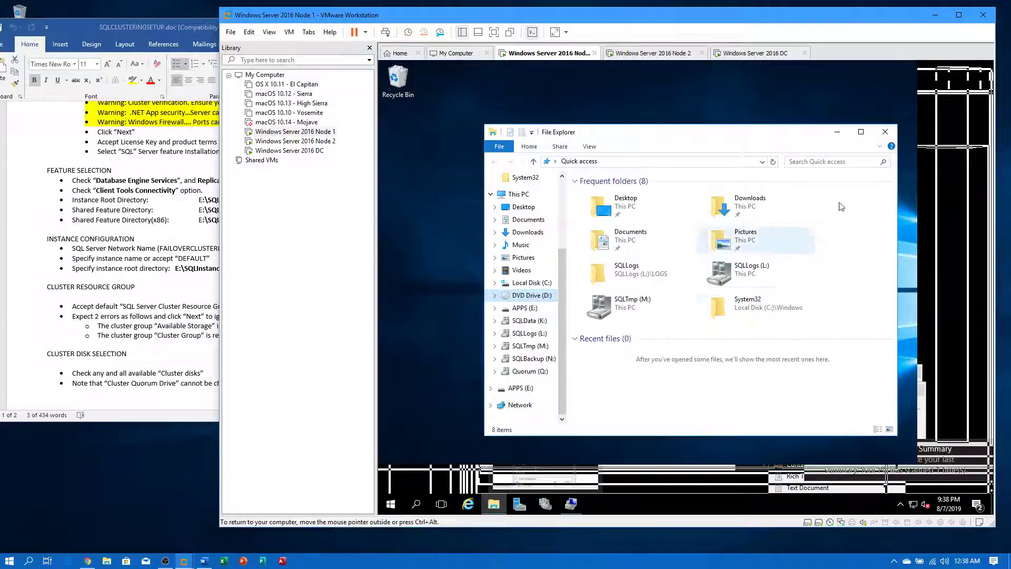
click(885, 132)
- Restart the Node 1 guest system
right_click(322, 132)
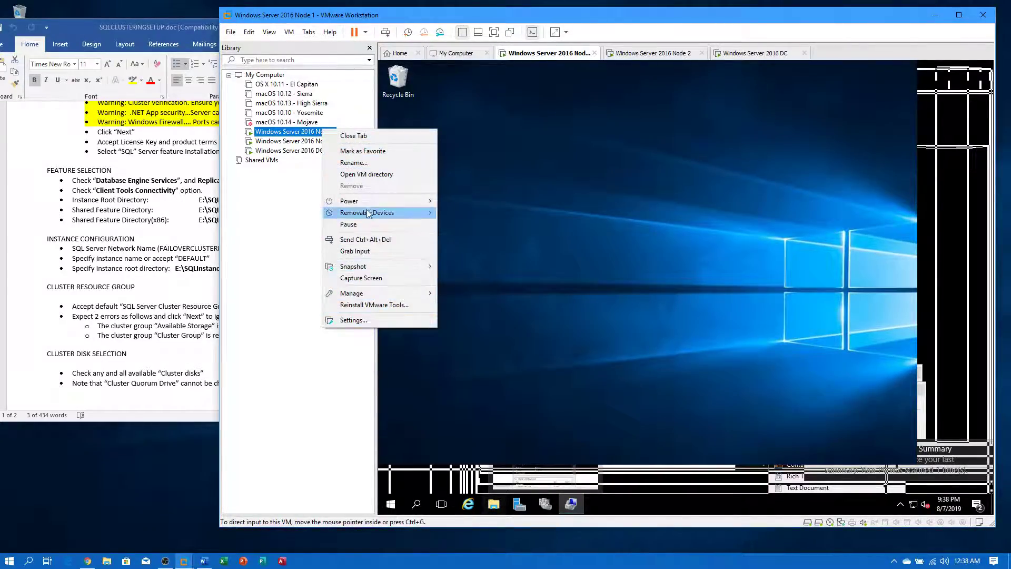
mouse_move(368, 202)
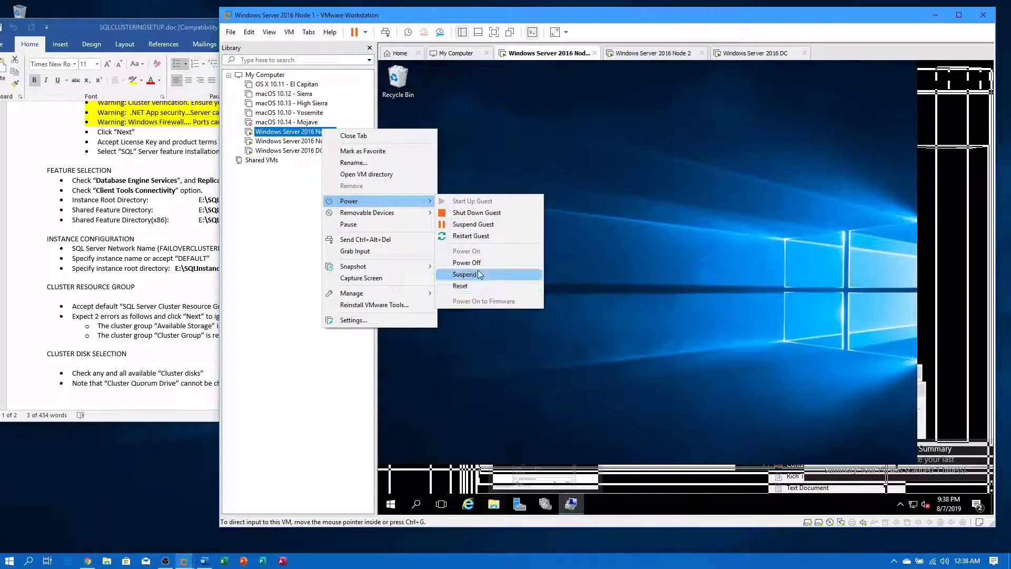
click(474, 236)
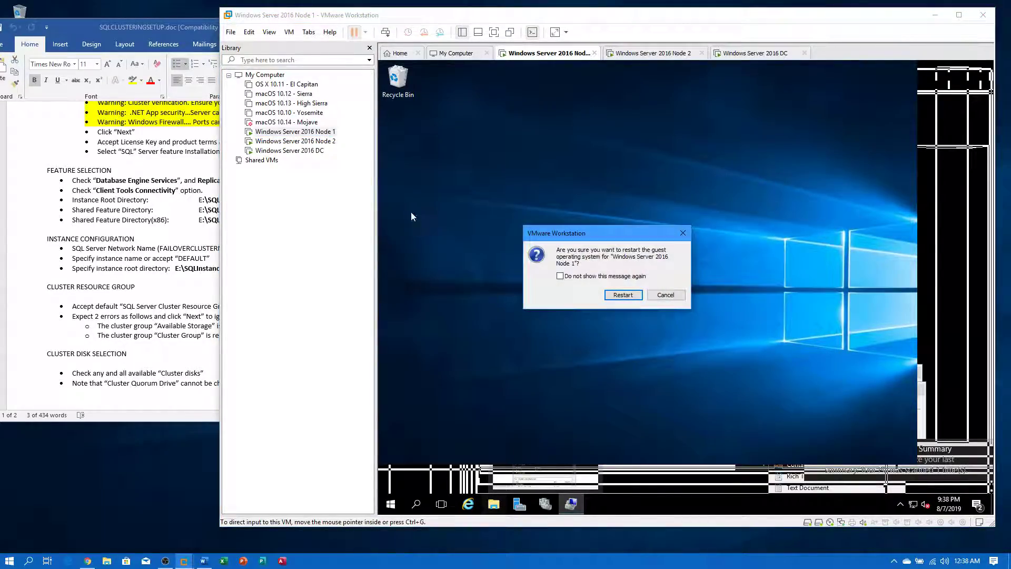
click(618, 295)
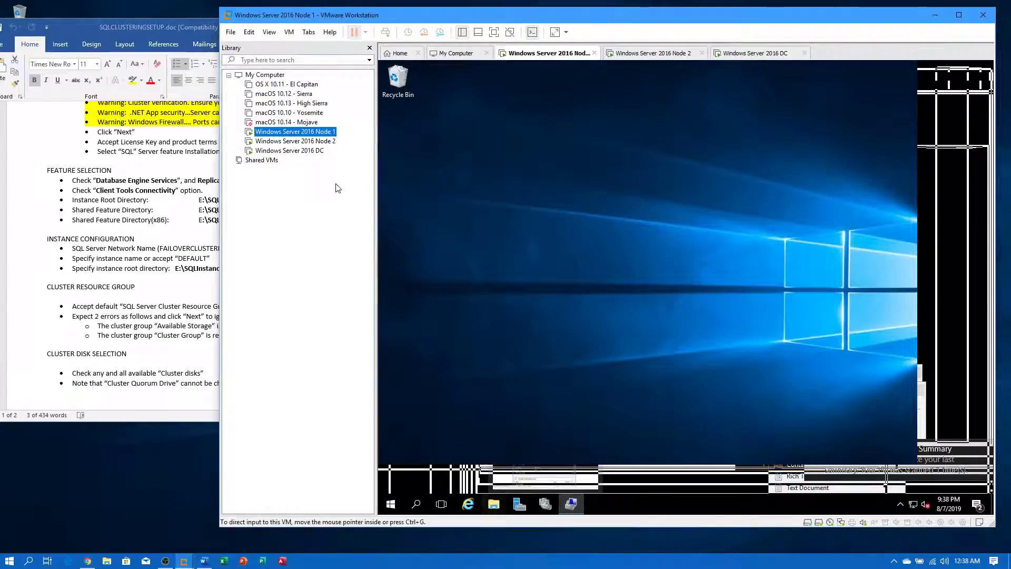
- Review Node 2's virtual machine settings and close them unchanged
click(305, 141)
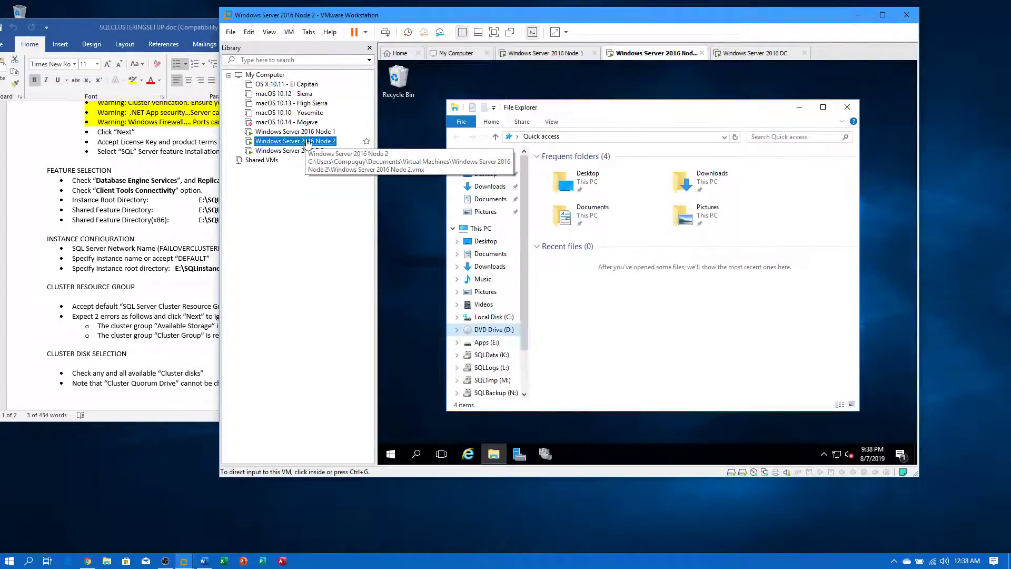
right_click(308, 141)
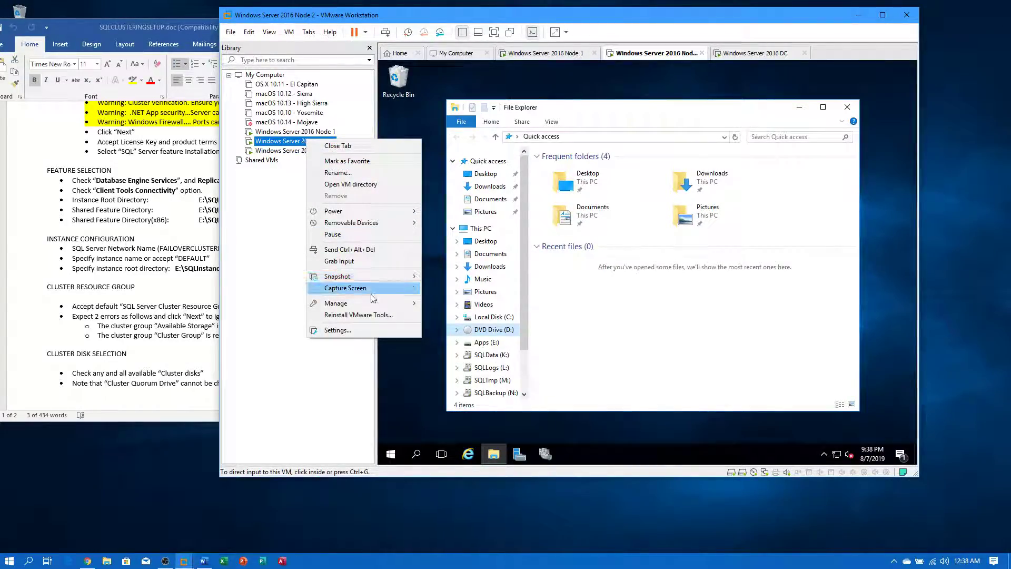
click(368, 329)
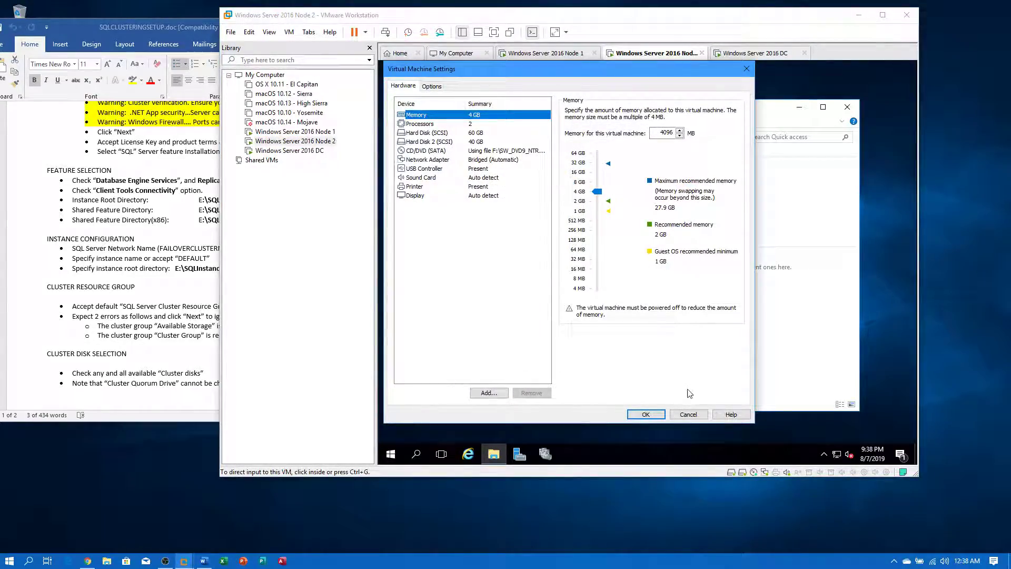
click(688, 414)
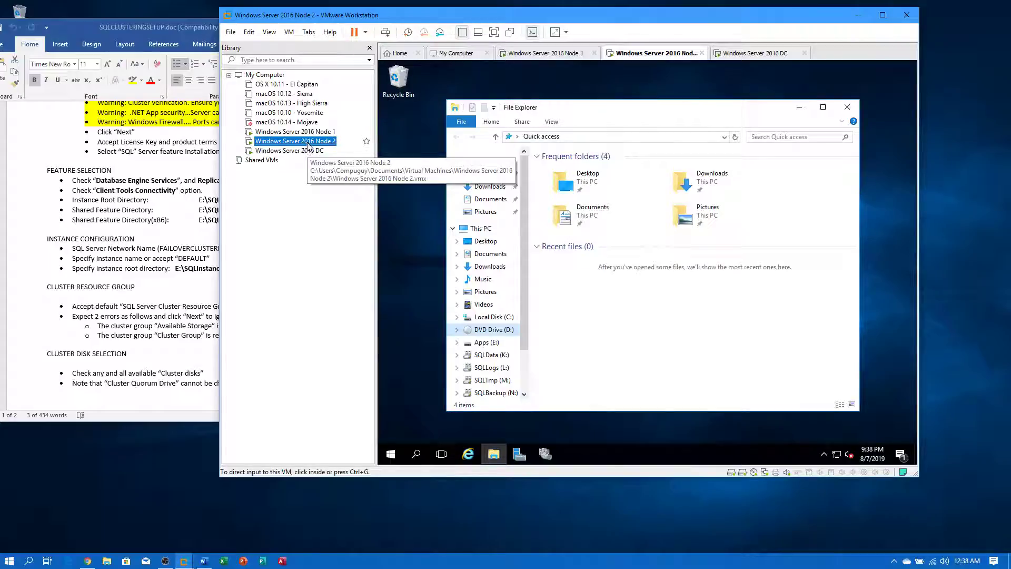
- Restart the Node 2 guest system
right_click(308, 141)
mouse_move(401, 215)
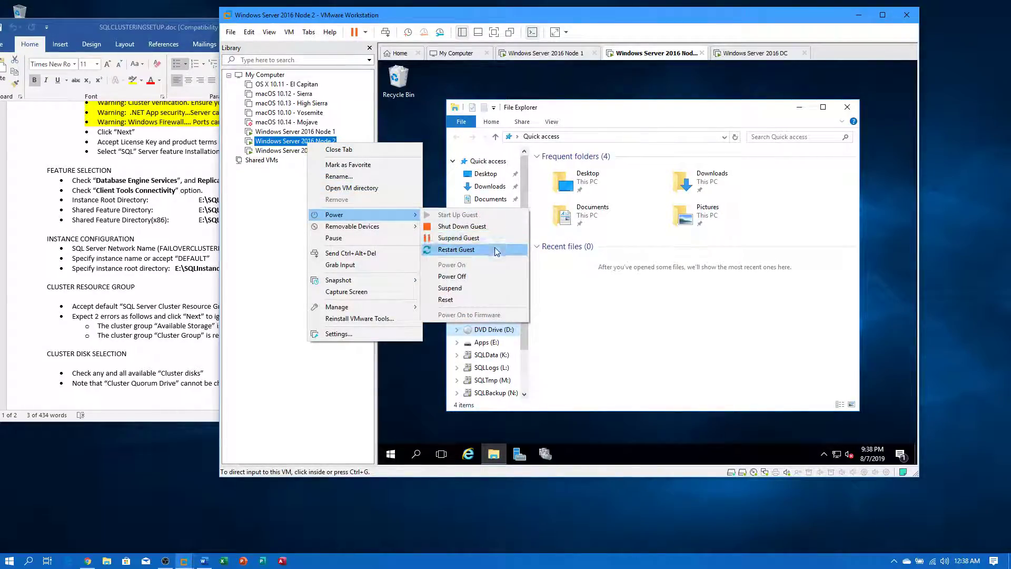
click(495, 251)
click(585, 270)
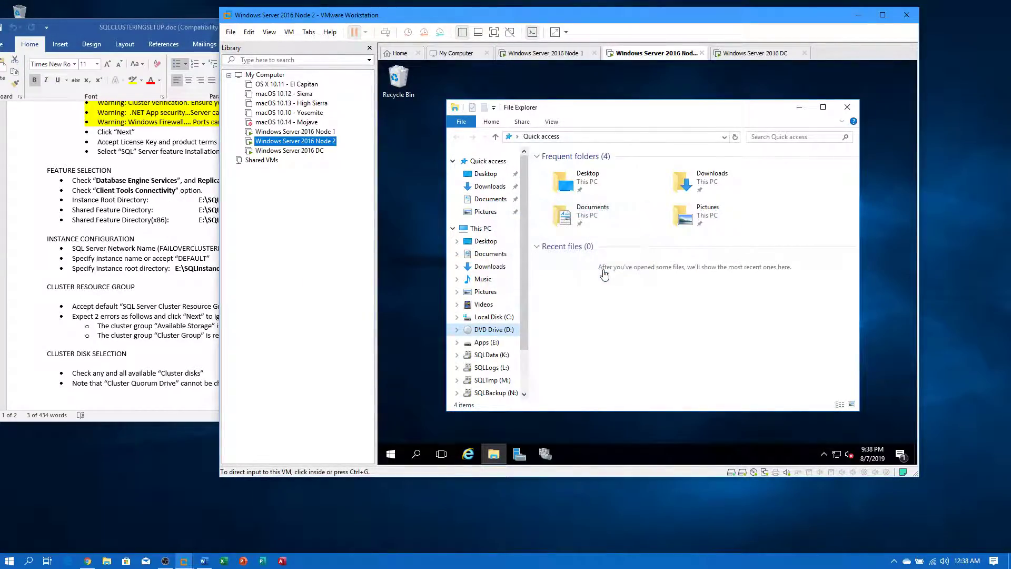
- Sign in to the DC virtual machine with the account password
click(310, 153)
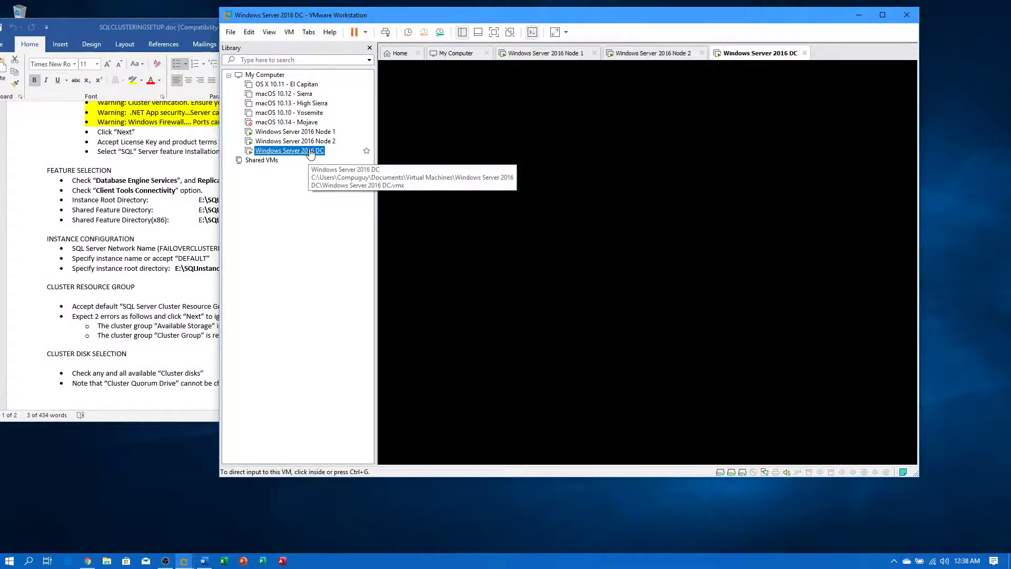
right_click(309, 152)
click(356, 261)
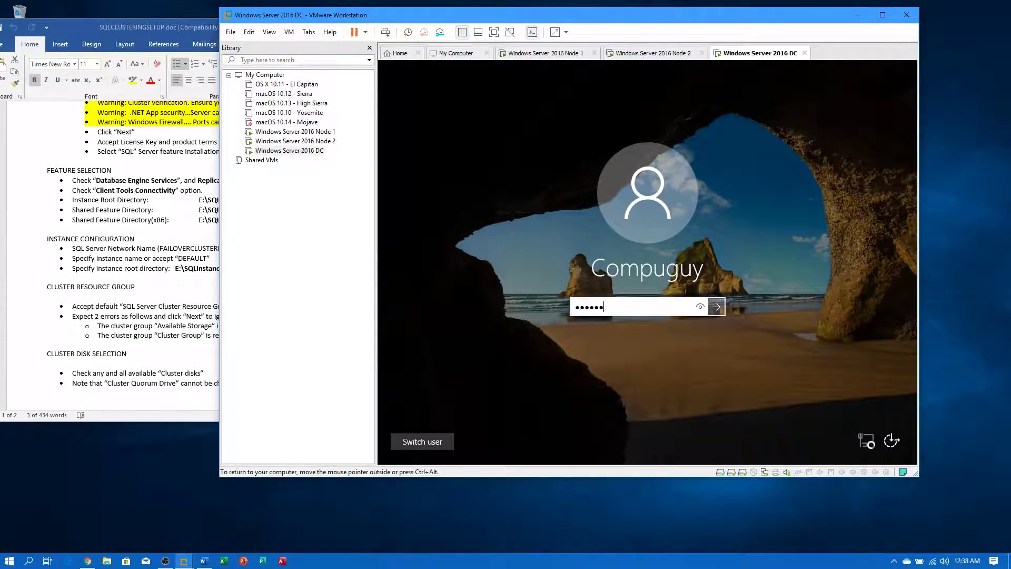
key(Return)
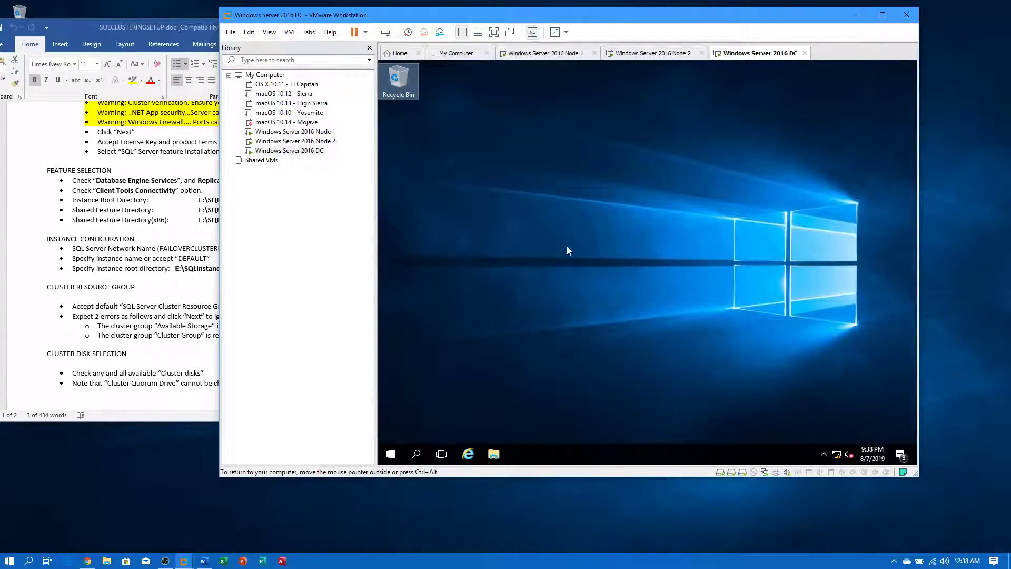
- Open Active Directory Domains and Trusts, select the compuguy.local domain, then close the console
click(390, 454)
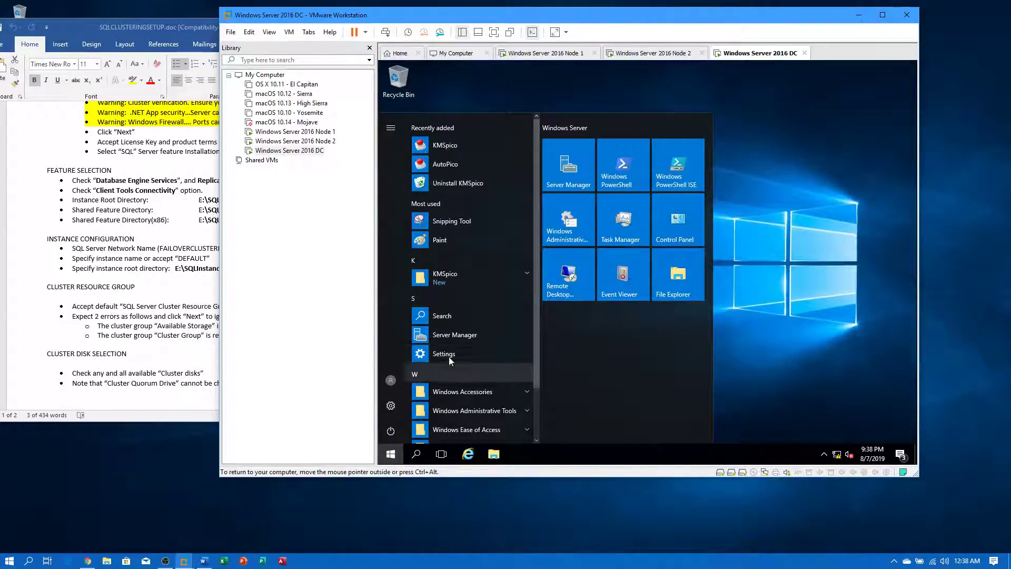
scroll(504, 308, down, 1)
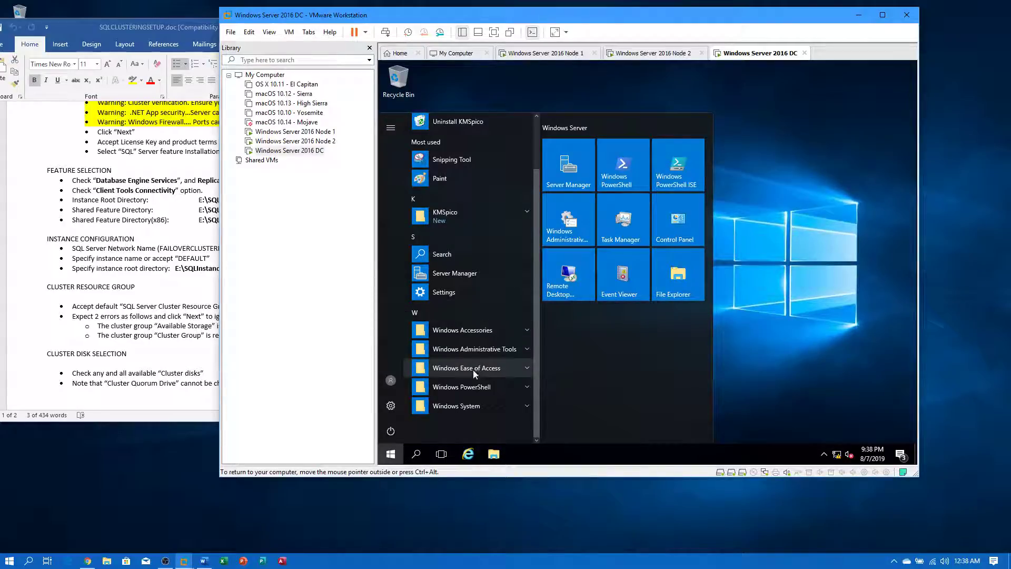
click(486, 347)
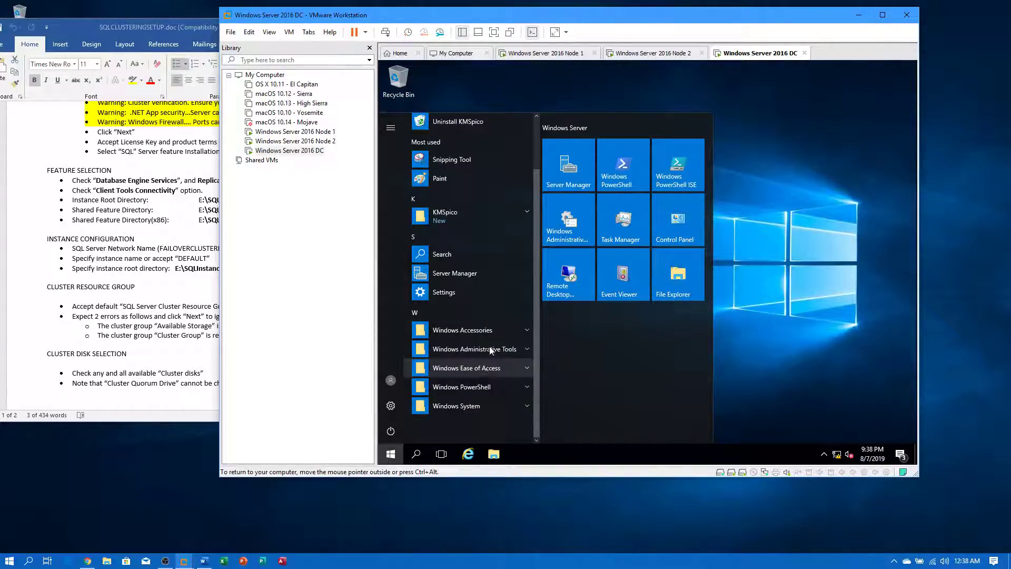
click(491, 391)
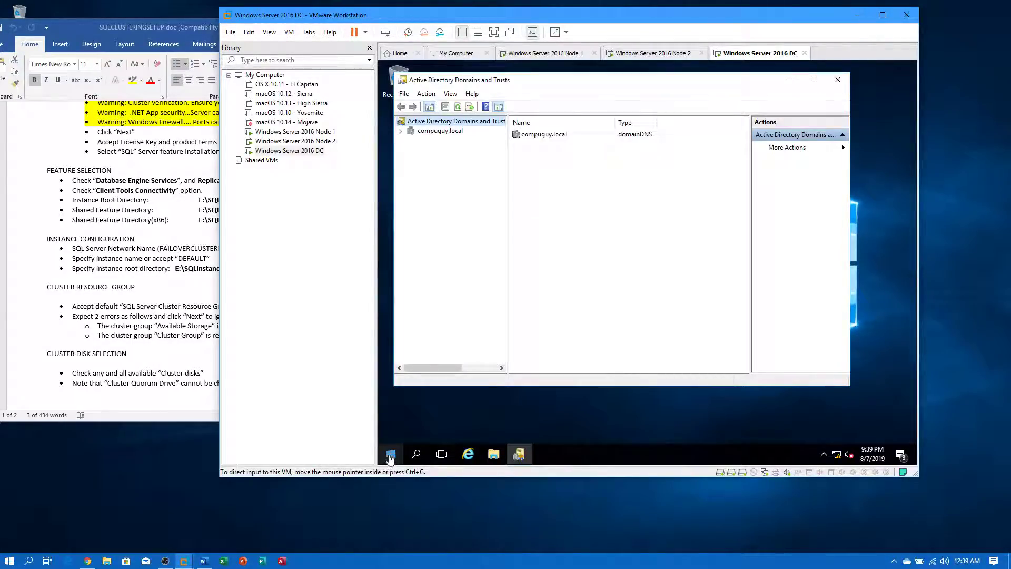
click(460, 131)
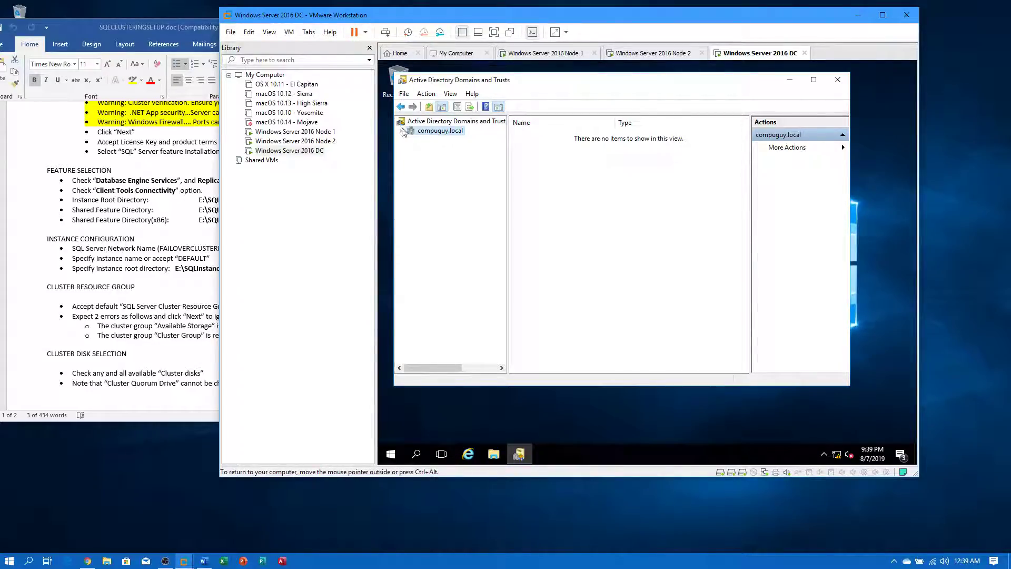
click(838, 80)
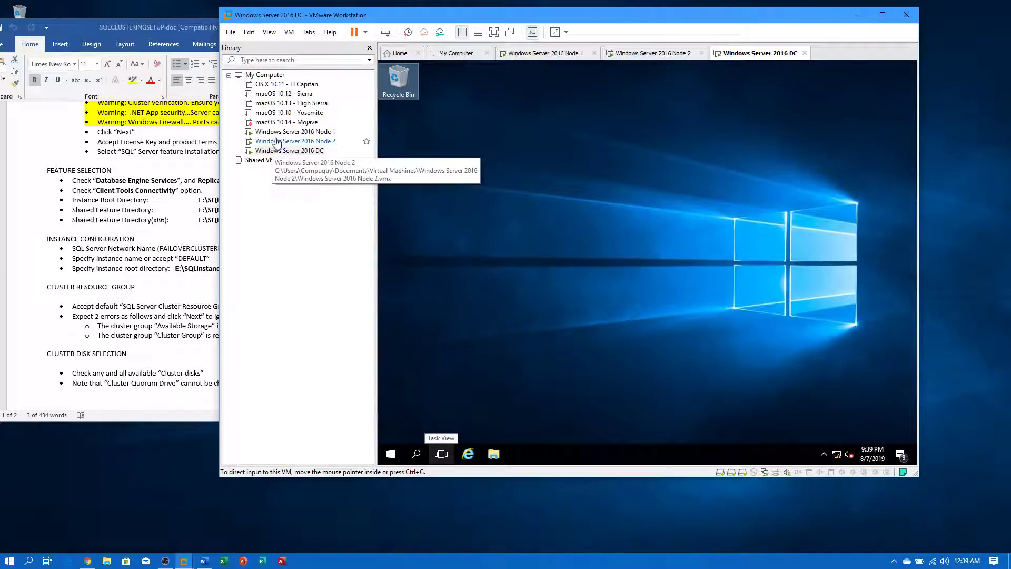
- Check that Node 1's virtual DVD drive has the SQL Server ISO attached
click(295, 131)
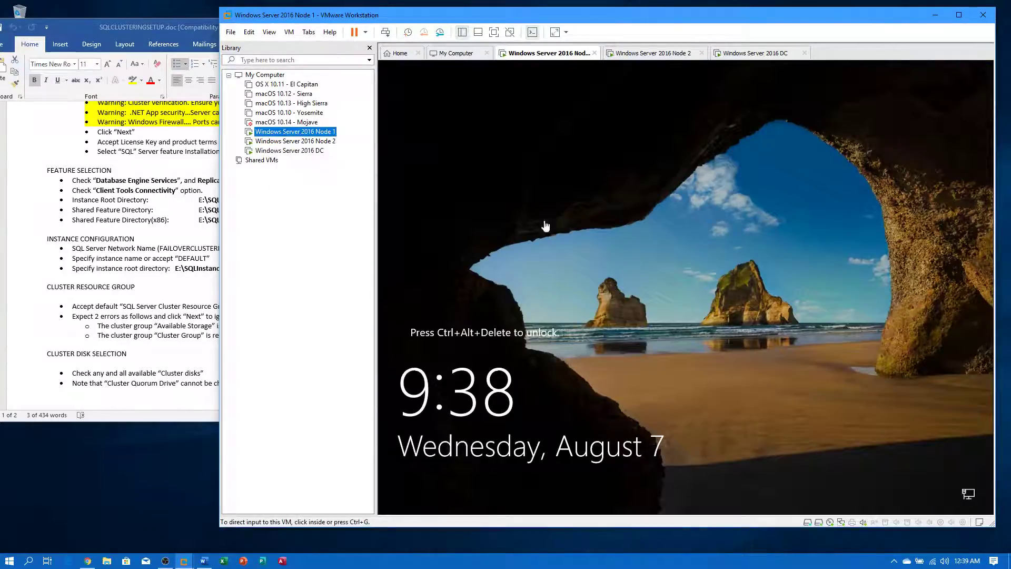
right_click(328, 132)
click(369, 324)
click(493, 176)
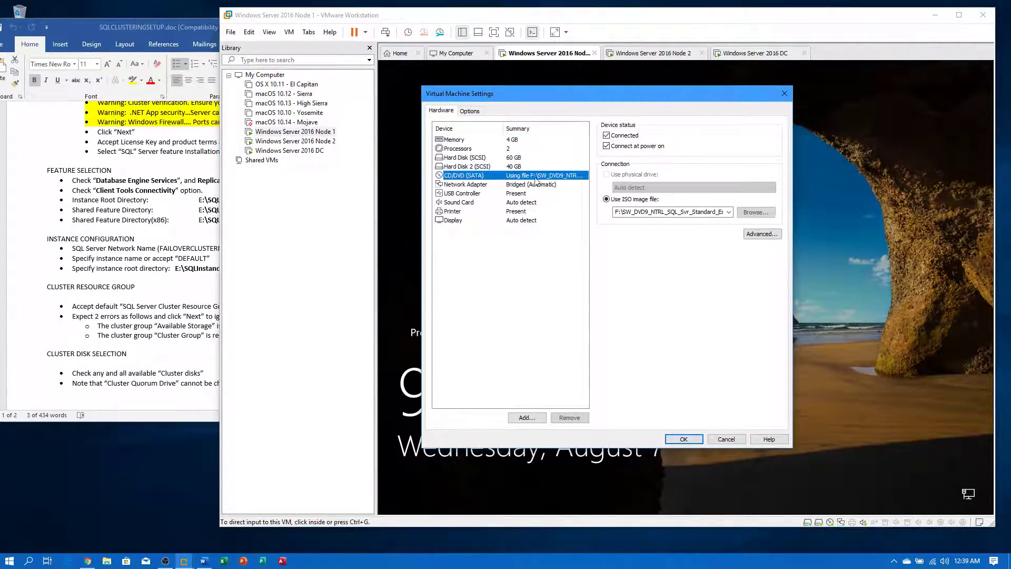
click(684, 439)
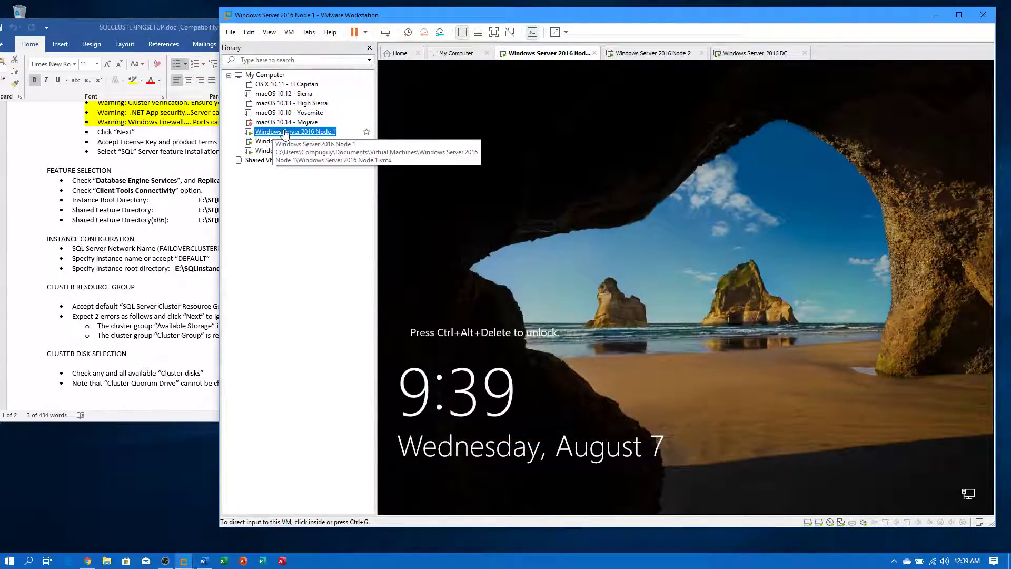
- Sign in to Node 1, close Server Manager, and open File Explorer
right_click(284, 132)
click(328, 240)
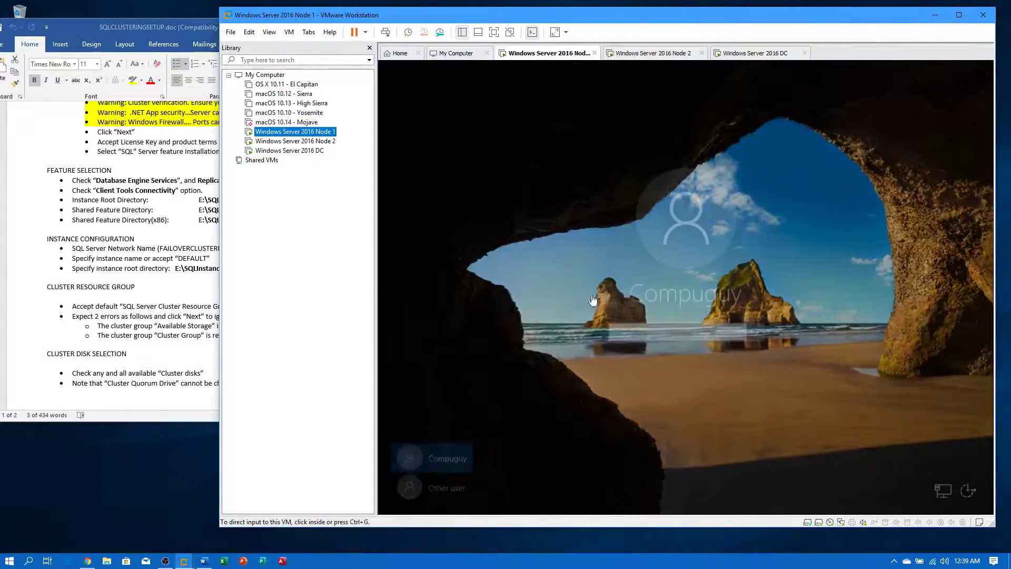
click(679, 337)
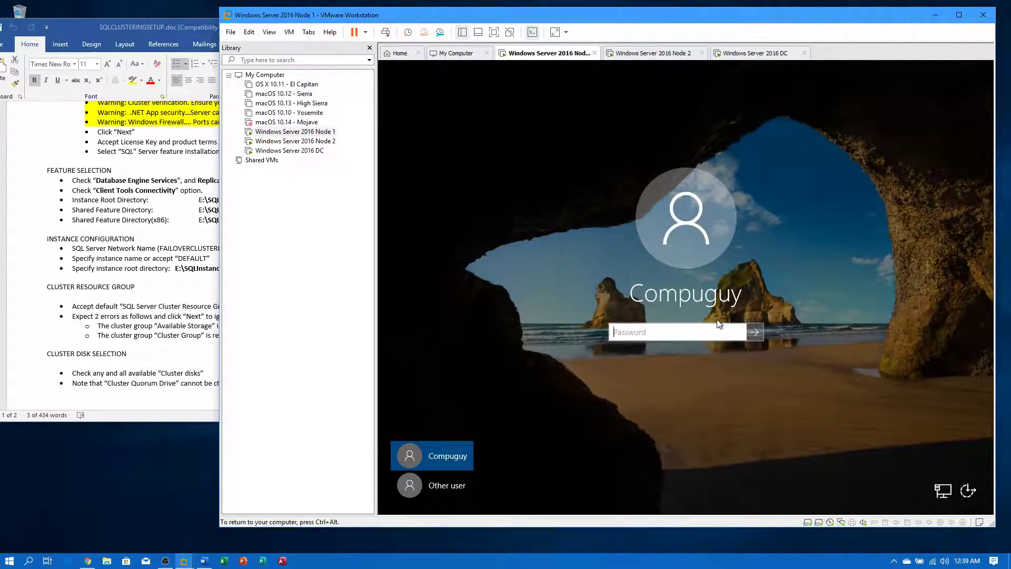
key(Return)
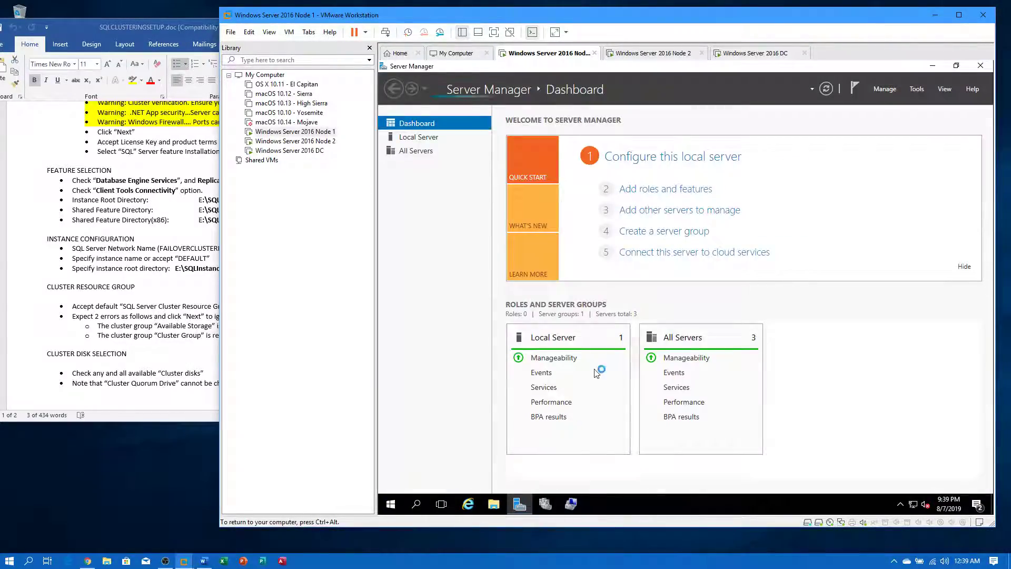
click(980, 67)
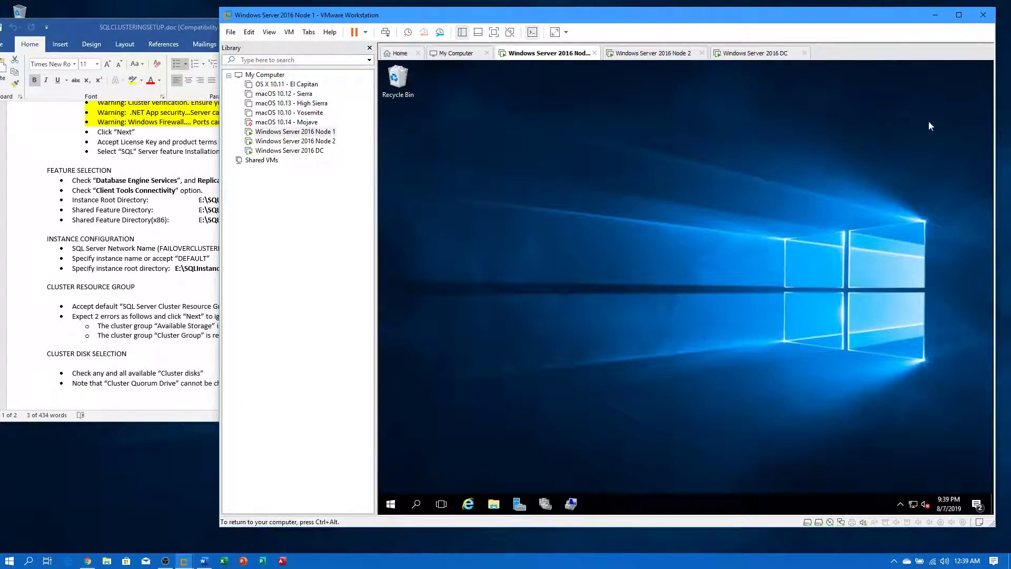
click(495, 505)
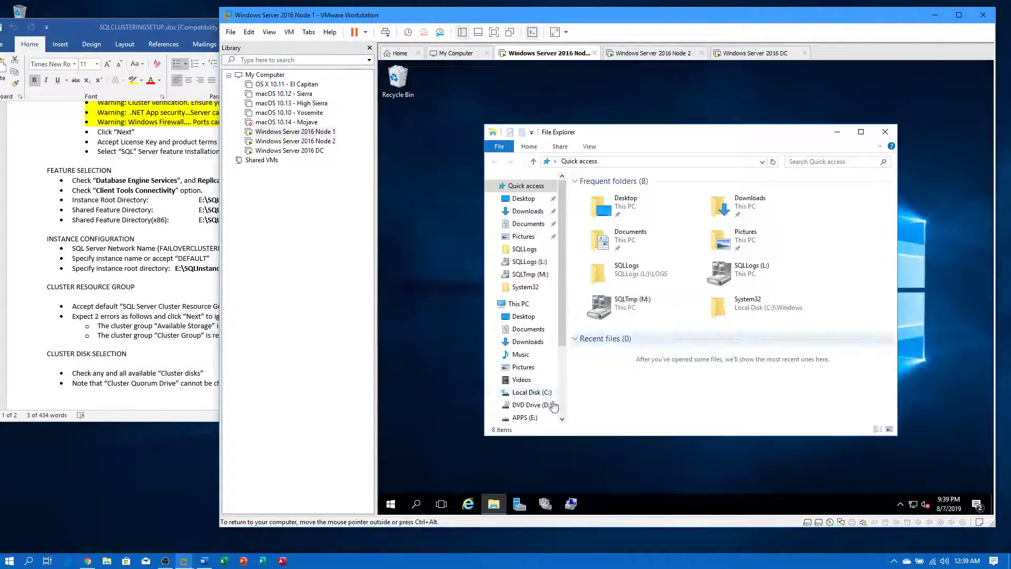
- Try opening the DVD drive on Node 1 and dismiss the insert-disk prompt
click(542, 407)
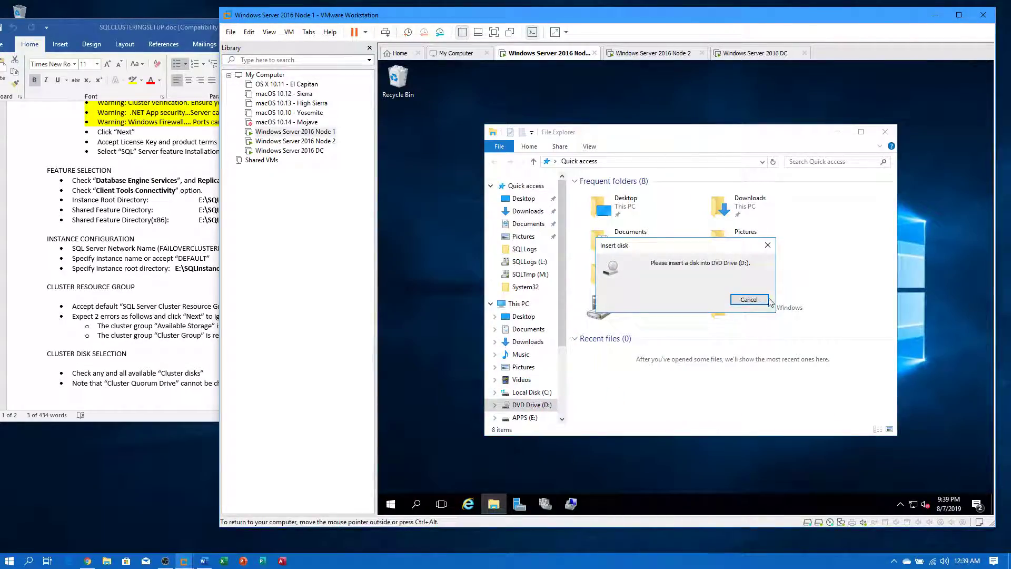
click(761, 300)
scroll(563, 408, down, 1)
scroll(563, 407, down, 2)
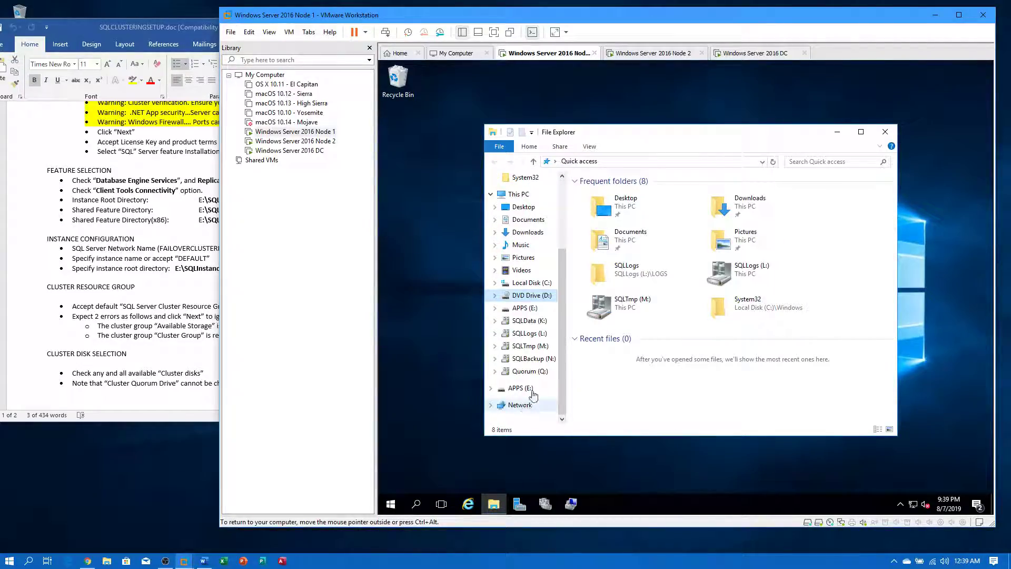
scroll(558, 359, up, 1)
scroll(558, 359, up, 1)
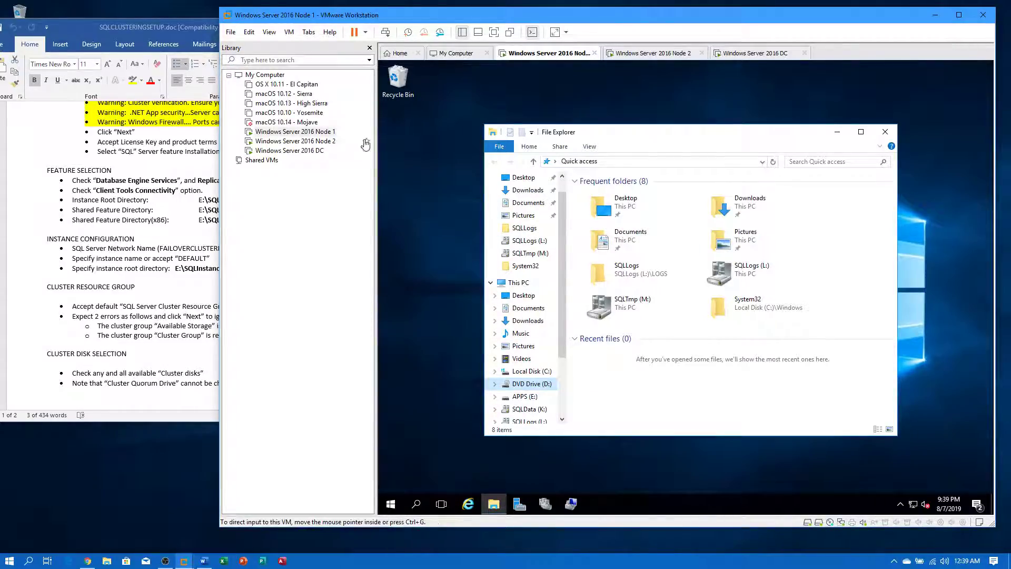
- Disconnect and then reconnect Node 1's virtual CD/DVD (SATA) drive
right_click(330, 132)
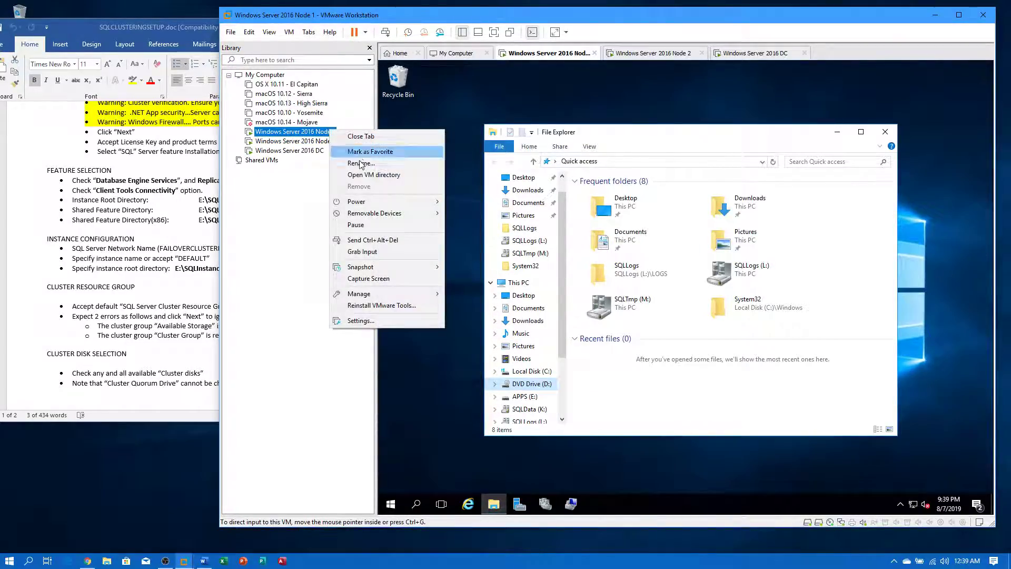
mouse_move(412, 215)
mouse_move(505, 213)
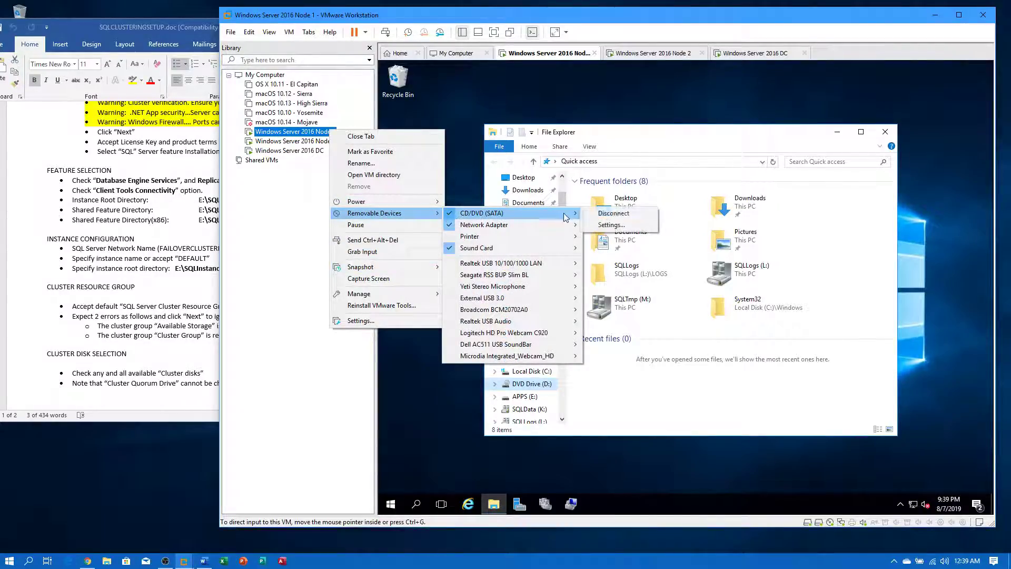
click(613, 214)
right_click(269, 132)
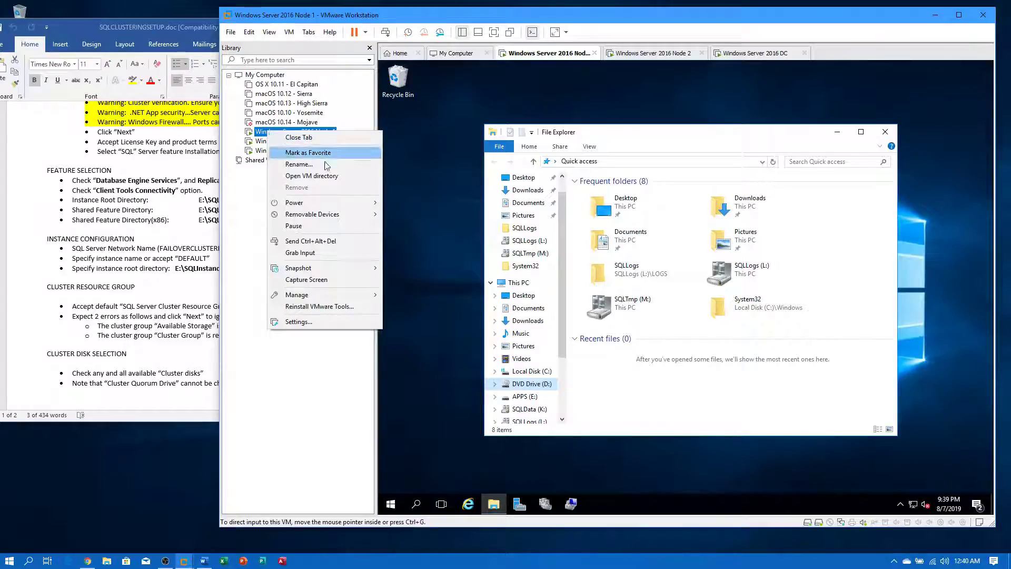
mouse_move(326, 214)
mouse_move(412, 216)
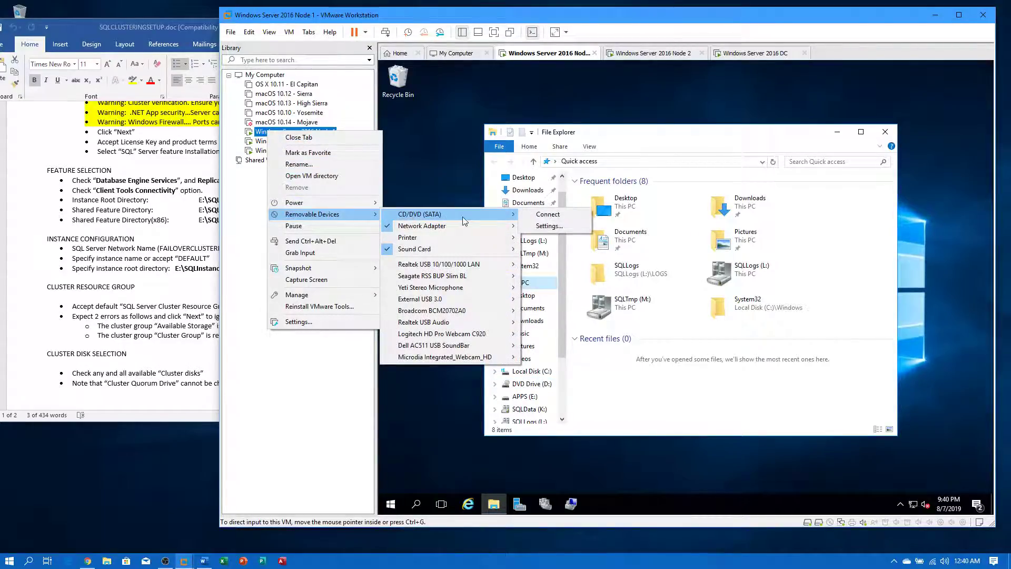
click(533, 216)
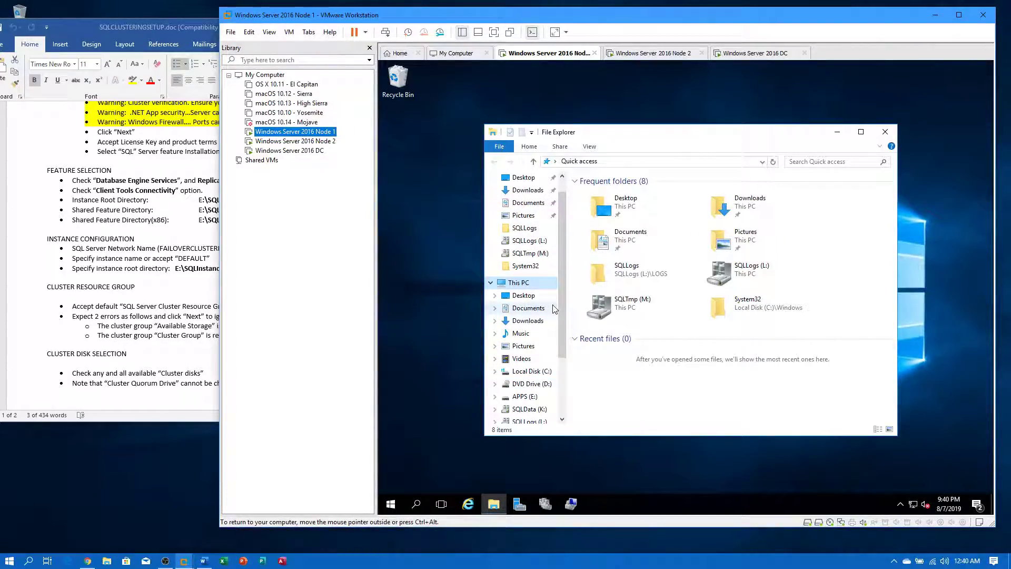
- Open the SQL2016_x64_ENU disc in DVD Drive (D:) and dismiss the autoplay notification
click(550, 383)
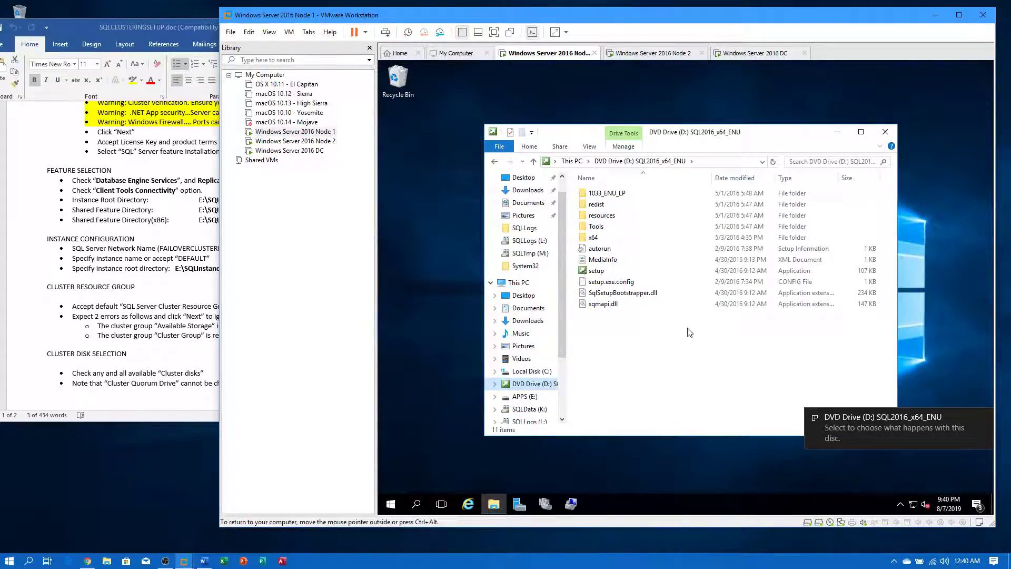
click(985, 417)
drag(569, 131, 554, 114)
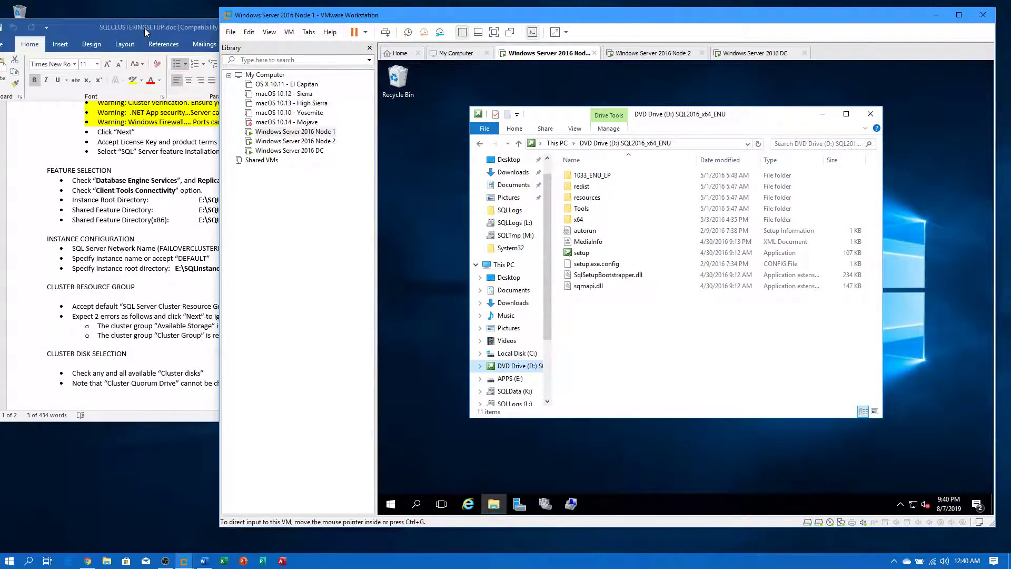
- Review the setup notes saying to run SETUP.EXE as administrator
click(144, 28)
scroll(330, 292, up, 8)
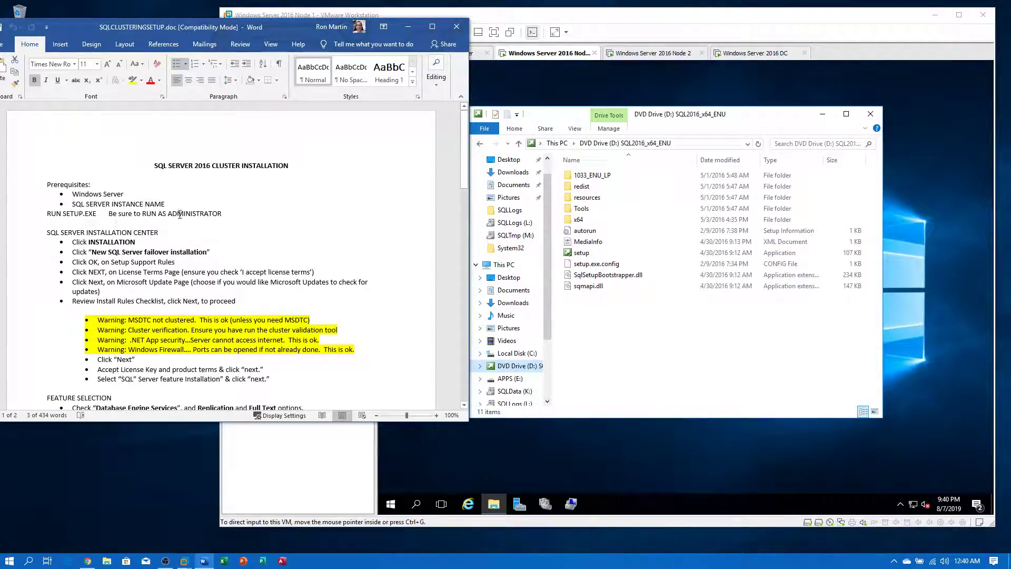
drag(217, 216, 92, 216)
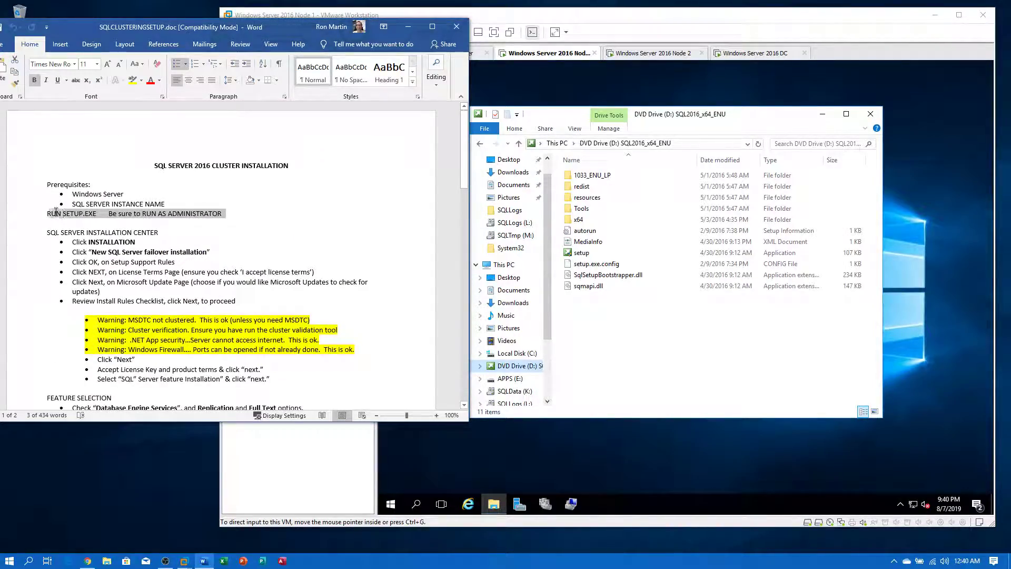
click(313, 206)
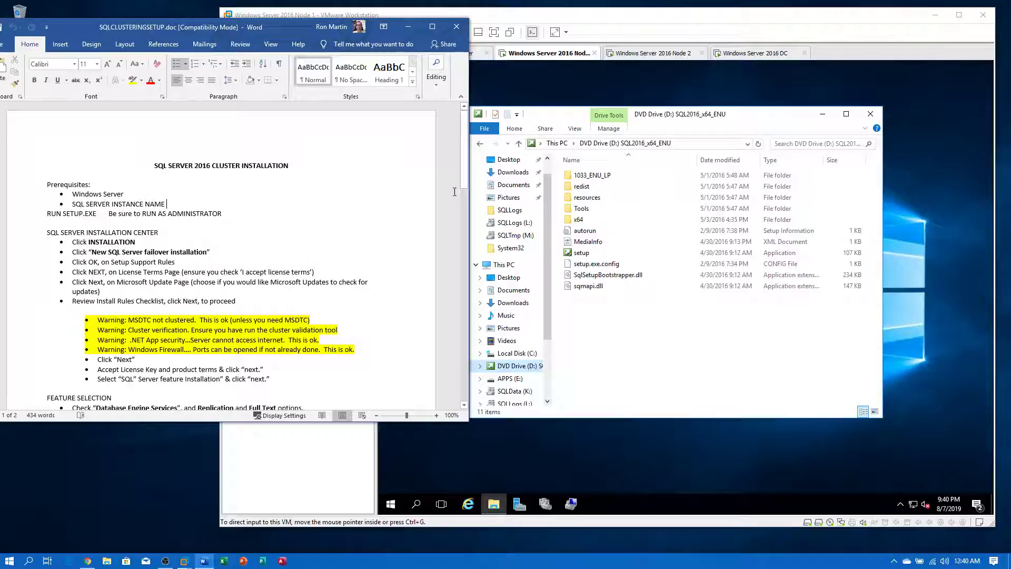
- Run the disc's setup as administrator and allow it at the UAC prompt
click(742, 114)
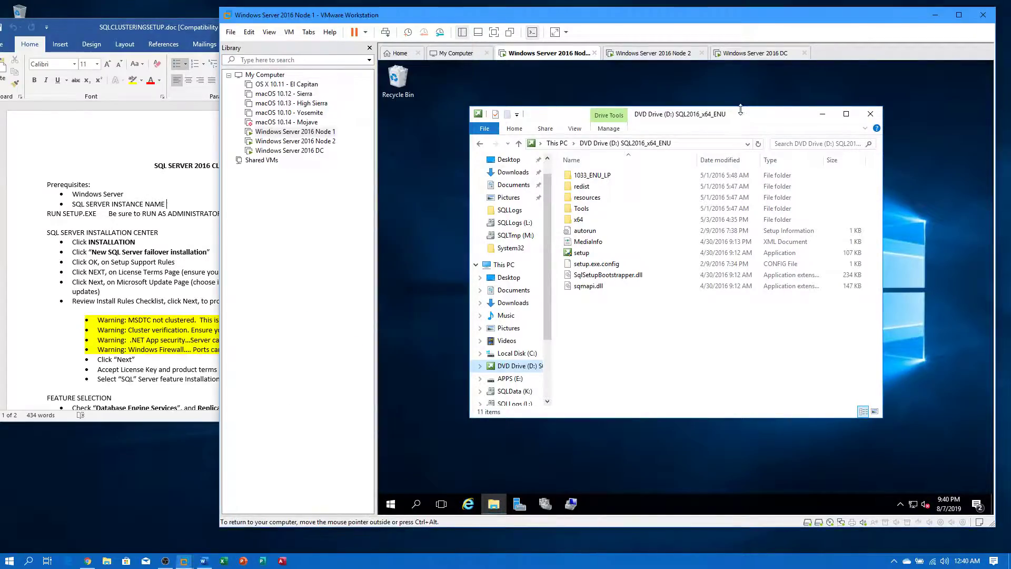
click(575, 255)
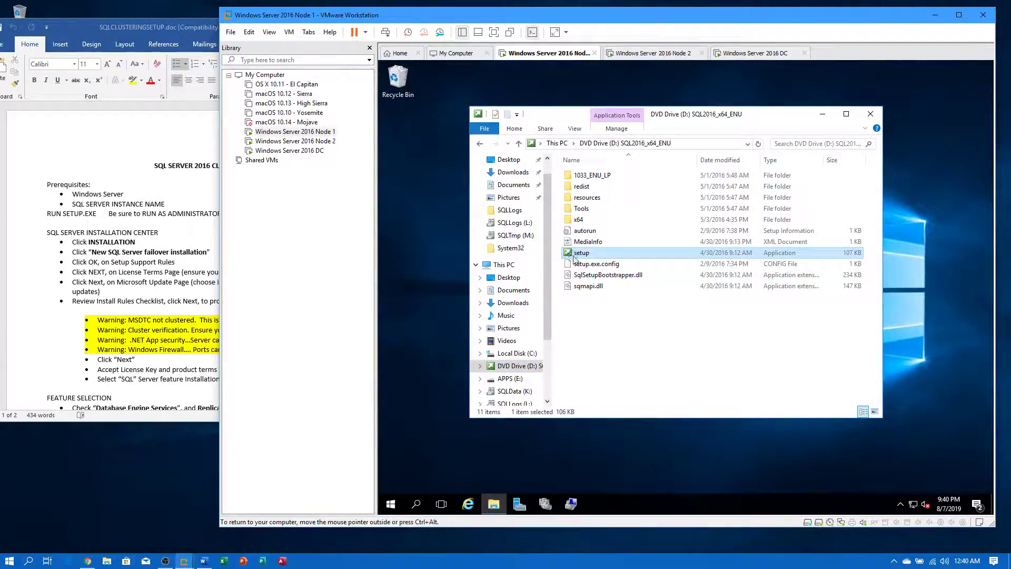
right_click(574, 255)
click(615, 276)
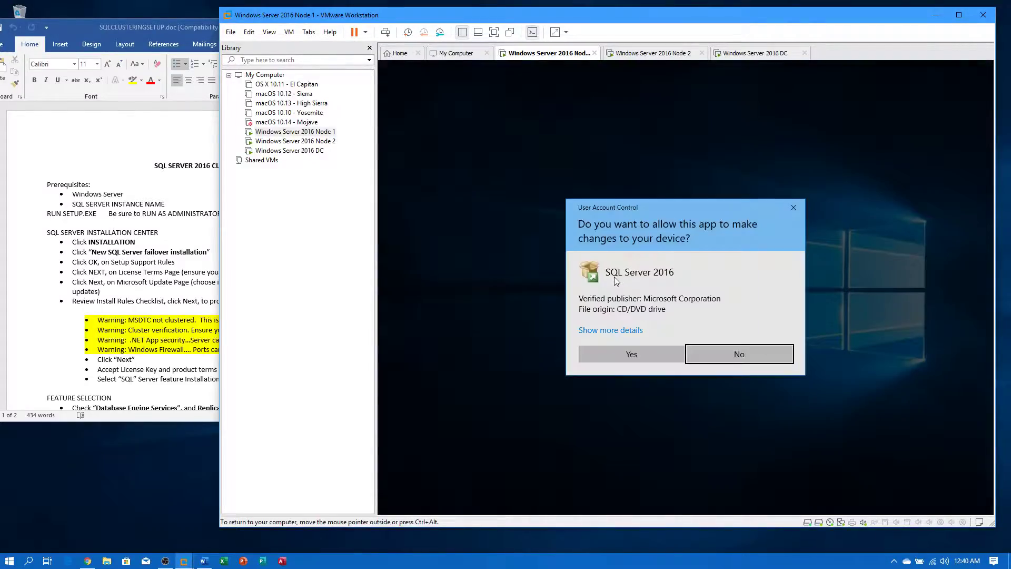
click(638, 350)
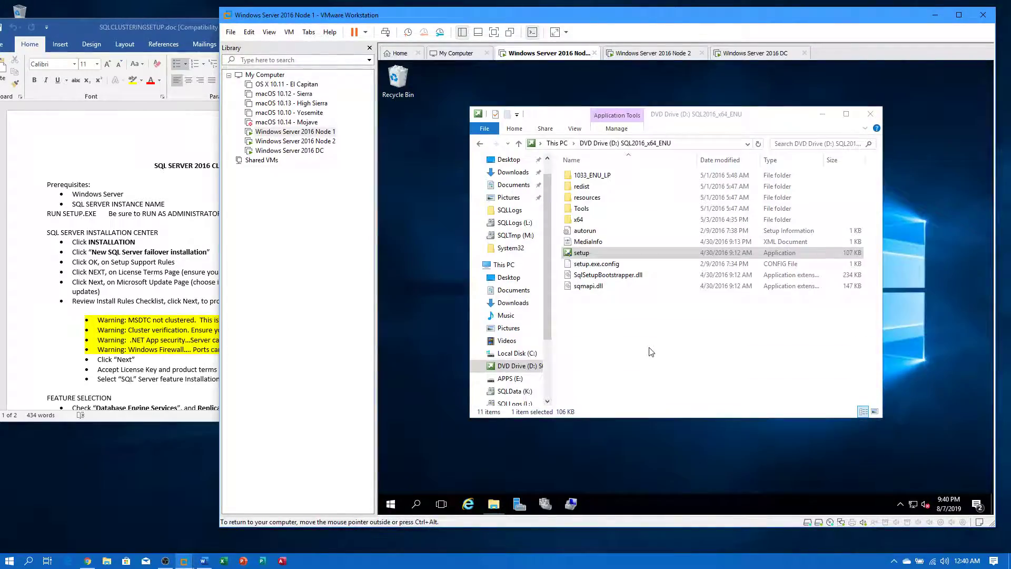
- From the Installation Center's Installation page, choose New SQL Server failover cluster installation
click(822, 113)
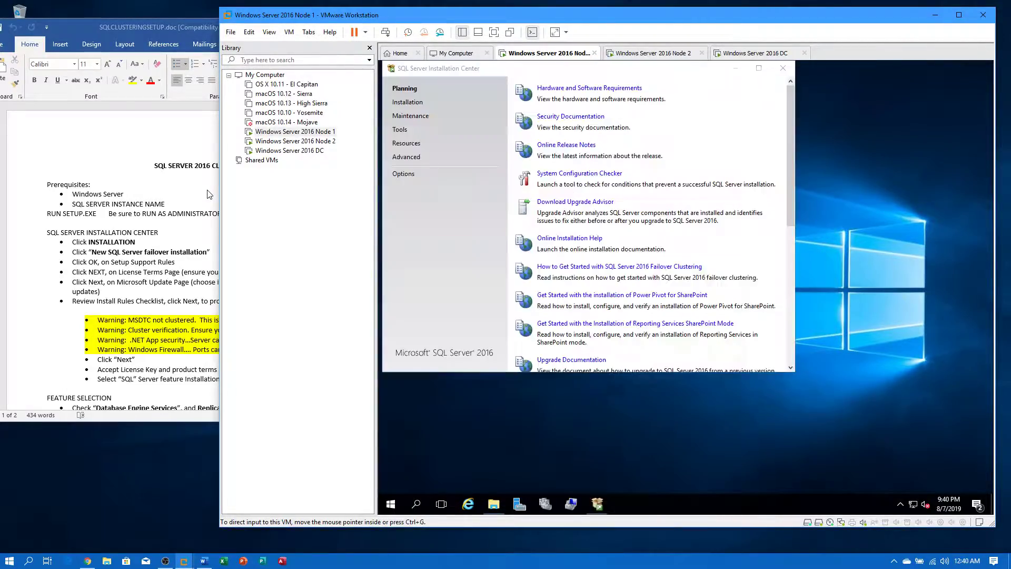
drag(533, 71, 650, 137)
click(538, 172)
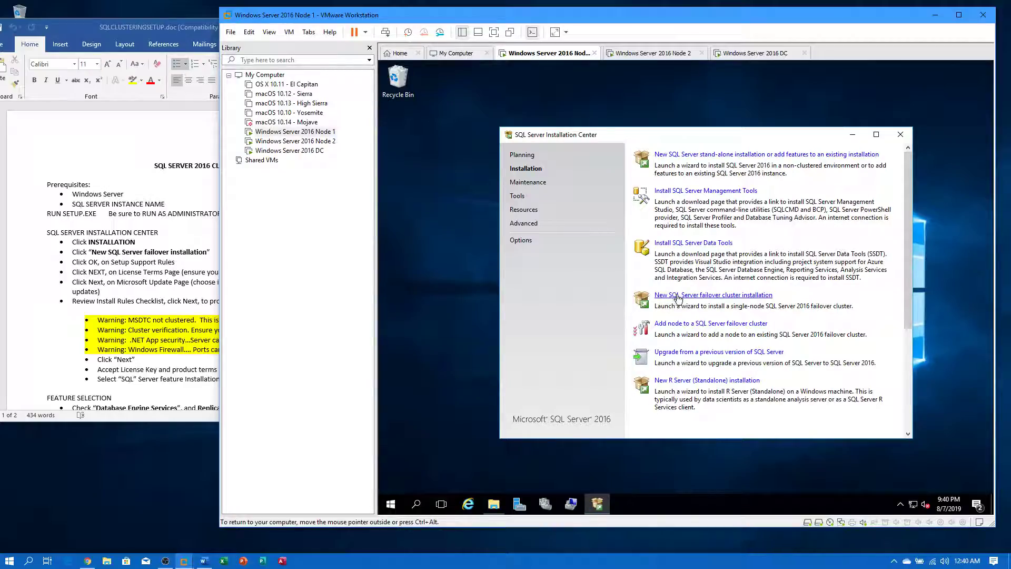
click(719, 296)
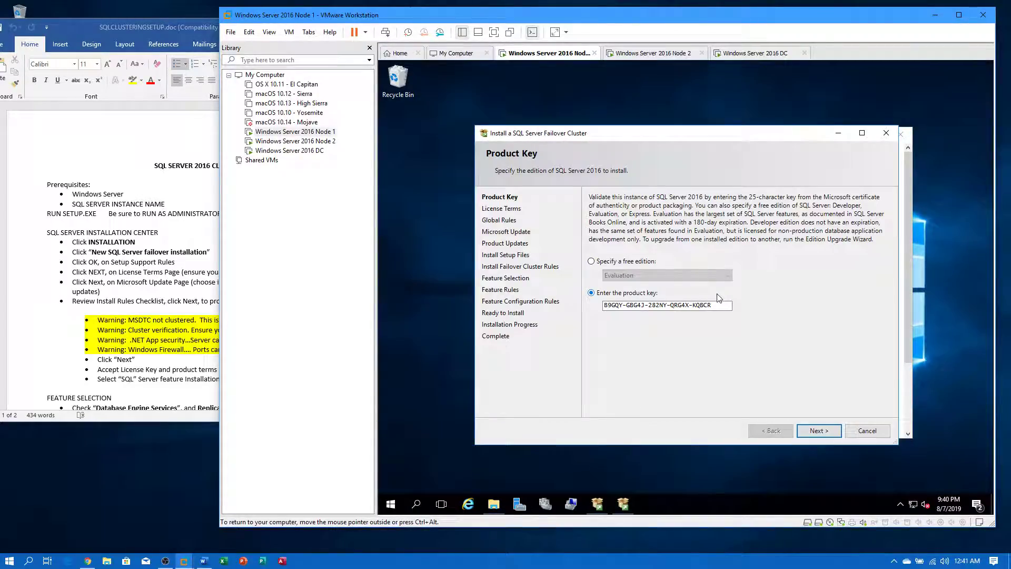
- Keep the product key, accept the license terms, and continue past Microsoft Update and Product Updates
click(811, 431)
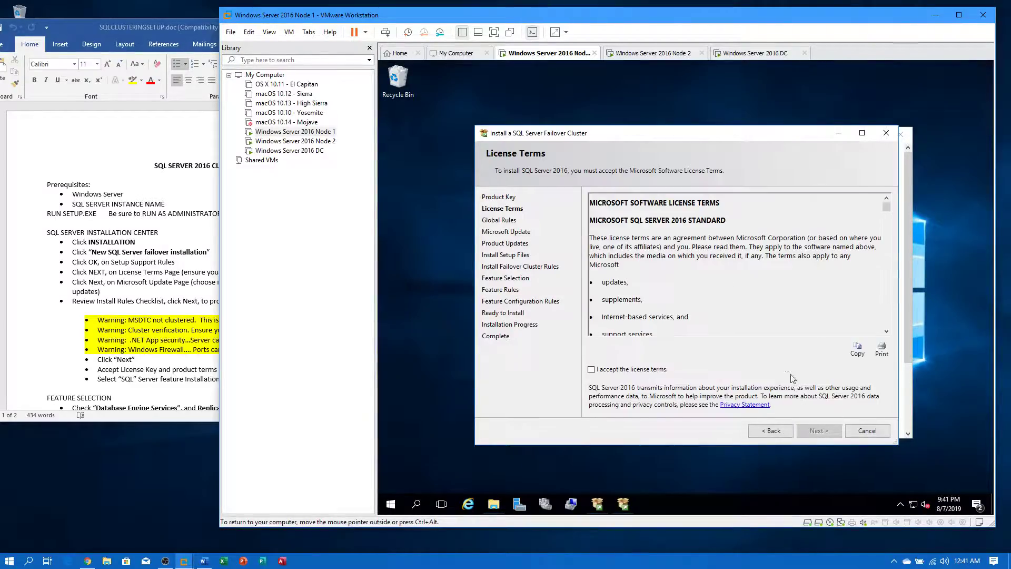
click(622, 371)
click(820, 431)
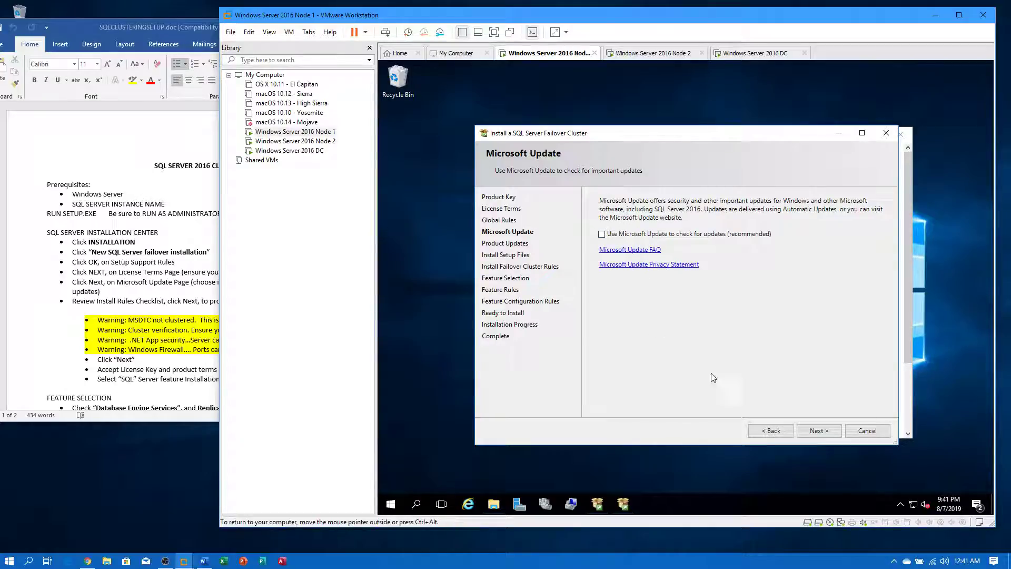
click(817, 431)
click(815, 432)
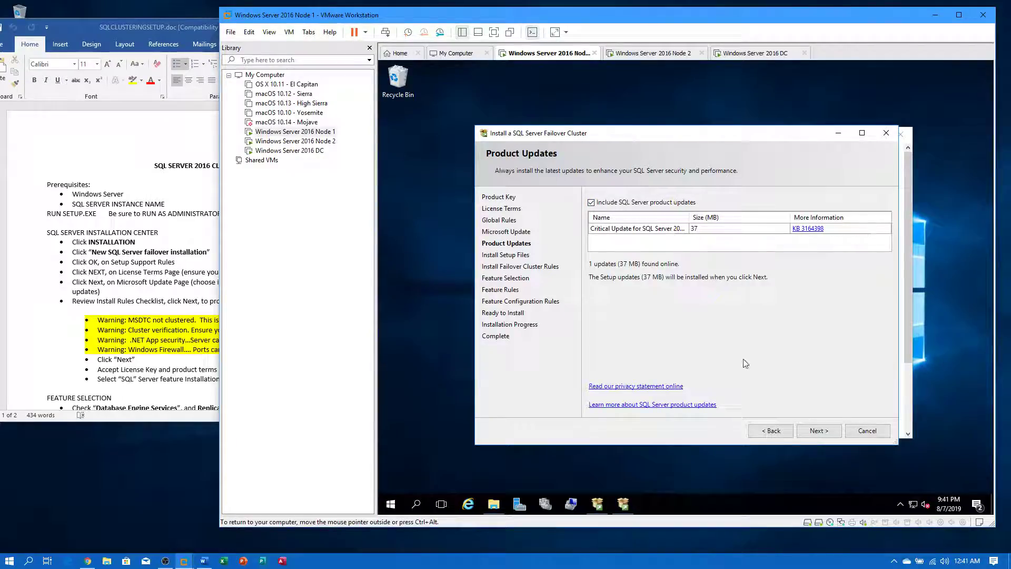
click(812, 436)
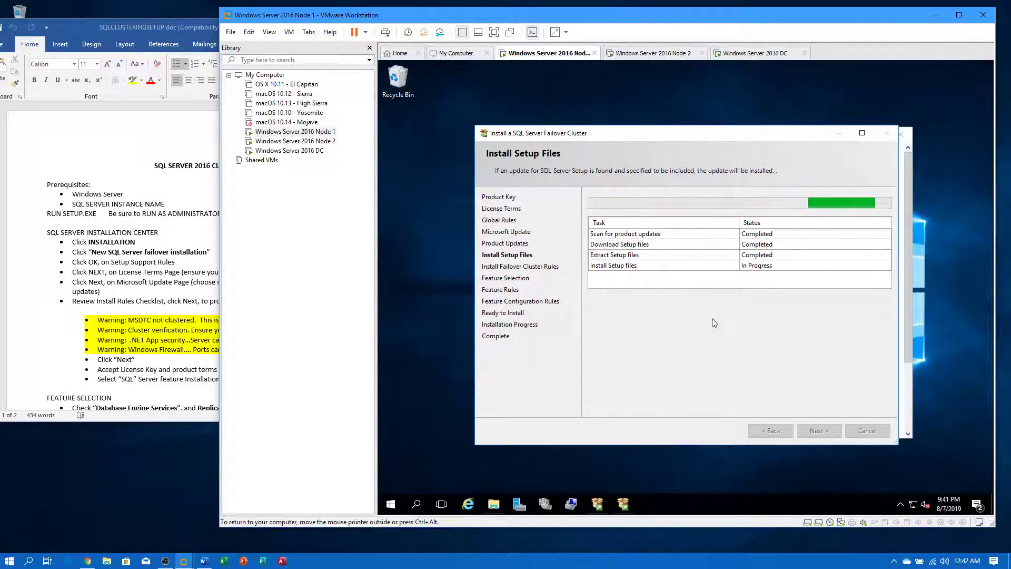
- Minimize the Installation Center and review the warnings in the completed cluster rules list
click(911, 213)
click(852, 136)
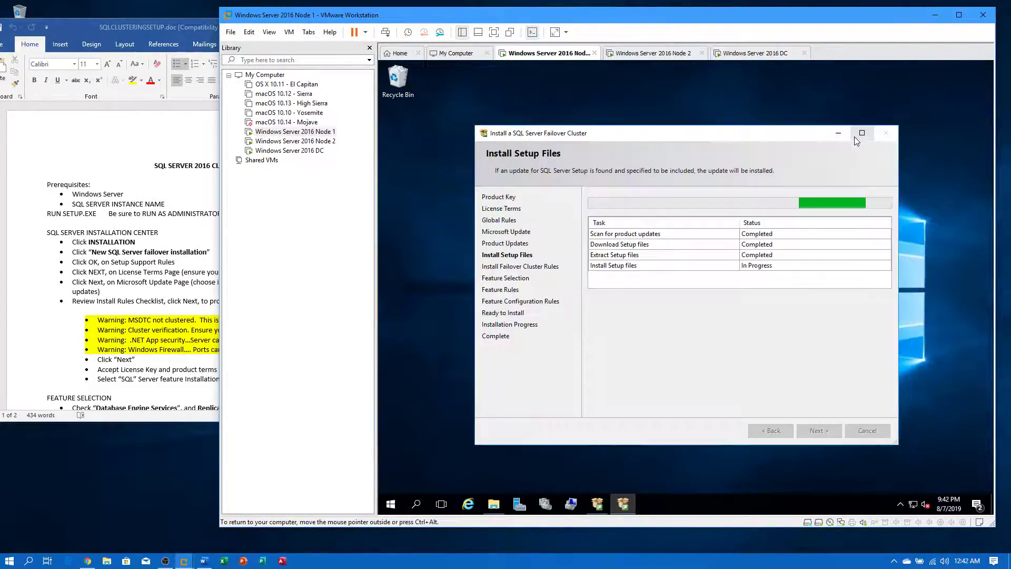
drag(796, 139, 771, 124)
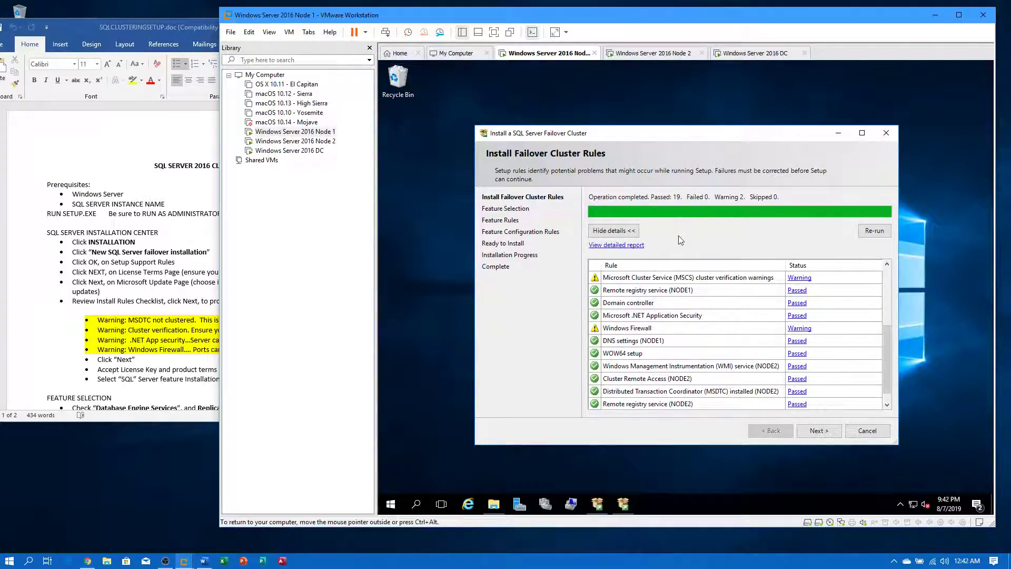
scroll(719, 305, down, 1)
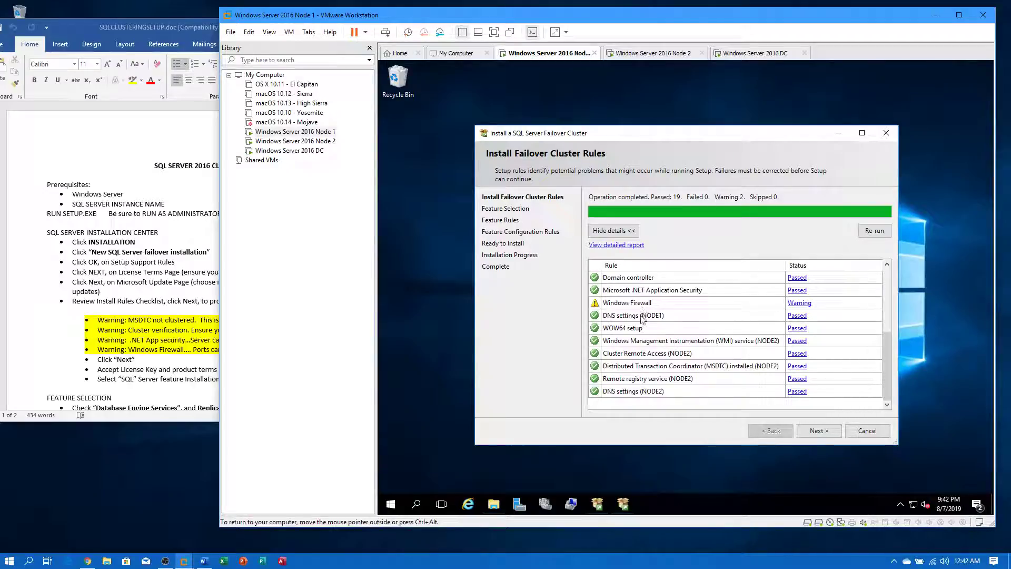
- Open Windows Firewall with Advanced Security from Control Panel and list the inbound rules
click(391, 504)
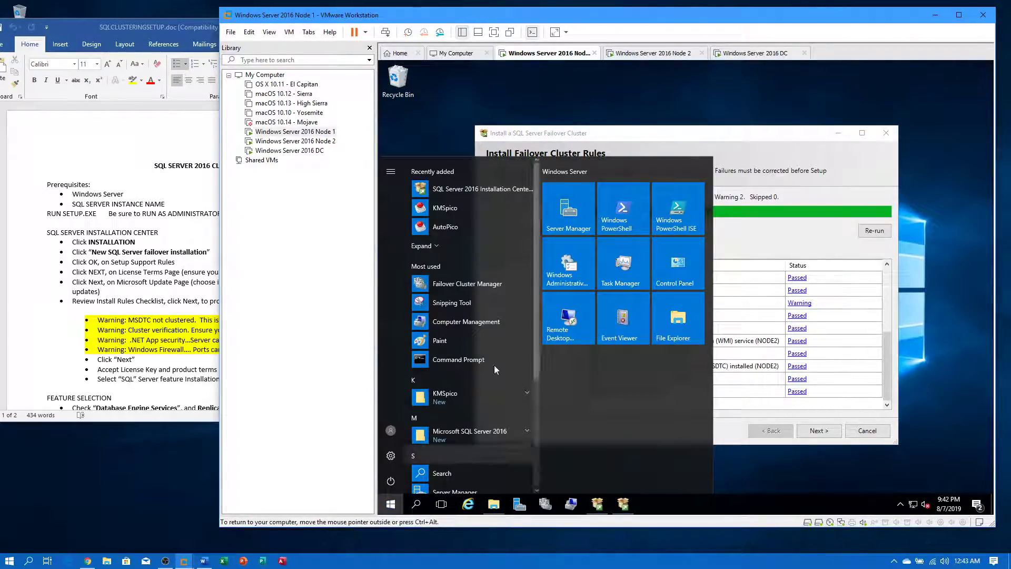
click(685, 272)
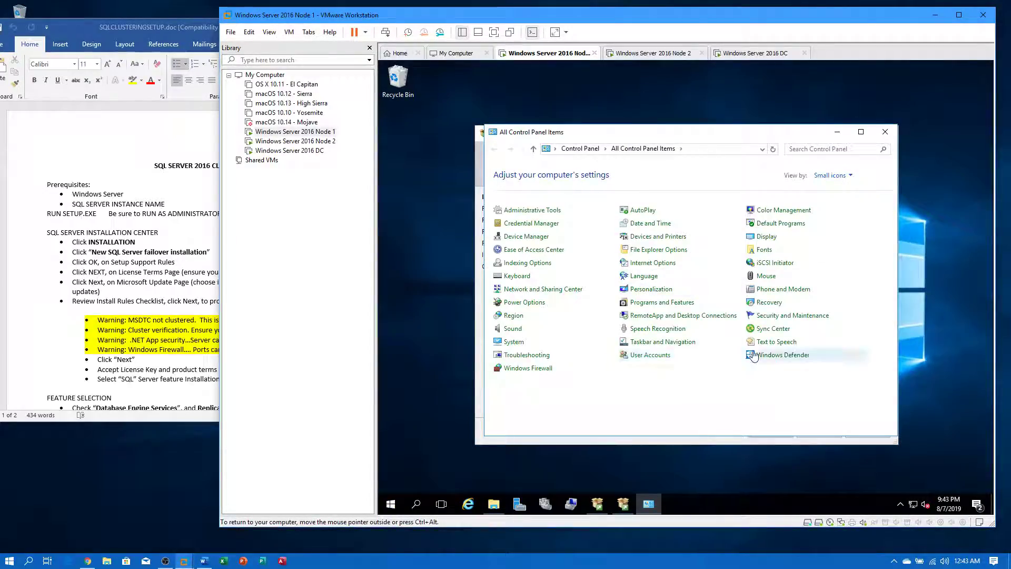
click(538, 369)
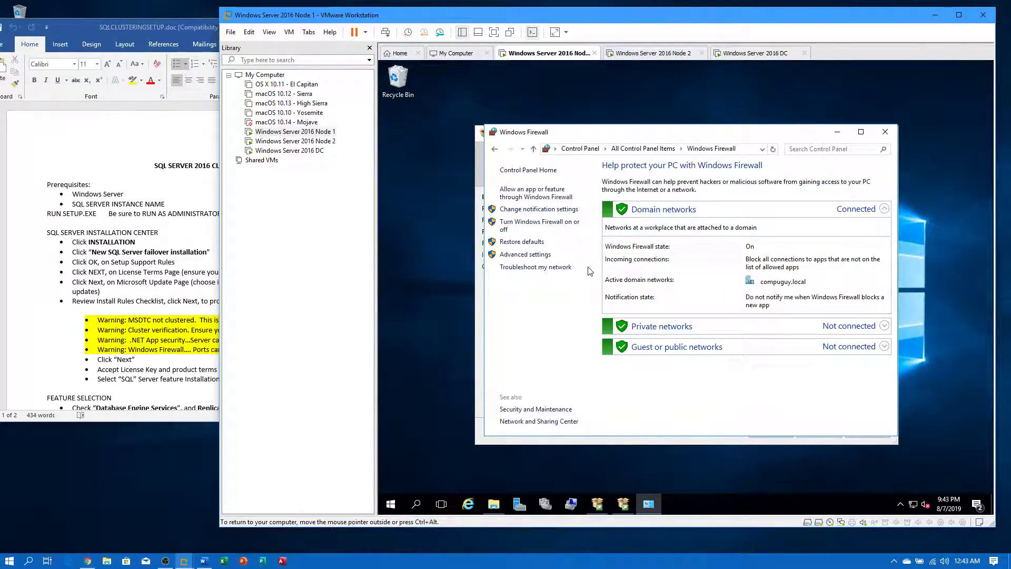
click(533, 256)
click(423, 129)
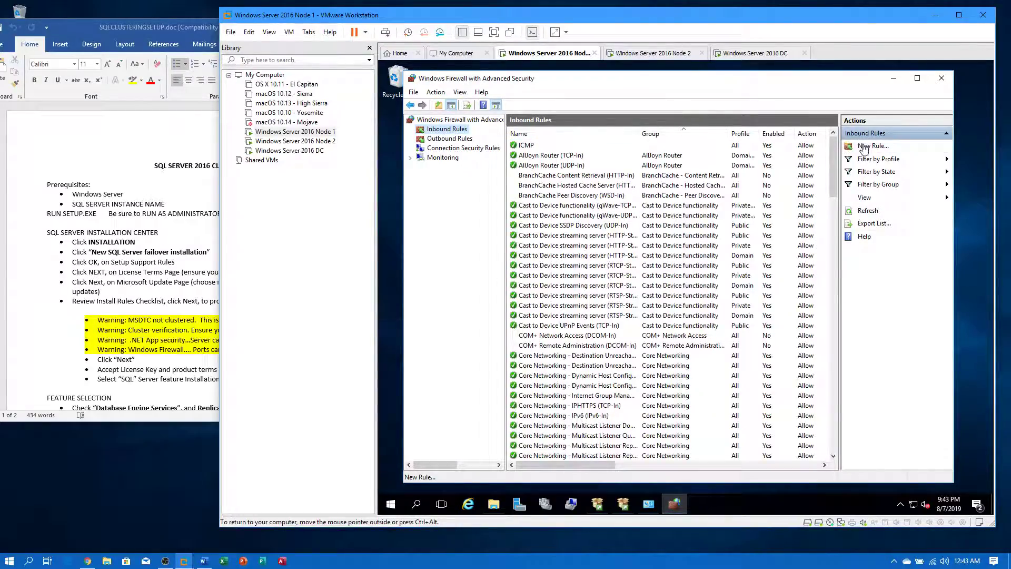
- Create an inbound port rule named SQL allowing TCP 1433 on all profiles
click(873, 145)
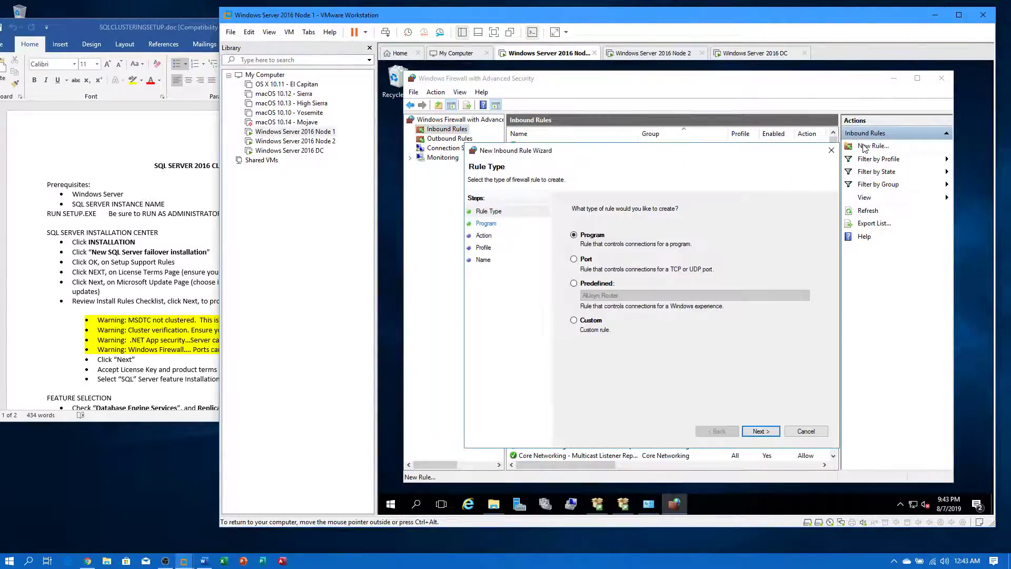
click(580, 259)
click(759, 431)
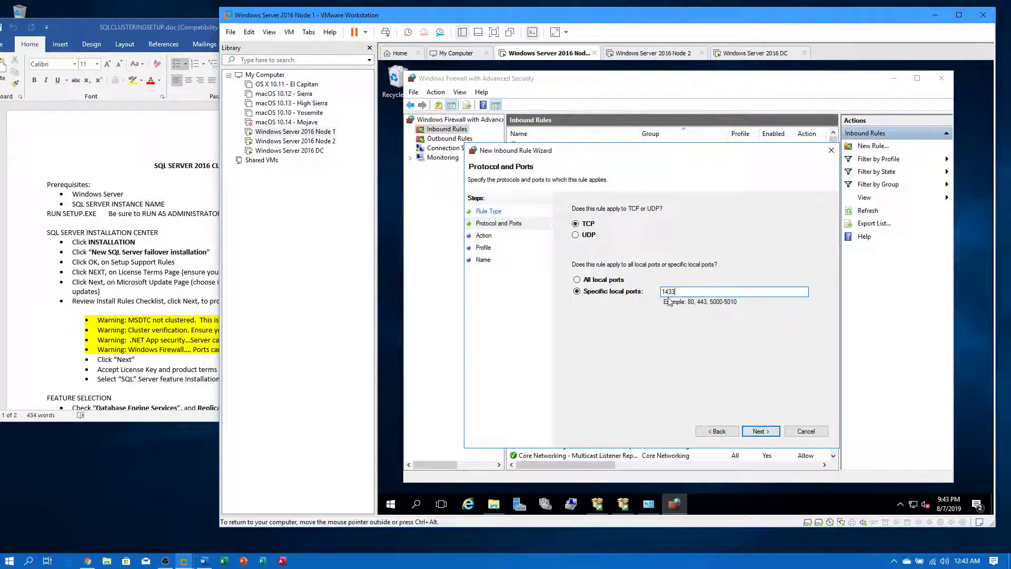
click(775, 435)
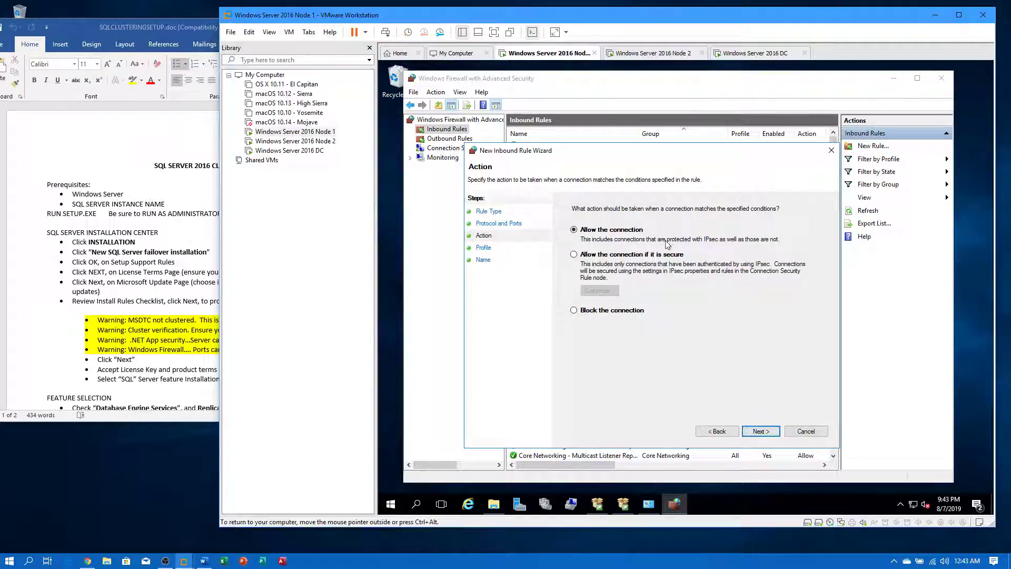
click(765, 431)
click(768, 433)
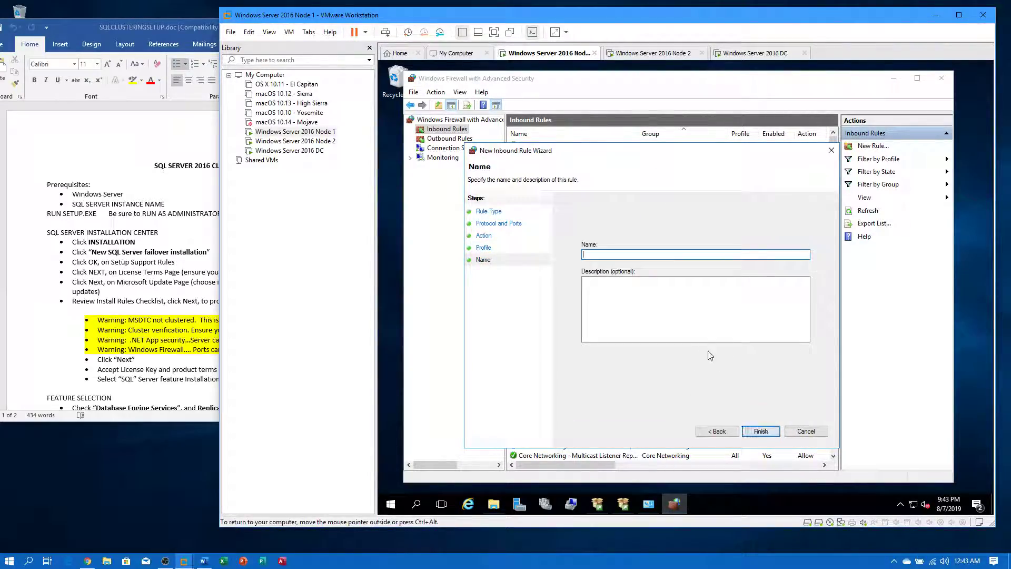
text(SQL)
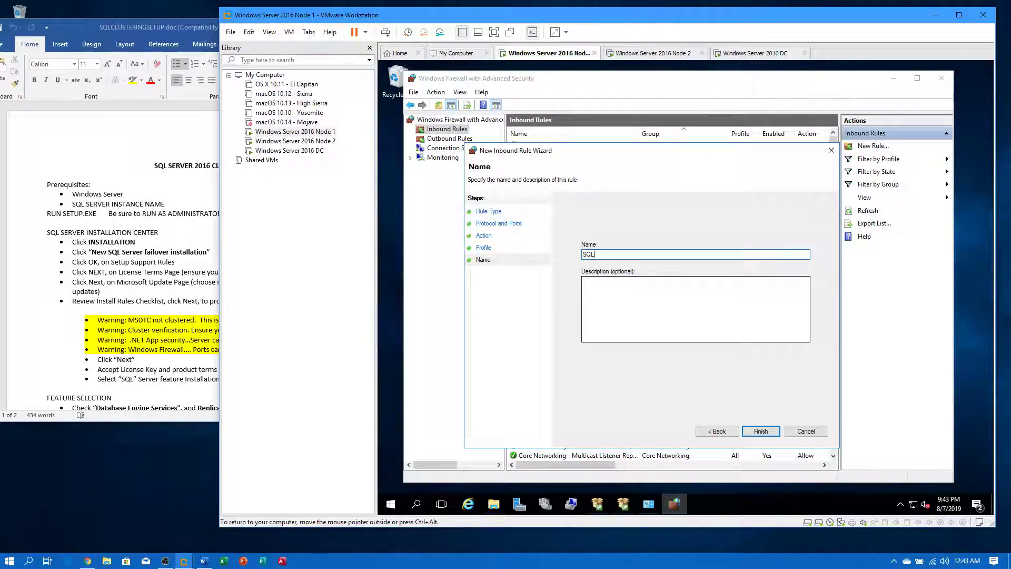
click(776, 433)
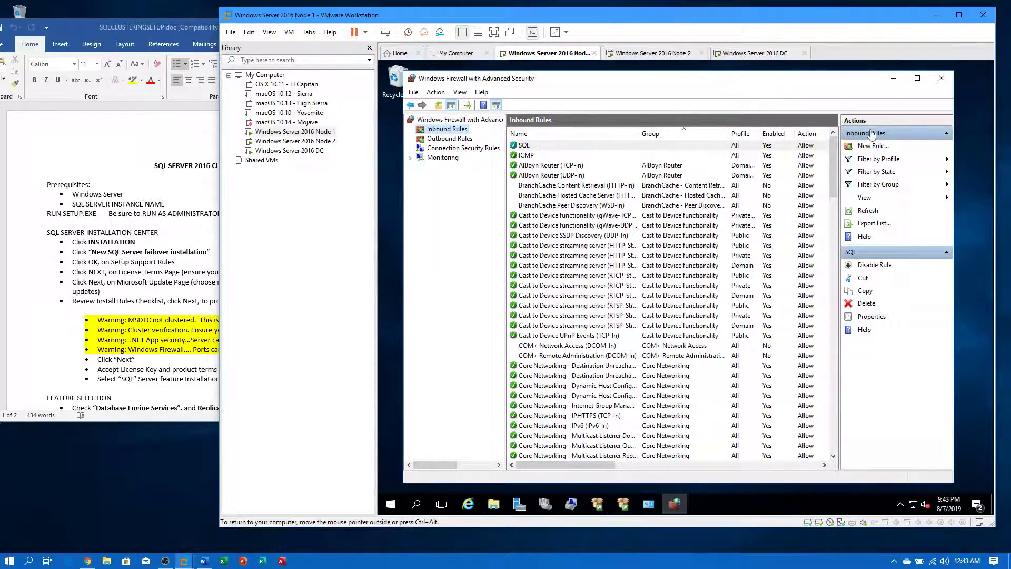
click(894, 78)
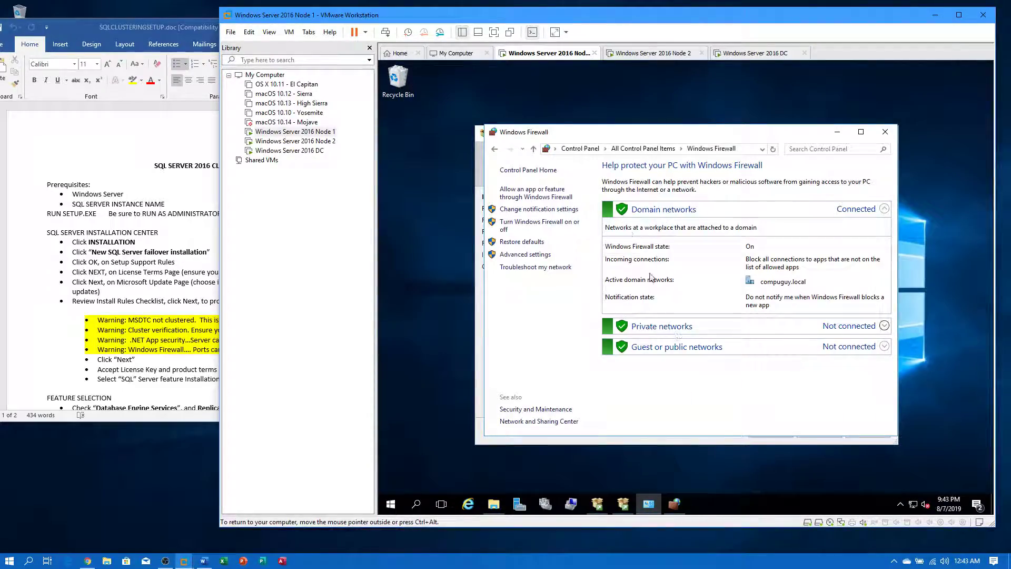
- Close the firewall control panel, rerun the cluster rule checks, and continue
click(885, 133)
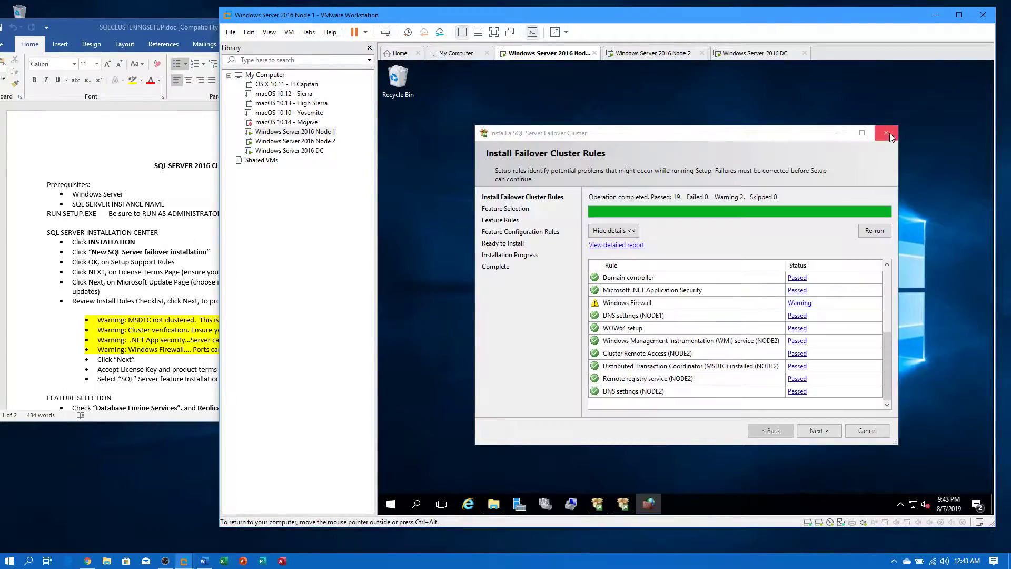
click(874, 231)
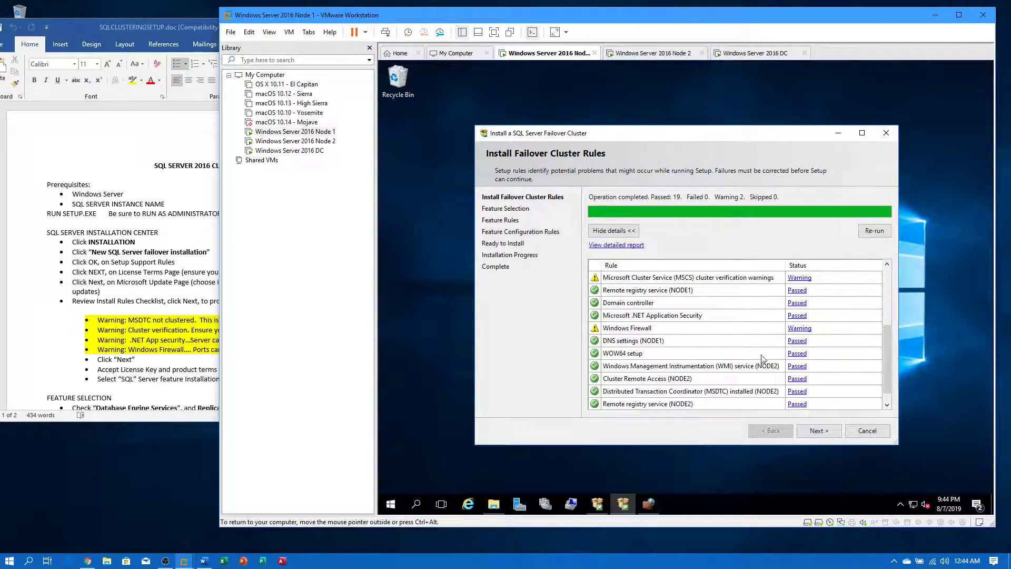
click(823, 430)
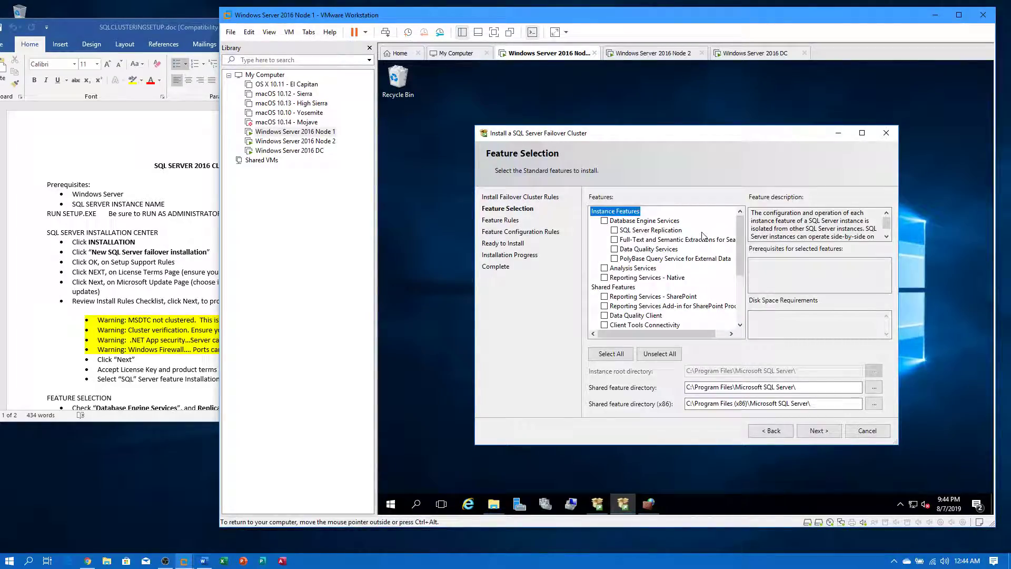
- Select Database Engine Services, Client Tools Connectivity and Client Tools Backwards Compatibility
click(604, 221)
scroll(643, 283, down, 2)
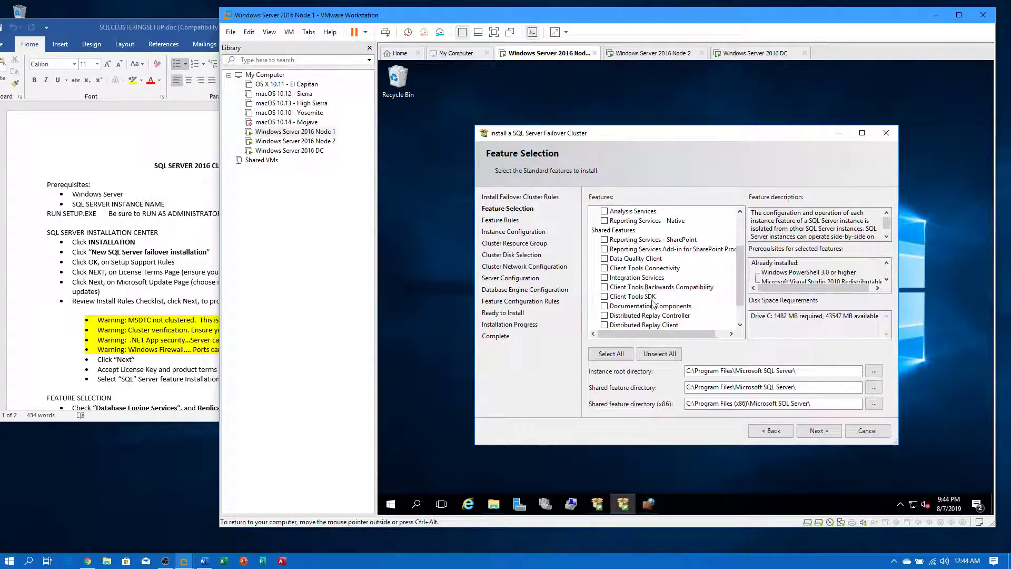
click(605, 268)
click(606, 288)
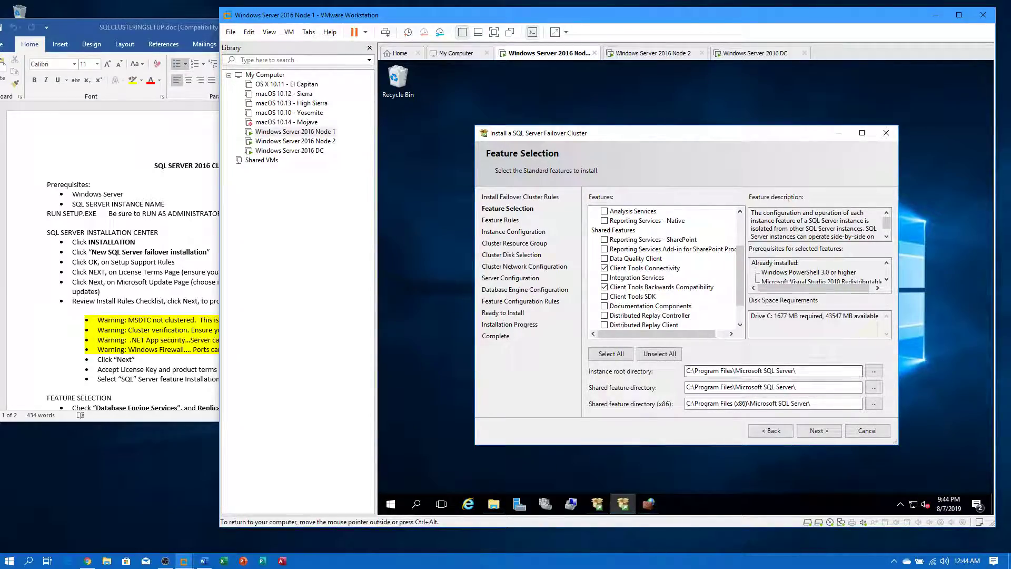
- Check the setup notes, then set the instance root directory to E:\SQLInstance
click(211, 232)
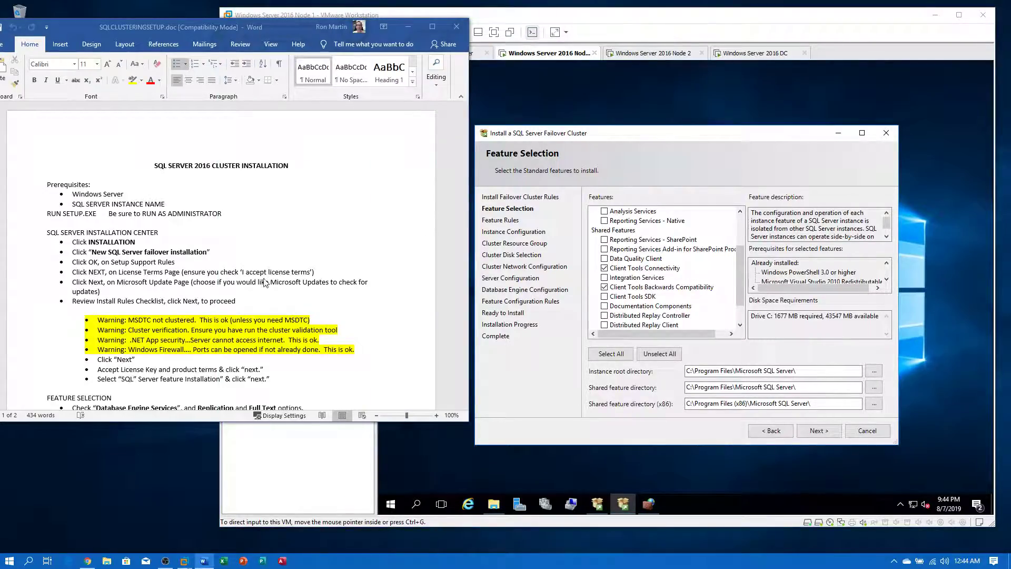
scroll(287, 282, down, 5)
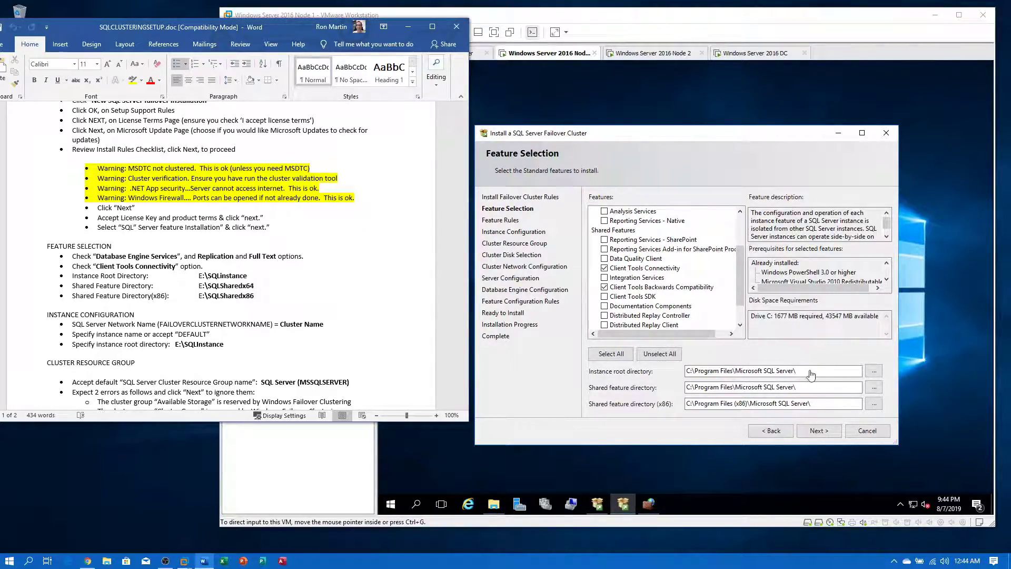
click(874, 372)
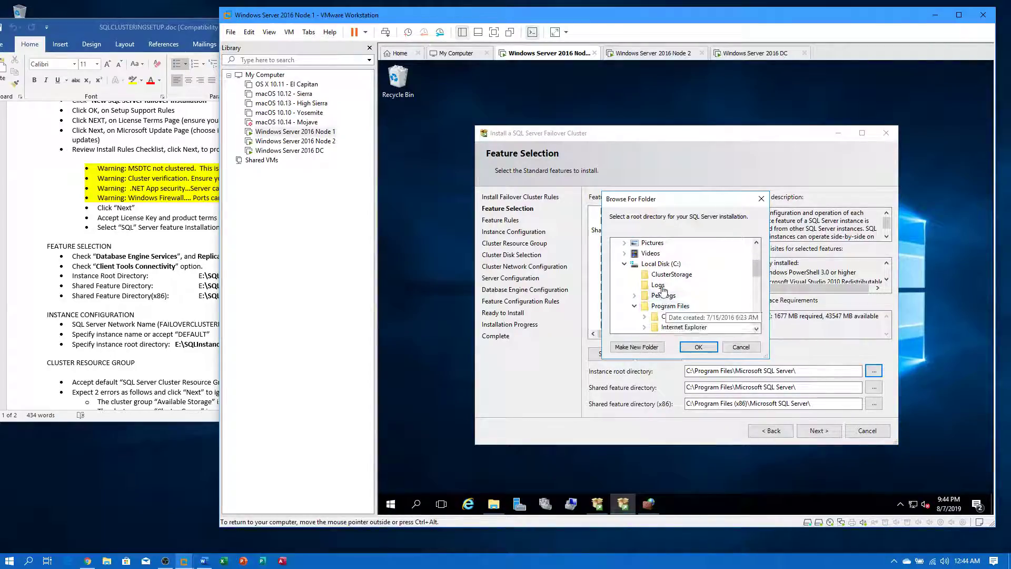
click(624, 264)
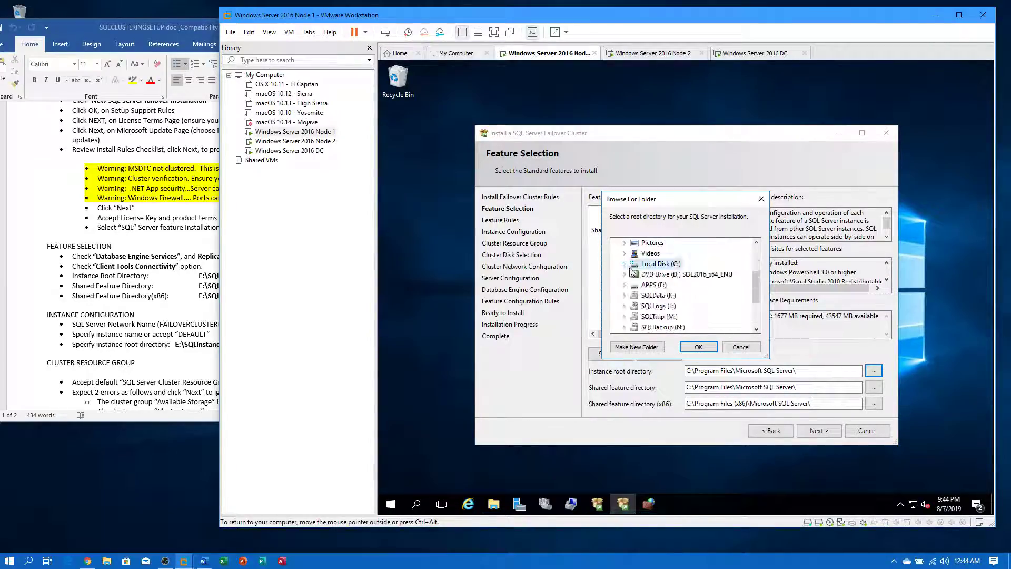
double_click(653, 285)
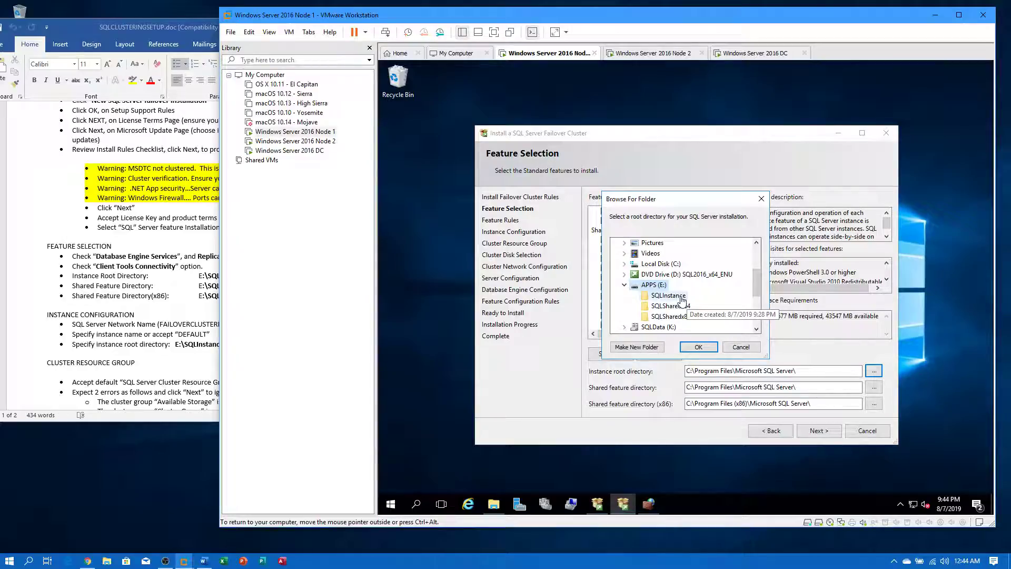
click(674, 296)
click(703, 348)
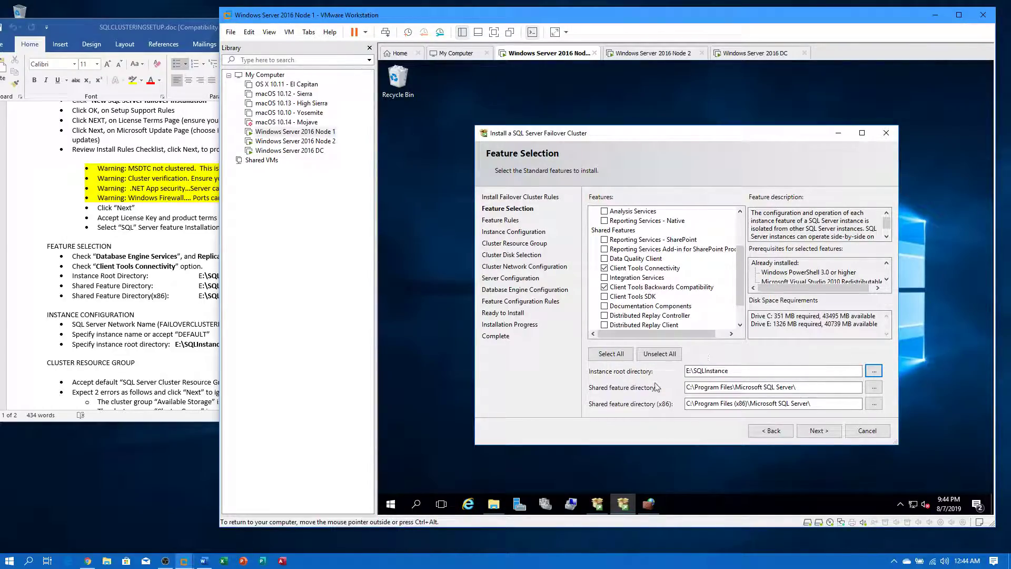
- Set the shared feature directory to E:\SQLSharedx64
click(875, 387)
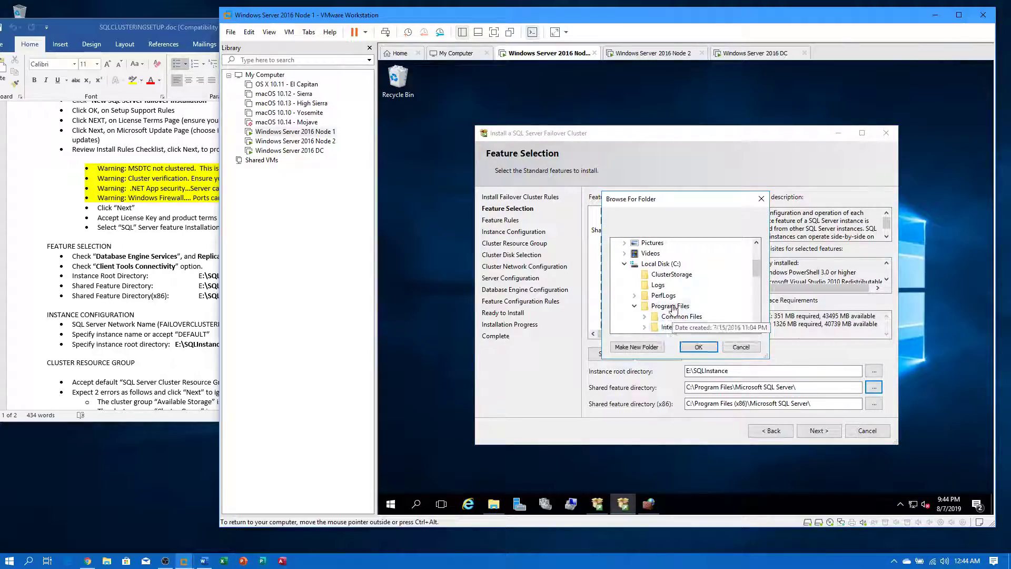
click(625, 263)
double_click(655, 285)
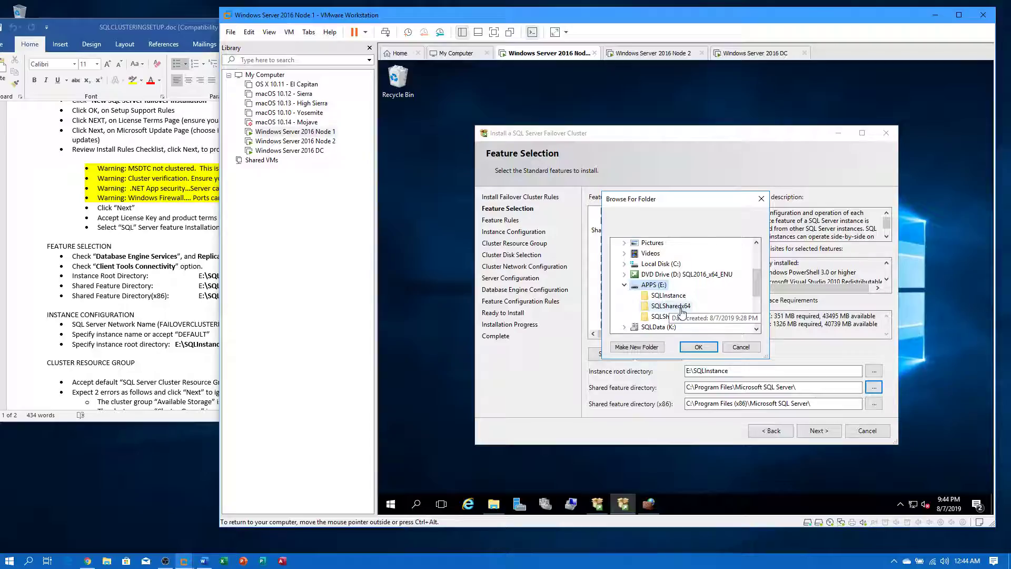
click(671, 306)
click(698, 346)
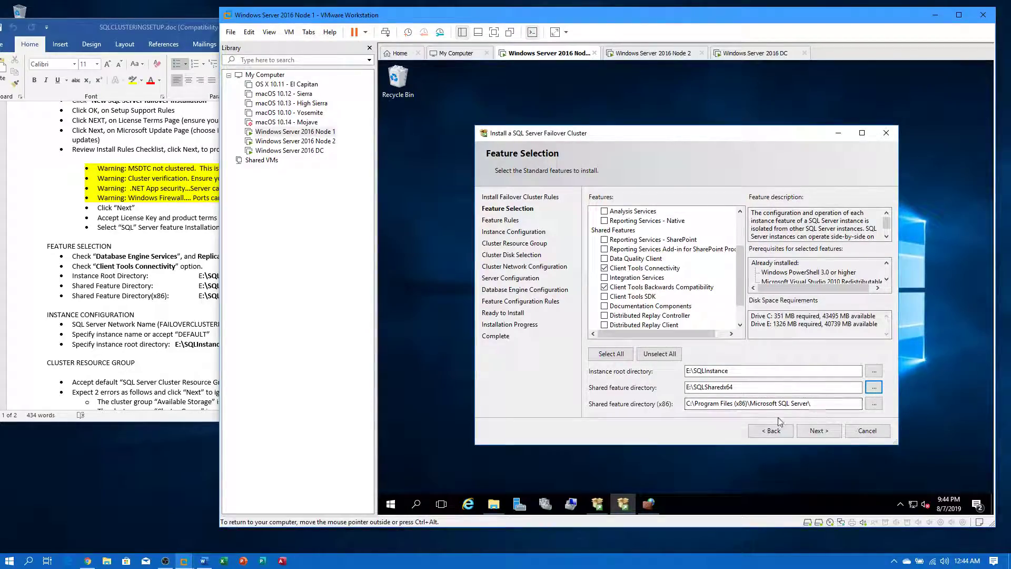
- Set the x86 shared feature directory to E:\SQLSharedx86, then bring the setup notes forward
click(874, 404)
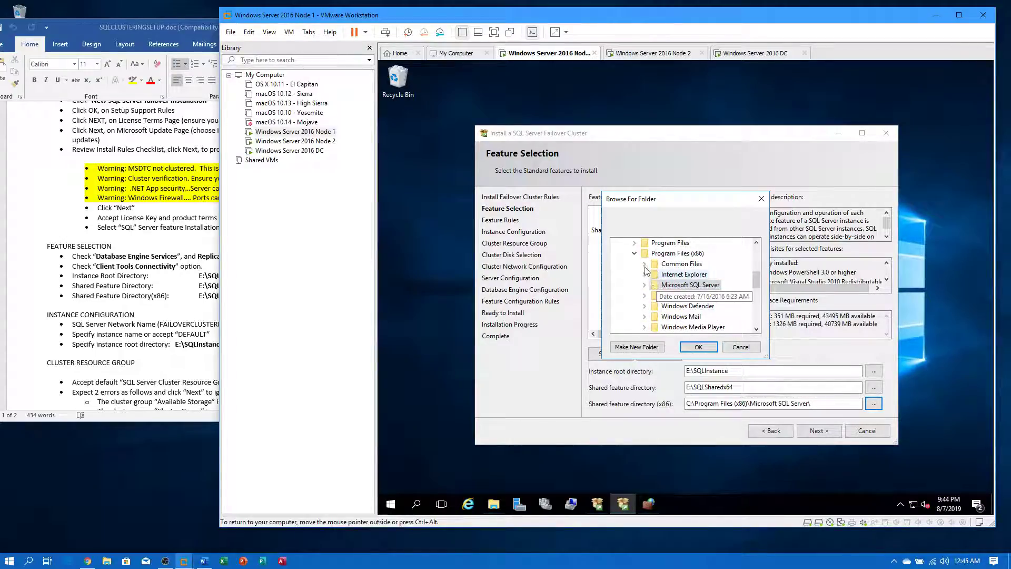
click(635, 253)
click(654, 295)
double_click(653, 296)
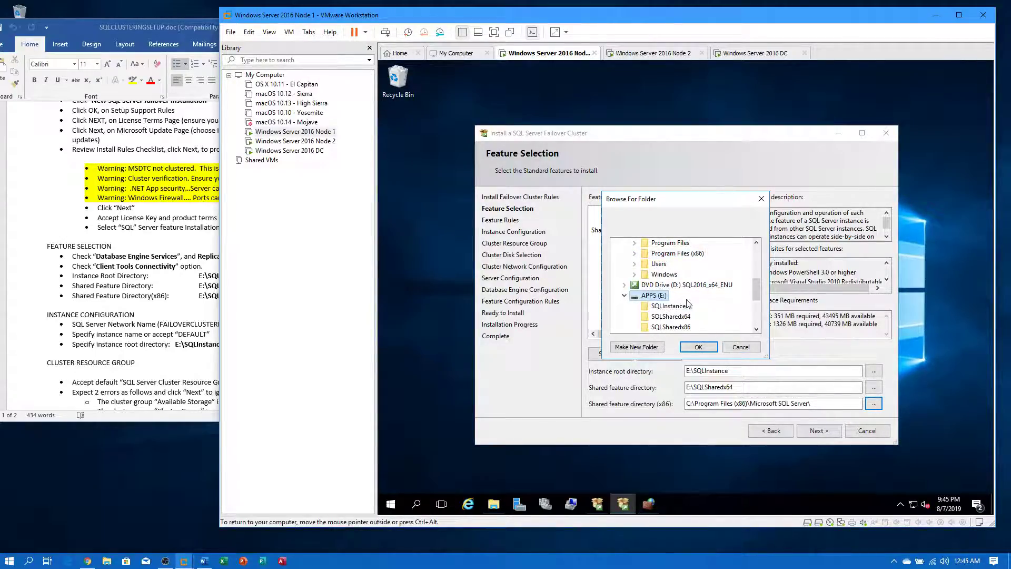
click(670, 326)
click(706, 347)
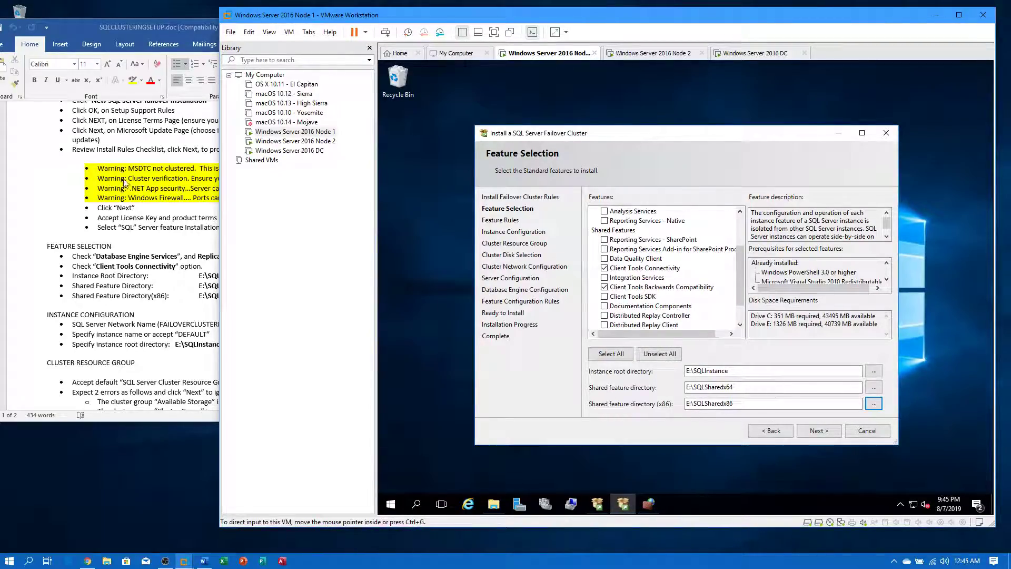
click(101, 203)
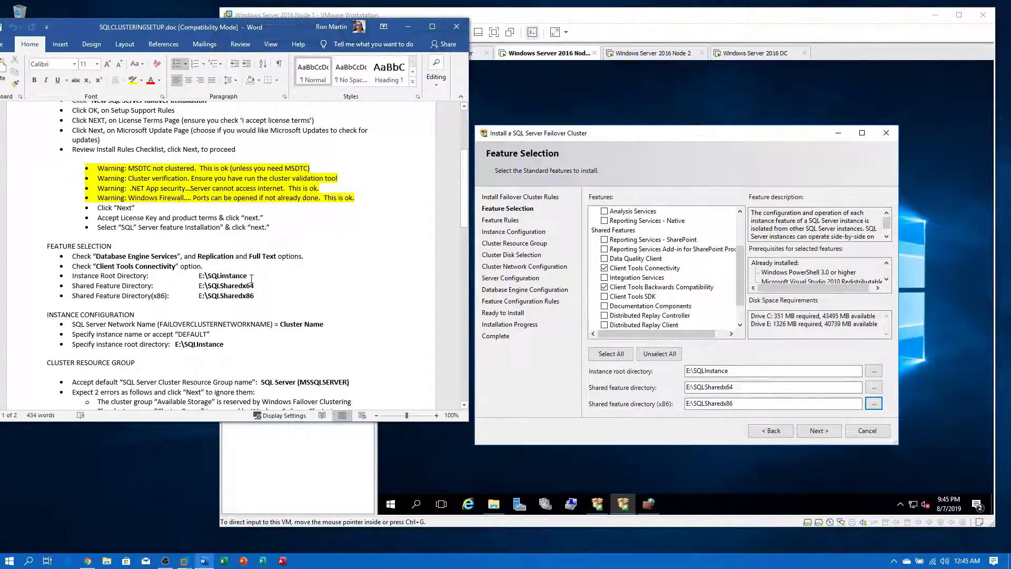
- Review the setup notes and the selected feature list, then advance to Instance Configuration
scroll(288, 278, down, 2)
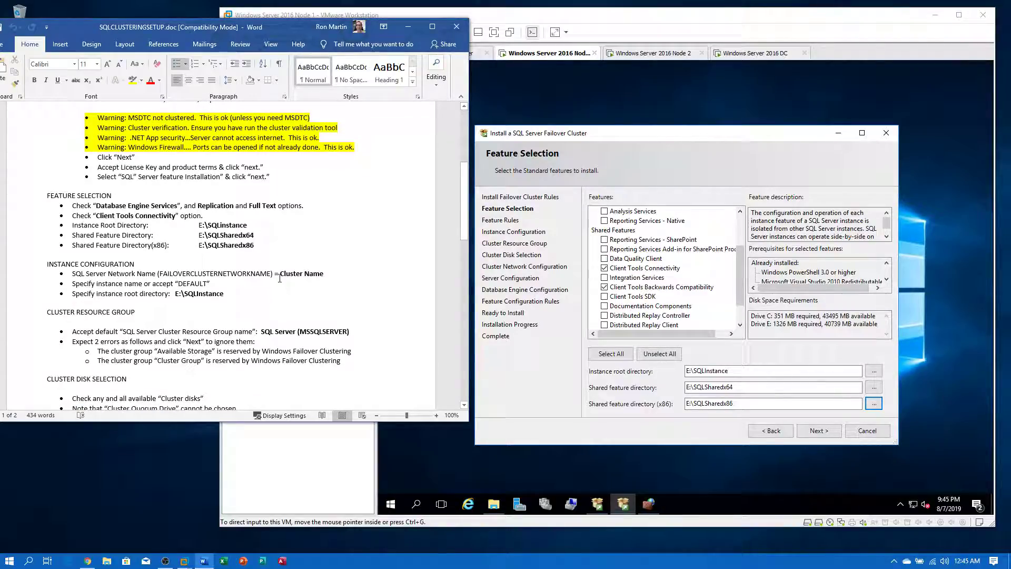
click(742, 278)
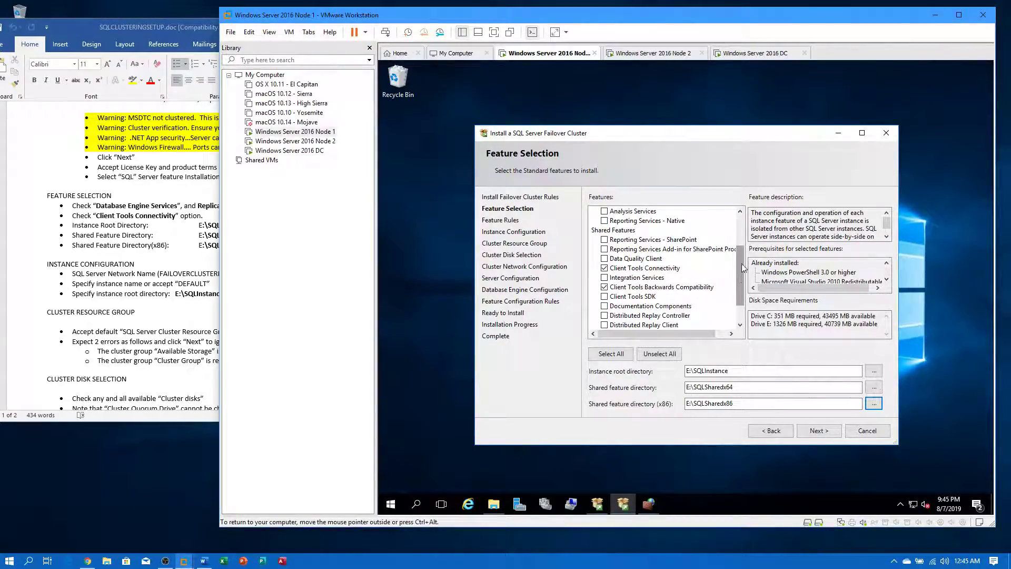
scroll(742, 253, up, 2)
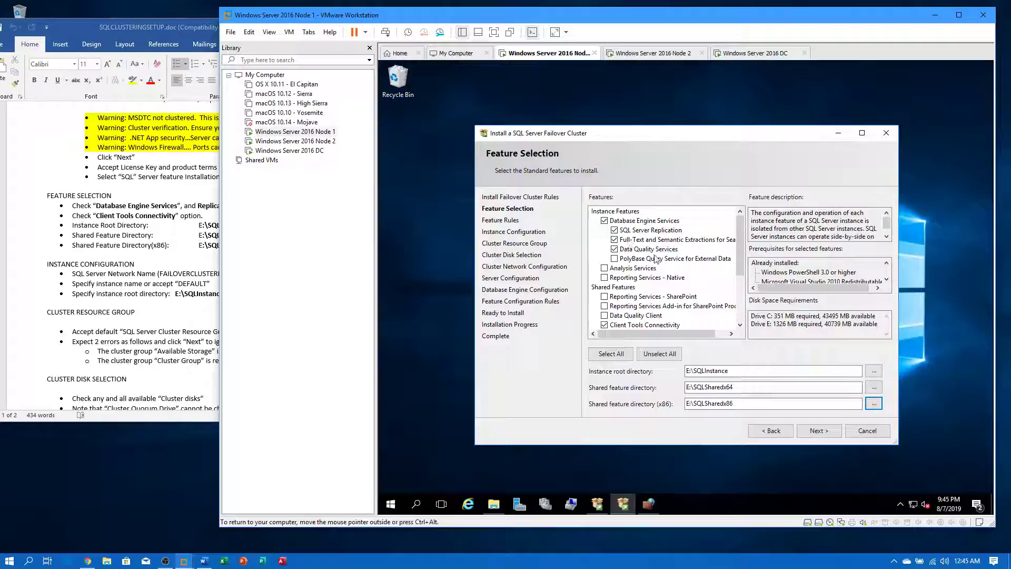
drag(740, 259, 741, 308)
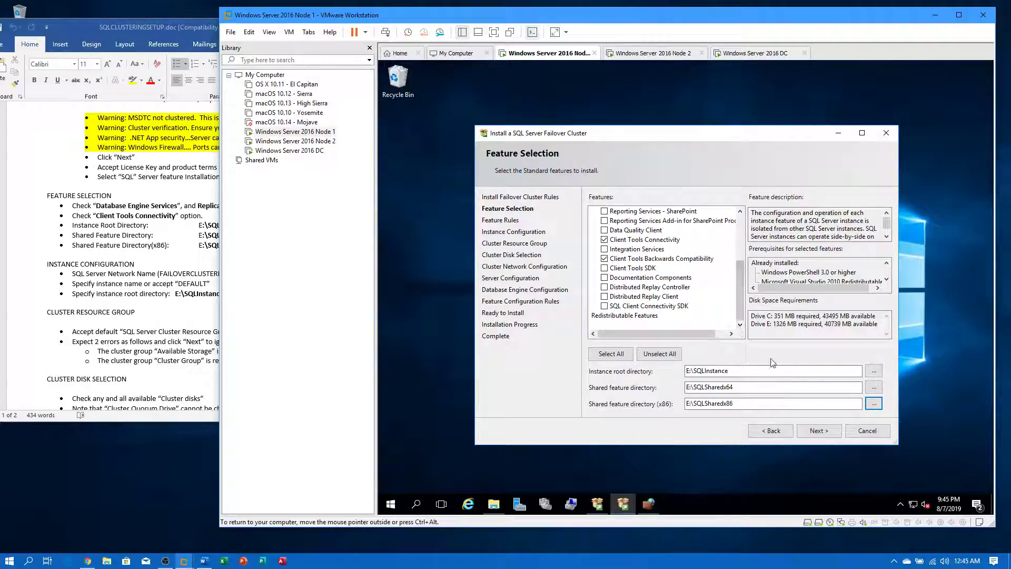
click(822, 432)
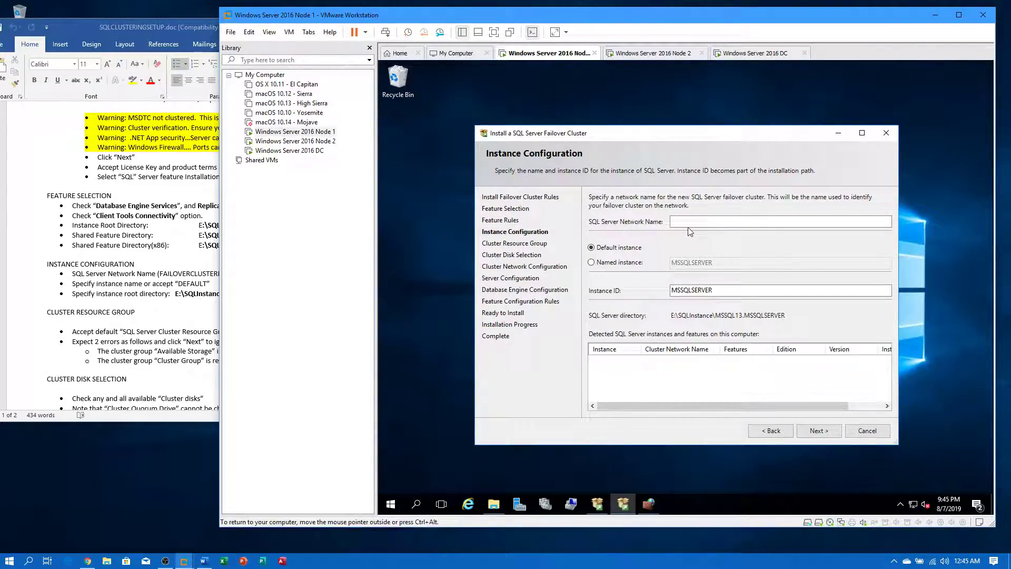
- Enter DBTEST as the SQL Server network name, submit it, and switch to the Windows Server 2016 DC
click(689, 221)
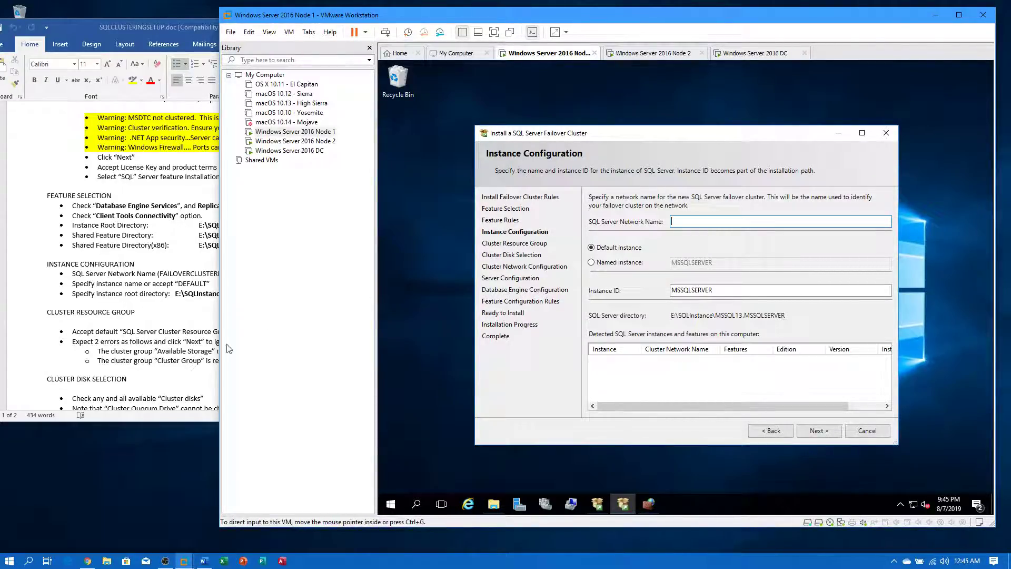
click(157, 323)
drag(280, 274, 327, 274)
click(726, 230)
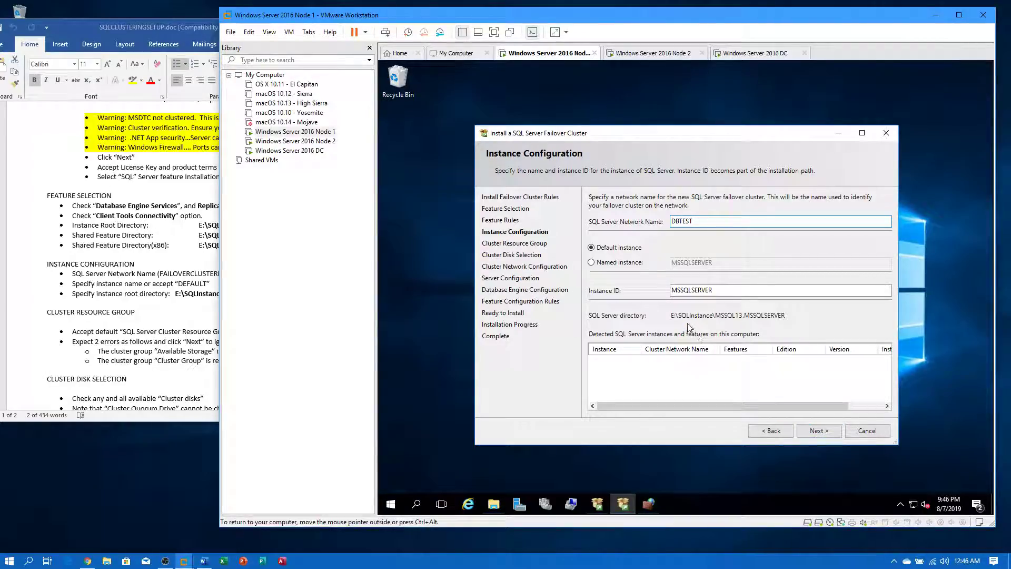
click(817, 435)
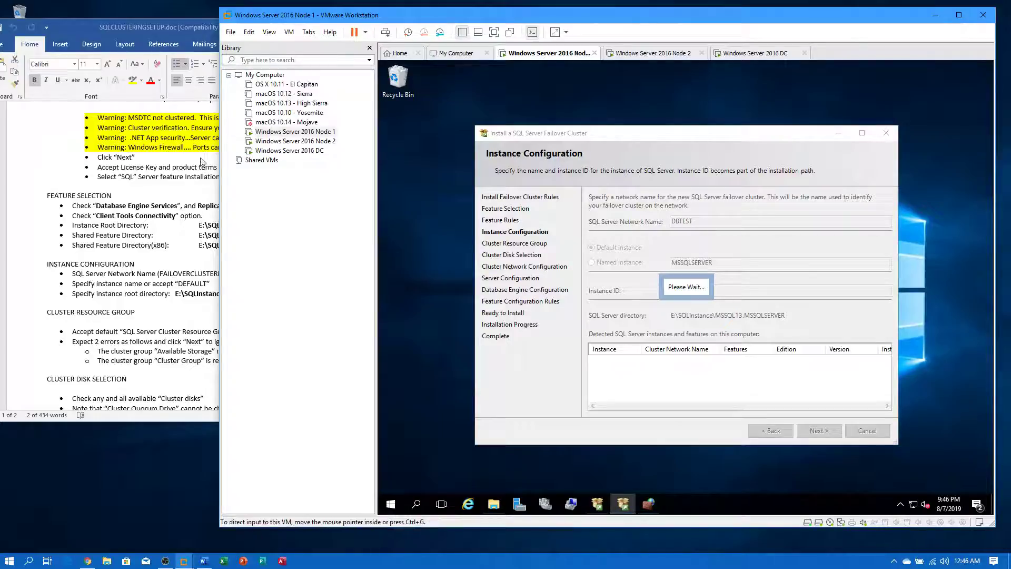
click(290, 151)
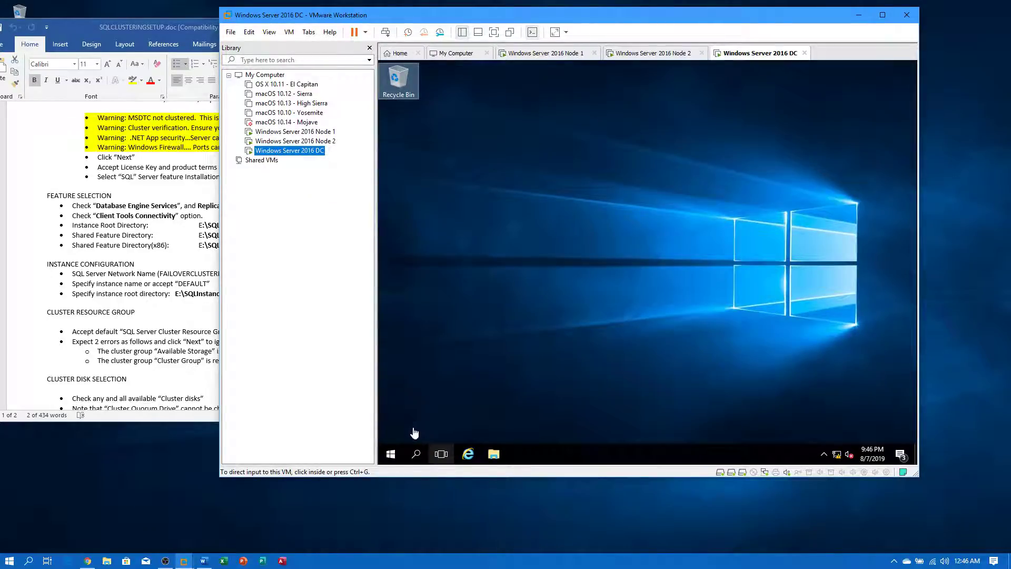
- On the DC, launch DNS Manager and Active Directory Users and Computers from Windows Administrative Tools
click(391, 454)
scroll(479, 342, down, 3)
scroll(479, 342, down, 1)
click(489, 350)
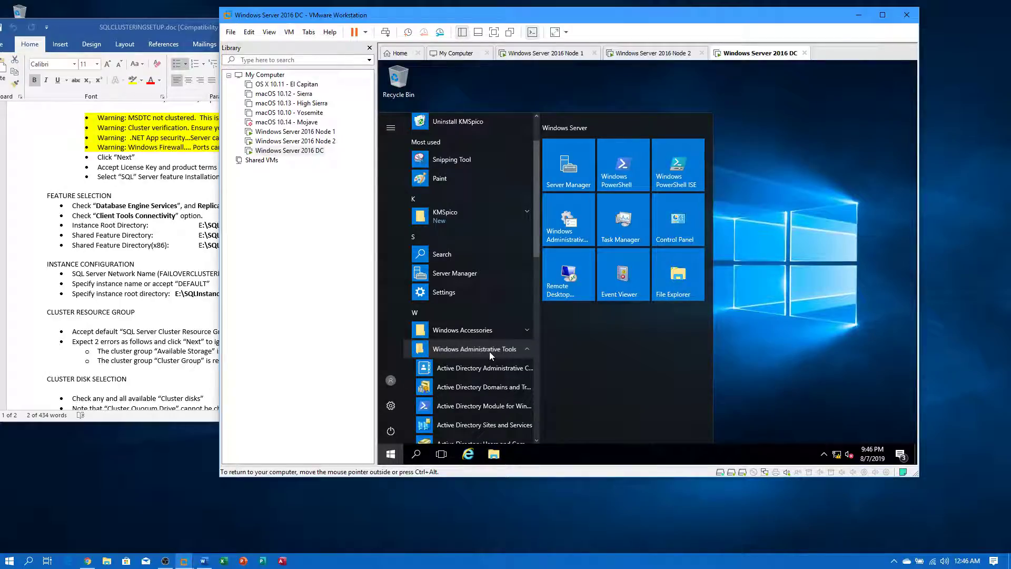
click(445, 359)
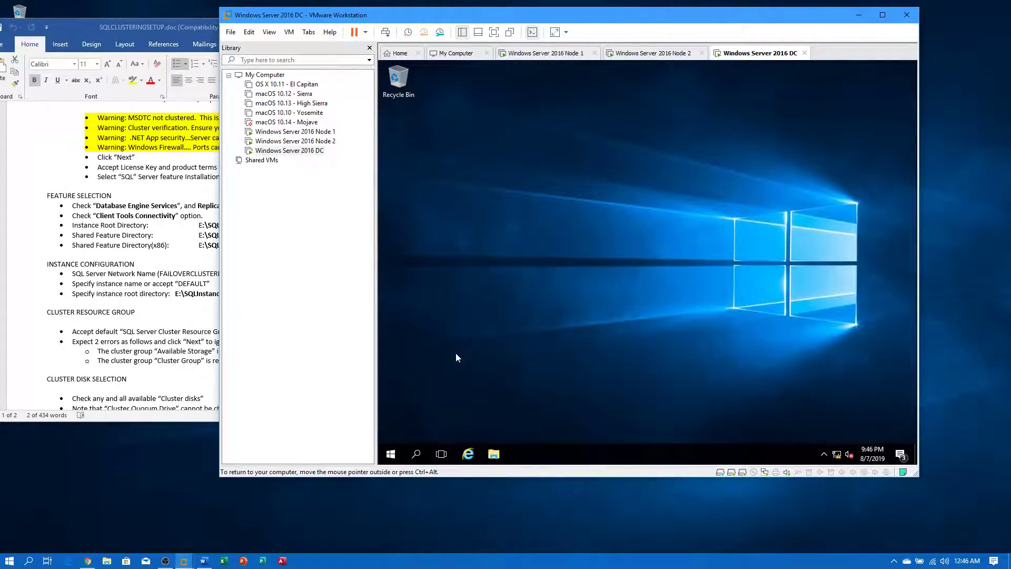
click(392, 453)
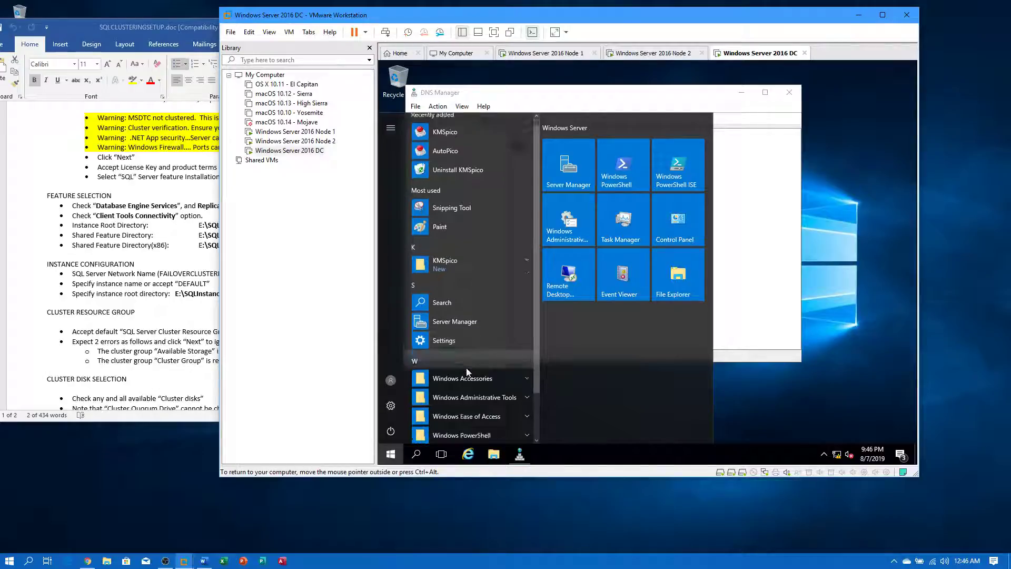
click(478, 361)
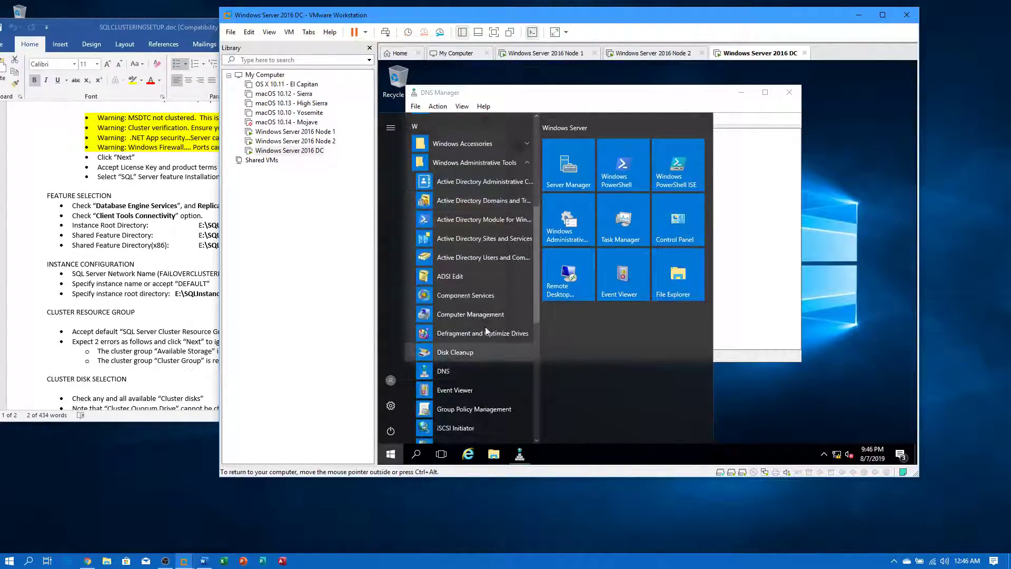
click(483, 257)
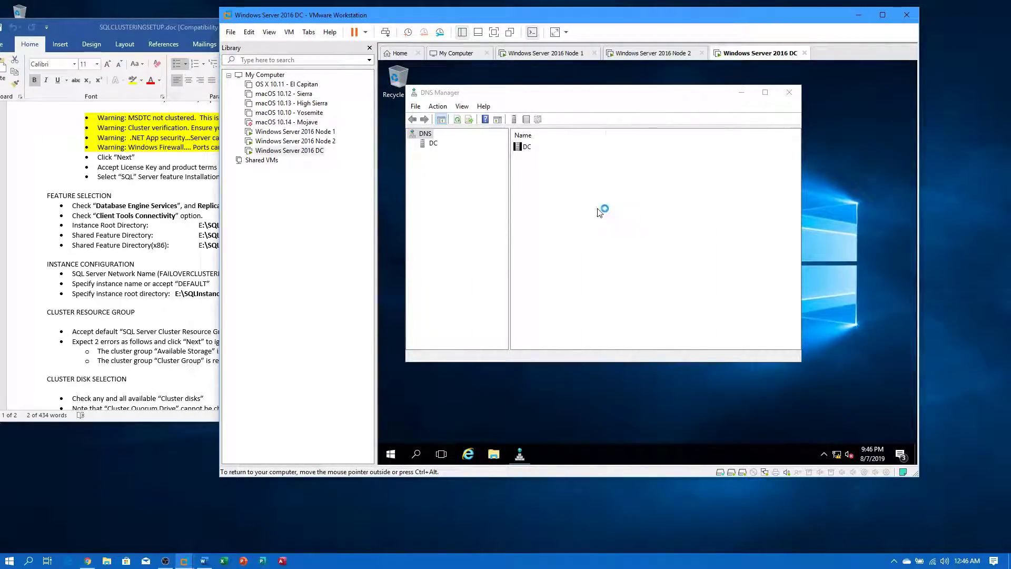
- Check the compuguy.local zone's DBCLUSTER record at 192.168.0.13, then return to Node 1
click(423, 143)
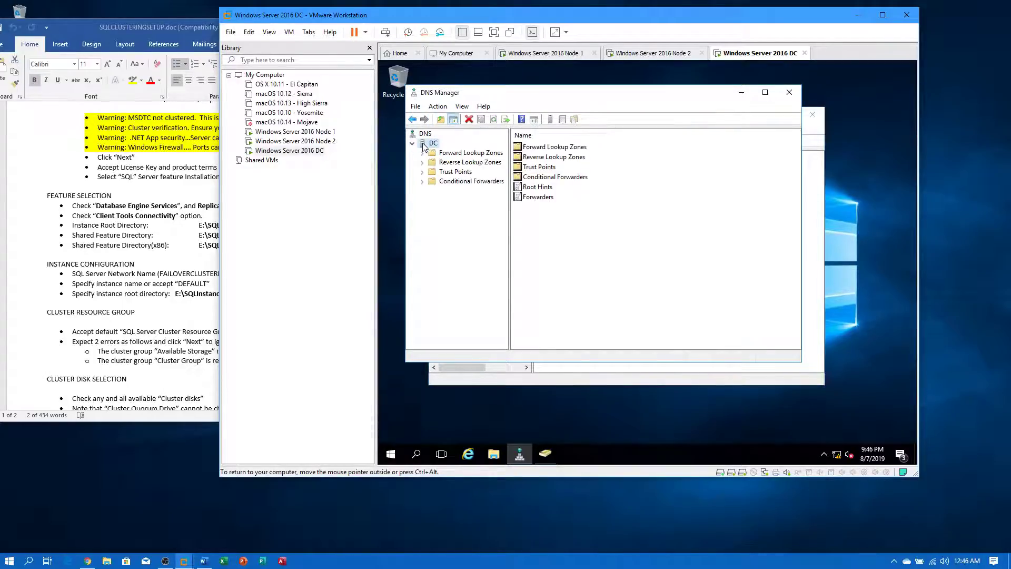
double_click(468, 154)
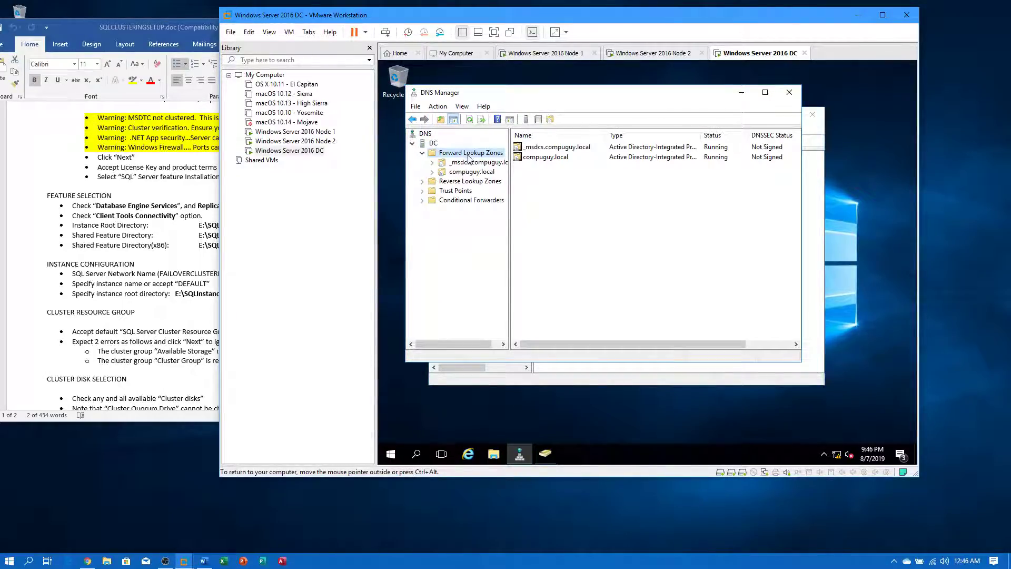
double_click(470, 173)
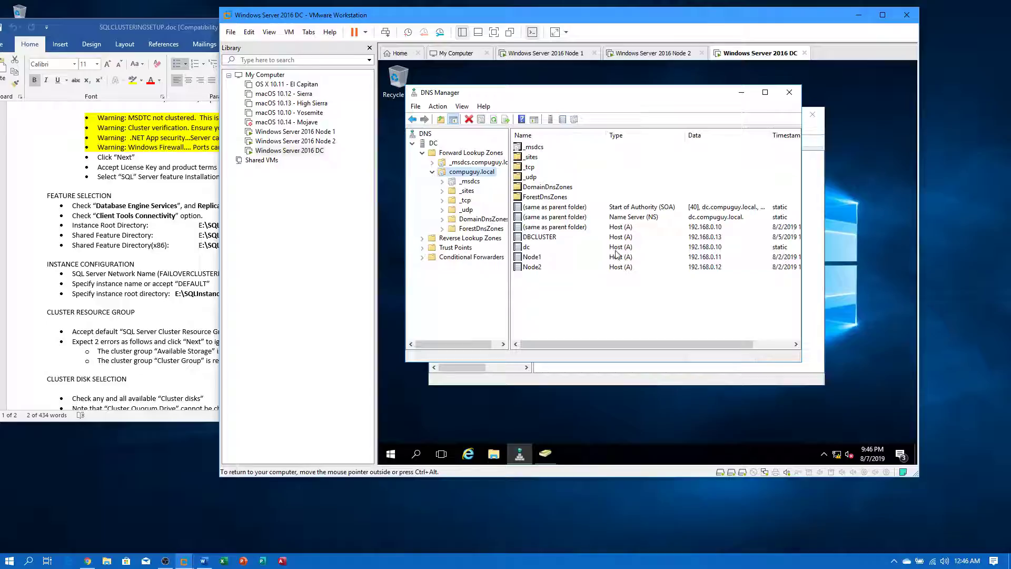
click(537, 238)
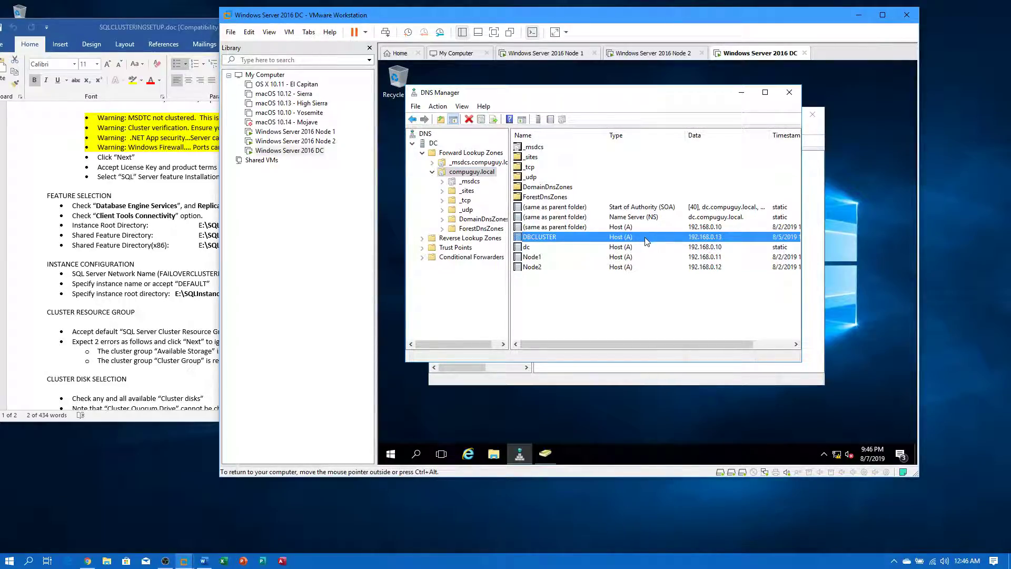
click(294, 132)
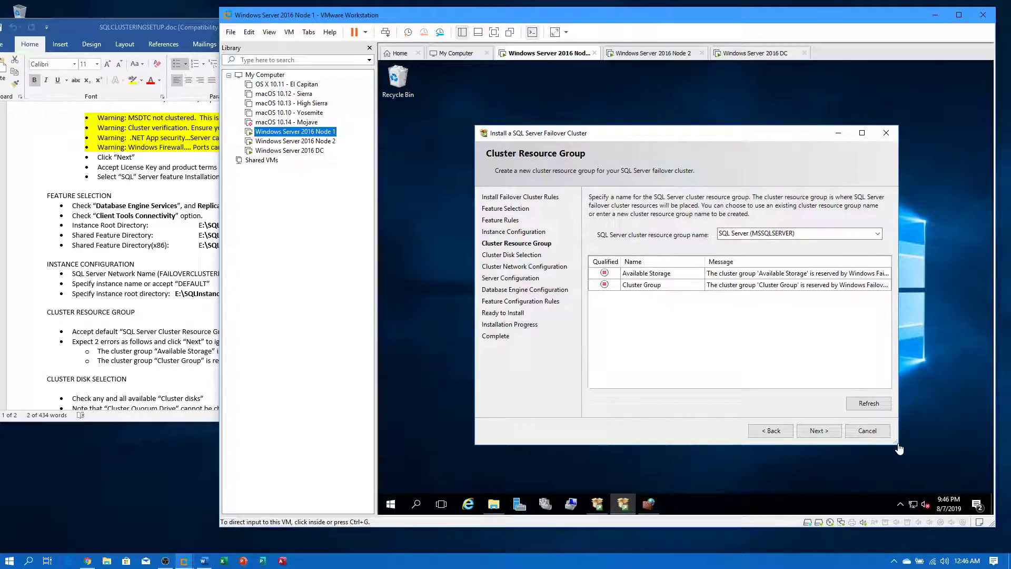
- Change the network name from DBTEST to DBTEST2016 and keep resource group SQL Server (MSSQLSERVER)
drag(895, 448, 986, 458)
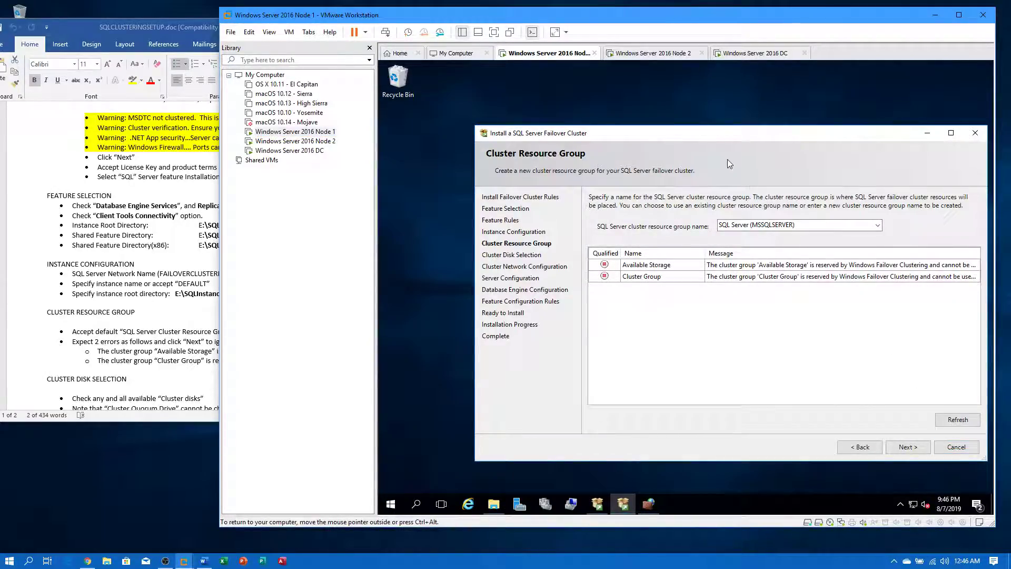
drag(720, 137, 659, 135)
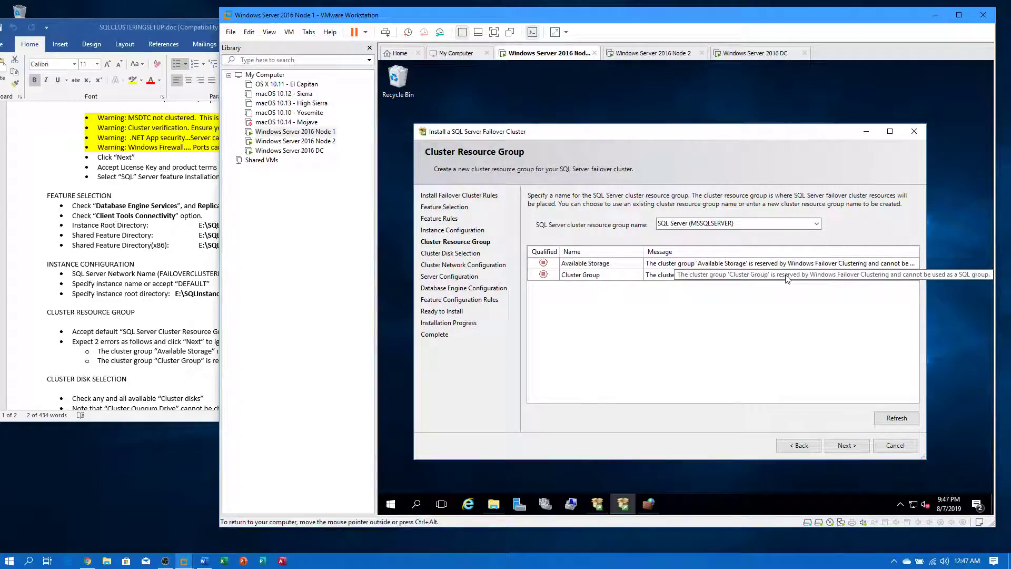
click(799, 446)
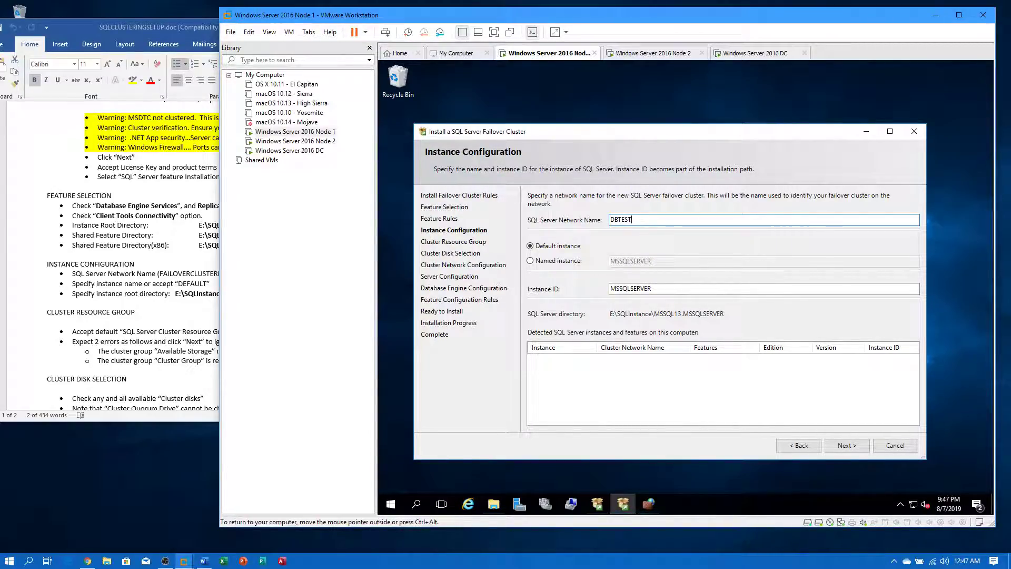
text(2016)
click(847, 450)
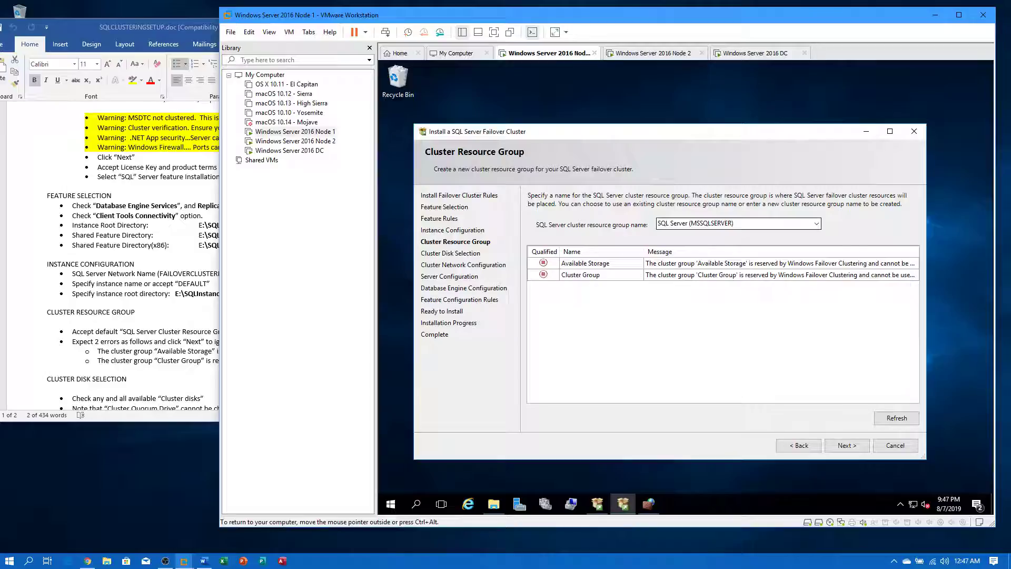
drag(761, 228, 657, 226)
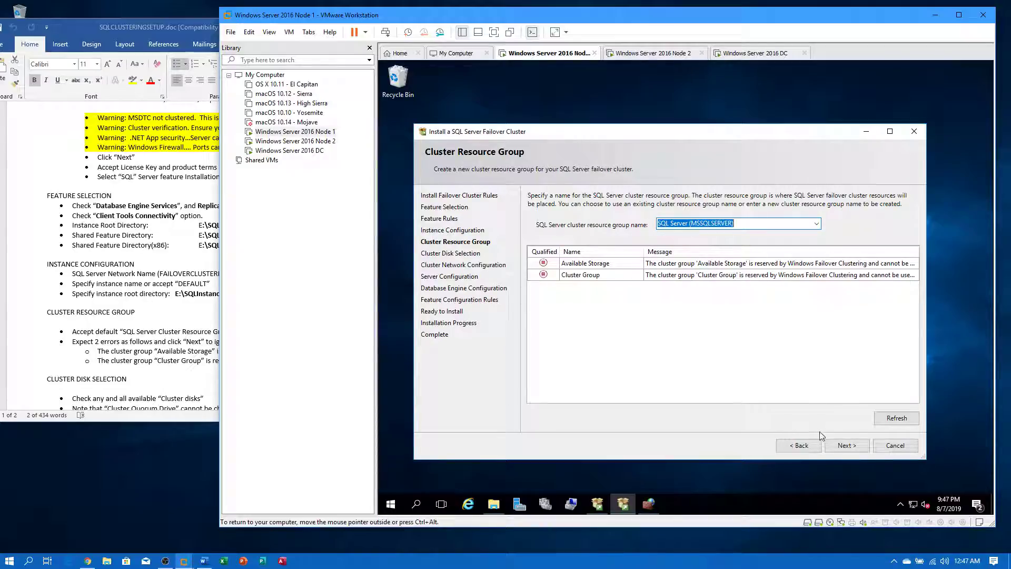
click(850, 446)
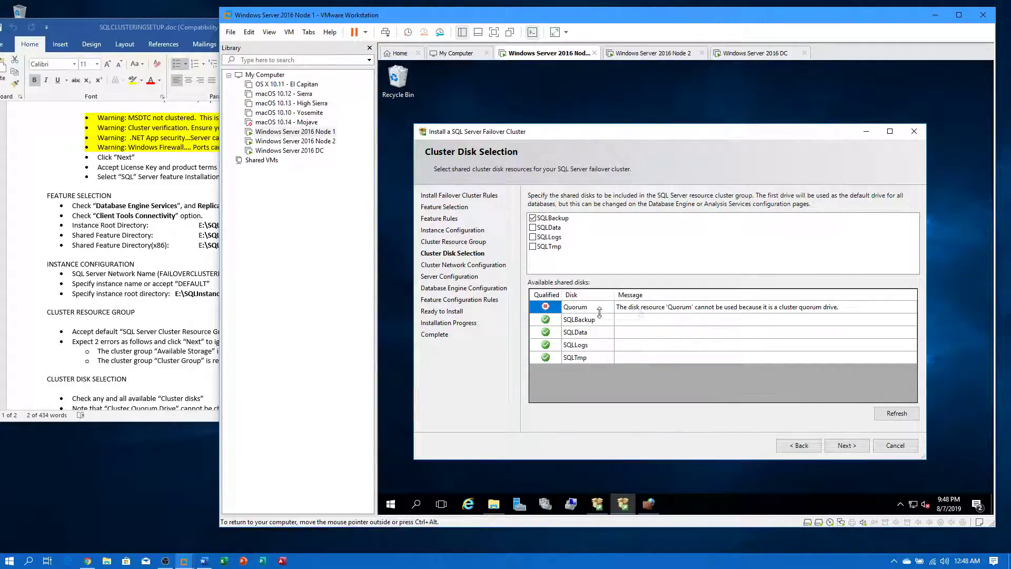
- Add the SQLData and SQLLogs disks to the cluster group alongside SQLBackup
click(532, 227)
click(532, 237)
- Enable the IPv4 row on Cluster Network Configuration
click(851, 444)
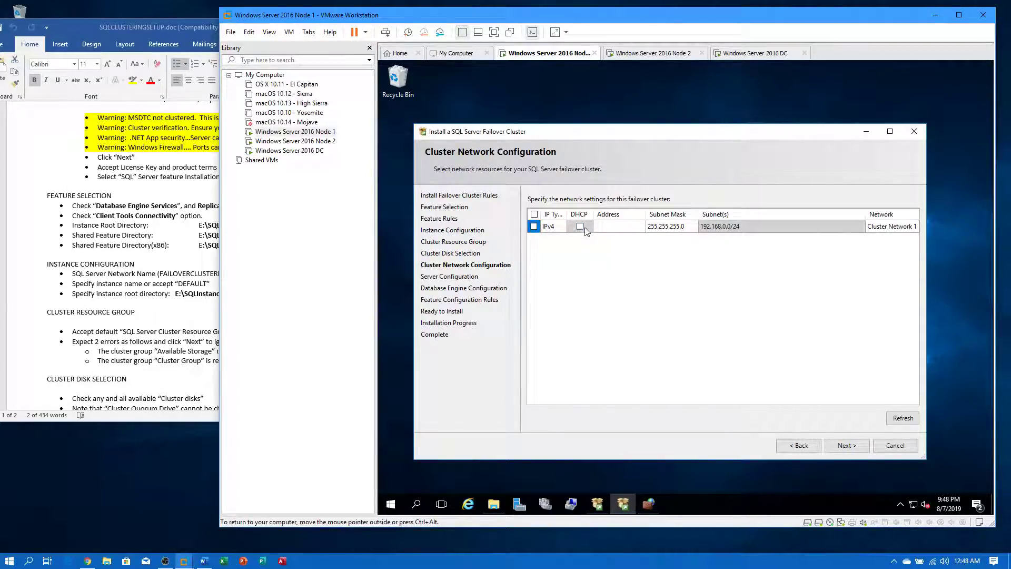
click(612, 228)
click(534, 227)
click(614, 228)
- In a Command Prompt, ping 192.168.0.13 and then 192.168.0.14 to find a free address
click(390, 504)
click(451, 364)
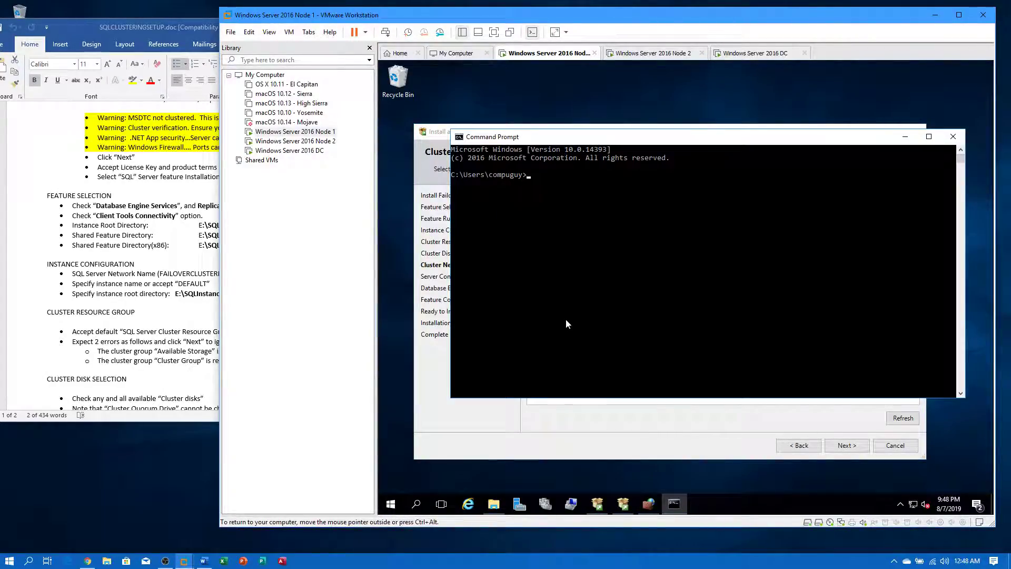
text(ping 192.168.0.13)
key(Return)
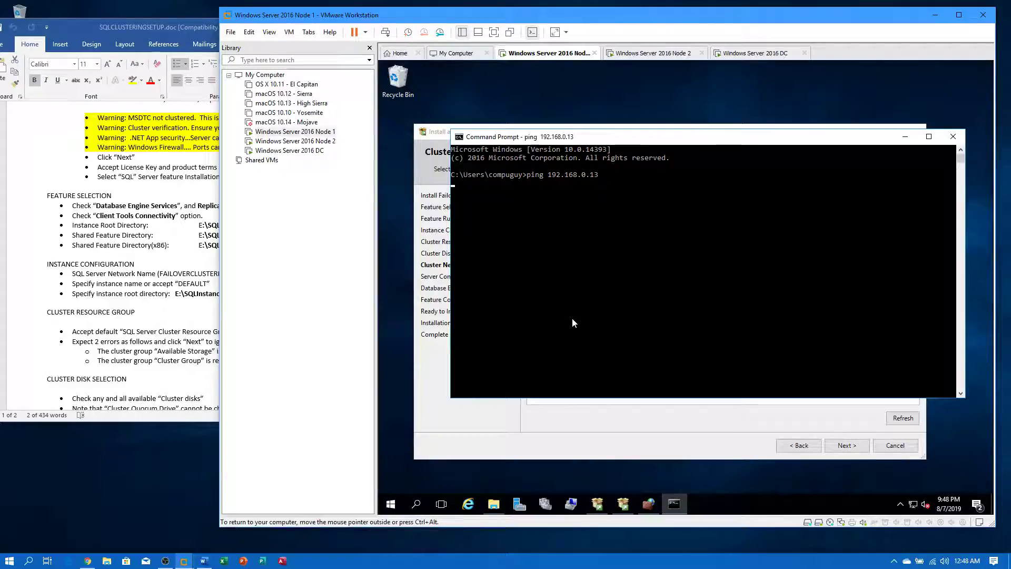
key(ctrl+c)
key(Up)
key(BackSpace)
text(4)
key(Return)
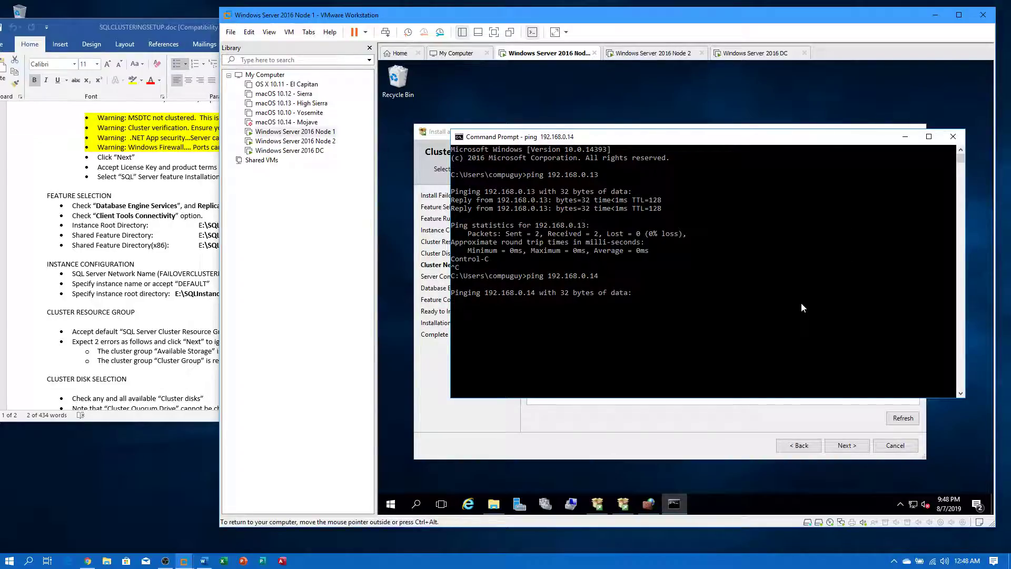
- Close the Command Prompt and enter 192.168.0.14 as the cluster's IPv4 address
click(953, 138)
click(614, 226)
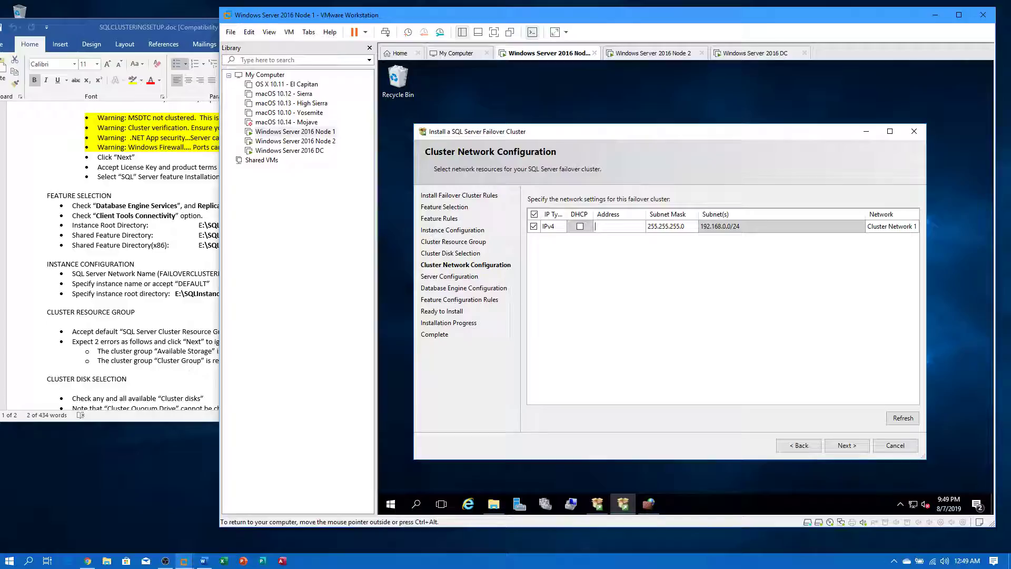
text(192.168.0.14)
click(895, 228)
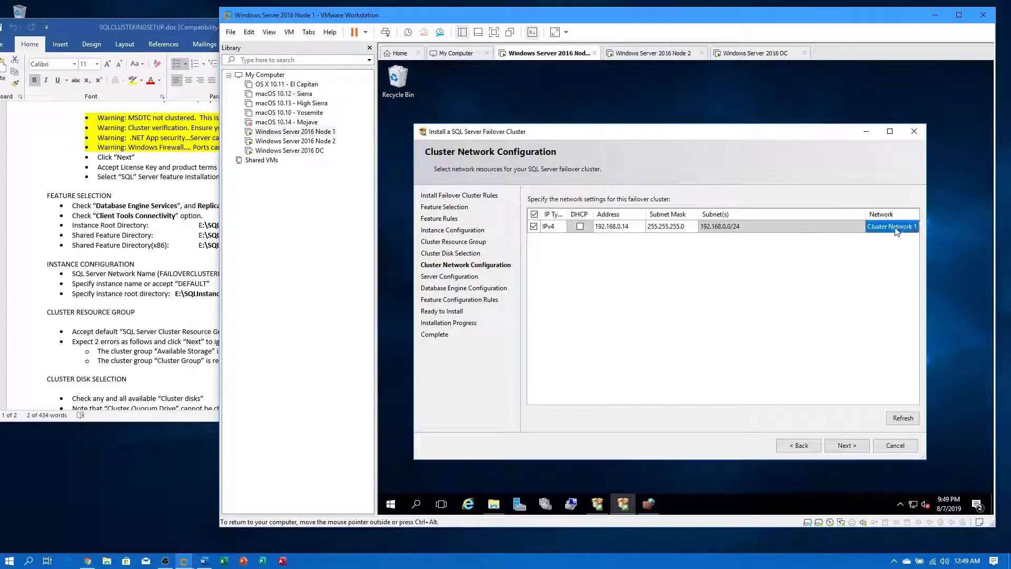
- On Server Configuration, search all directory accounts for the SQL Server Agent, then cancel without choosing
click(848, 446)
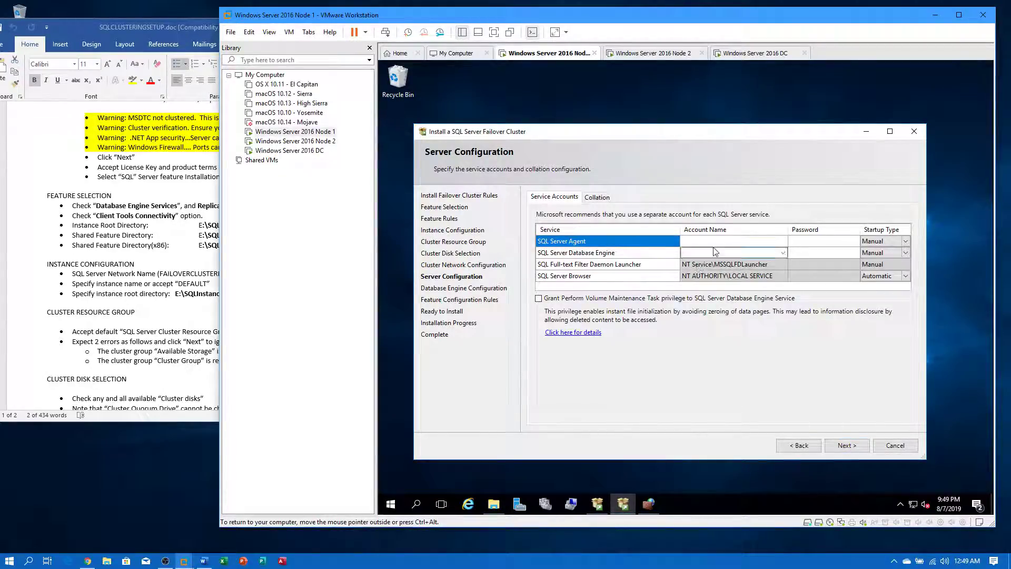
click(765, 241)
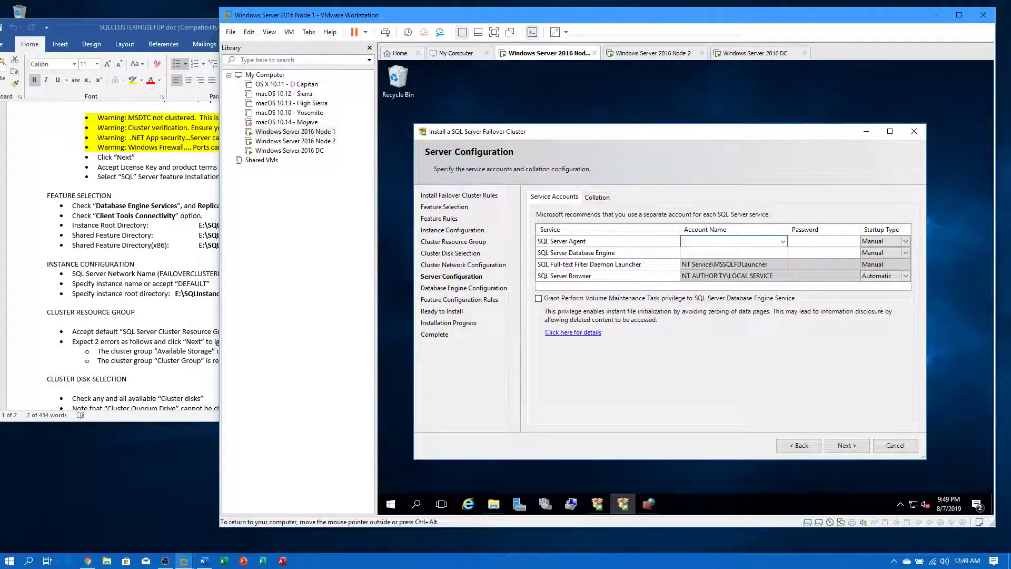
click(781, 244)
click(766, 252)
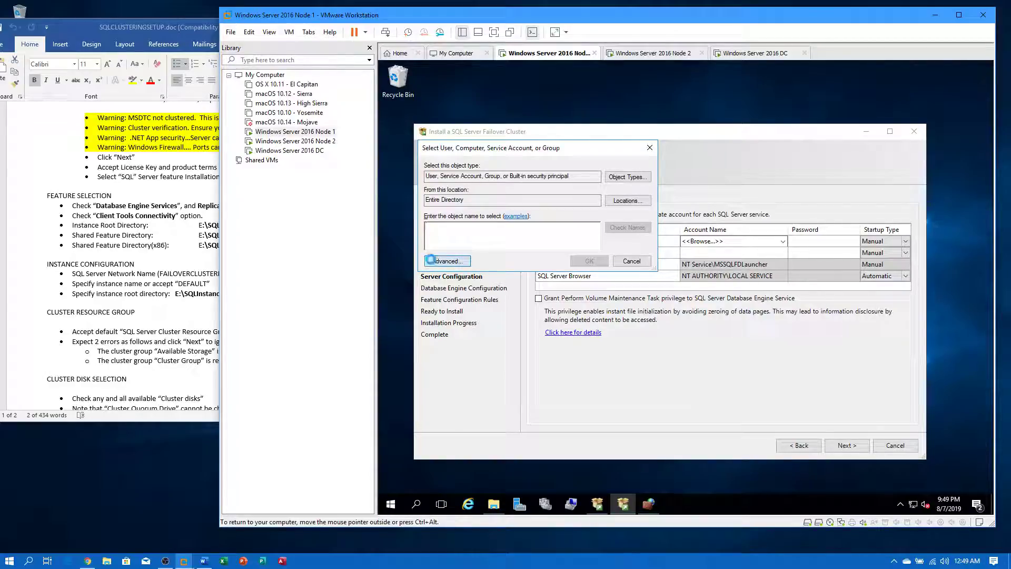
click(444, 261)
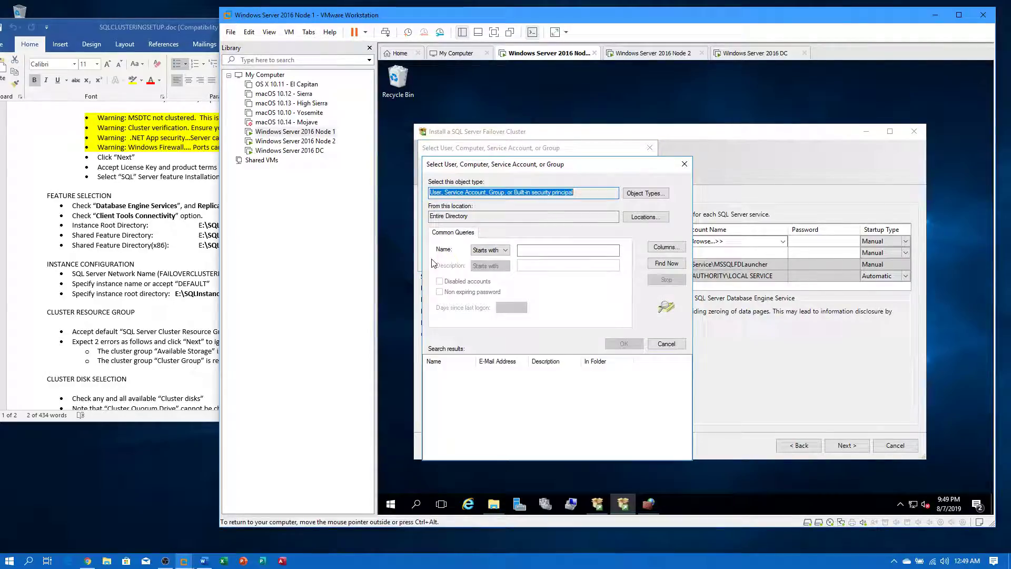
click(665, 263)
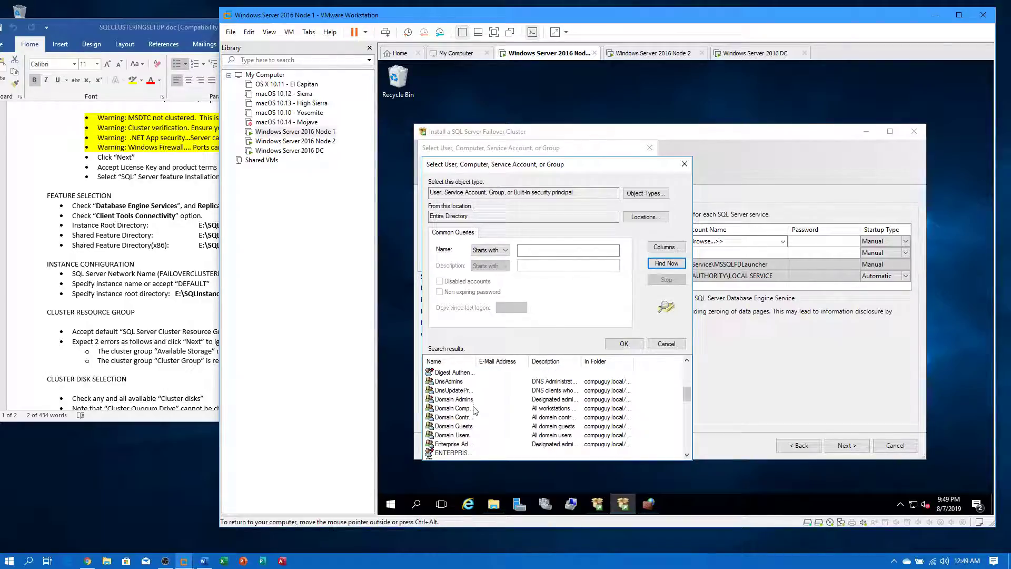
click(685, 164)
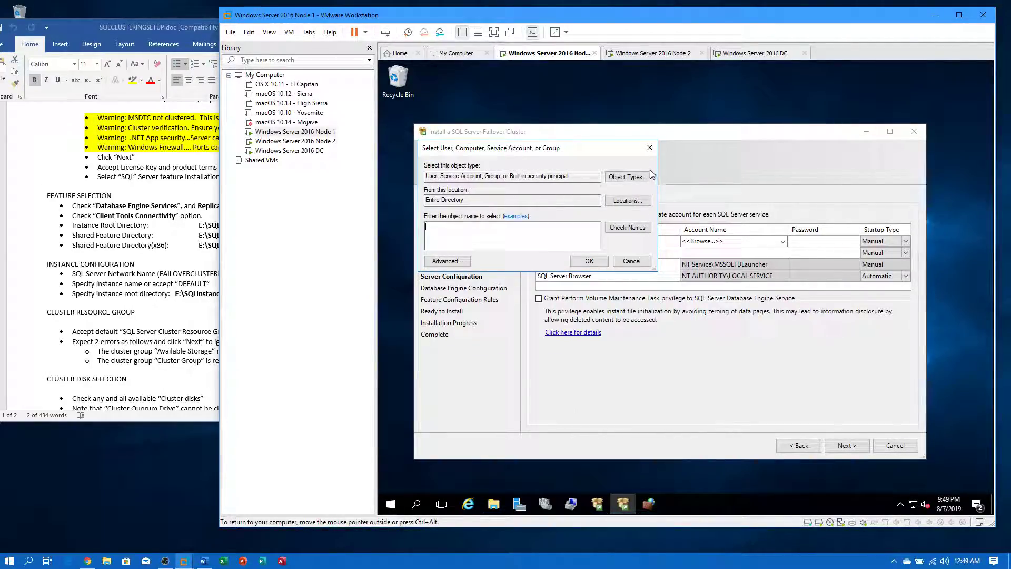
click(631, 261)
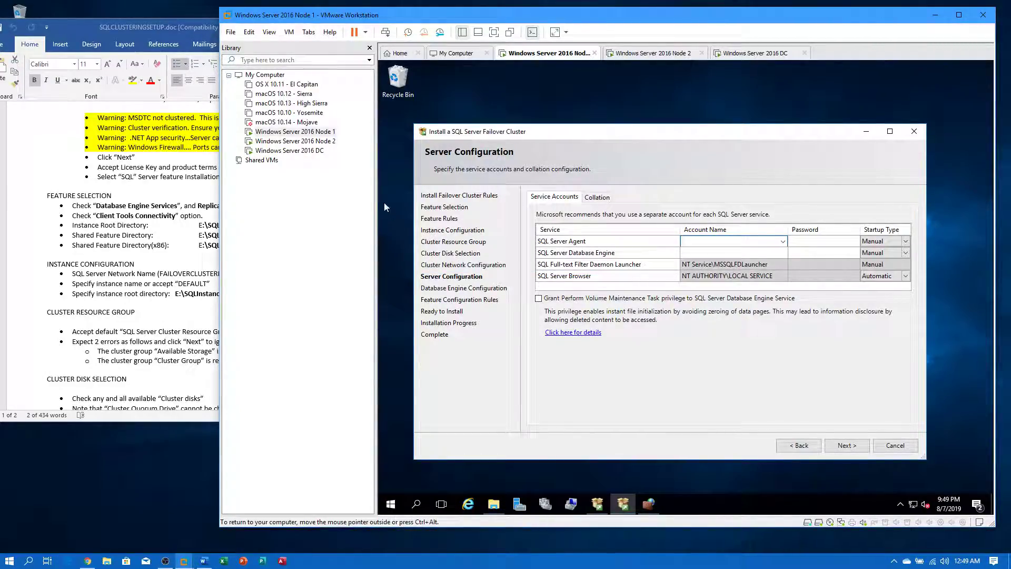
- On the DC, start a new user in compuguy.local's Users container via Active Directory Users and Computers
click(317, 152)
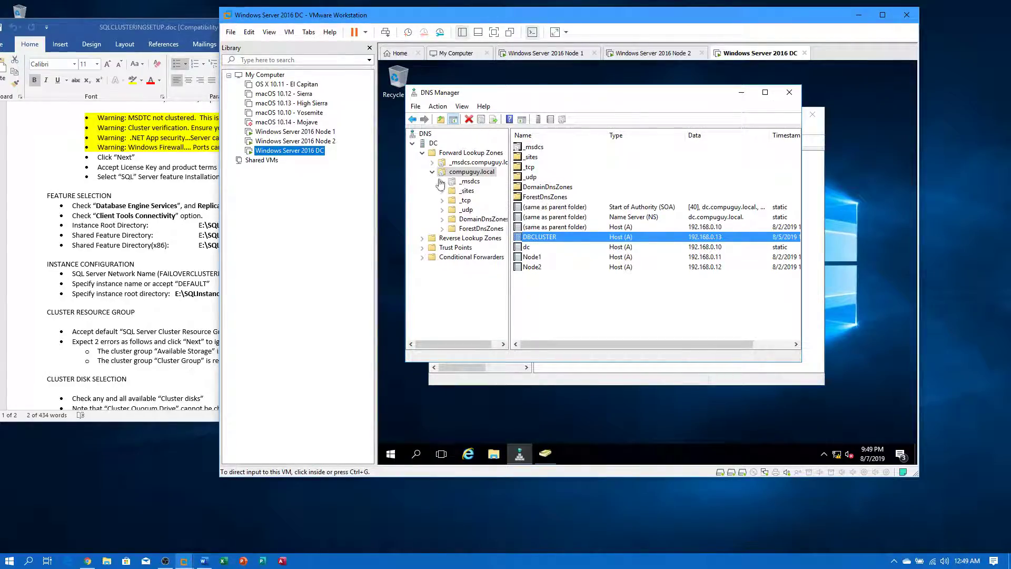
click(436, 177)
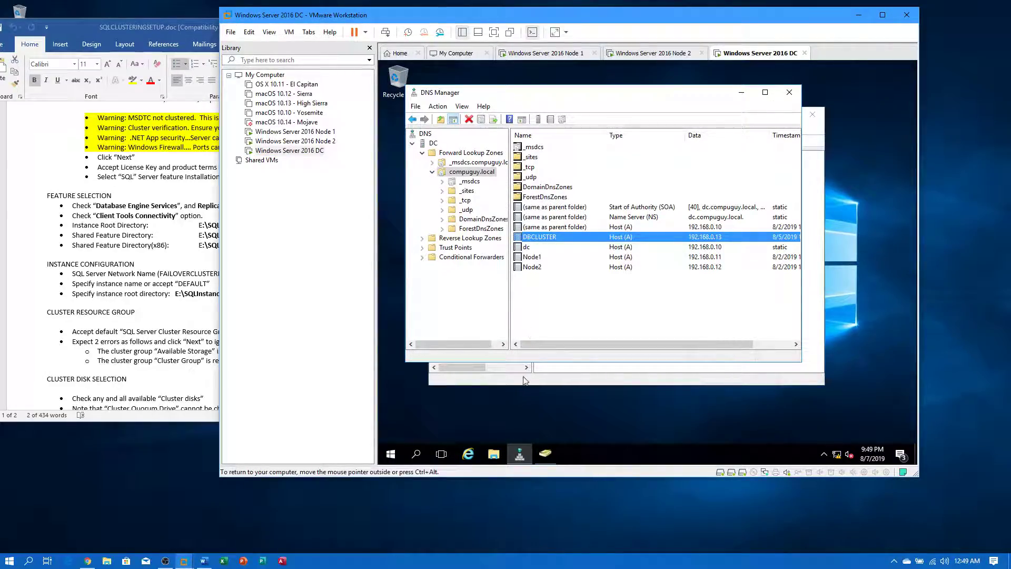
click(526, 379)
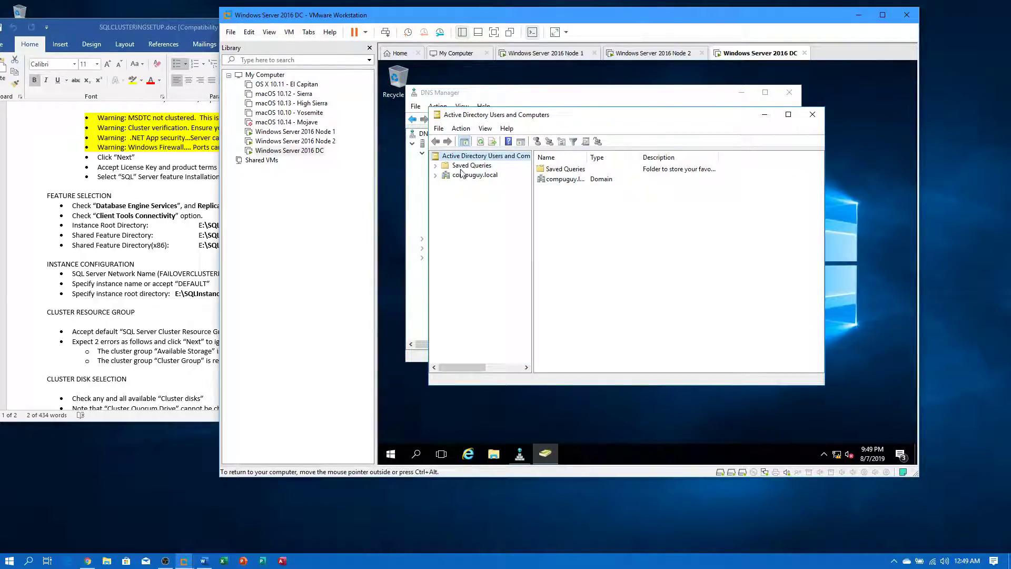
click(481, 176)
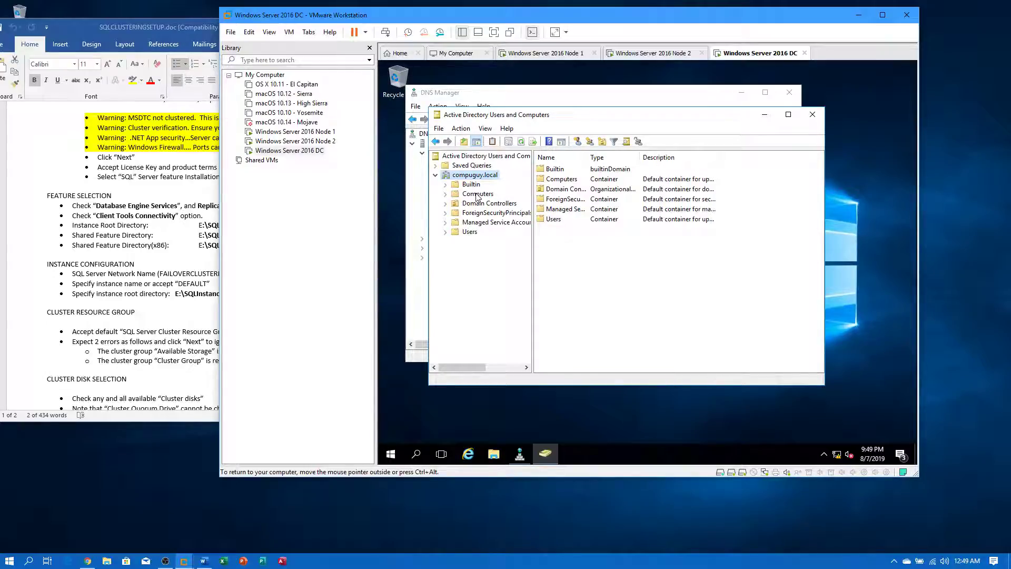
click(471, 232)
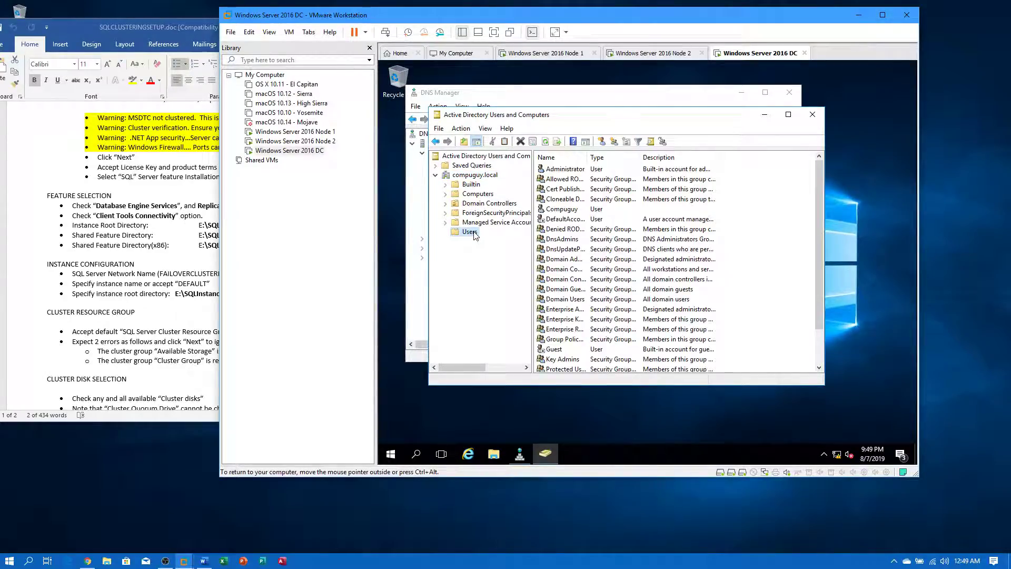
right_click(475, 236)
mouse_move(515, 264)
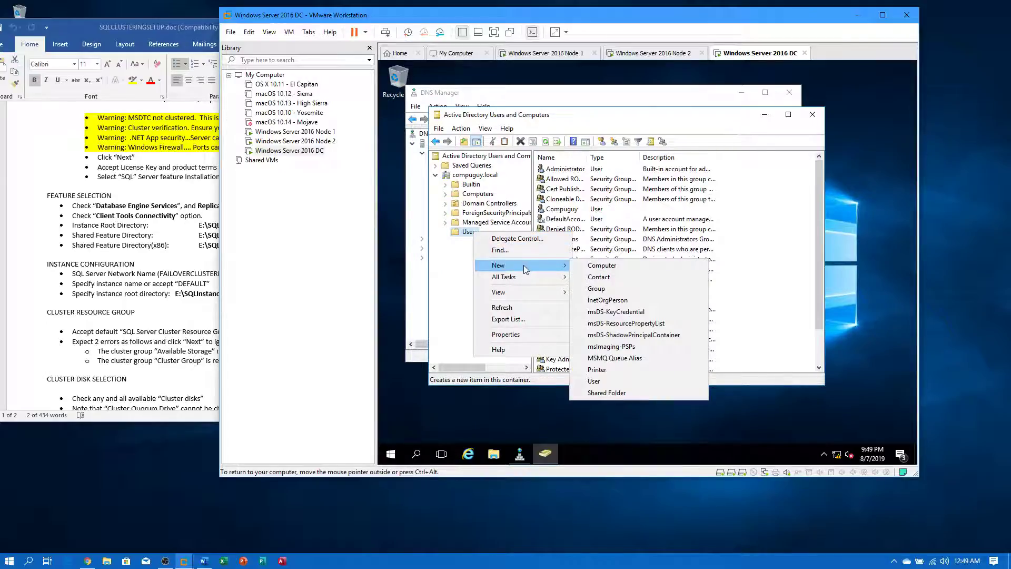
click(614, 382)
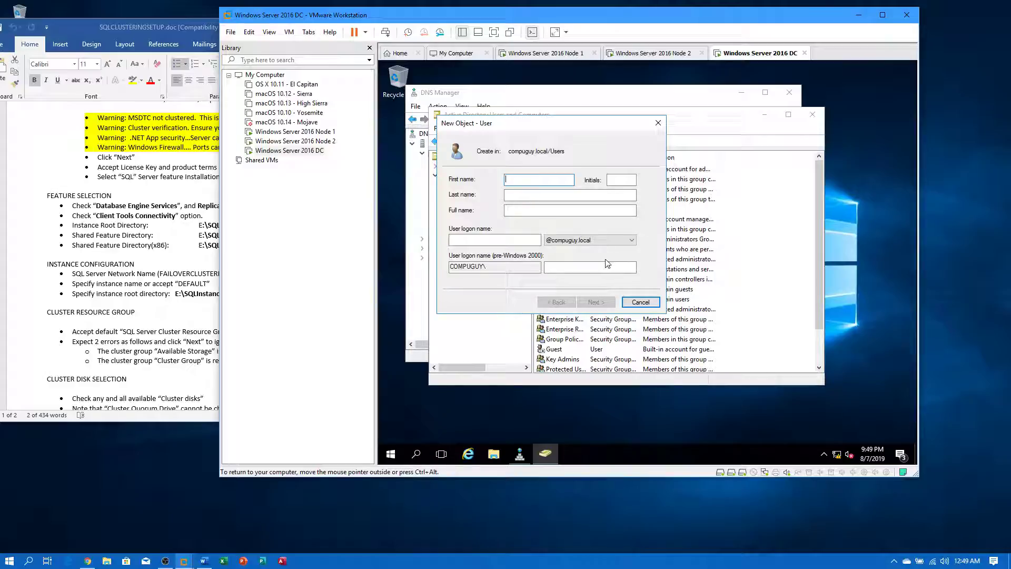
- Create the user with logon name dbagent, set its password to never expire, and finish
click(579, 210)
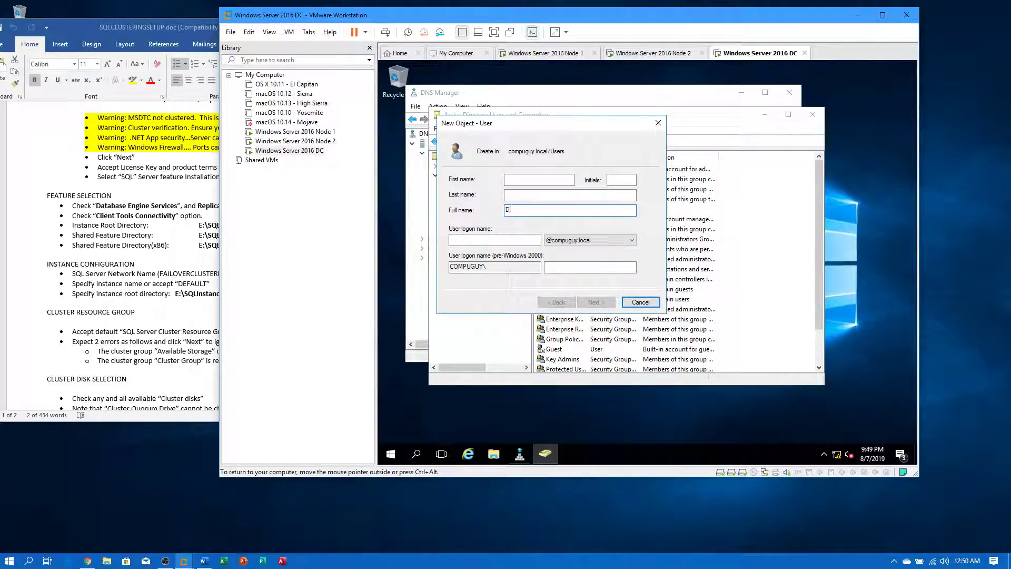
key(Tab)
text(dbag)
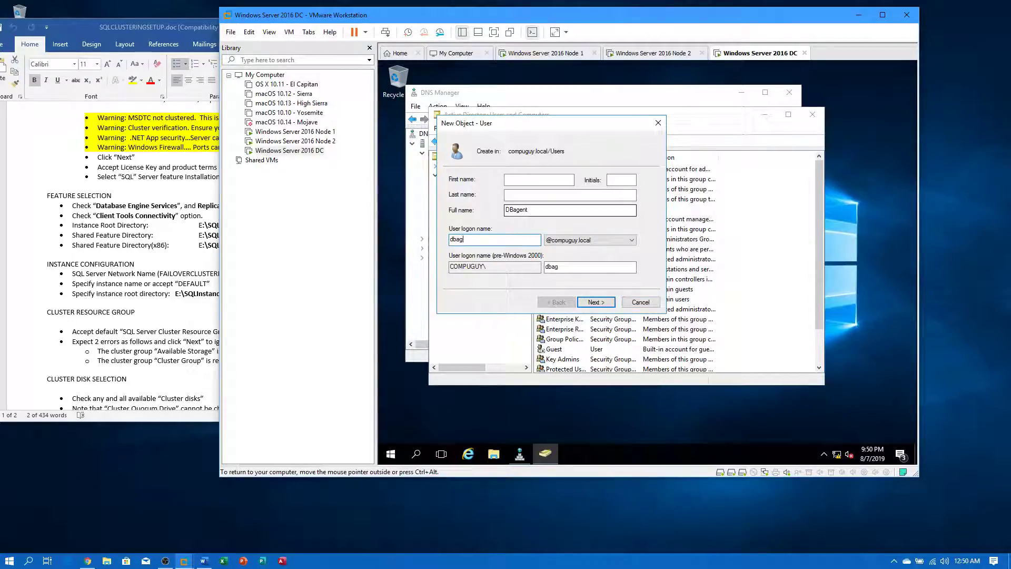
text(ent)
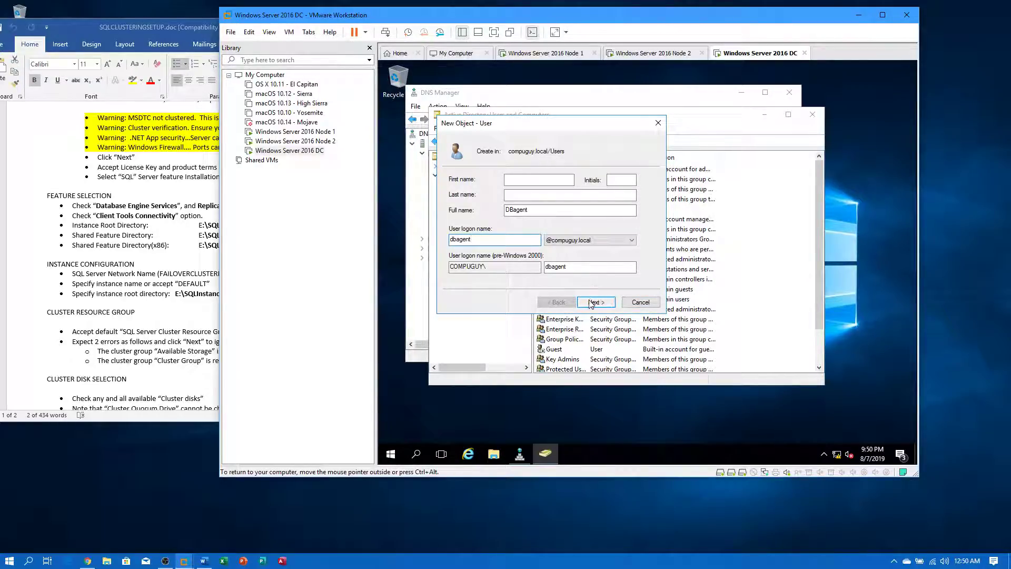
click(596, 302)
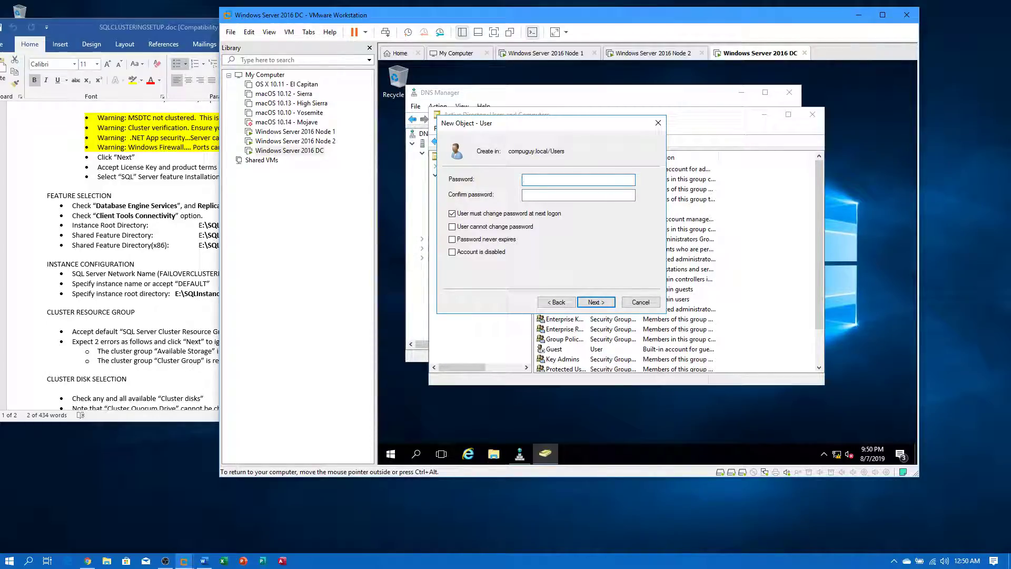
text(P@ssw0rd)
key(Tab)
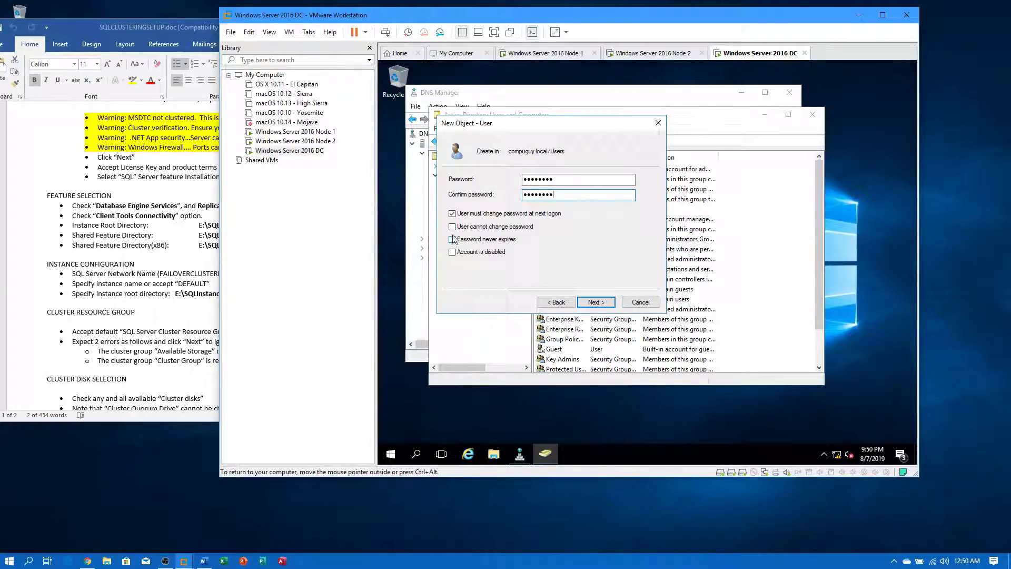
click(455, 215)
click(452, 240)
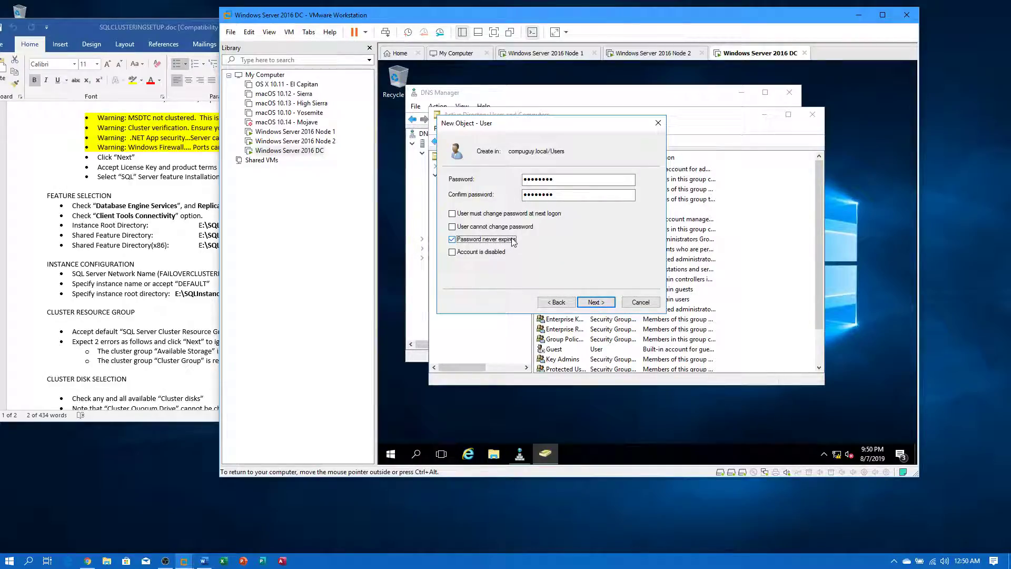
click(597, 303)
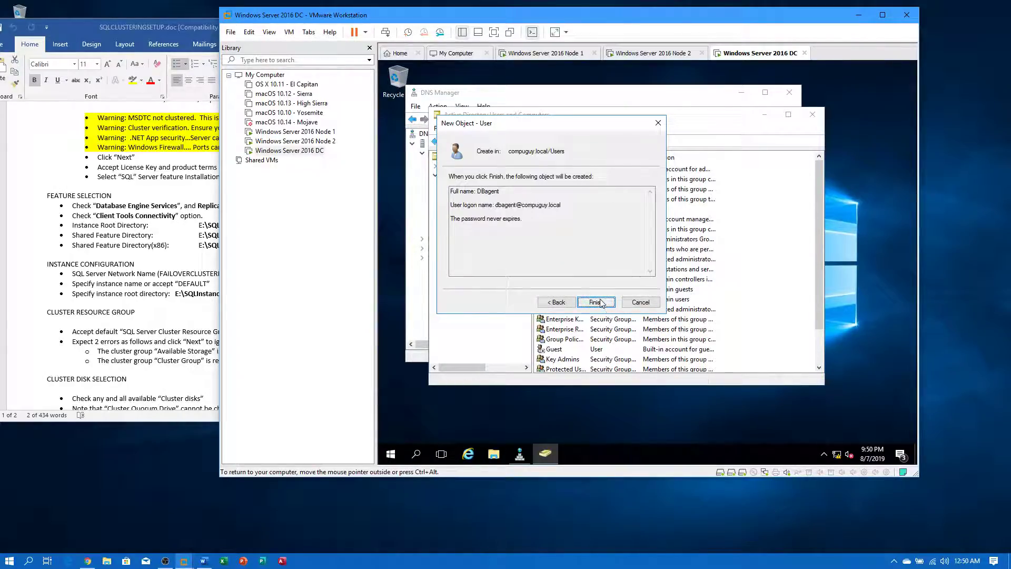
click(598, 303)
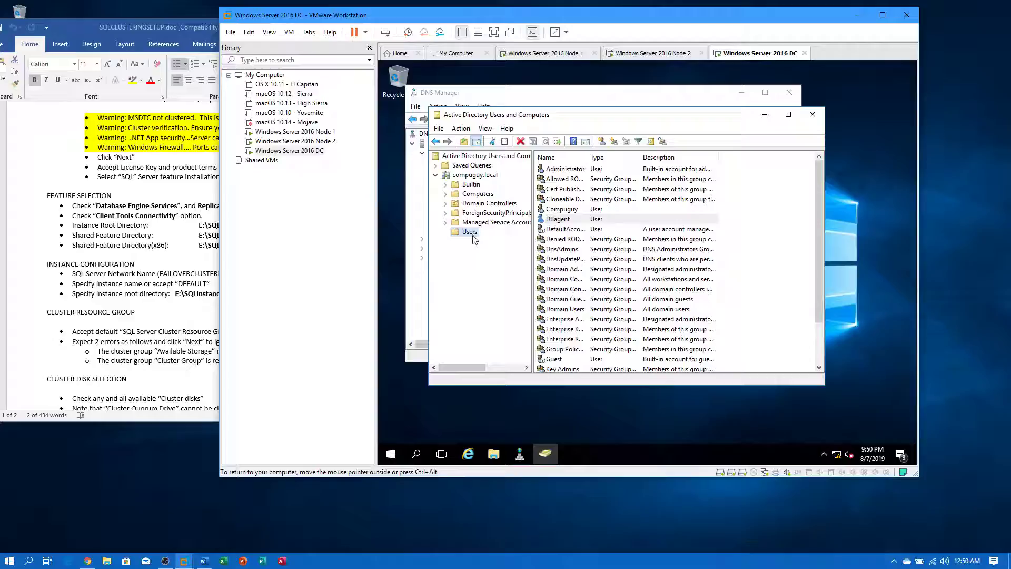
- Start a new user in the Users container with full name DBEngine and logon name dbengine
right_click(471, 233)
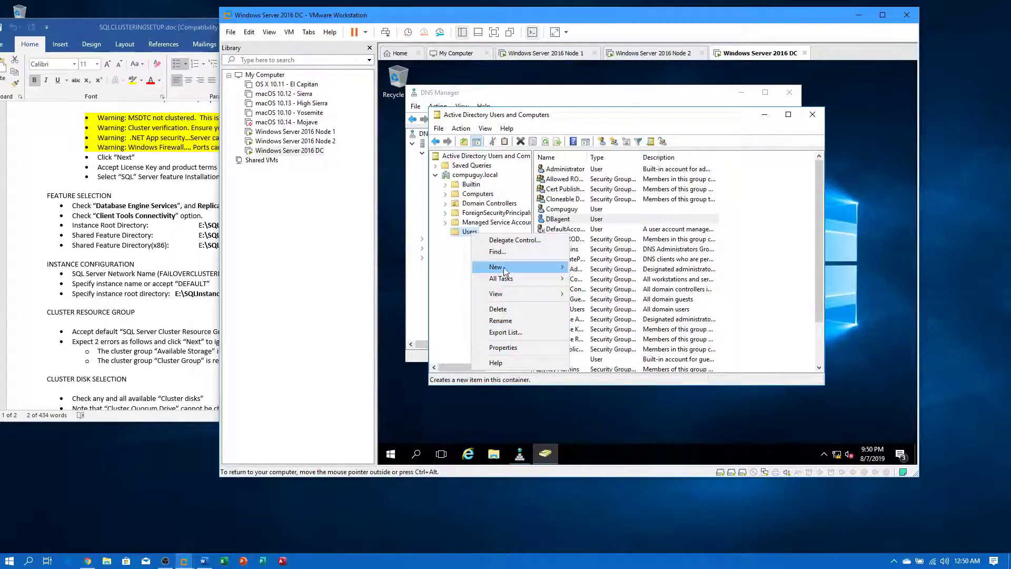
mouse_move(498, 267)
click(592, 383)
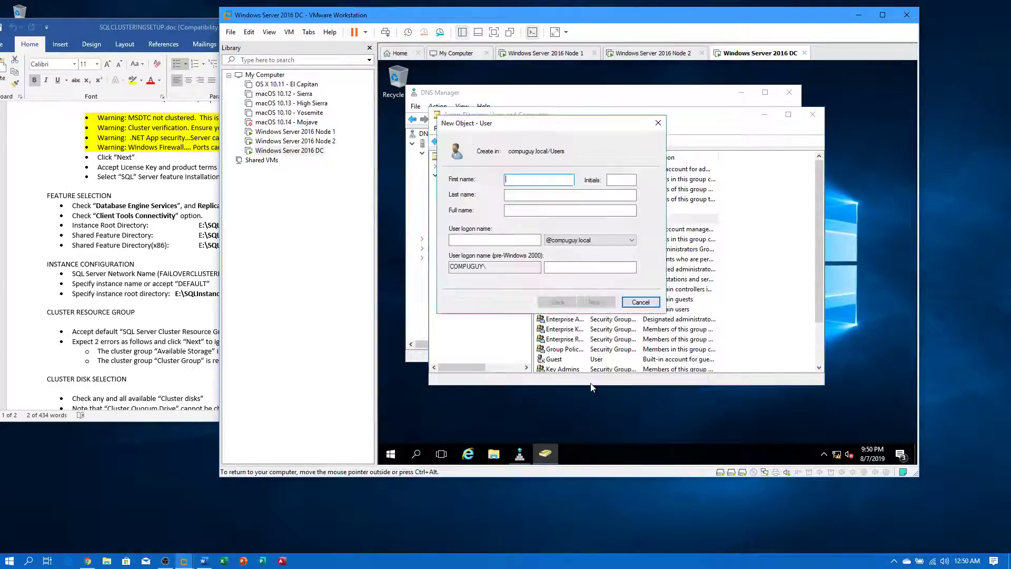
click(570, 210)
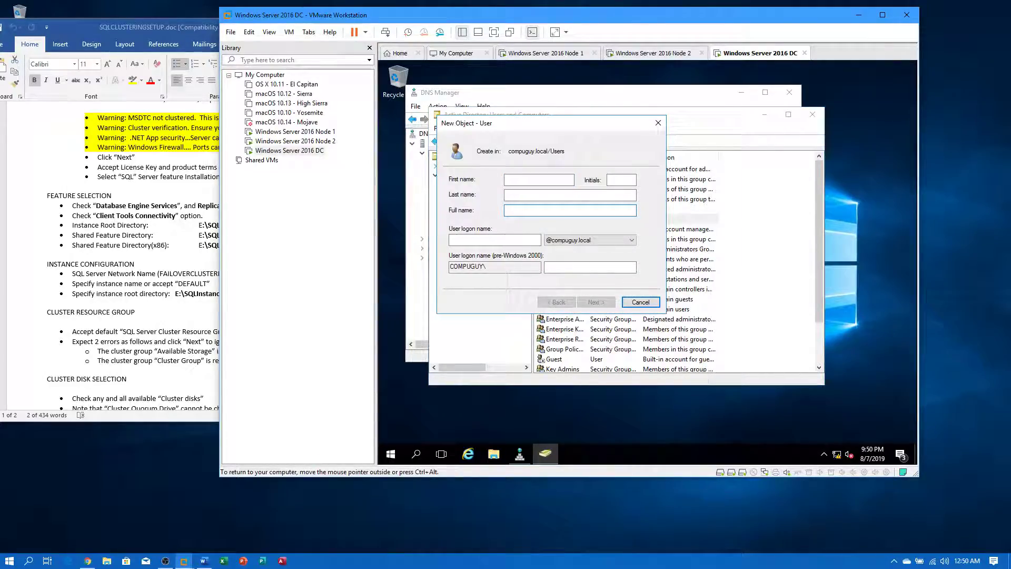
text(DBEngine)
key(Tab)
text(dbengine)
- Give DBEngine a password that never expires and needs no change at next logon, then finish
click(596, 302)
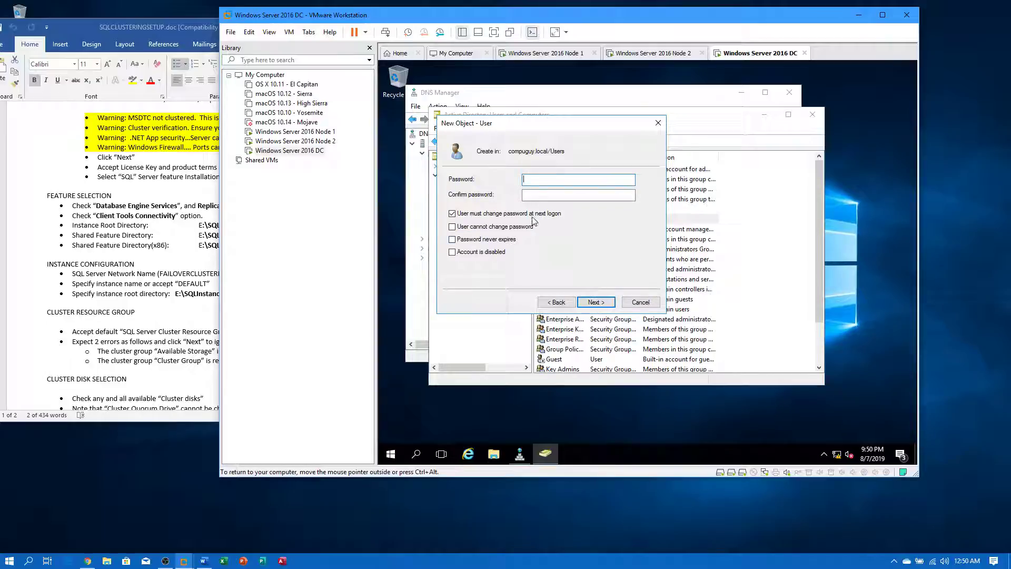
text(Pa$$w0rd)
key(Tab)
text(Pa$$w0rd)
click(452, 214)
click(452, 240)
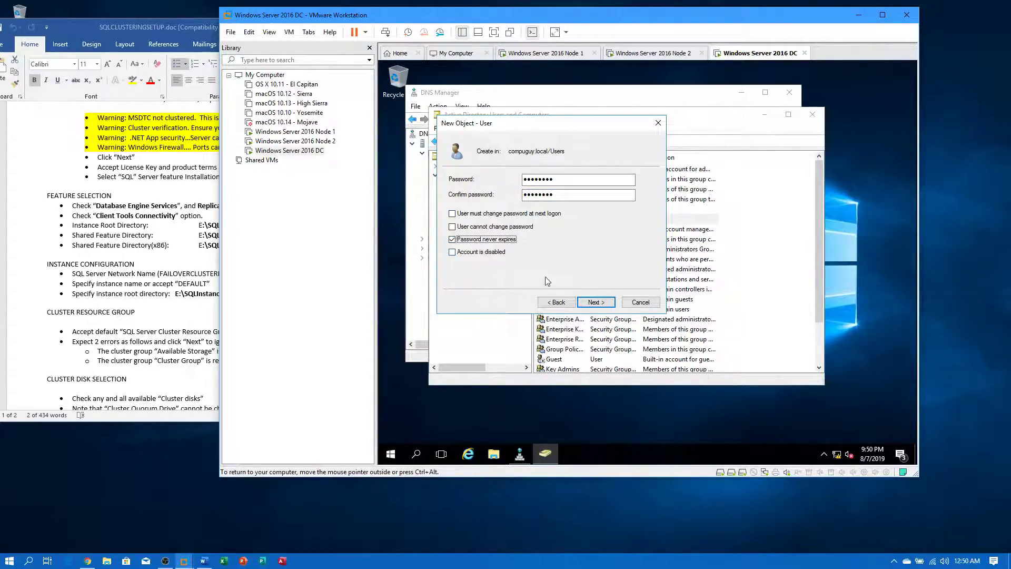
click(598, 303)
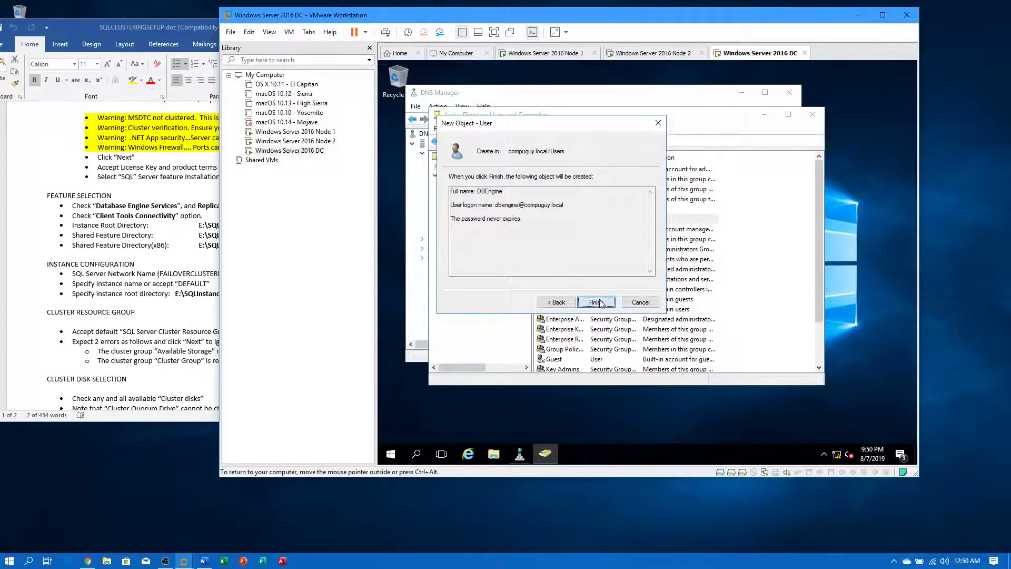
click(597, 303)
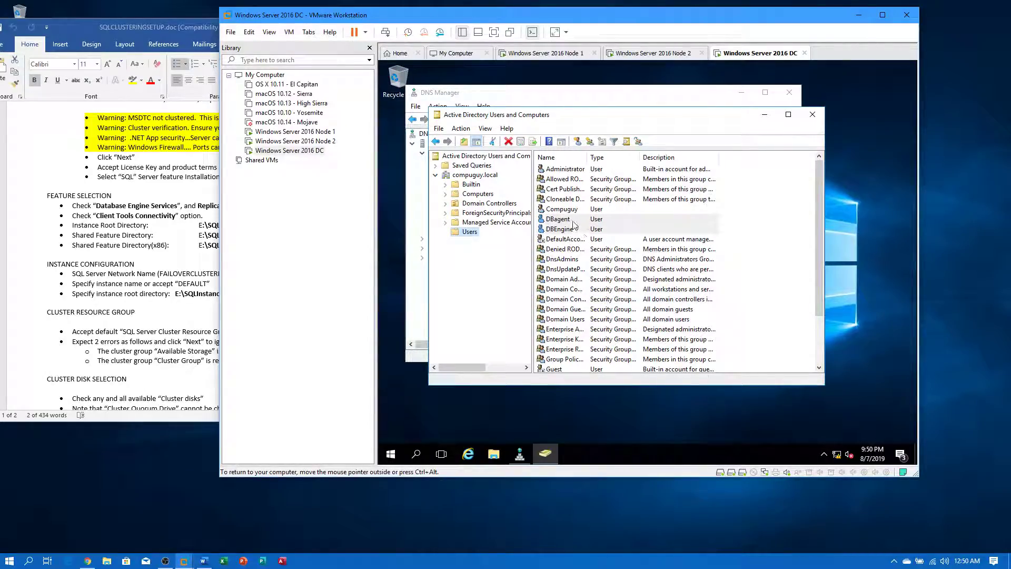
click(304, 136)
- On Node 1, set SQL Server Agent to run as COMPUGUY\dbagent and enter its password
double_click(303, 136)
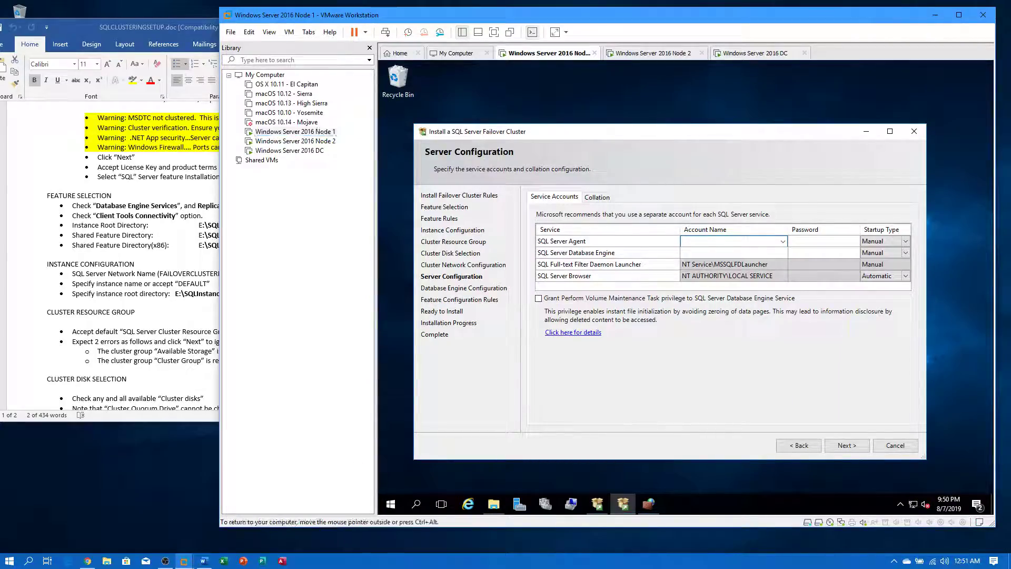
click(783, 241)
click(772, 252)
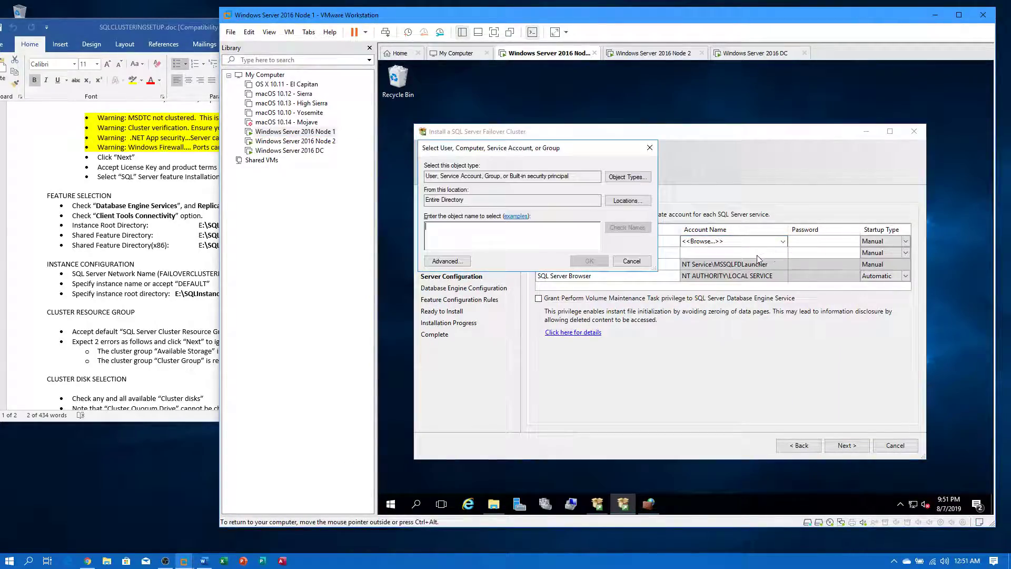
text(dbagent)
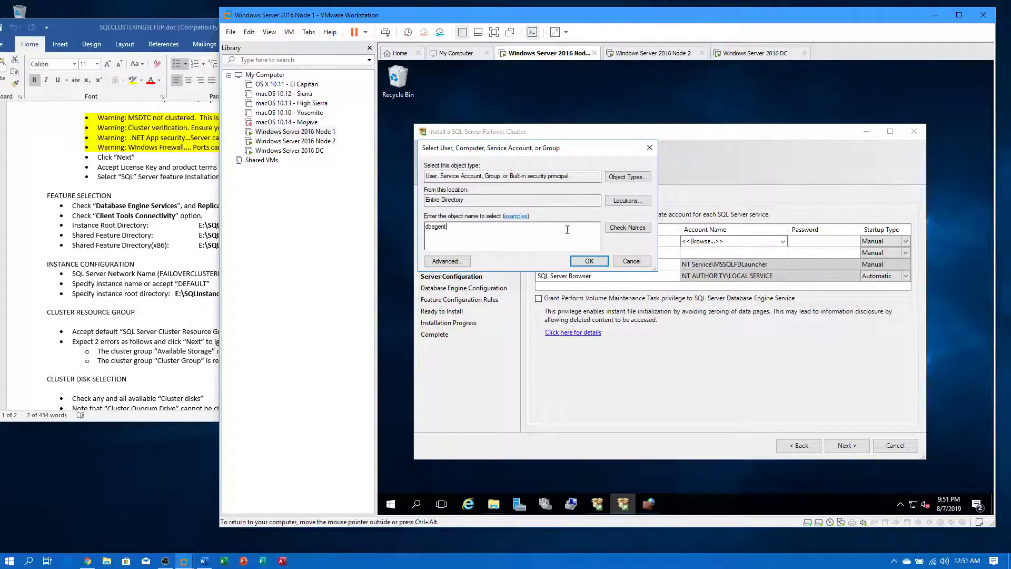
click(638, 225)
click(588, 262)
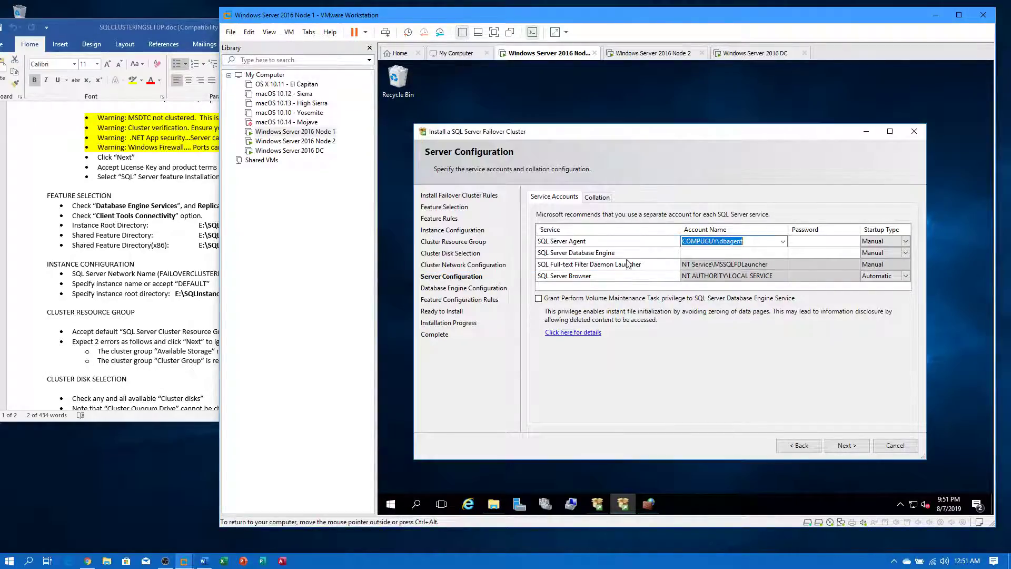
click(831, 242)
text(P@ss)
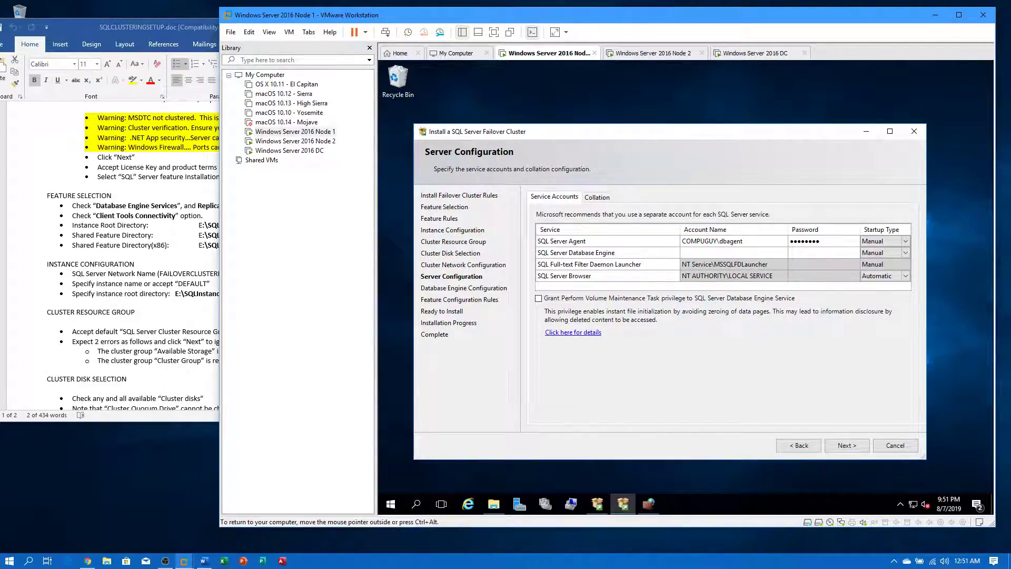
- Set the Database Engine to run as COMPUGUY\dbengine with its password, then continue setup
click(753, 254)
click(752, 254)
click(784, 252)
click(760, 264)
text(dbengine)
click(621, 232)
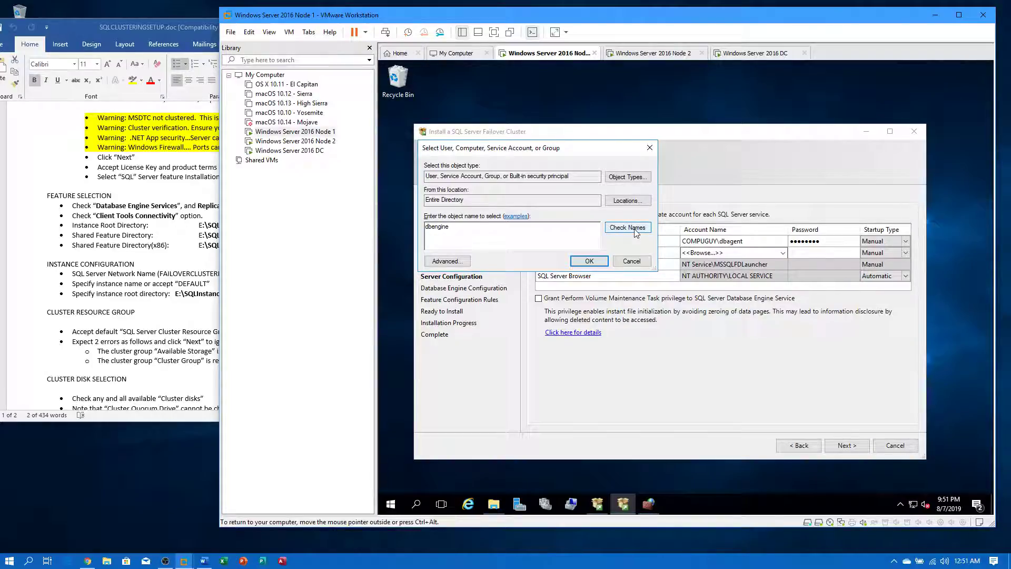
click(589, 261)
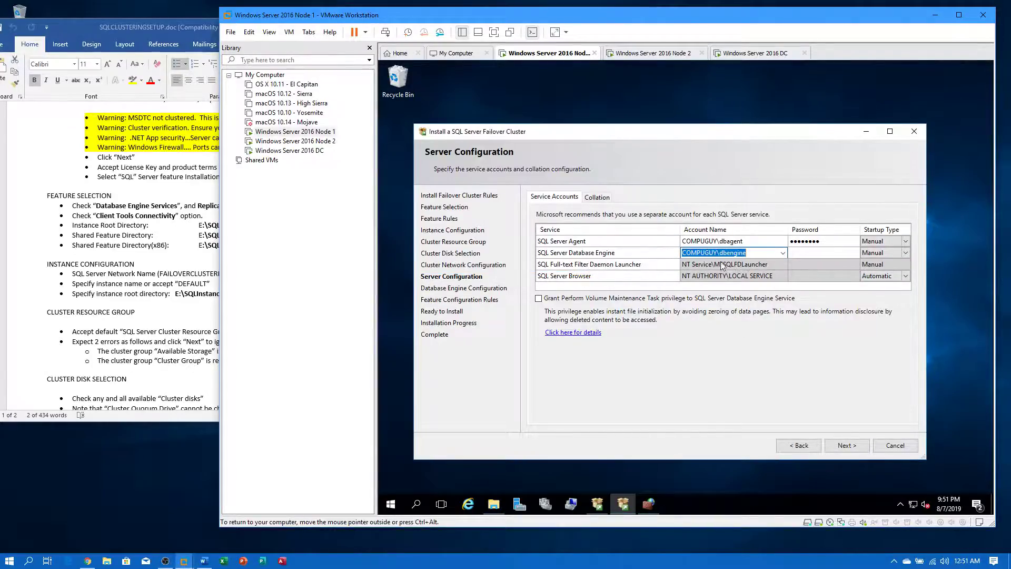
click(822, 253)
text(••)
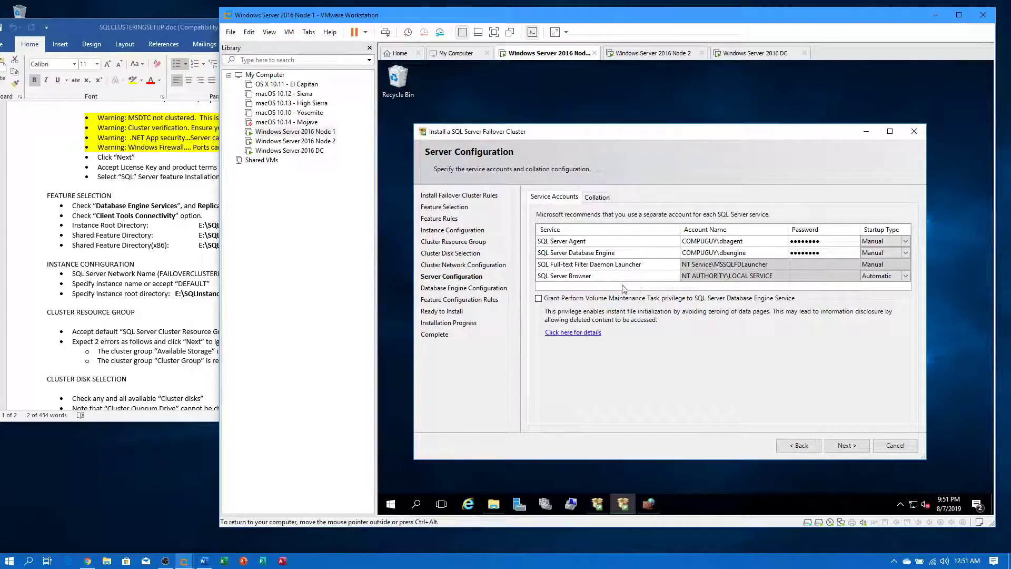
click(838, 445)
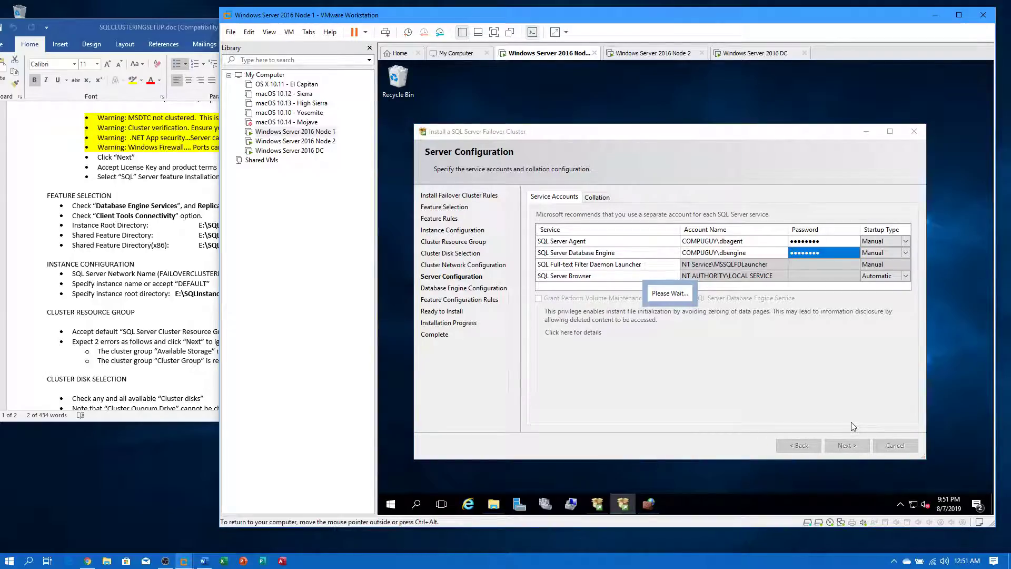
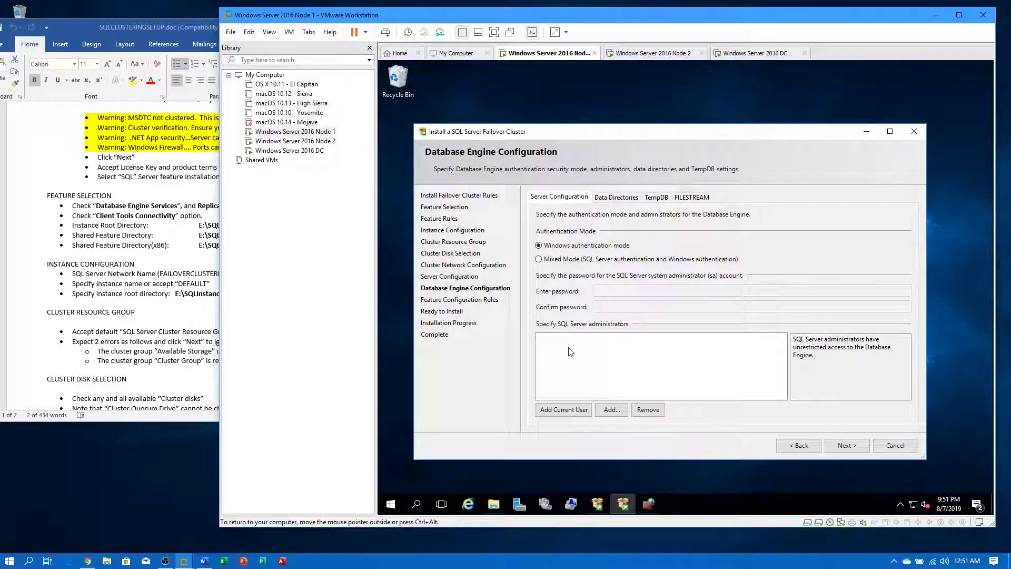
- Add the current user as SQL administrator and enable Mixed Mode with the sa password entered and confirmed
click(568, 411)
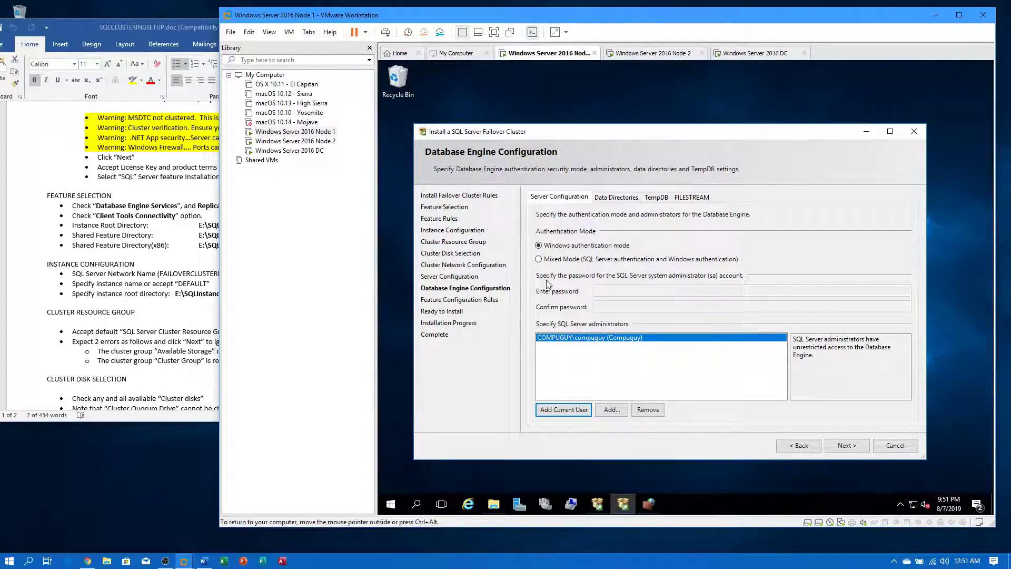
click(539, 259)
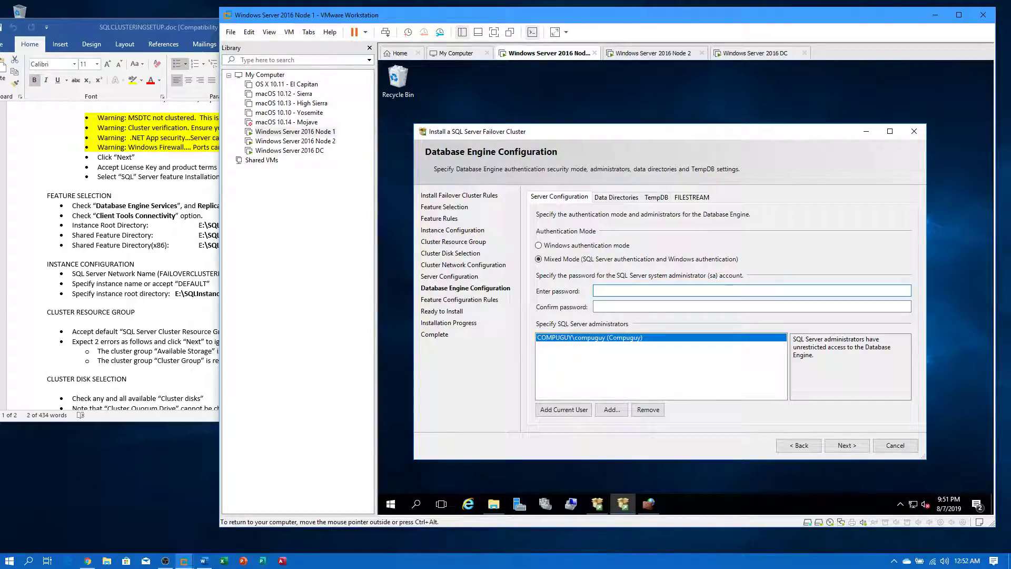
key(Tab)
text(••••••••)
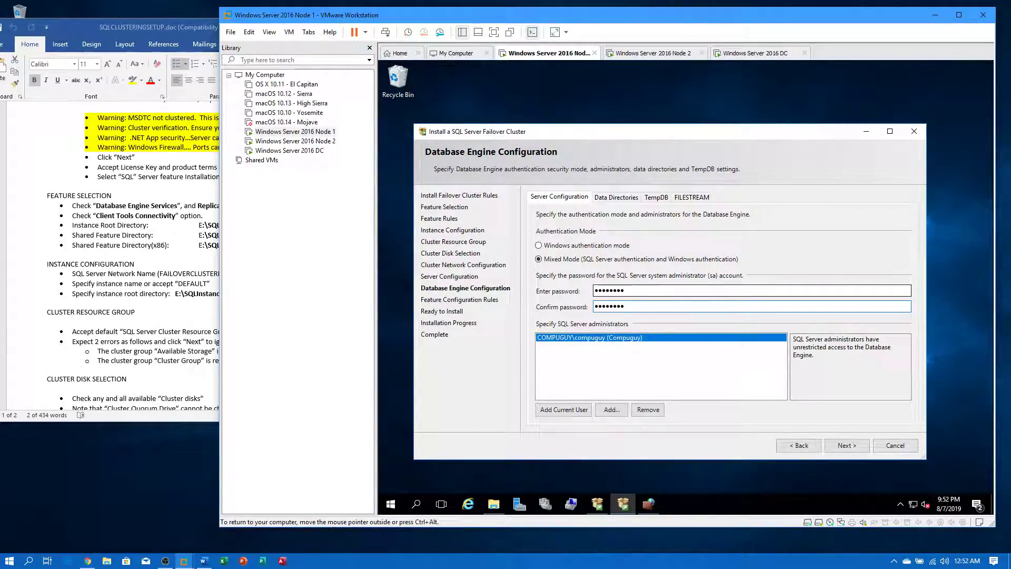
click(847, 445)
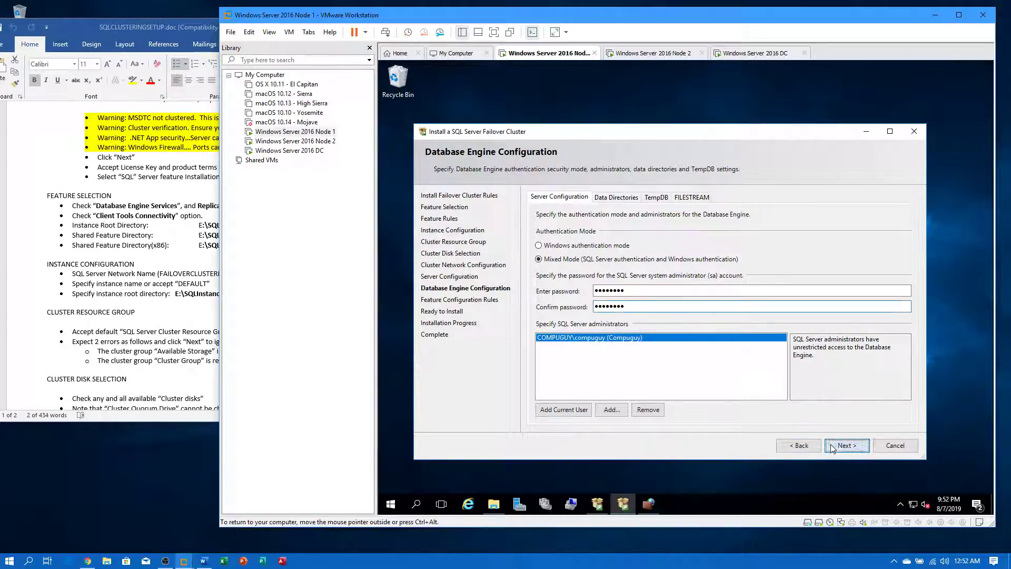
- Set the SQL data root directory to K:\DATA\SQLdb
click(618, 197)
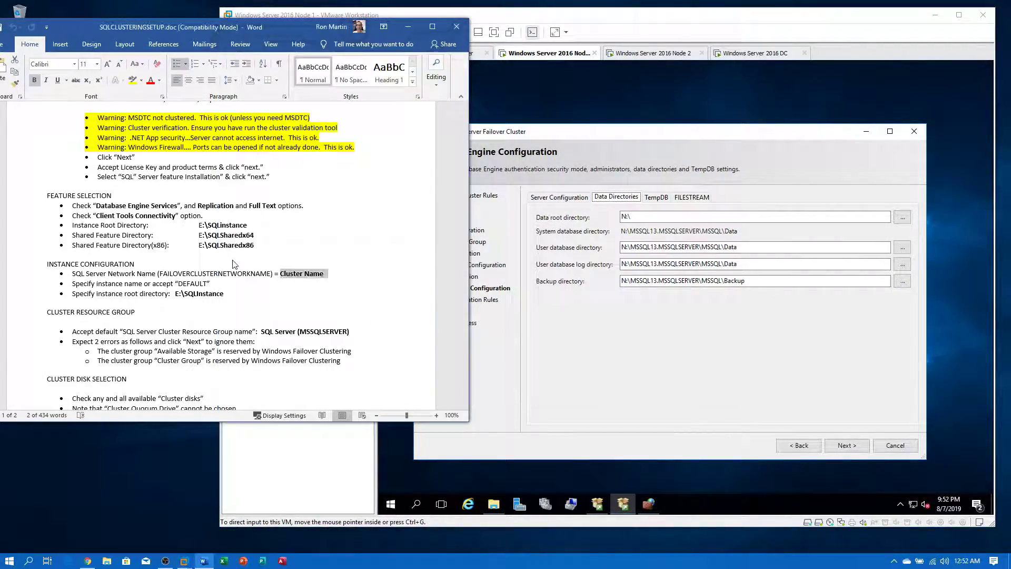
scroll(236, 264, down, 8)
scroll(244, 258, down, 8)
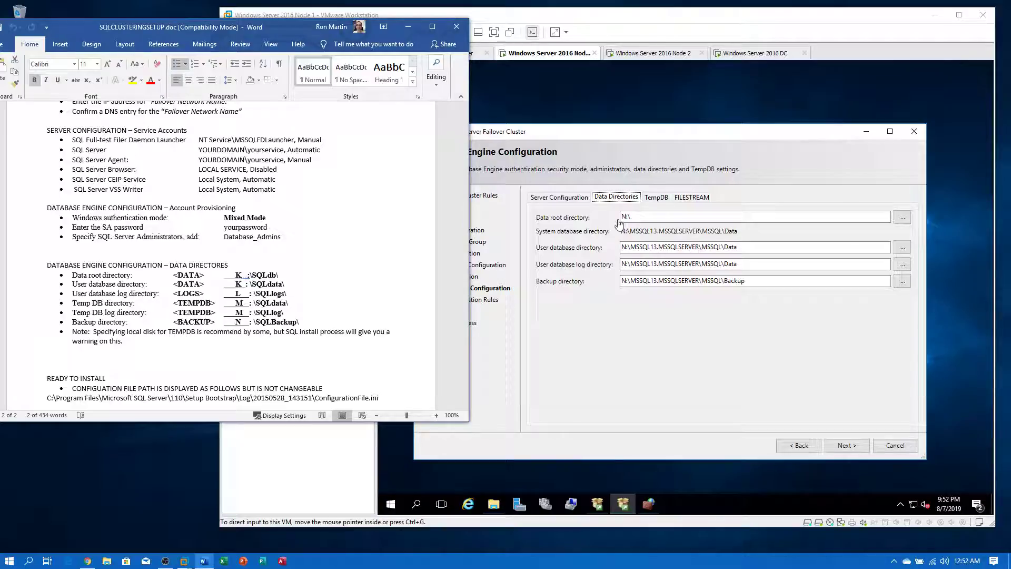
click(903, 218)
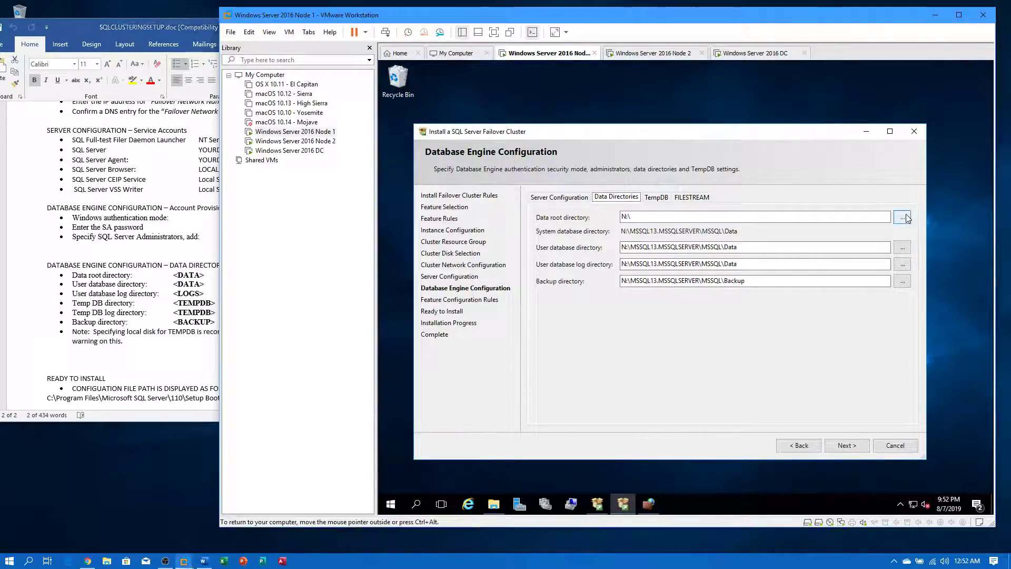
click(669, 297)
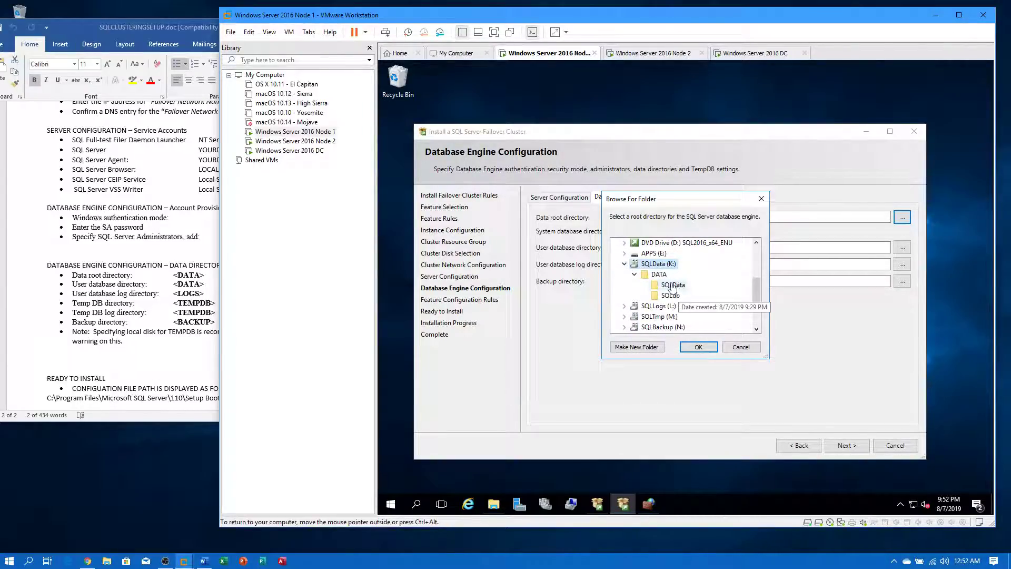
click(669, 296)
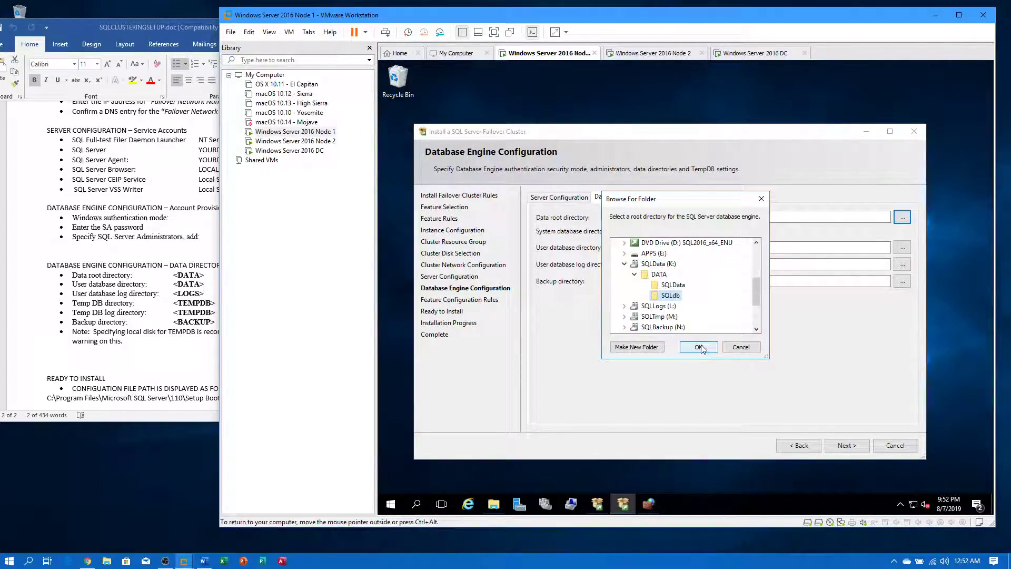
click(699, 347)
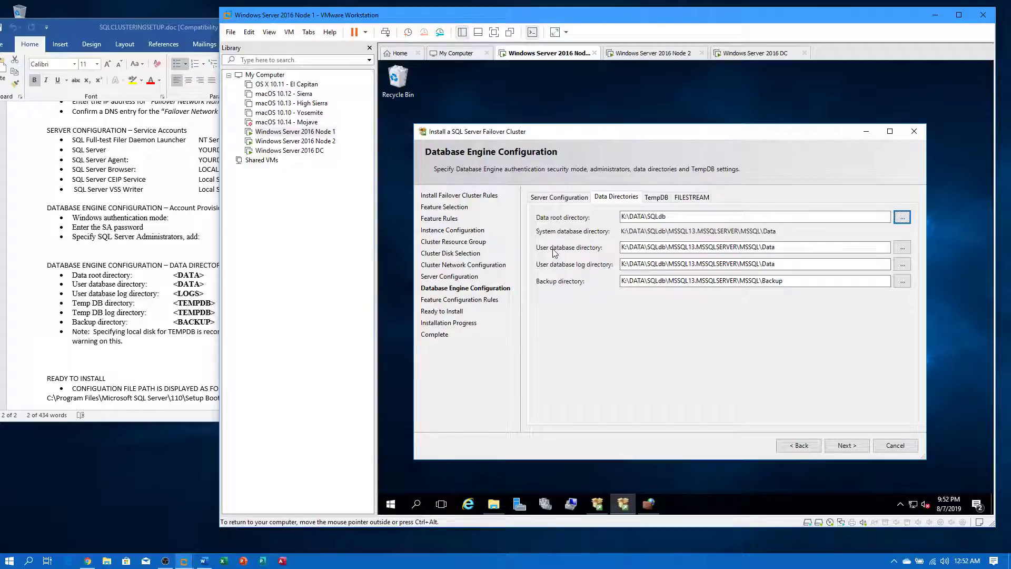
click(196, 288)
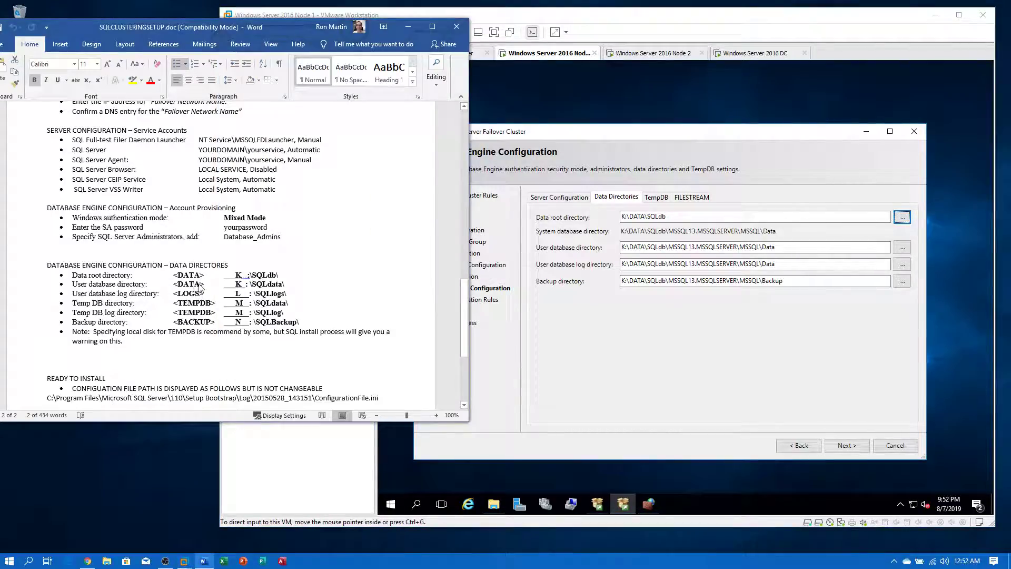
- Set the user database directory to K:\DATA\SQLData
click(902, 249)
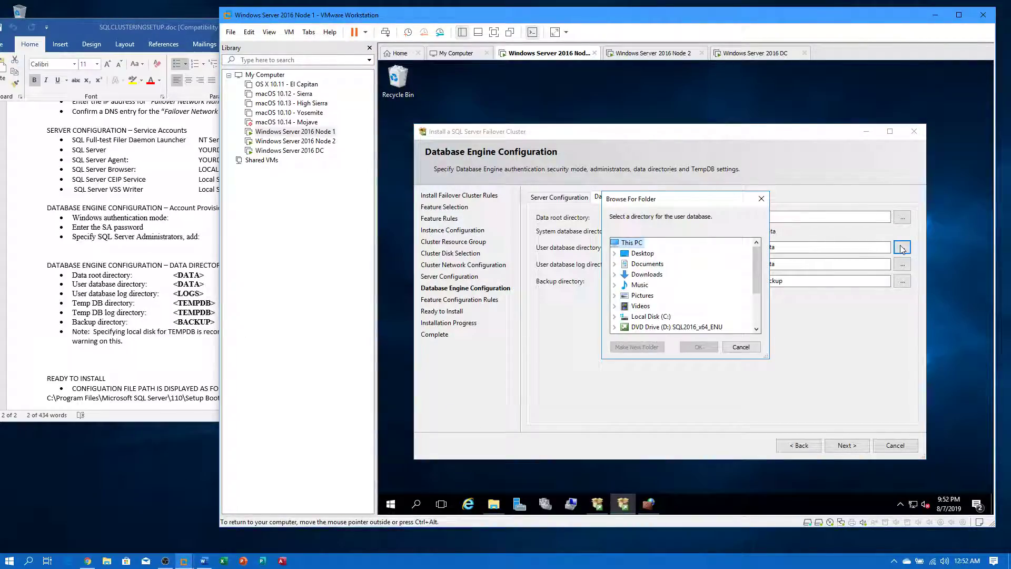
scroll(722, 301, down, 3)
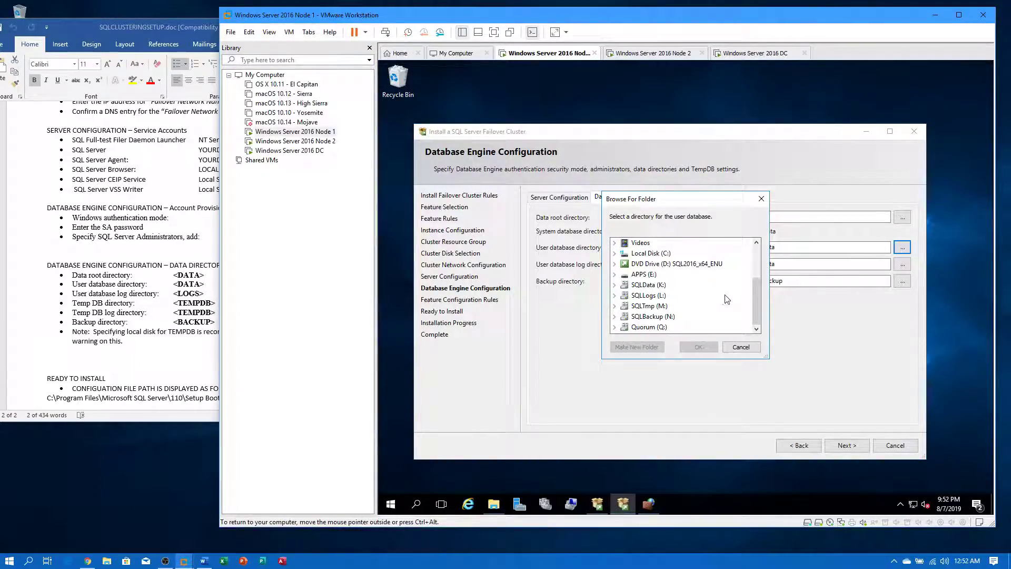
click(665, 295)
scroll(670, 305, down, 1)
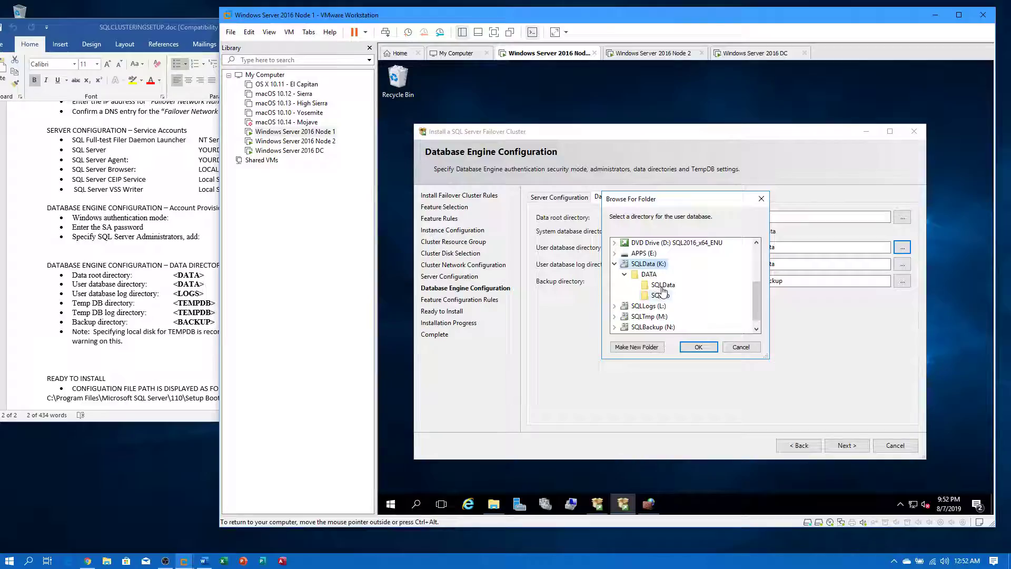
click(663, 285)
click(699, 346)
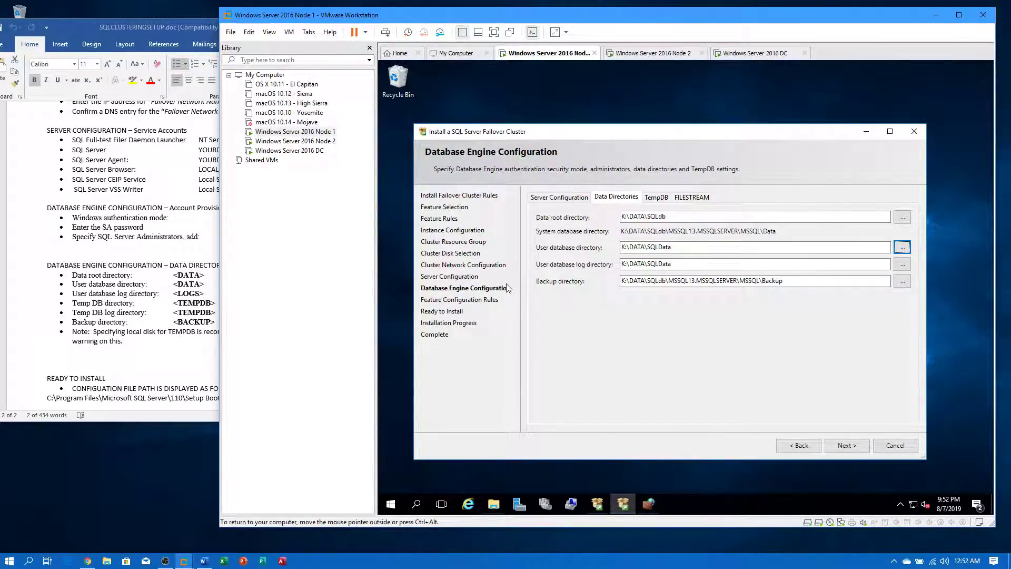
click(193, 298)
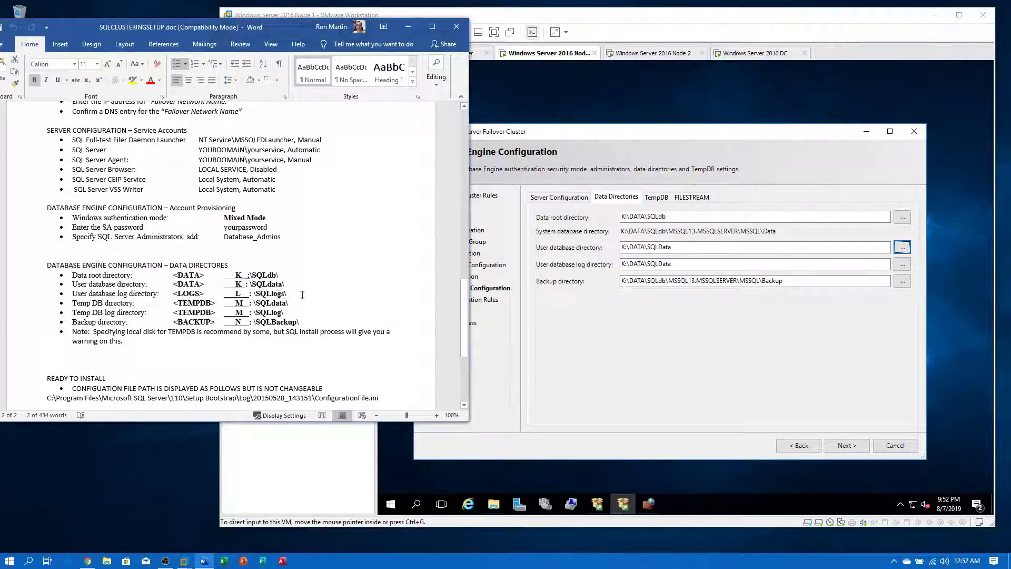
- Set the user database log directory to L:\LOGS\SQLLogs
click(903, 264)
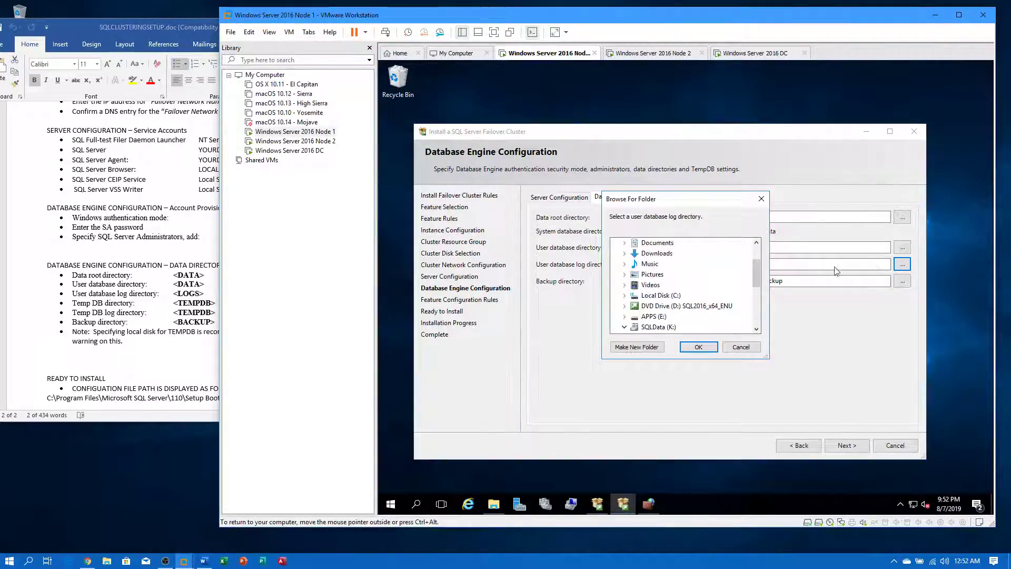
scroll(665, 303, down, 2)
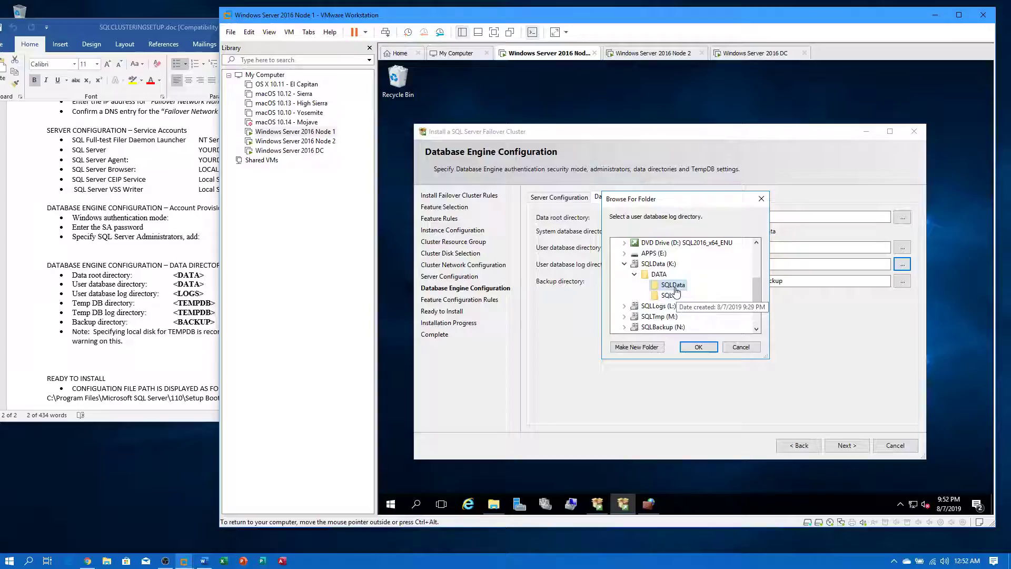
click(658, 306)
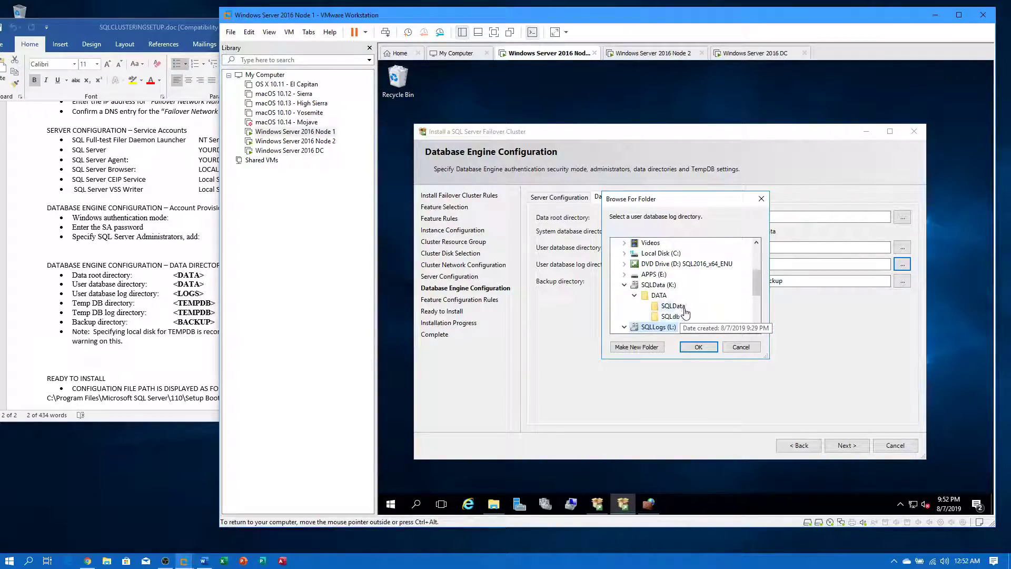
scroll(684, 301, down, 2)
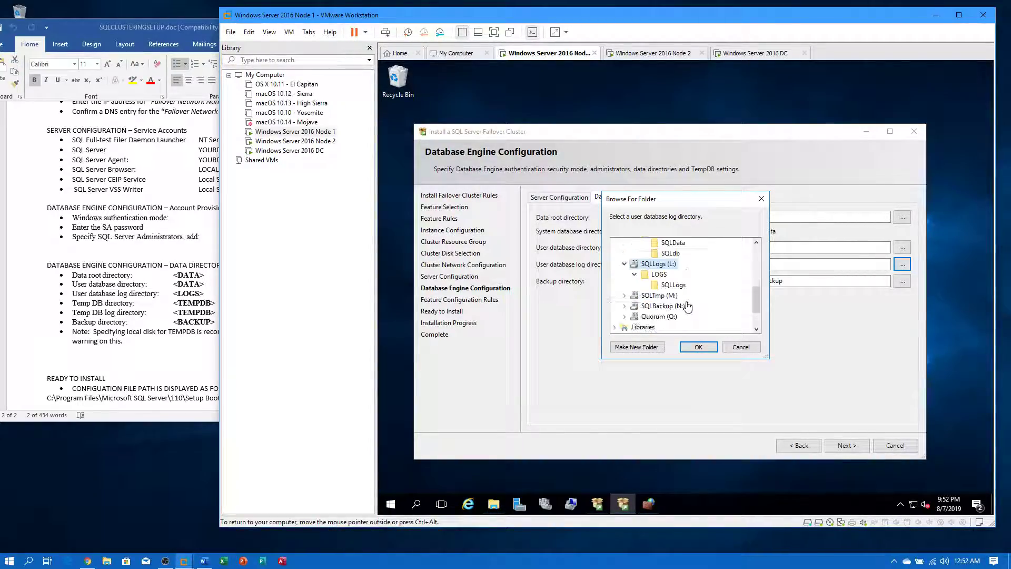
click(673, 285)
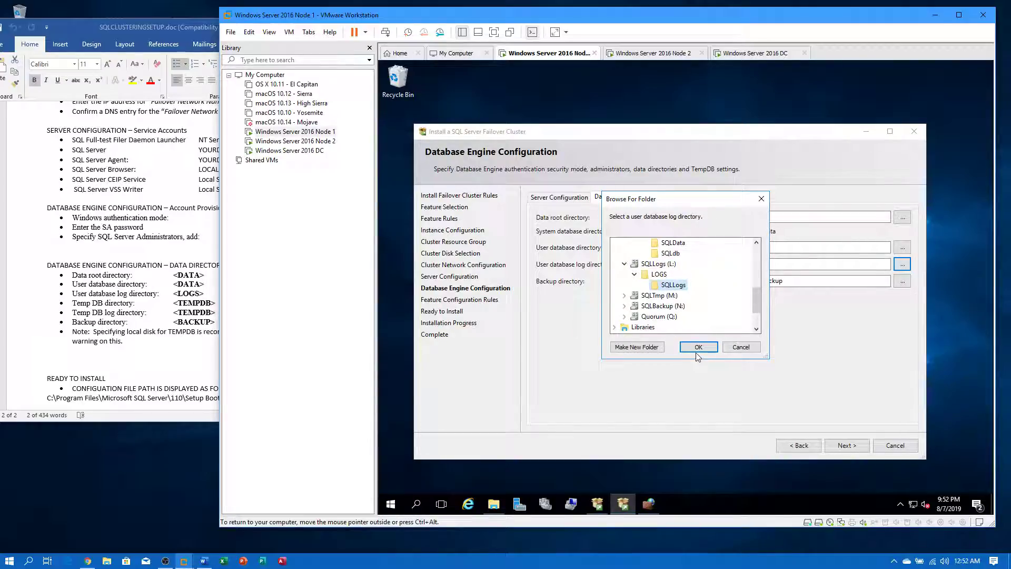
click(698, 347)
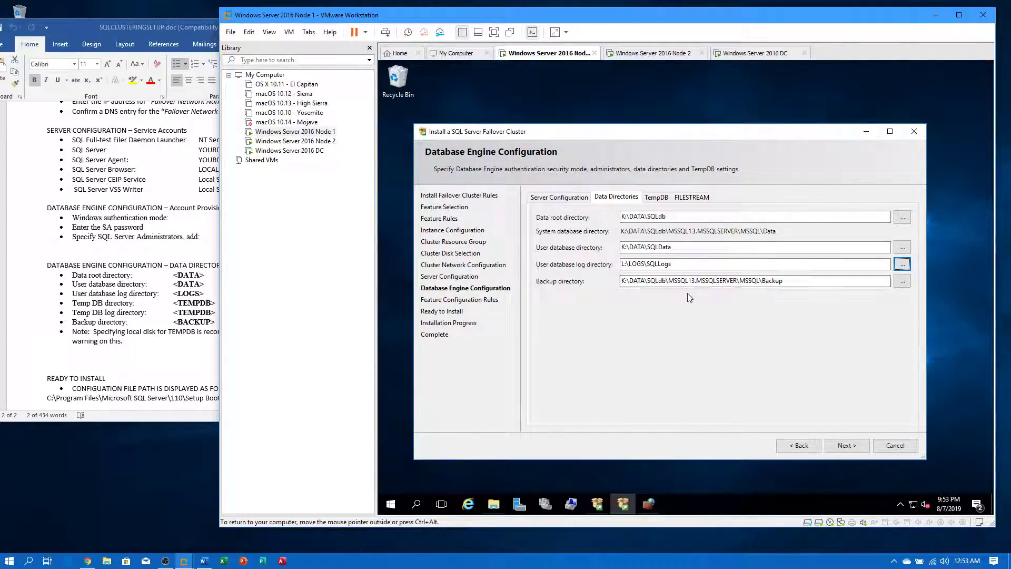
- Set the backup directory to N:\Backup\SQLBackup
click(902, 280)
scroll(693, 298, down, 1)
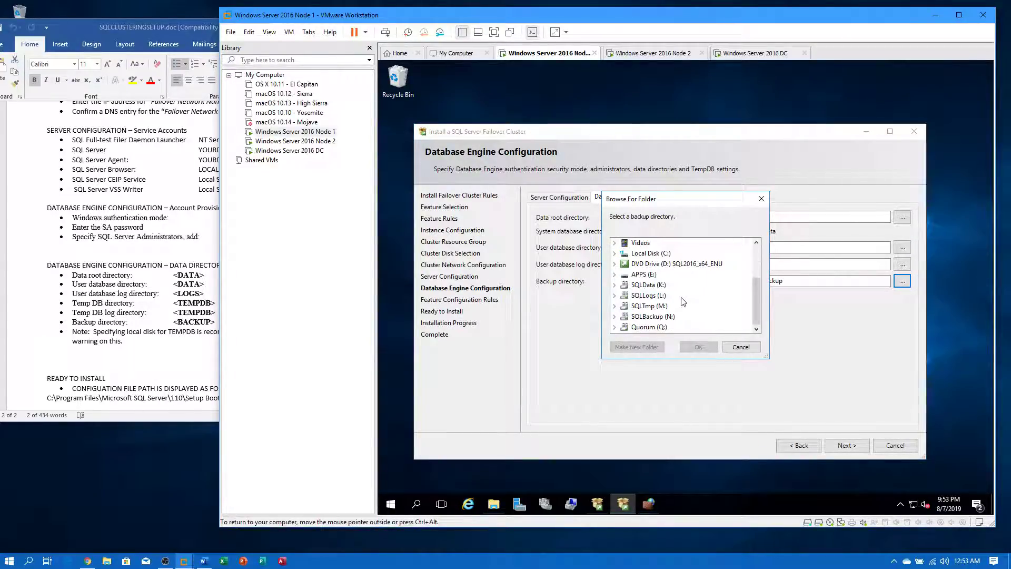
double_click(664, 318)
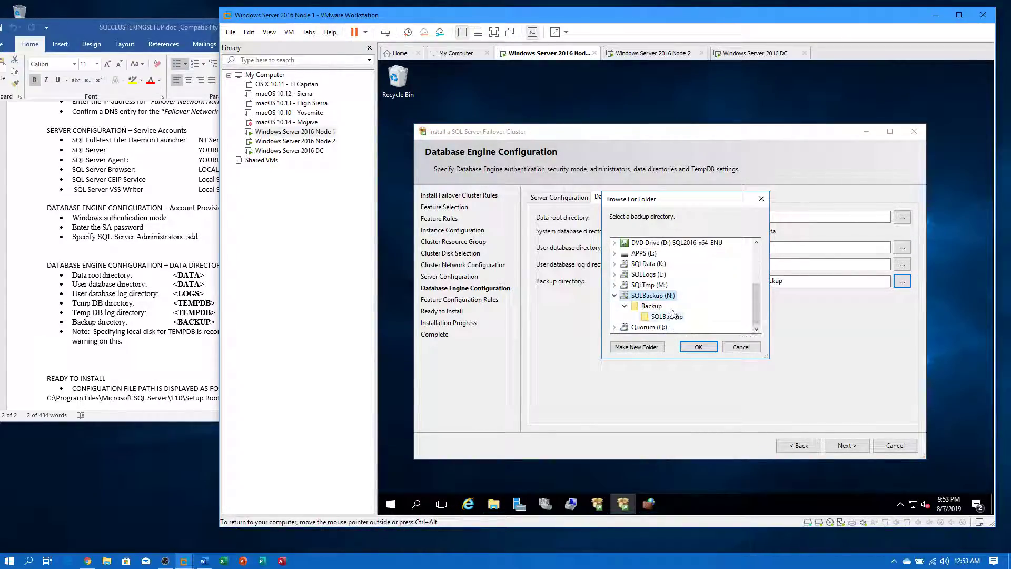
click(666, 316)
click(685, 346)
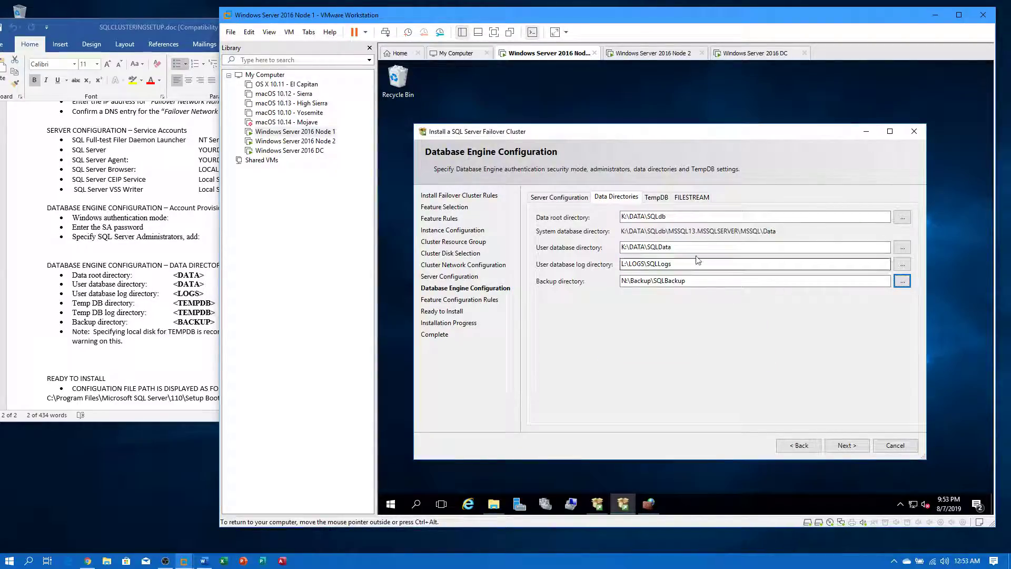
click(657, 196)
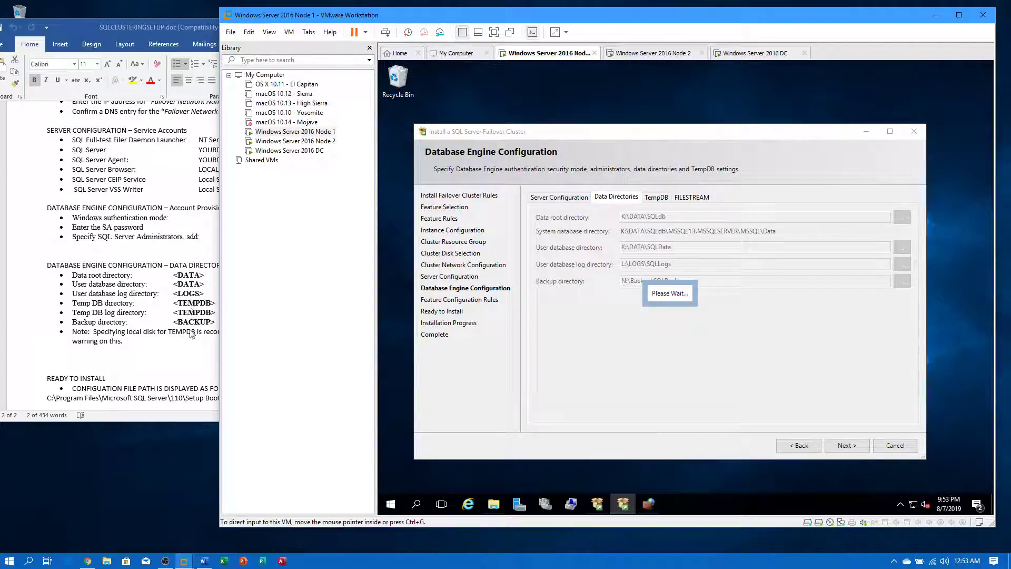
- Add M:\TEMPDB\SQLData as a TempDB data directory and remove the old K:\DATA entry
click(193, 348)
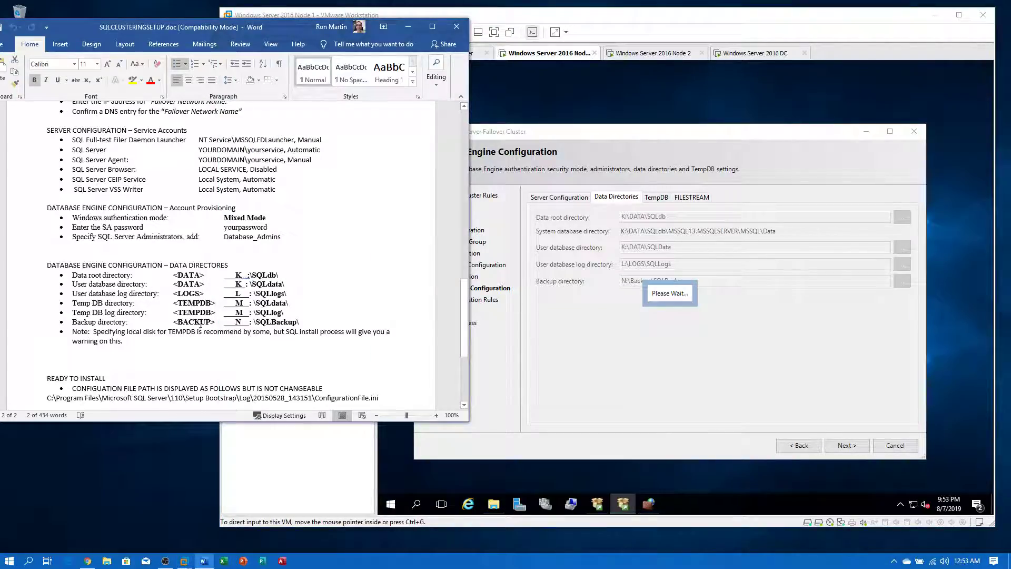
double_click(271, 303)
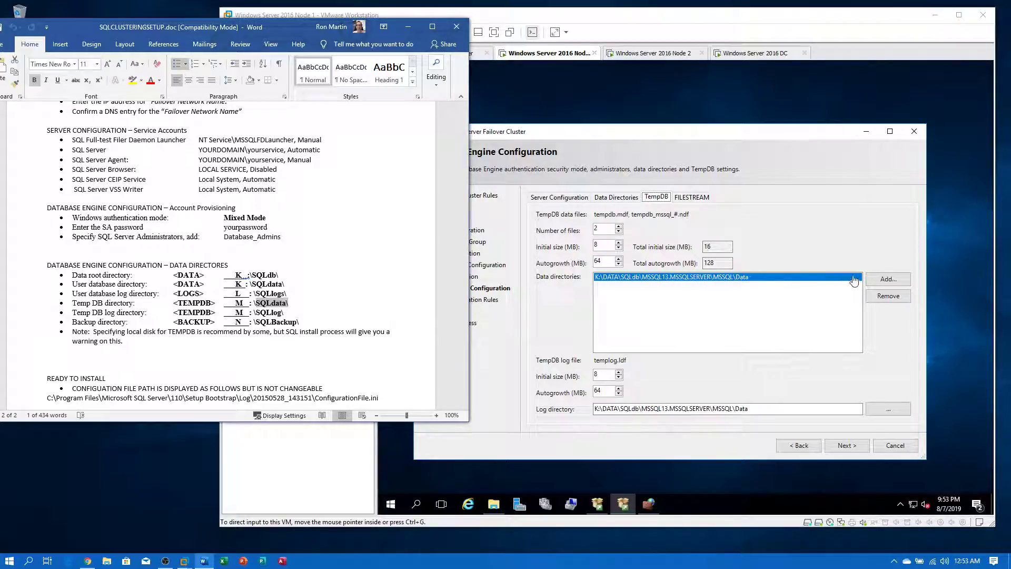
click(886, 279)
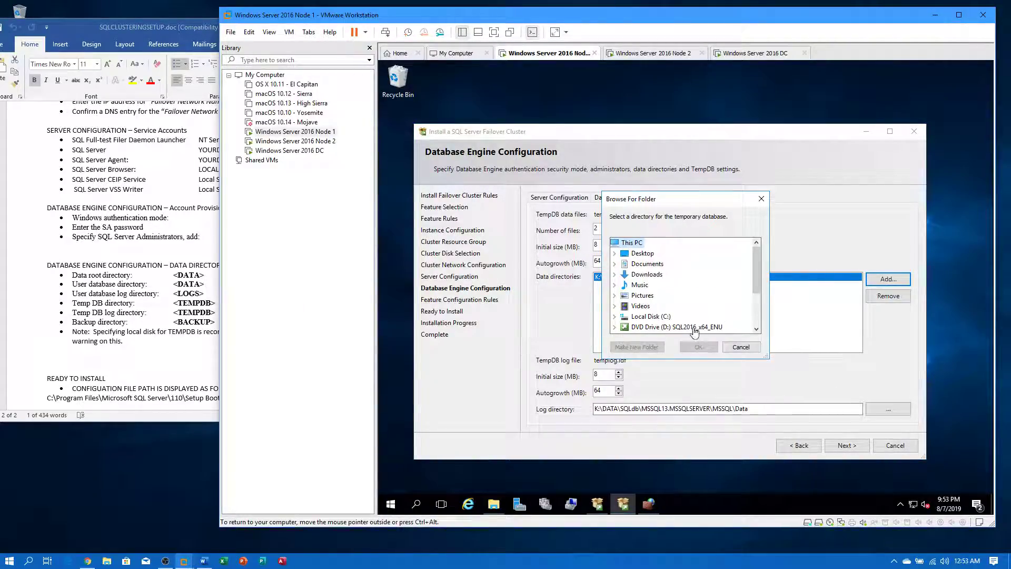
scroll(693, 326, down, 2)
double_click(667, 309)
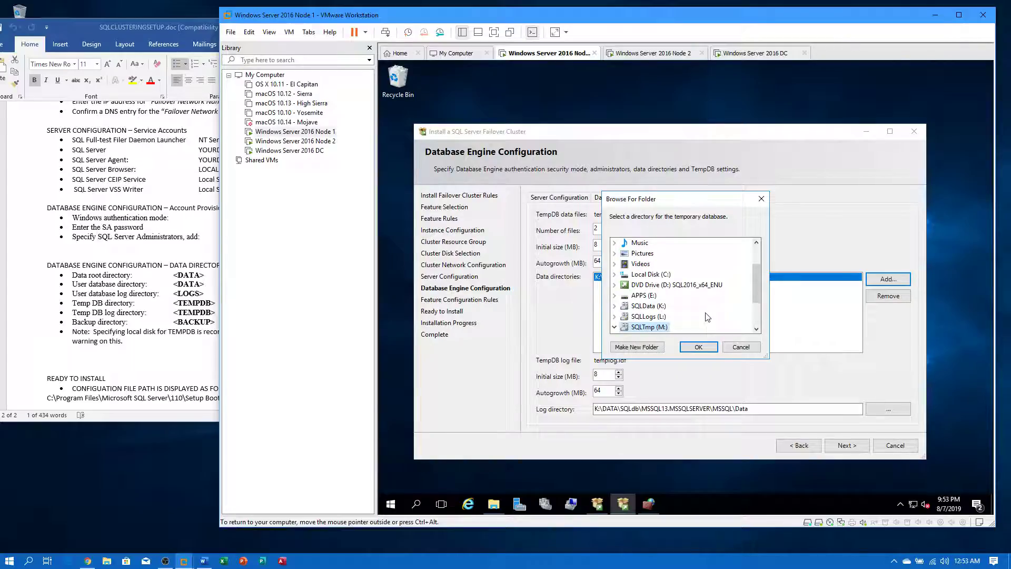
click(662, 295)
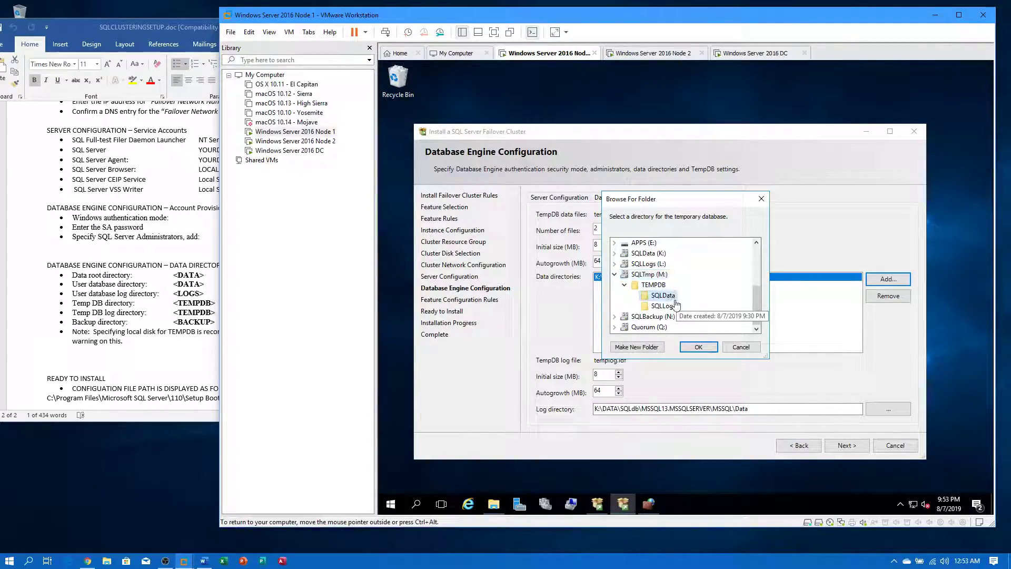
click(699, 347)
click(889, 296)
- Set the TempDB log directory to M:\TEMPDB\SQLLog
click(872, 409)
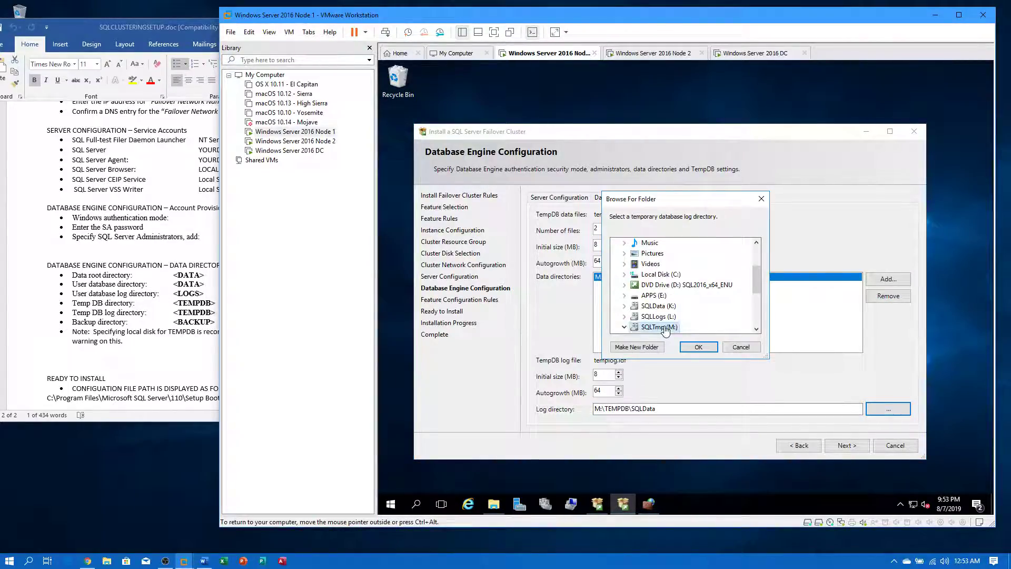
click(672, 327)
click(698, 347)
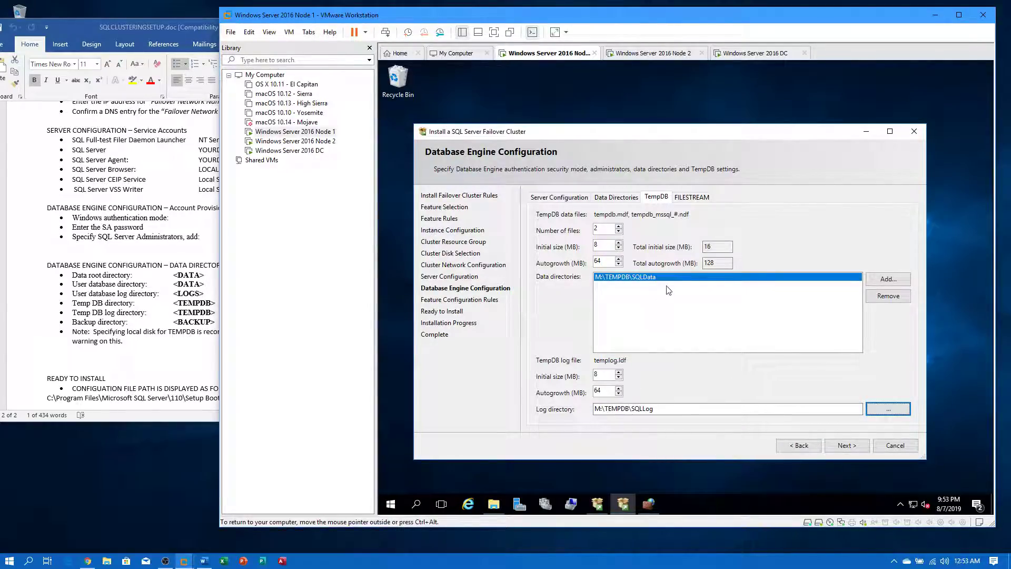
click(615, 198)
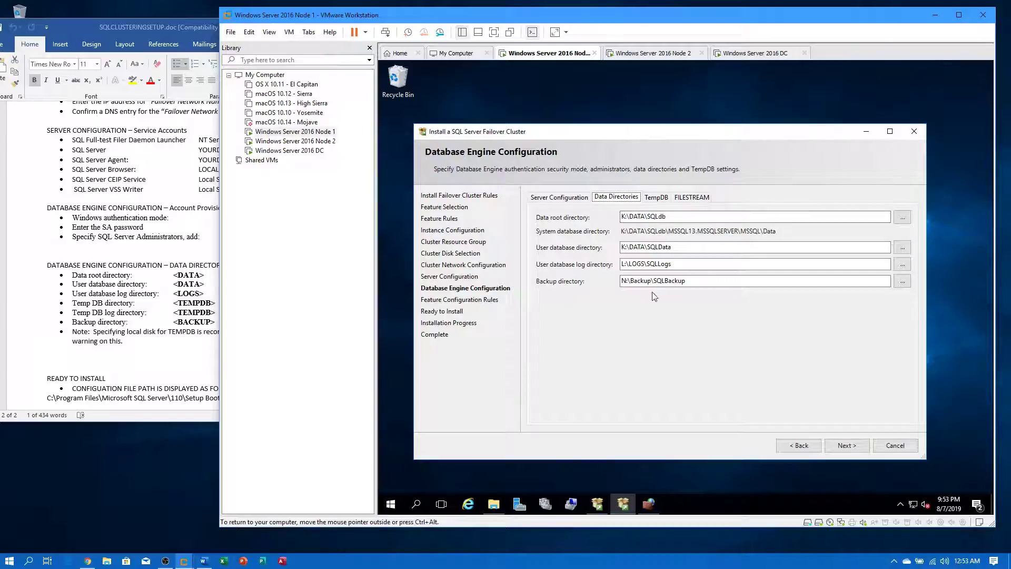
- Advance setup and confirm the K:\DATA\SQLData and K:\DATA\SQLdb folders are empty in File Explorer
click(837, 445)
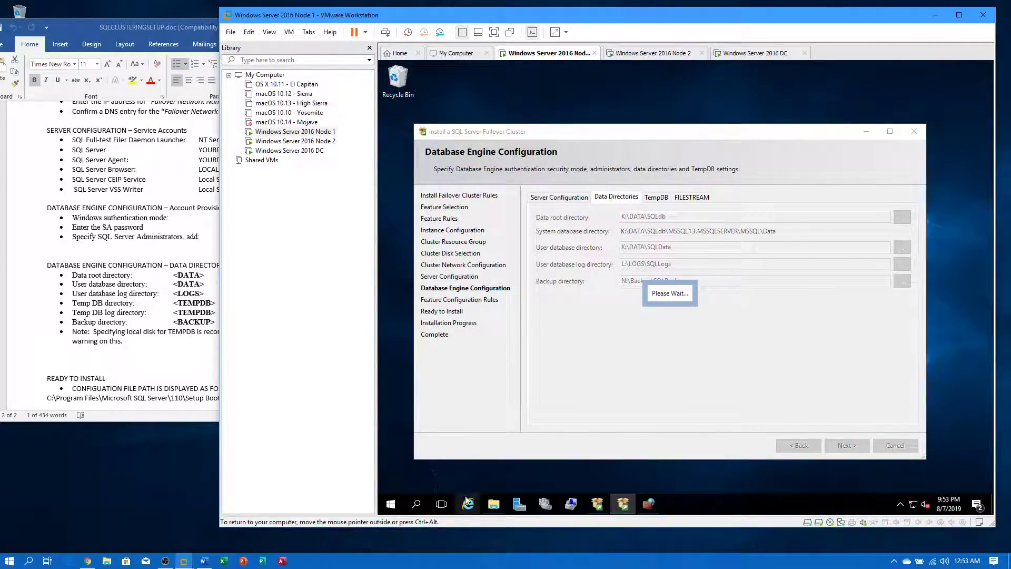
click(495, 505)
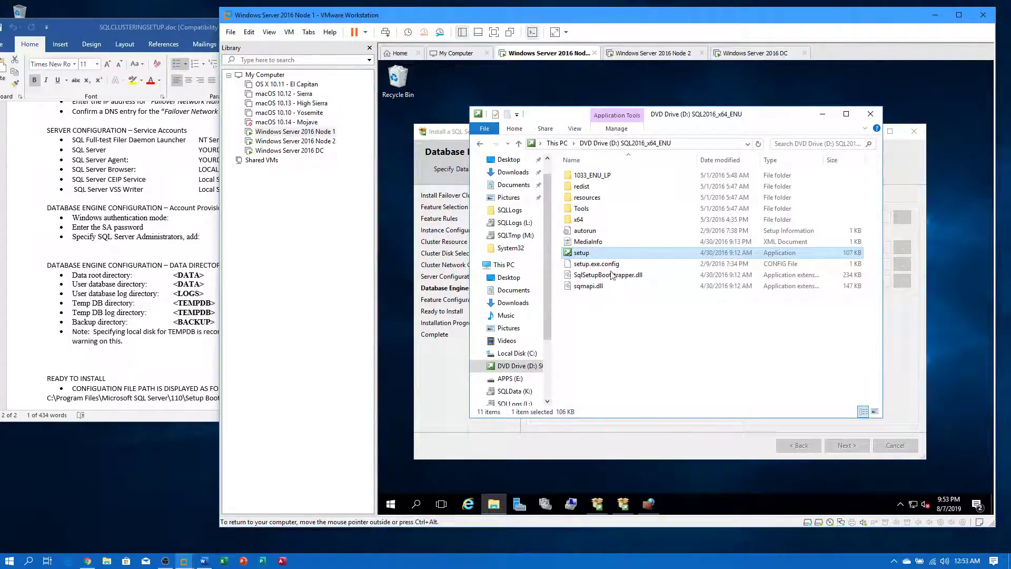
click(513, 391)
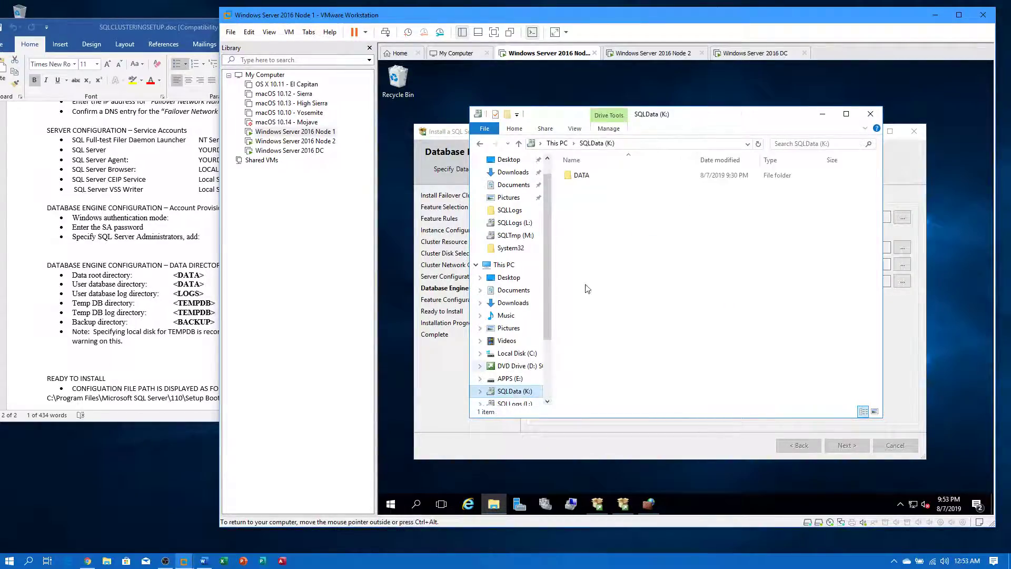
double_click(582, 176)
click(589, 175)
double_click(590, 174)
click(515, 391)
double_click(584, 176)
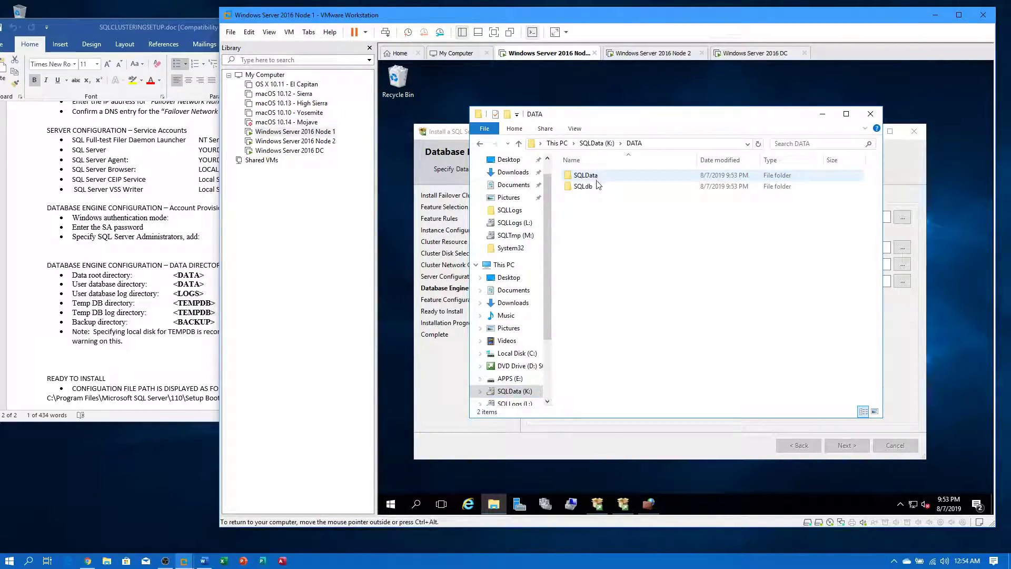
double_click(595, 188)
click(597, 143)
- Confirm the SQLInstance and SQLSharedx64 folders on APPS (E:) are empty, then return to setup
click(557, 143)
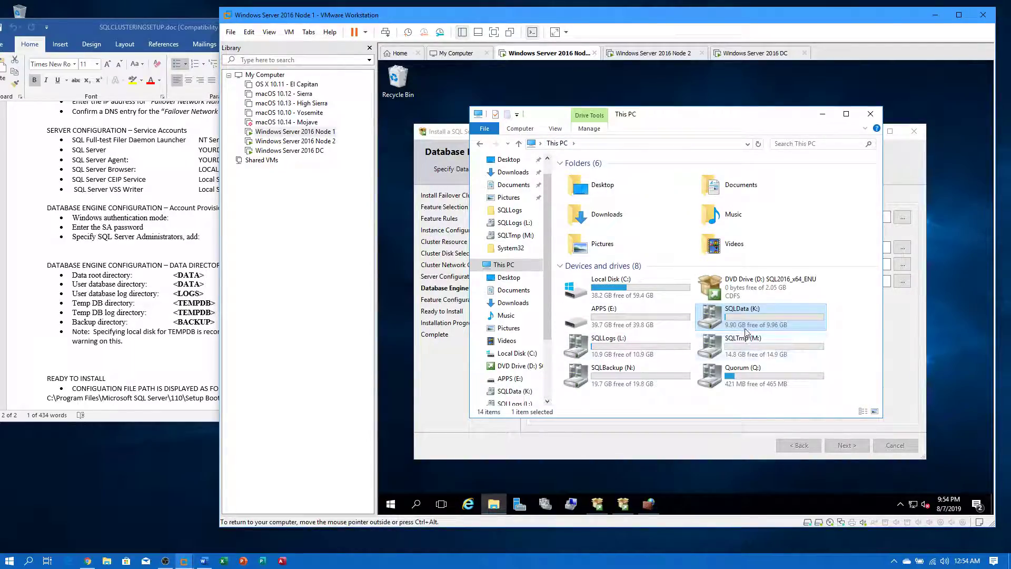
double_click(637, 317)
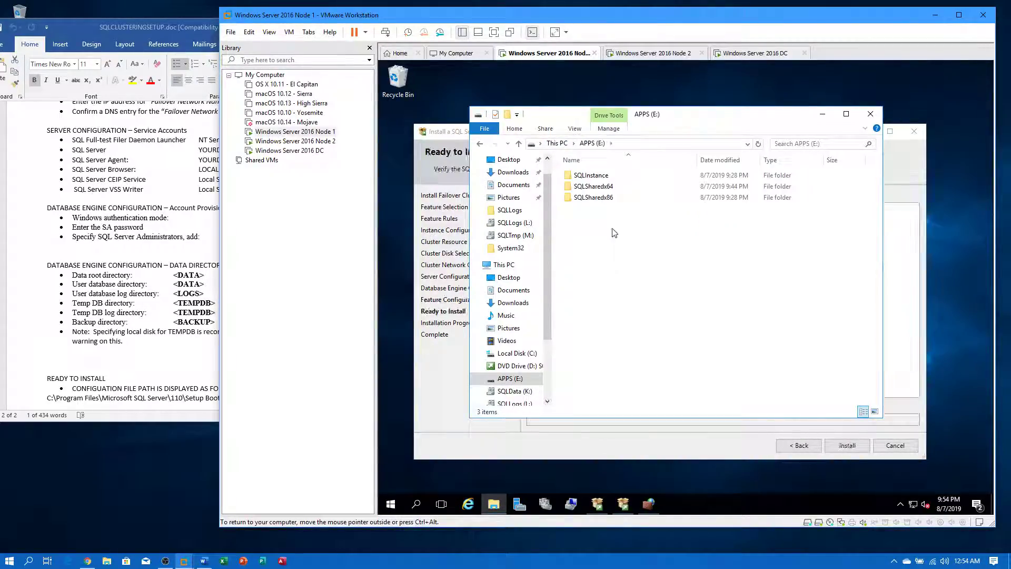
double_click(594, 182)
click(594, 144)
double_click(587, 183)
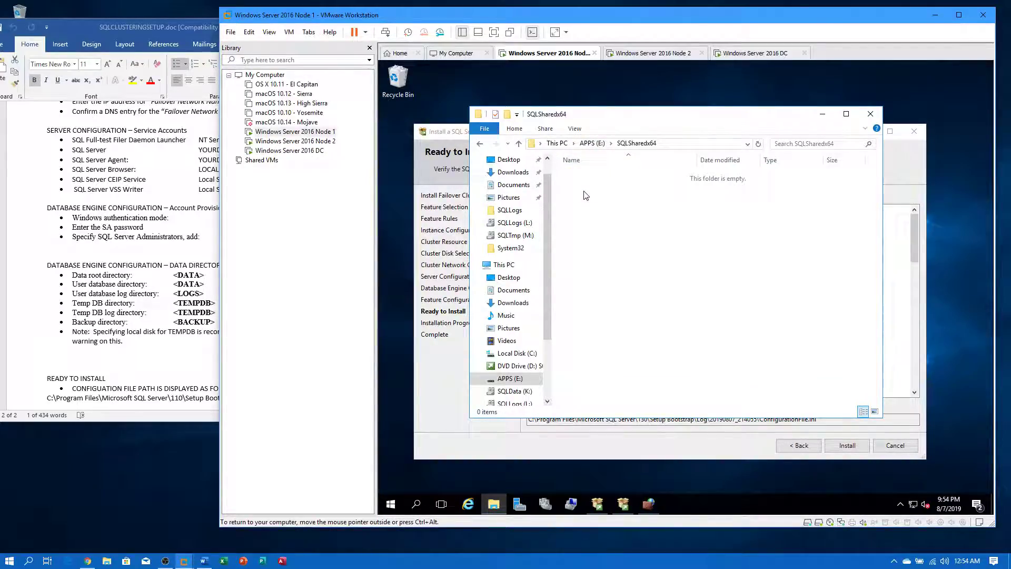
click(594, 144)
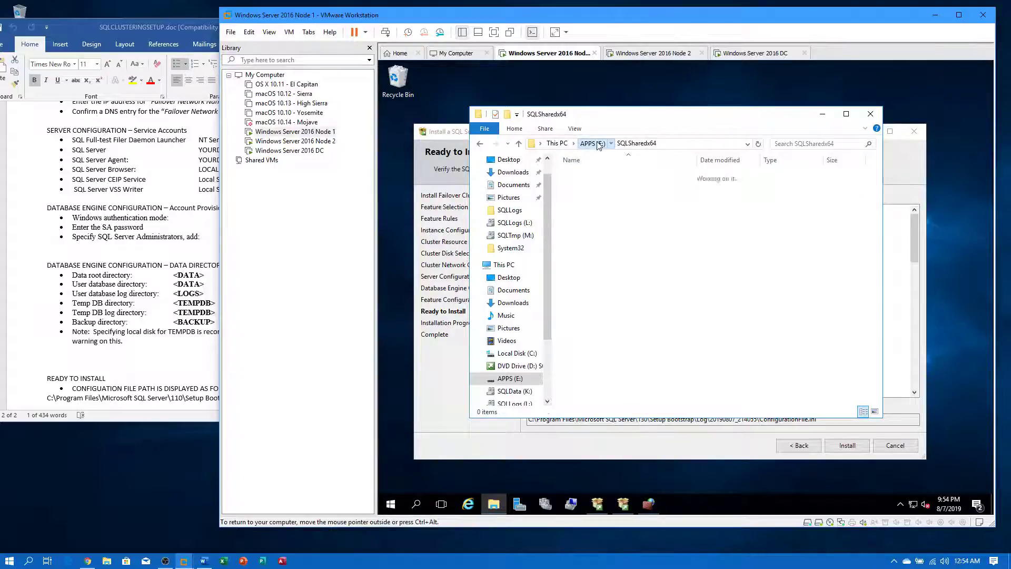
double_click(581, 178)
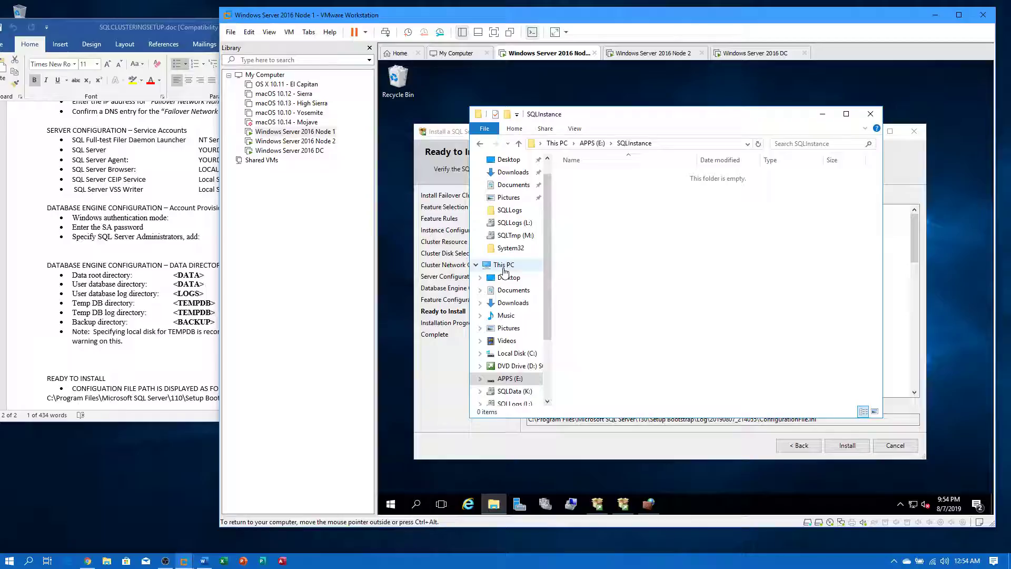
click(495, 265)
click(444, 400)
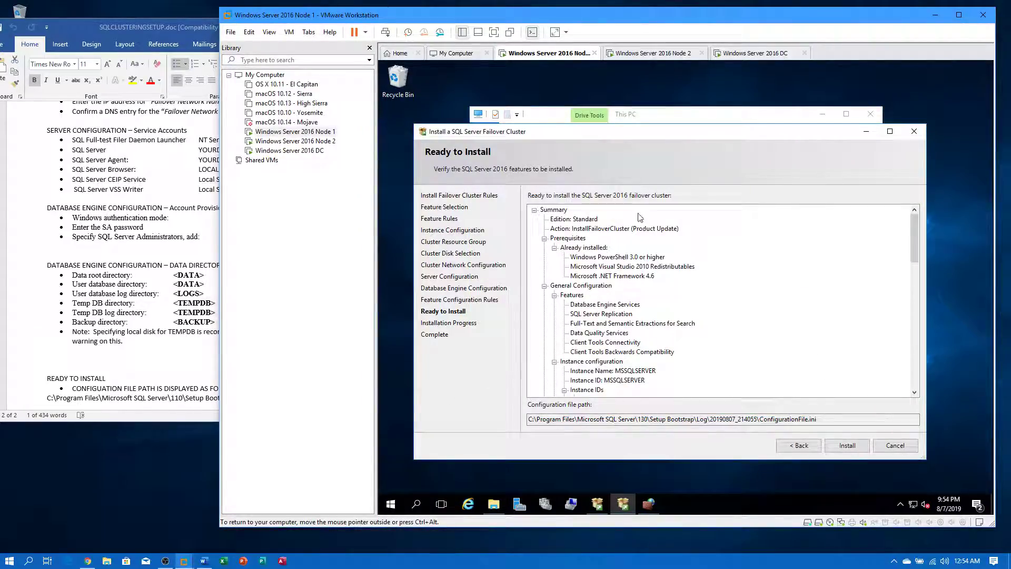
- Check the Ready to Install summary against the Word setup notes, then start the installation
scroll(635, 362, down, 12)
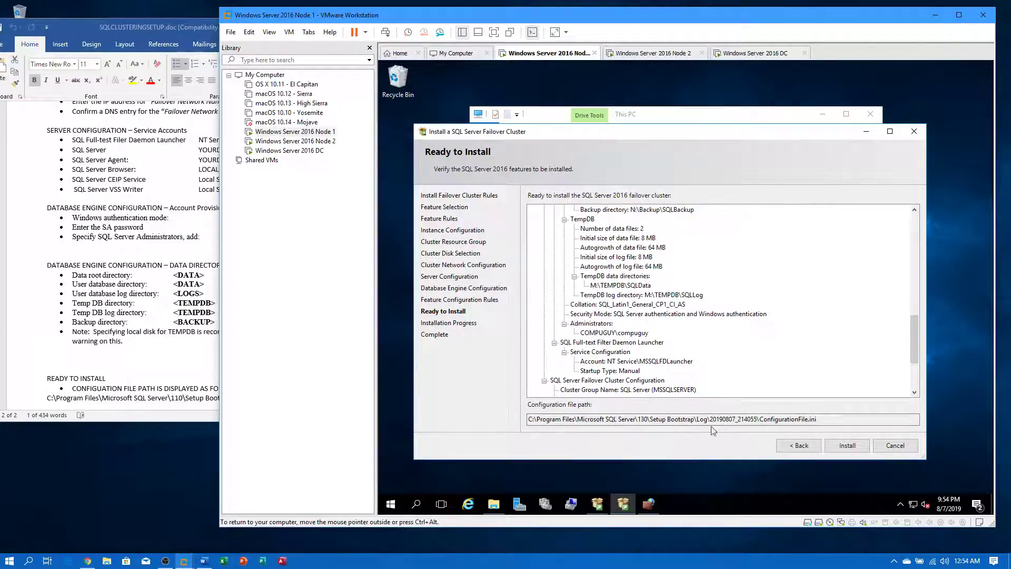
click(213, 221)
scroll(317, 314, up, 15)
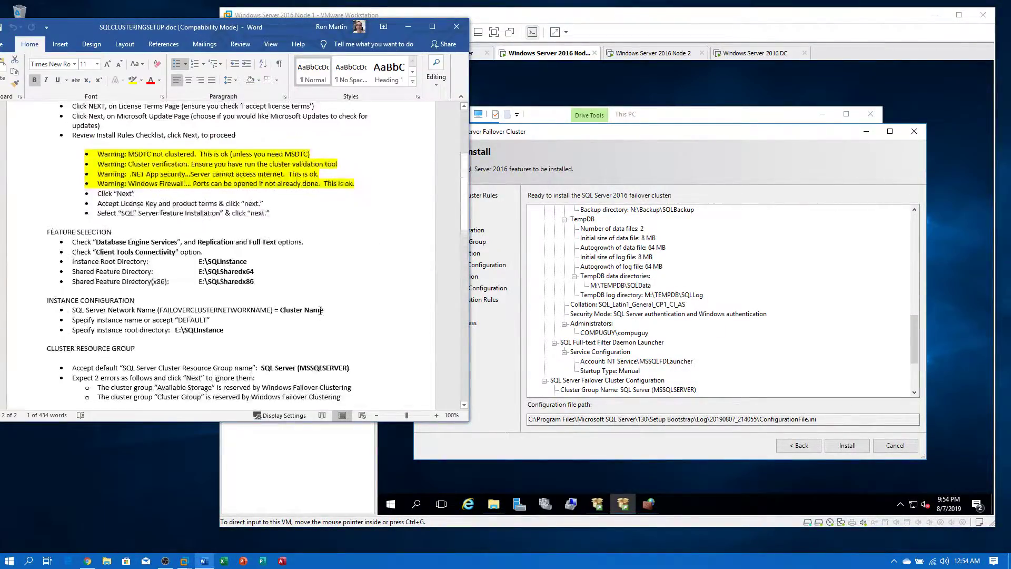
scroll(321, 311, up, 4)
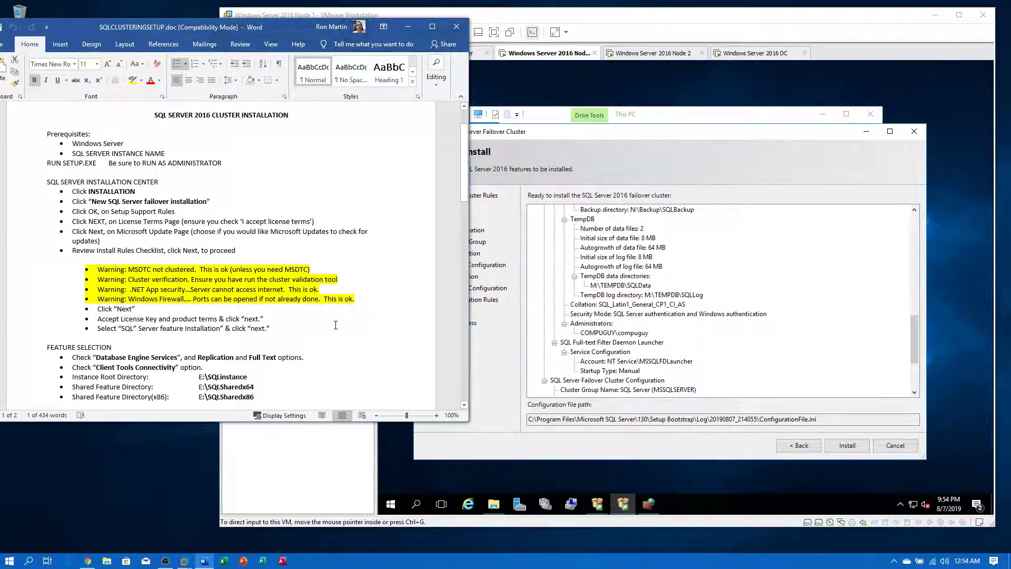
scroll(377, 246, down, 5)
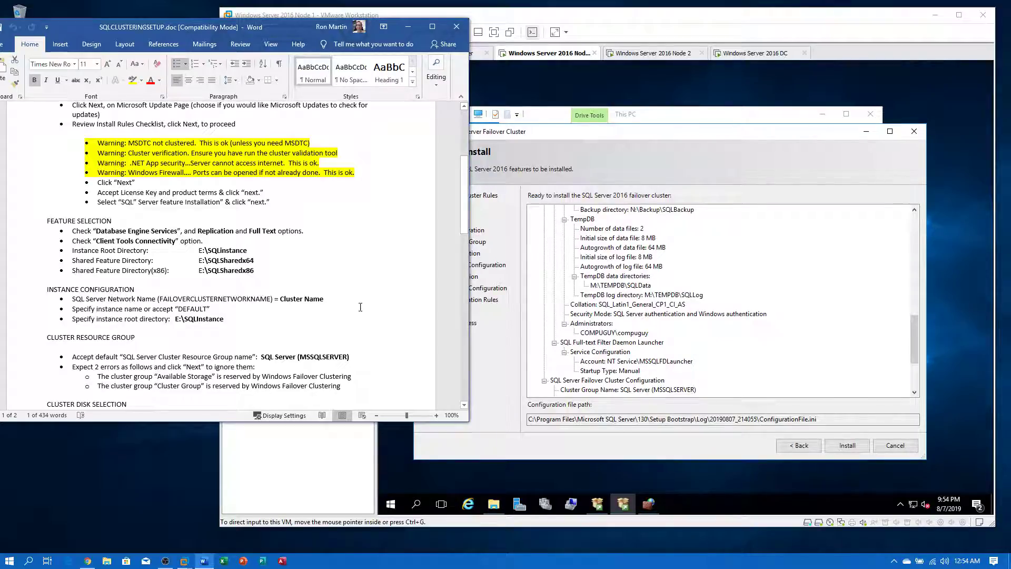
scroll(364, 310, down, 12)
scroll(371, 330, down, 7)
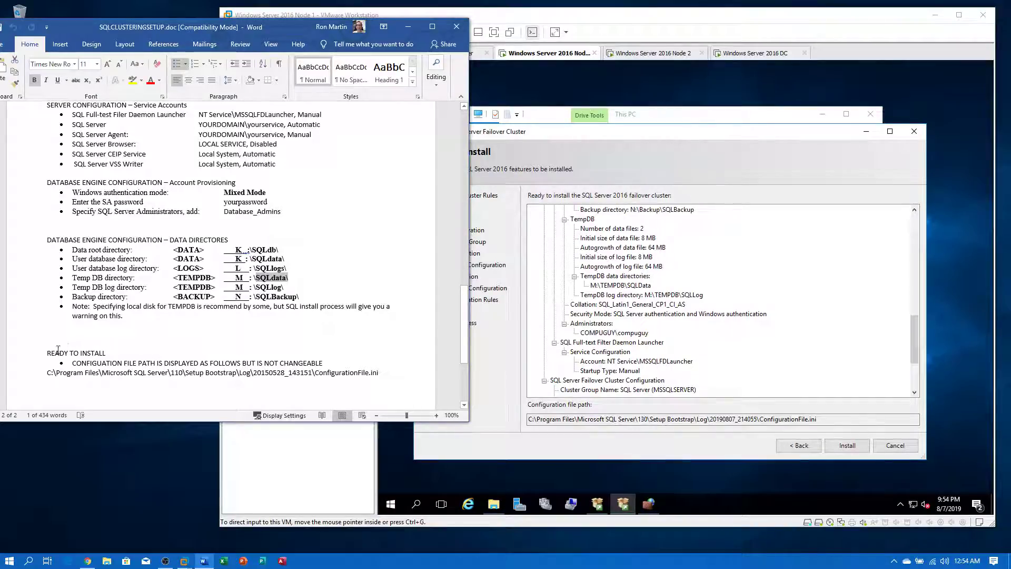
drag(47, 352, 111, 353)
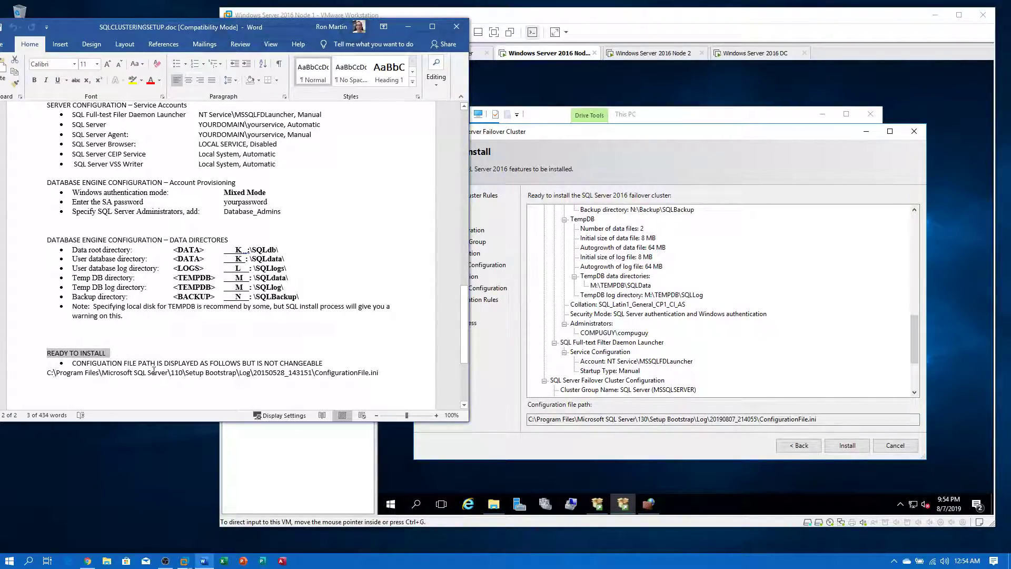
scroll(430, 367, down, 5)
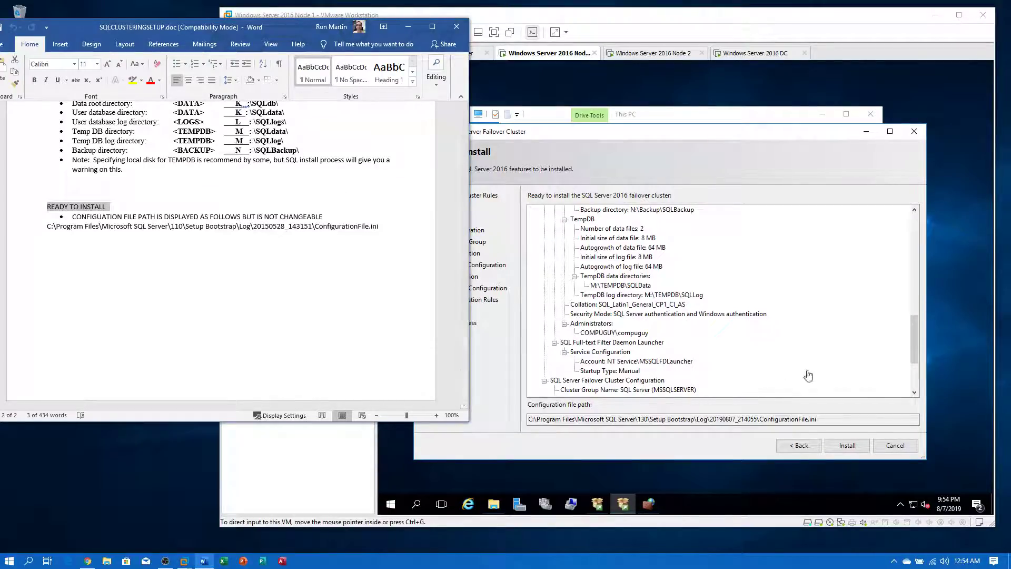
click(848, 446)
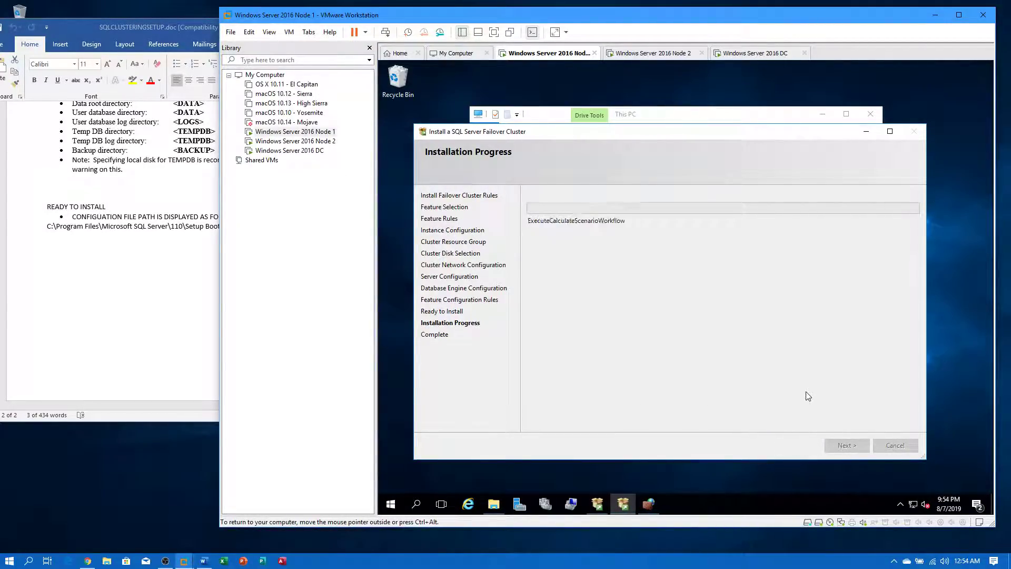
- Scroll through the Word setup notes while the installation runs
click(132, 356)
scroll(152, 338, up, 5)
scroll(165, 338, up, 20)
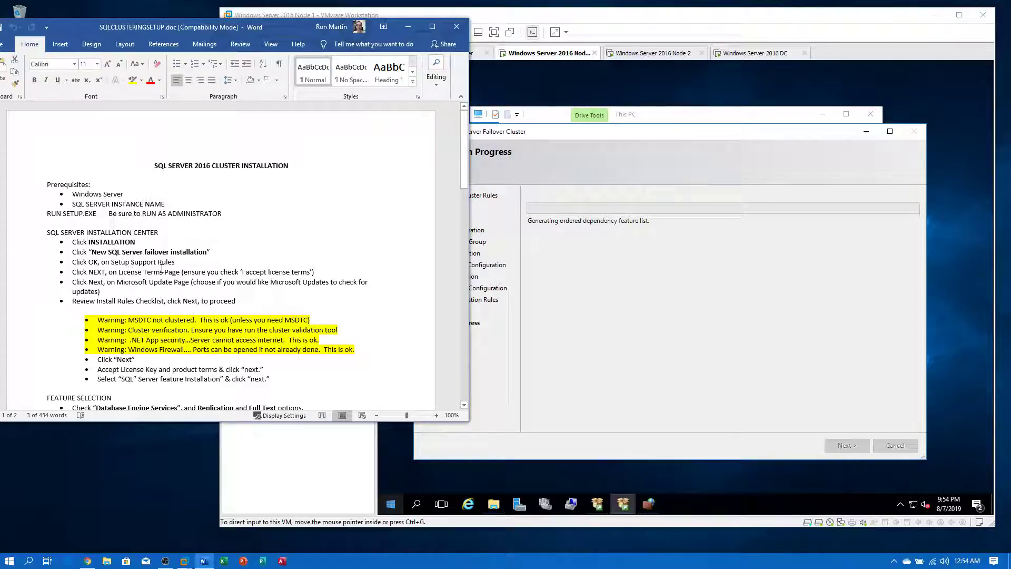
scroll(244, 275, down, 8)
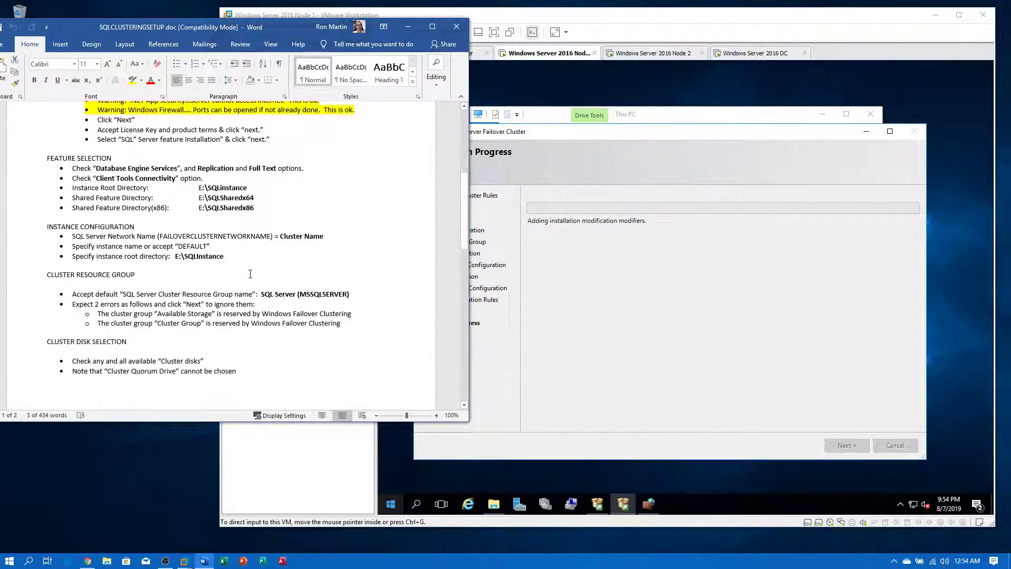
scroll(251, 273, up, 4)
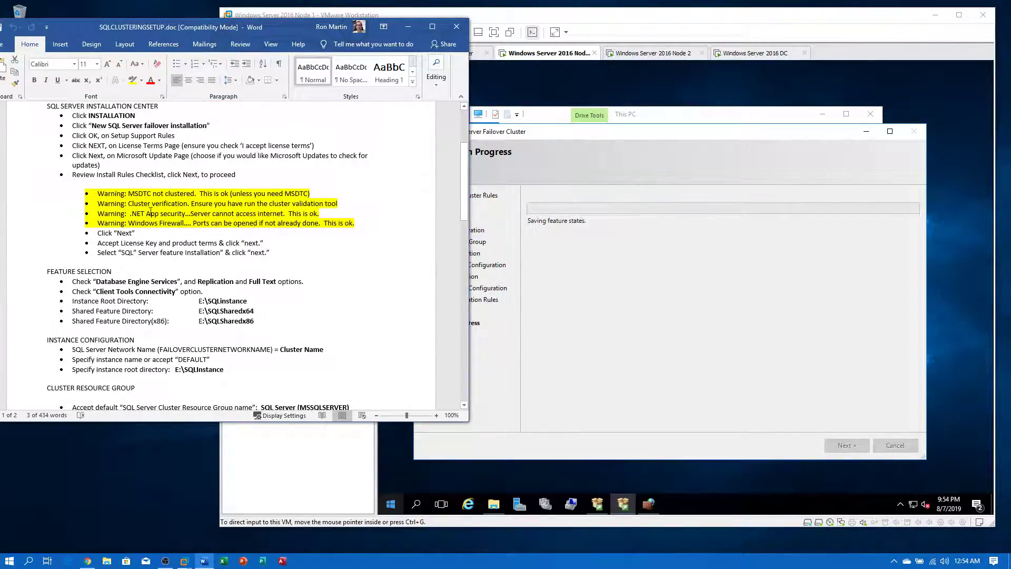
scroll(337, 255, down, 4)
scroll(338, 255, down, 8)
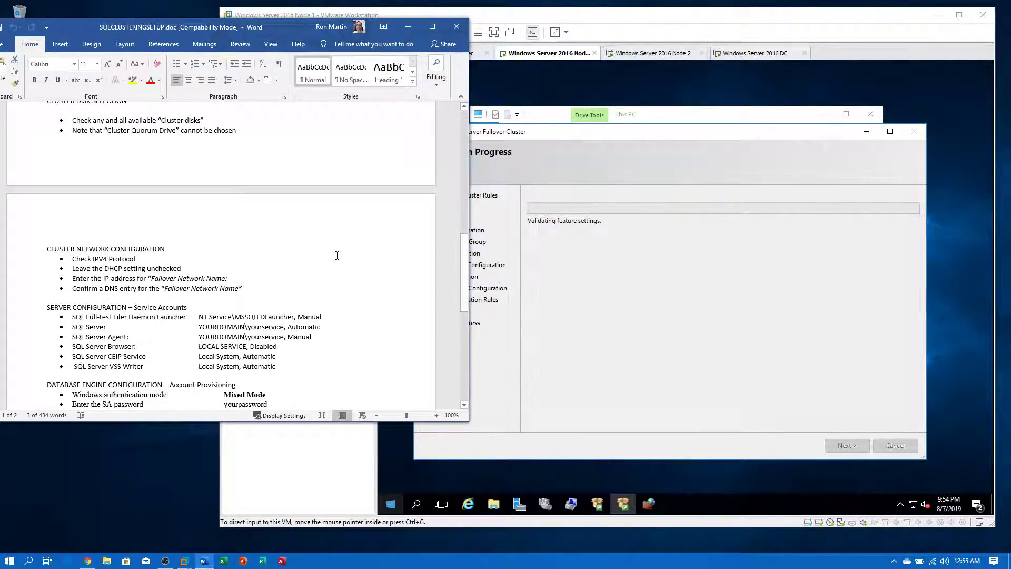
scroll(337, 255, down, 9)
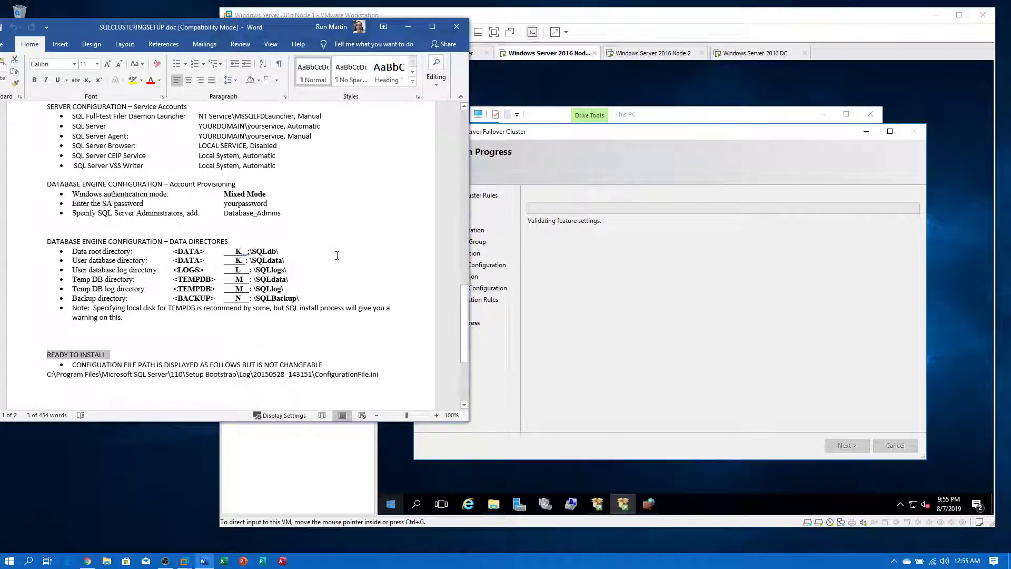
scroll(337, 256, down, 2)
scroll(366, 266, up, 18)
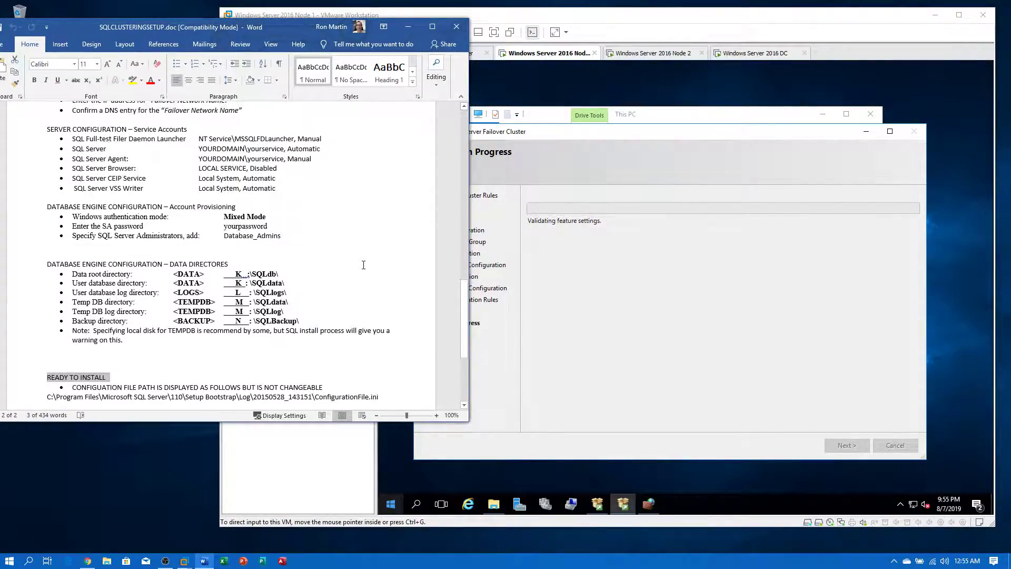
- Highlight the Cluster Quorum Drive notes, then minimize the Word document
drag(118, 250, 204, 248)
drag(107, 257, 237, 257)
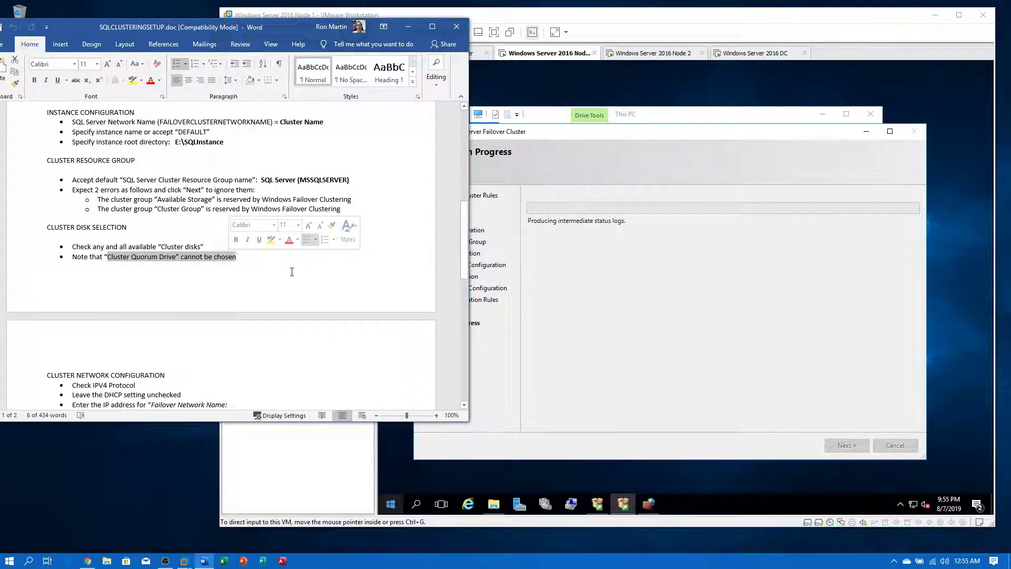
click(292, 272)
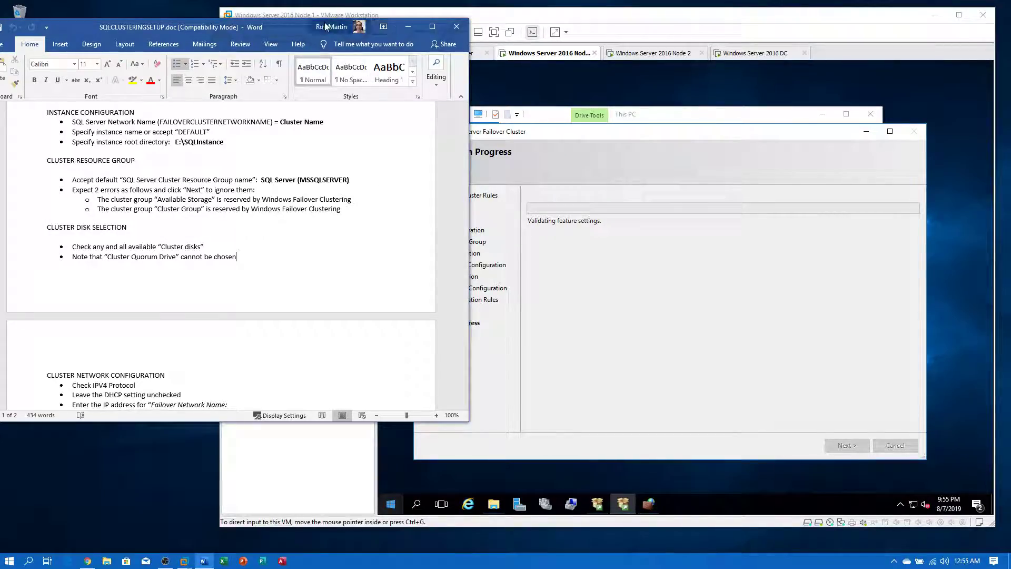
mouse_move(287, 26)
mouse_down()
mouse_move(274, 25)
mouse_move(298, 24)
mouse_up()
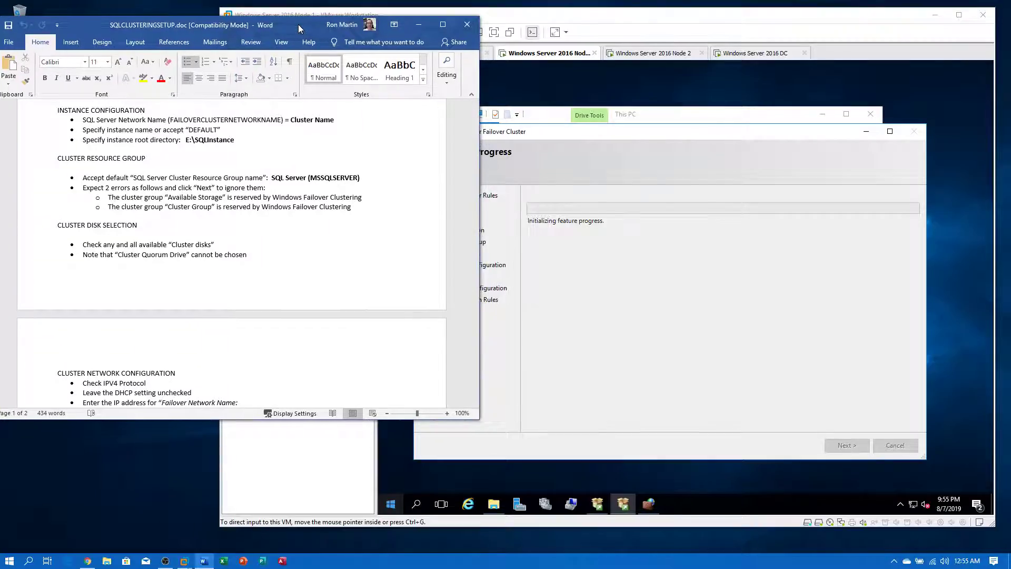
click(418, 25)
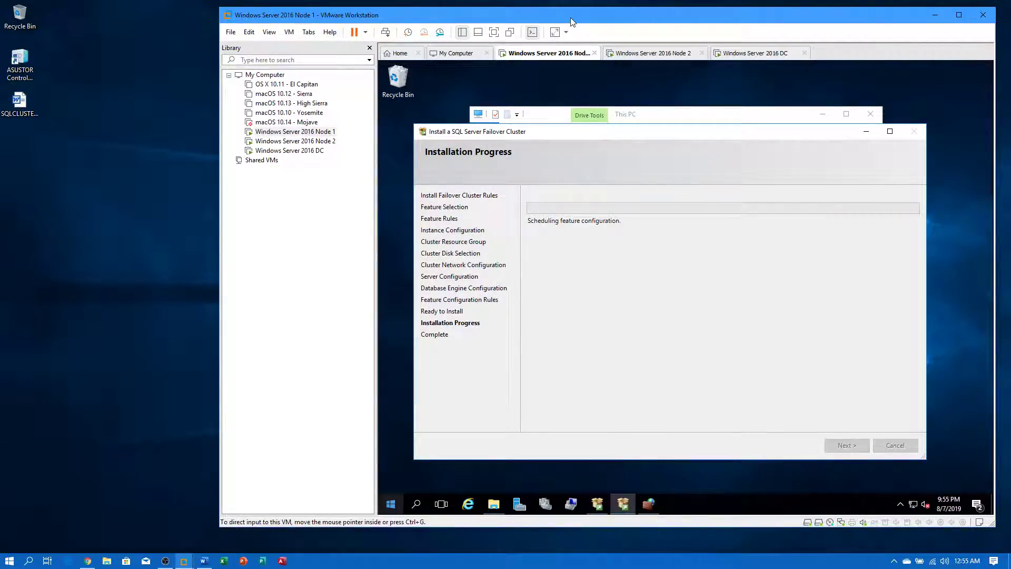
drag(573, 21, 541, 20)
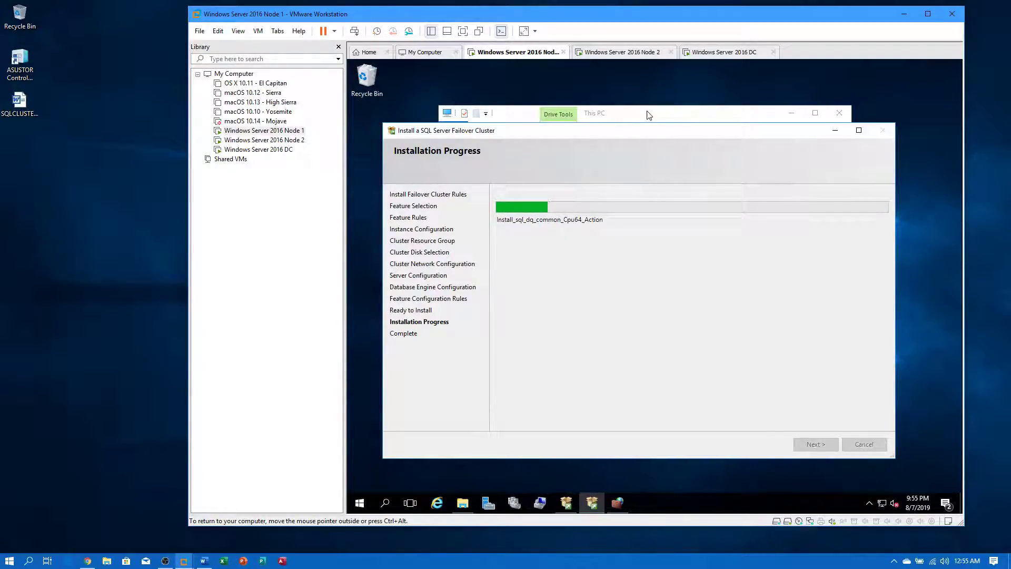
click(649, 115)
double_click(564, 287)
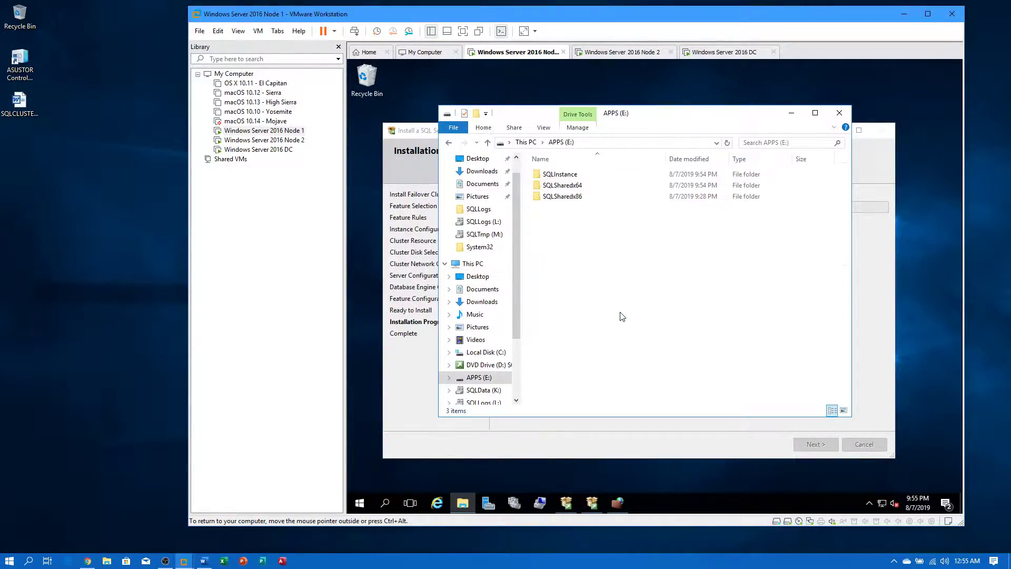
double_click(559, 175)
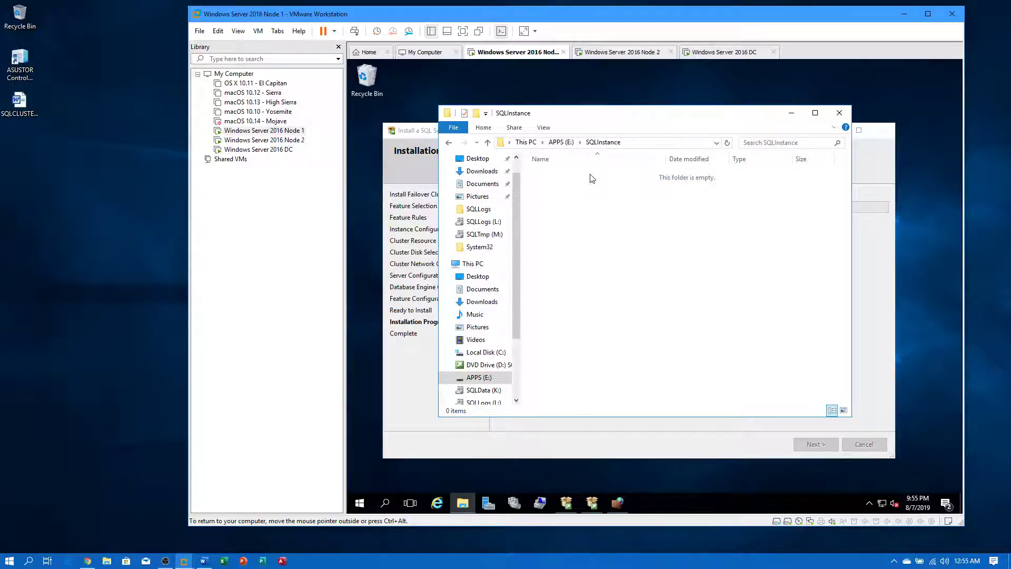
click(561, 142)
double_click(562, 186)
click(557, 144)
double_click(557, 198)
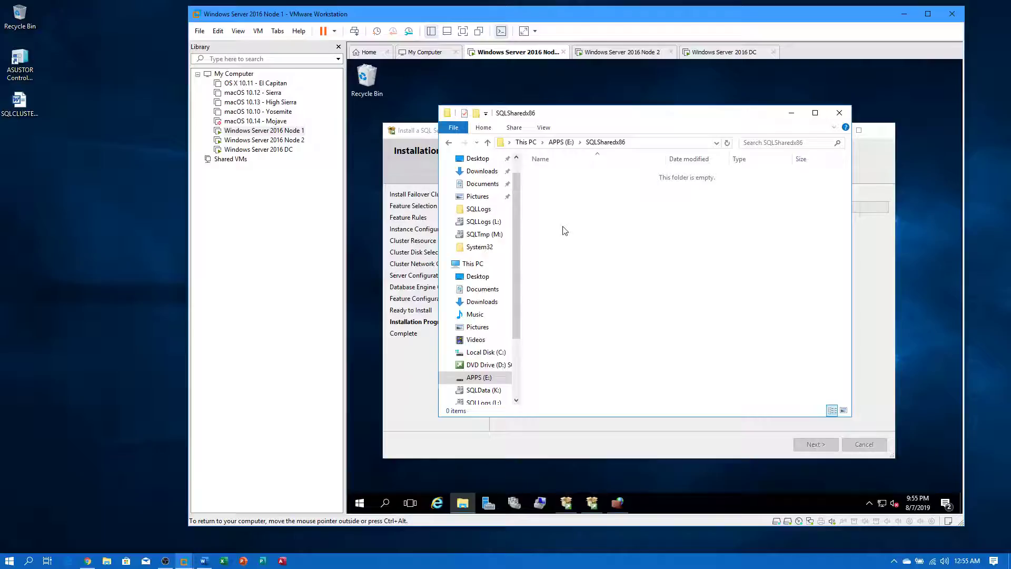
click(529, 144)
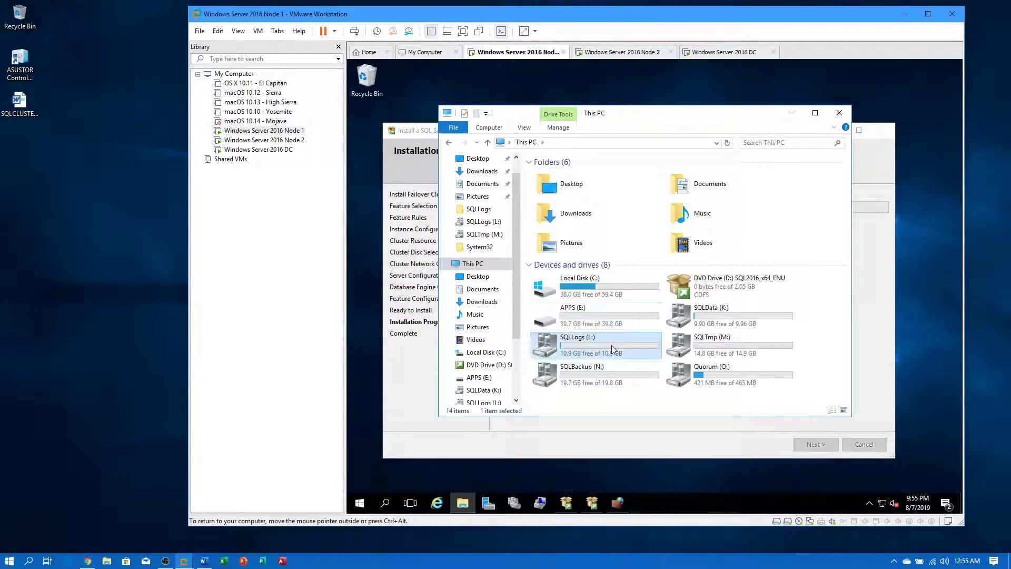
double_click(611, 346)
click(560, 180)
double_click(560, 179)
double_click(560, 177)
click(567, 142)
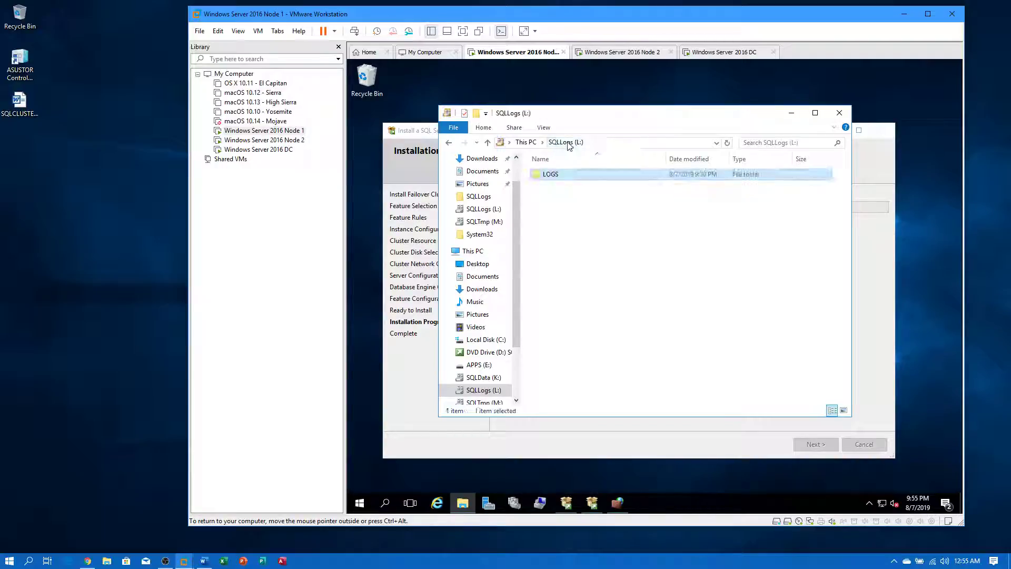
click(526, 142)
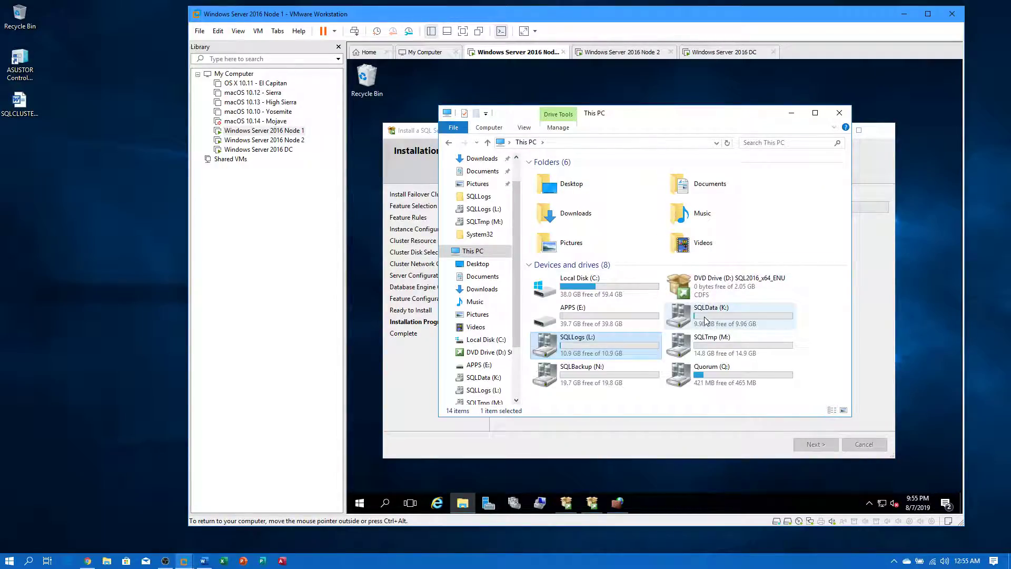
double_click(711, 315)
double_click(557, 176)
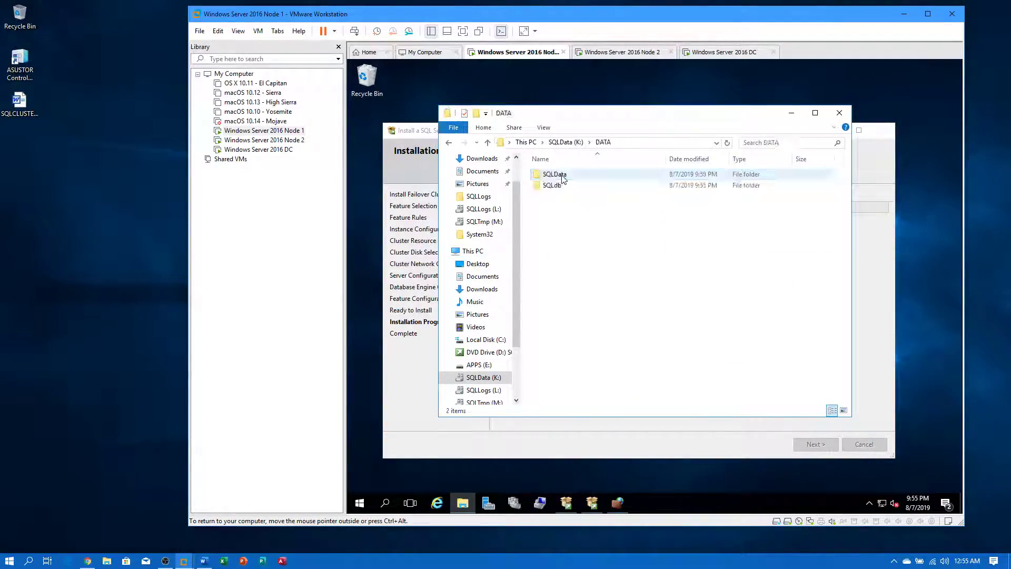
double_click(571, 177)
click(597, 140)
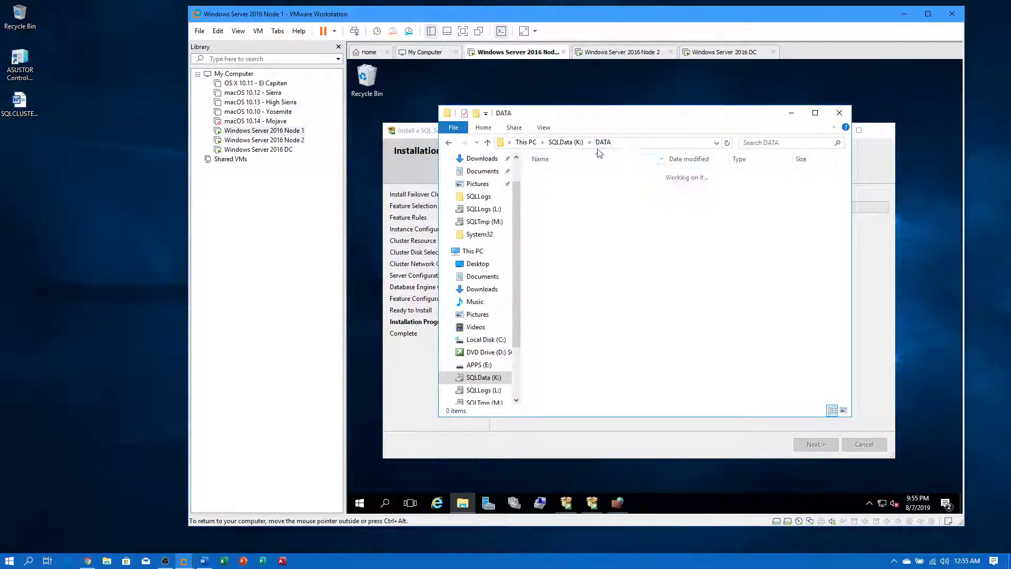
double_click(560, 191)
click(573, 142)
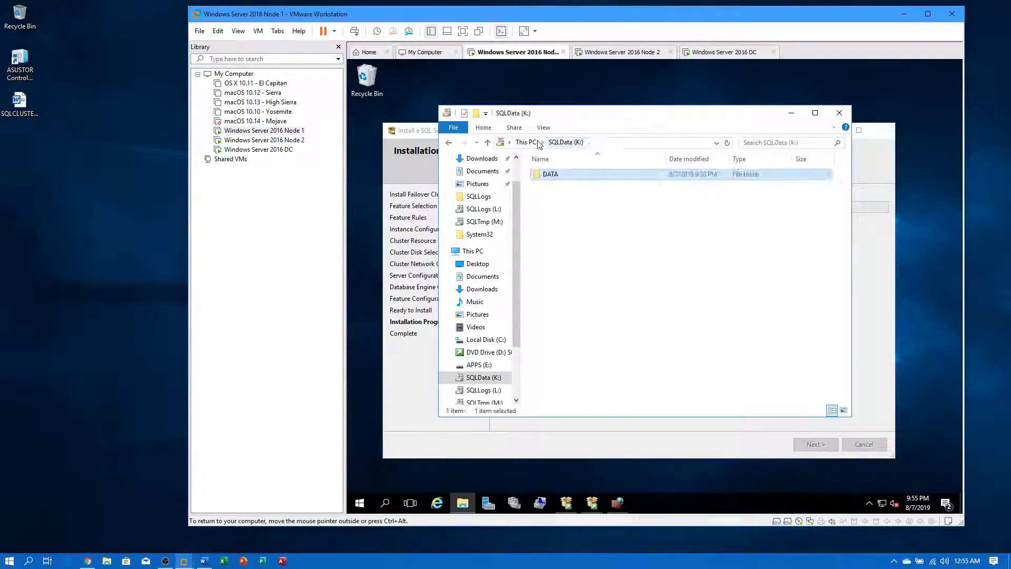
click(525, 142)
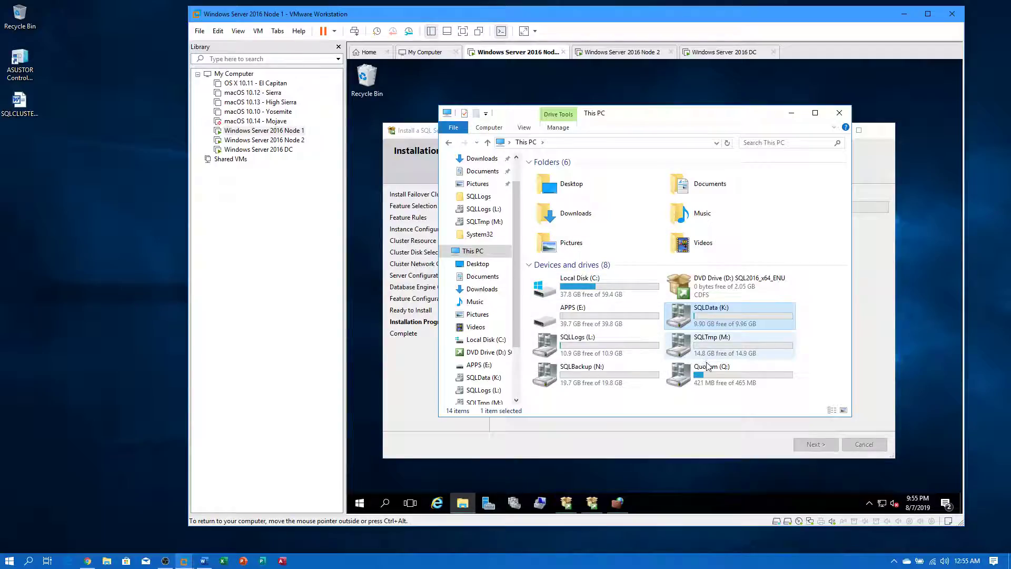
double_click(626, 373)
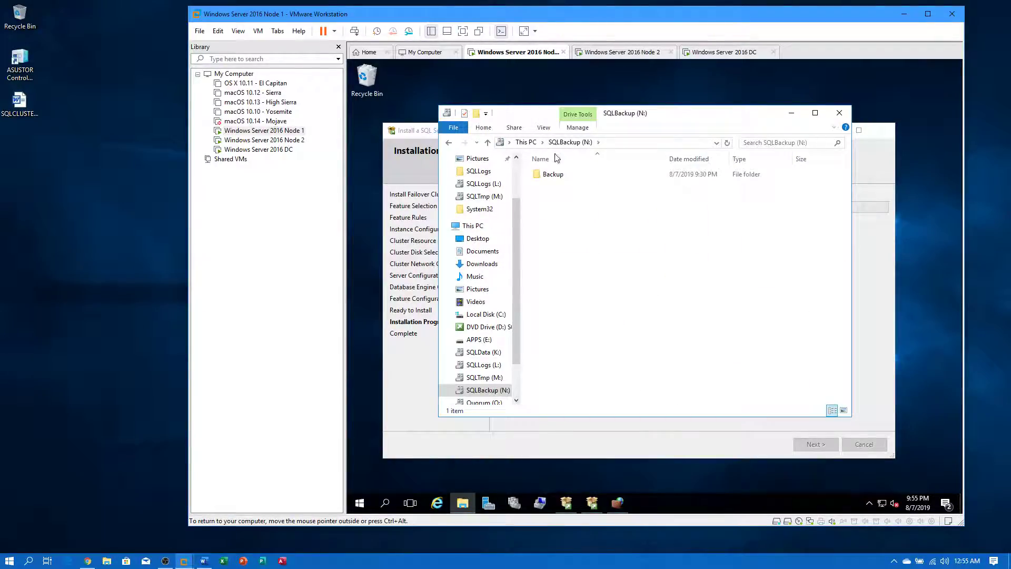
double_click(551, 174)
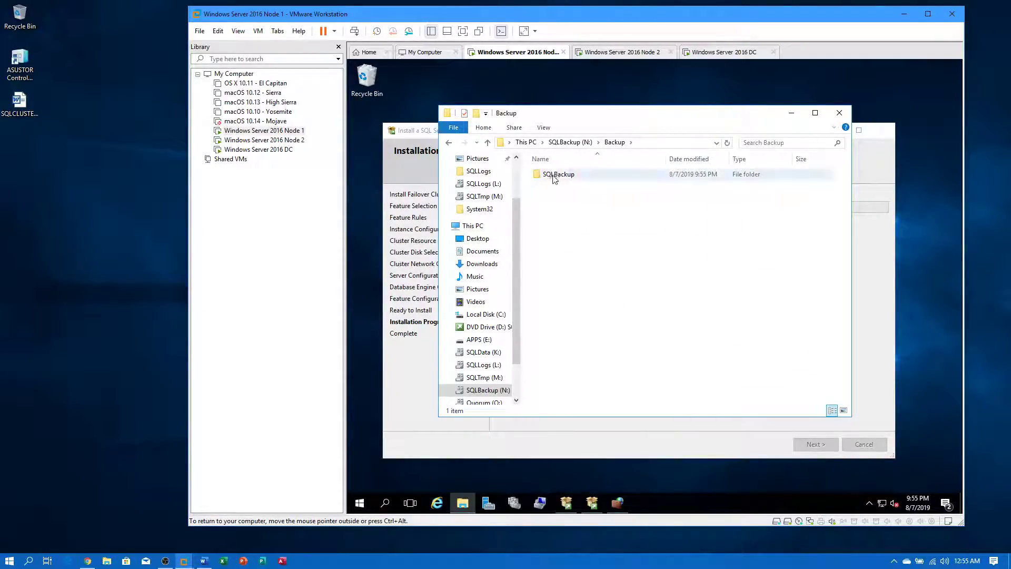
double_click(553, 174)
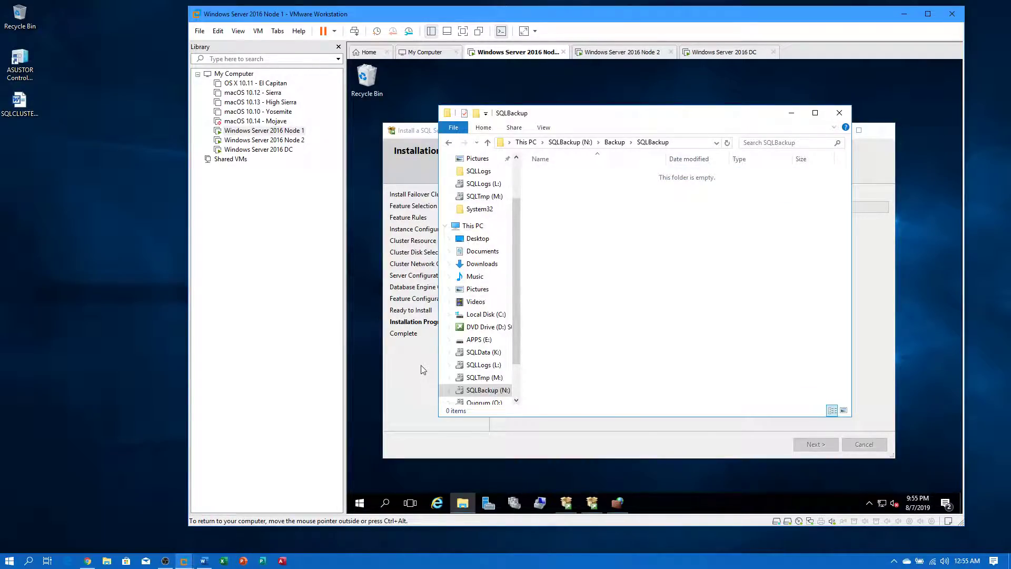
click(424, 370)
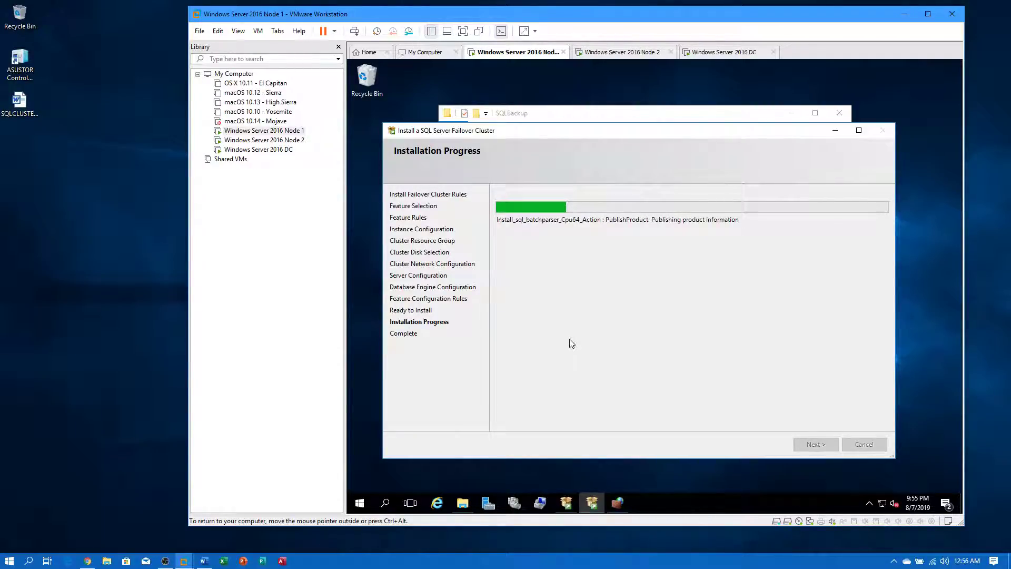
- Switch to Node 2, send Ctrl+Alt+Del and sign in with the account password
click(618, 504)
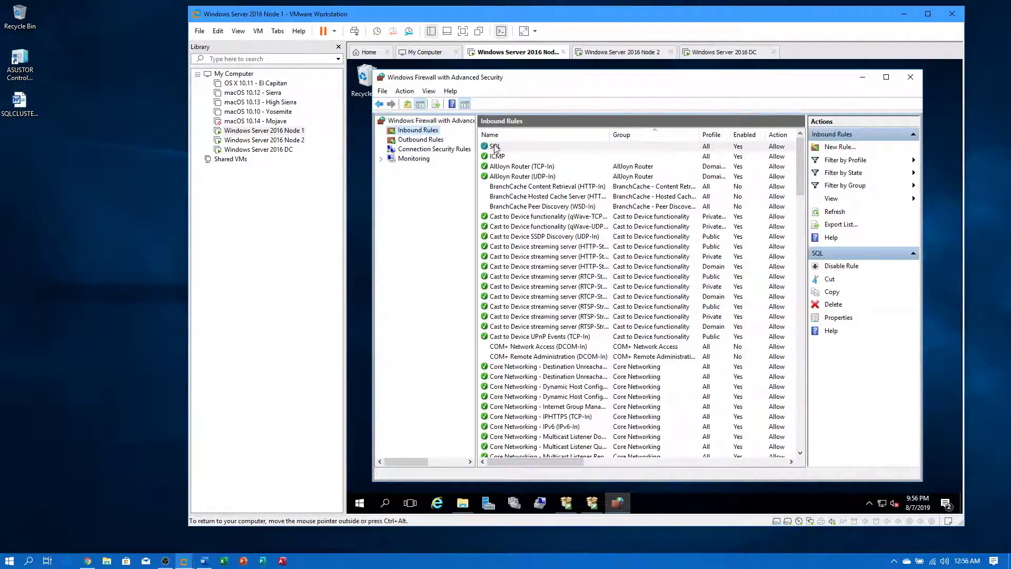
click(295, 141)
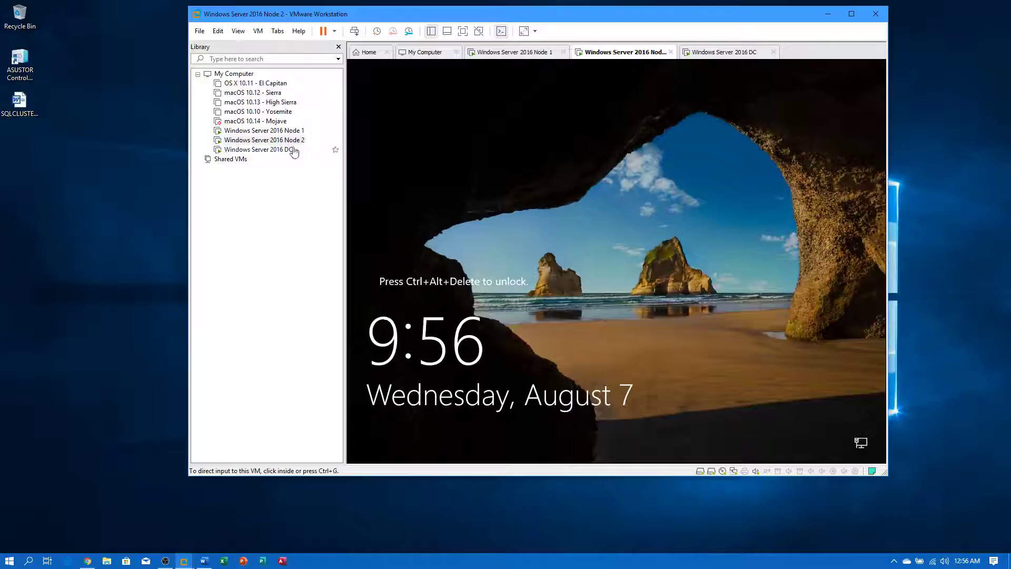
right_click(289, 142)
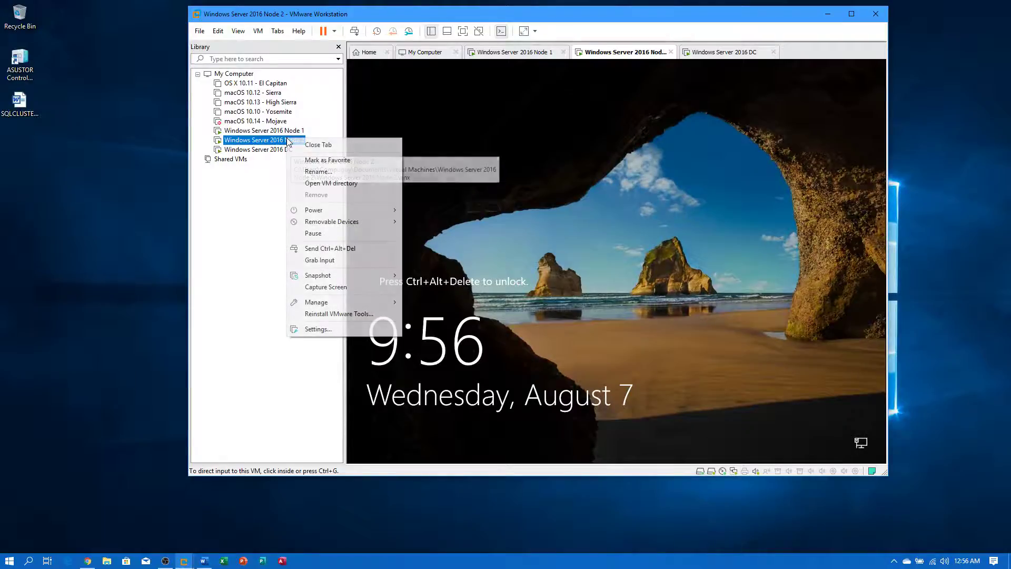
click(327, 249)
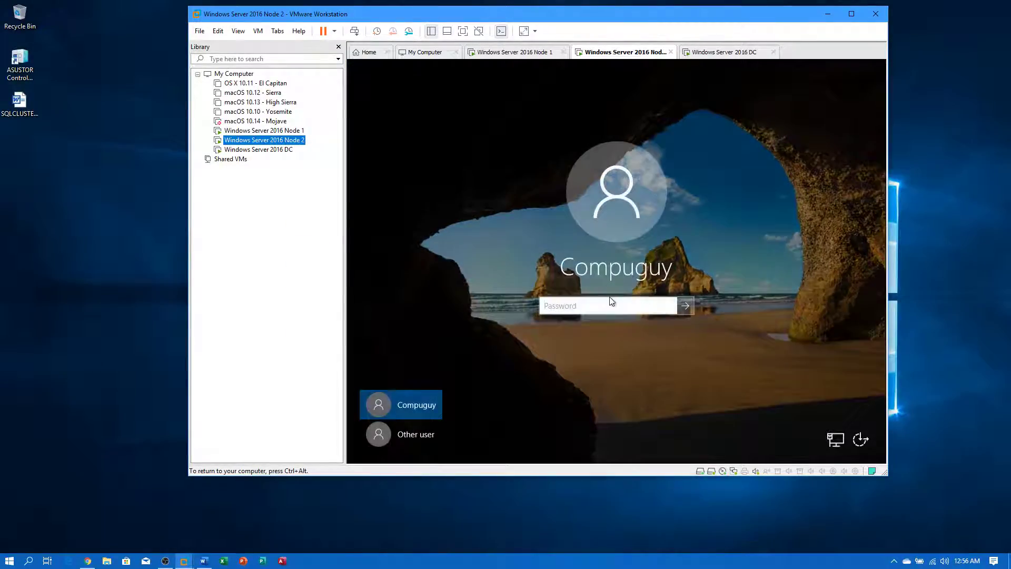
click(609, 301)
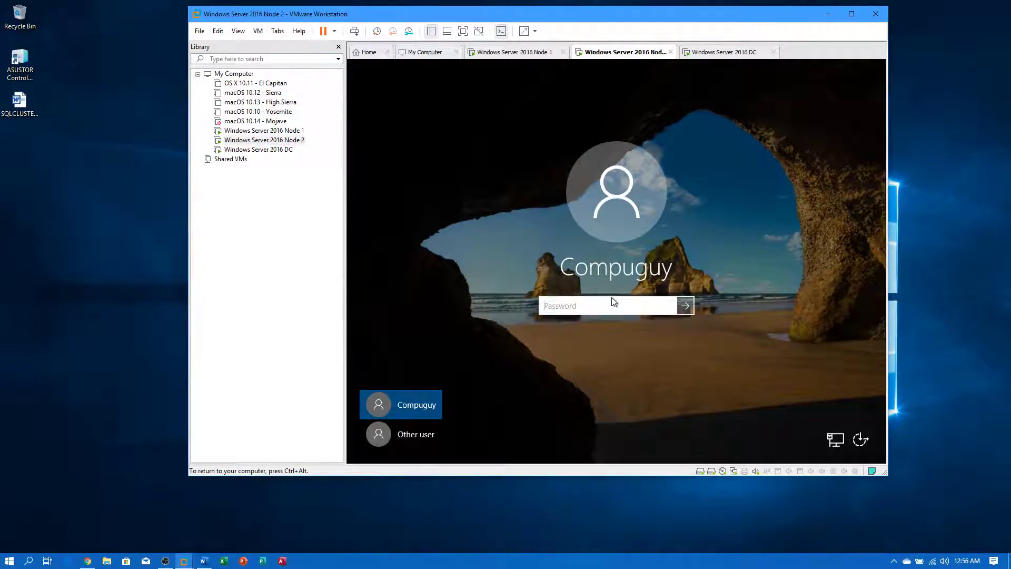
text(●●●●●●●●)
key(Return)
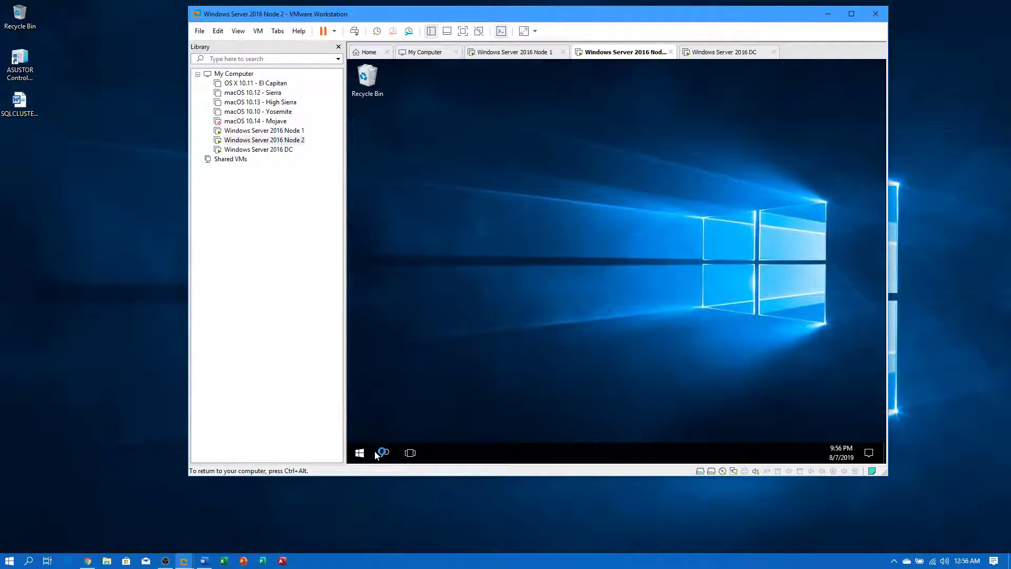
- On Node 2, open Windows Firewall advanced settings and view the inbound rules
click(361, 453)
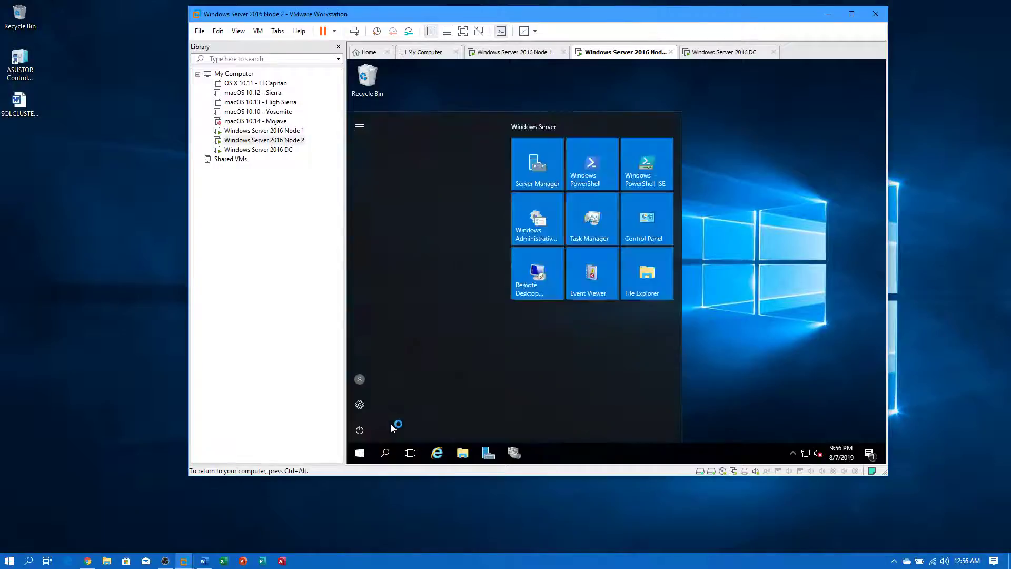
click(632, 227)
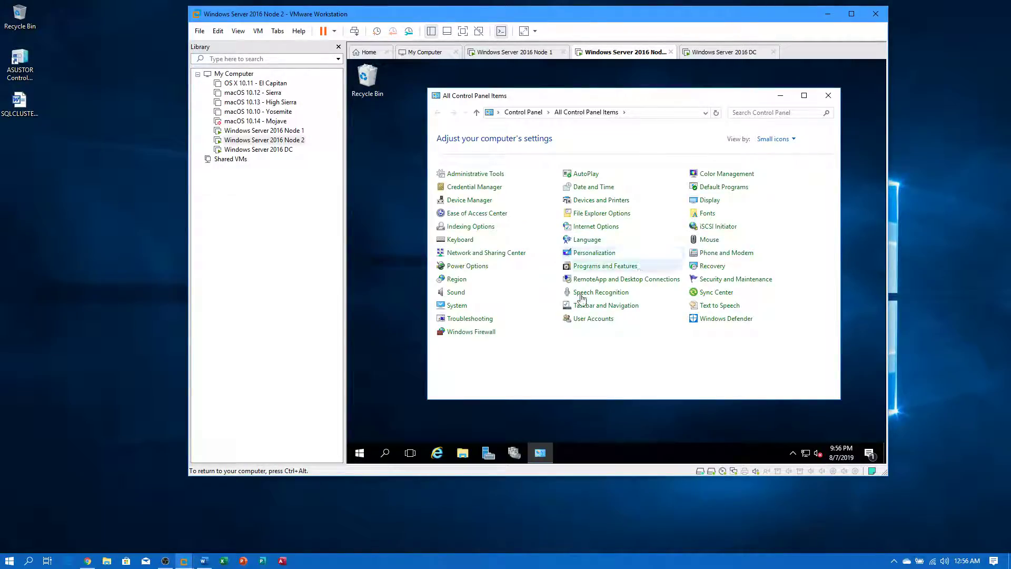
click(472, 332)
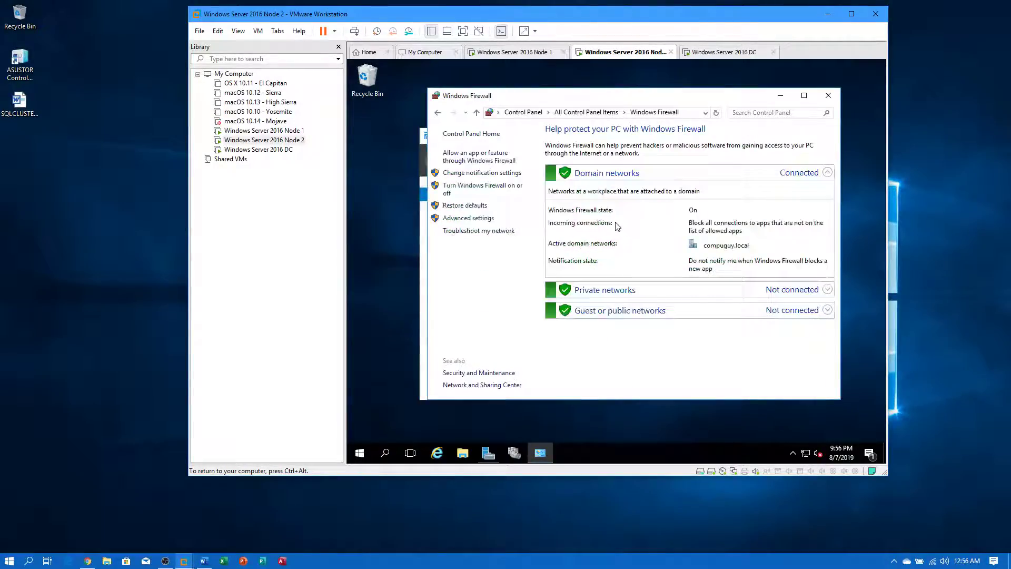
click(468, 217)
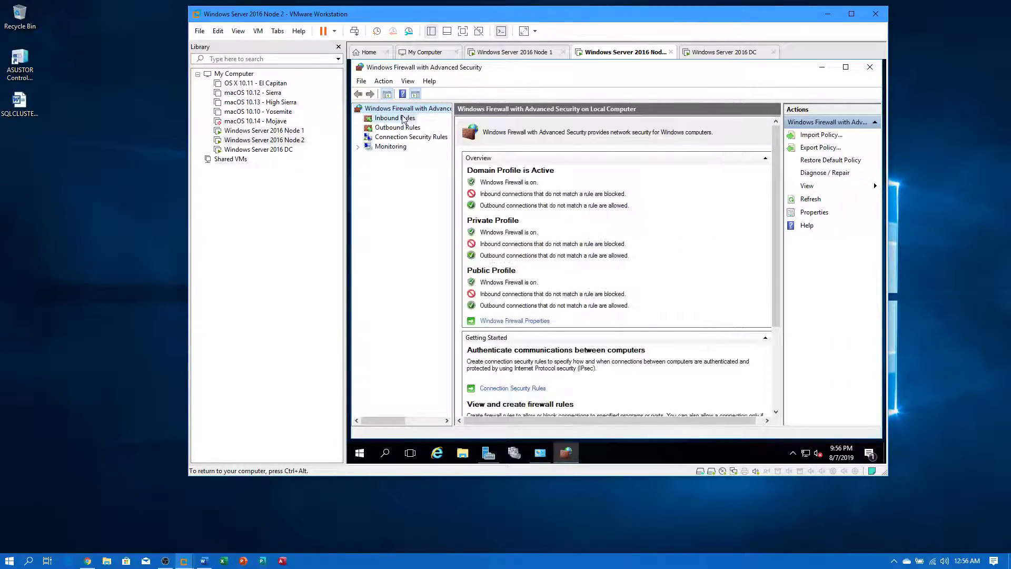
click(404, 119)
- Create an inbound port rule named SQL allowing port 1433 on the default profiles
click(822, 135)
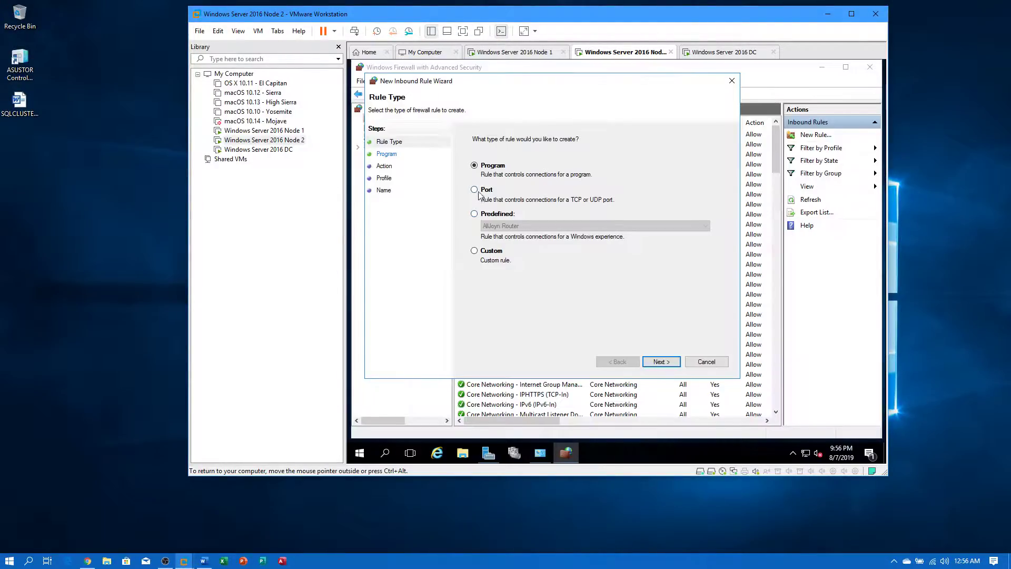
click(661, 361)
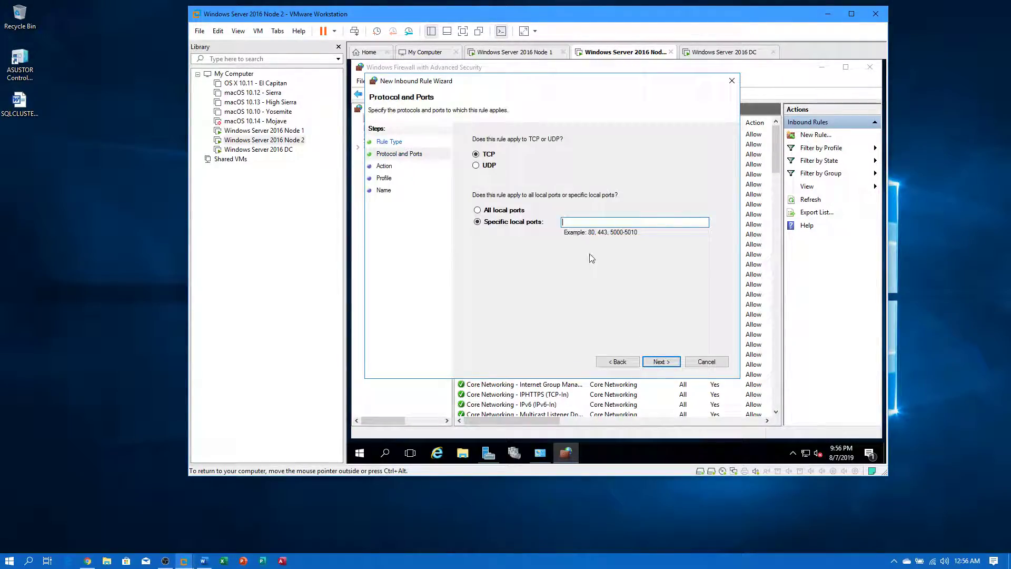
text(1433)
click(660, 362)
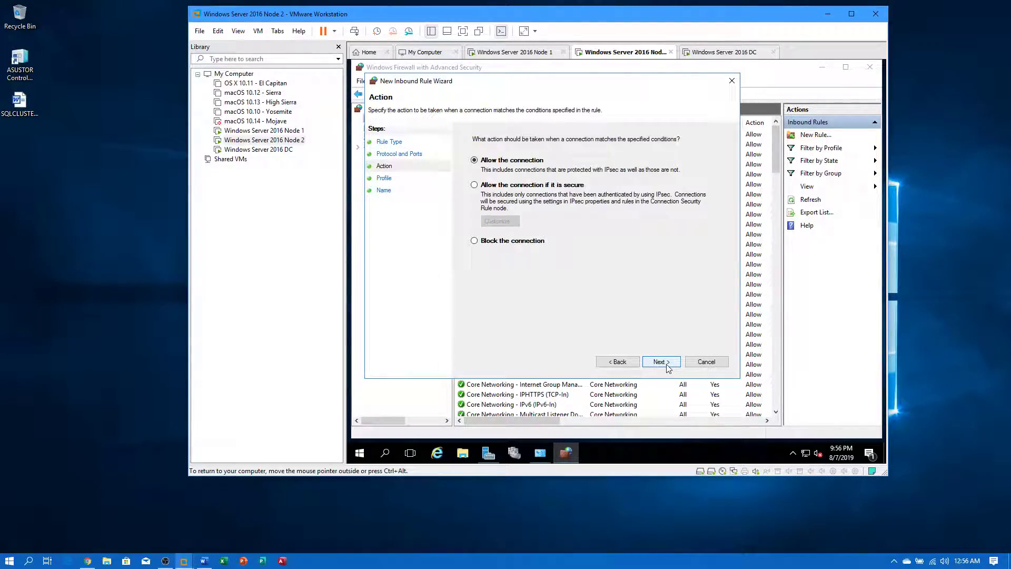
click(667, 366)
click(667, 365)
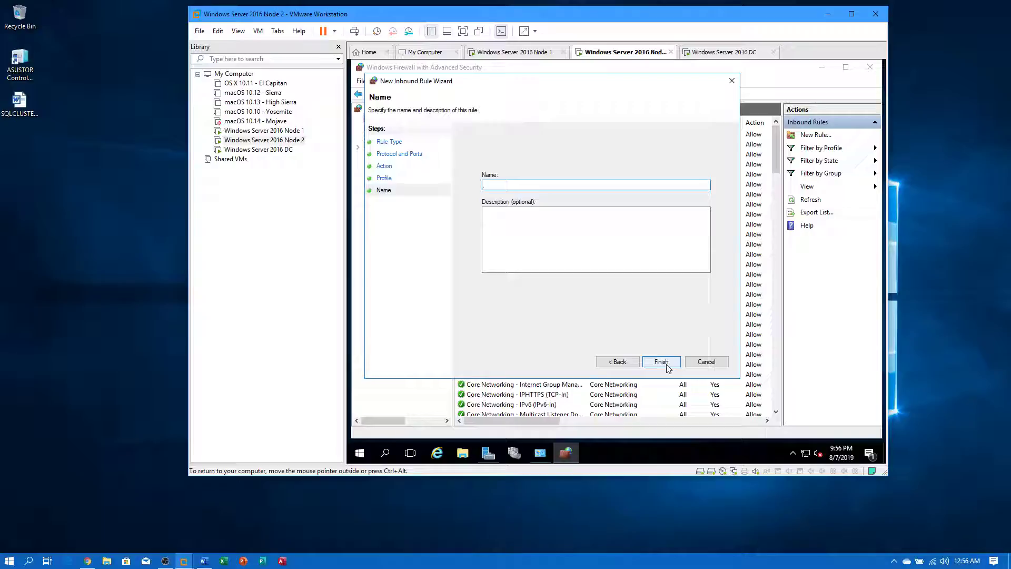
text(SQL)
click(662, 363)
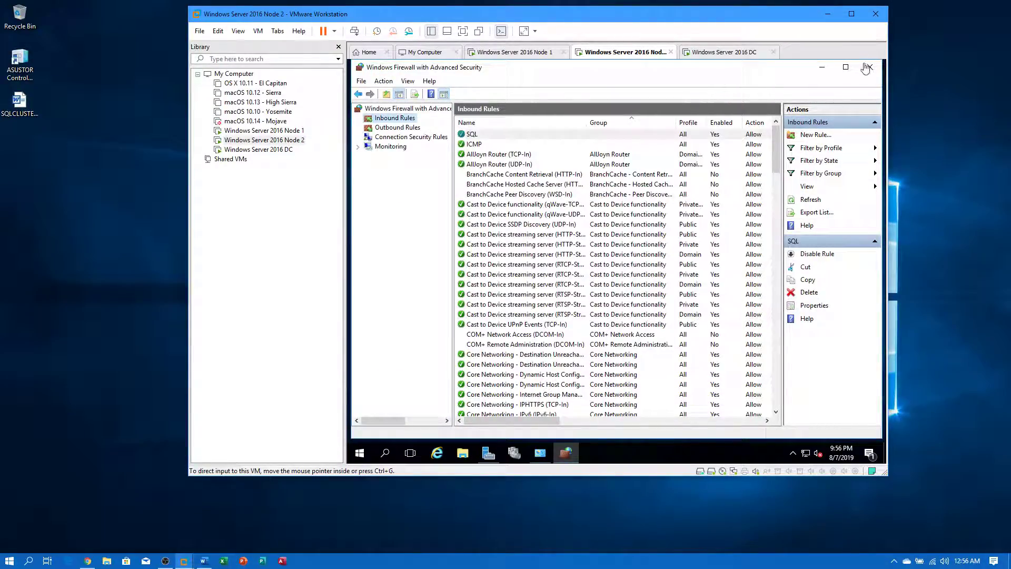
- Close the firewall windows and Server Manager on Node 2, then switch to Node 1
click(874, 67)
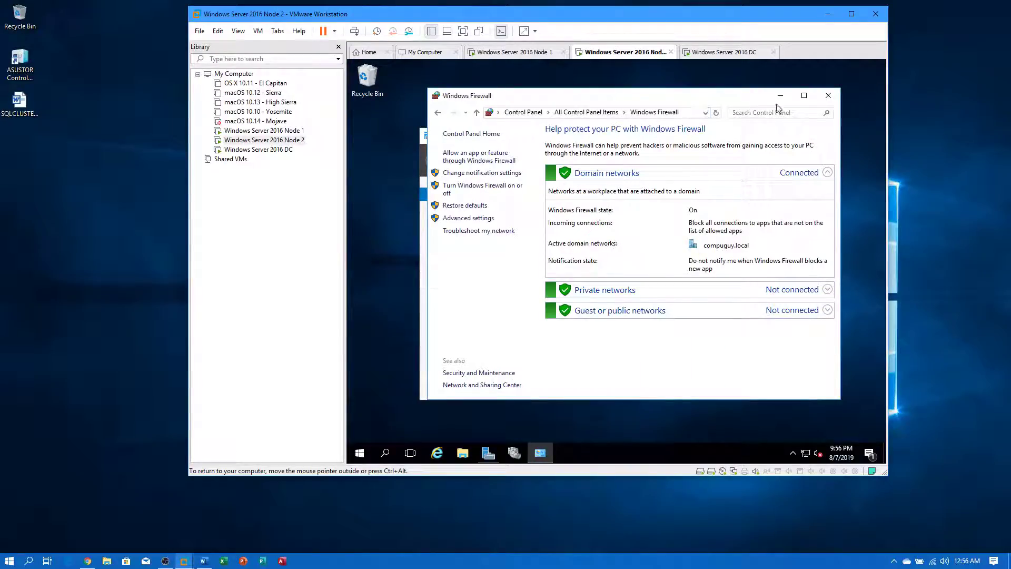
click(828, 97)
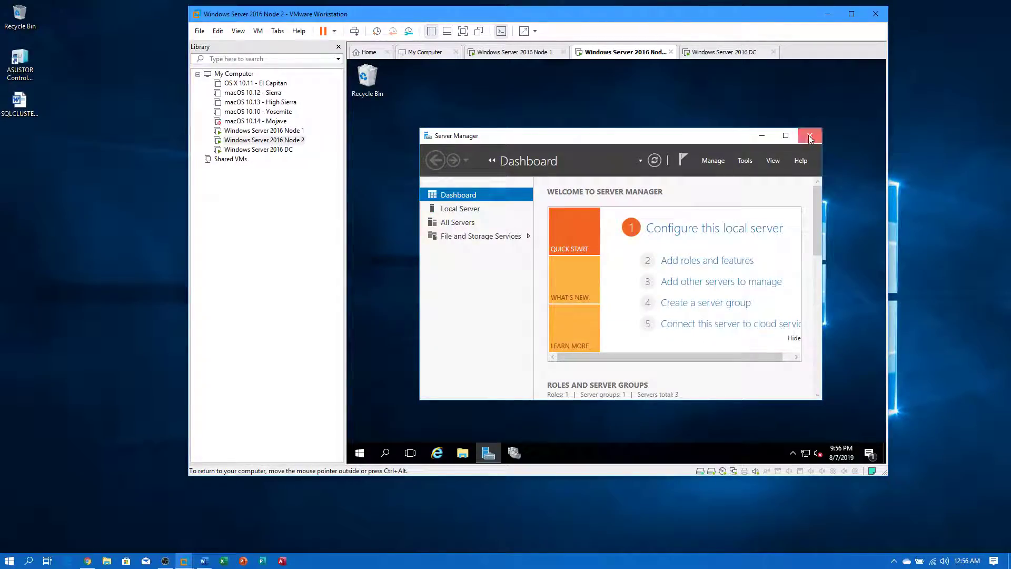
click(804, 136)
click(260, 130)
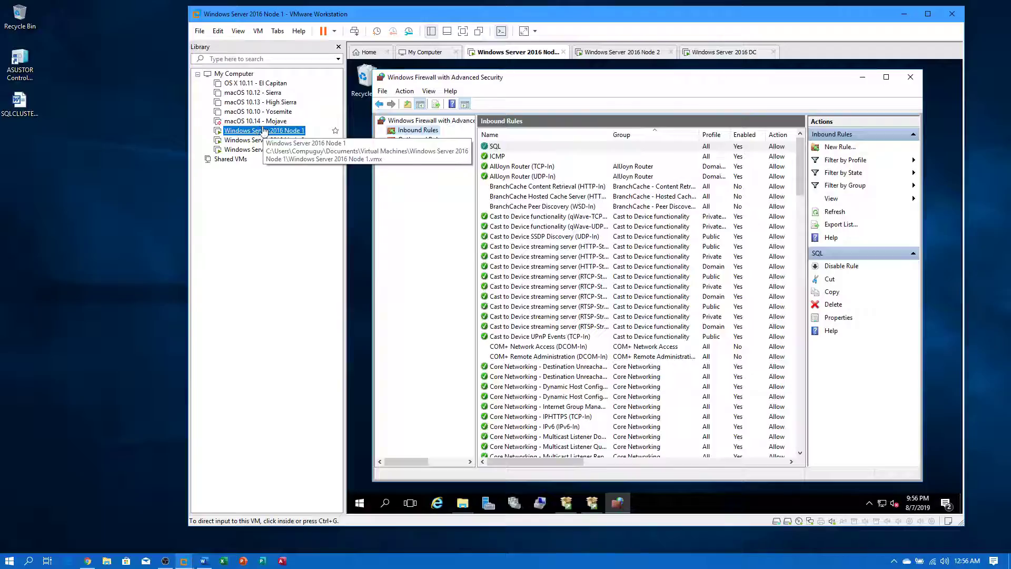
- On Node 1, close the firewall rules window and browse the SQLTmp (M:) and APPS (E:) drives
click(909, 78)
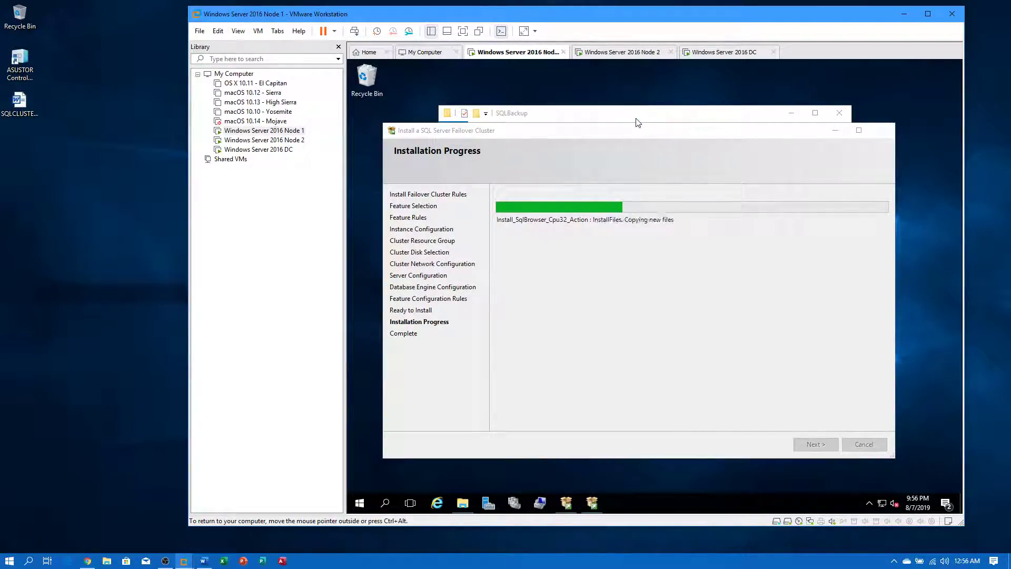
click(637, 119)
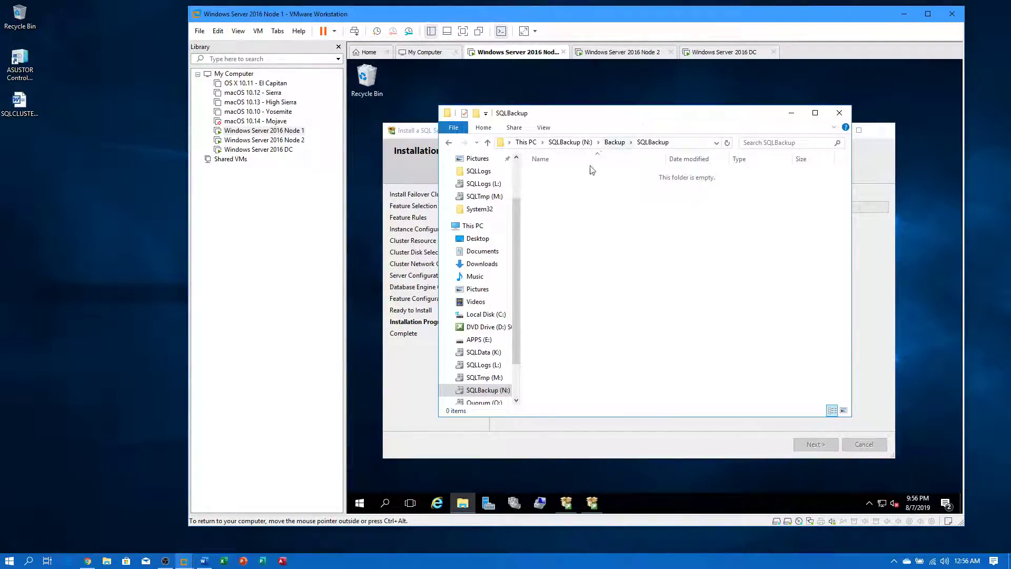
click(485, 376)
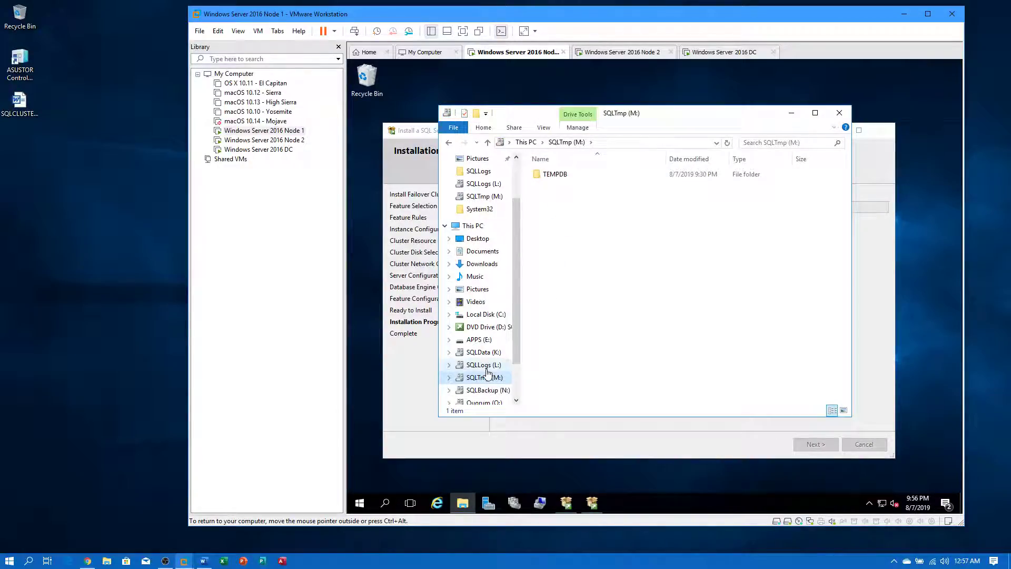
click(479, 340)
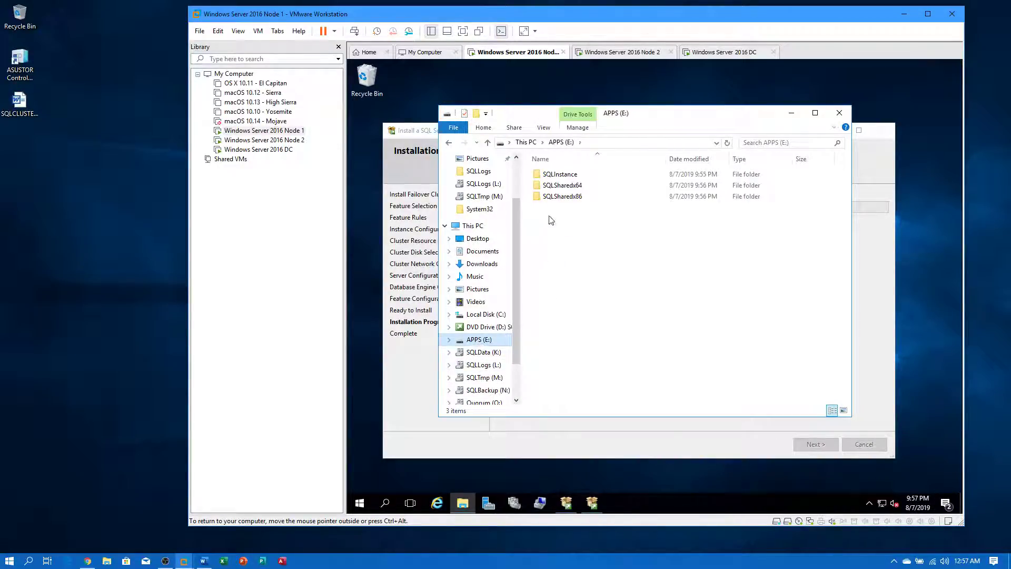
- Check the SQLInstance, SQLSharedx64 and SQLSharedx86 folders on E:, then return to the SQL installer
double_click(561, 174)
click(561, 142)
double_click(561, 185)
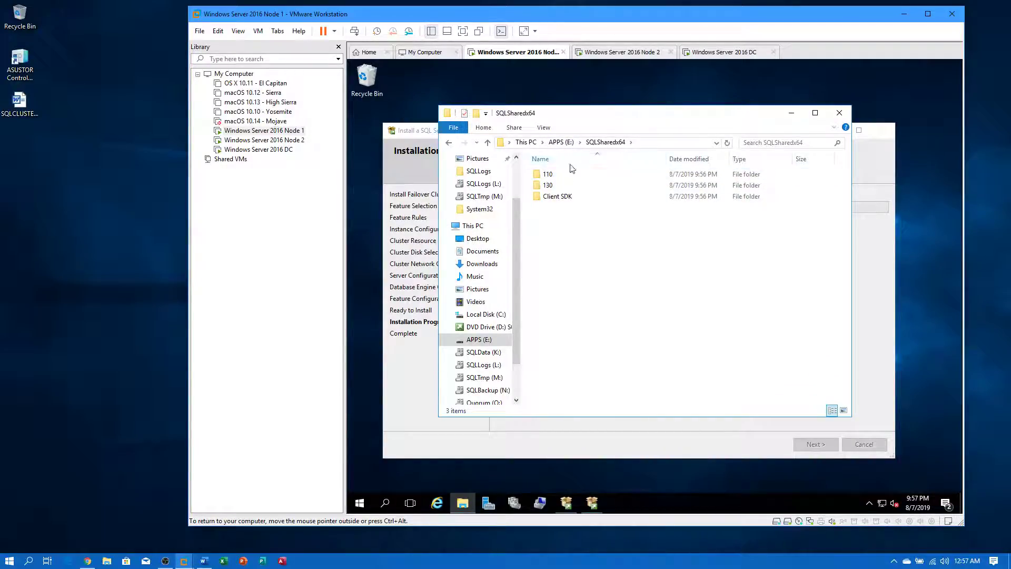
click(561, 142)
double_click(561, 195)
click(561, 143)
double_click(542, 176)
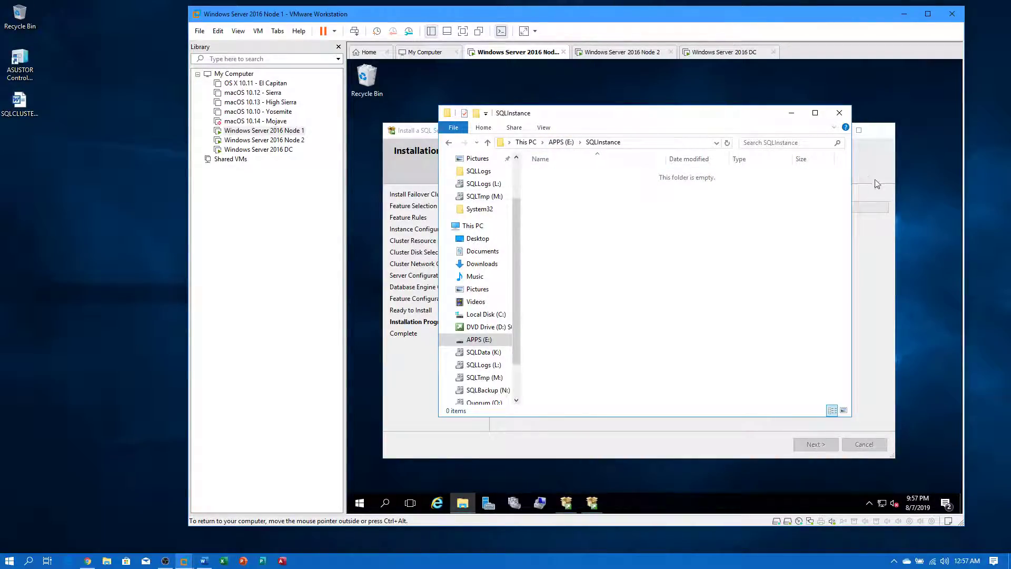
drag(675, 117, 781, 86)
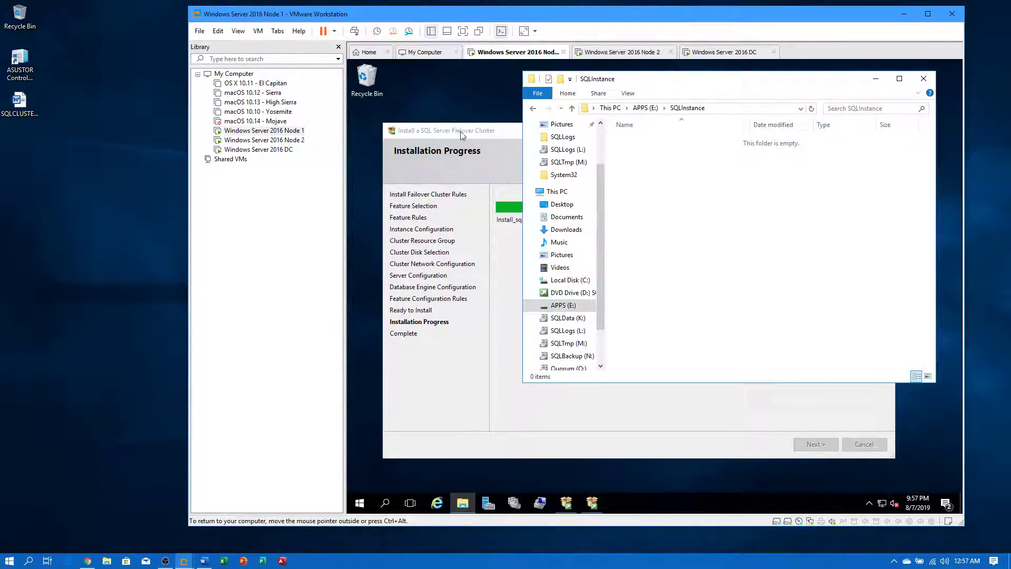
click(490, 132)
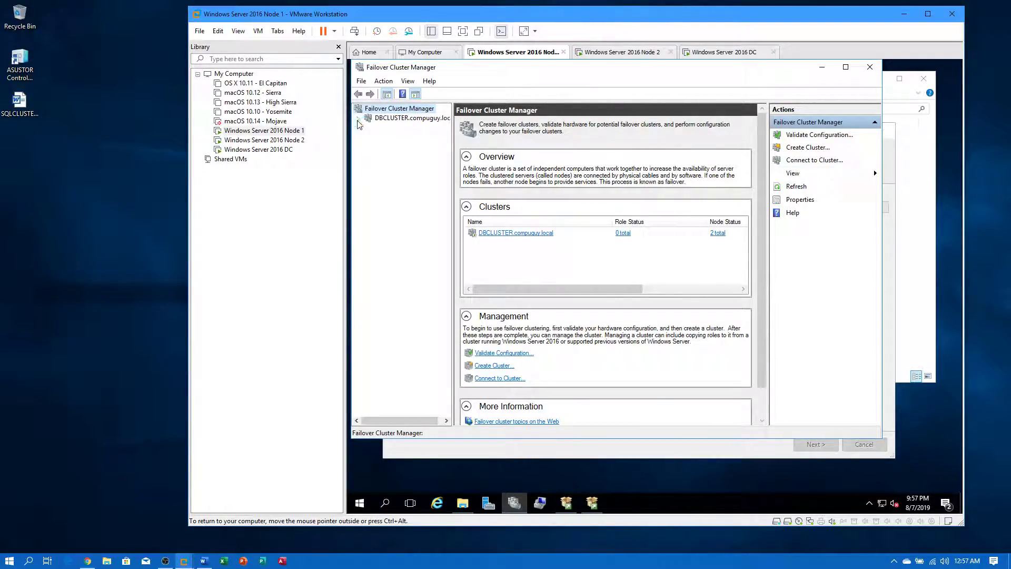
- Check DBCLUSTER's nodes and its five disks under Storage > Disks, all owned by Node1
click(358, 118)
click(394, 137)
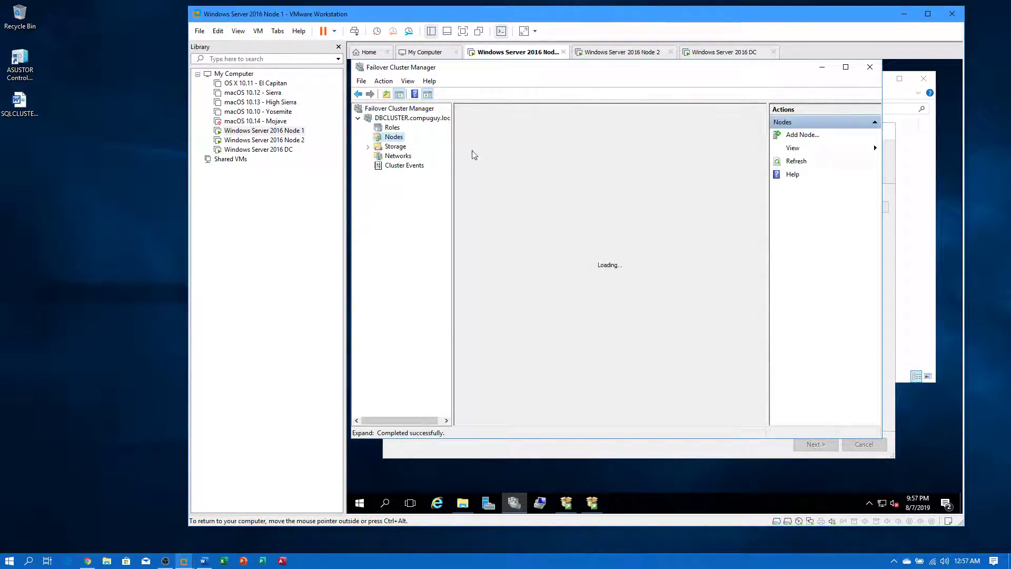
double_click(396, 146)
click(403, 156)
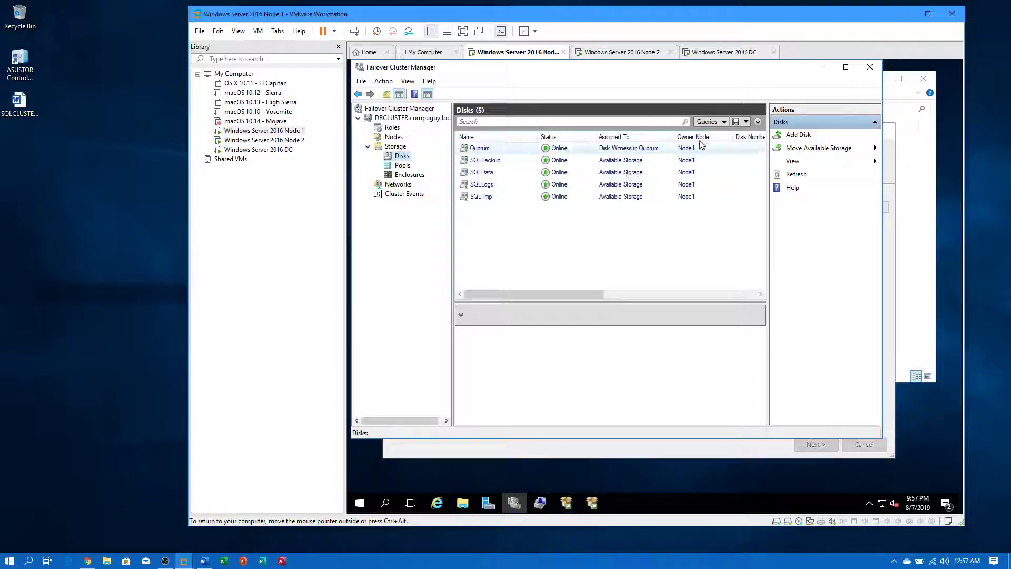
- Minimize Failover Cluster Manager and bring the SQL installer's progress window back in front
click(823, 69)
click(699, 95)
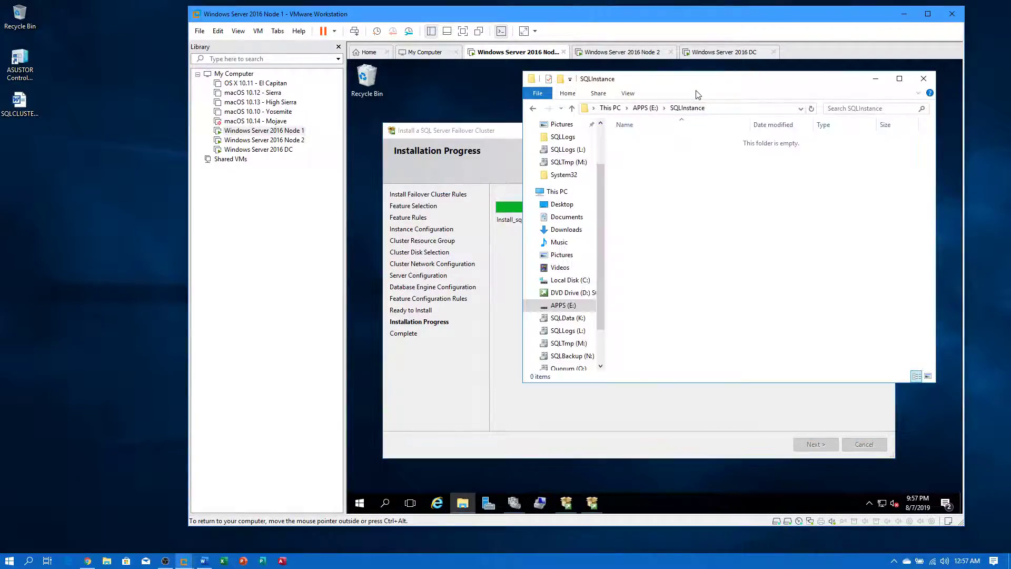
click(500, 131)
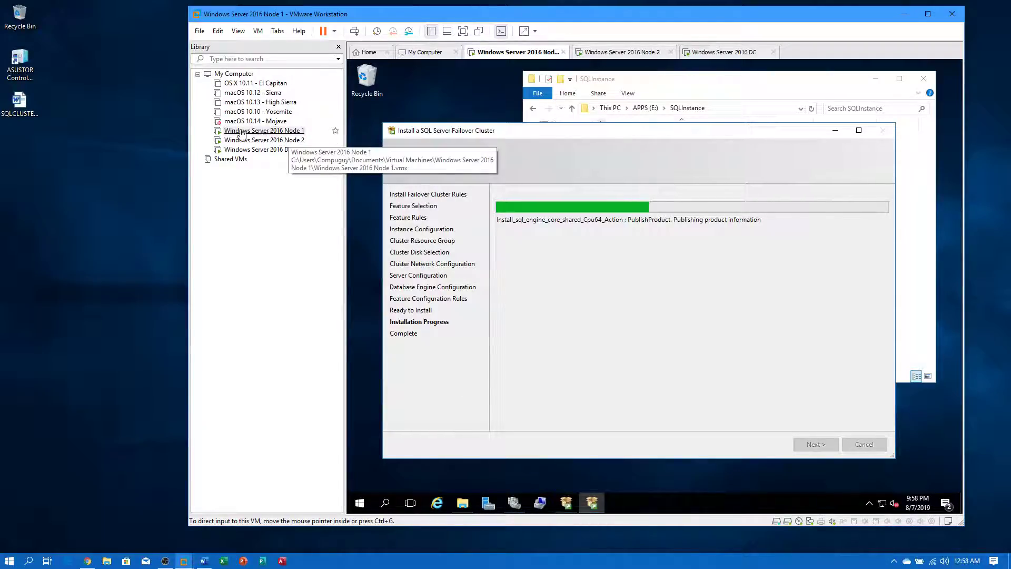
click(266, 140)
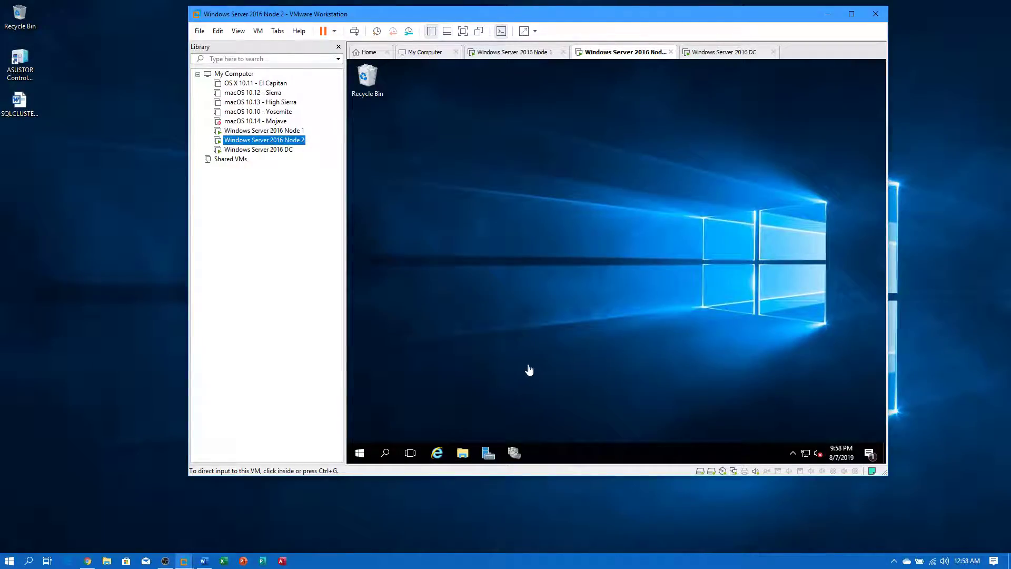
click(290, 132)
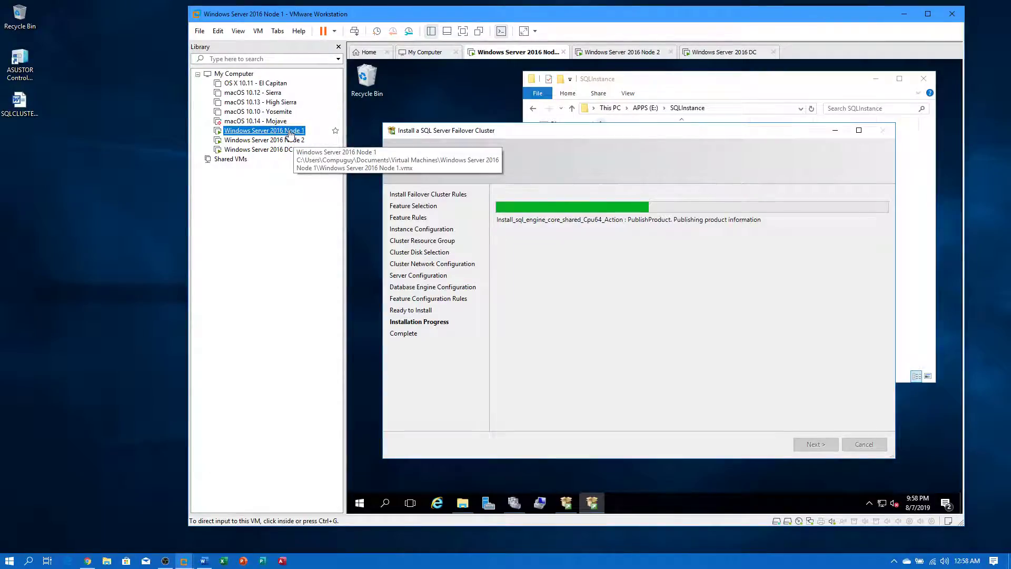
click(541, 135)
mouse_move(546, 137)
mouse_down()
mouse_move(545, 155)
mouse_move(548, 138)
mouse_up()
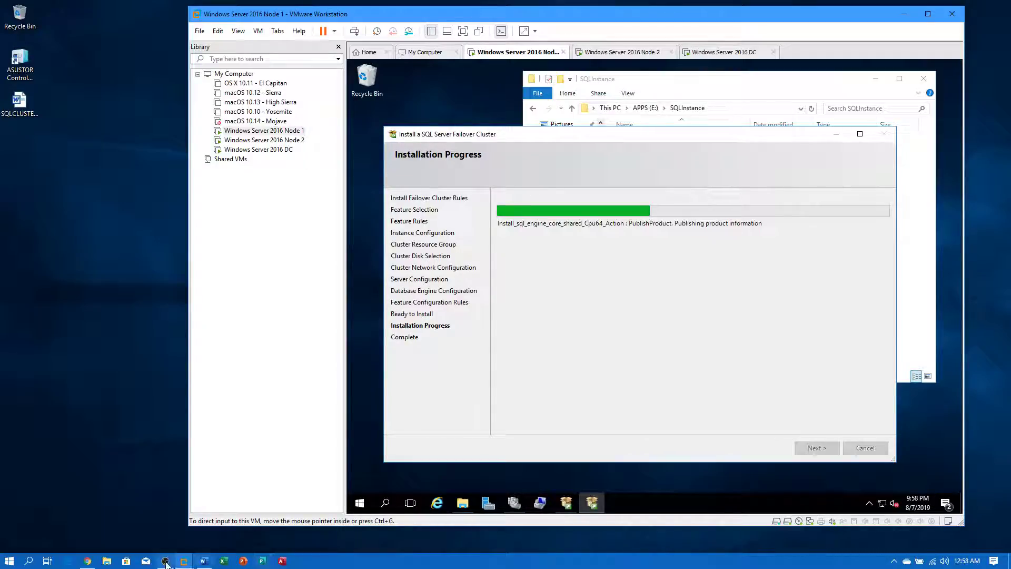
click(240, 484)
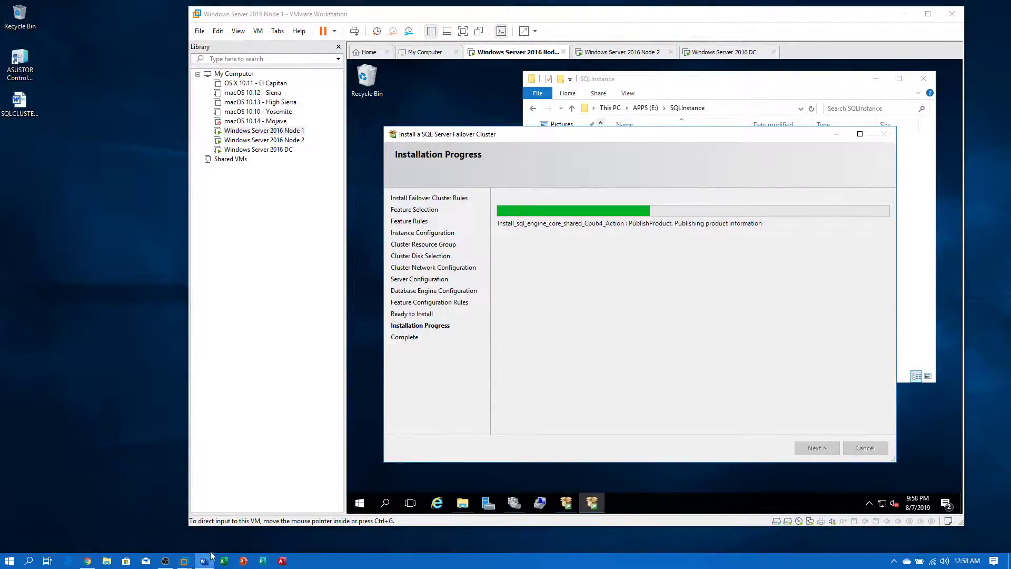
scroll(329, 270, up, 10)
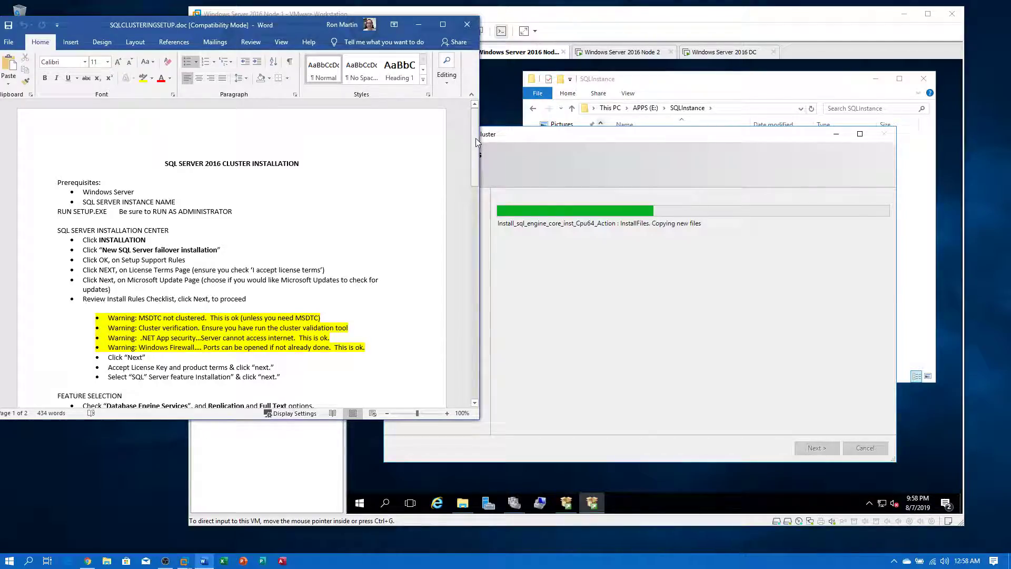
drag(476, 138, 474, 353)
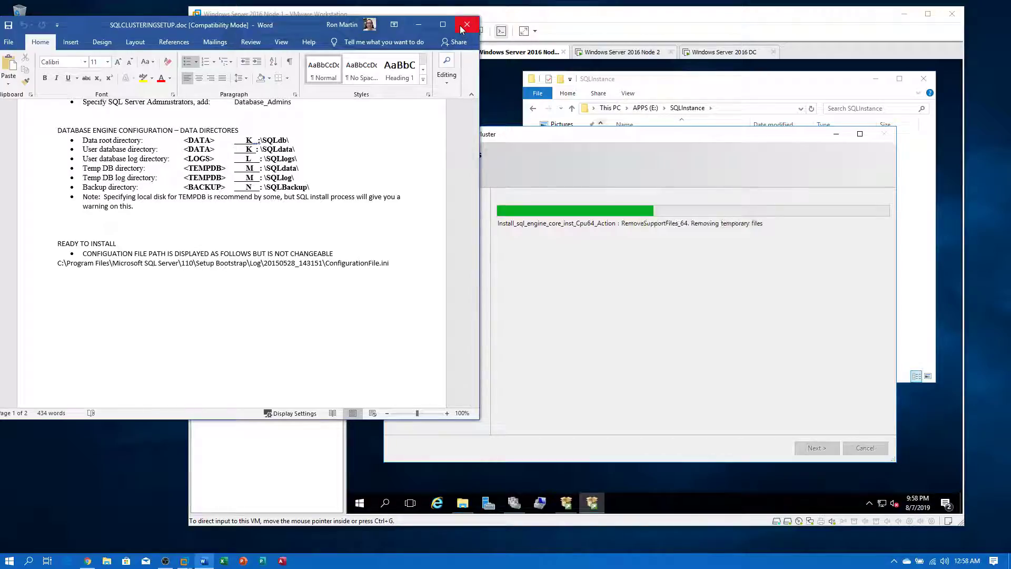
click(419, 25)
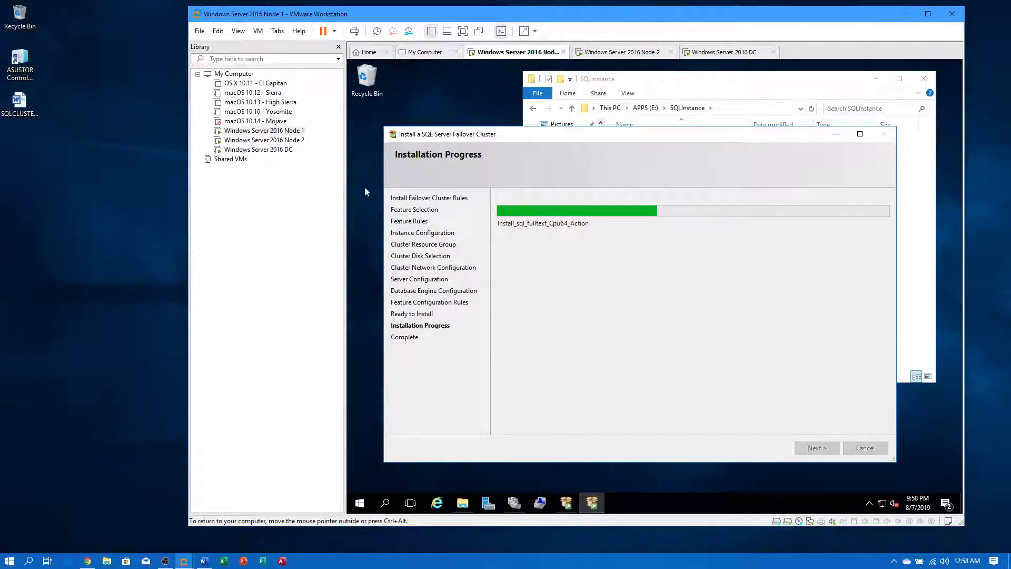
click(258, 149)
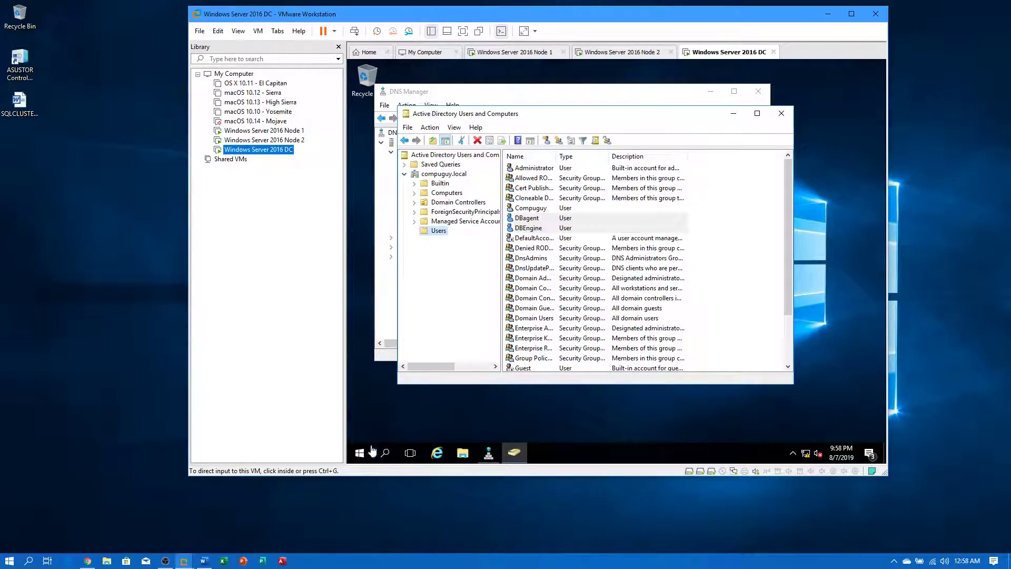
- On the DC, browse This PC > iSCSI_1 (E:) > iSCSIVirtualDisks to see the five disk images, then return to Node 1
click(464, 453)
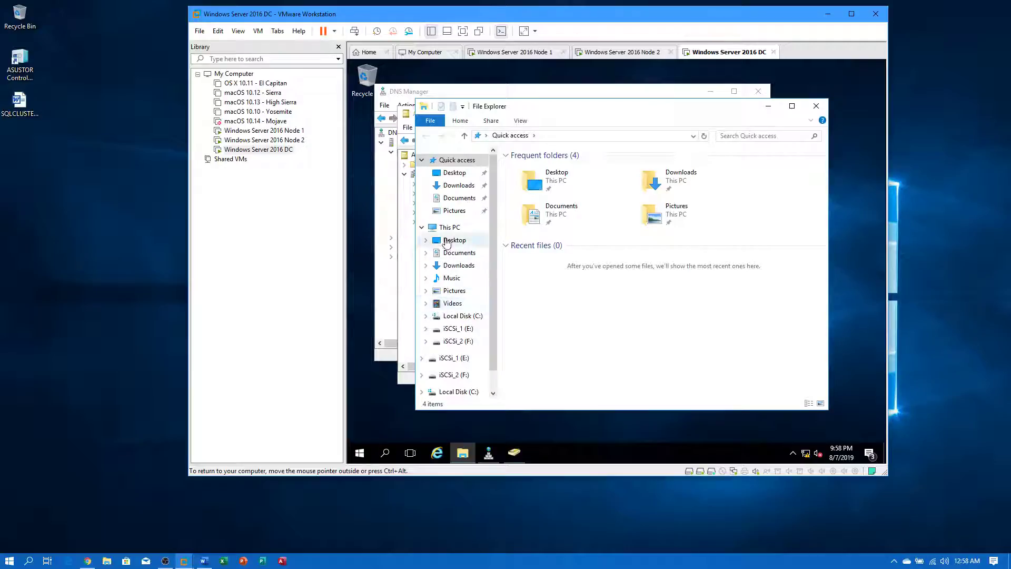
click(450, 228)
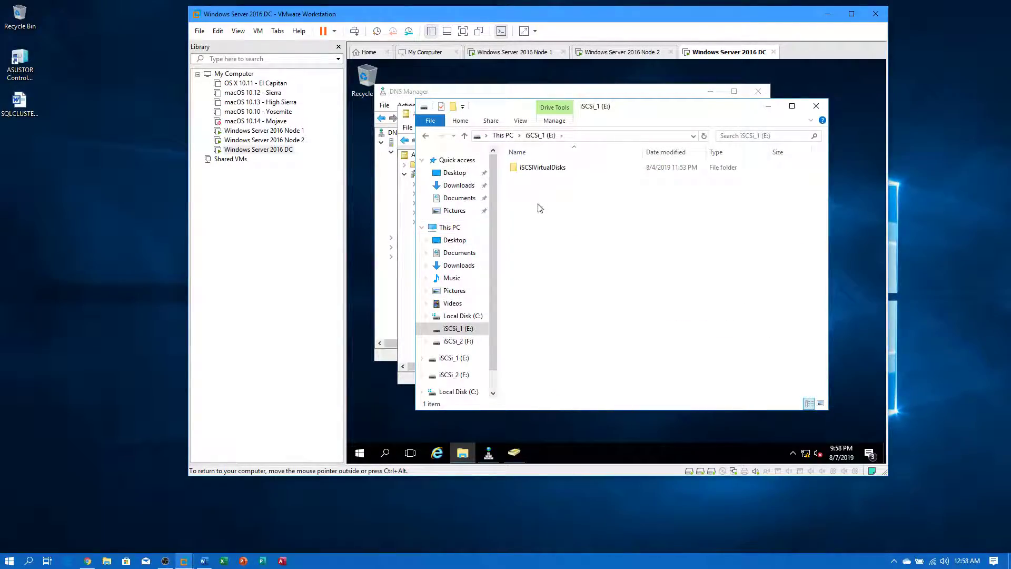
double_click(538, 168)
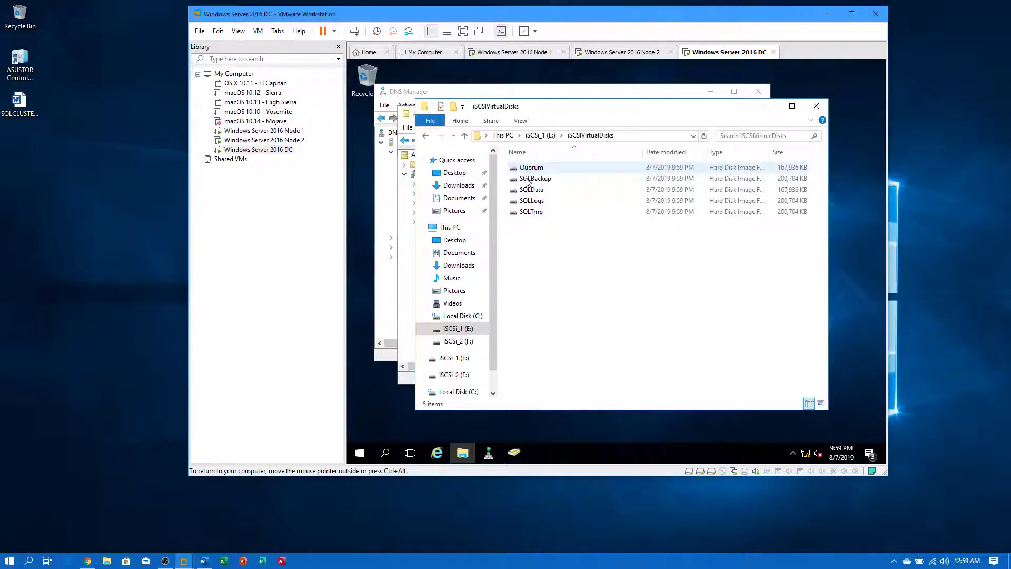
click(281, 134)
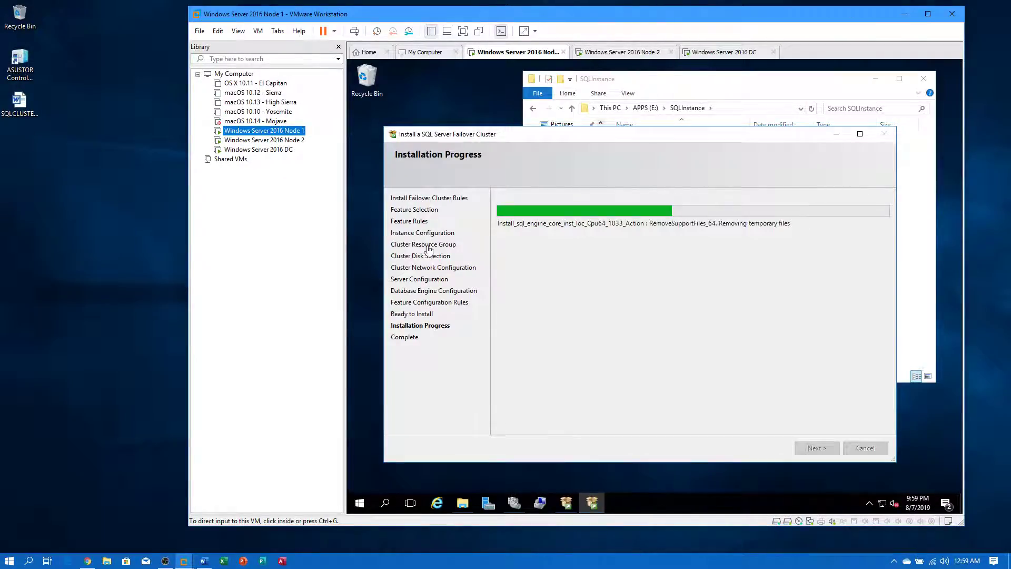
- Confirm Node 1's SQLInstance folder holds MSSQL13.MSSQLSERVER, then minimize the DC's iSCSIVirtualDisks window
click(462, 502)
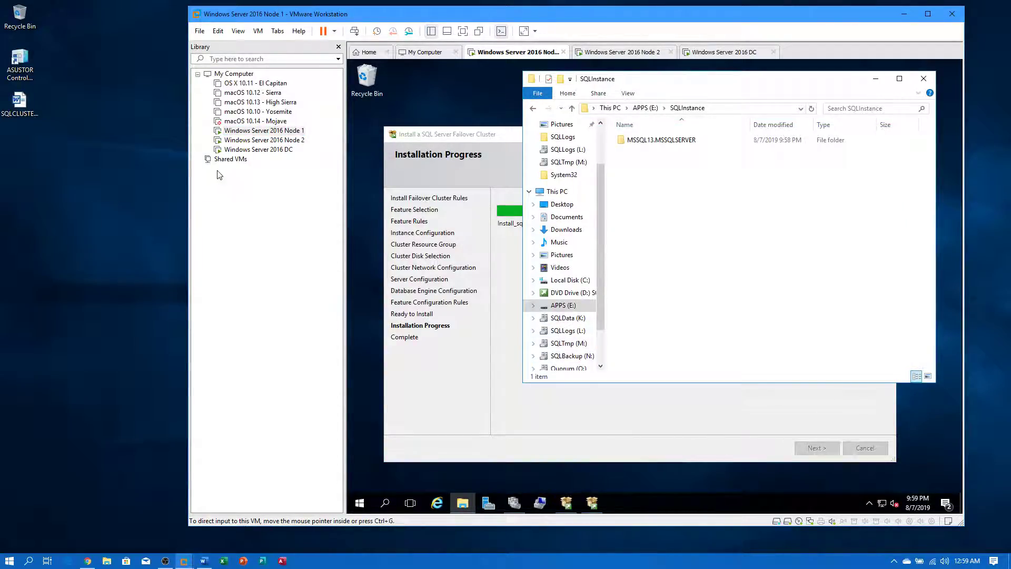
click(240, 151)
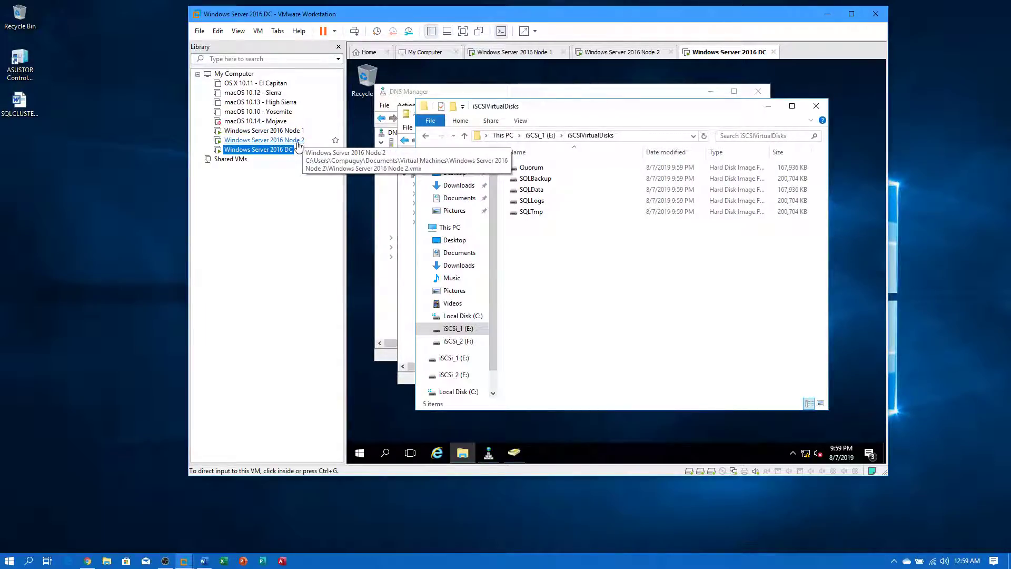
click(285, 131)
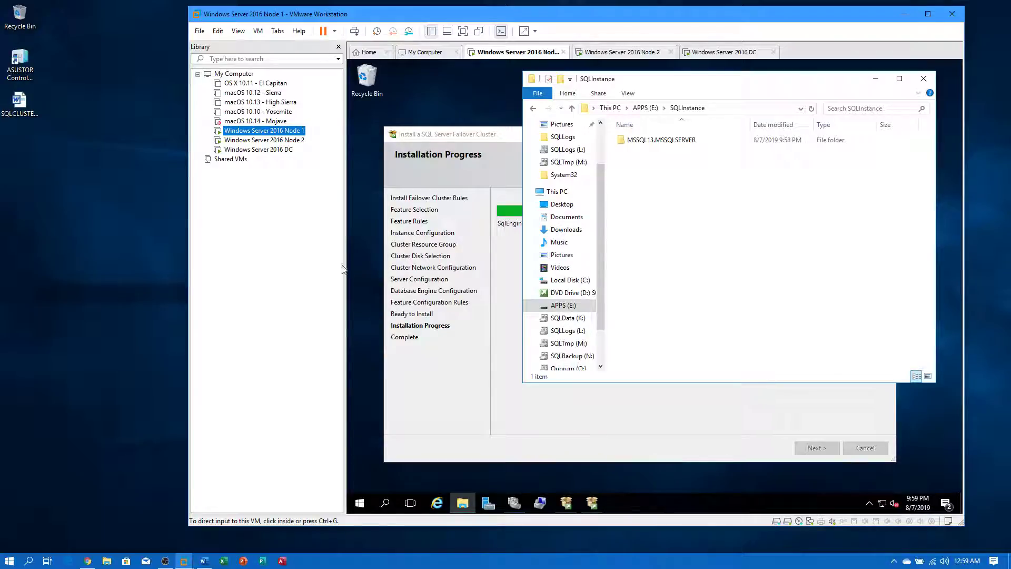
click(262, 150)
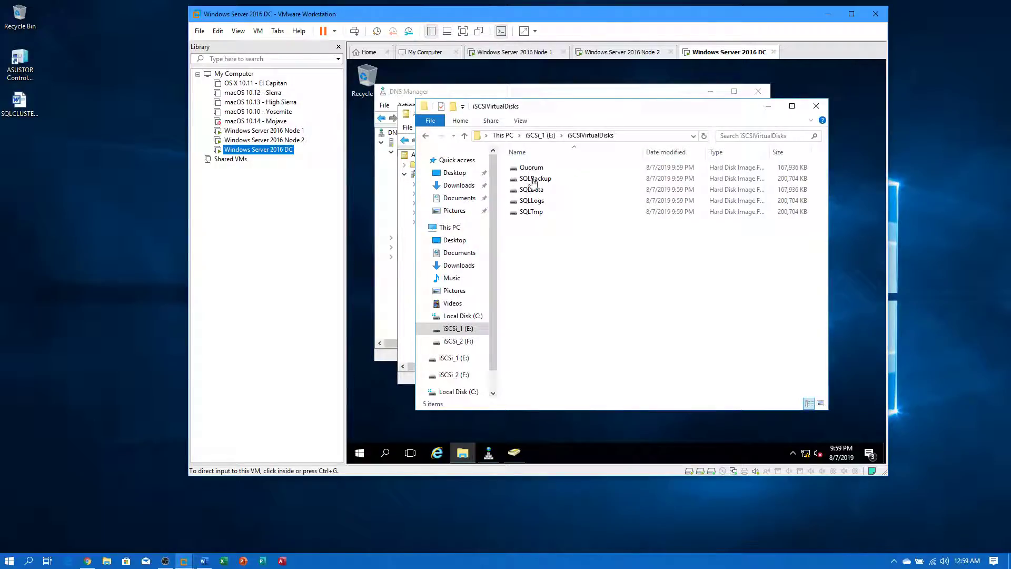
click(769, 112)
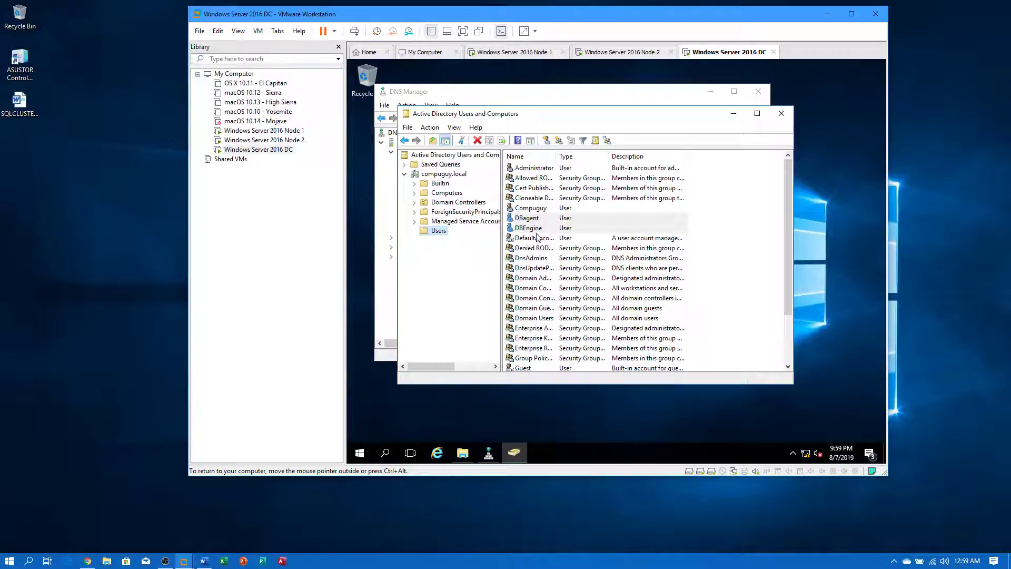
- Refresh the compuguy.local zone in DNS Manager and inspect the DBCLUSTER (192.168.0.13), dc, Node1 and Node2 host records
click(694, 97)
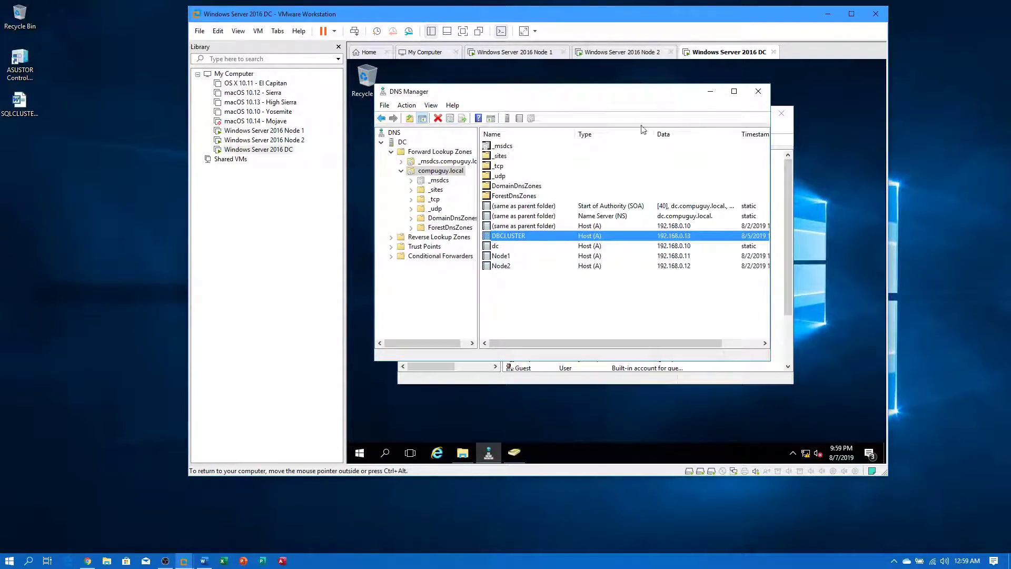
right_click(568, 311)
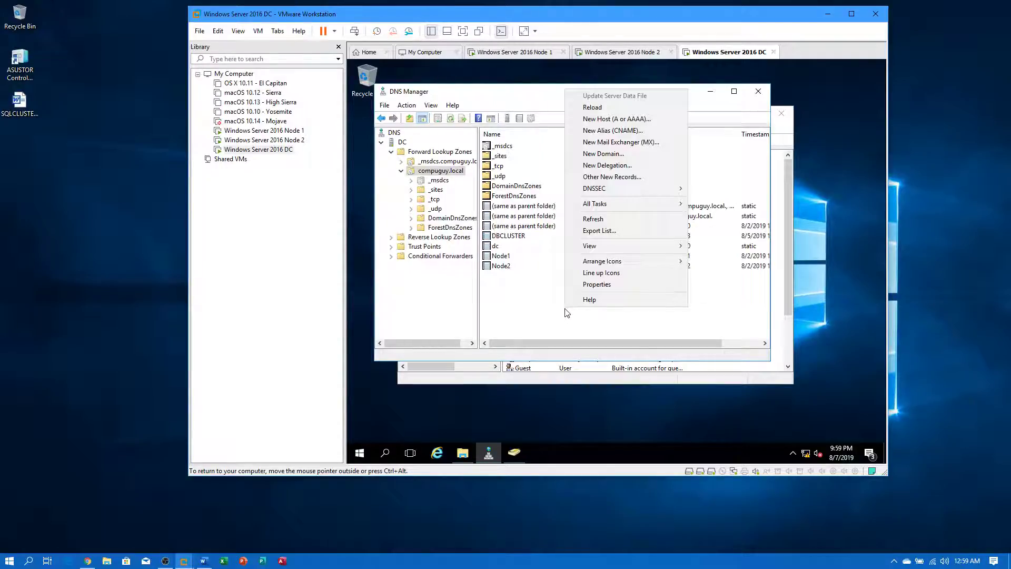
click(592, 226)
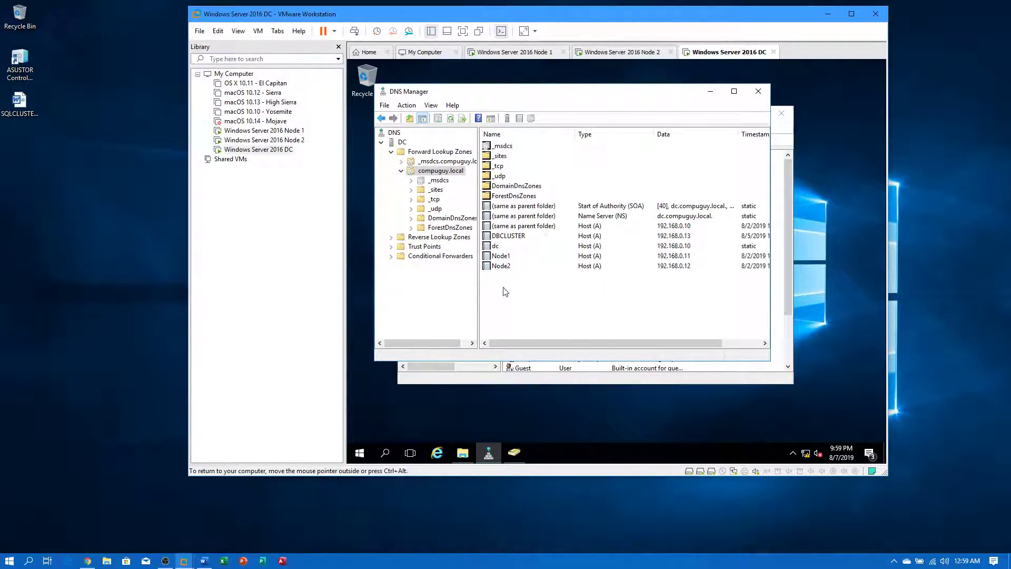
click(503, 240)
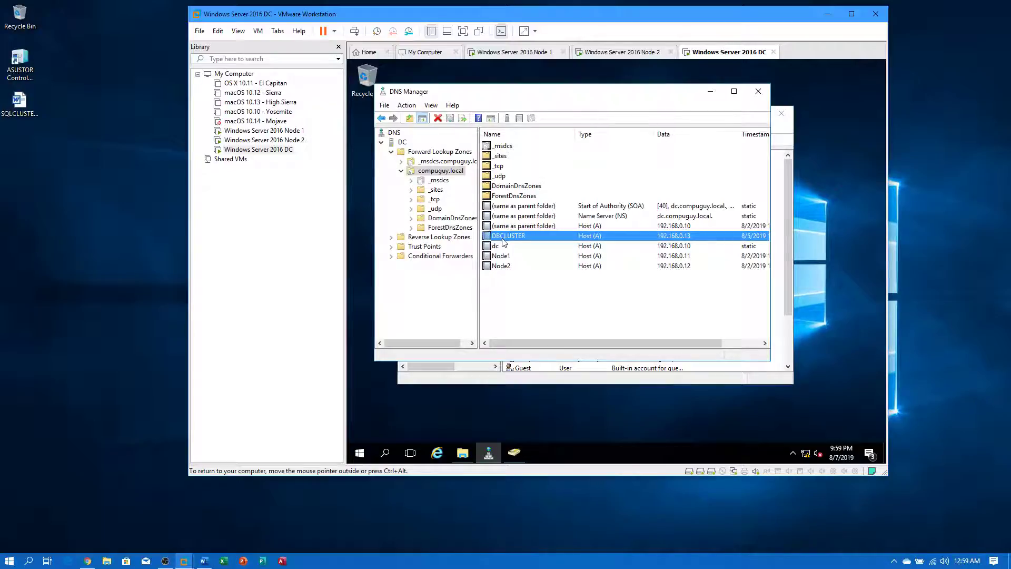
click(498, 247)
click(497, 257)
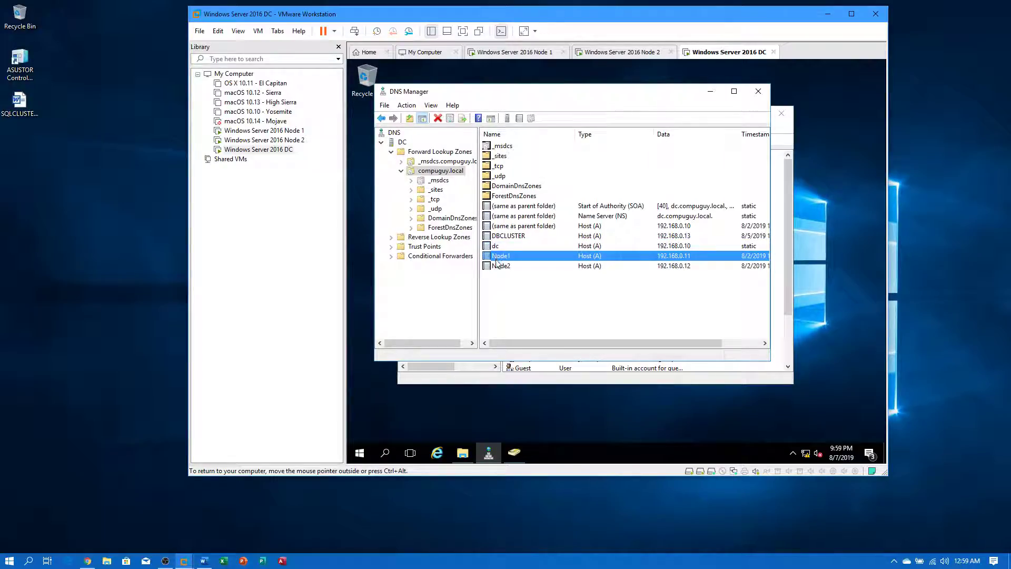
click(498, 267)
right_click(507, 313)
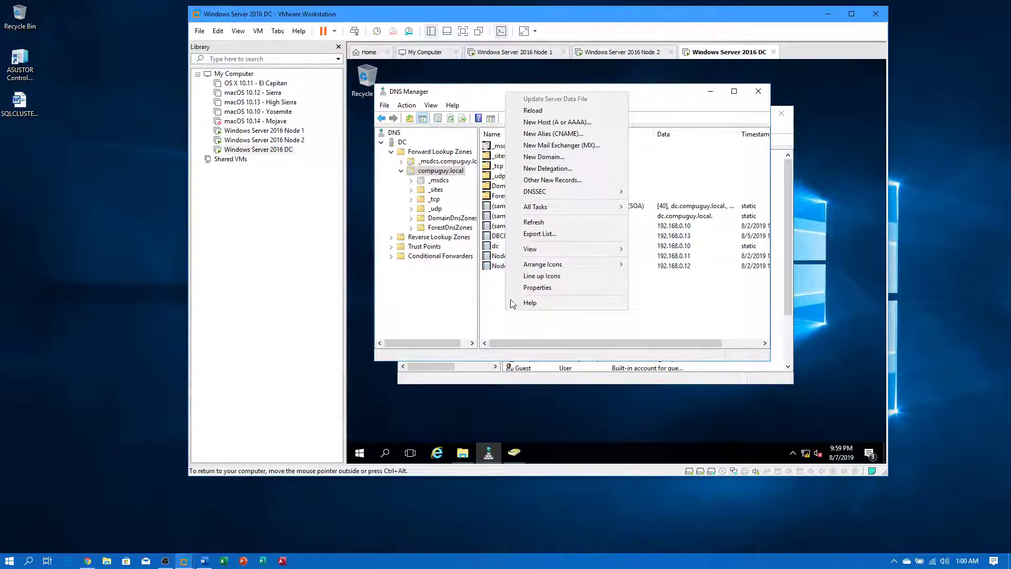
click(536, 223)
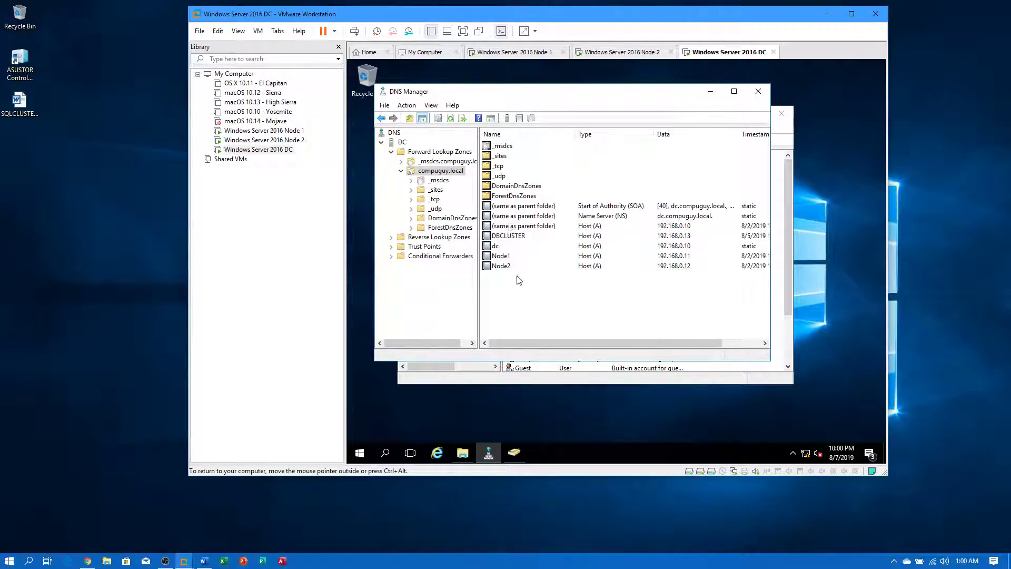
- Refresh Active Directory's Computers container to list DBCLUSTER, NODE1 and NODE2, widening the Description column
click(469, 381)
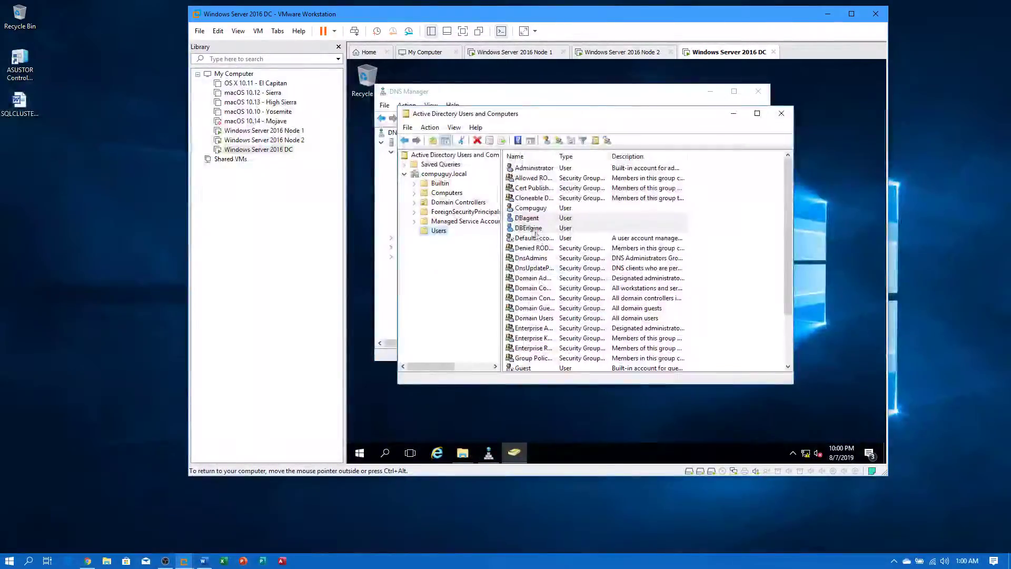
click(447, 193)
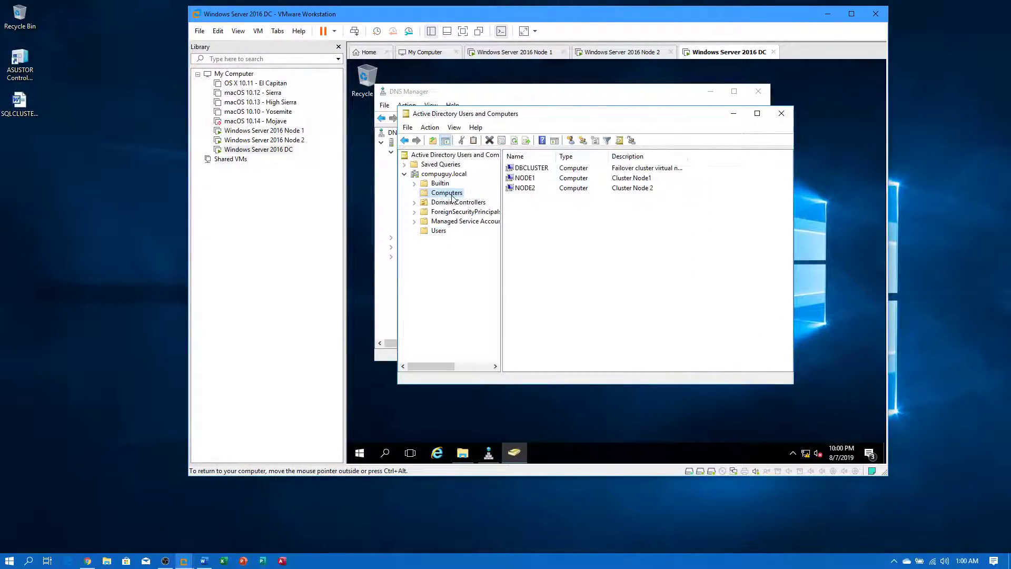
right_click(523, 218)
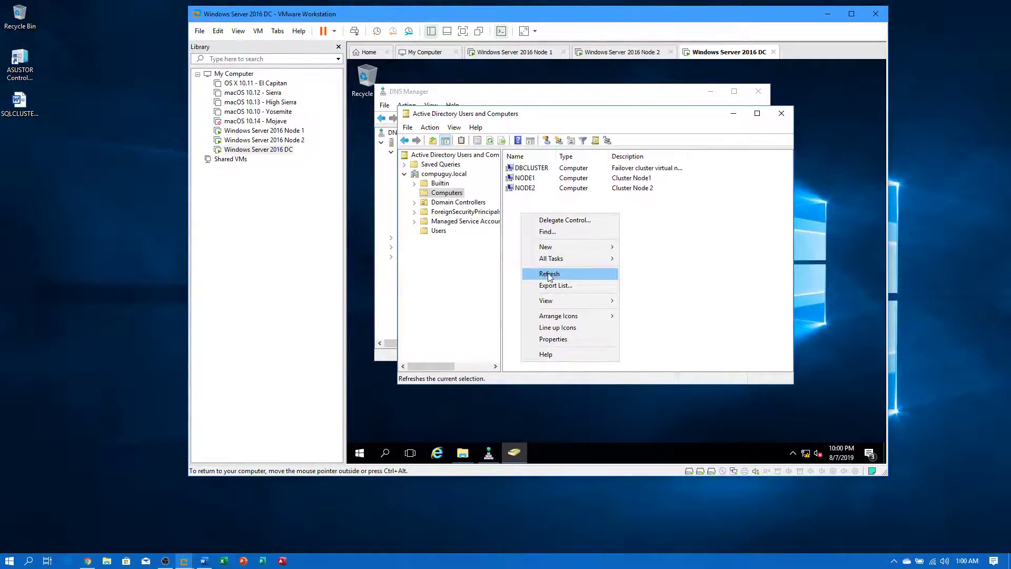
click(550, 274)
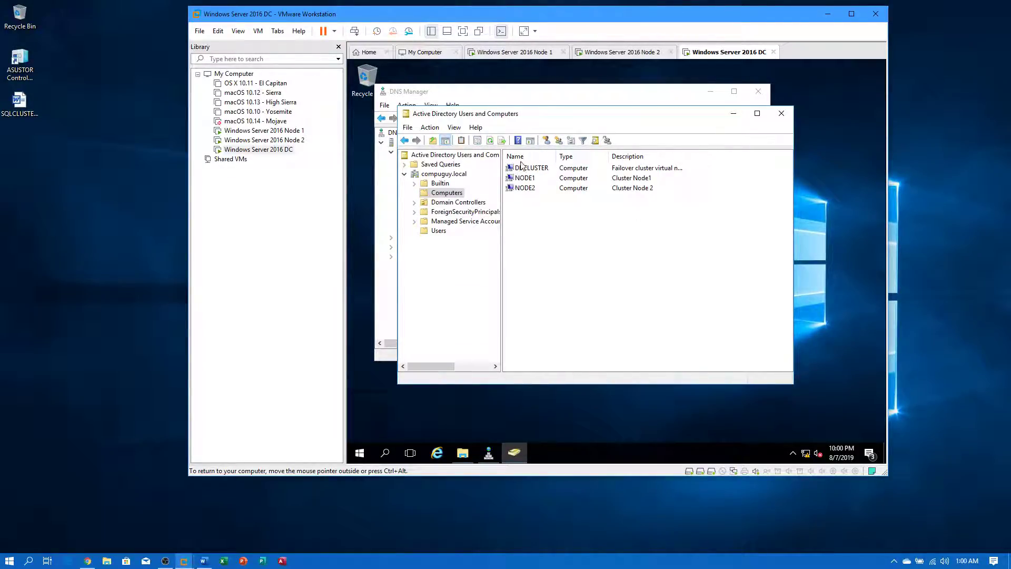
drag(688, 156, 742, 157)
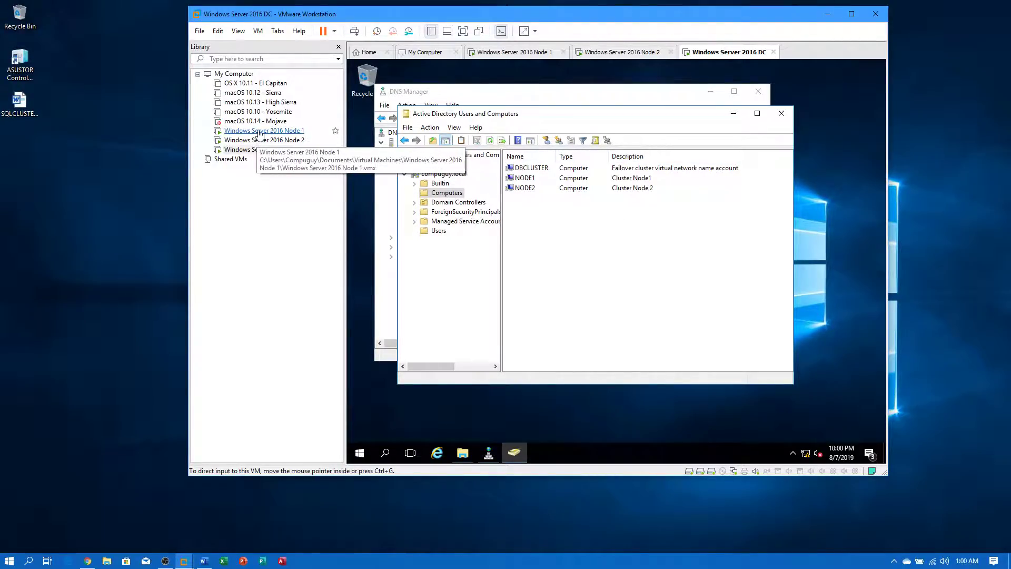
click(258, 131)
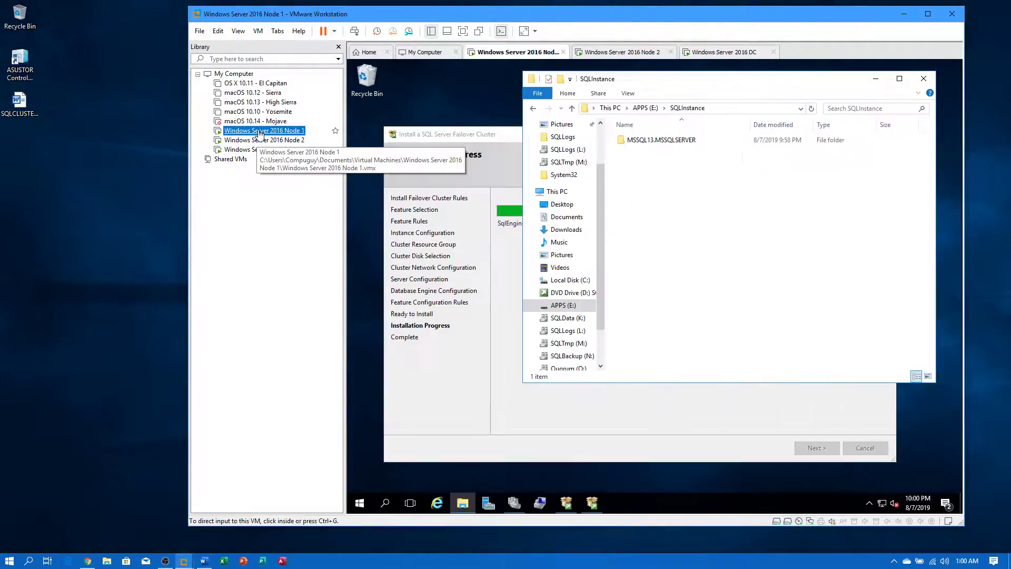
- On Node 1, browse from E:\SQLInstance to SQLData (K:) and its DATA, SQLData and SQLdb folders
click(670, 434)
click(669, 426)
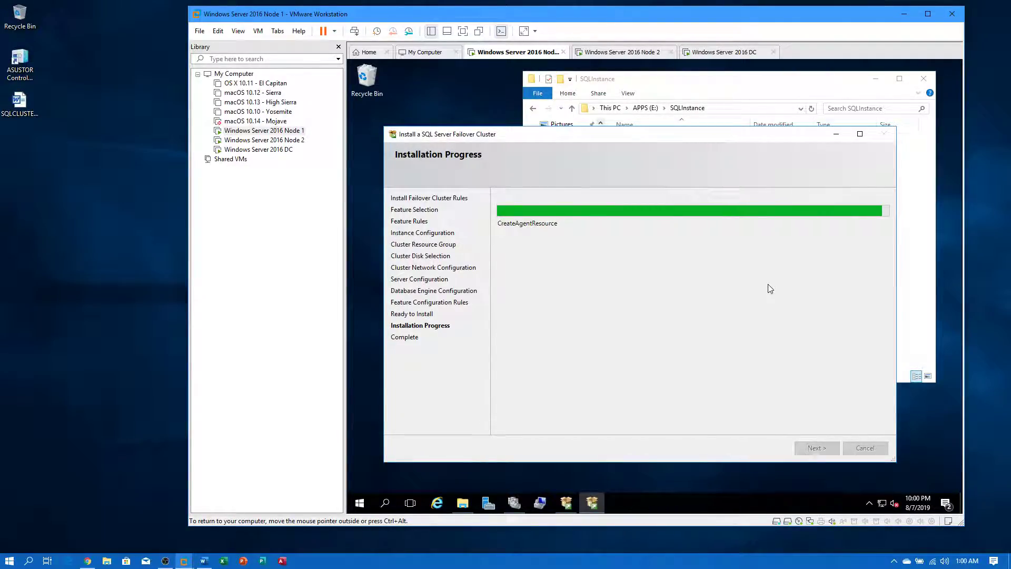
click(644, 80)
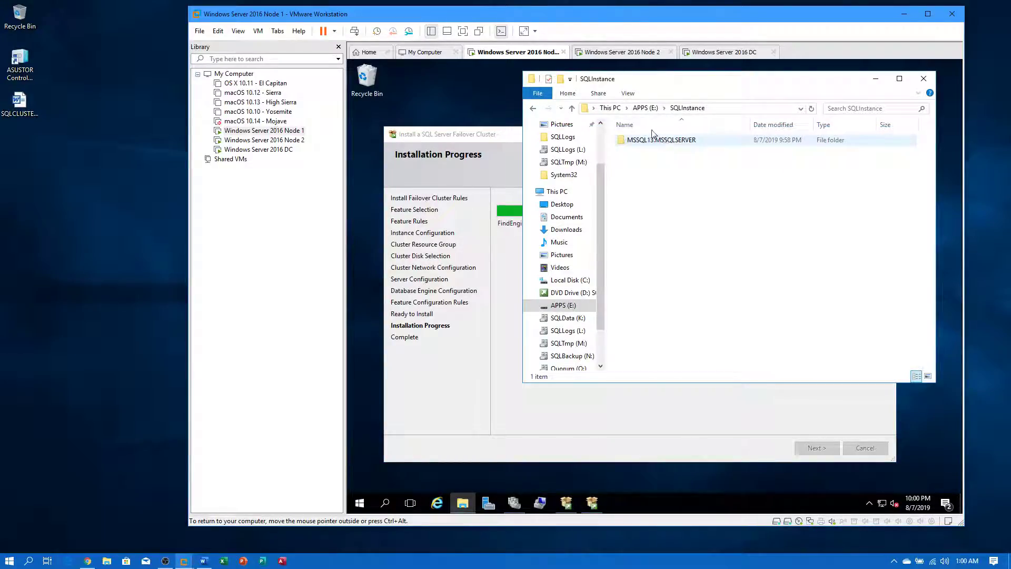
click(644, 111)
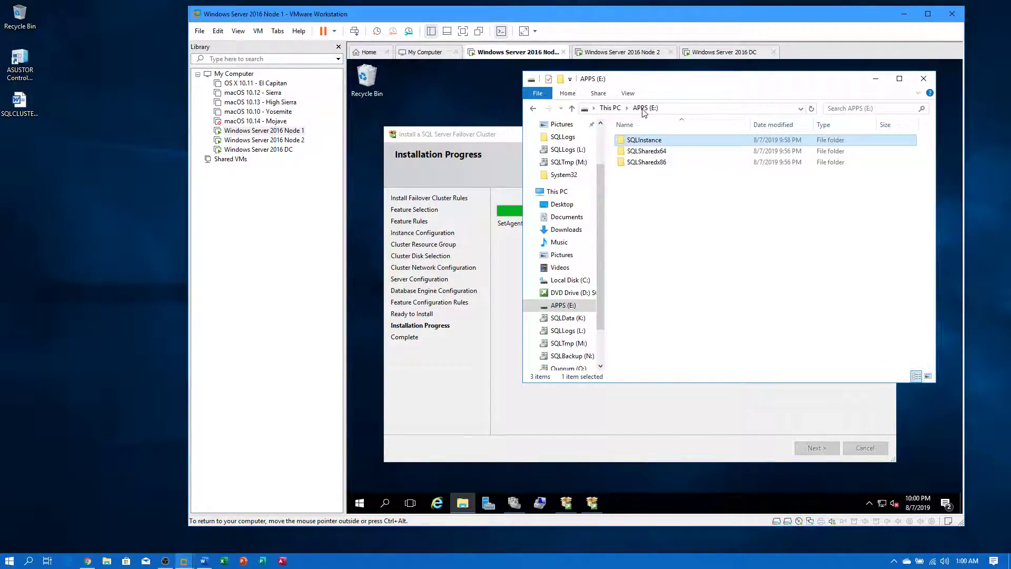
click(610, 108)
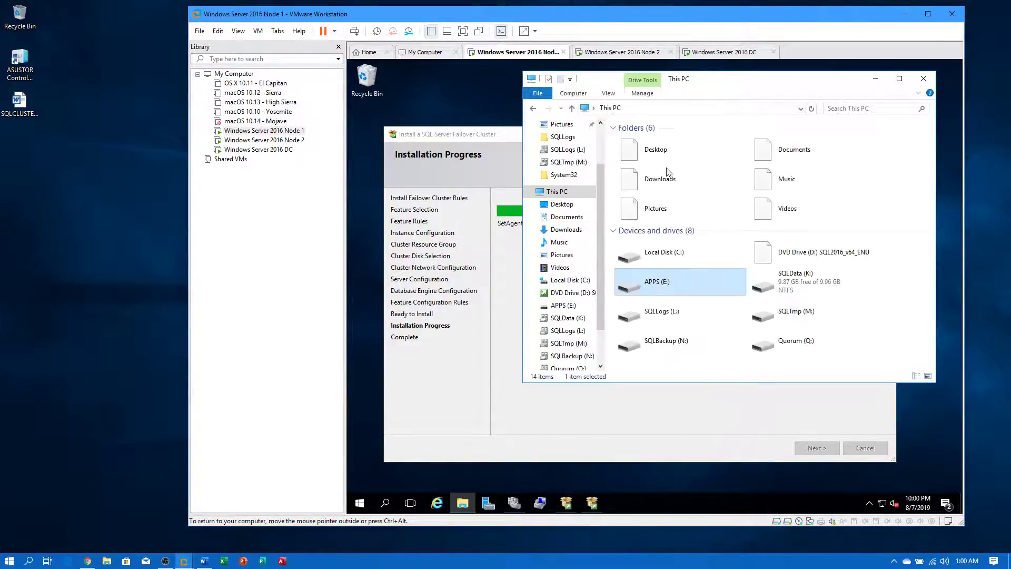
double_click(778, 283)
double_click(634, 140)
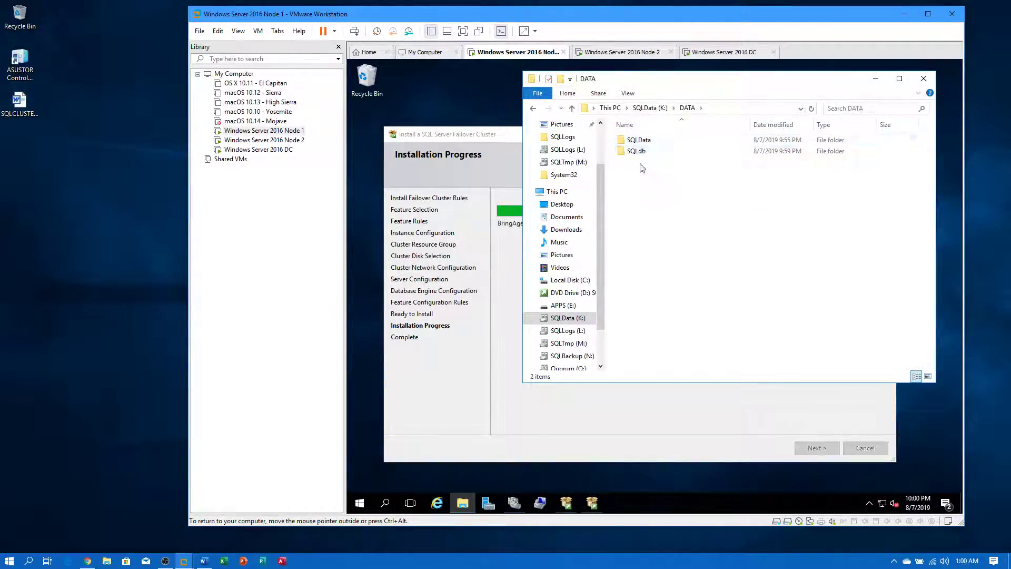
double_click(637, 140)
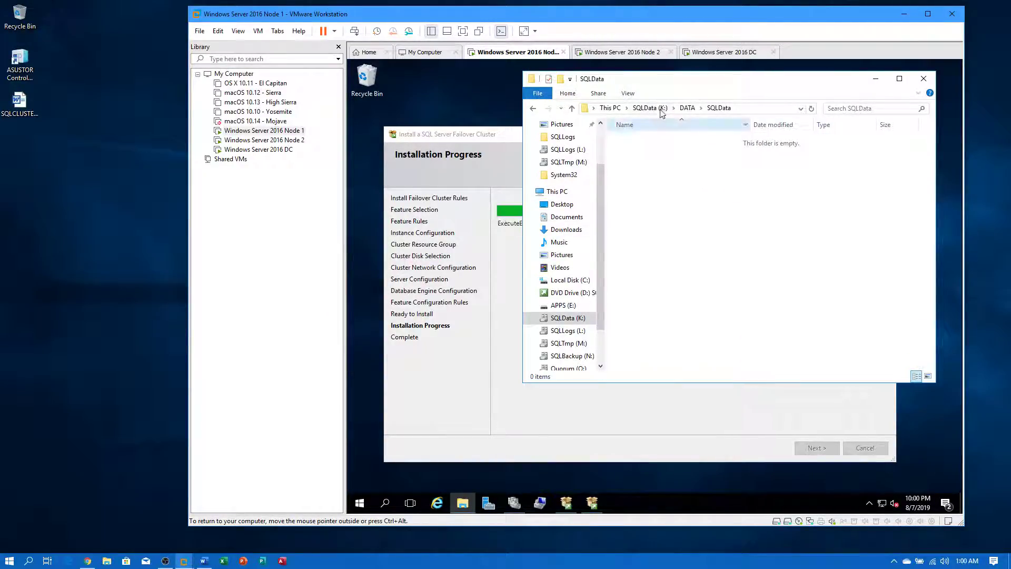
click(688, 108)
double_click(661, 149)
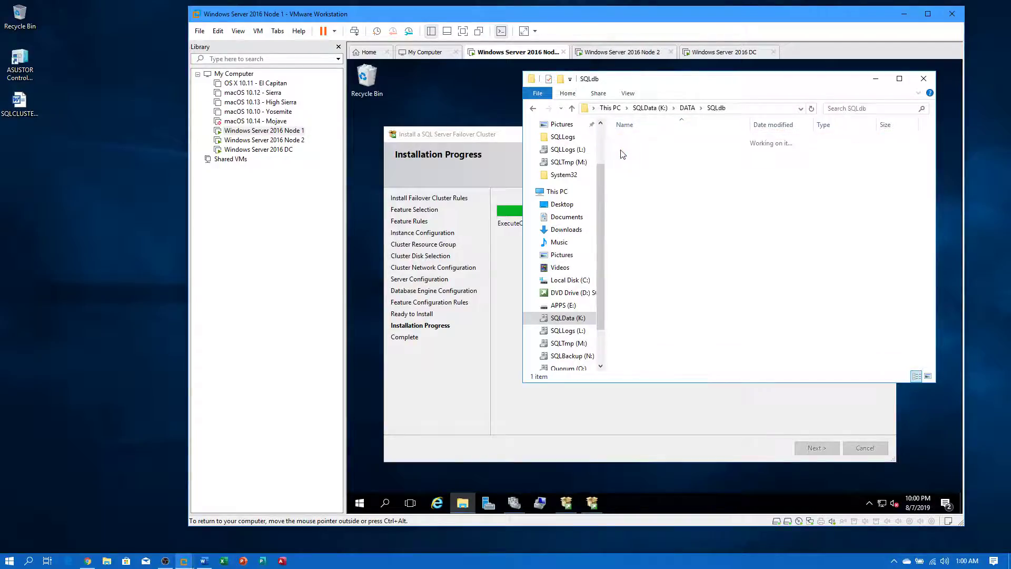
click(687, 108)
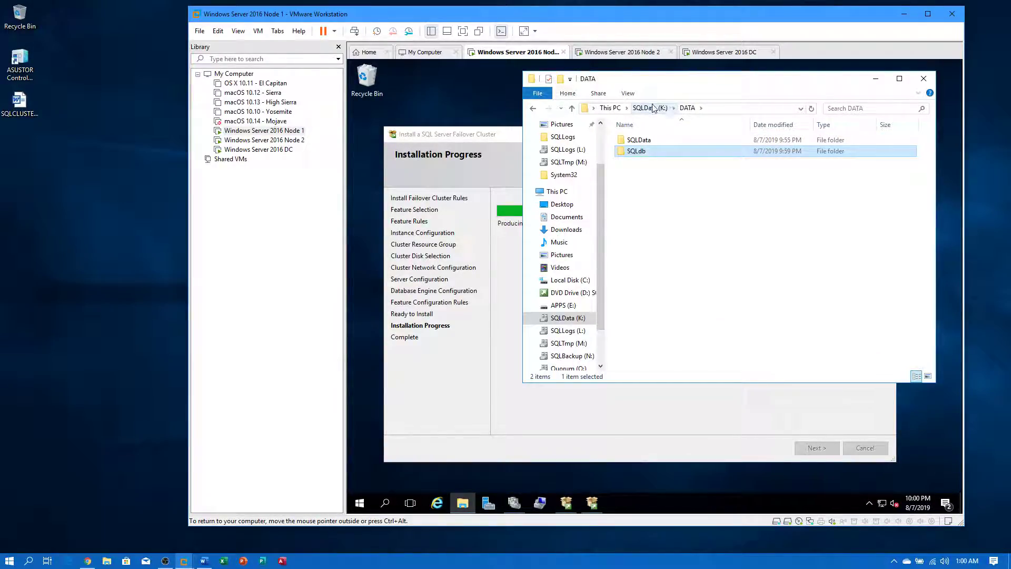
click(650, 108)
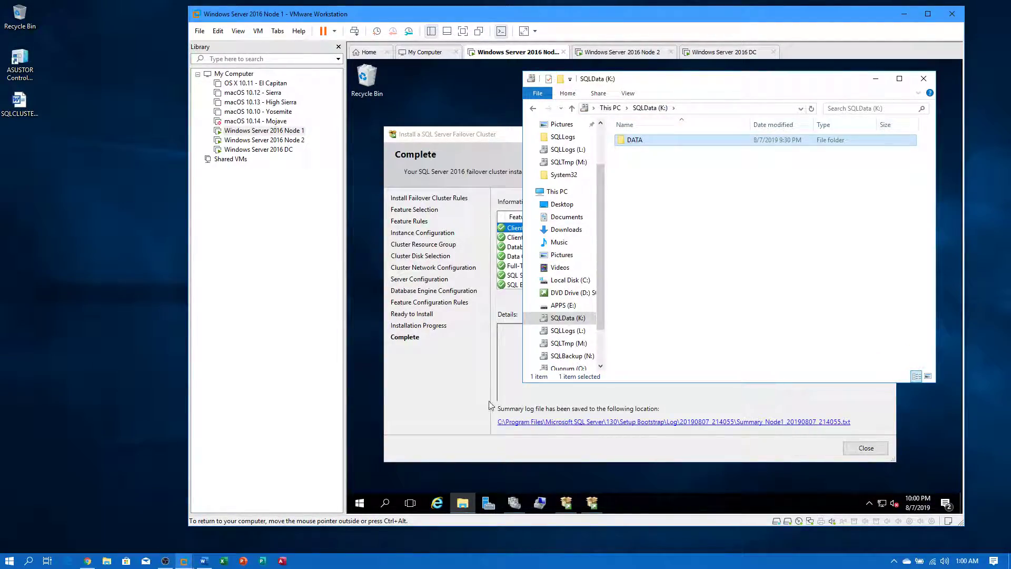
- Review the setup wizard's Complete page showing every feature Succeeded
click(474, 399)
scroll(850, 287, down, 2)
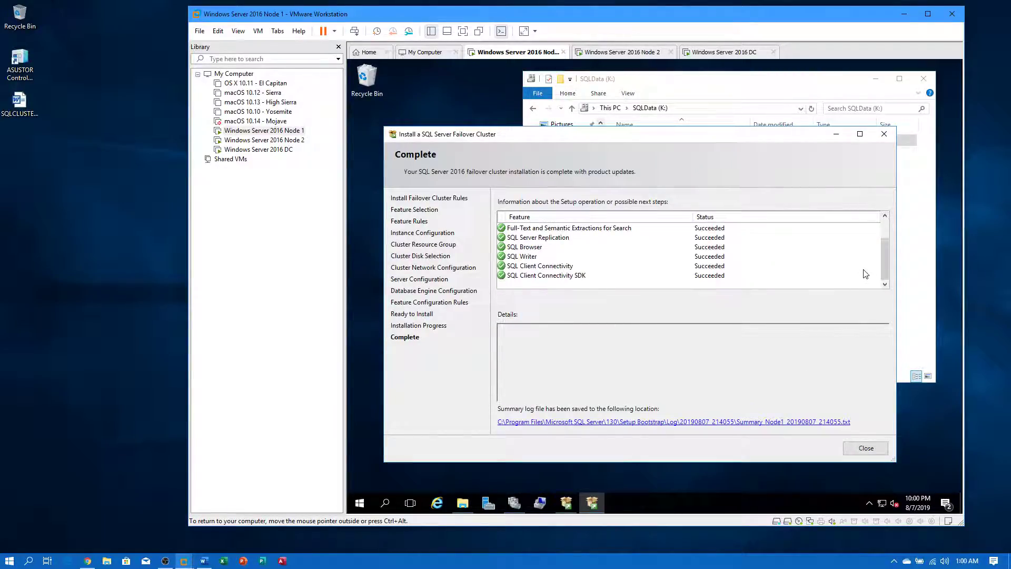
scroll(864, 270, up, 2)
- Close the finished setup wizard, SQL Server Installation Center and the SQLData (K:) Explorer window on Node 1
click(867, 448)
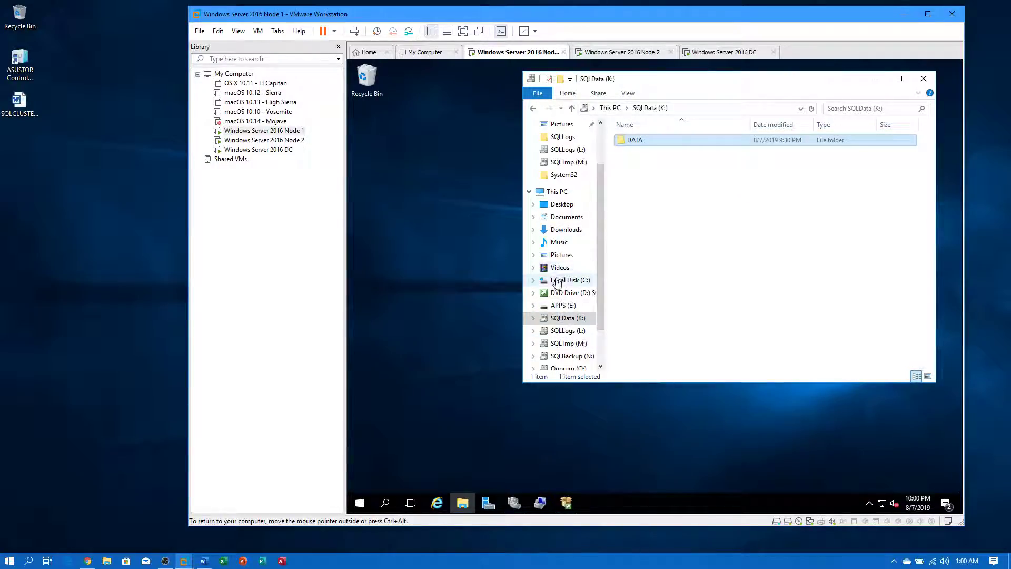
click(462, 389)
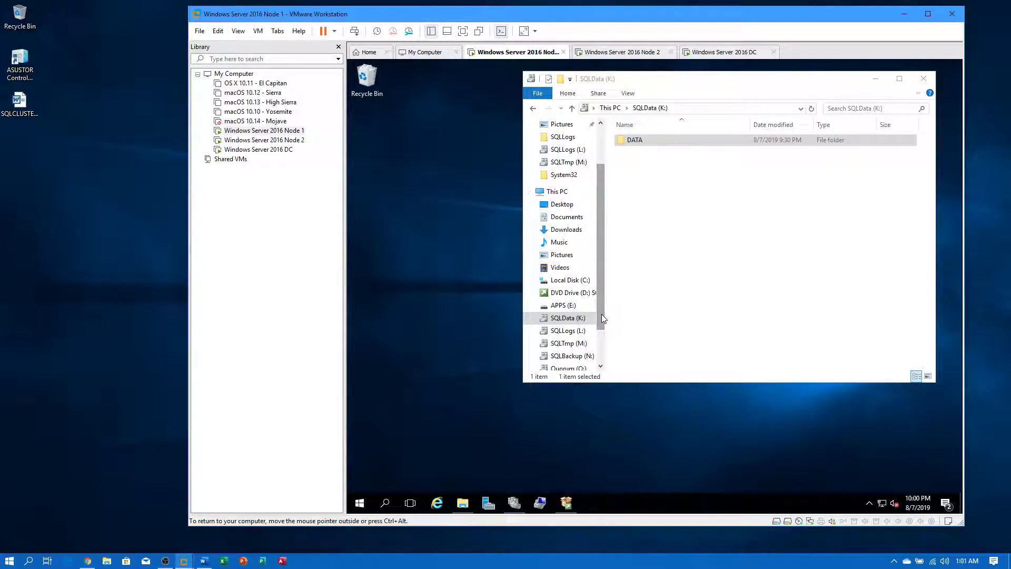
drag(601, 318, 600, 352)
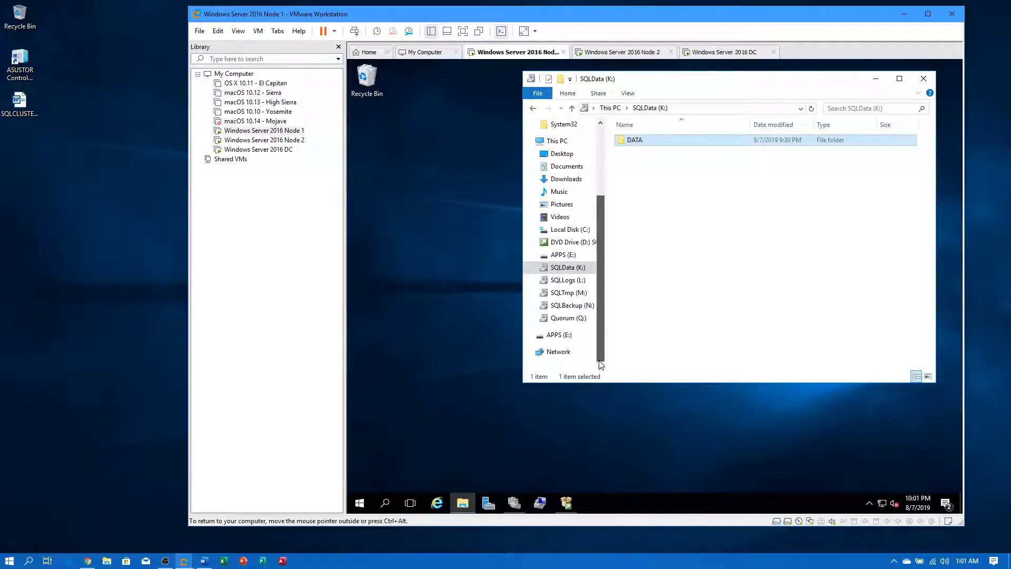
click(409, 302)
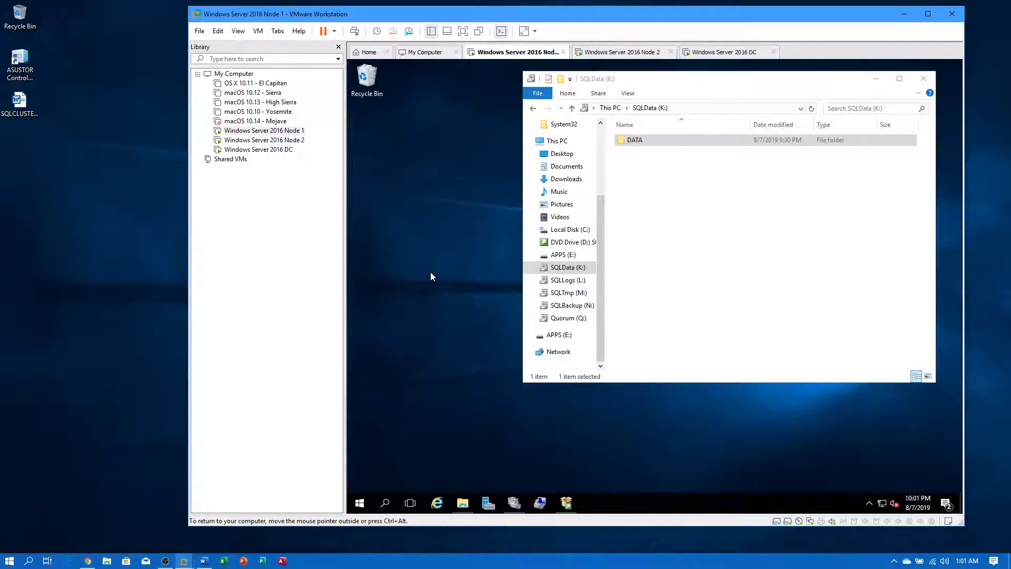
click(566, 503)
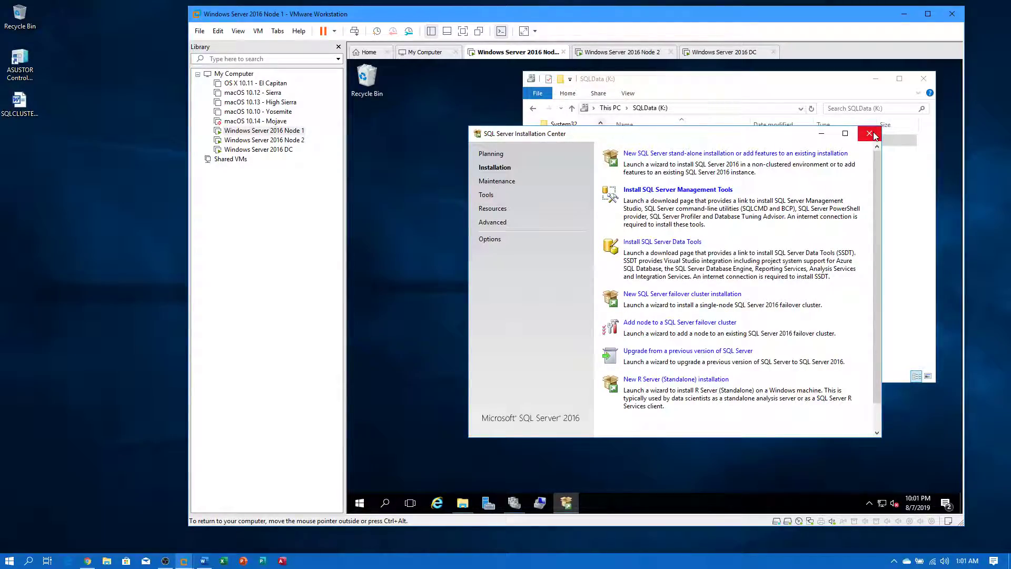
click(869, 134)
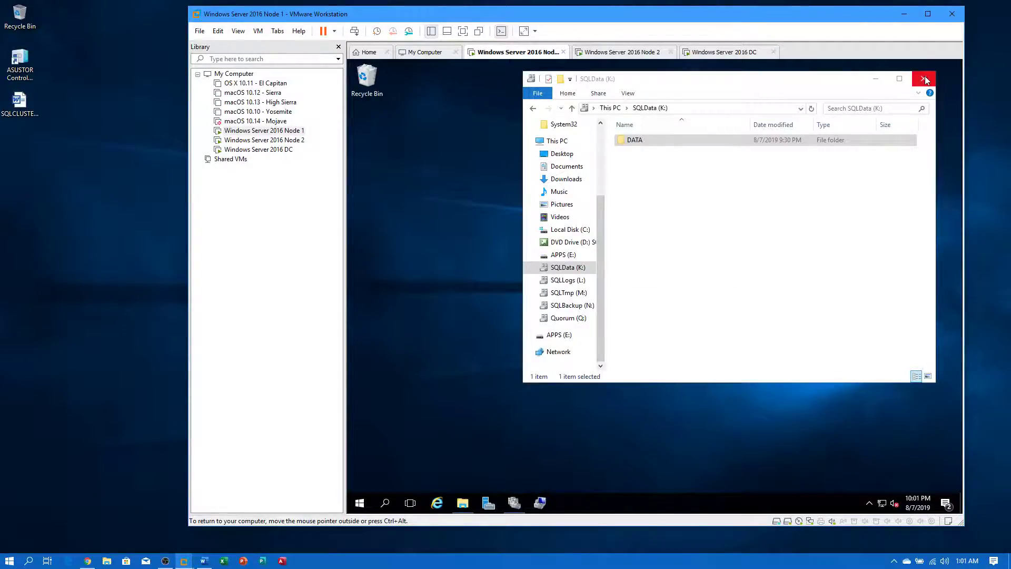
click(923, 79)
- Compare DVD drives: Node 1 shows the SQL2016 media while Node 2's drive asks for a disk
click(273, 141)
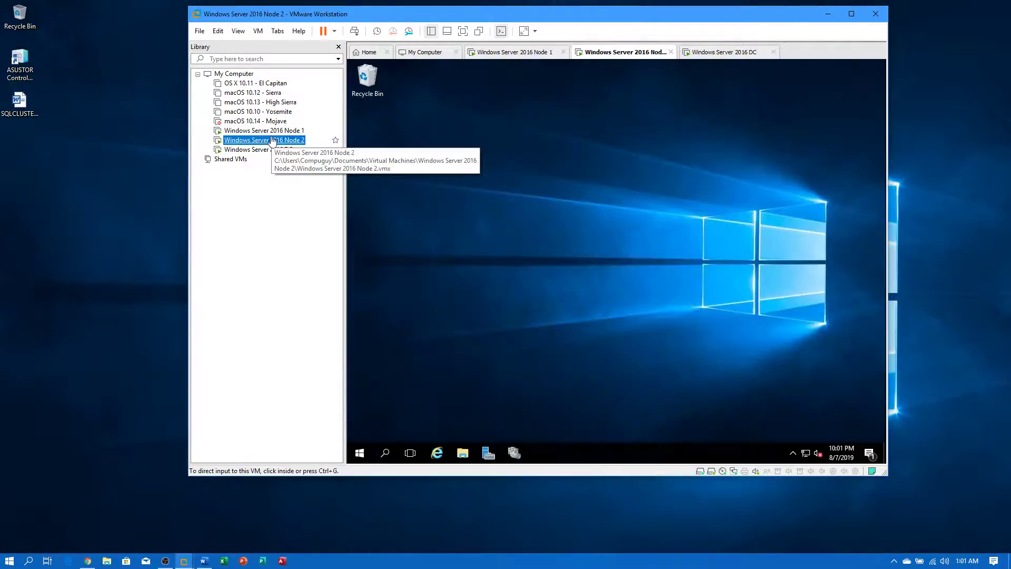
click(466, 459)
click(463, 455)
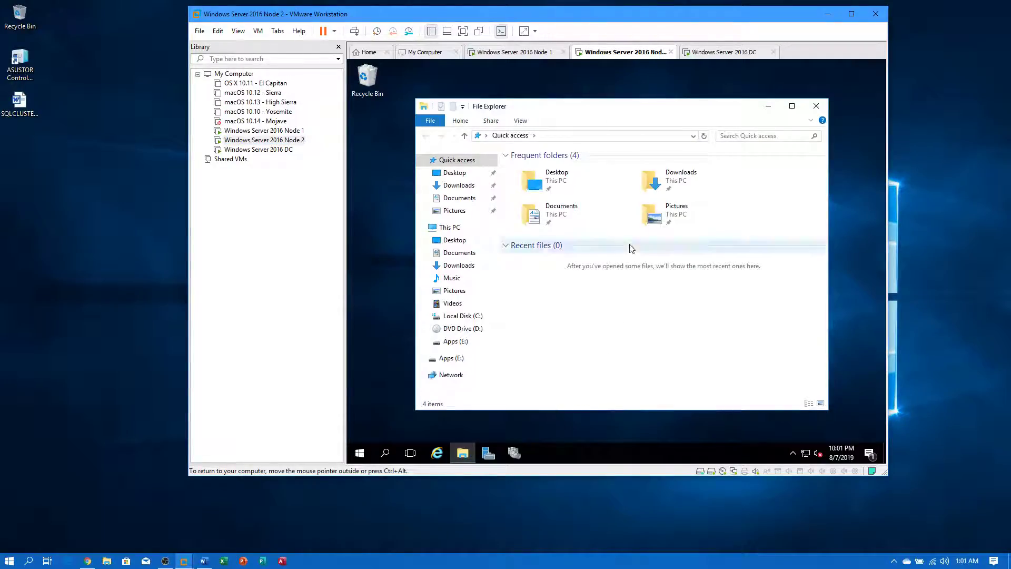
click(816, 106)
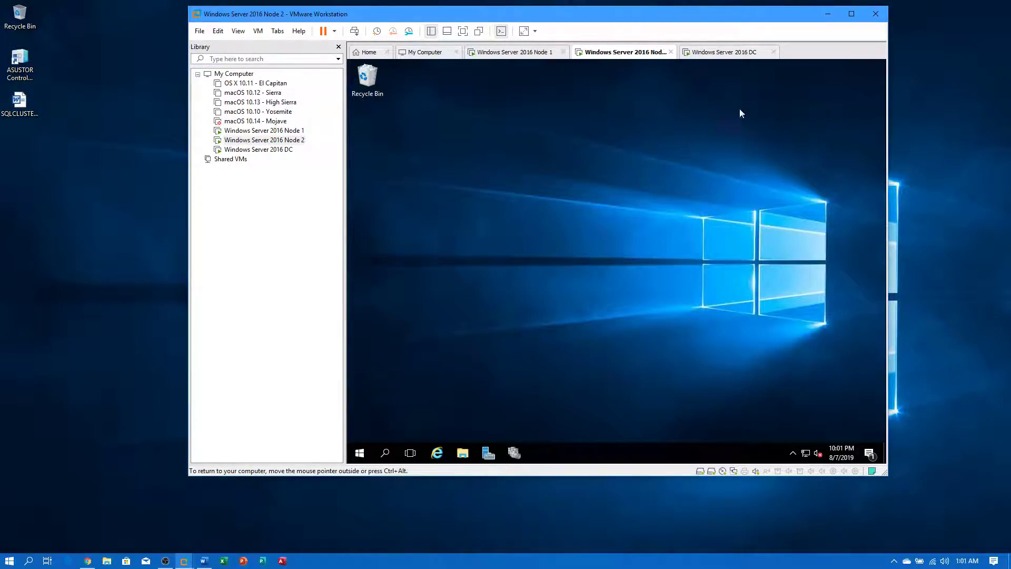
click(253, 131)
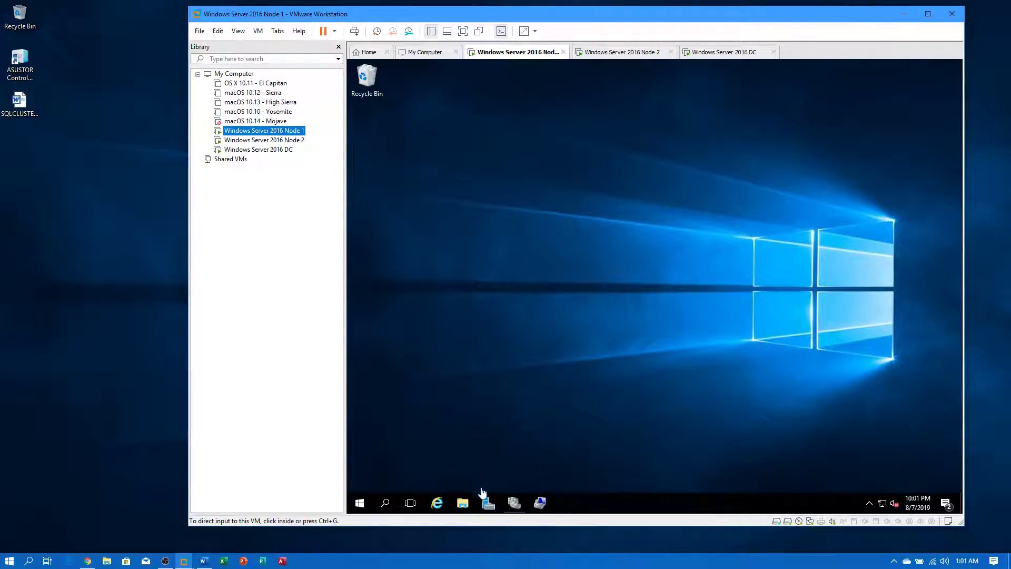
click(462, 503)
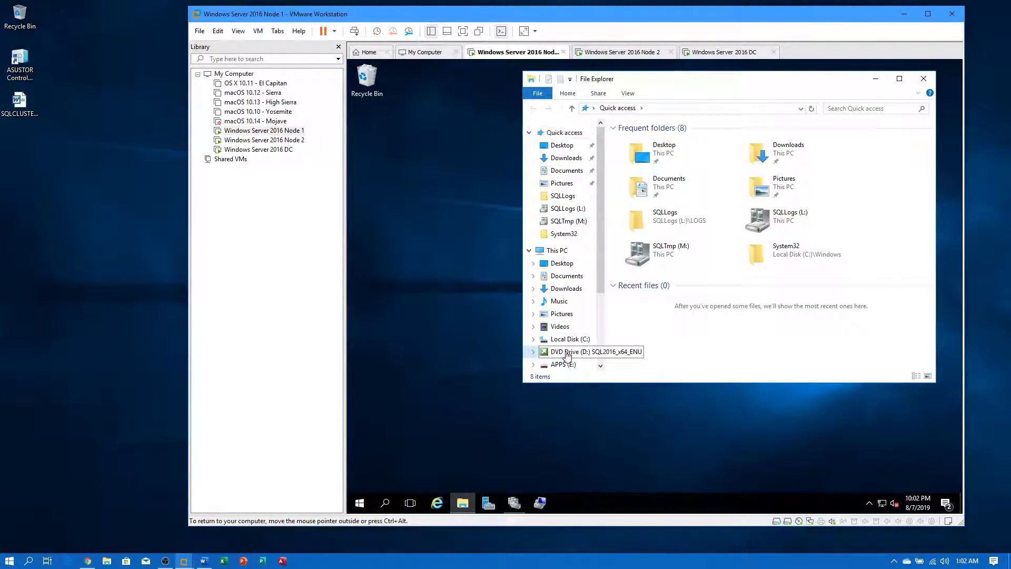
click(566, 351)
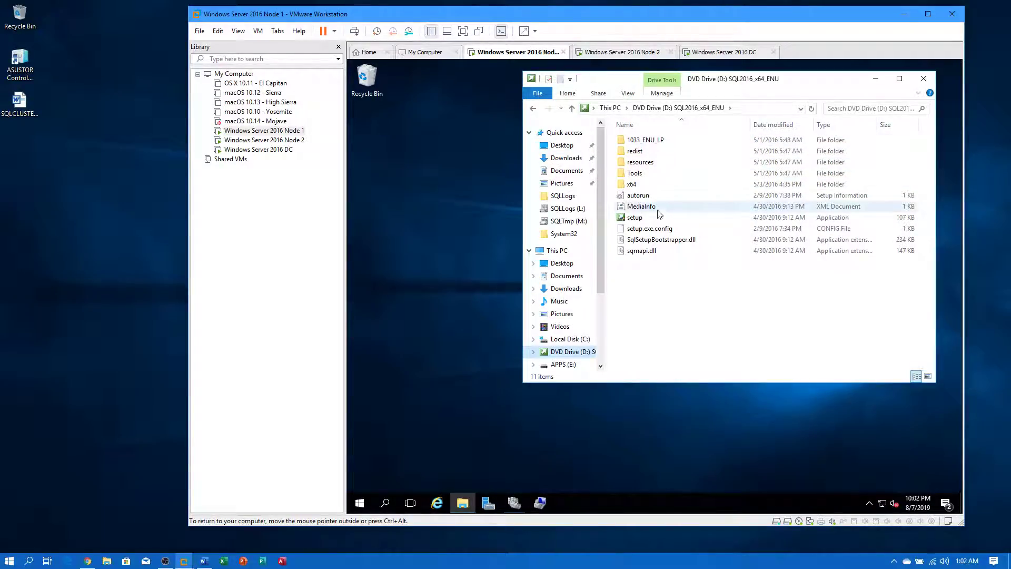
click(289, 143)
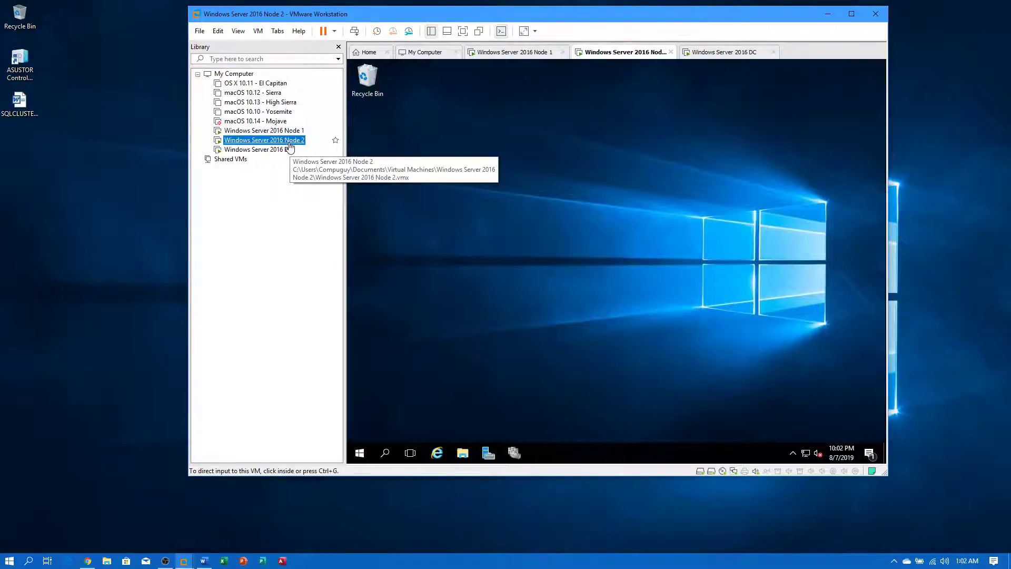
click(462, 455)
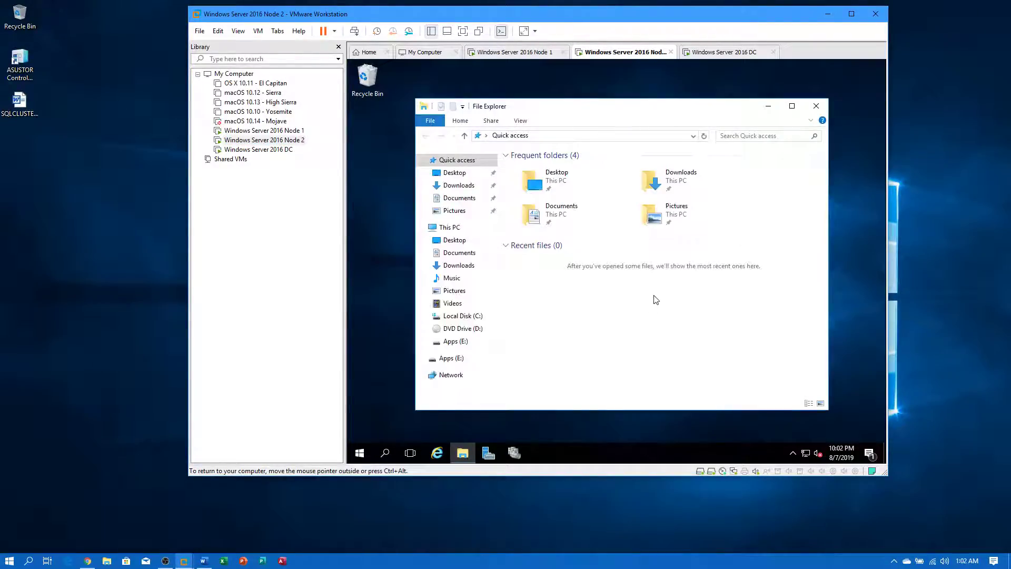
click(463, 329)
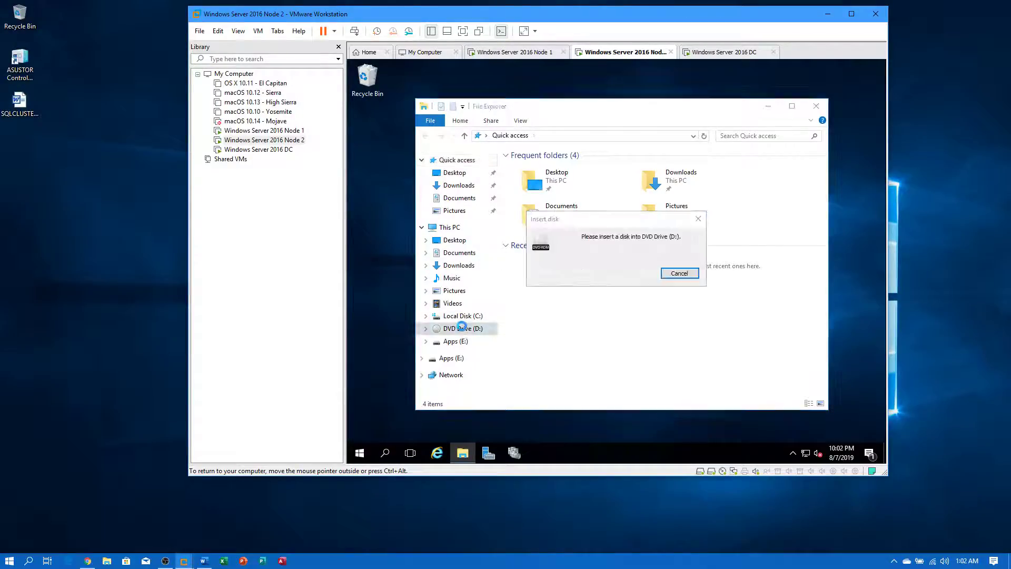
click(686, 277)
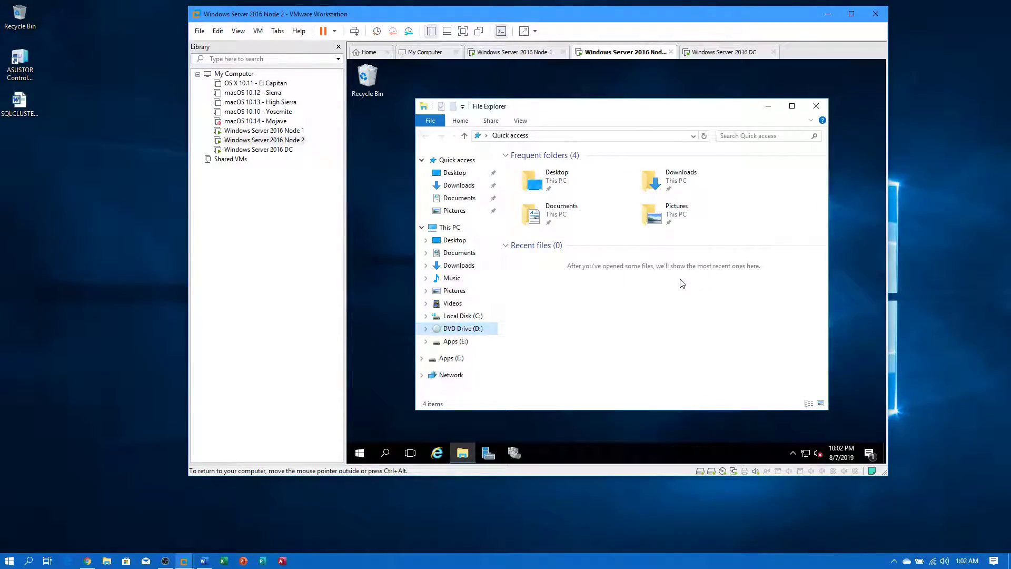
- Disconnect Node 2's virtual CD/DVD (SATA) drive, including Connect at power on, and apply
right_click(264, 140)
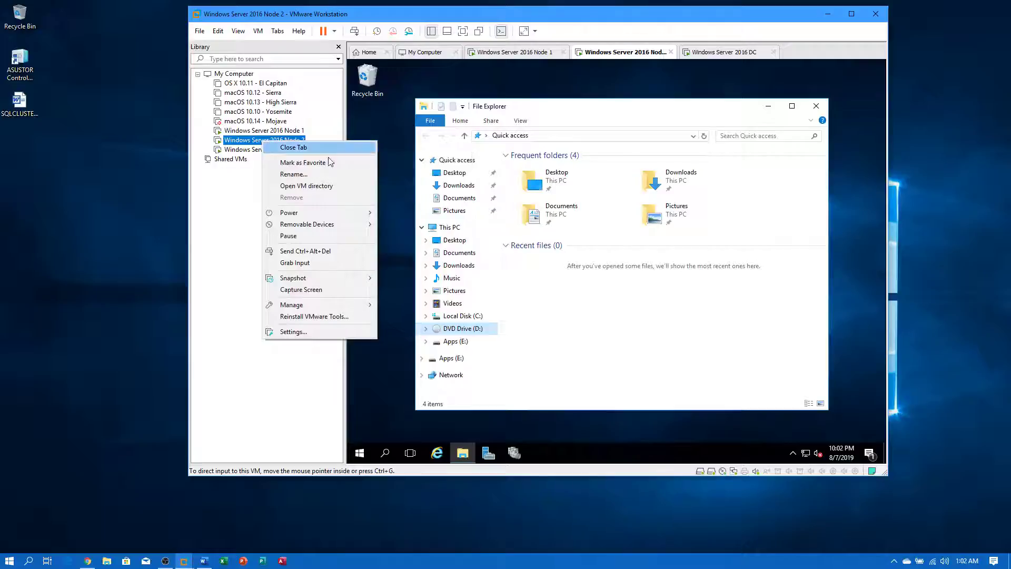
click(293, 332)
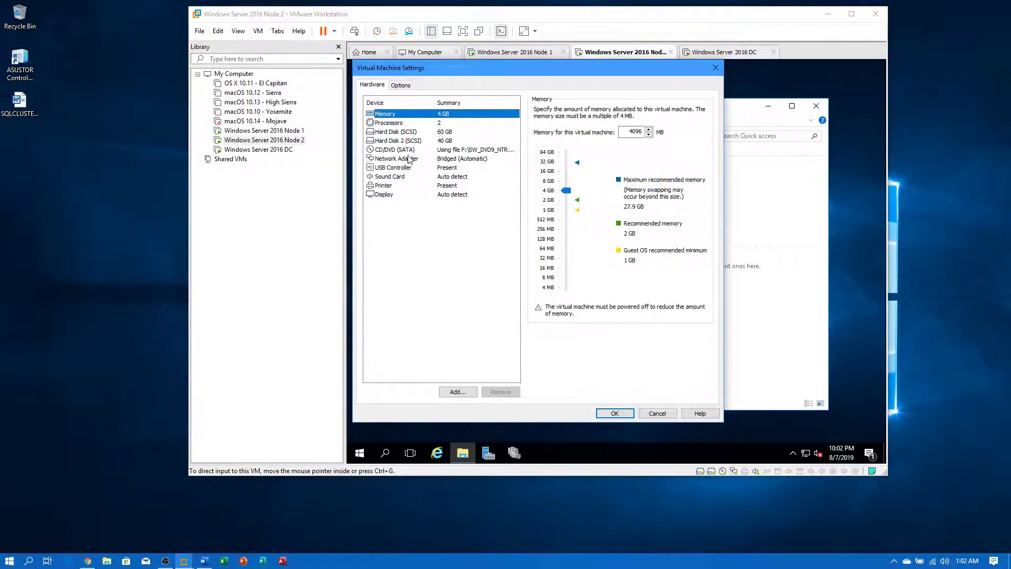
click(410, 150)
click(556, 110)
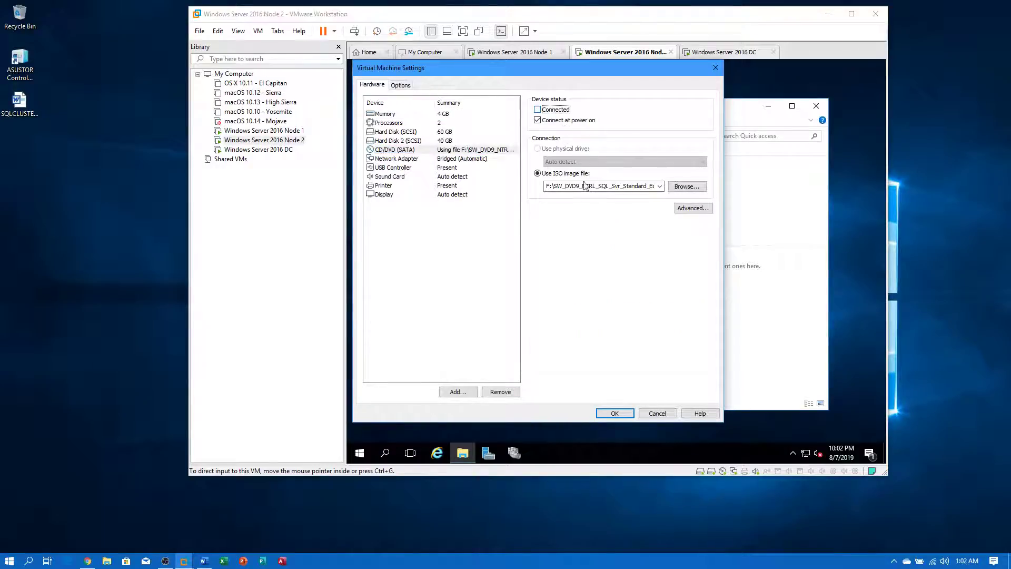
click(537, 120)
click(611, 413)
- Reconnect Node 2's CD/DVD drive to the SQL Server ISO with Connected and Connect at power on checked
right_click(285, 142)
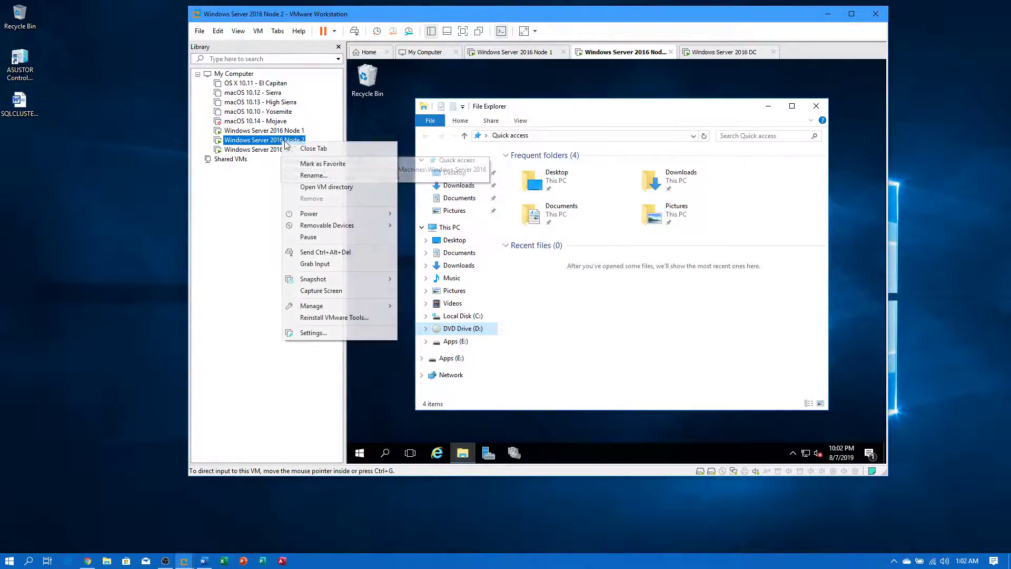
click(306, 333)
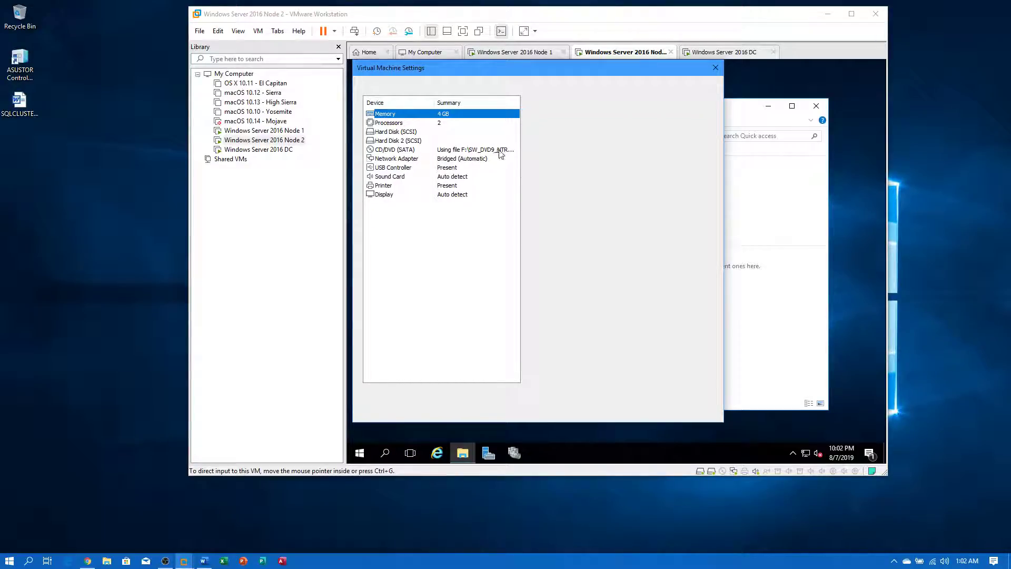
click(505, 150)
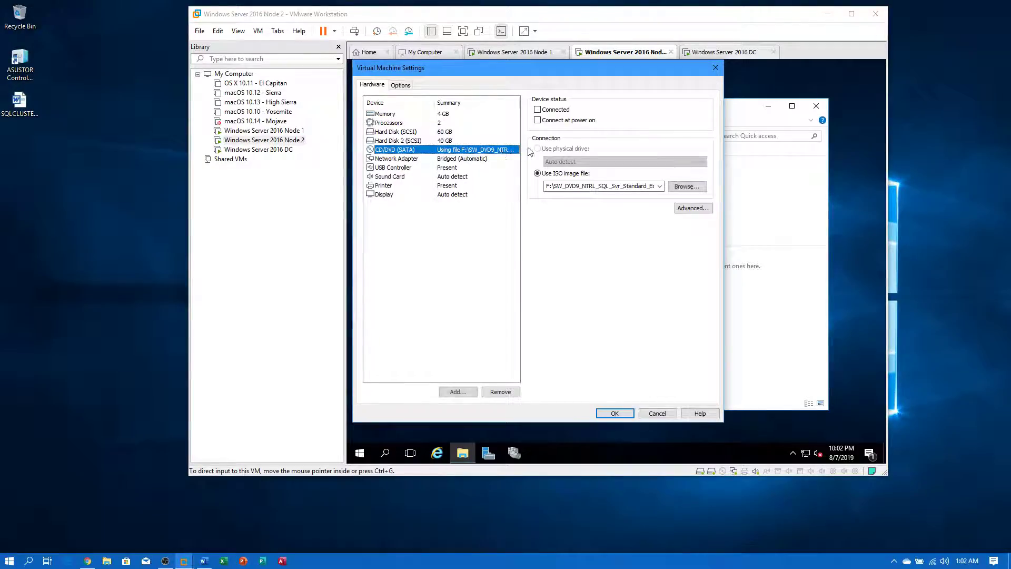
click(568, 111)
click(556, 121)
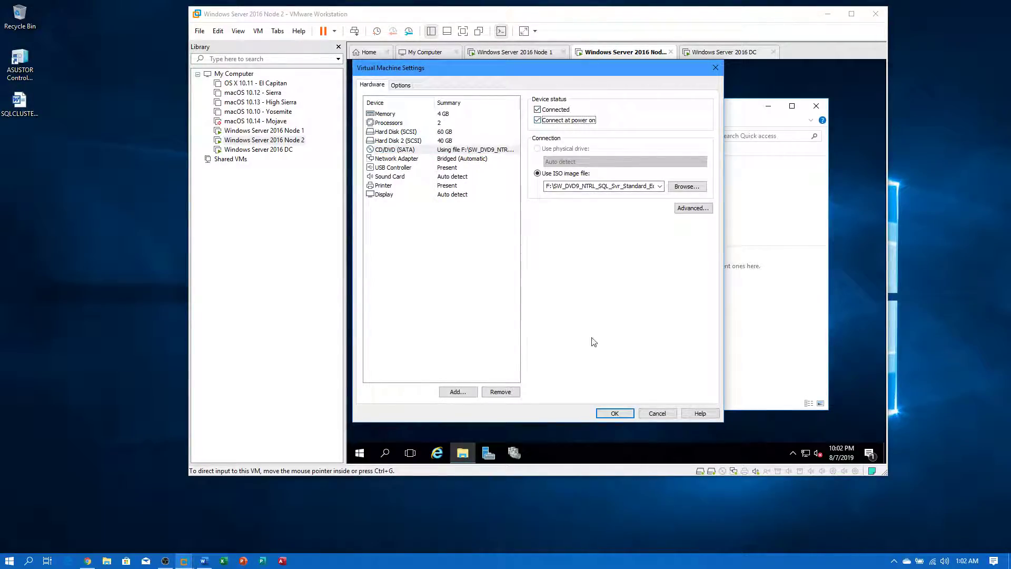
click(614, 413)
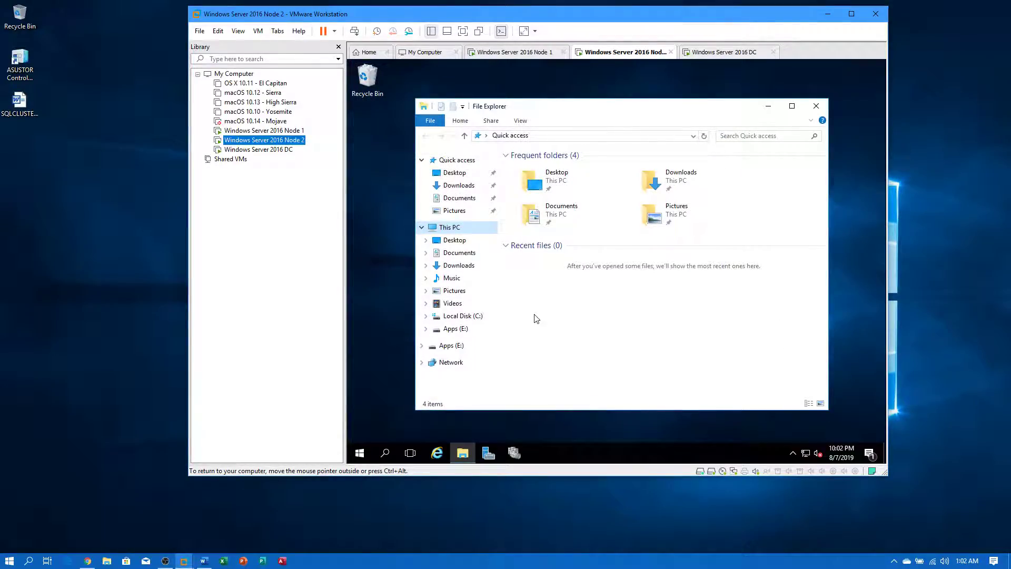
- On Node 2, run setup from DVD Drive (D:) as administrator and close Explorer
click(463, 329)
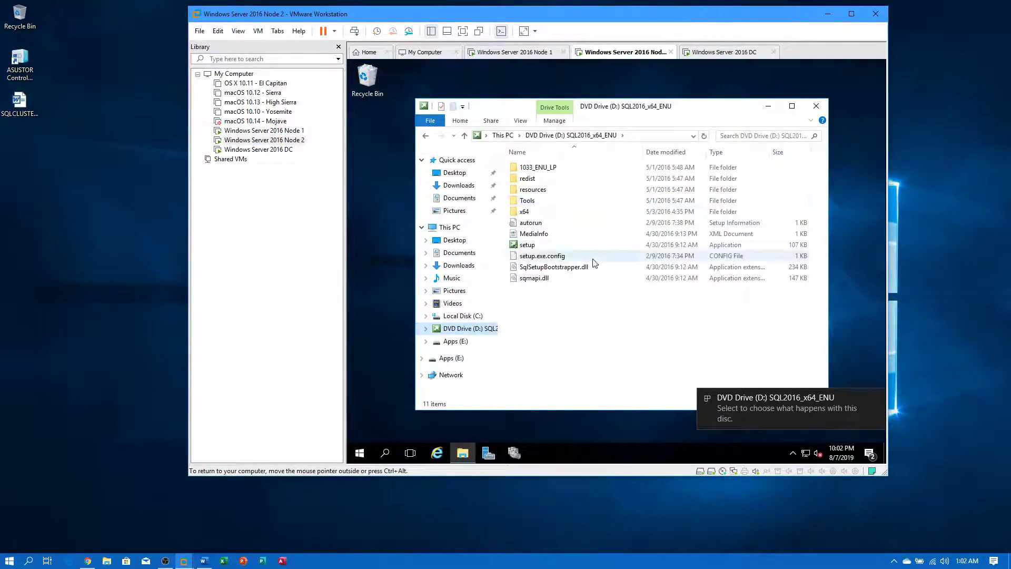
double_click(529, 245)
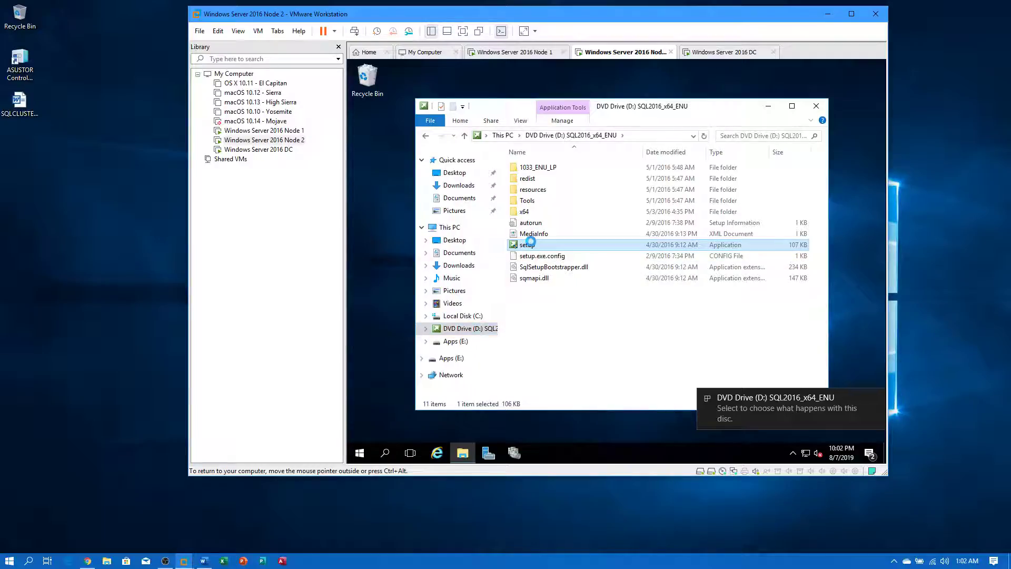
right_click(530, 242)
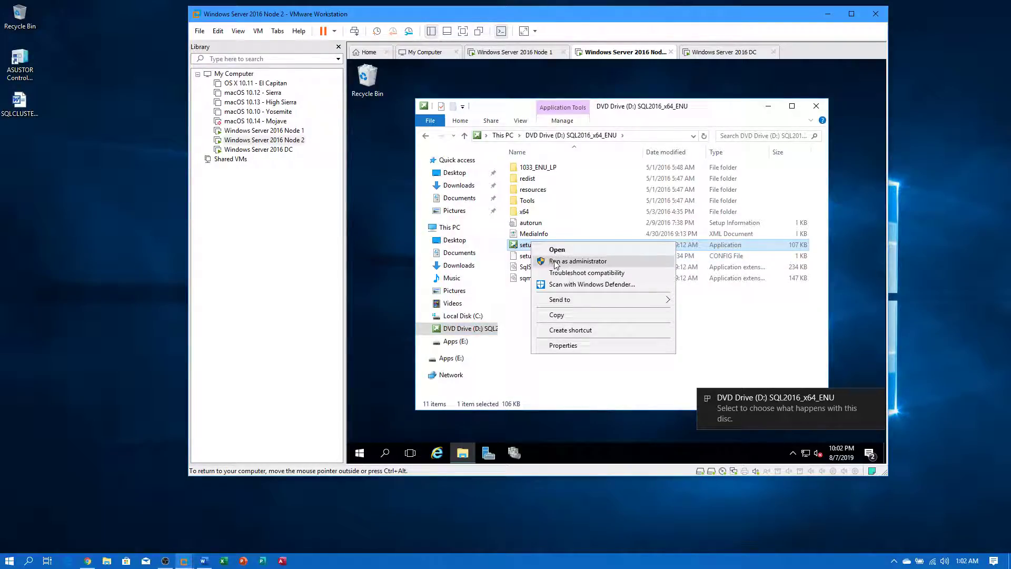
click(557, 258)
click(579, 329)
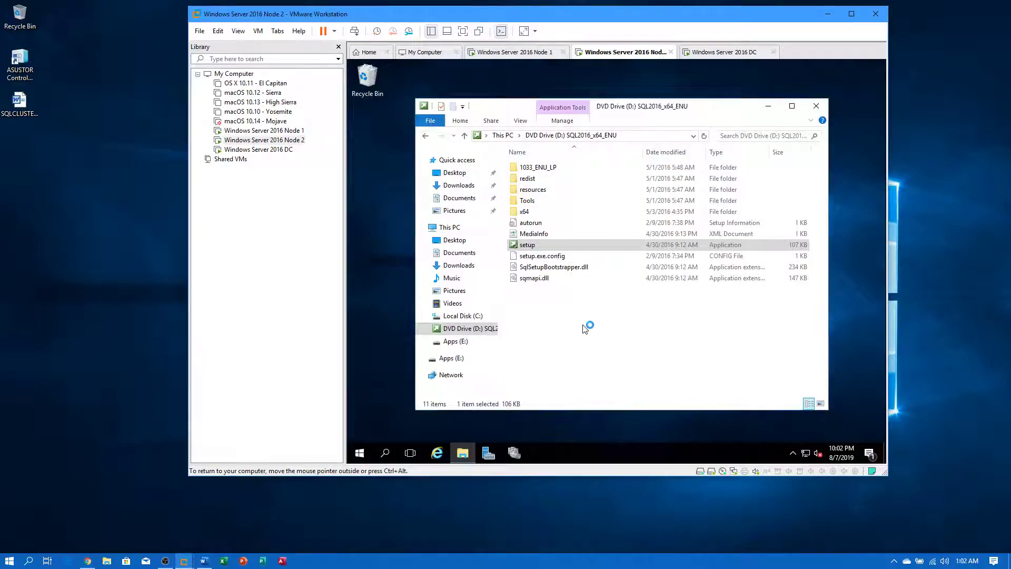
click(816, 105)
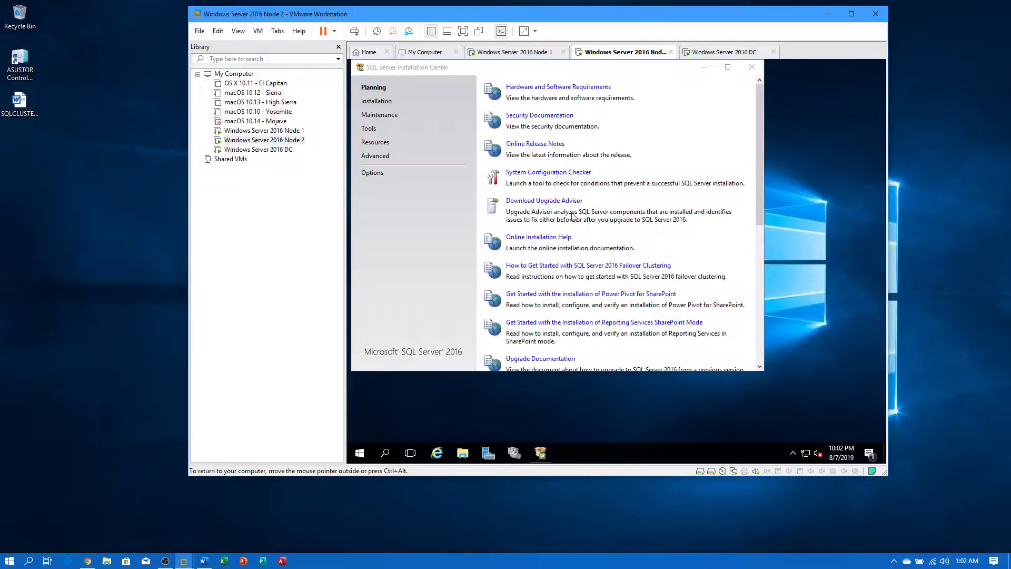
- In the Installation Center's Installation page, start adding a node to the SQL Server failover cluster
drag(541, 69, 597, 124)
click(440, 158)
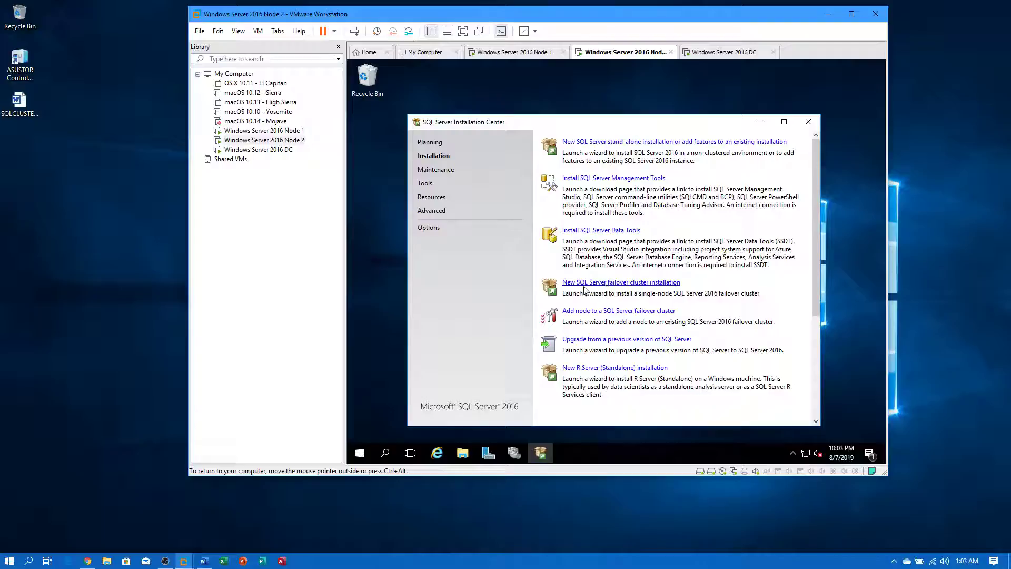
click(582, 313)
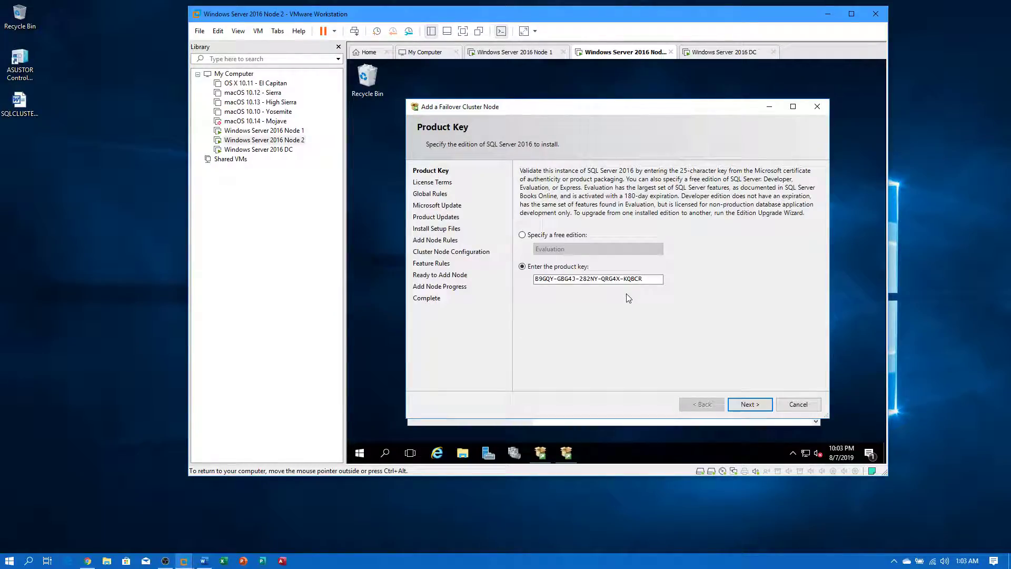
- Accept the prefilled product key and the license terms, then pass Microsoft Update and Product Updates
click(763, 406)
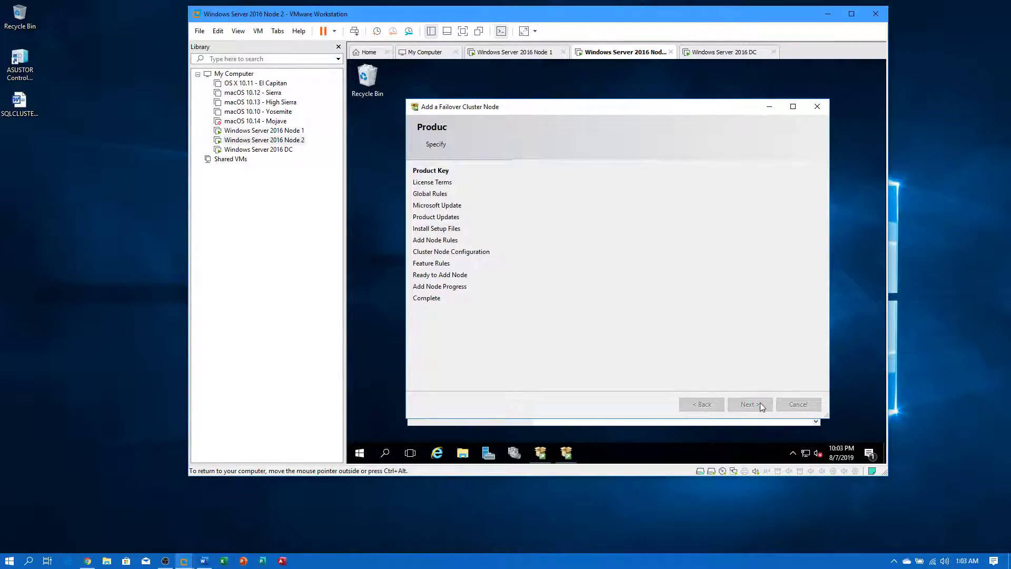
click(596, 345)
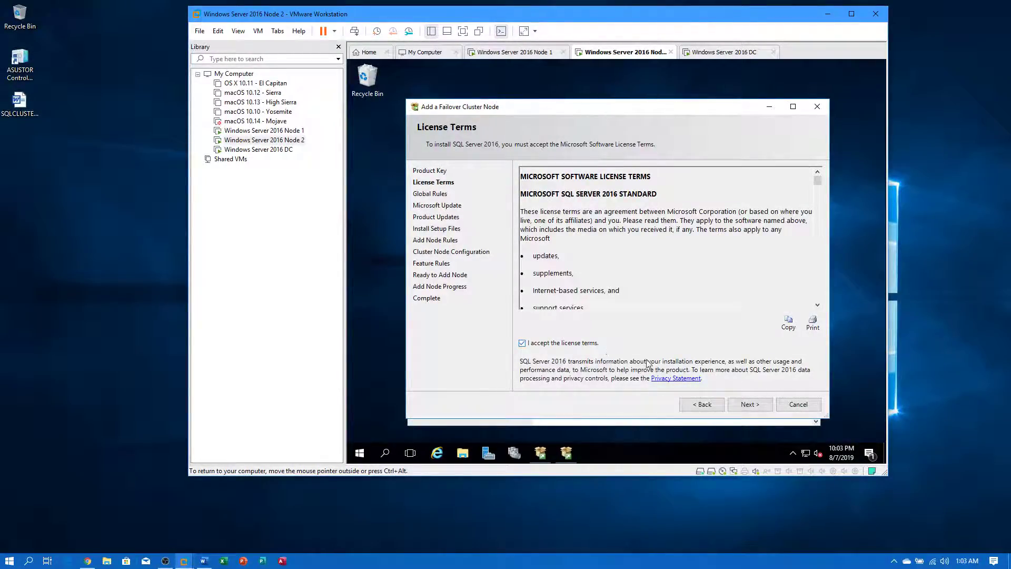
click(747, 404)
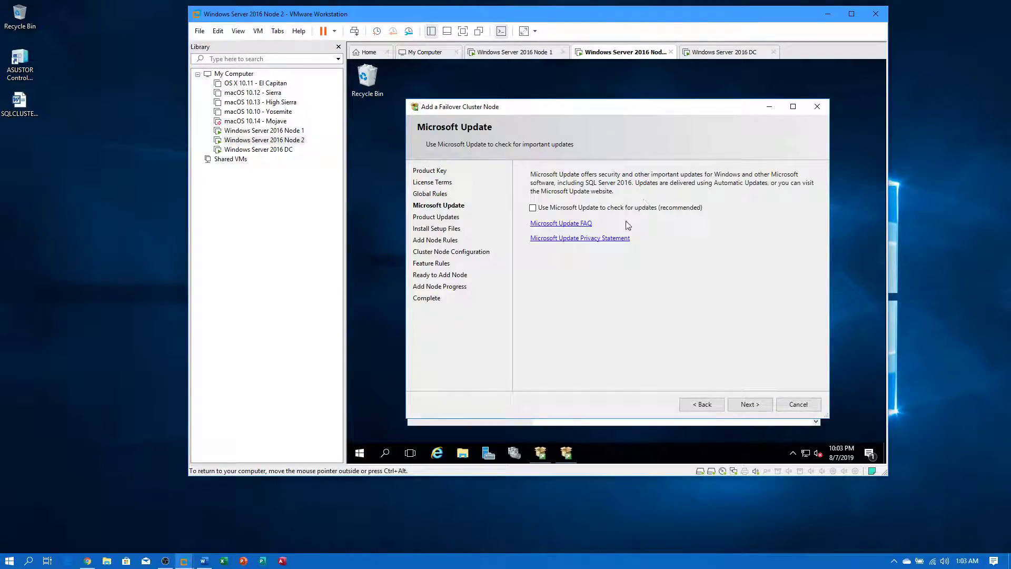
click(751, 406)
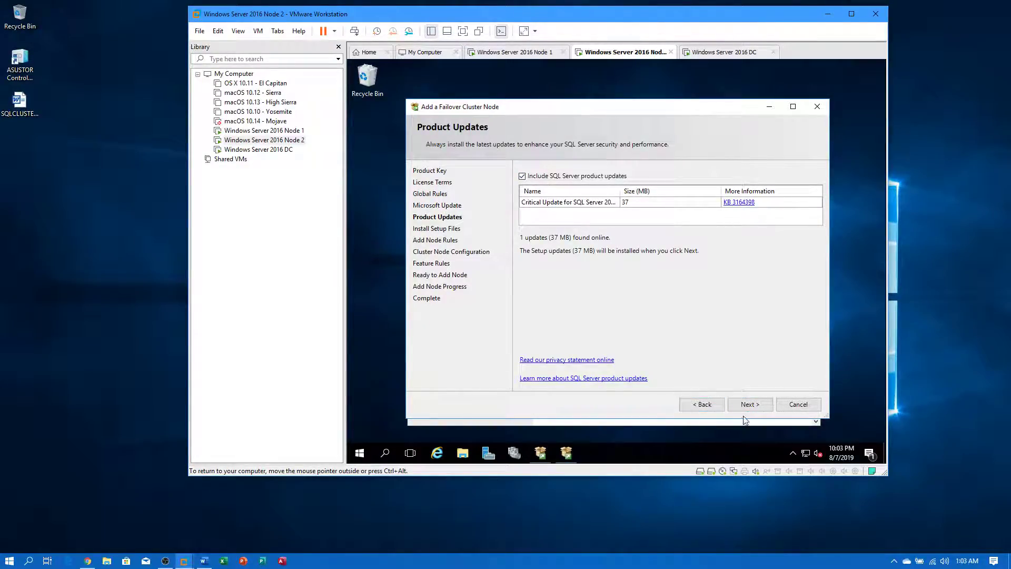
click(748, 405)
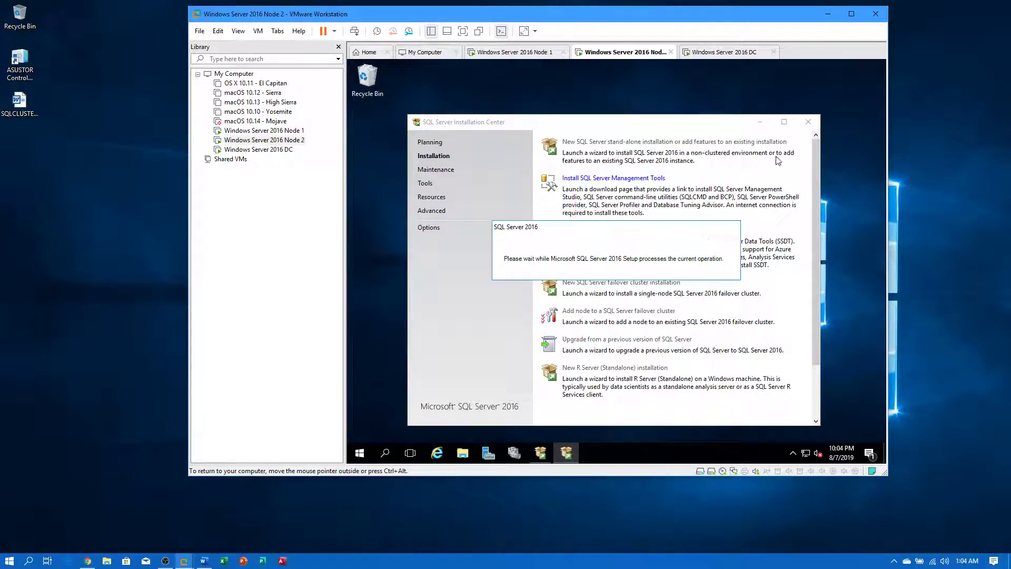
- Minimize the Installation Center, read the Windows Firewall warning details, and continue to Cluster Node Configuration
click(760, 122)
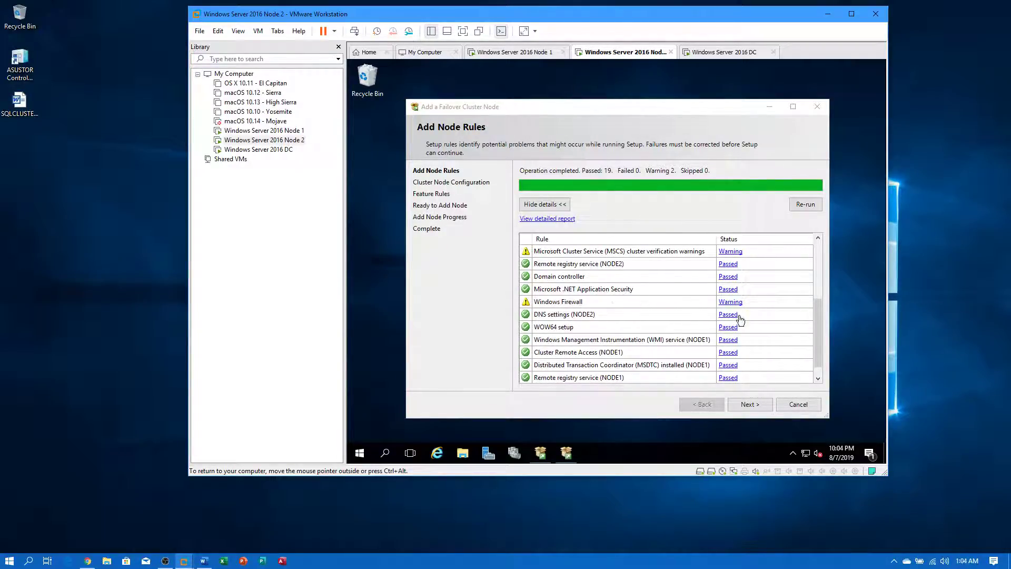
click(731, 302)
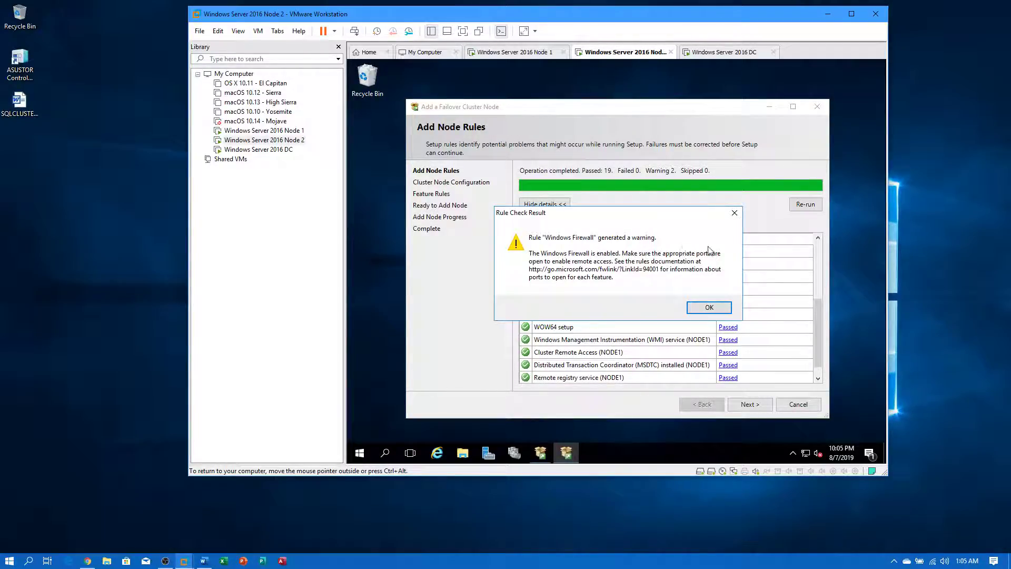
click(722, 309)
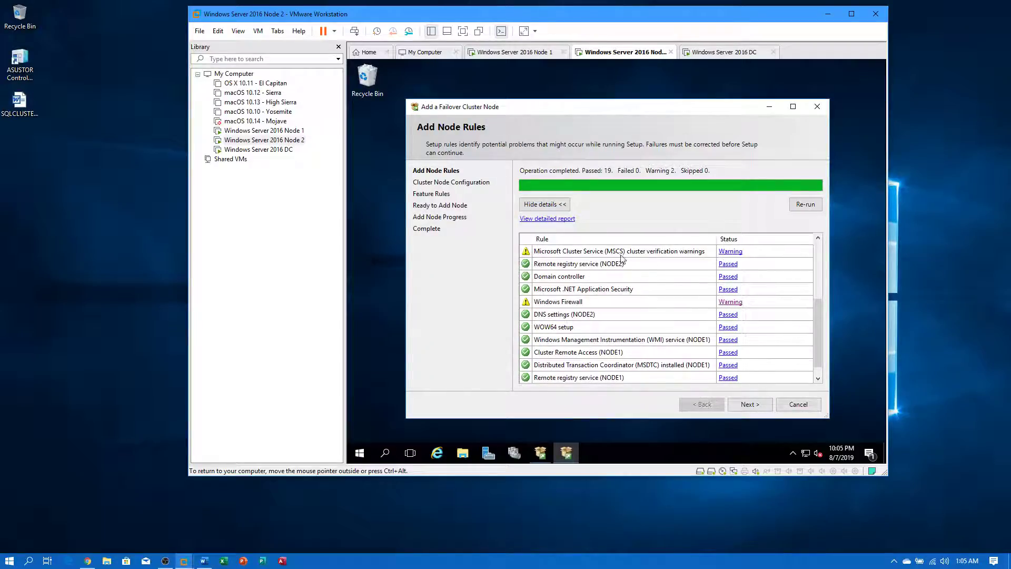
click(743, 406)
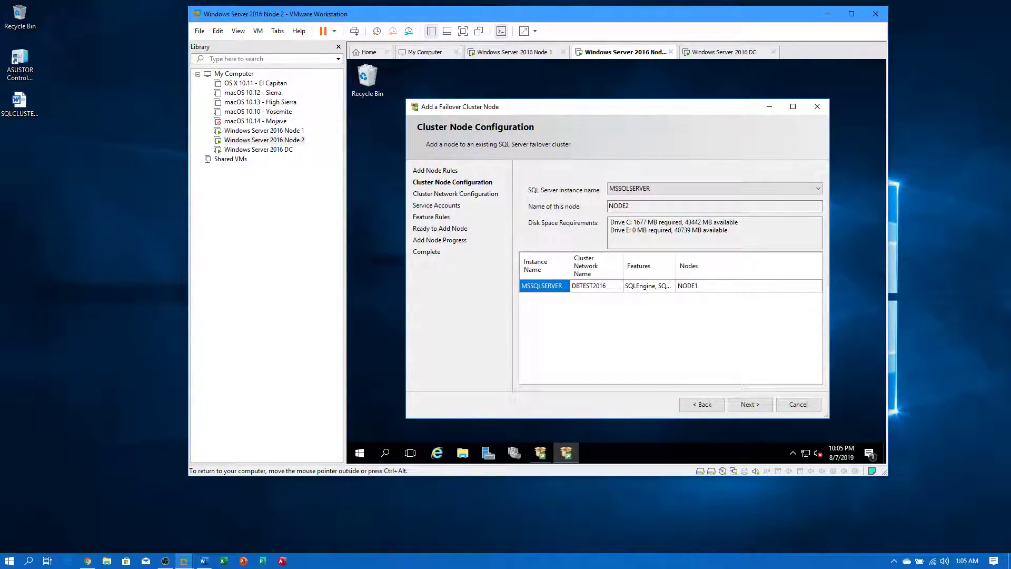
- Keep MSSQLSERVER as the instance to join, advance the Node 2 wizard, and switch to the DC VM
click(636, 189)
click(640, 197)
click(749, 406)
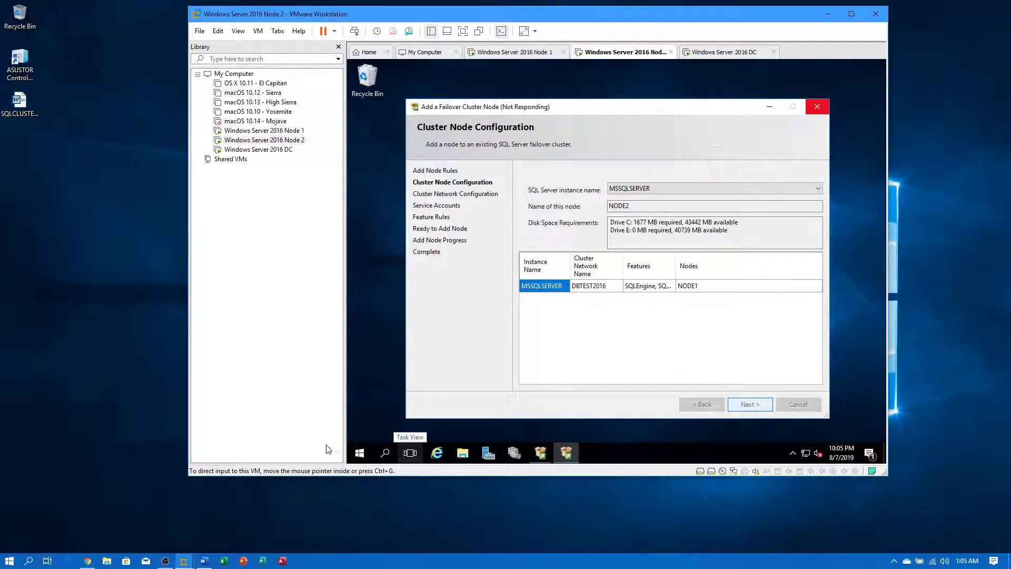
click(258, 149)
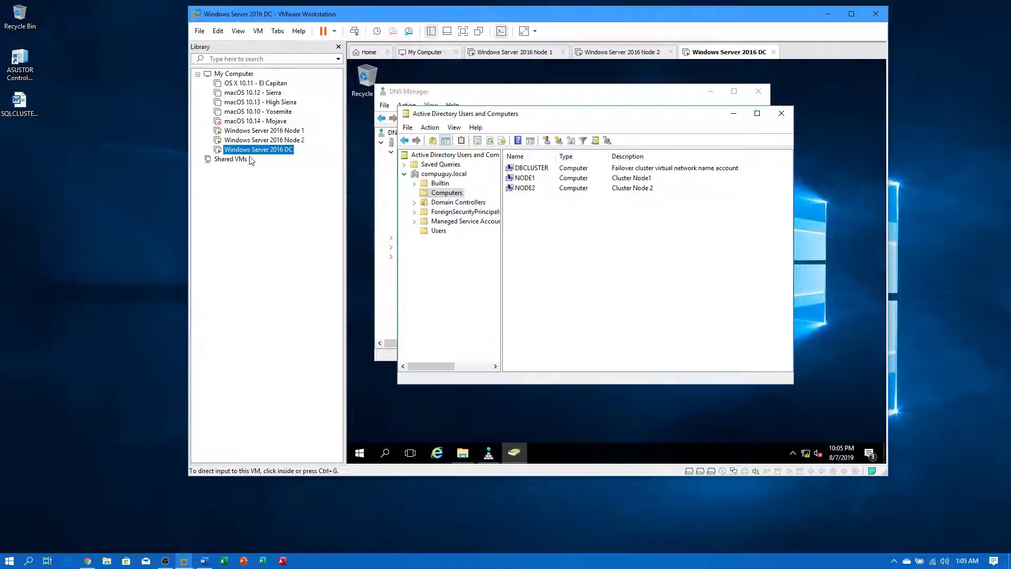
- Refresh the Active Directory Computers list on the DC and select the new DBTEST2016 account
click(521, 246)
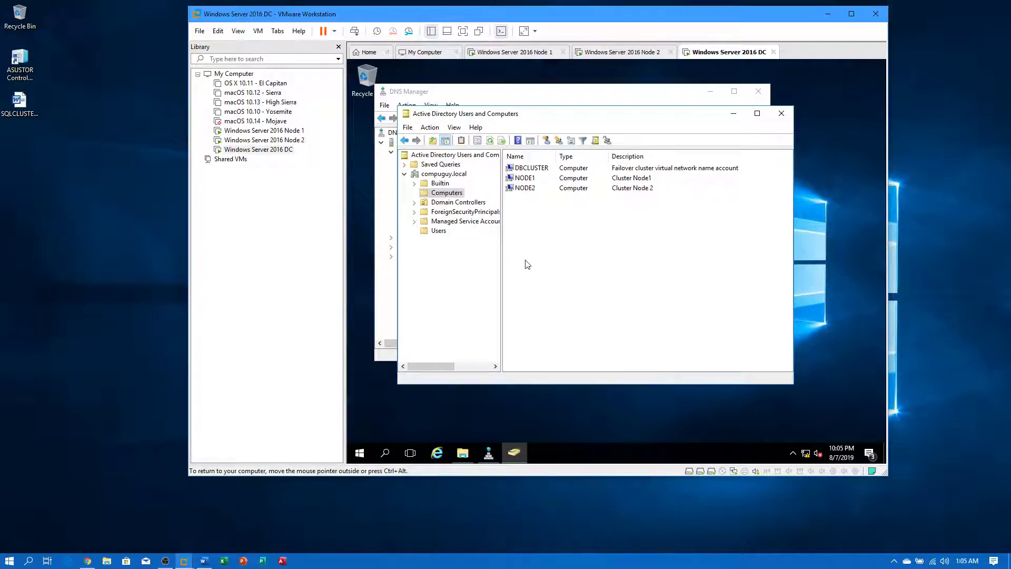
right_click(580, 256)
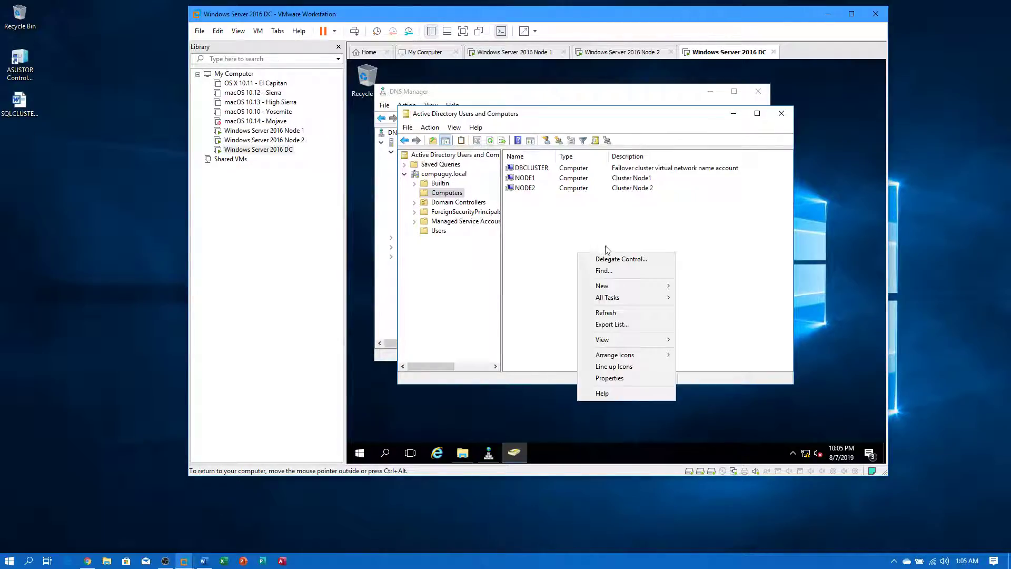
click(610, 313)
click(523, 177)
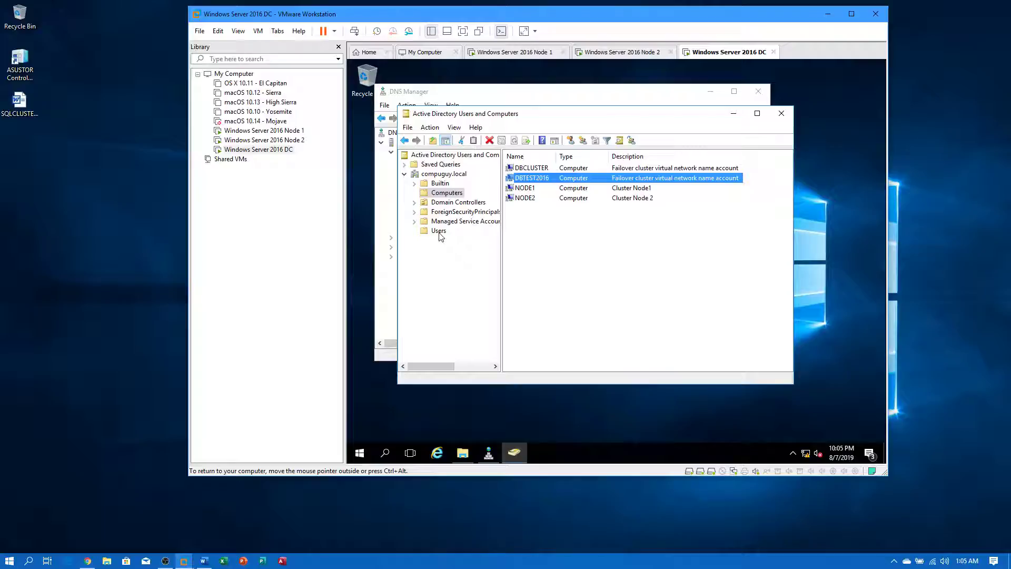
- Refresh the compuguy.local DNS zone and check the DBTEST2016 and DBCLUSTER host records
click(383, 280)
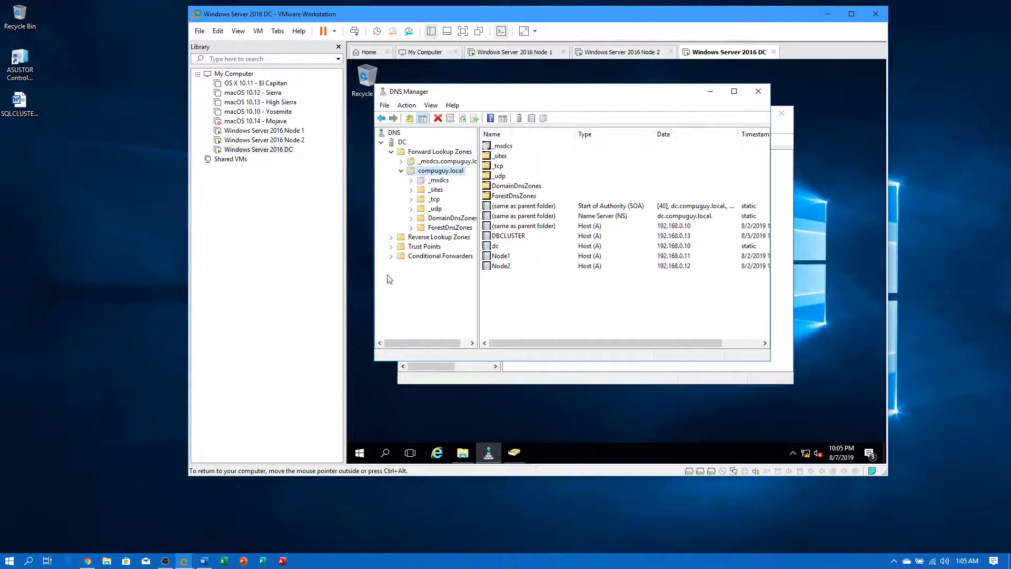
right_click(530, 299)
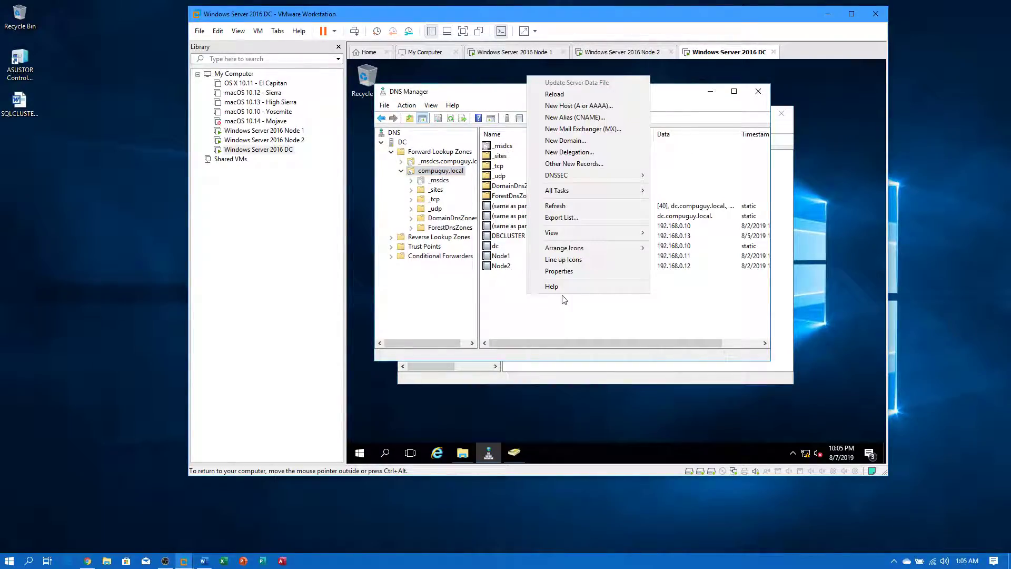
click(583, 207)
click(528, 247)
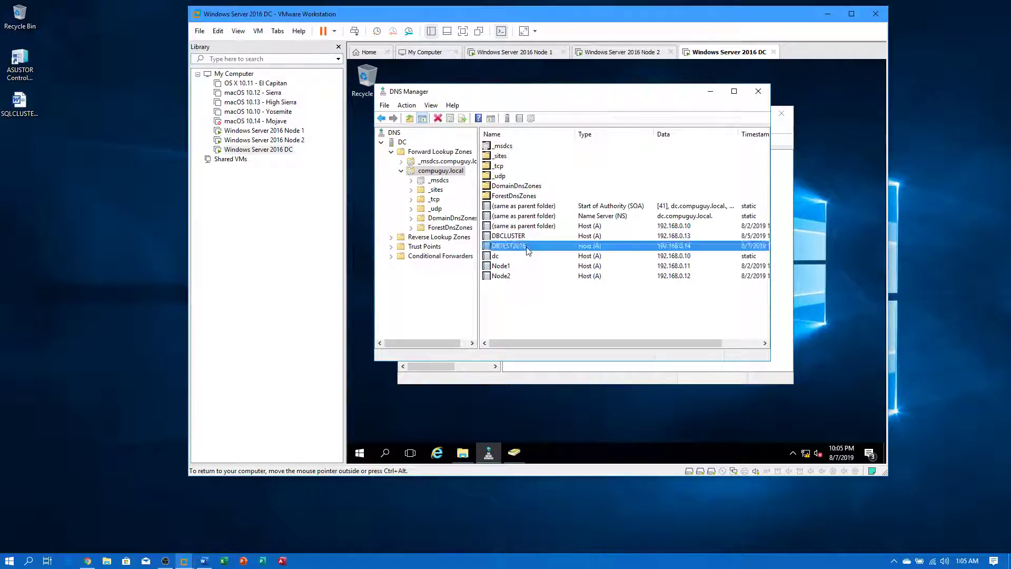
click(525, 238)
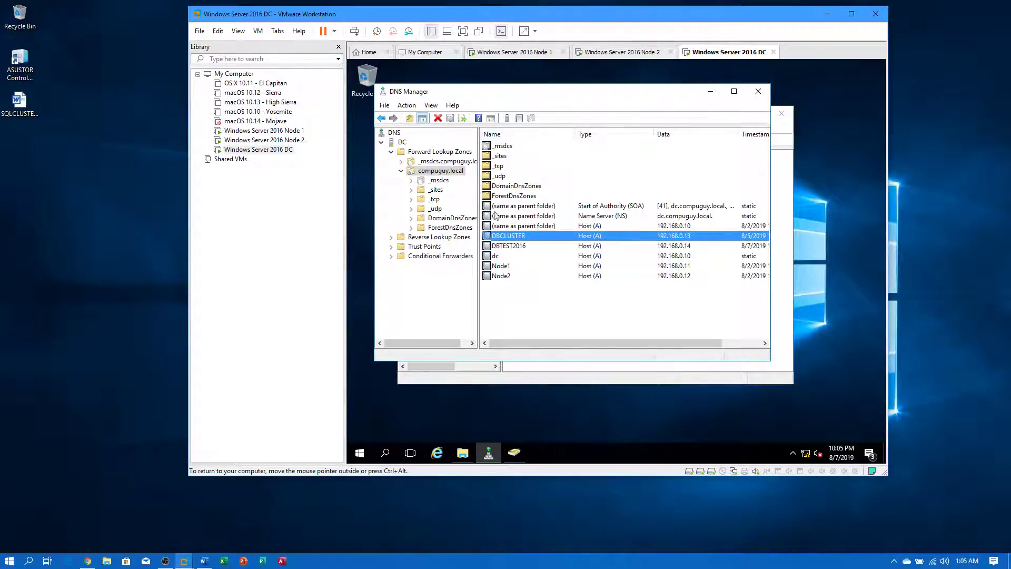
- Rearrange the DNS Manager and Active Directory Users and Computers windows so both are visible
drag(471, 94, 538, 121)
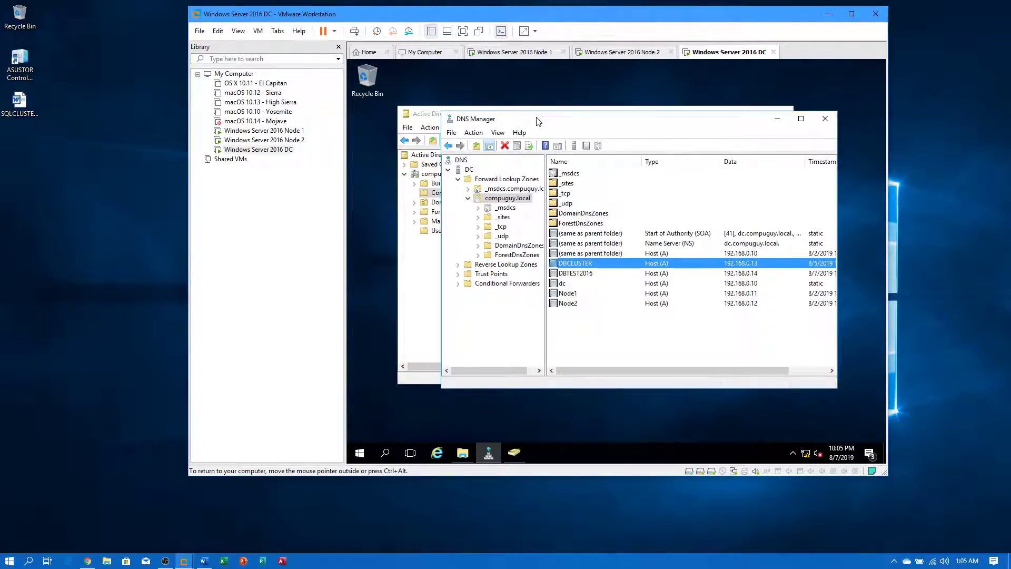
click(436, 113)
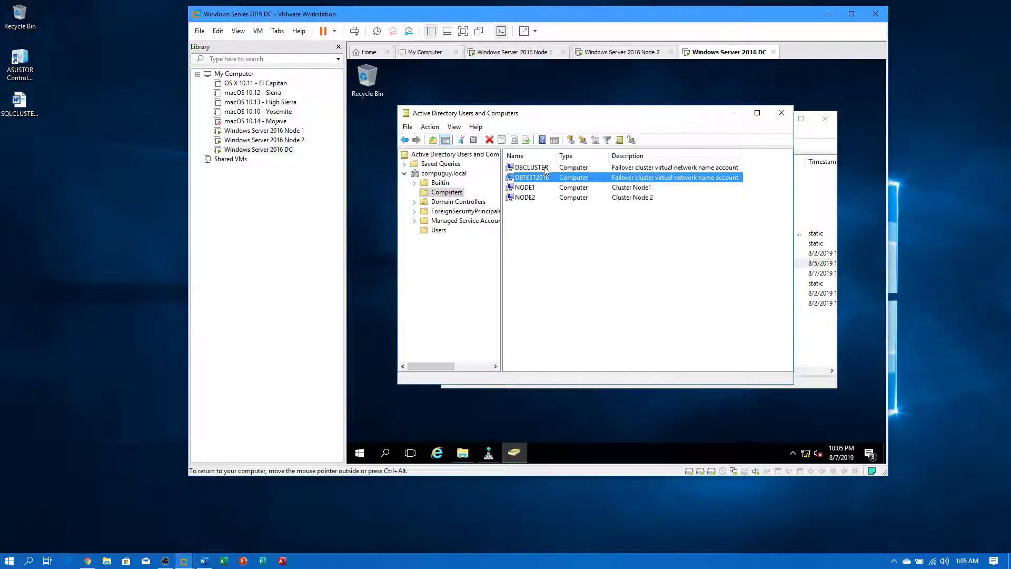
drag(601, 120, 574, 128)
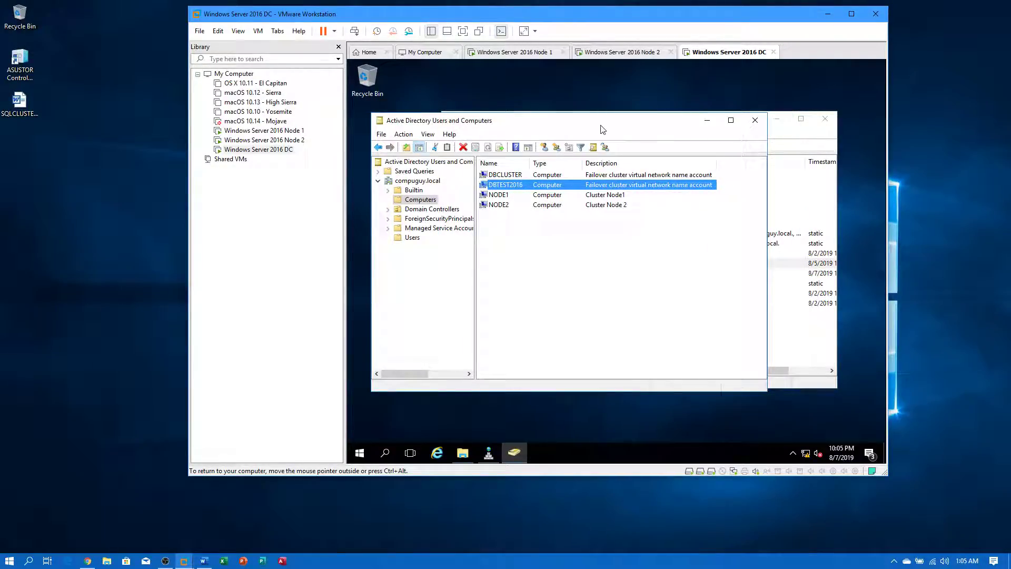
click(784, 136)
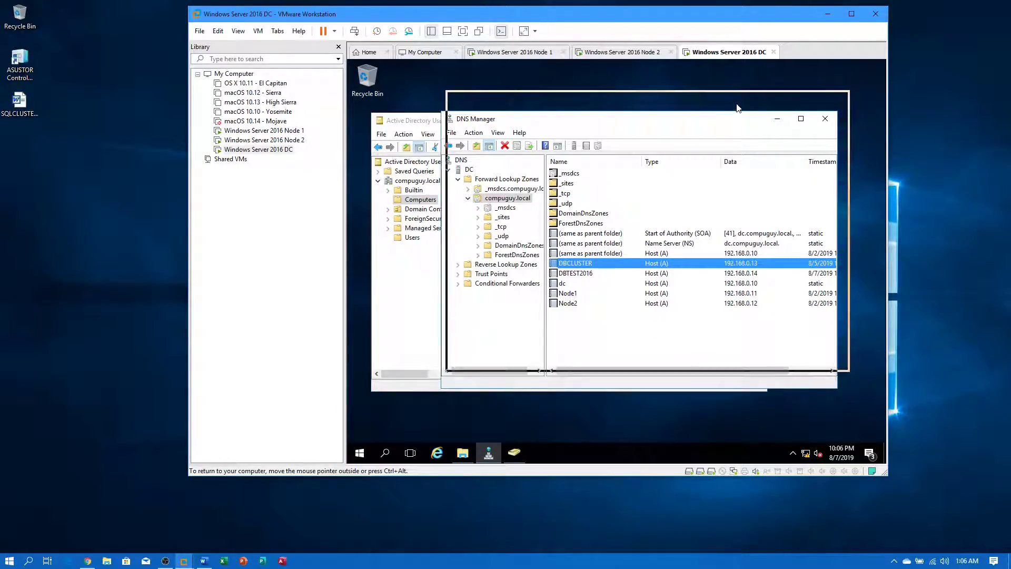
drag(733, 122, 745, 99)
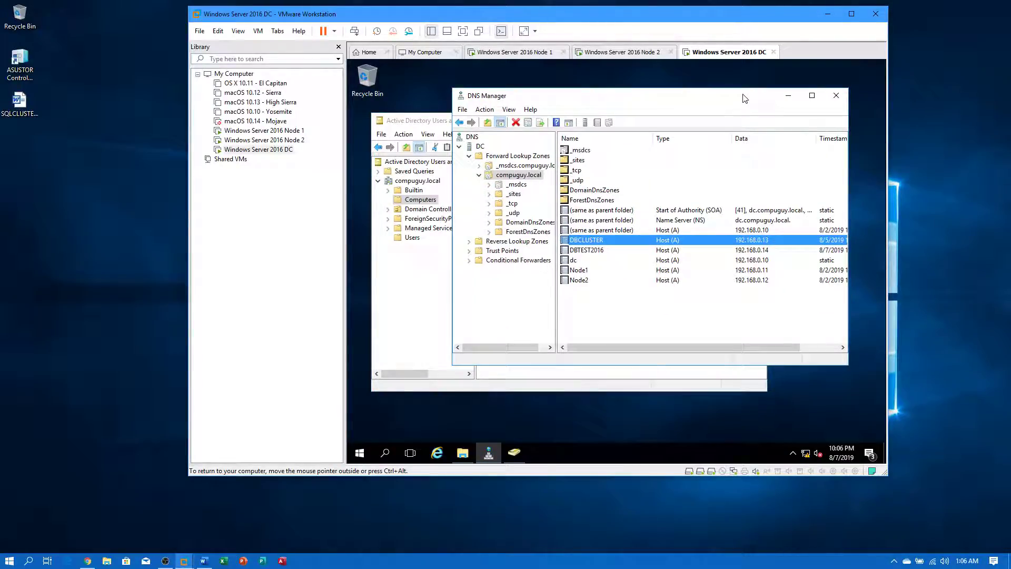
click(437, 122)
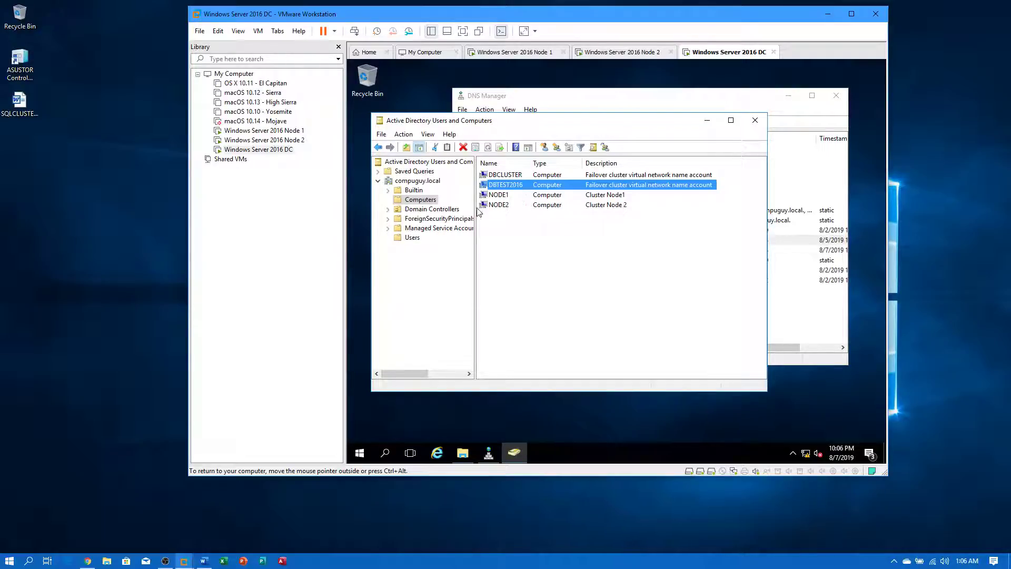
- Review the DBCLUSTER computer account in the Computers container alongside DNS Manager
right_click(422, 203)
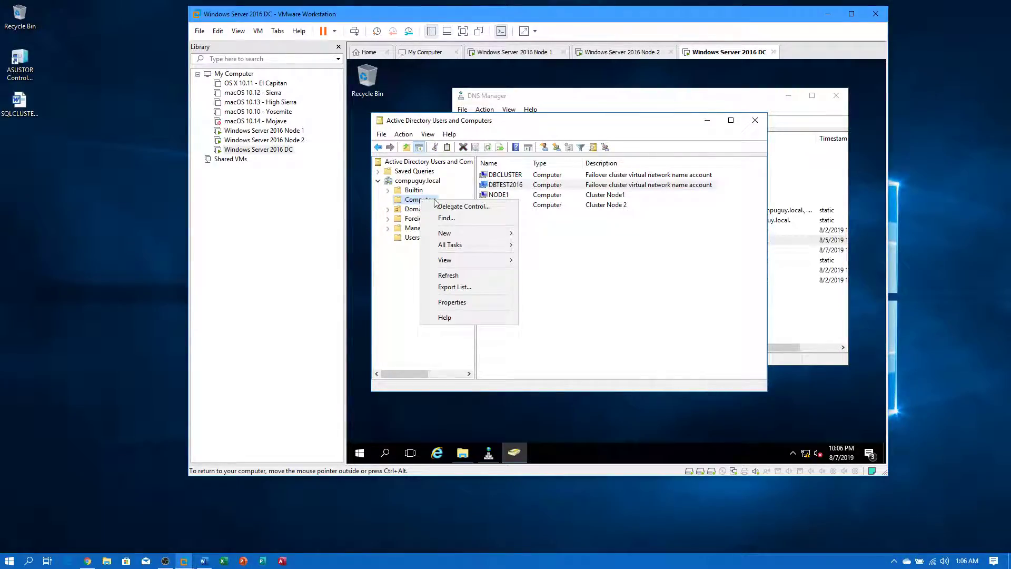
click(578, 235)
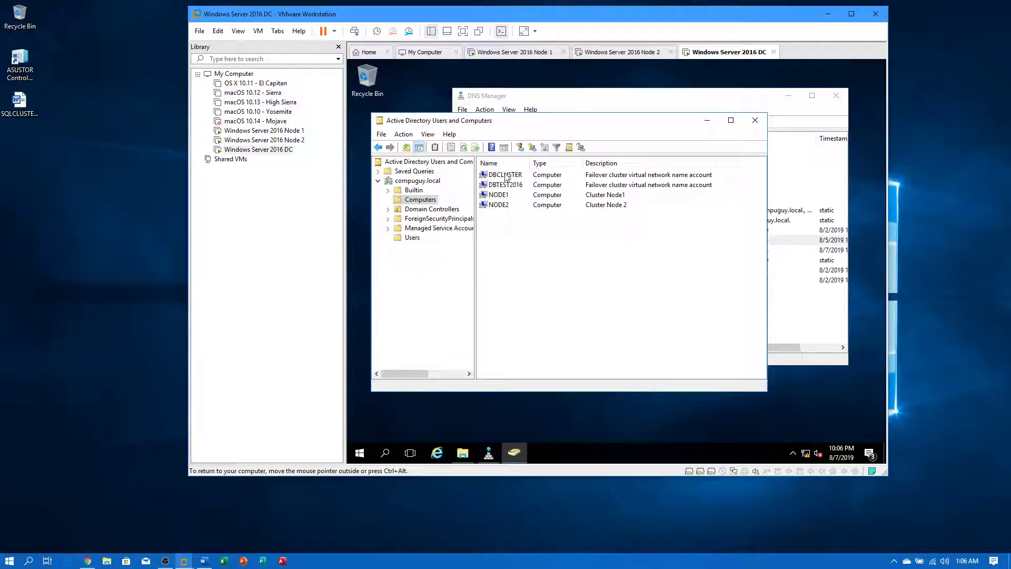
click(506, 177)
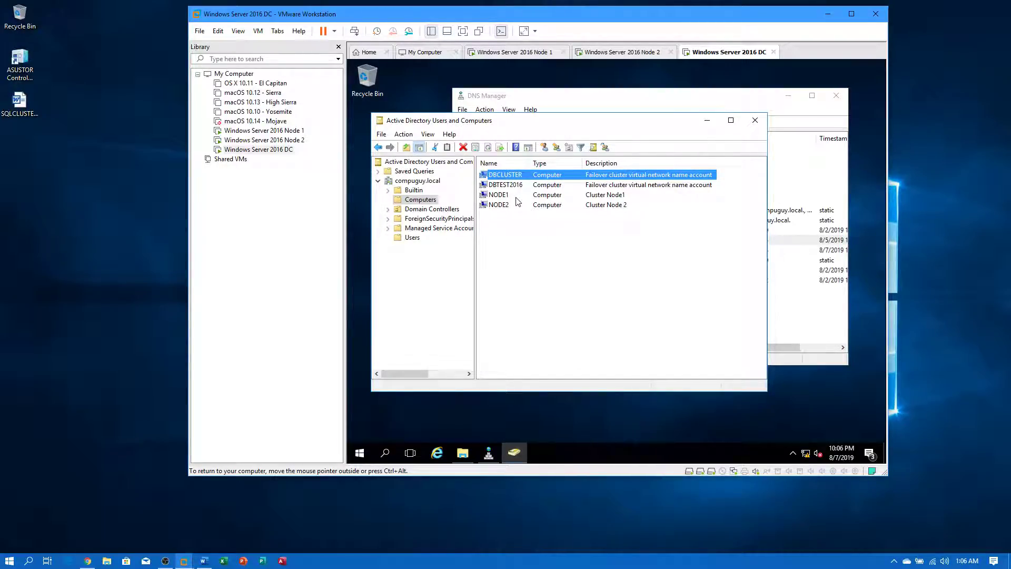
click(704, 101)
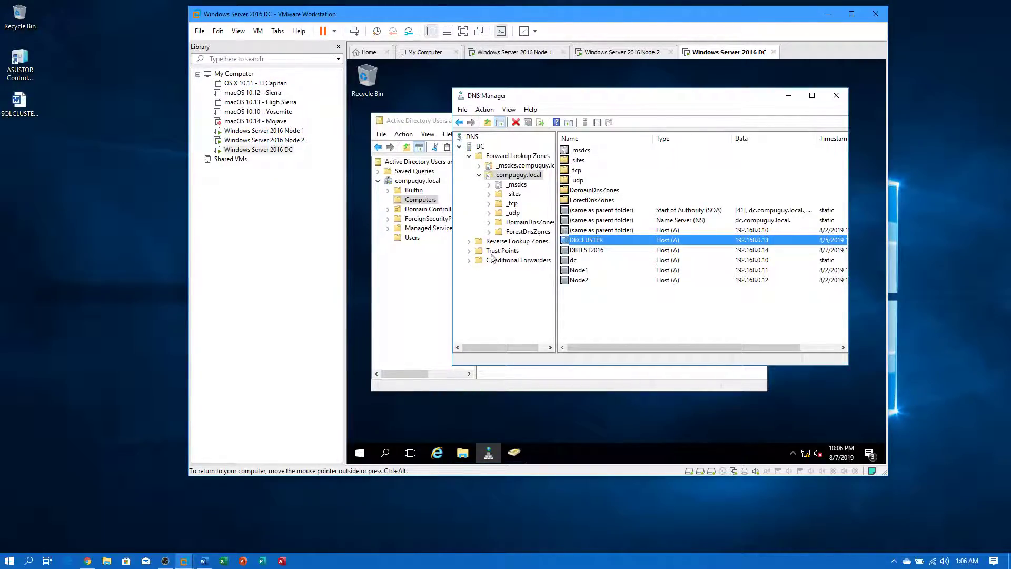
click(409, 286)
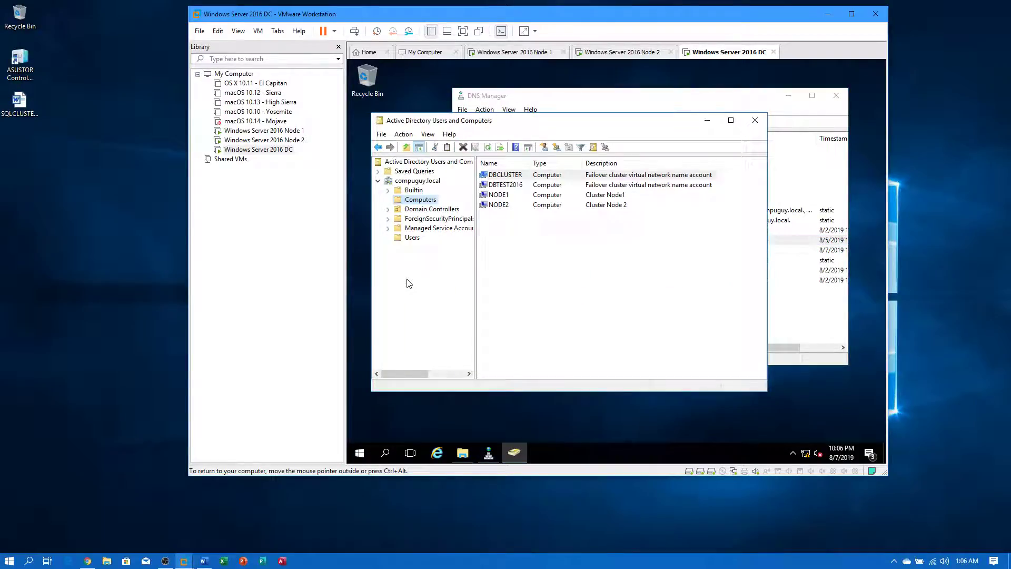
- On Node 2, accept the cluster network settings and enter the Database Engine and Agent passwords
click(264, 142)
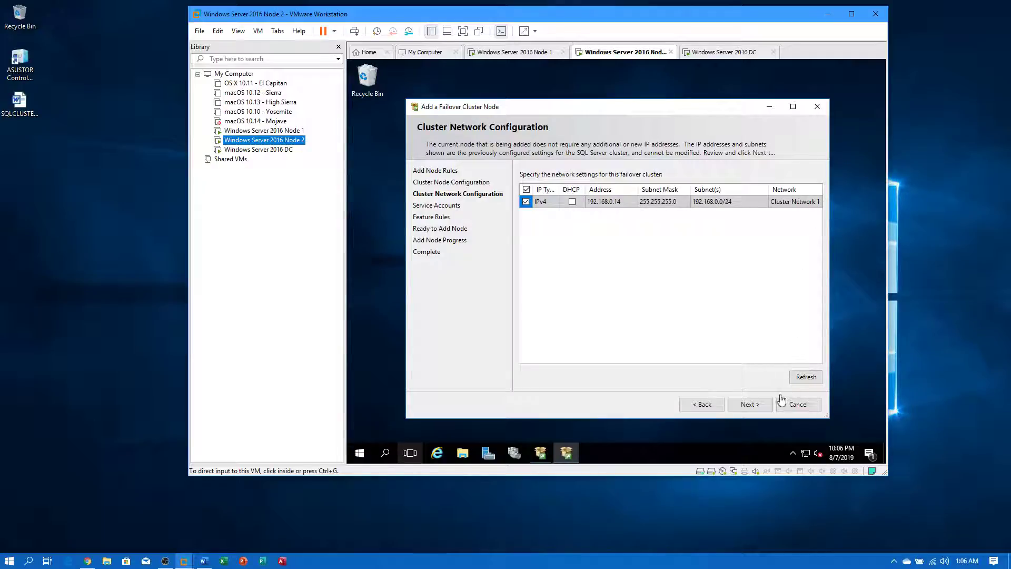
click(750, 404)
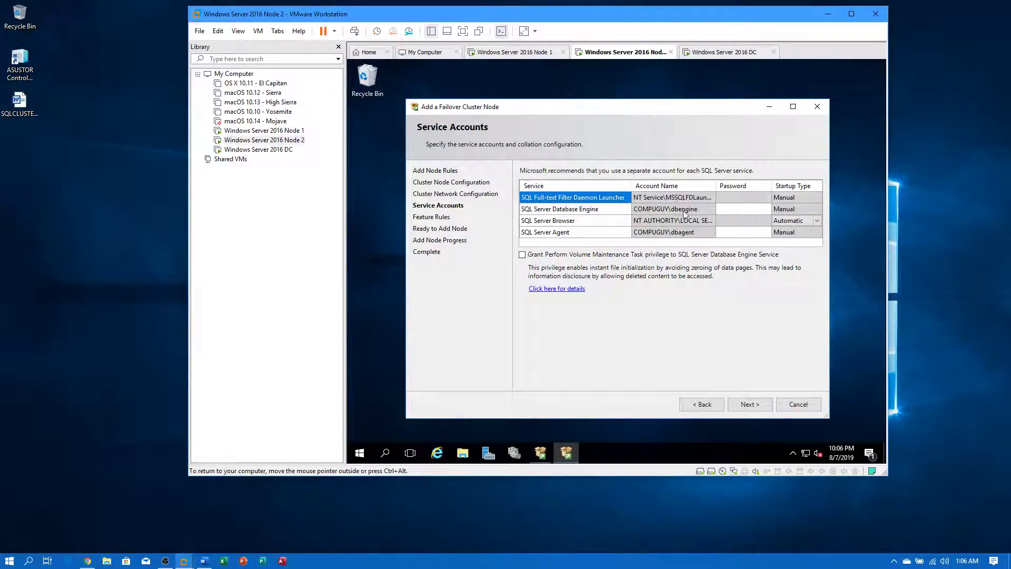
click(737, 208)
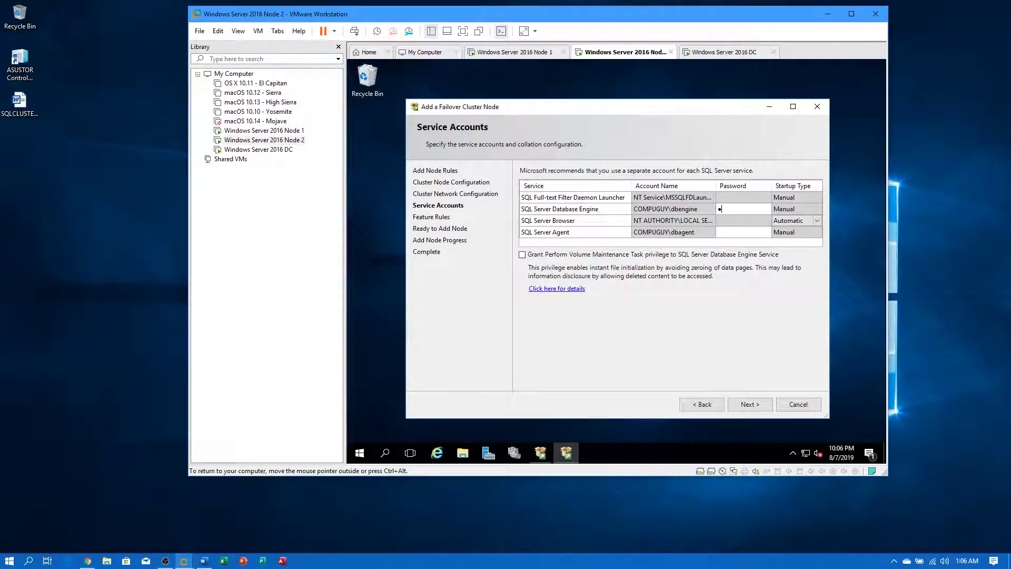
key(Tab)
key(Tab)
key(Tab)
key(Tab)
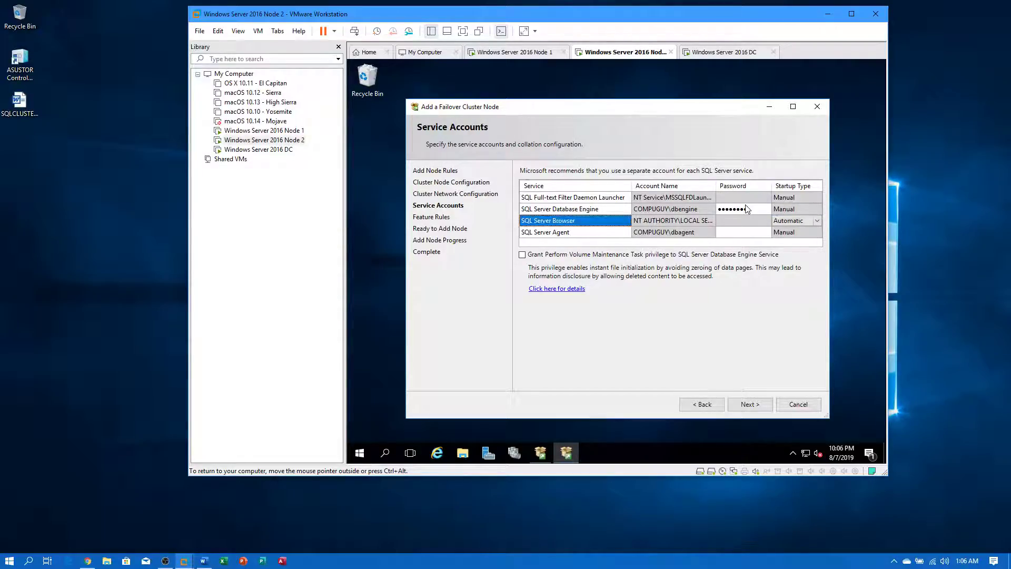
key(Tab)
key(Tab)
key(Tab)
key(Tab)
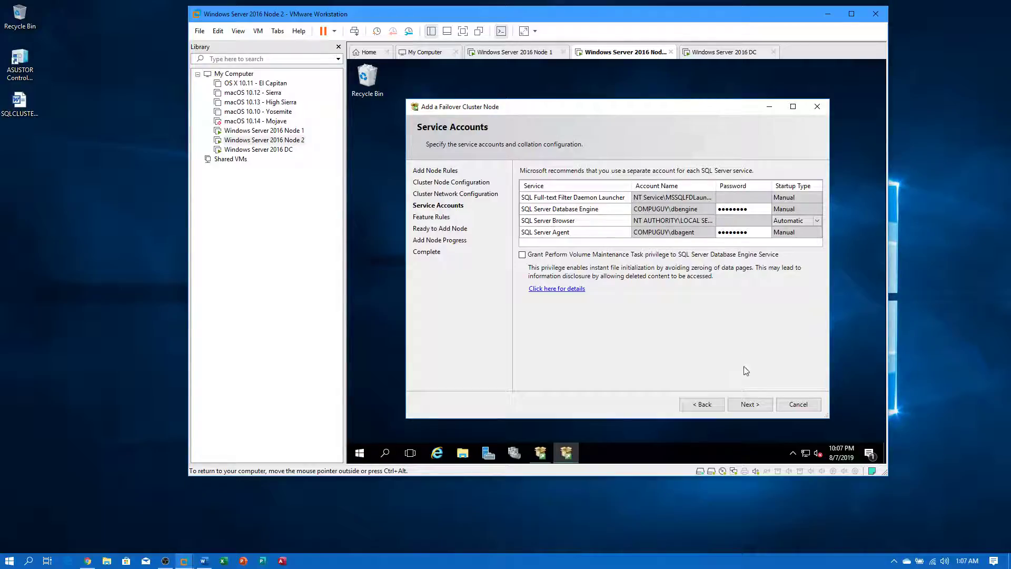
- Confirm the service accounts and start installing Node 2 from the Ready to Add Node page
click(749, 407)
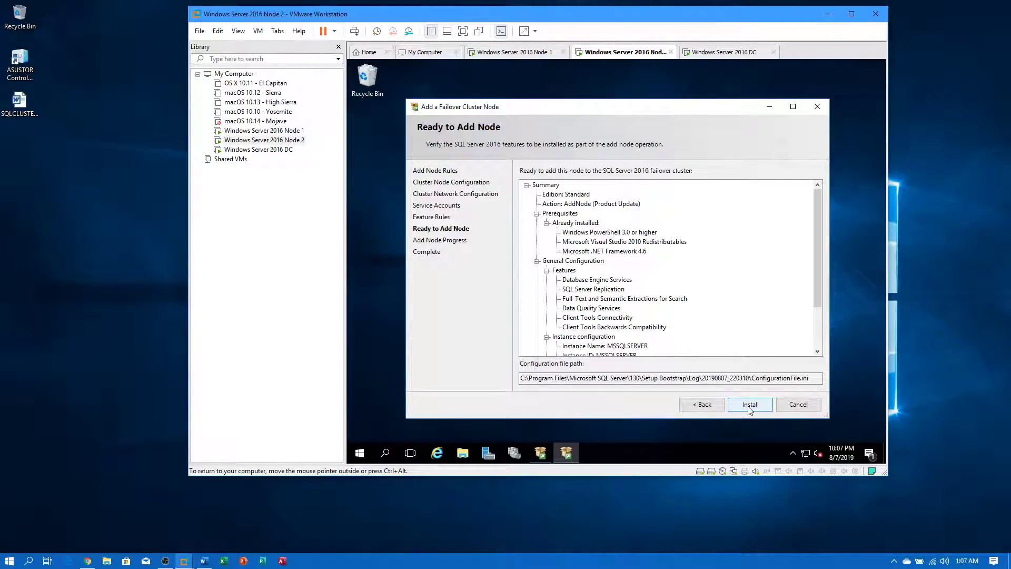
click(749, 406)
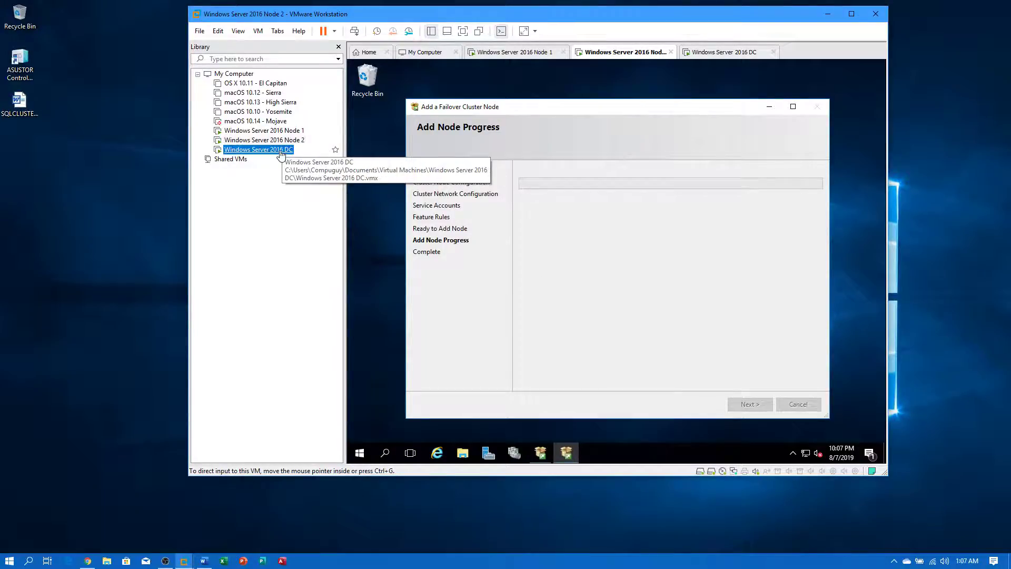
- On the DC, check the DBTEST2016 and DBCLUSTER computer accounts, then bring up DNS Manager
click(250, 149)
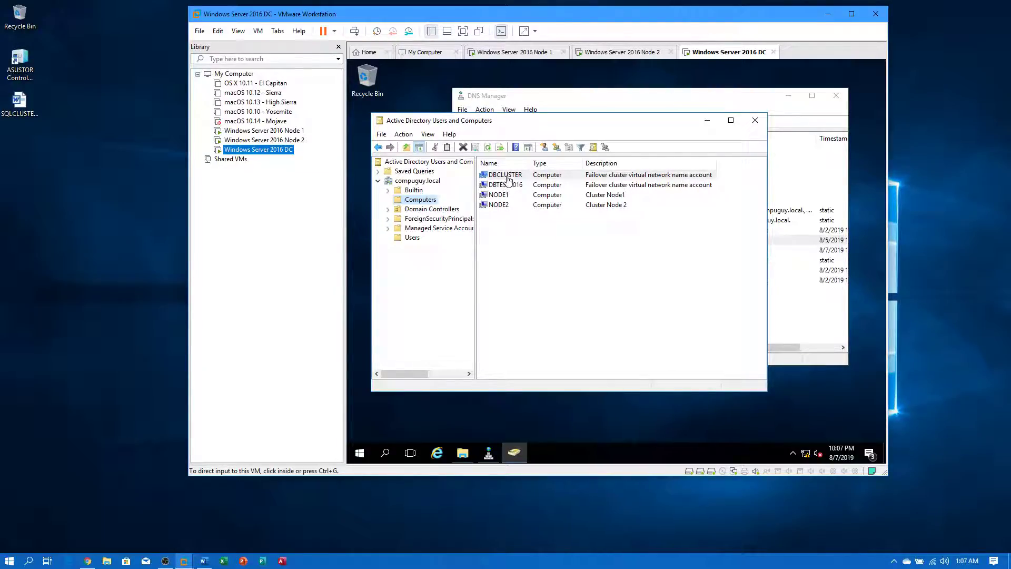
click(507, 180)
click(506, 185)
click(512, 174)
click(510, 187)
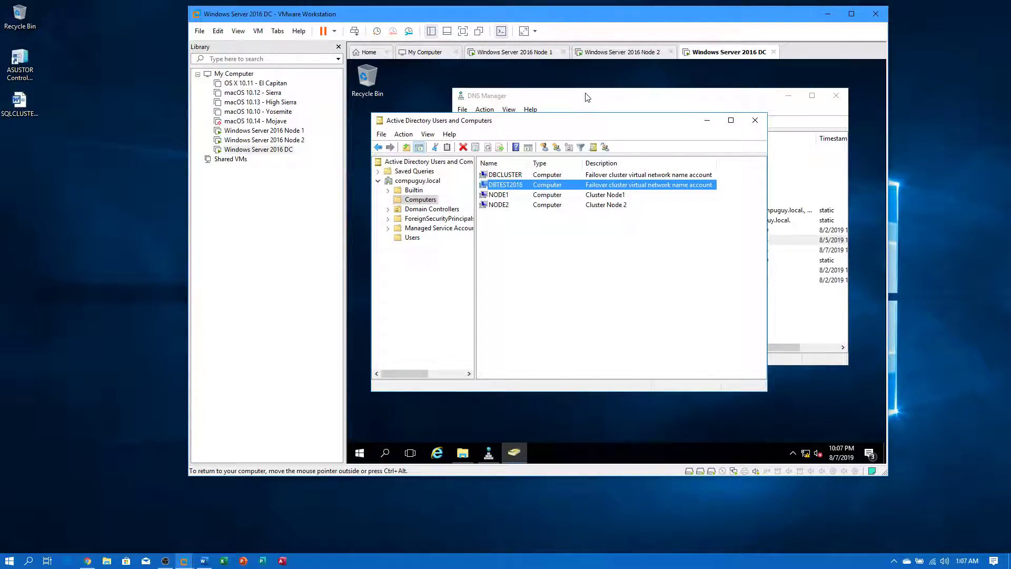
click(606, 108)
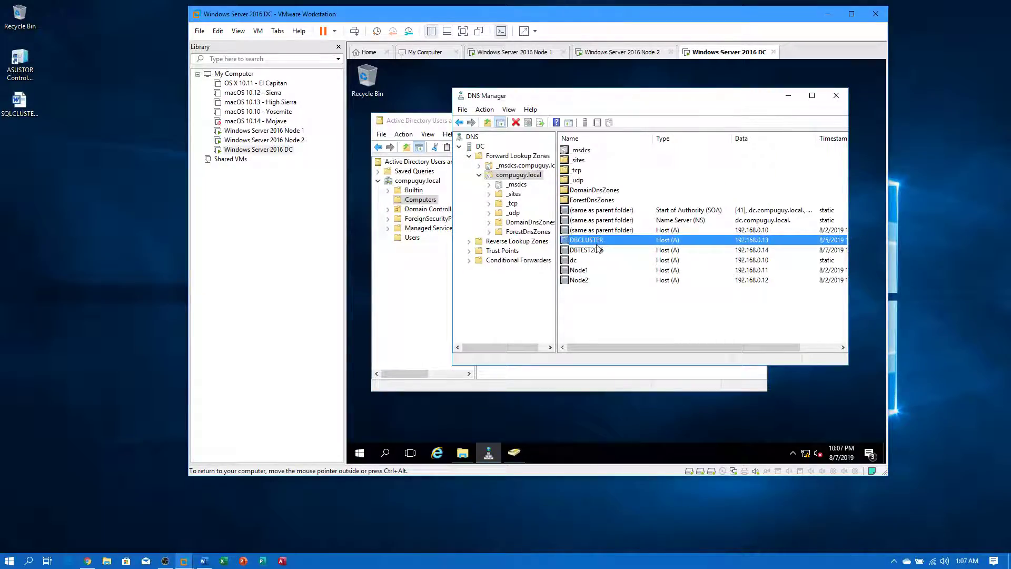
- Open a Command Prompt on the DC and ping dbtest
click(359, 455)
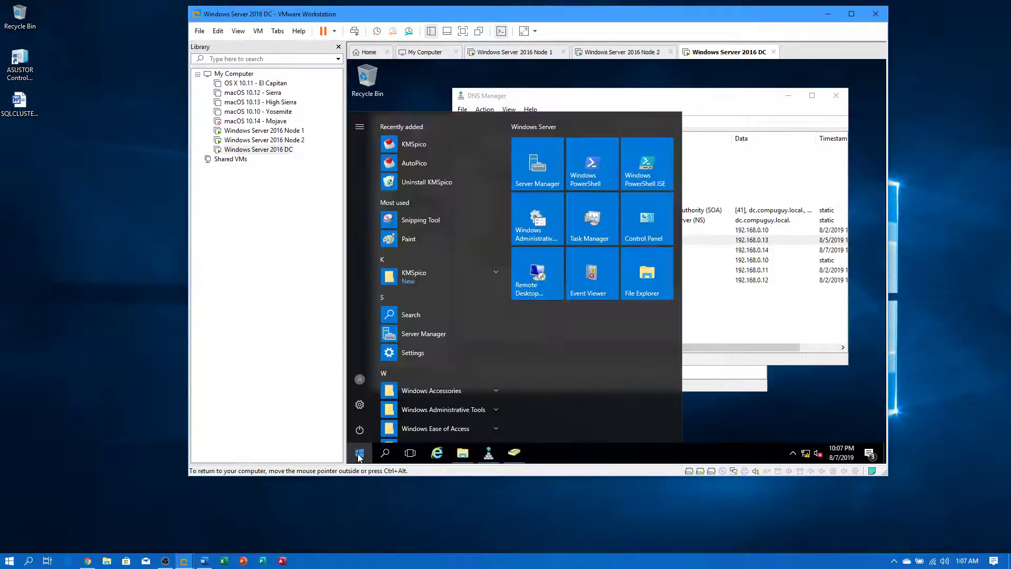
text(cmd)
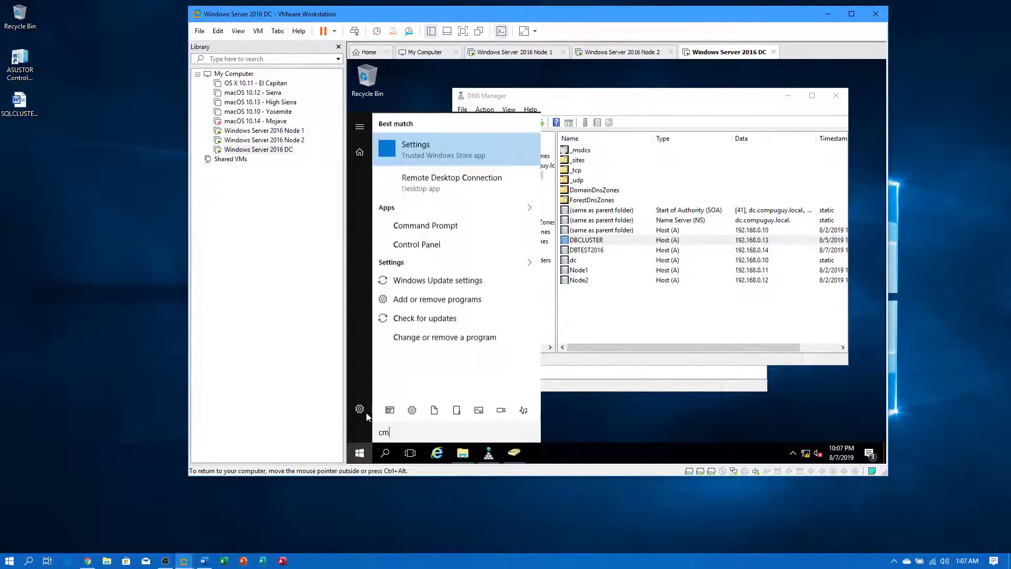
key(Return)
text(ping)
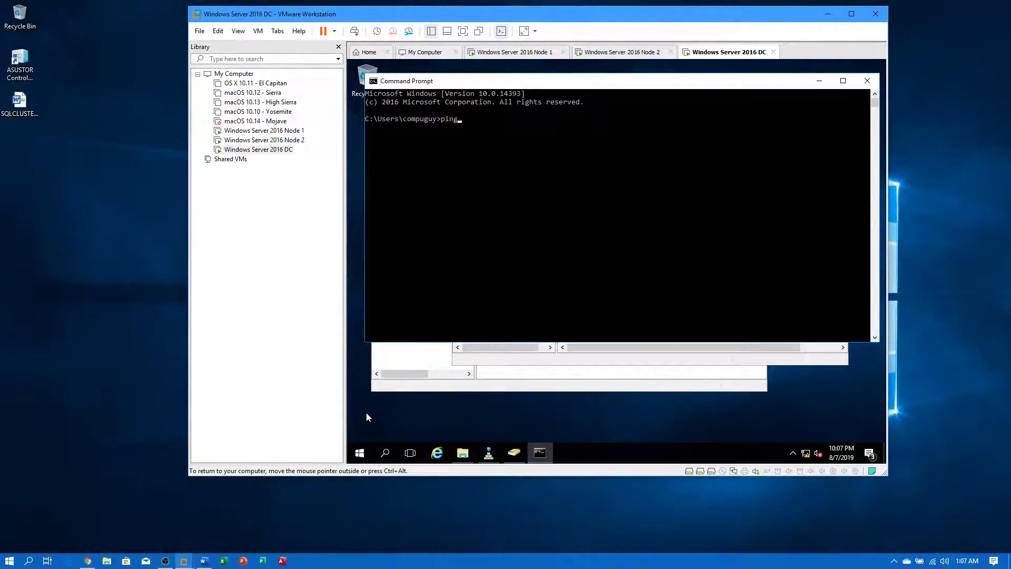
text( dbtest)
key(Return)
- Ping dbtest2016 and dbcluster, comparing the names against the DNS Manager records
click(776, 364)
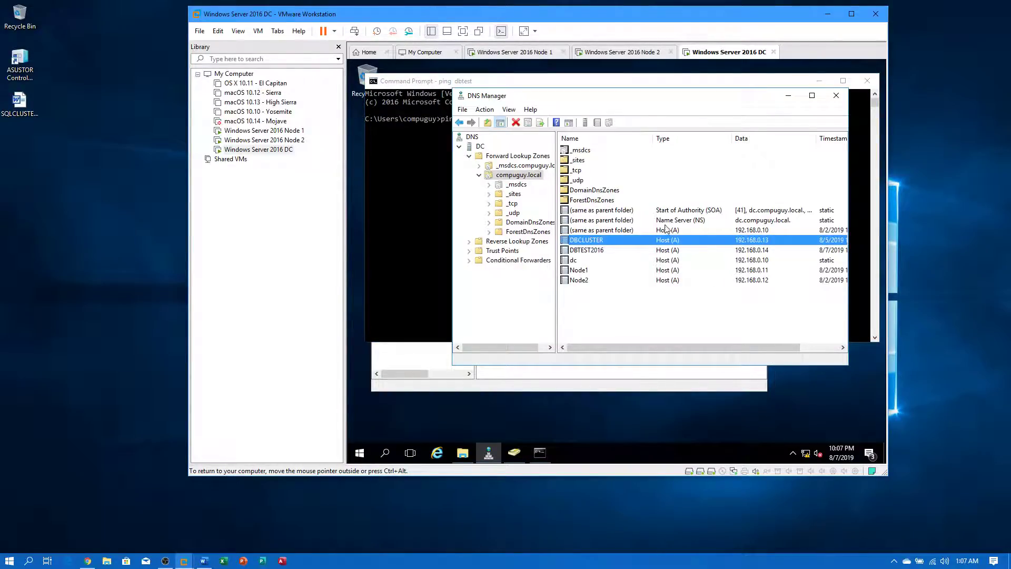
click(432, 204)
key(Up)
text(2016)
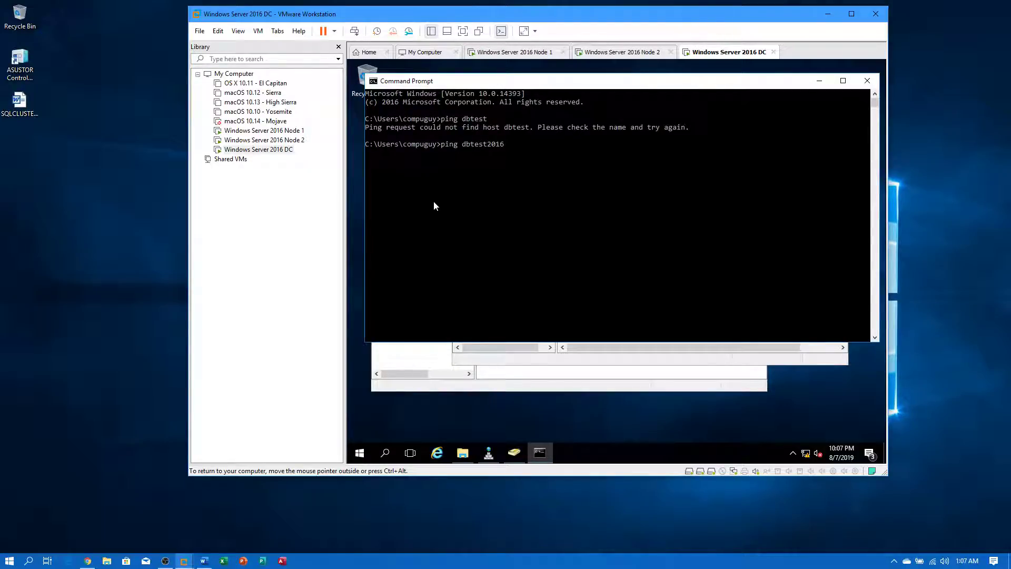
key(Return)
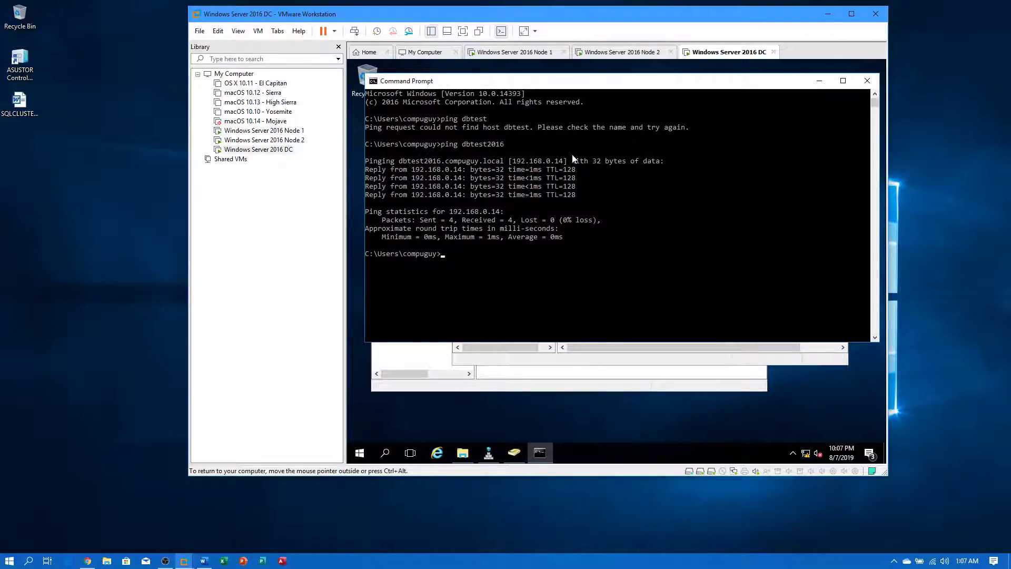
click(717, 365)
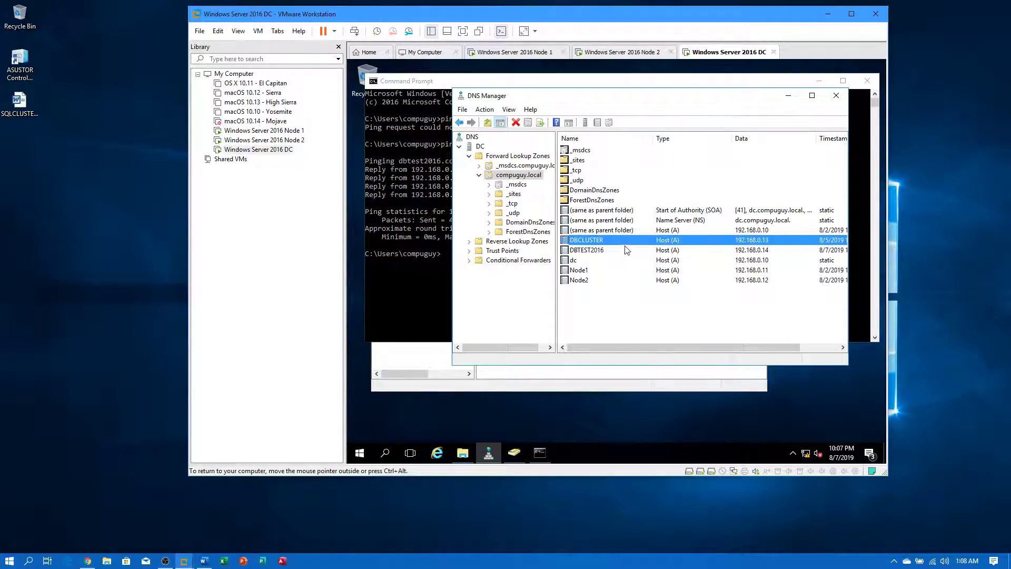
click(393, 292)
text(ping dbcluster)
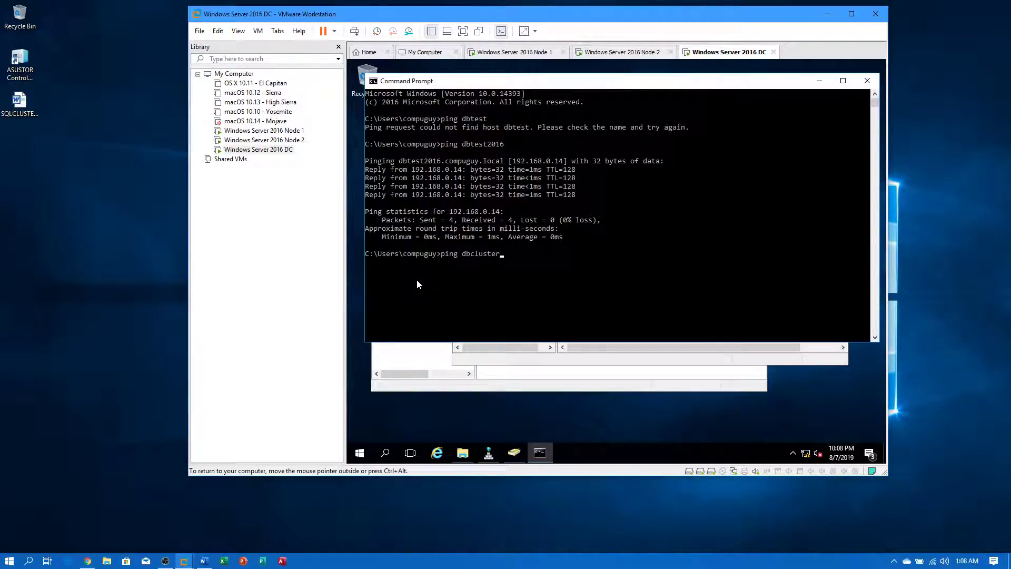
key(Return)
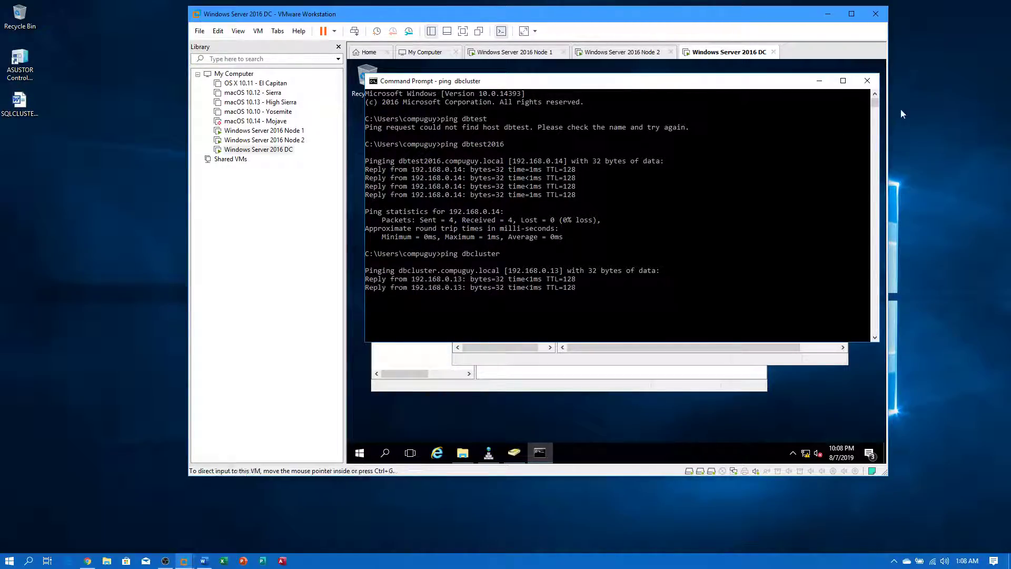
- Close the Command Prompt and review the DBTEST2016 DNS record and both Active Directory accounts
click(874, 86)
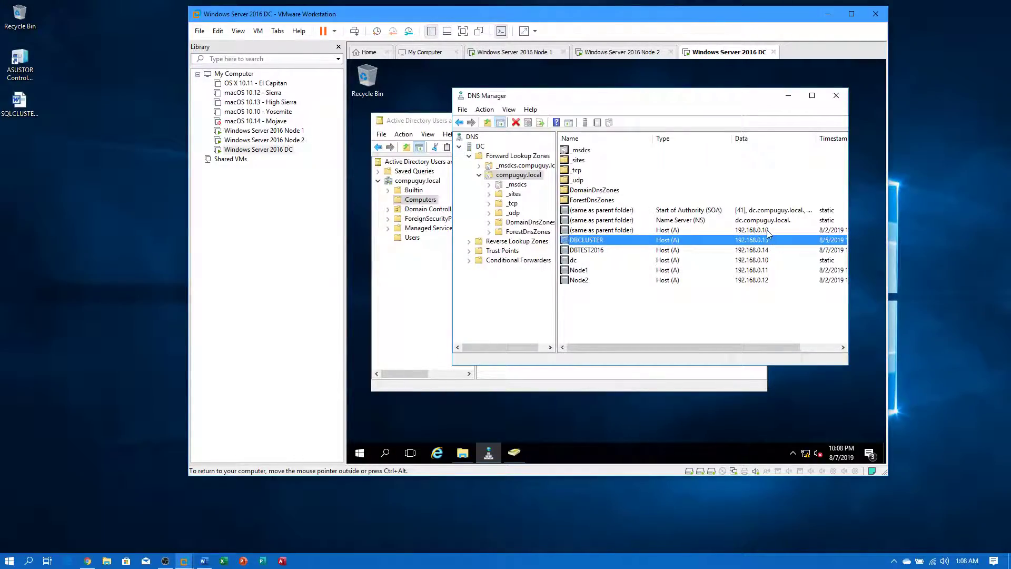
click(589, 249)
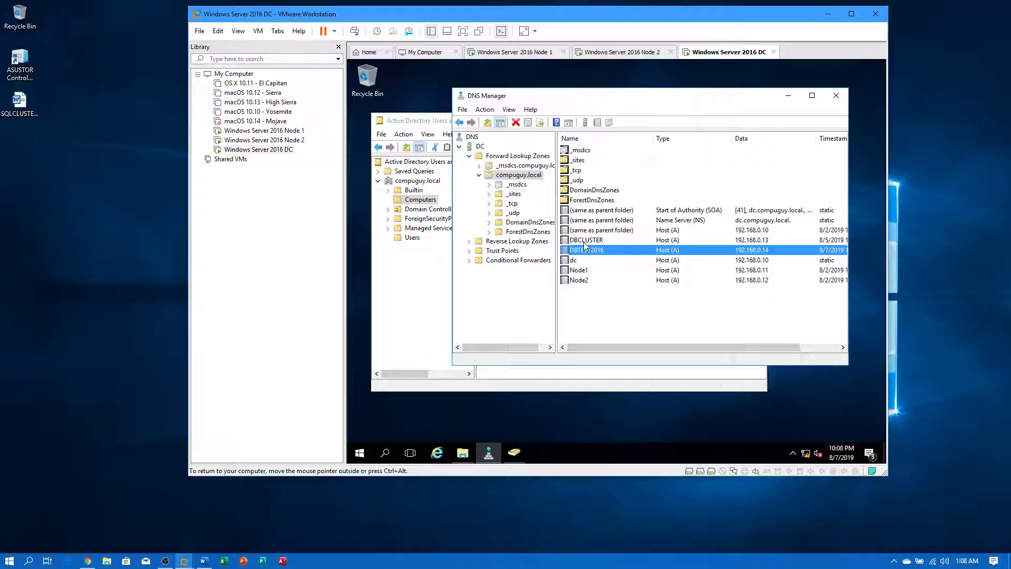
click(435, 264)
click(497, 185)
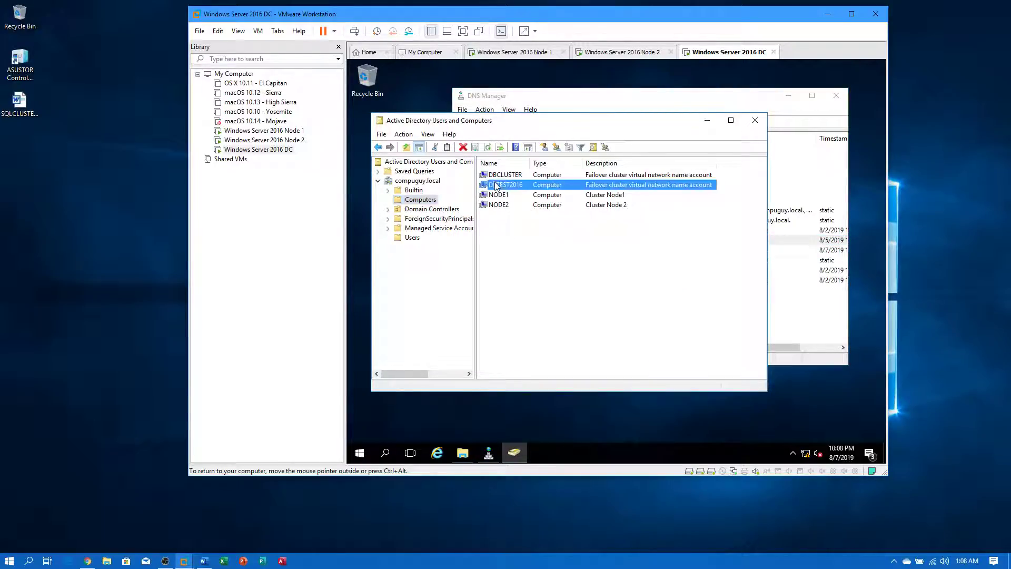
click(498, 175)
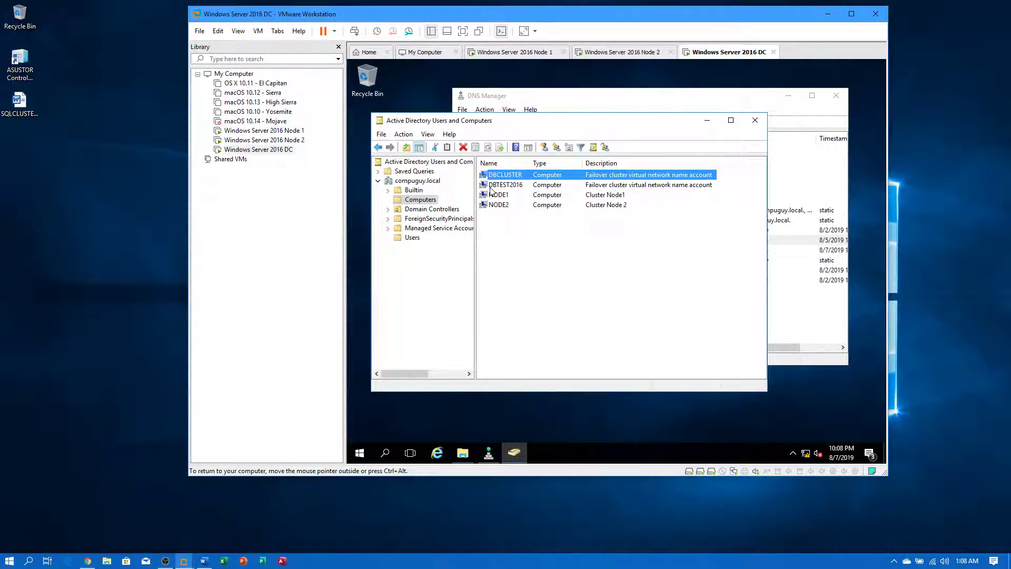
- On Node 2, open File Explorer and browse into the SQLInstance folder on Apps (E:)
click(293, 141)
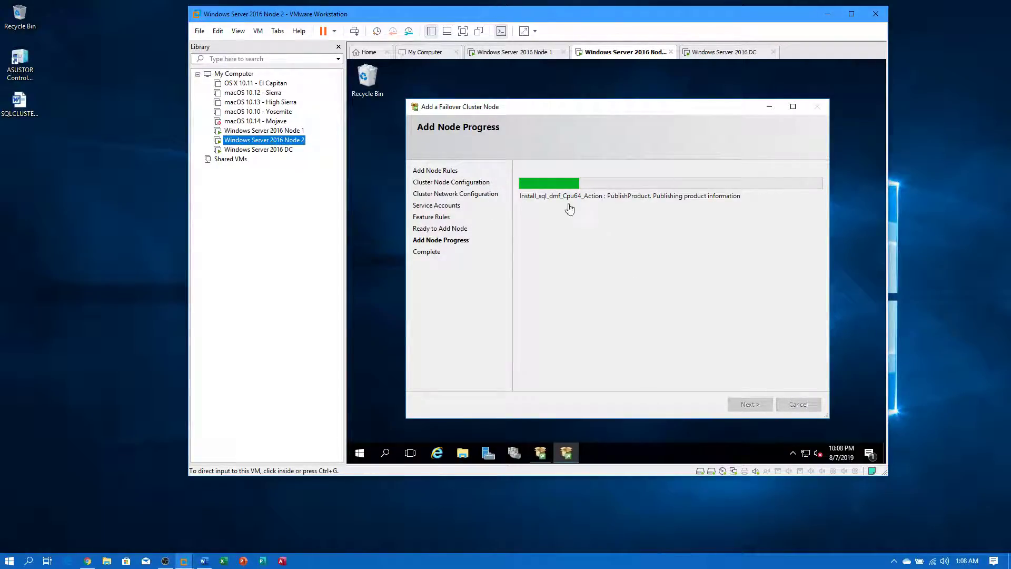
click(463, 456)
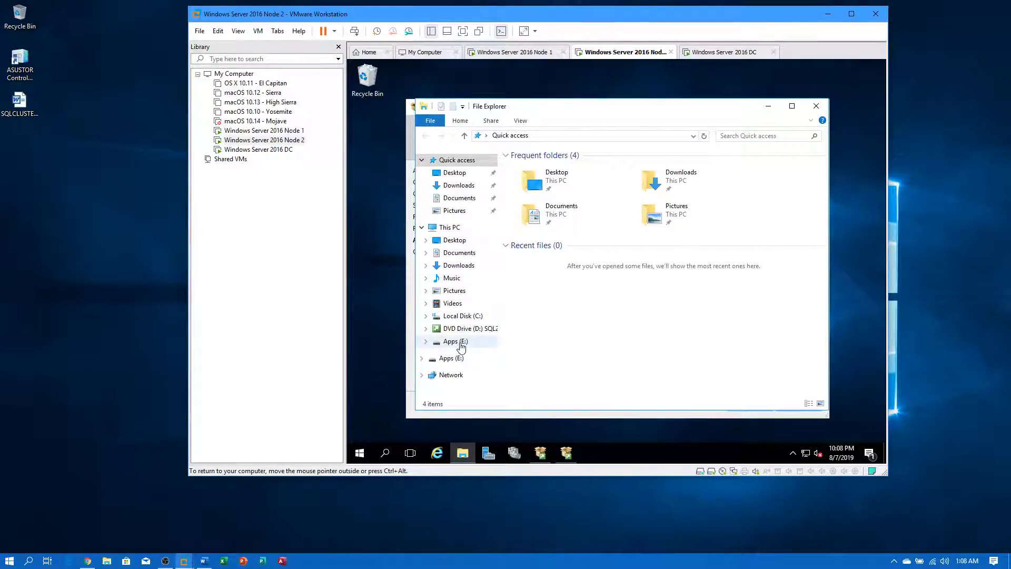
click(455, 342)
double_click(542, 170)
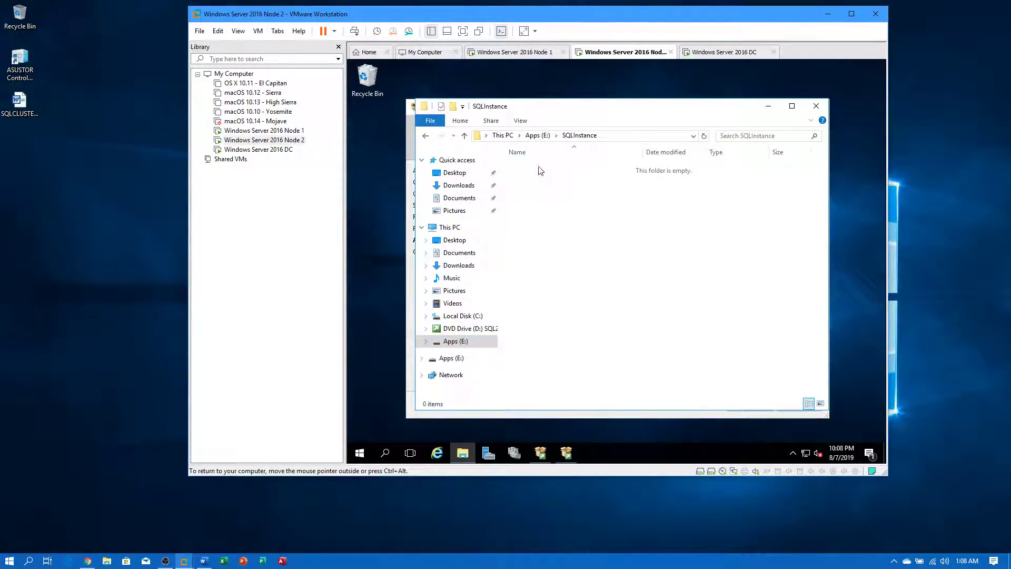
- Inspect the SQLSharedx64 and SQLSharedx86 folders, then return to This PC while installation runs
click(538, 136)
click(538, 182)
double_click(538, 179)
click(537, 136)
click(532, 190)
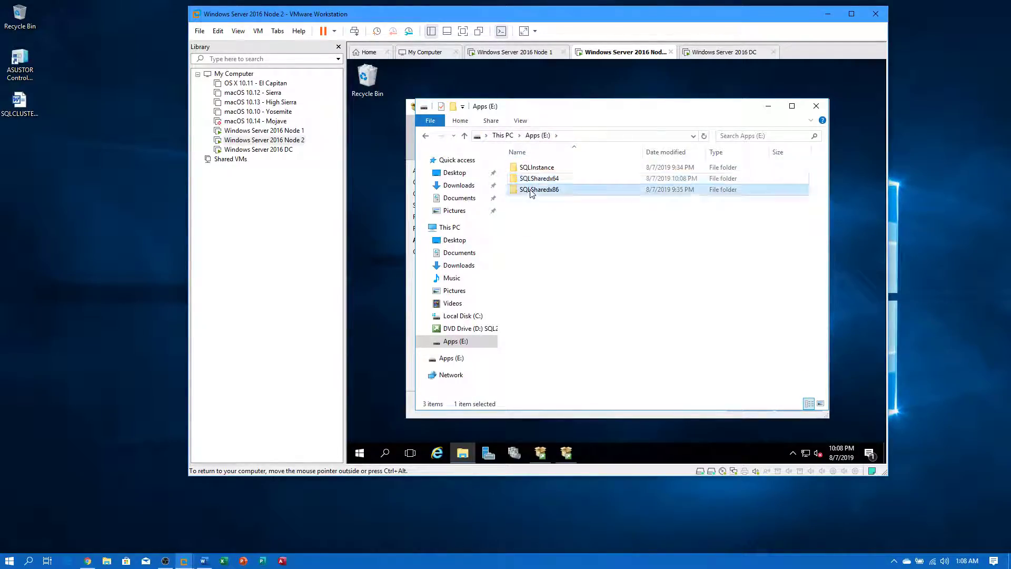
double_click(532, 191)
click(538, 136)
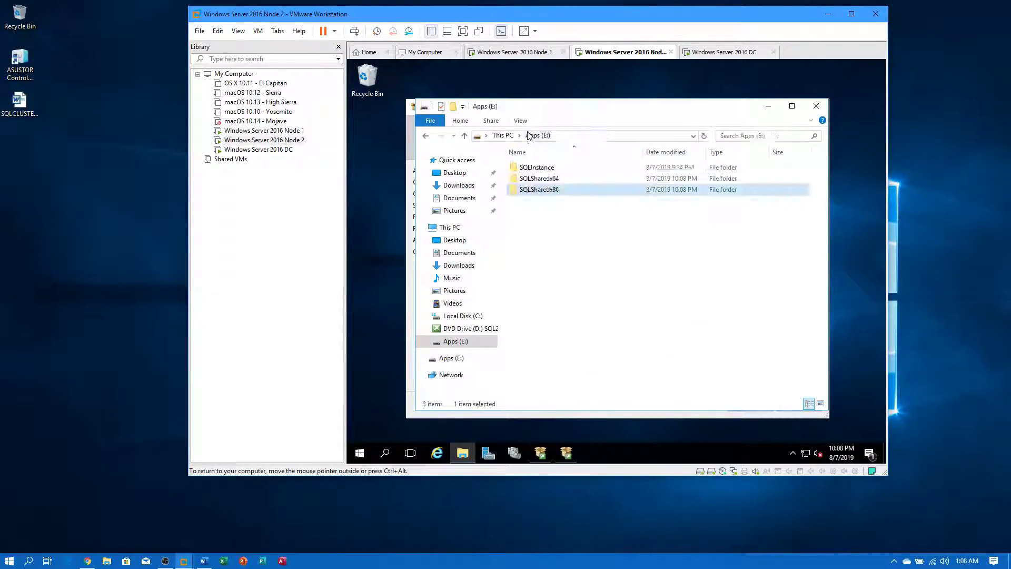
click(497, 135)
click(769, 106)
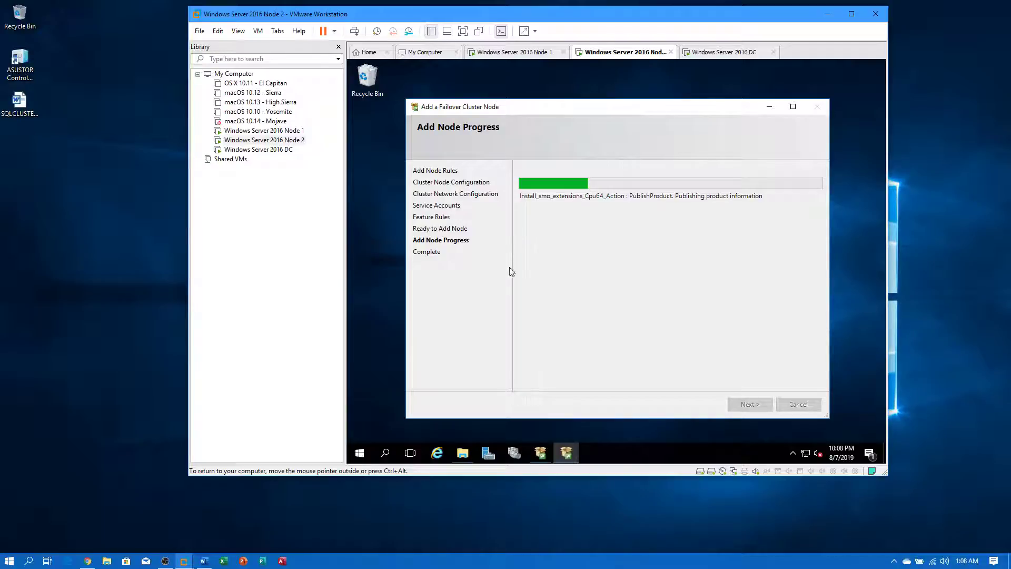
click(464, 454)
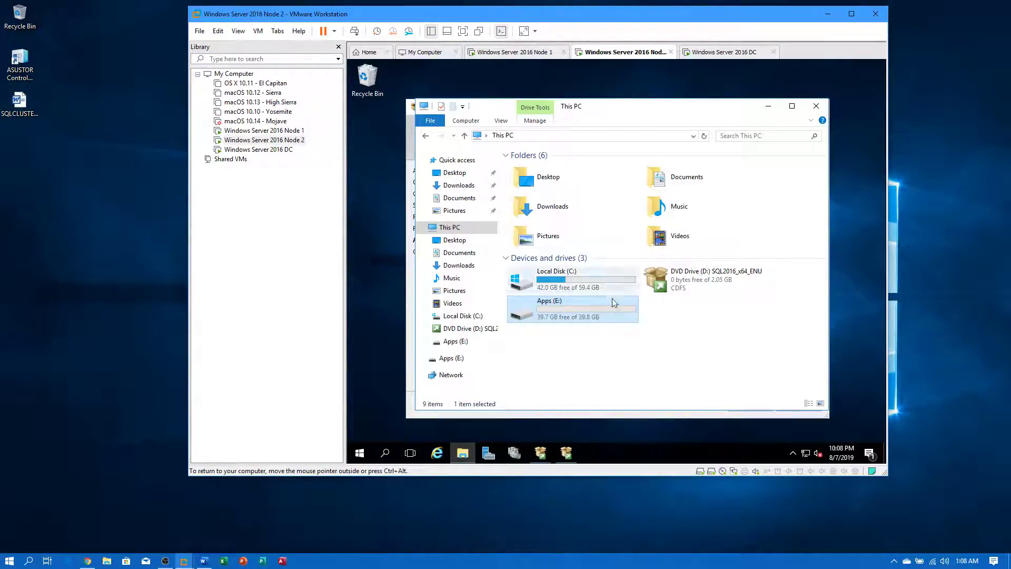
- Switch to Node 1 and dismiss the virtual machine in-use warning
click(266, 131)
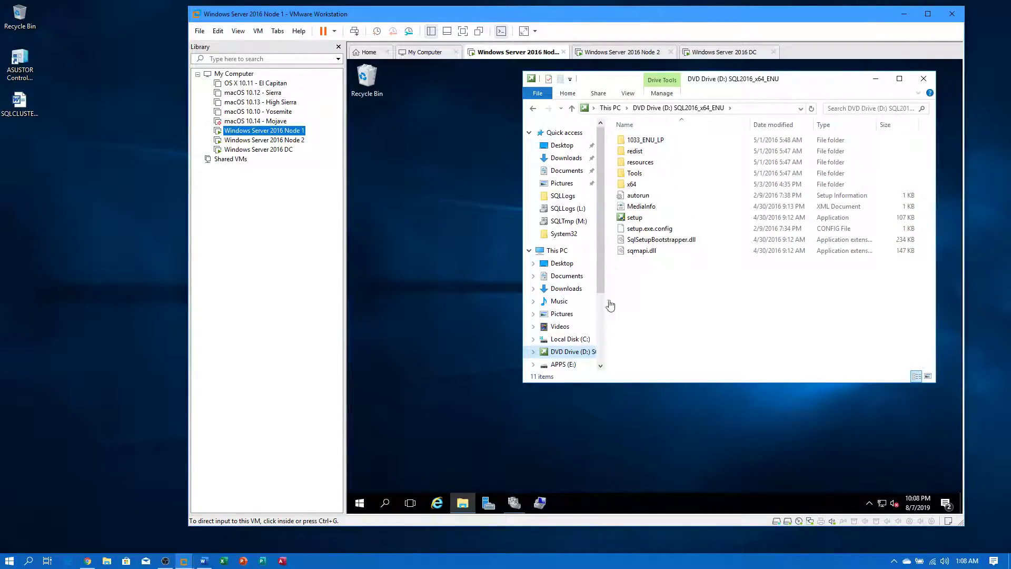
click(556, 251)
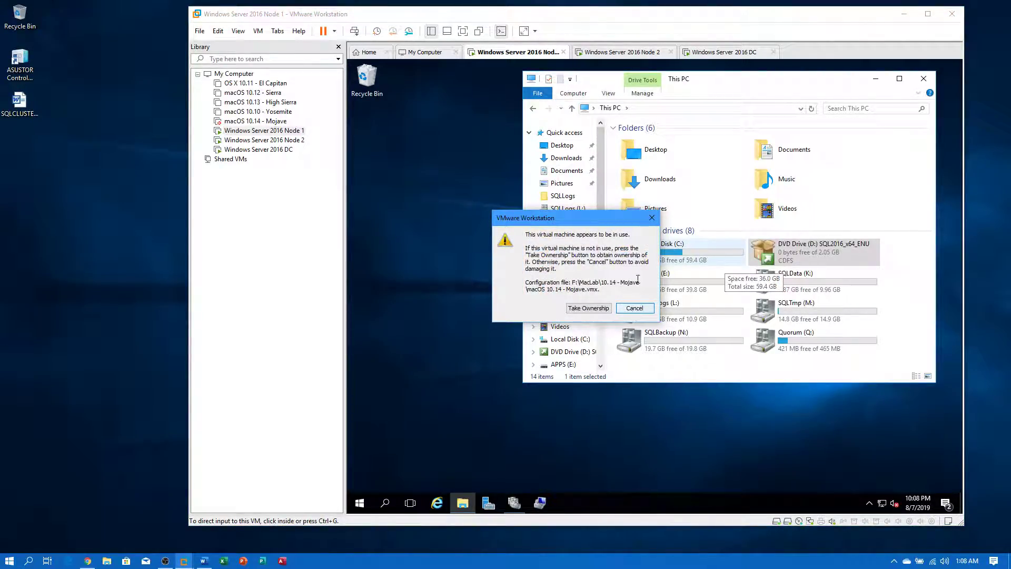
click(652, 218)
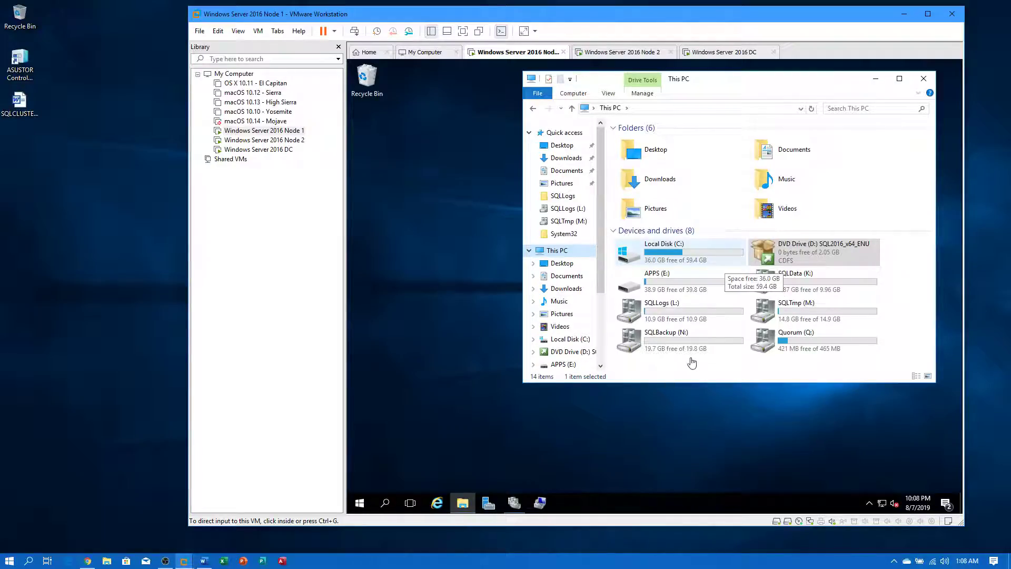
- On Node 2, arrange the Add Node progress and This PC windows, then return to Node 1
click(263, 140)
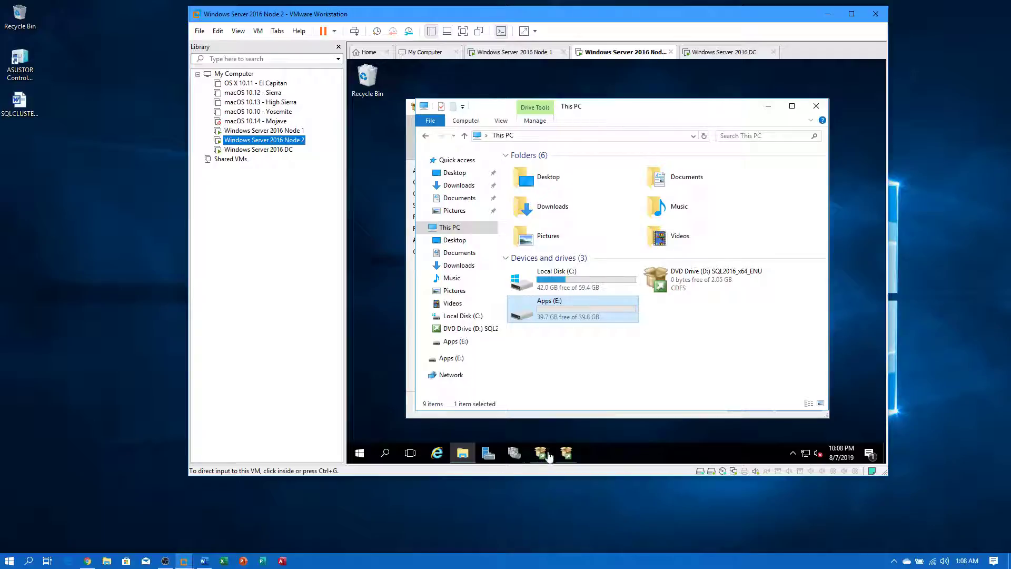
click(567, 453)
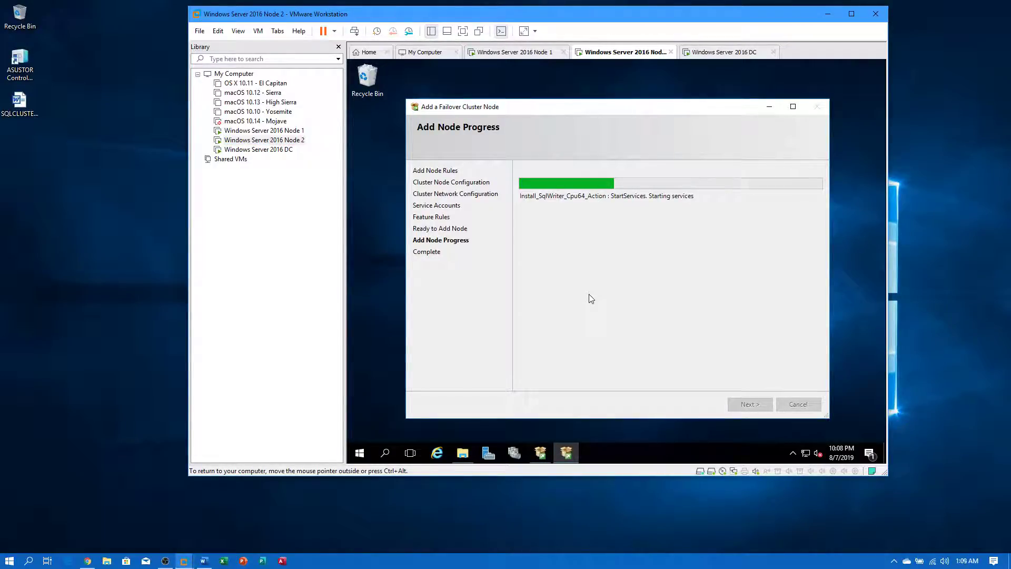
drag(558, 104, 598, 77)
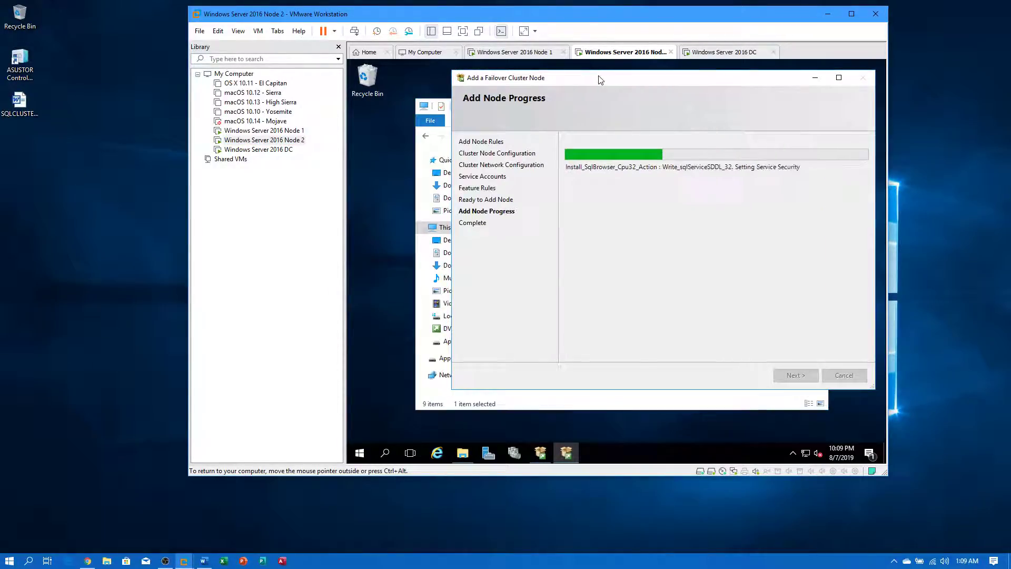
click(416, 183)
drag(654, 102, 635, 79)
click(636, 79)
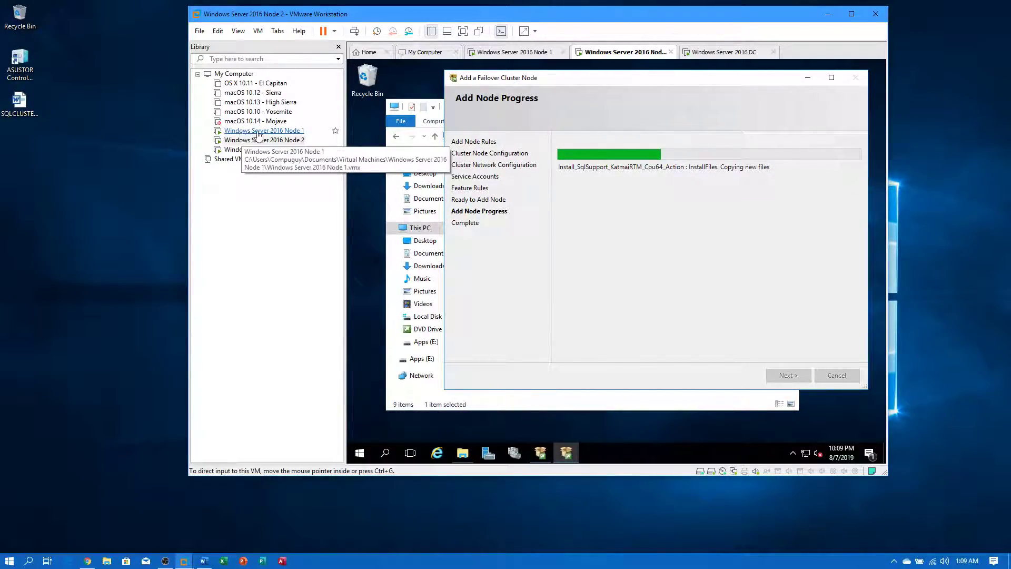
click(284, 130)
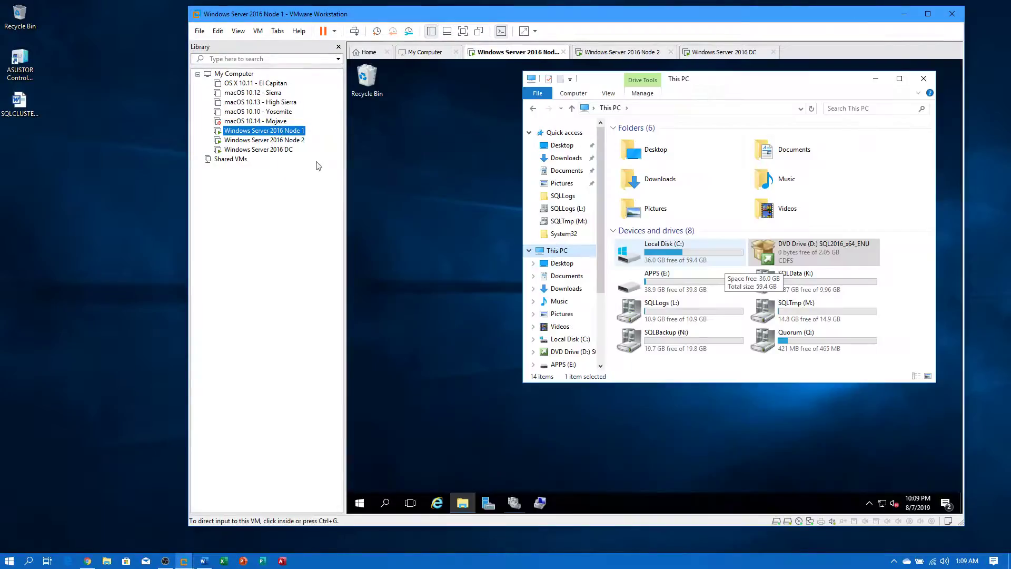
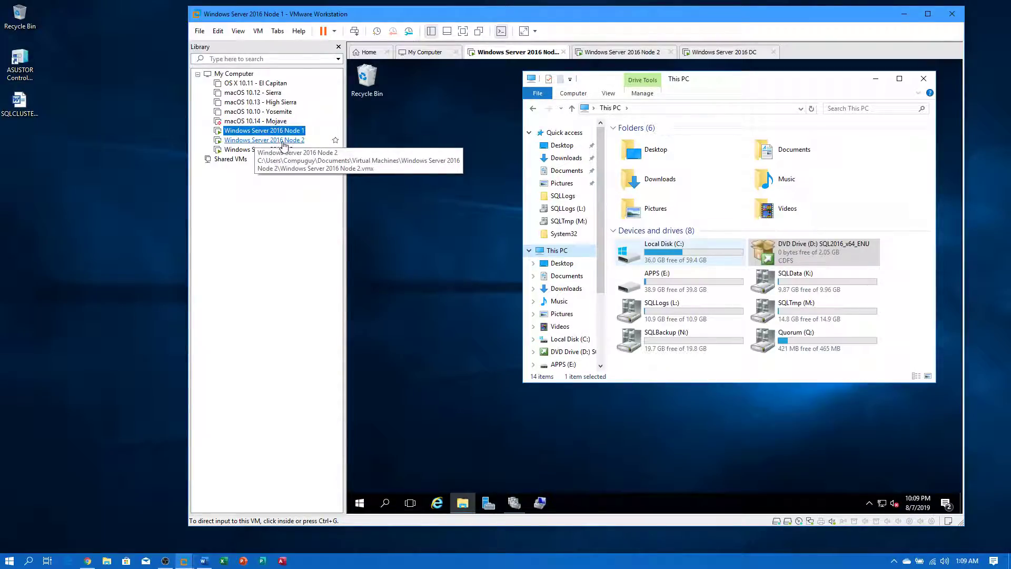
- On Node 2, minimize This PC and move the add-node progress dialog left to watch it
click(287, 141)
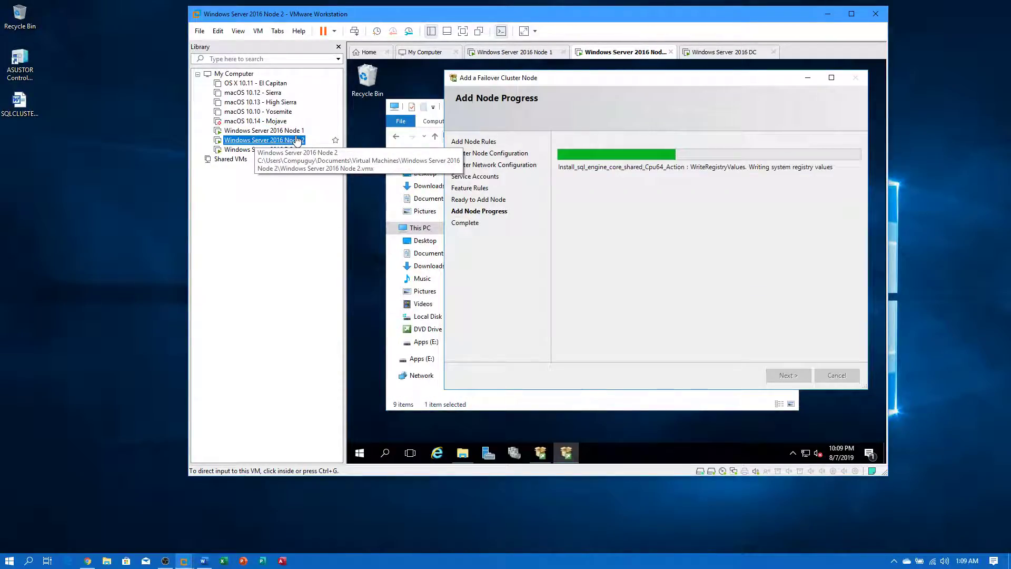
click(295, 133)
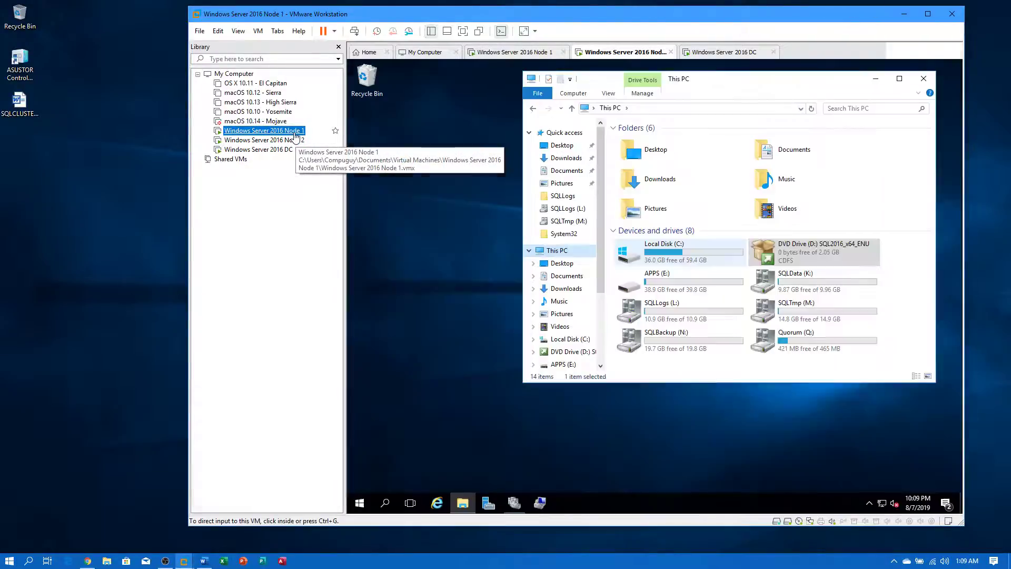
click(288, 142)
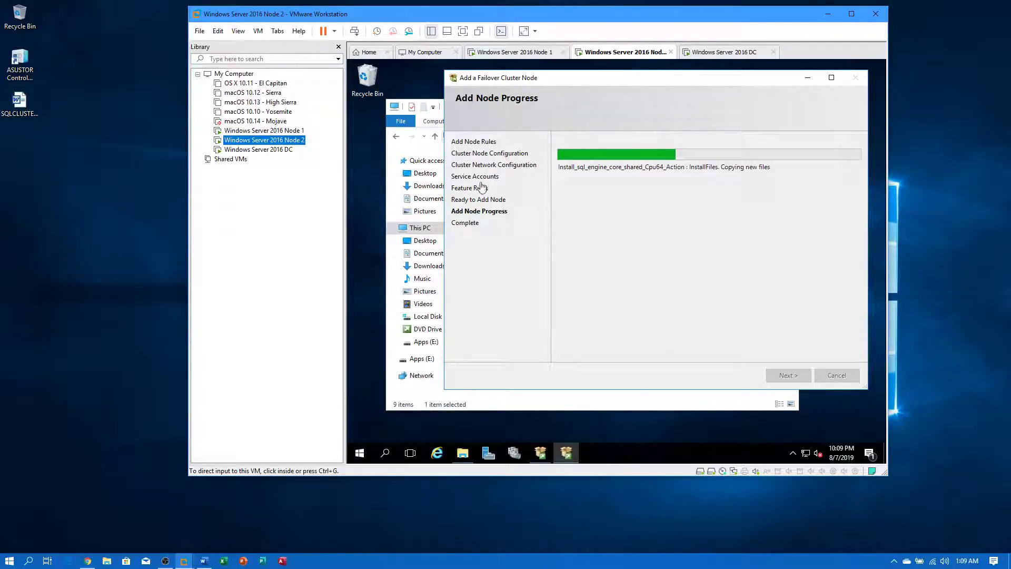
click(542, 406)
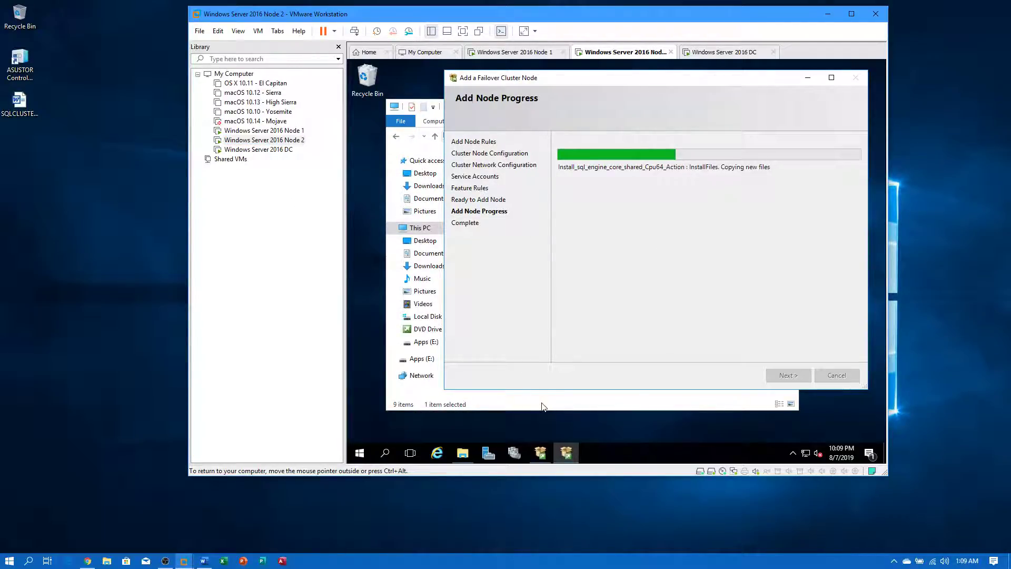
click(544, 406)
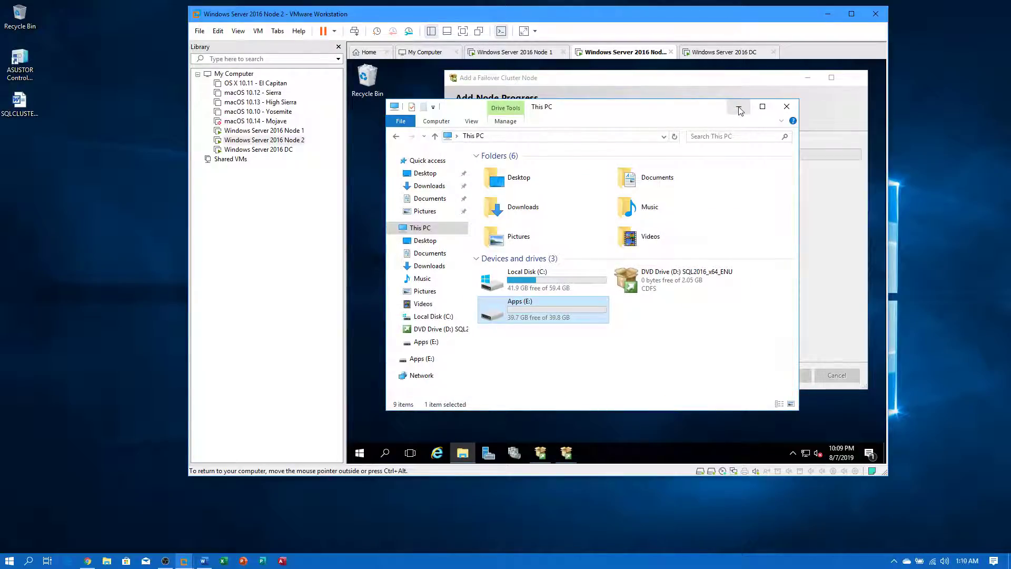
click(739, 109)
drag(708, 83, 677, 91)
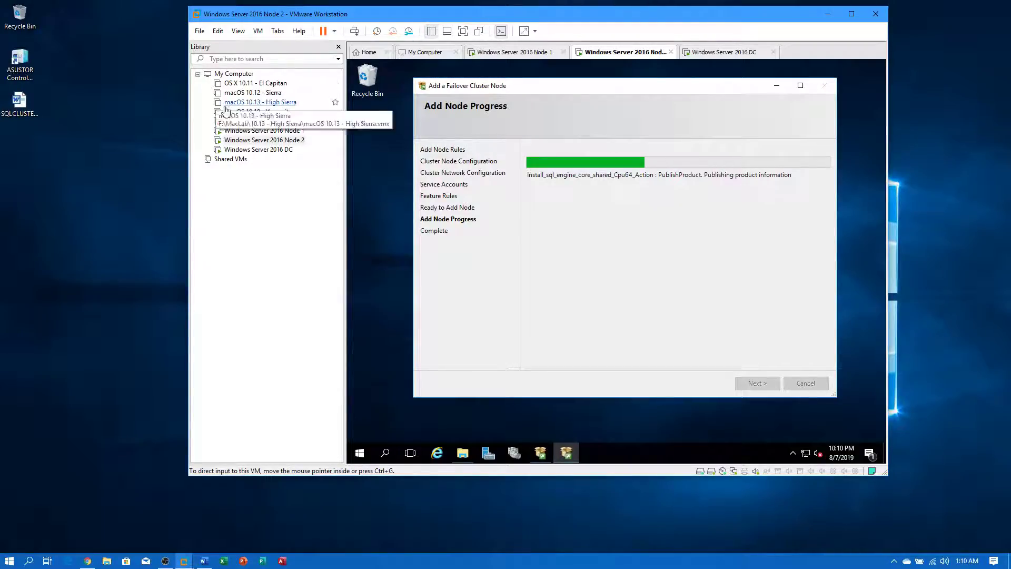
click(250, 131)
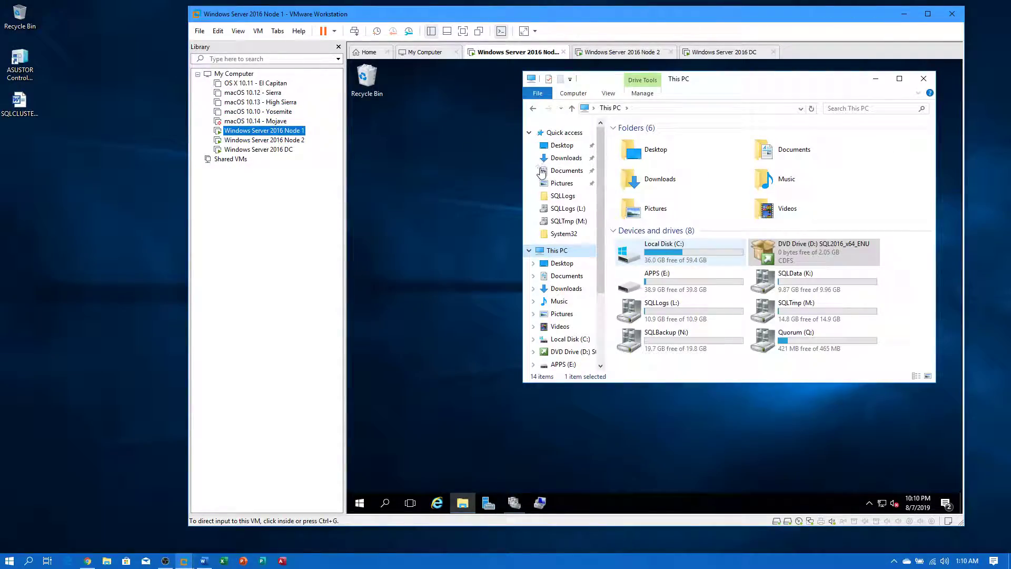
click(292, 140)
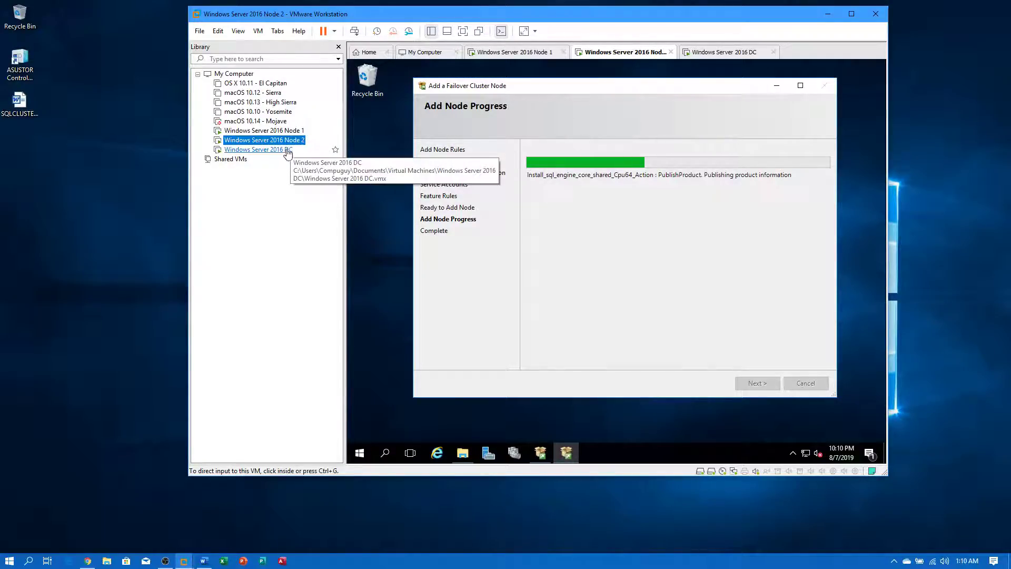
- View the DBCLUSTER, DBTEST2016, NODE1 and NODE2 computer accounts on the domain controller VM
click(258, 149)
click(263, 139)
click(263, 130)
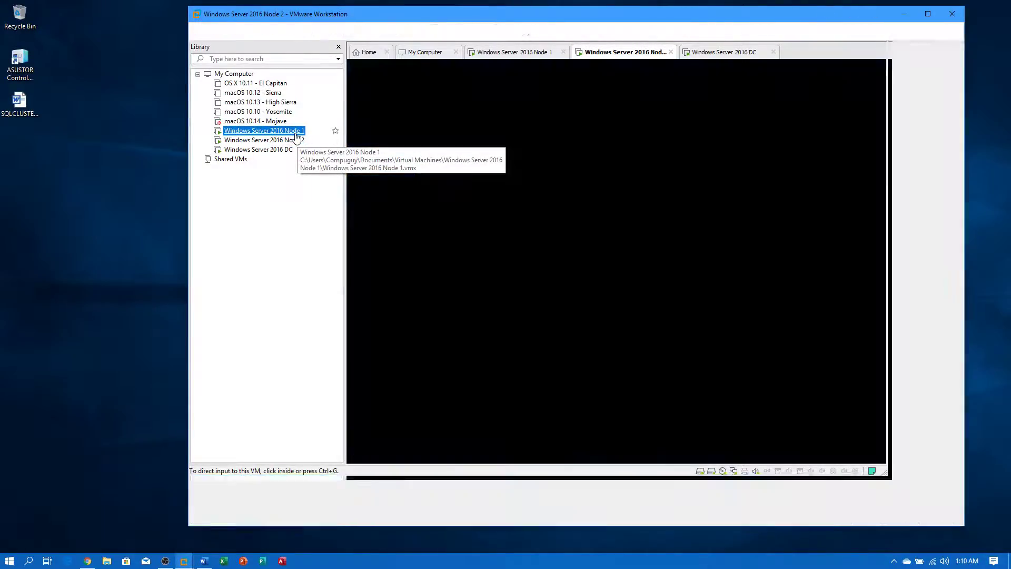
click(263, 140)
click(258, 149)
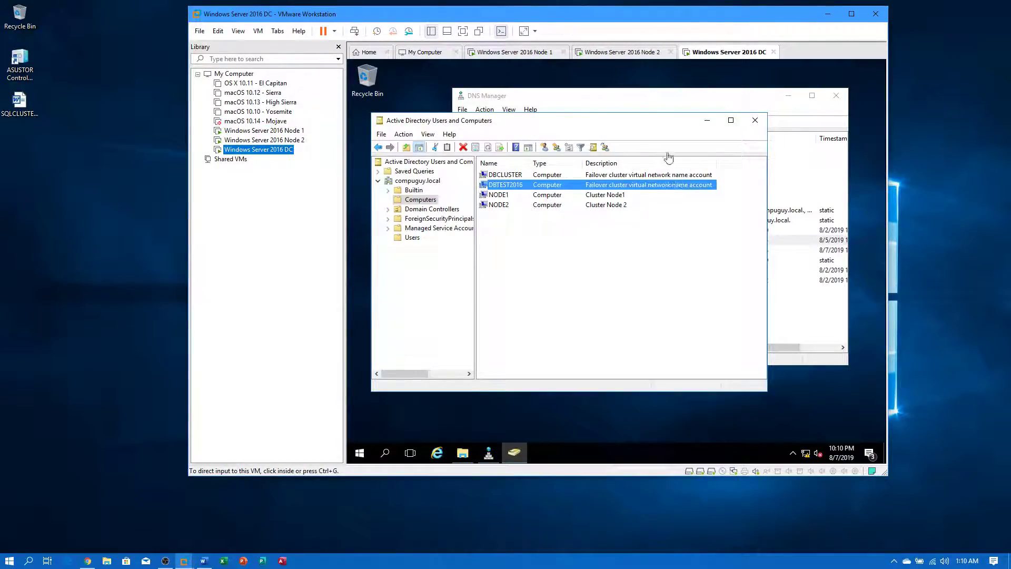
click(608, 150)
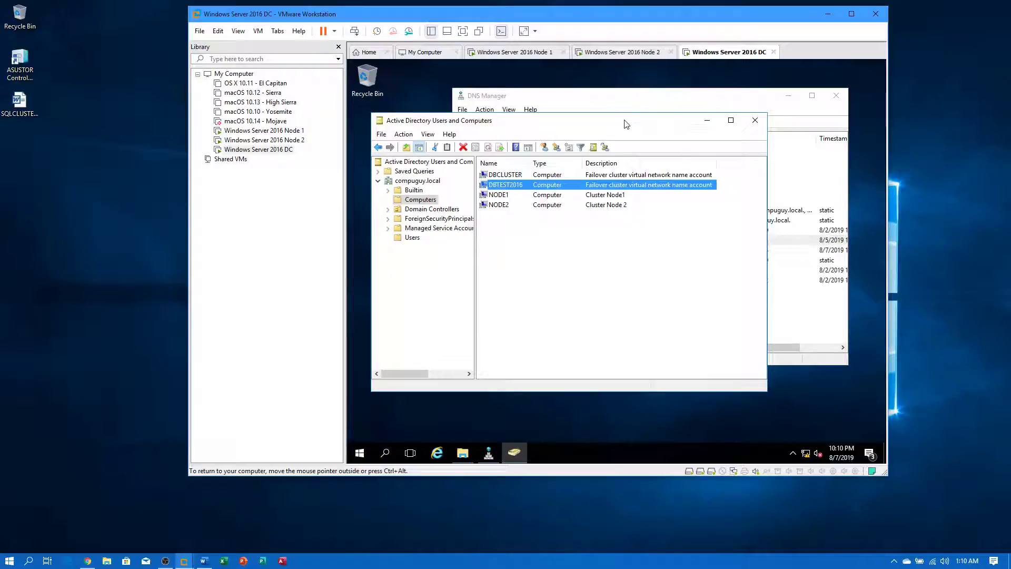
click(88, 560)
drag(93, 539, 91, 524)
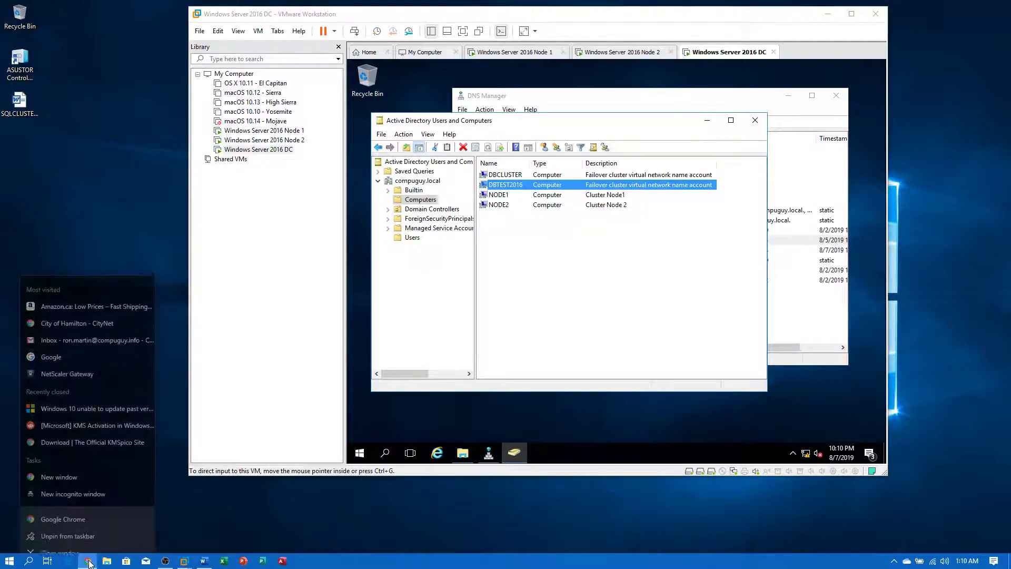
- In a new Chrome window, search the web for 'sql client download'
click(87, 511)
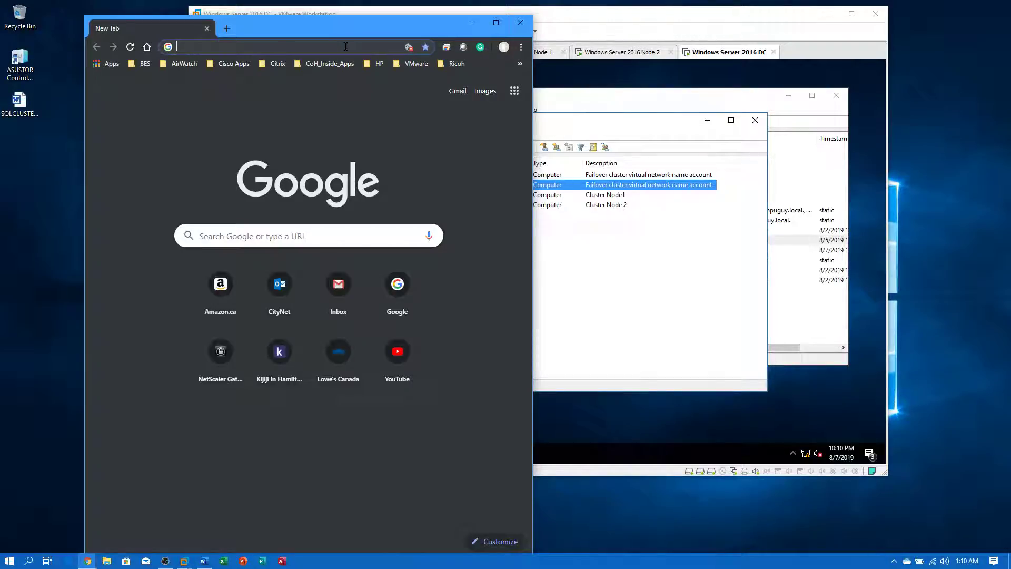
text(SQL client)
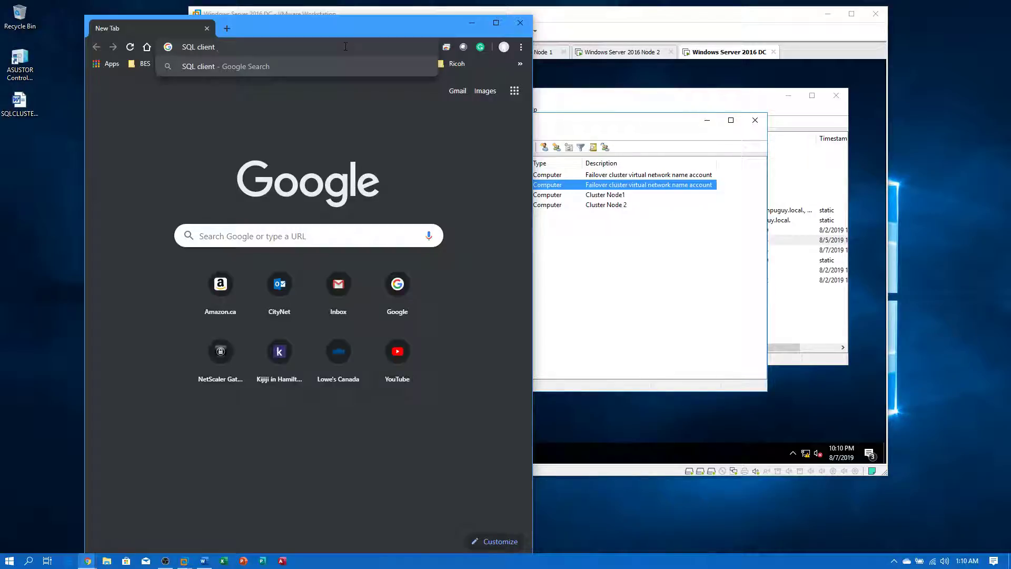
key(Return)
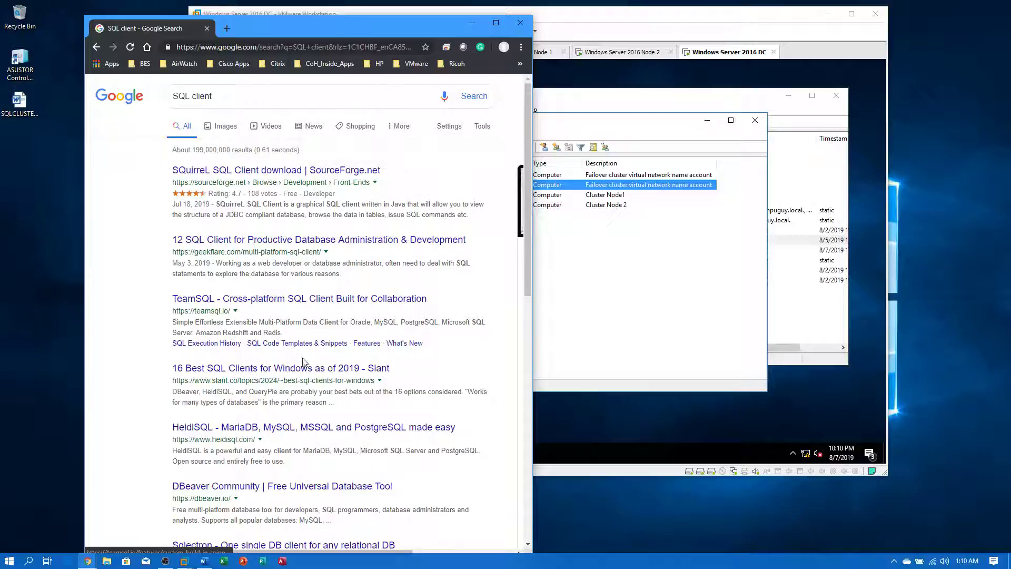
drag(301, 97, 140, 96)
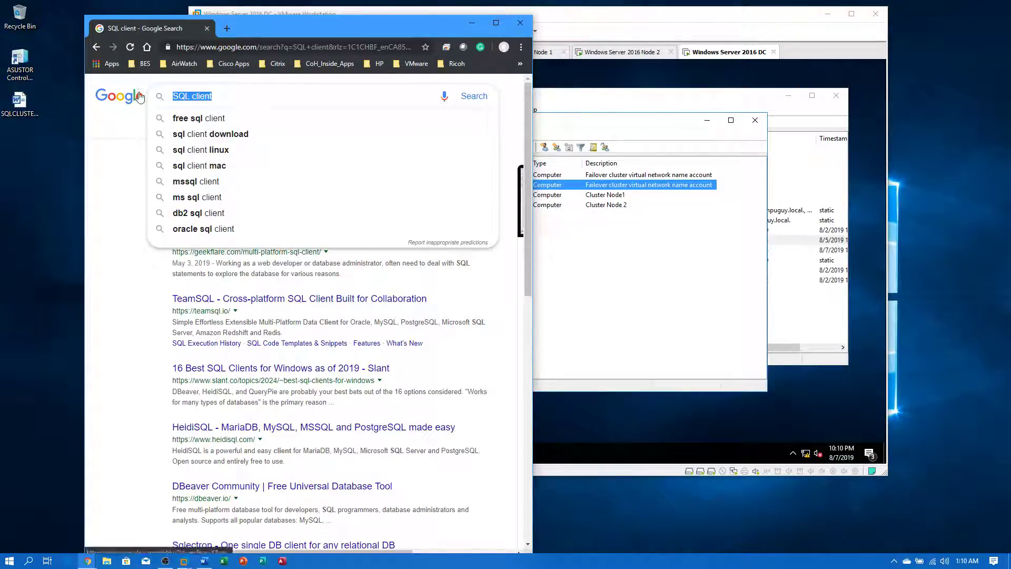
text(SS)
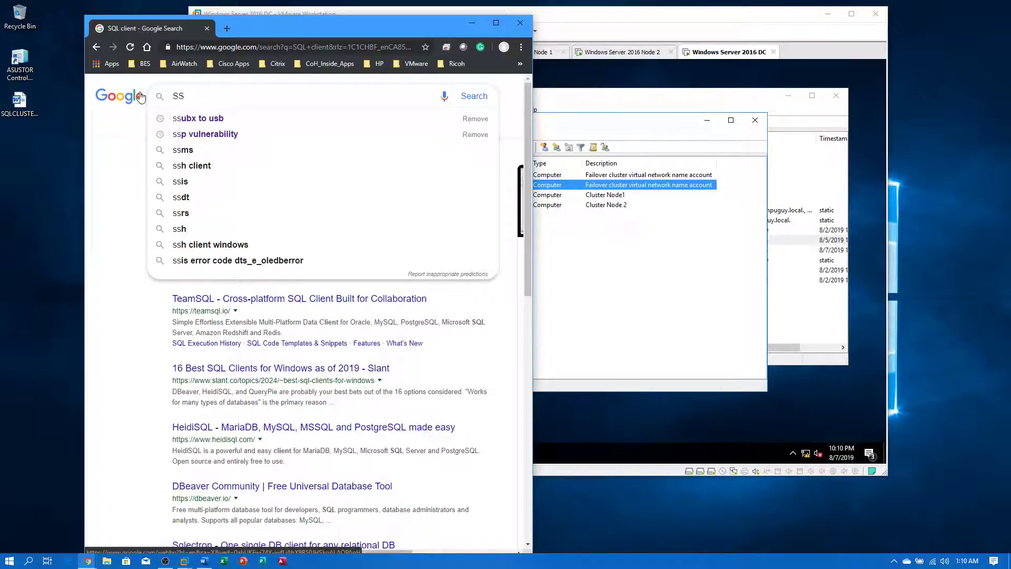
key(BackSpace)
key(BackSpace)
text(SQL)
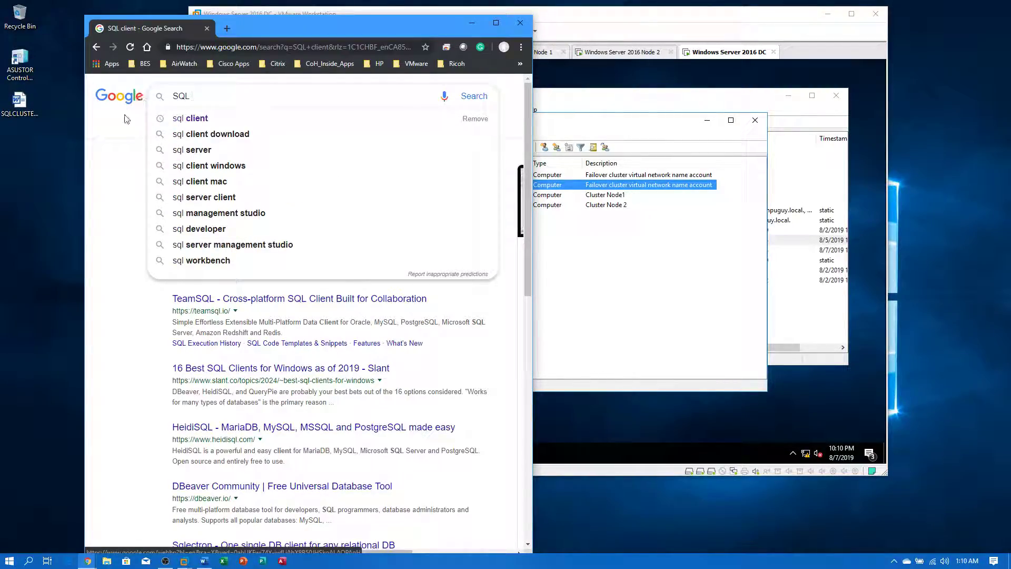
click(202, 134)
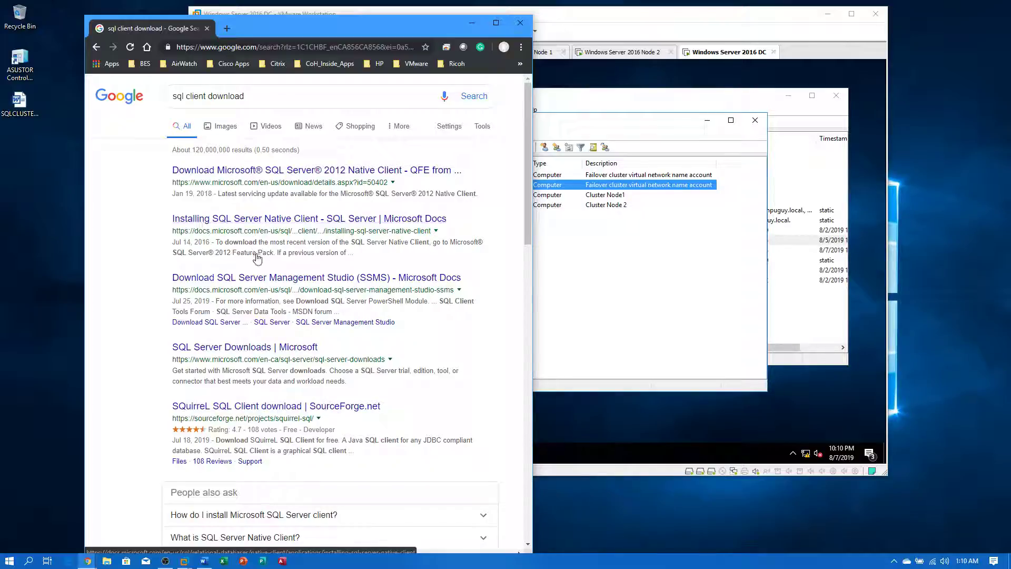
- Download the SSMS 18.2 installer SSMS-Setup-ENU.exe from Microsoft's SSMS docs page
click(263, 281)
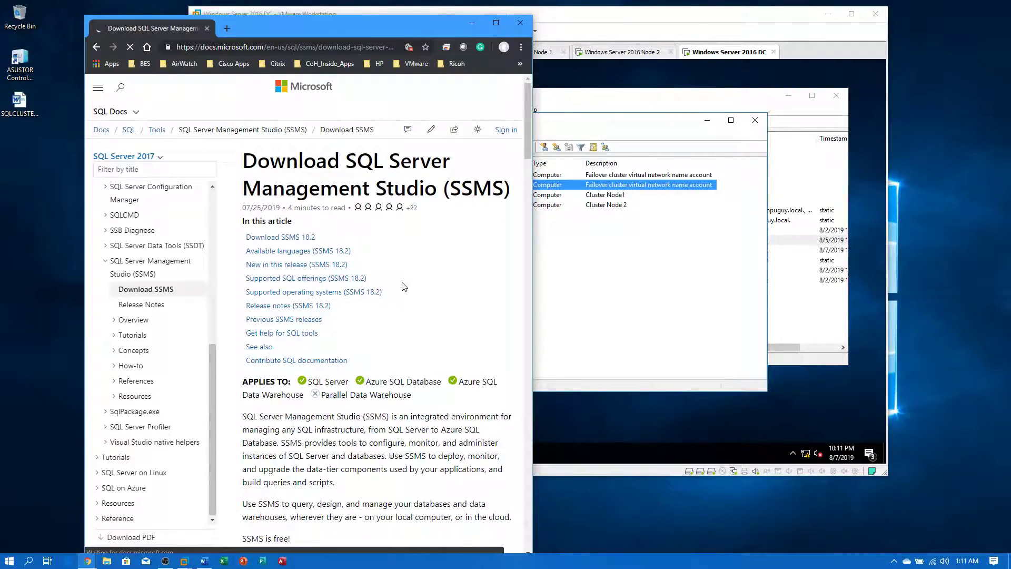
click(311, 238)
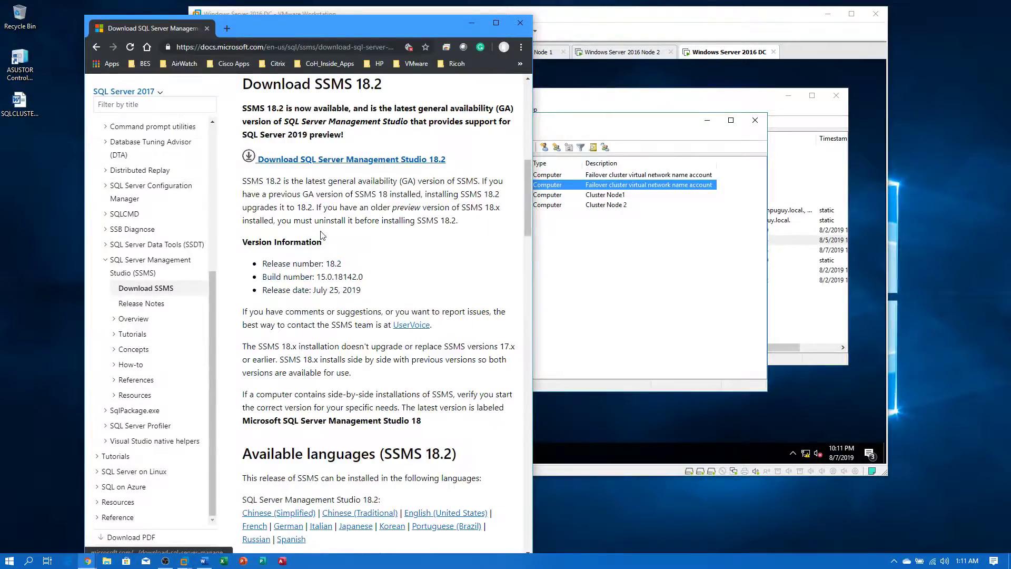
click(382, 165)
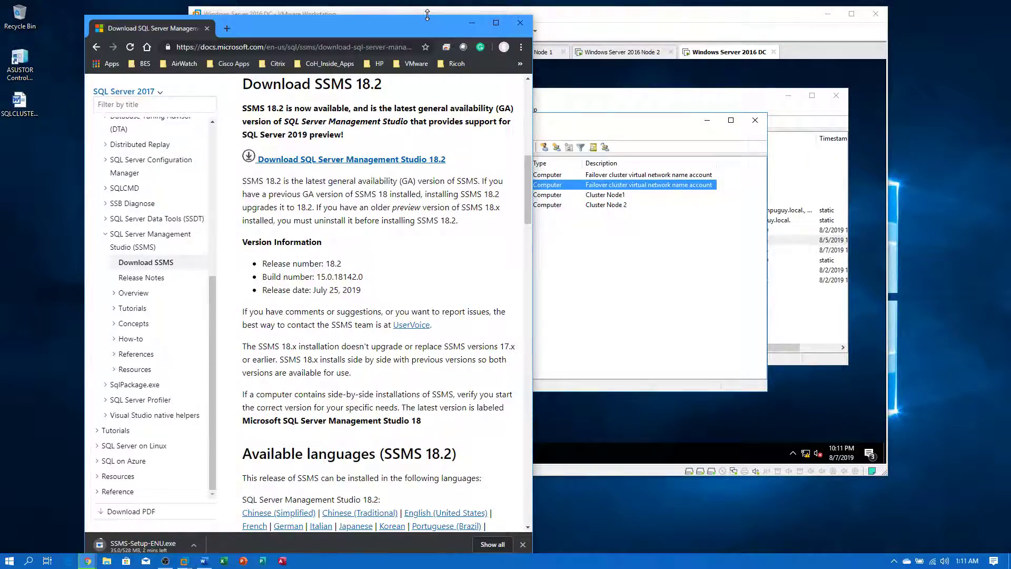
drag(427, 14, 427, 64)
- Check Node 2's install progress, then read the SQL Server 2019 preview note on the SSMS page
click(411, 69)
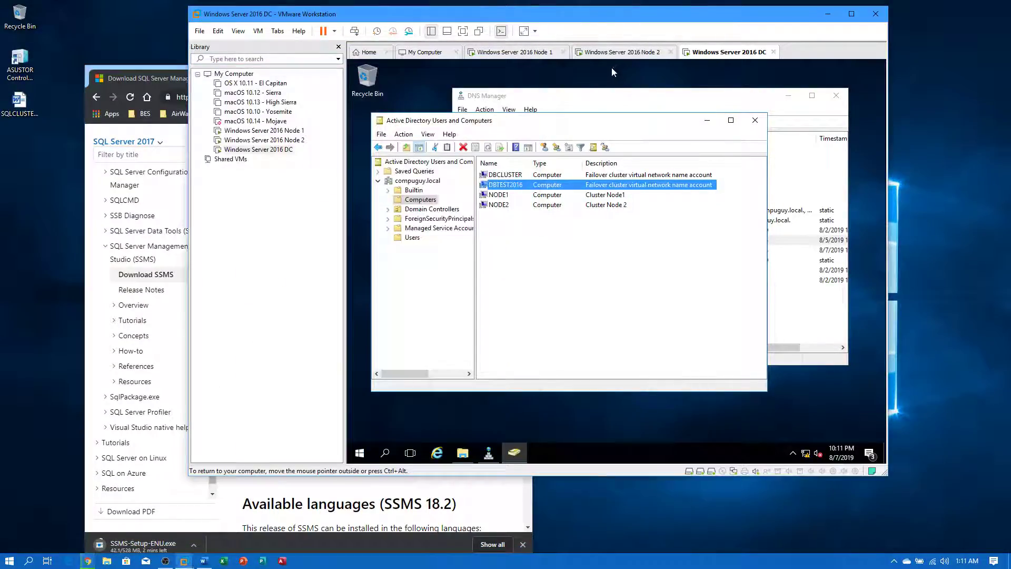
click(263, 140)
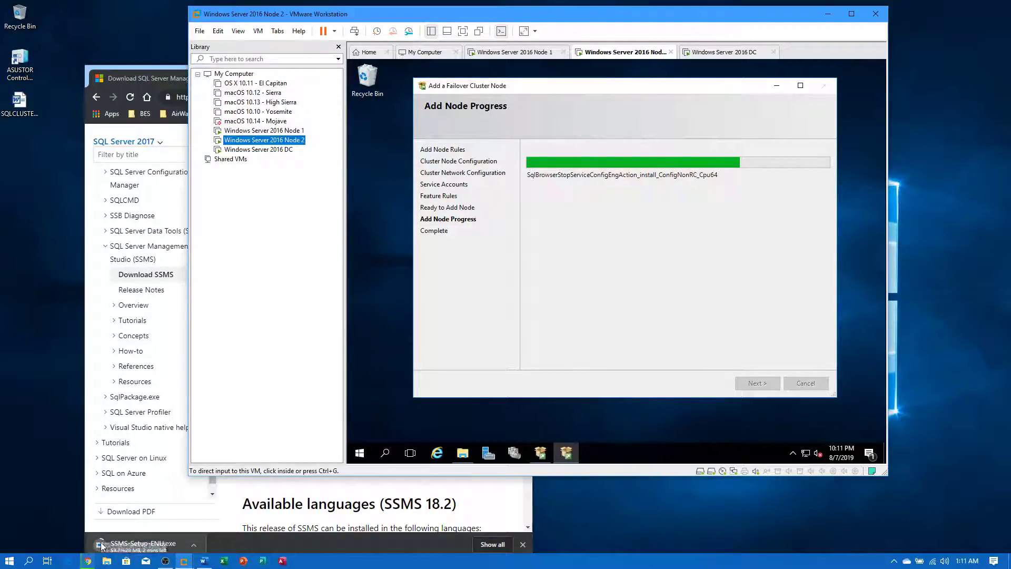
click(161, 84)
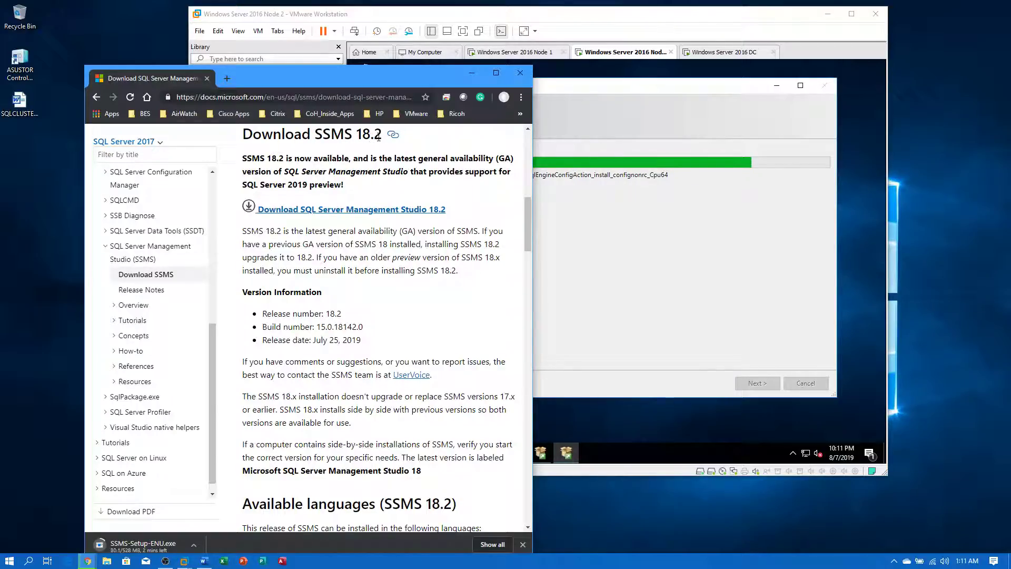
drag(379, 134, 334, 184)
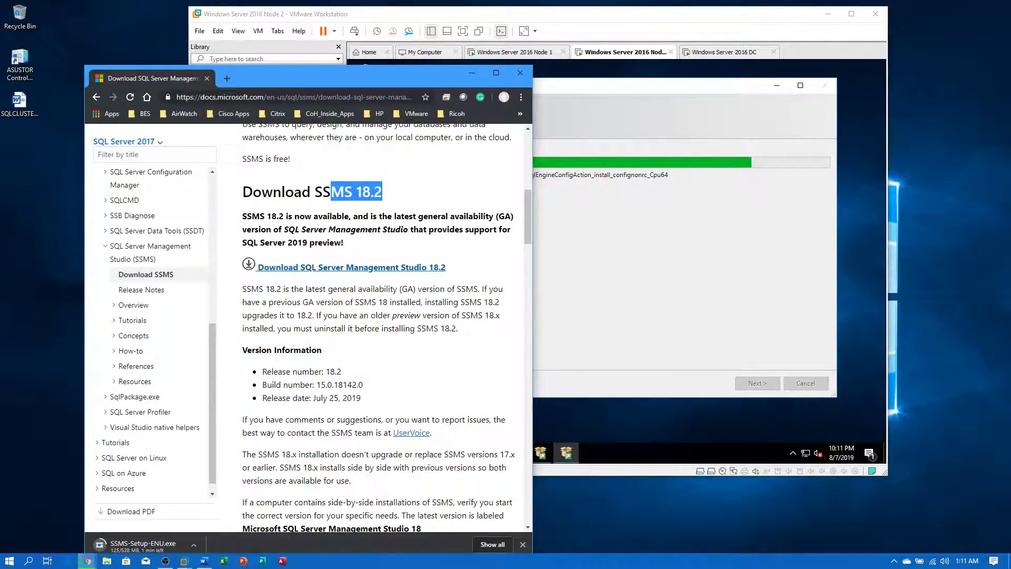
drag(368, 72, 341, 42)
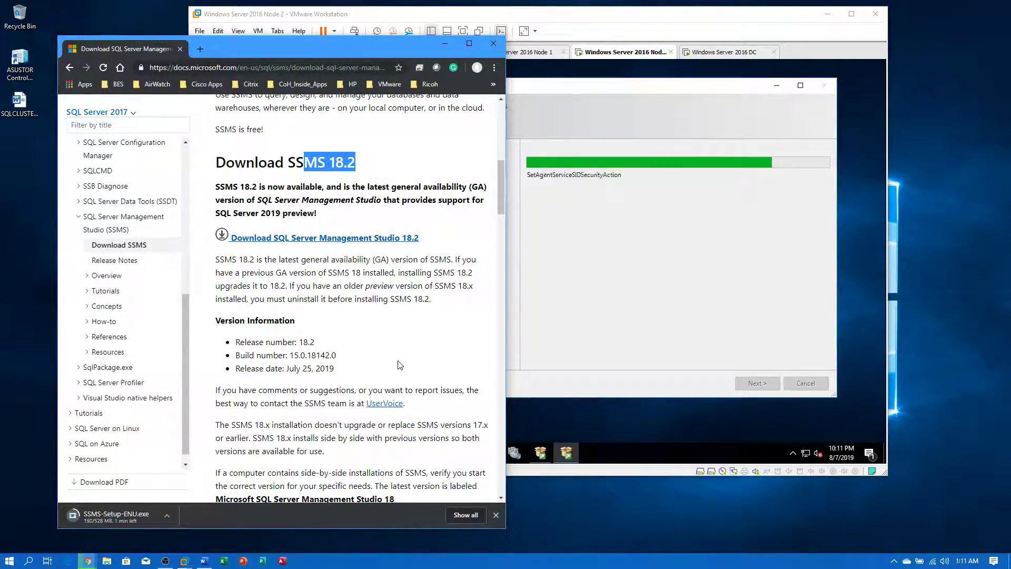
drag(216, 214, 287, 214)
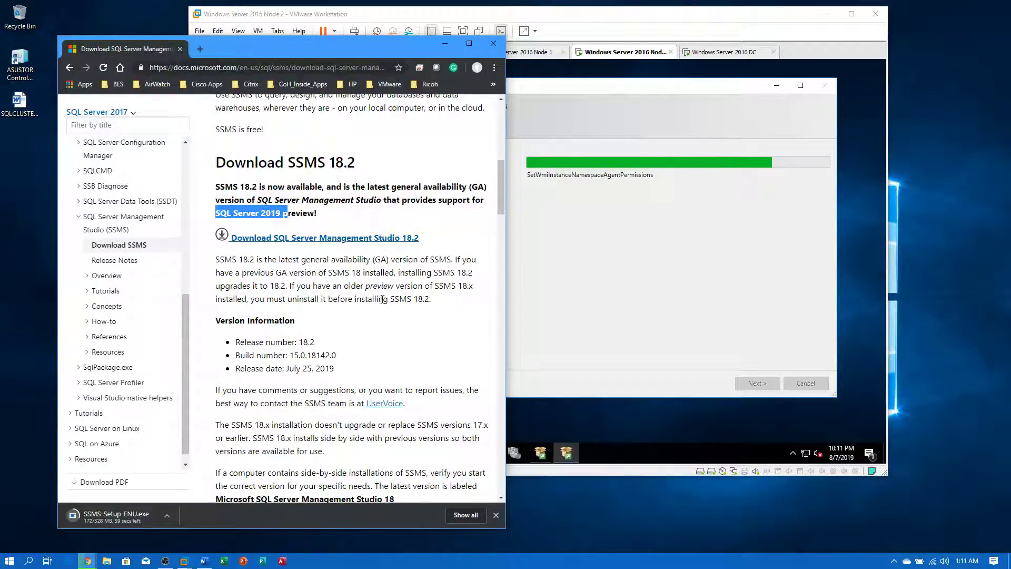
scroll(381, 340, down, 4)
scroll(370, 354, up, 3)
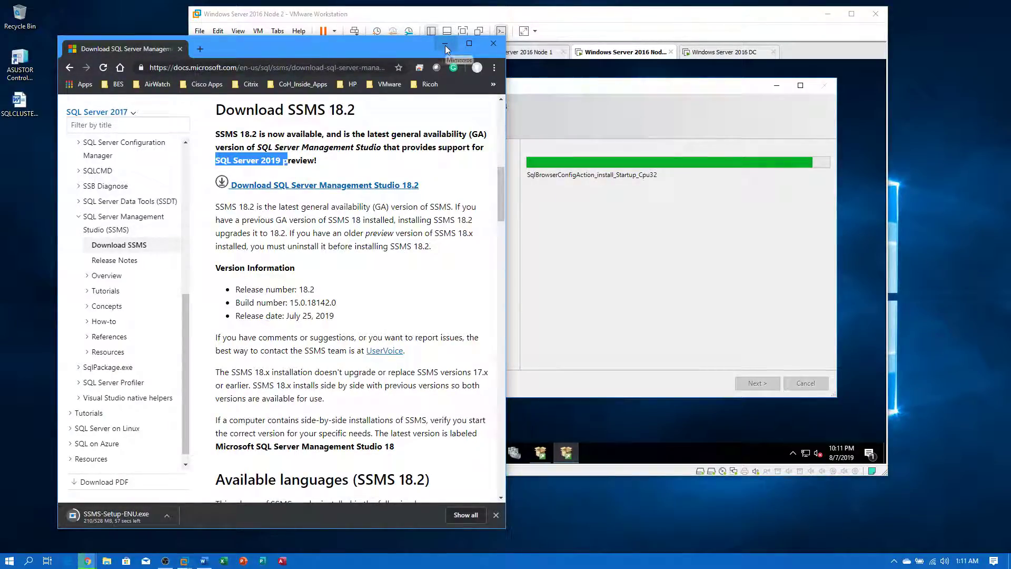
click(445, 46)
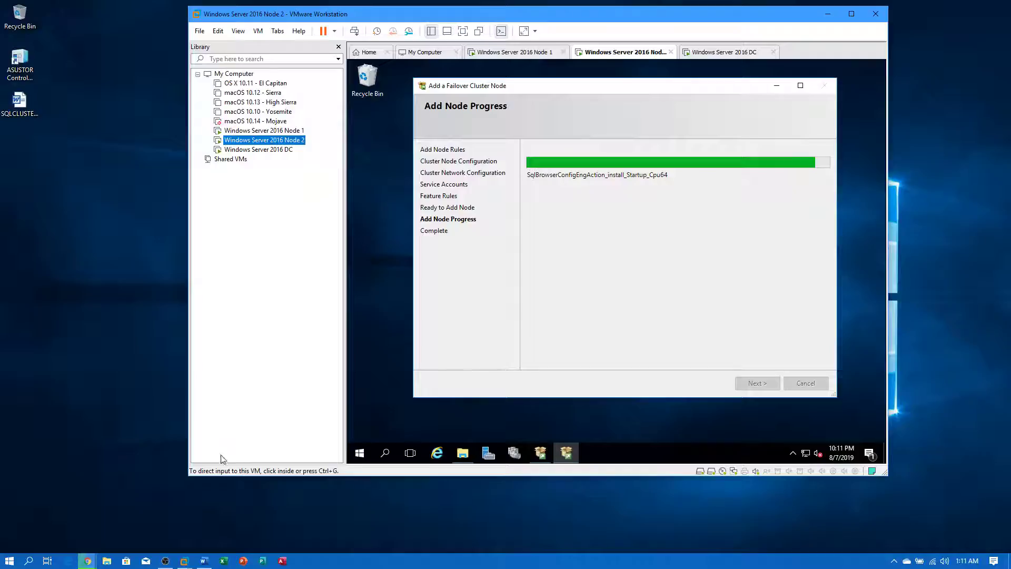
- Check the SSMS-Setup-ENU.exe download's options in Chrome, then minimize the browser
mouse_move(93, 562)
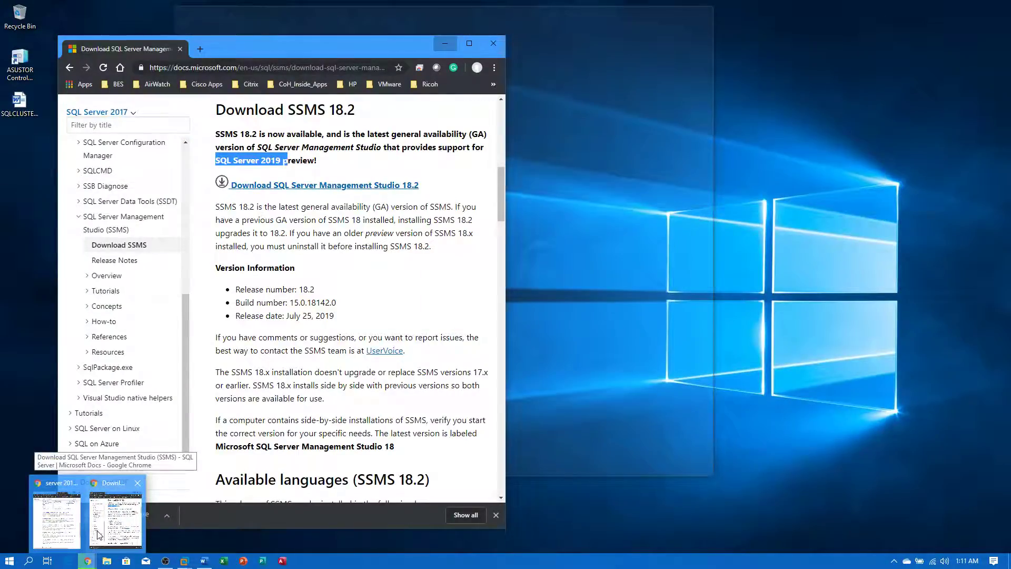
click(98, 535)
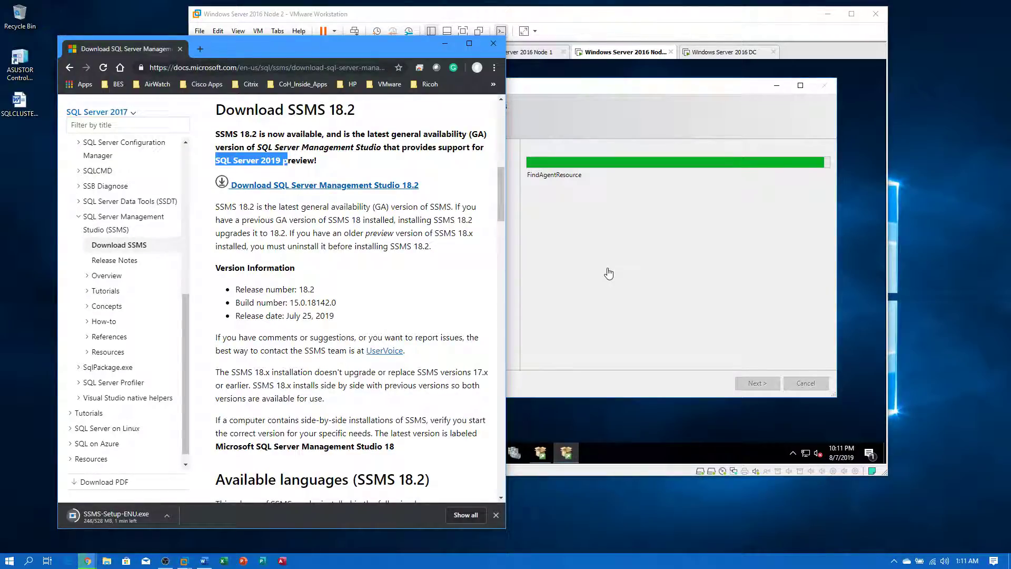
click(167, 517)
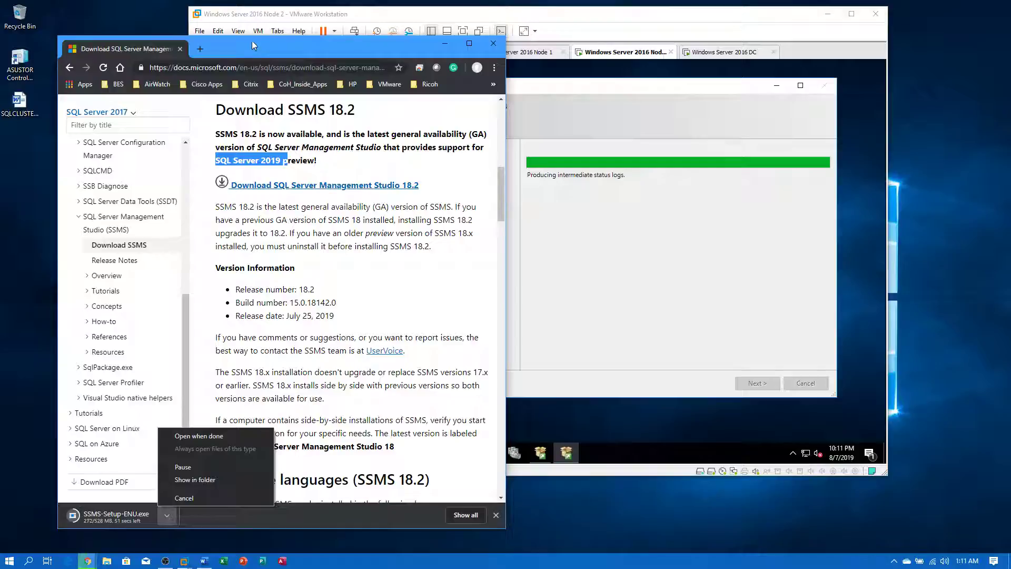
click(253, 42)
click(445, 44)
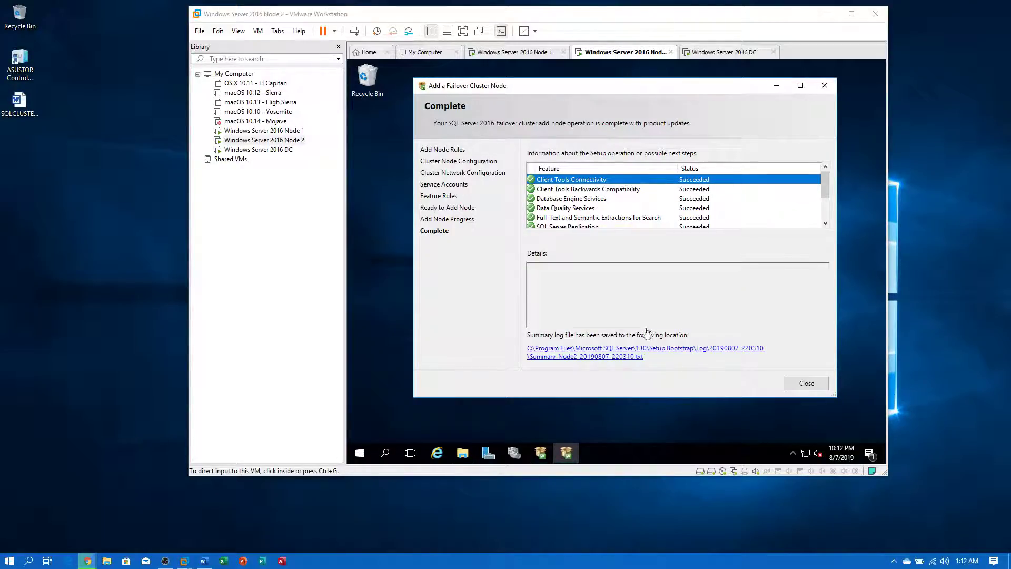
- Review Node 2's completed add-node feature list and close the setup wizard
key(super+e)
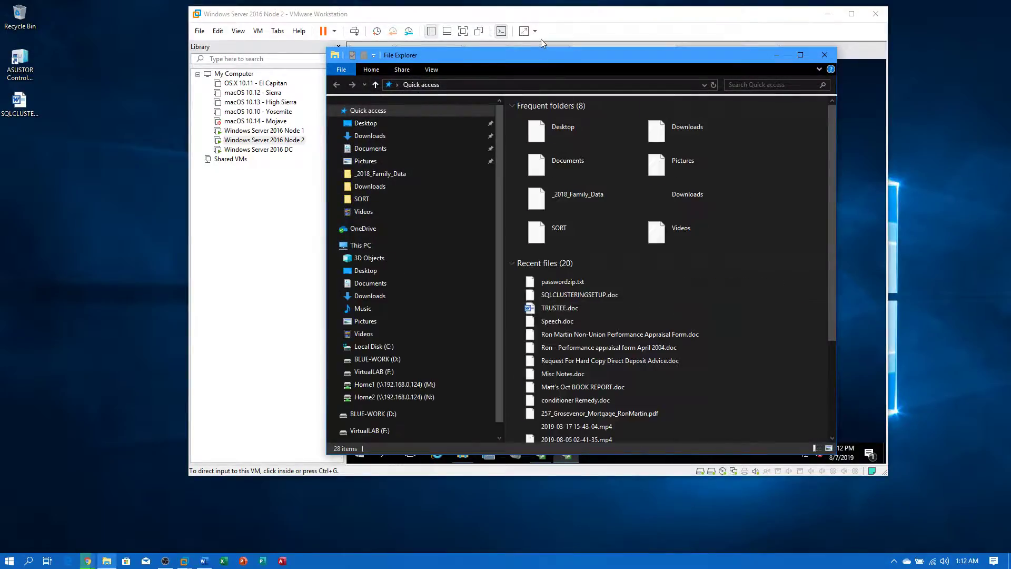
drag(548, 56, 1010, 56)
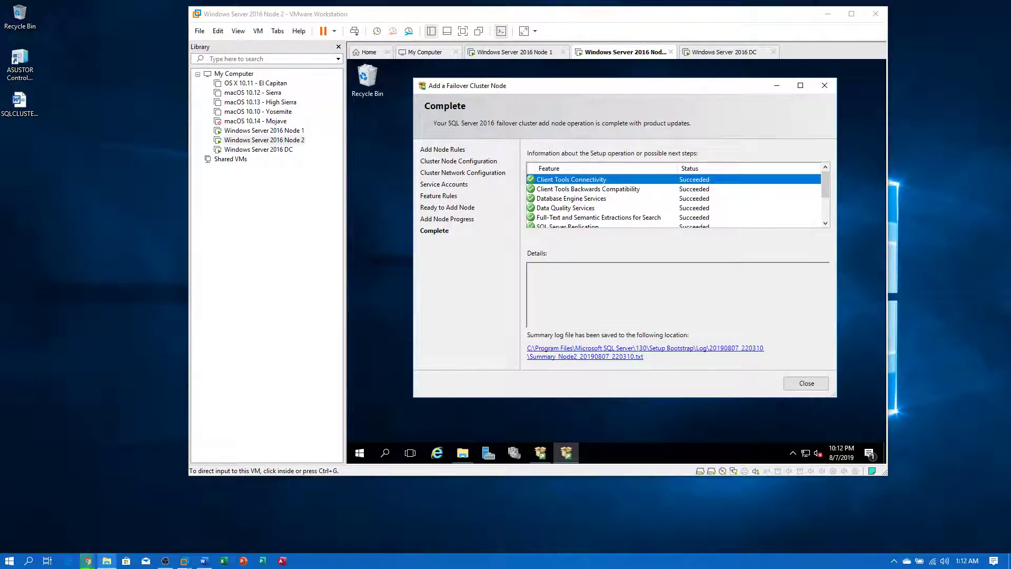
click(774, 206)
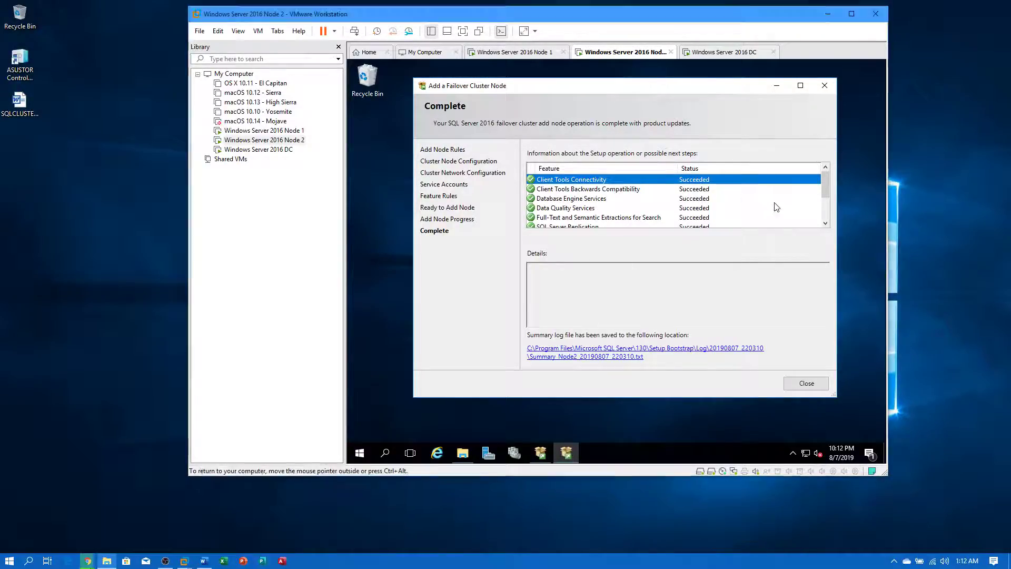
scroll(781, 207, down, 2)
scroll(783, 205, up, 5)
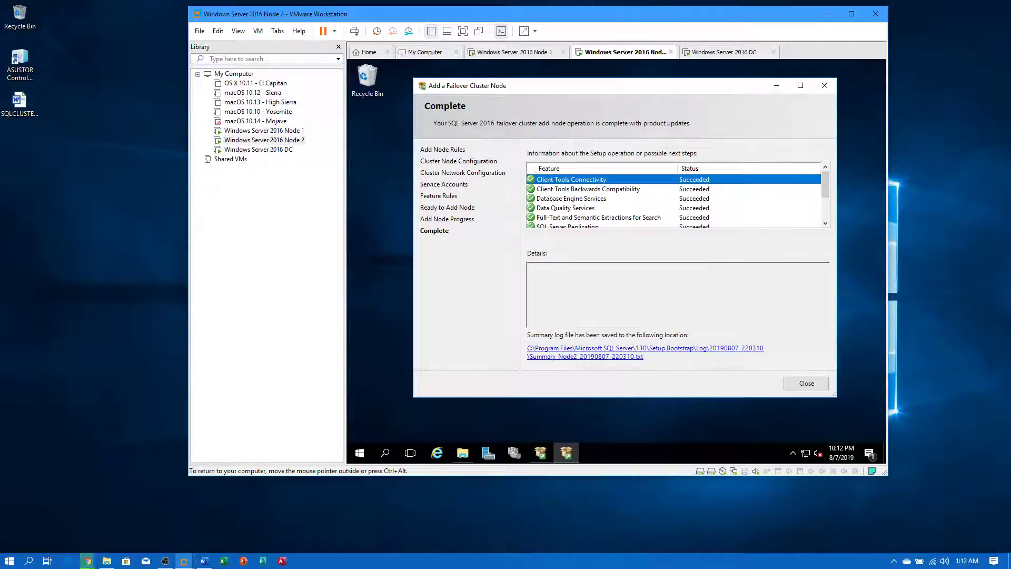
click(800, 380)
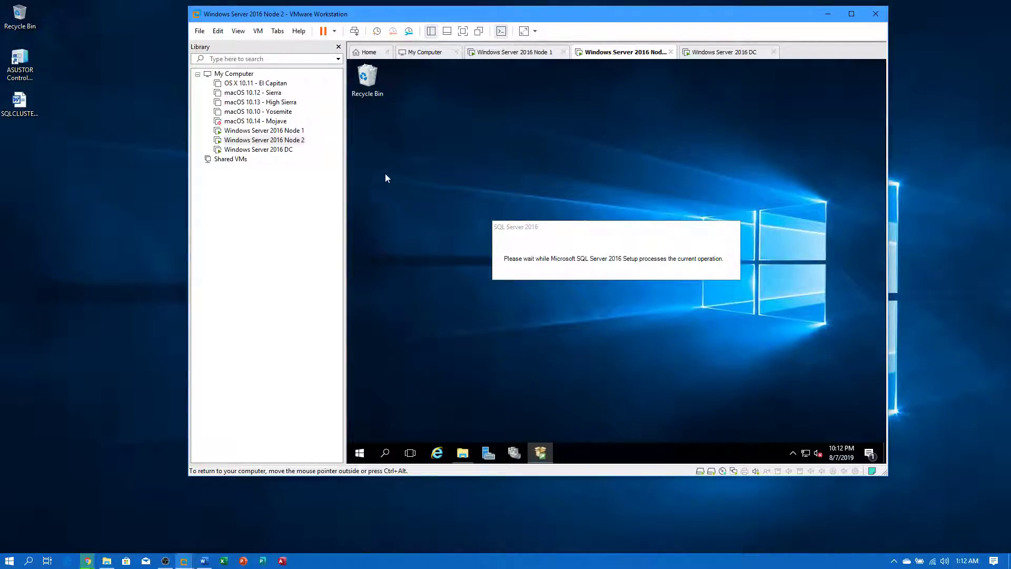
click(263, 130)
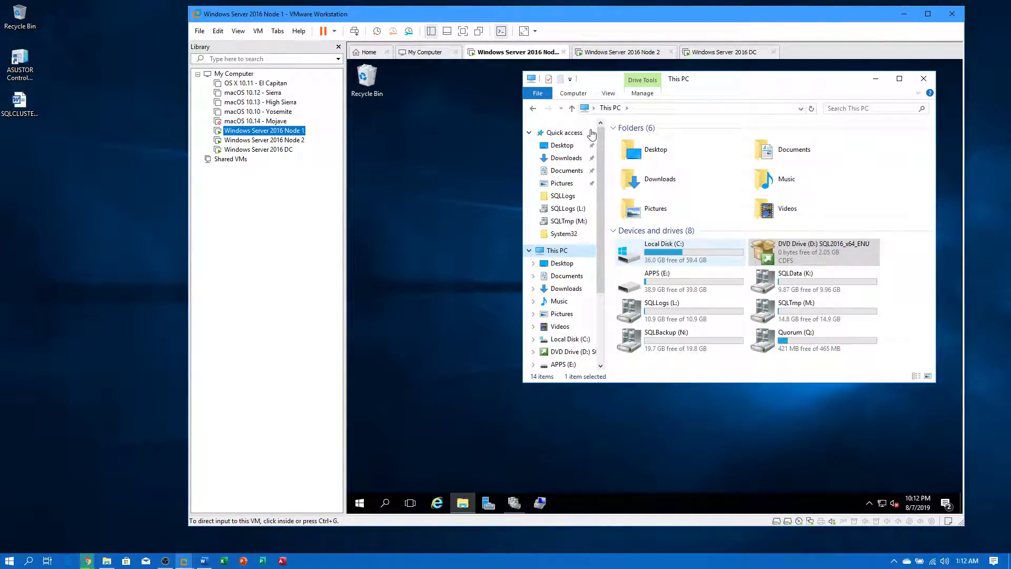
click(263, 139)
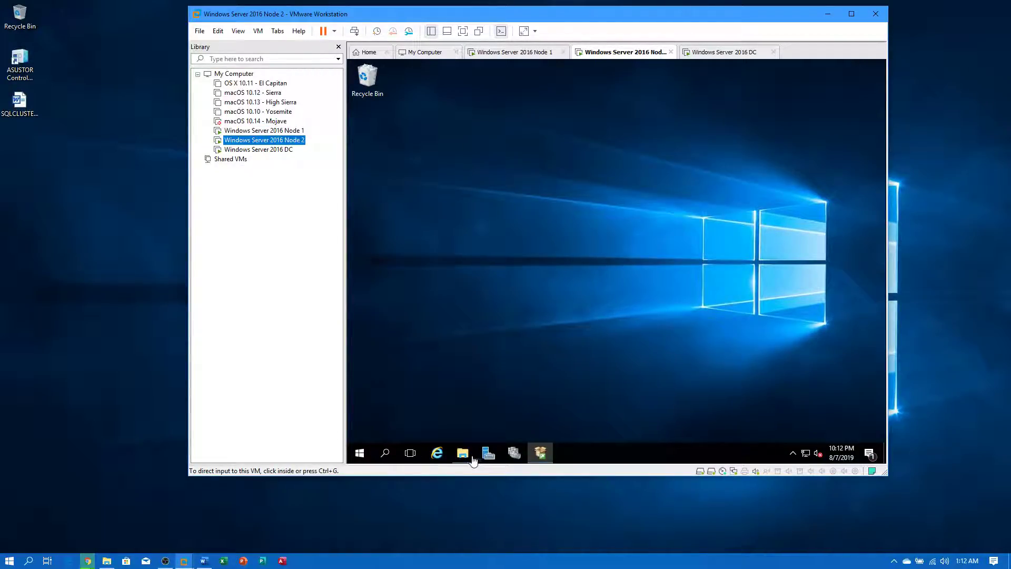
- Launch the Services console on Node 2 from a 'services' search, then minimize it
click(364, 454)
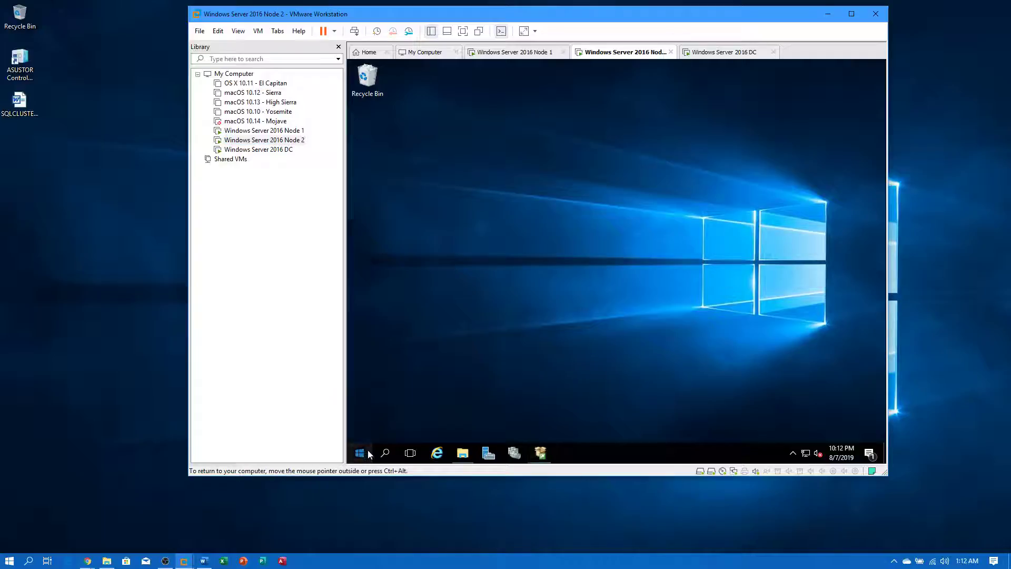
click(382, 453)
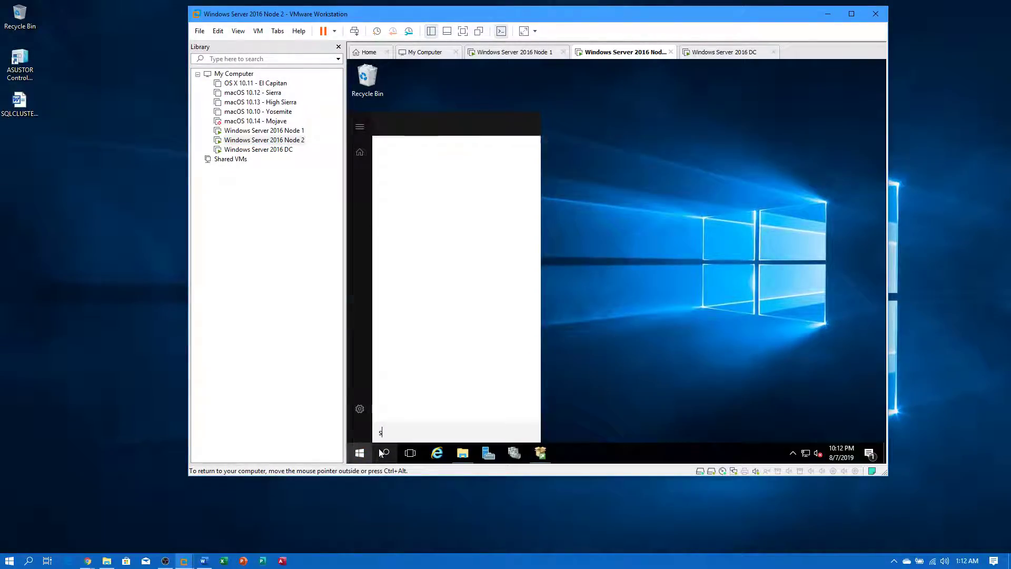
text(sedrvic)
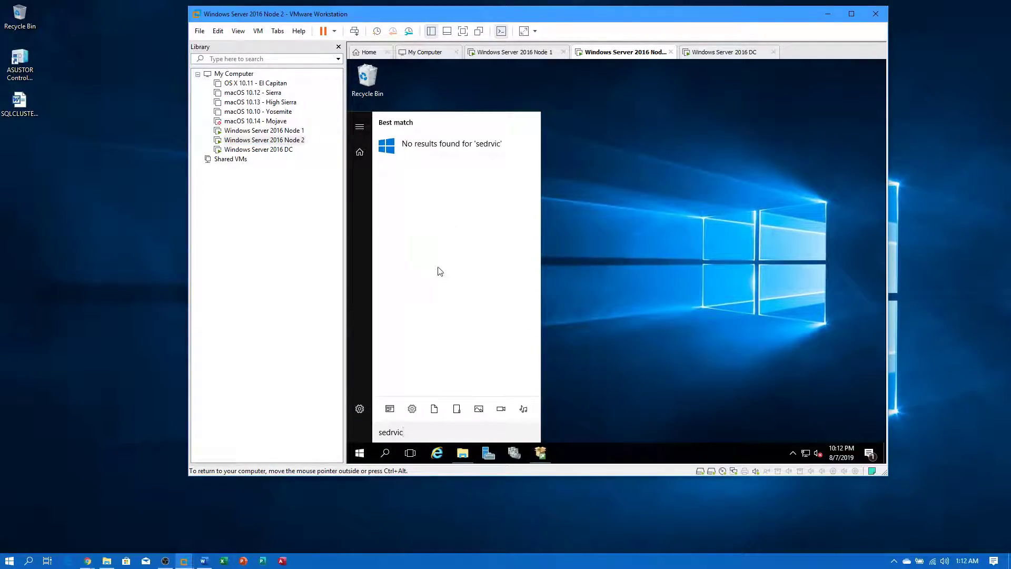
text(rvices)
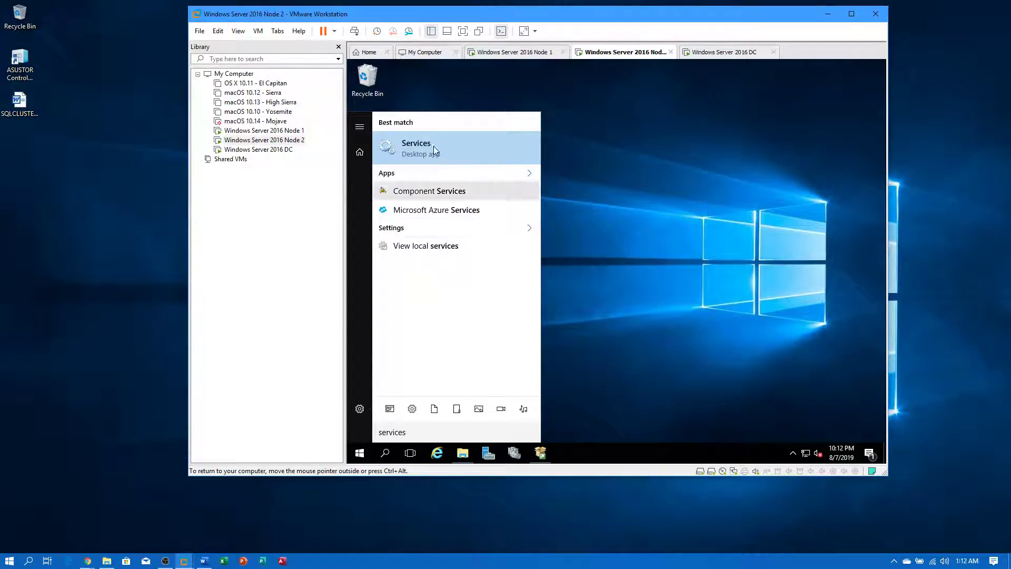
click(434, 146)
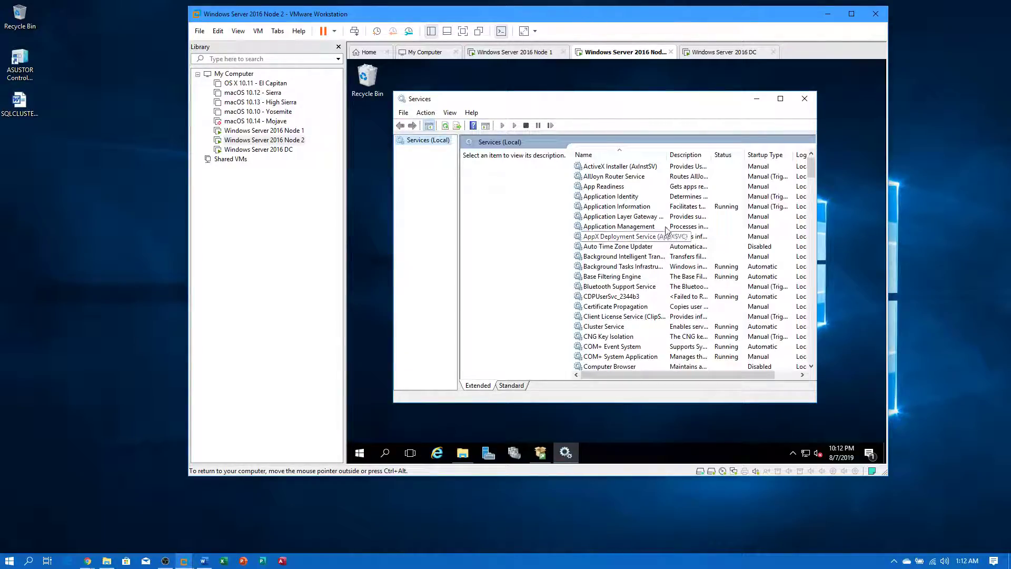
key(ctrl+alt)
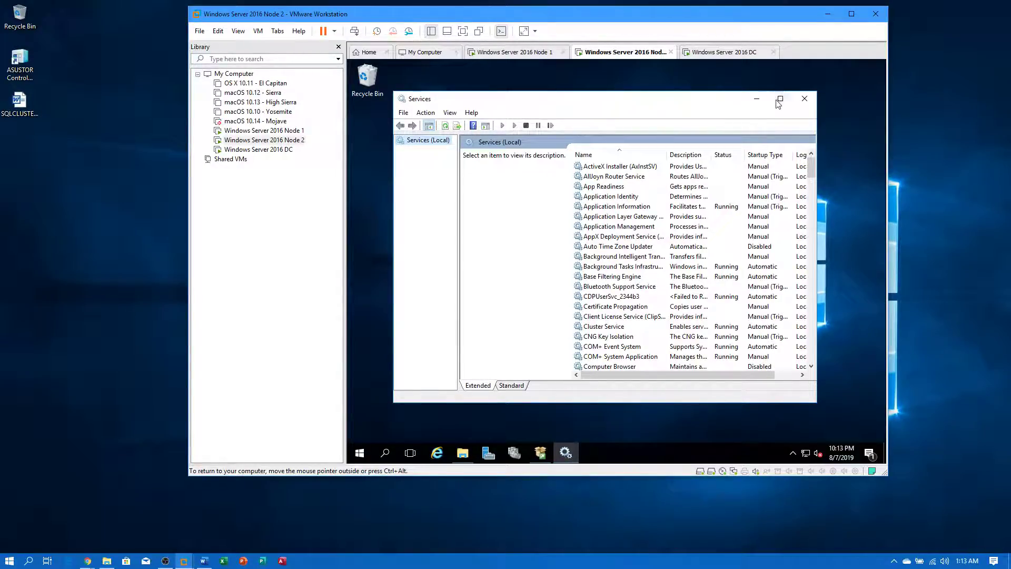
click(757, 98)
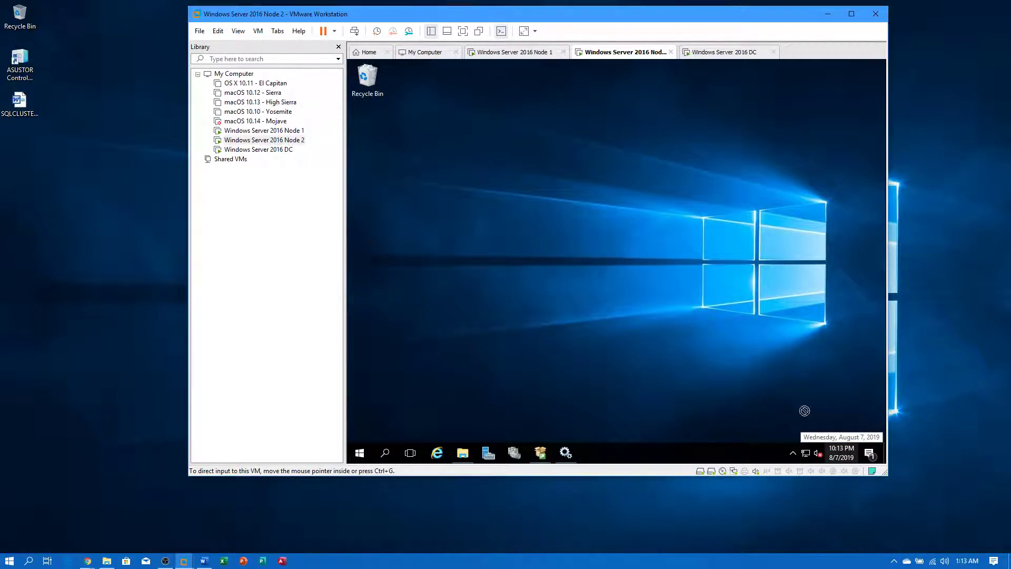
- Minimize VMware, run SSMS-Setup-ENU.exe and install SSMS 18.2 to the default folder
click(937, 313)
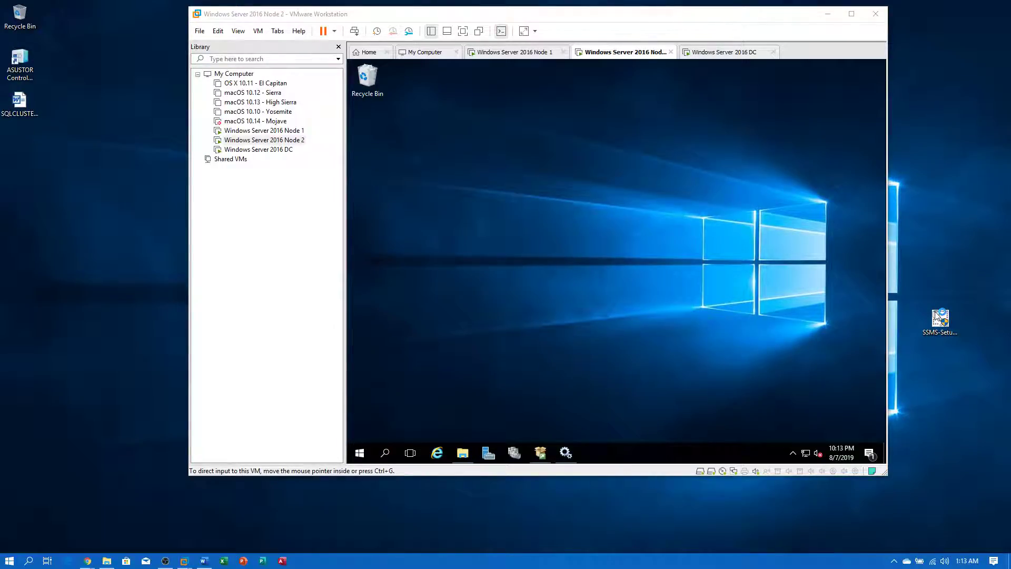
click(857, 242)
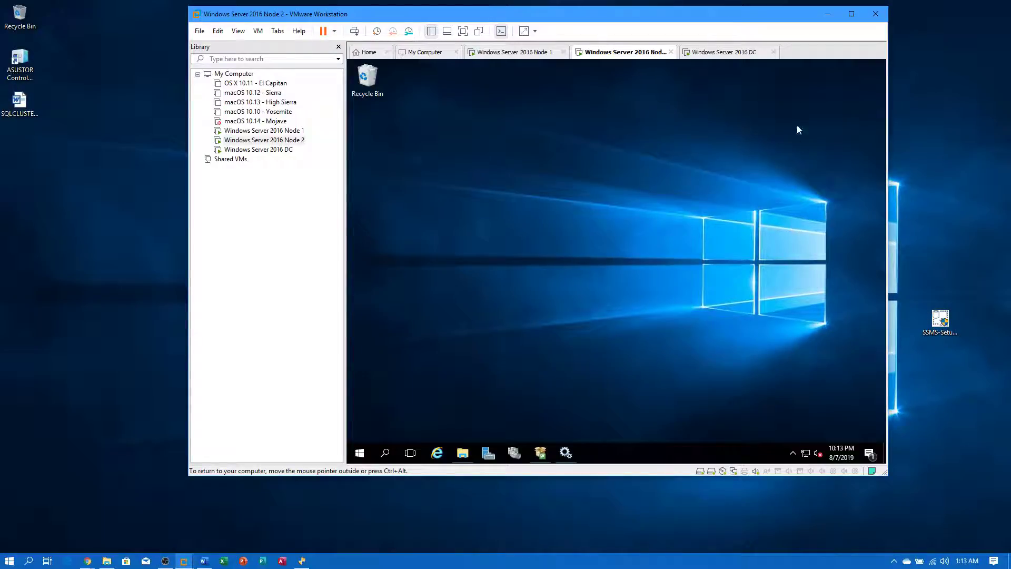
click(828, 15)
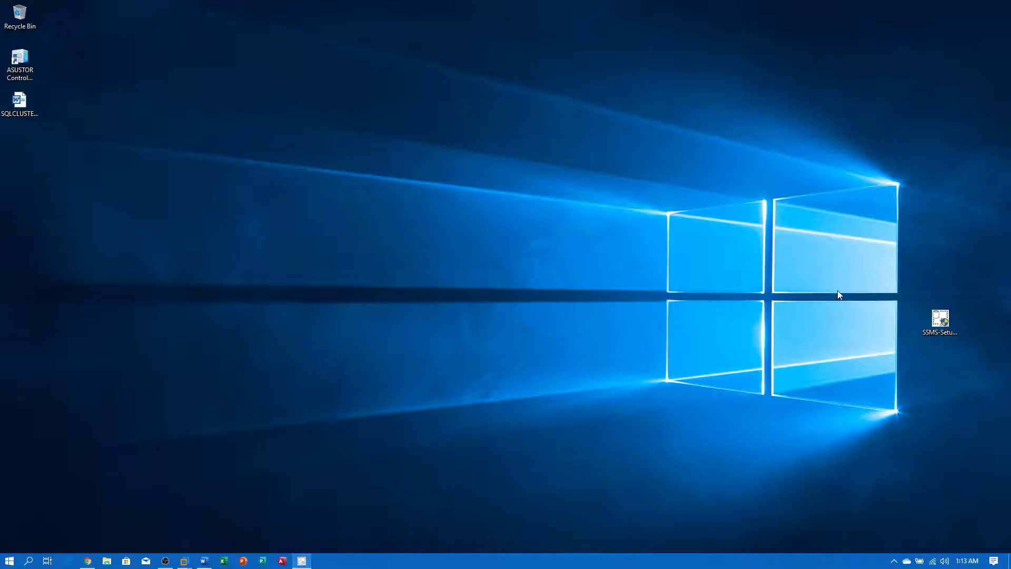
drag(643, 97, 402, 86)
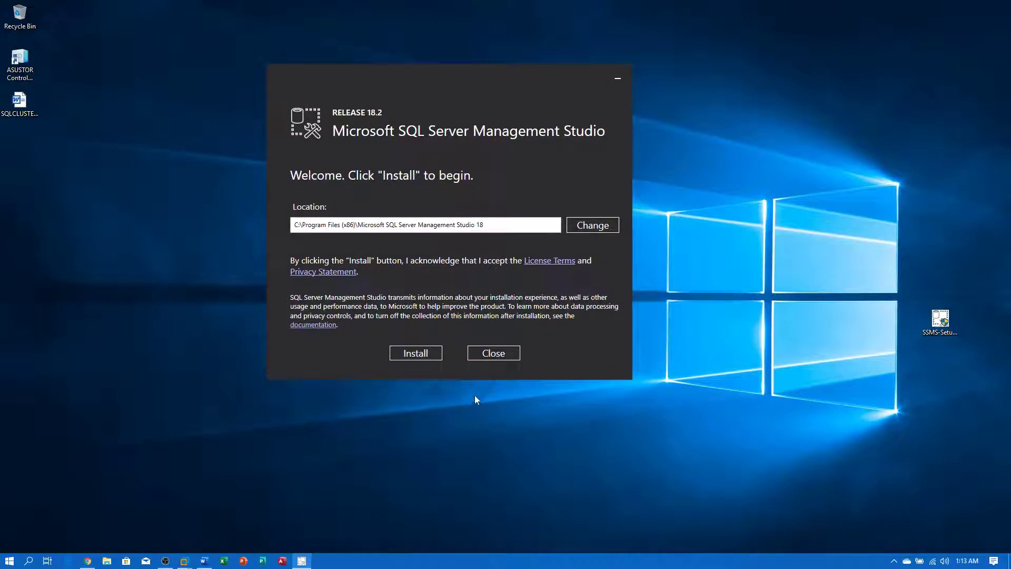
click(430, 355)
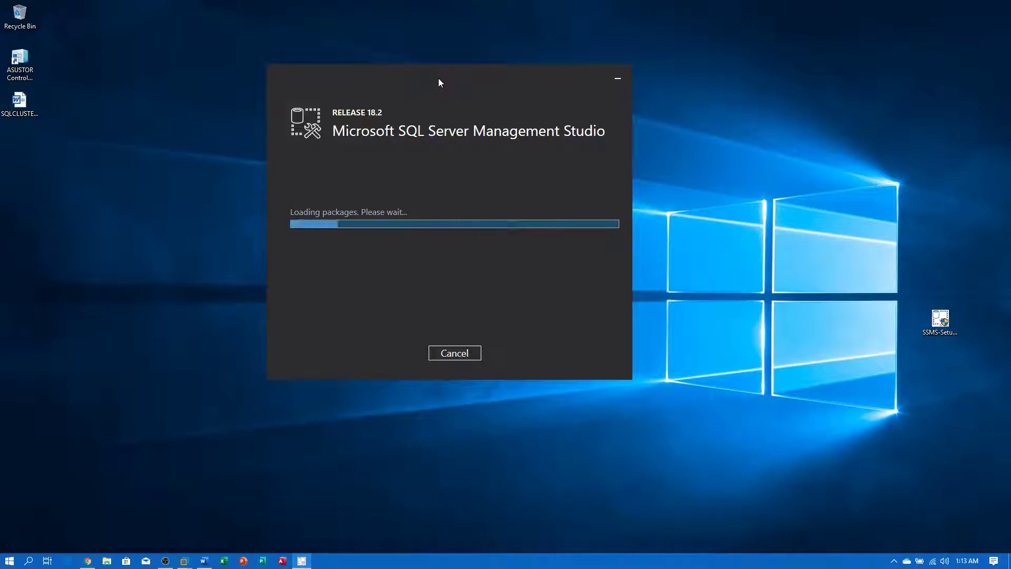
drag(438, 82, 502, 95)
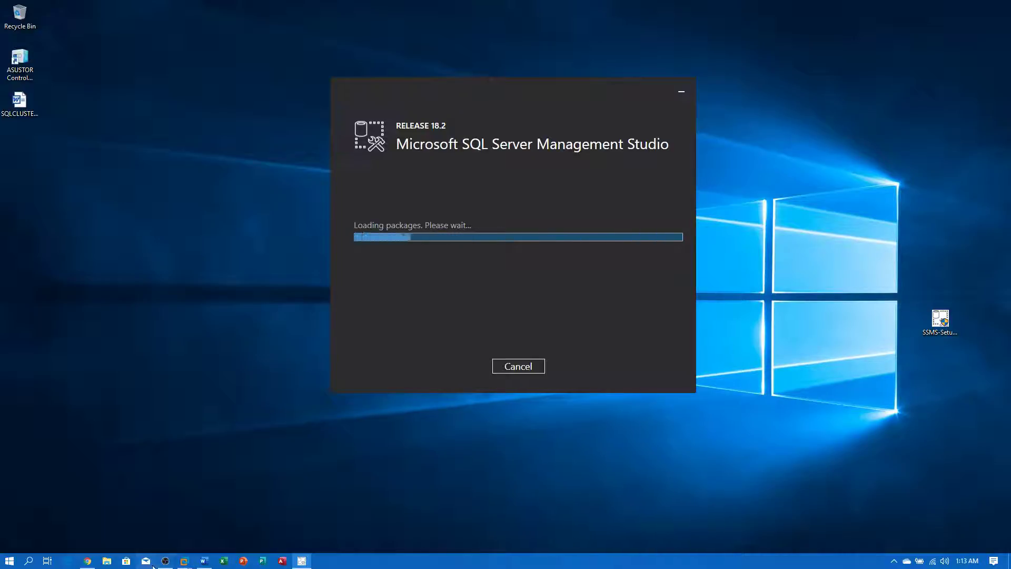
- Drag the SSMS installer onto the Node 2 and Node 1 VM desktops
mouse_move(184, 561)
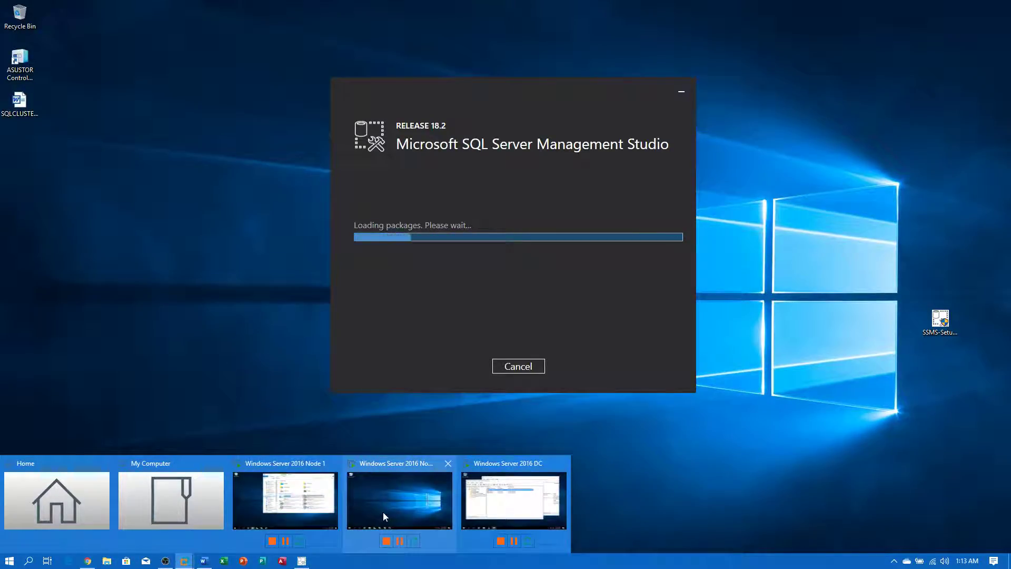
click(384, 511)
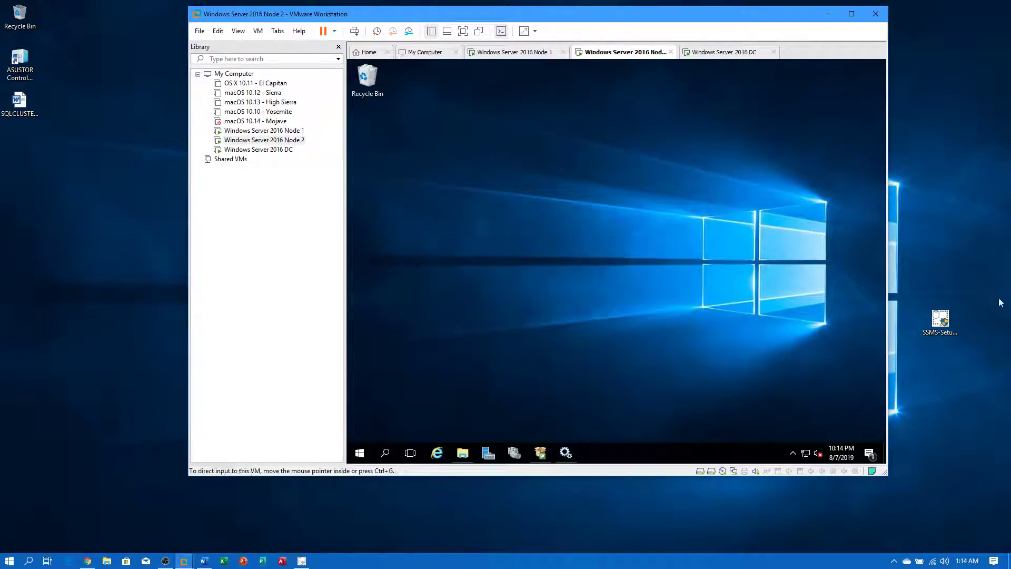
drag(940, 319, 551, 301)
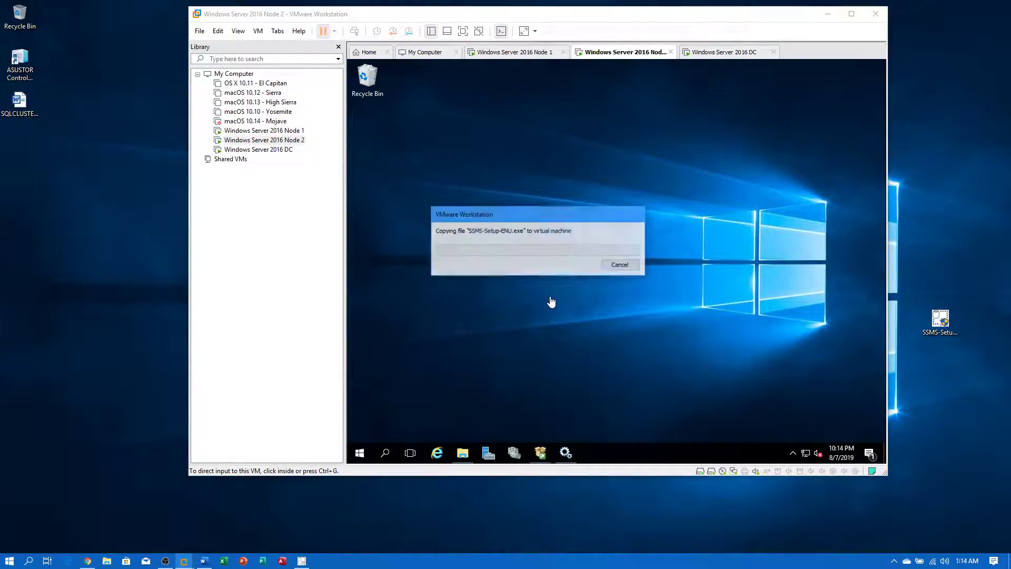
click(264, 131)
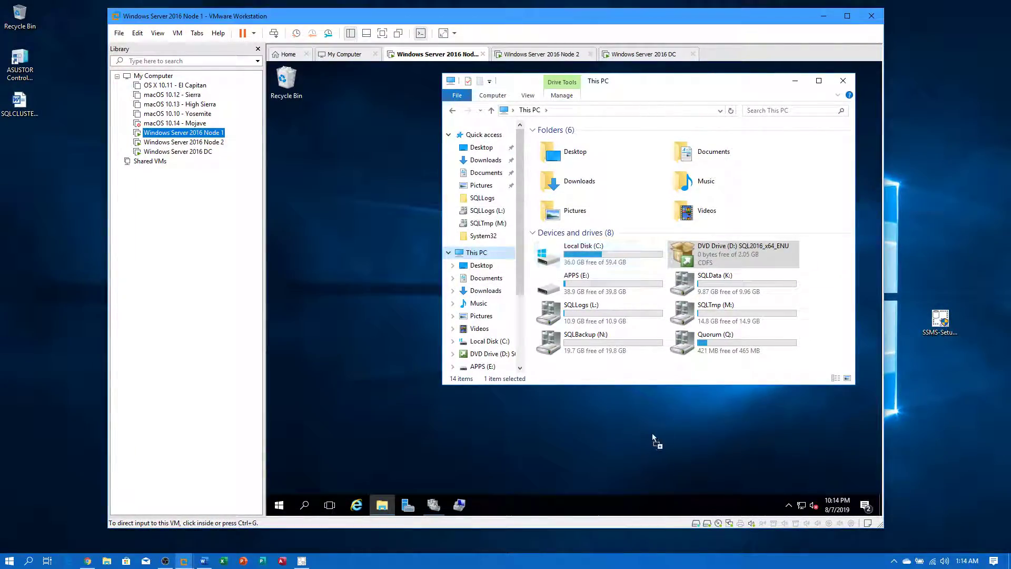
drag(648, 440, 649, 439)
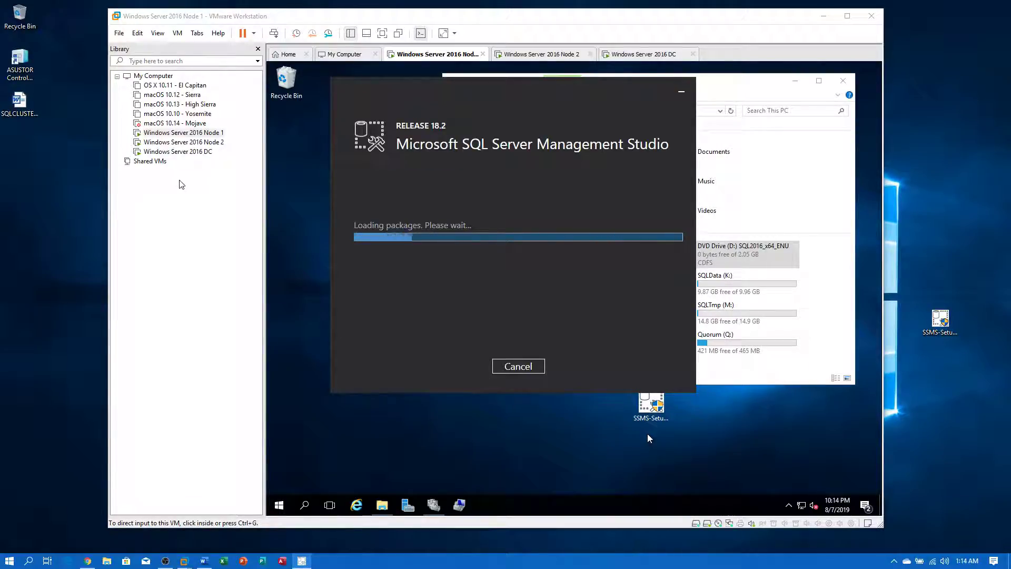
- On Node 2, restore the SQL Server Installation Center and close it
click(198, 133)
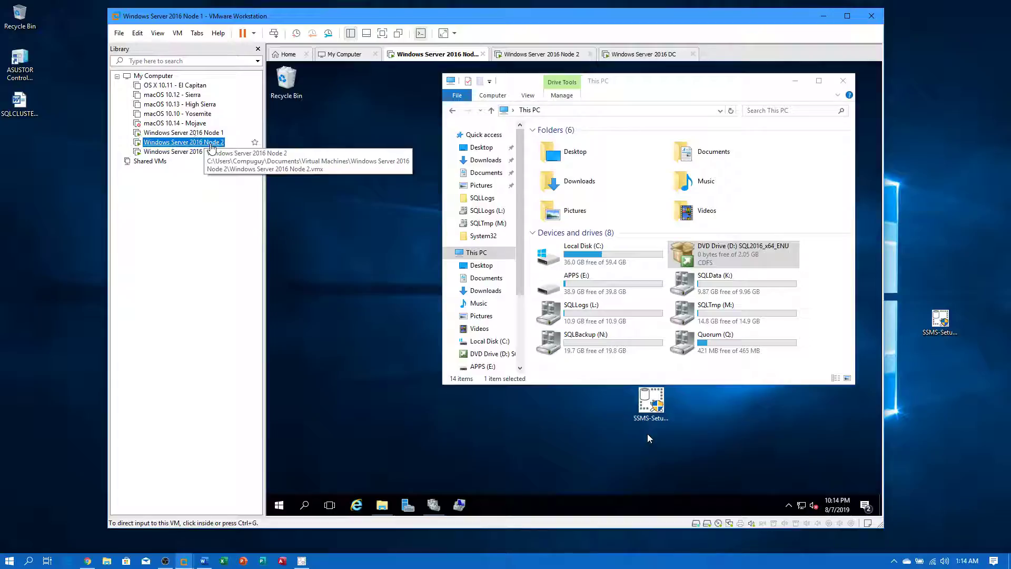
click(185, 143)
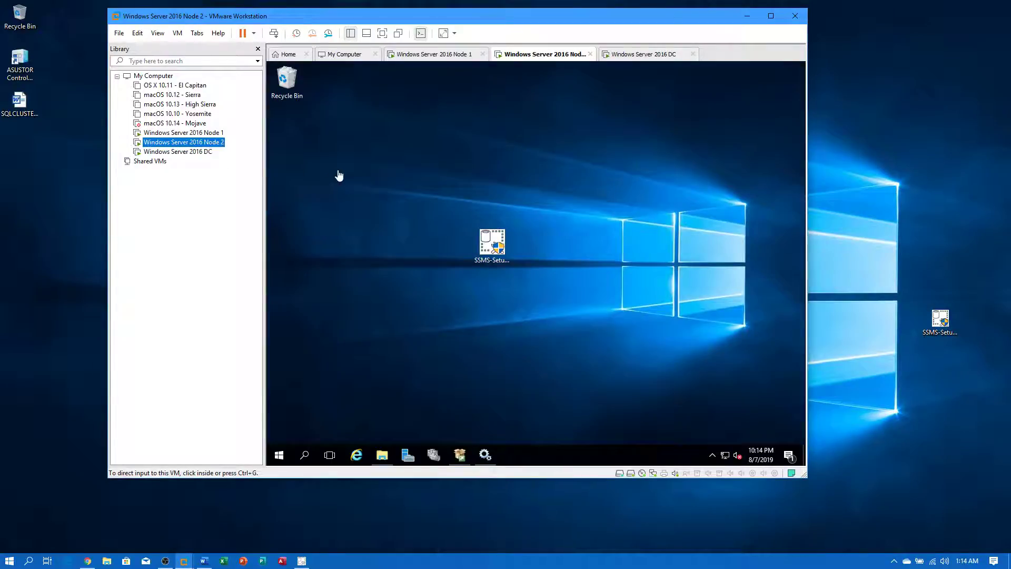
click(468, 458)
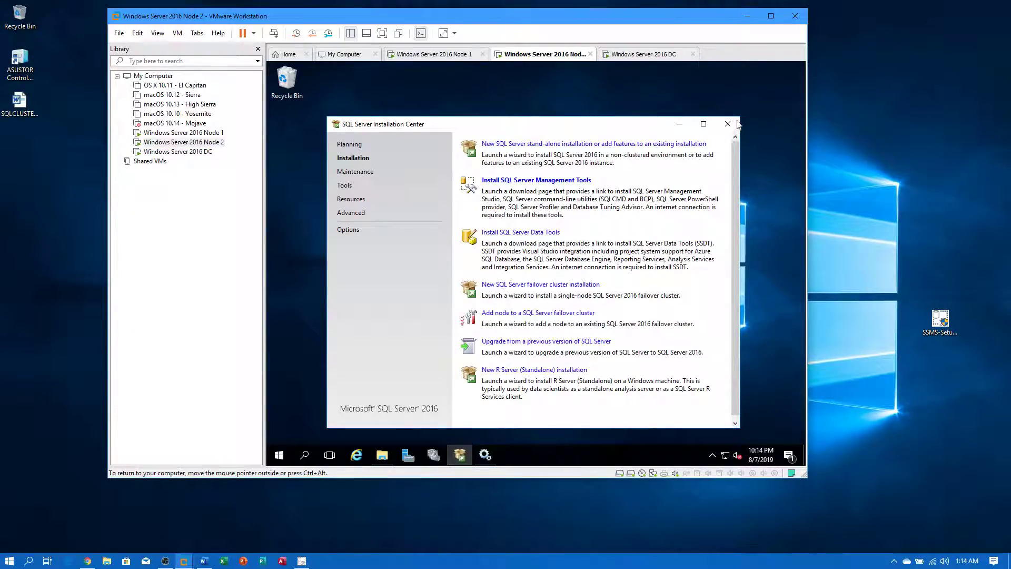
click(736, 124)
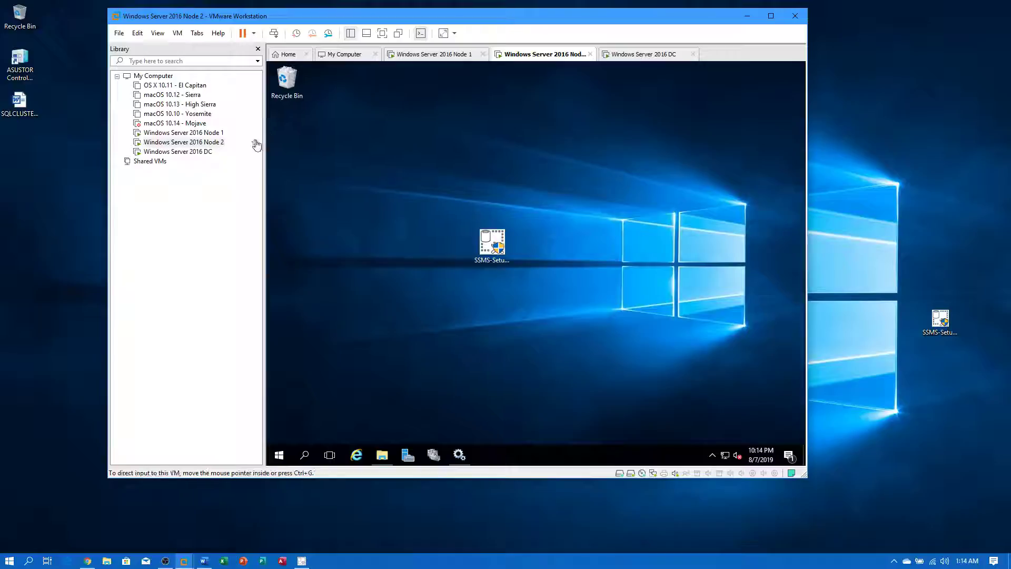
- On Node 1, review Failover Cluster Manager's roles, disks and nodes and the SQL Server role's actions
click(234, 132)
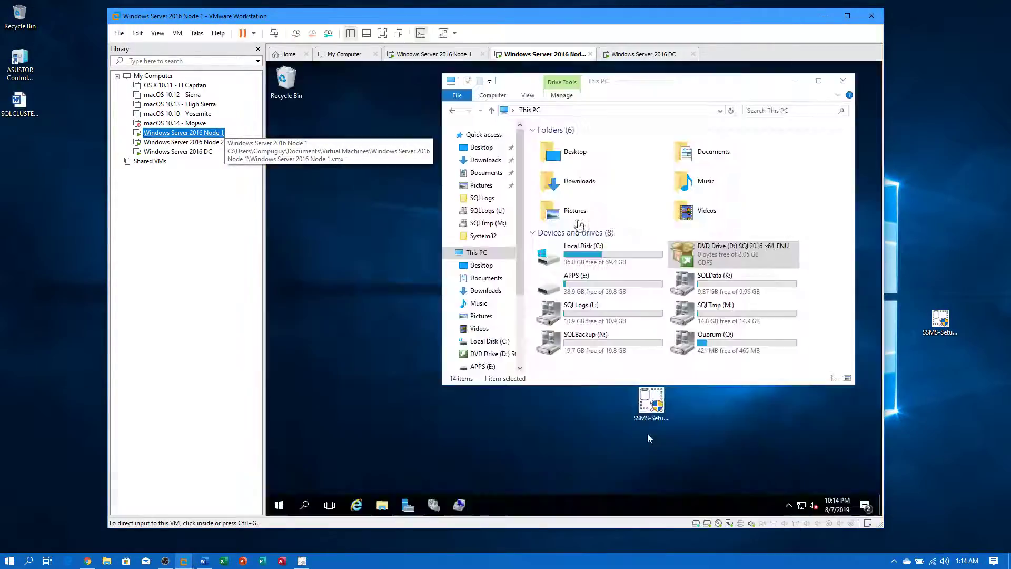
click(433, 506)
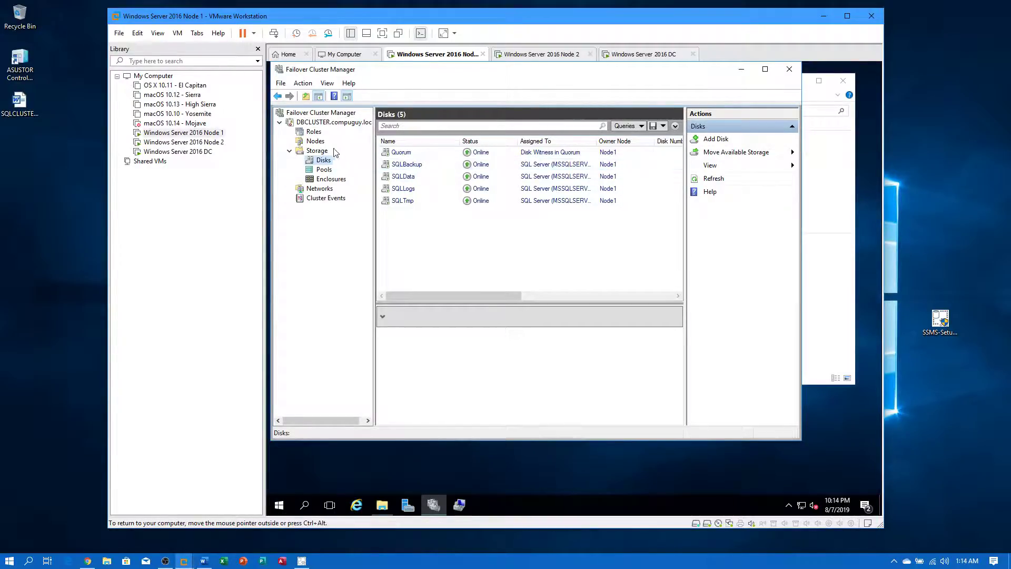
click(314, 131)
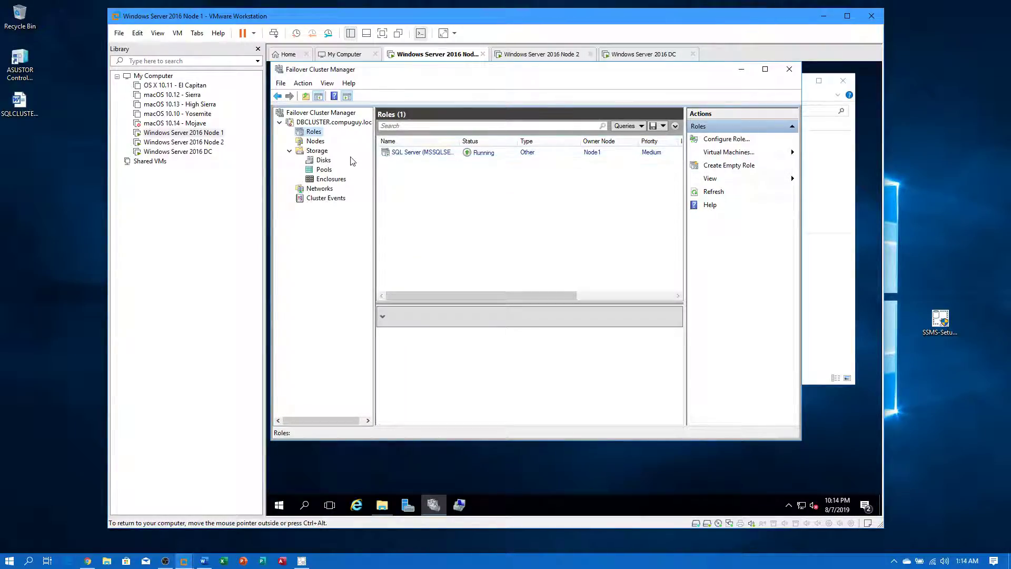
click(324, 161)
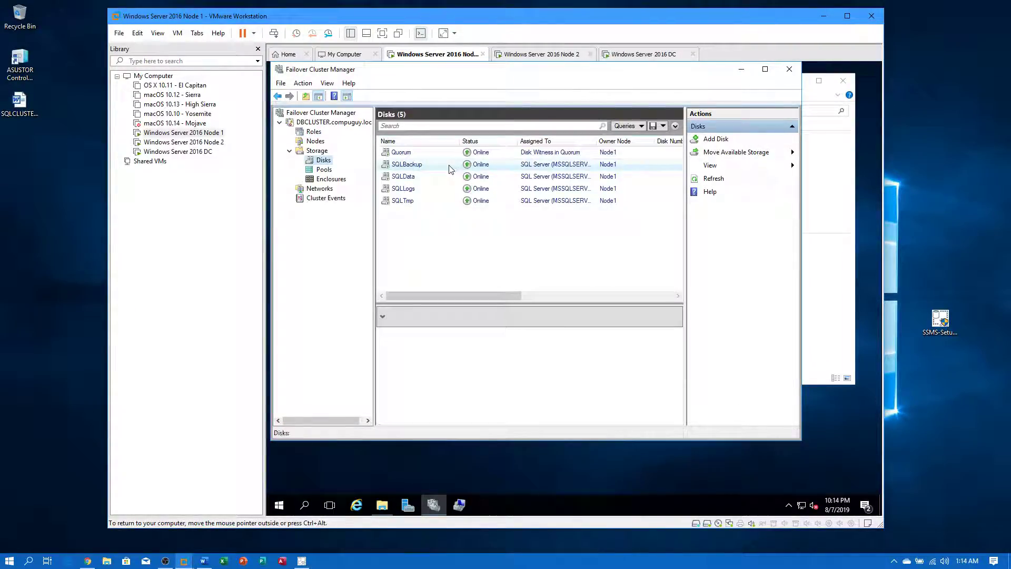
click(310, 141)
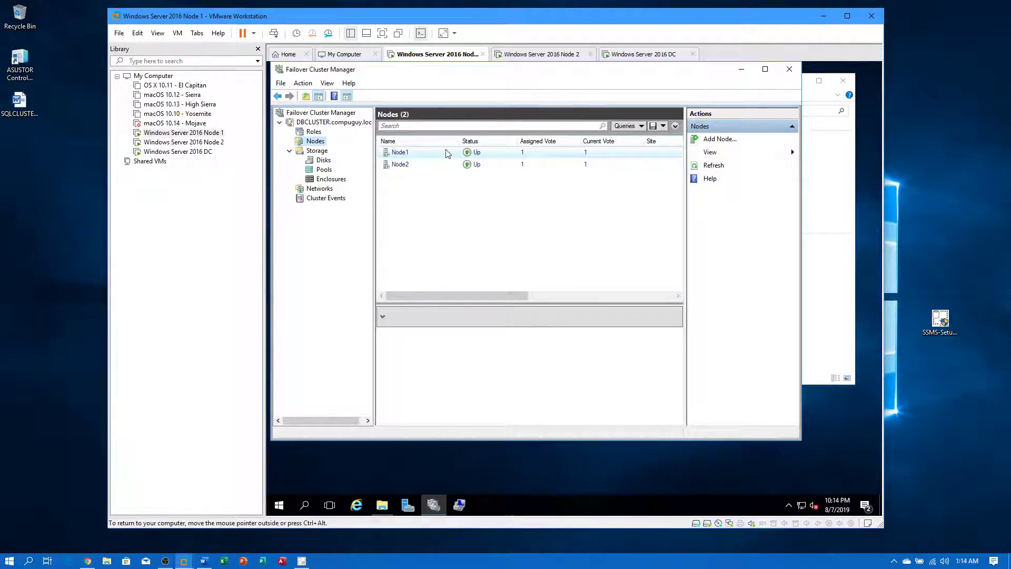
click(315, 132)
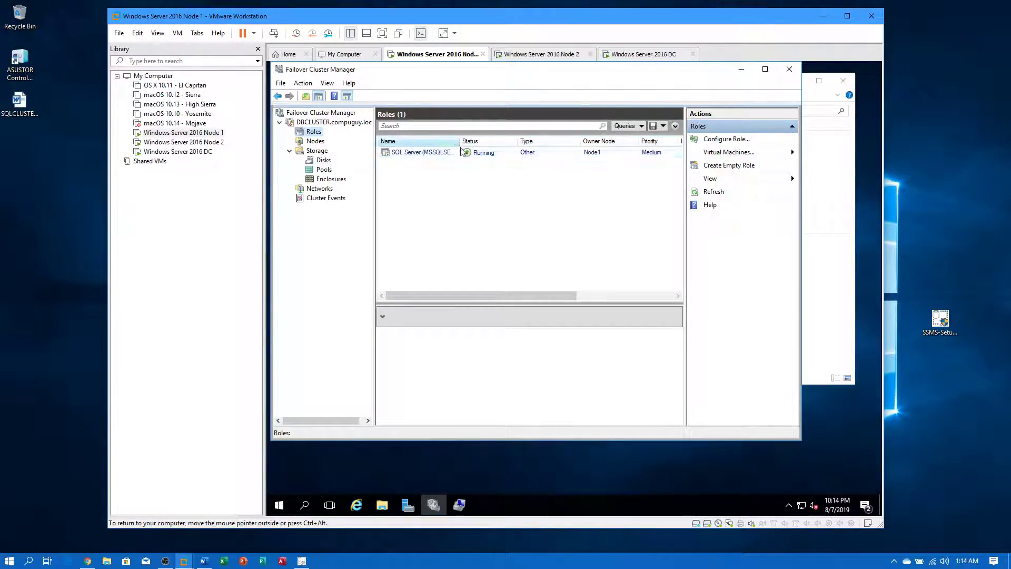
right_click(484, 157)
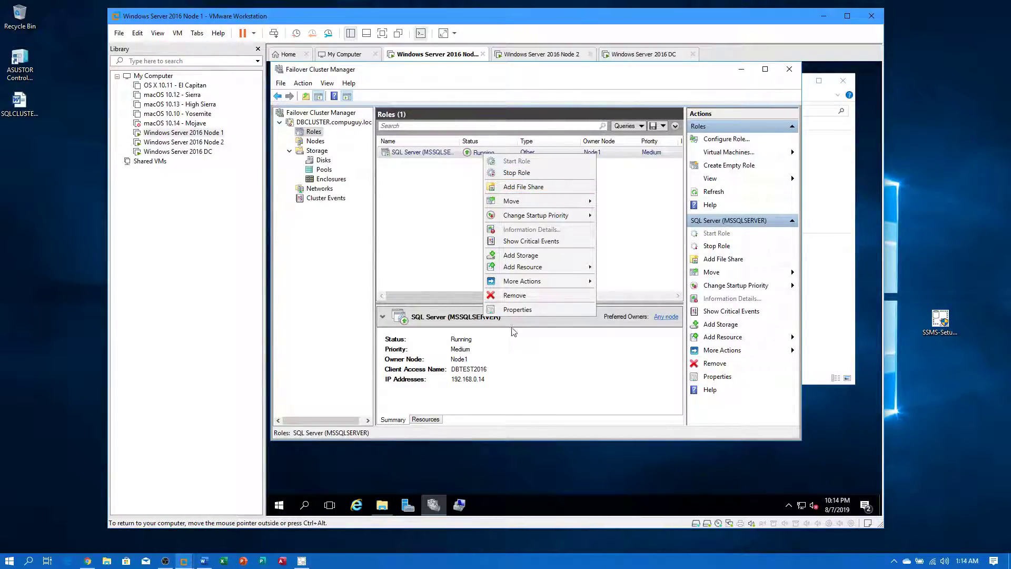
mouse_move(541, 284)
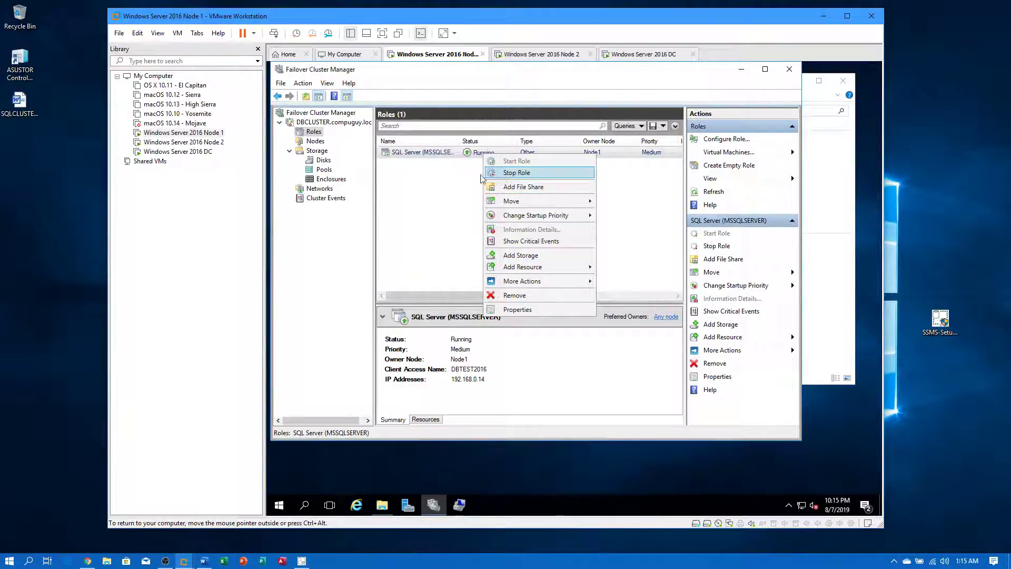
click(424, 193)
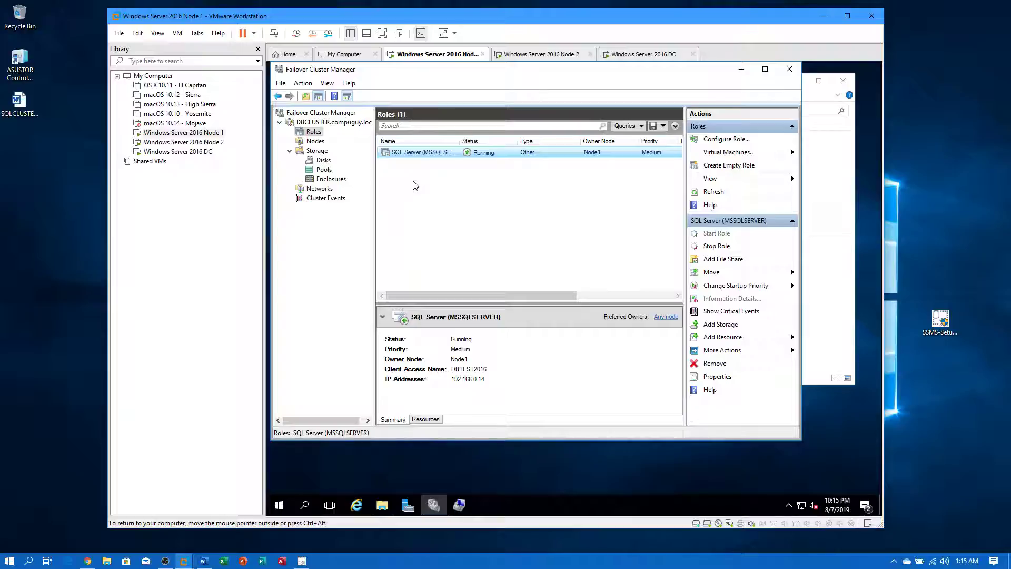
- Confirm all five cluster disks are owned by Node1, then switch to Node 2
click(306, 142)
click(312, 152)
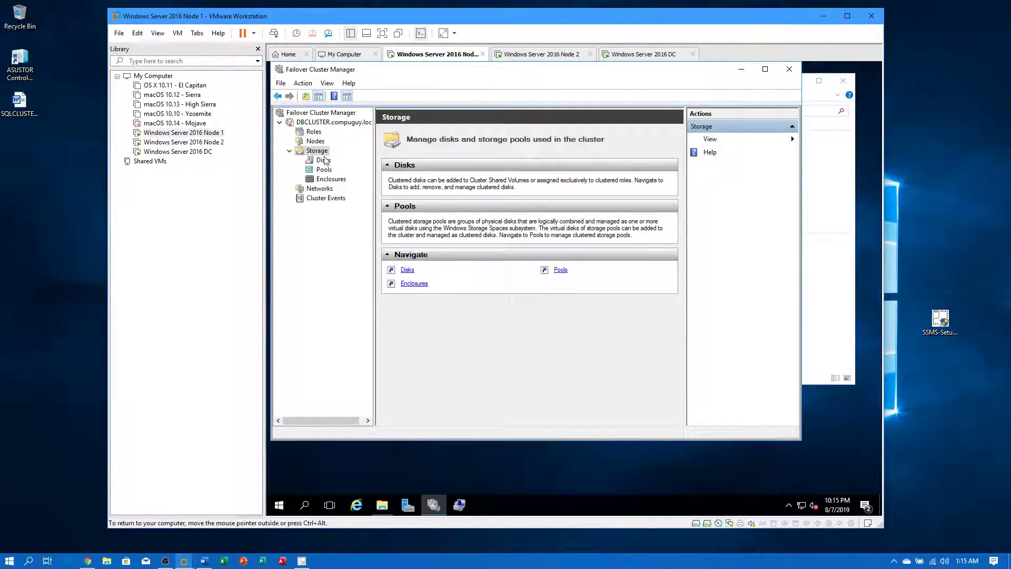
click(322, 160)
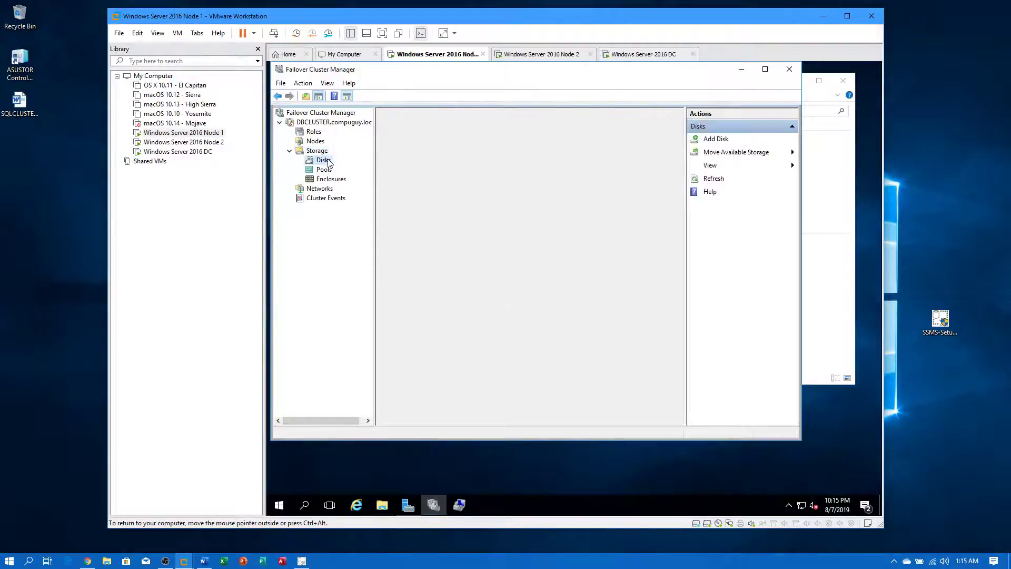
click(200, 143)
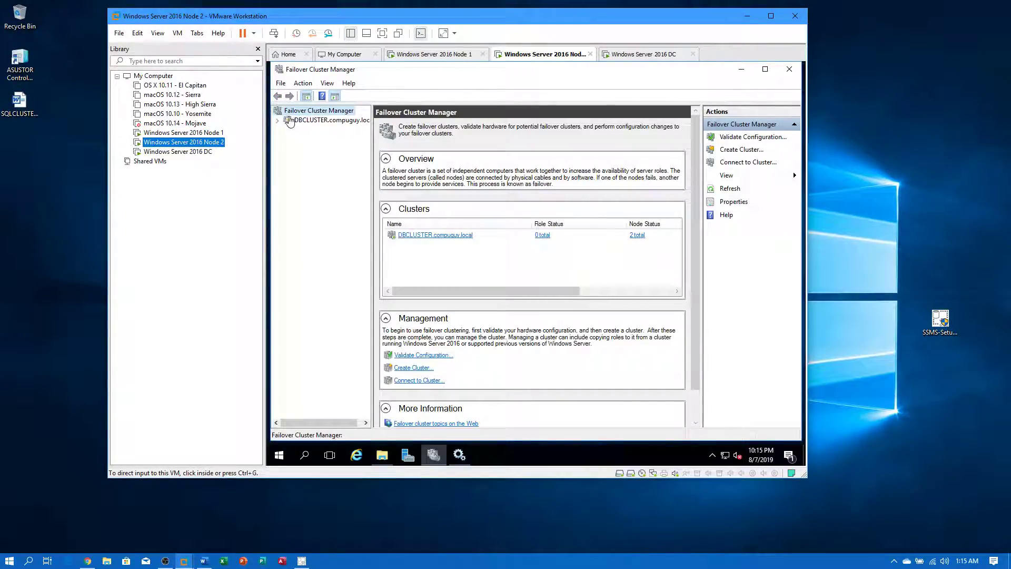
- On Node 2, expand DBCLUSTER and review its roles, nodes, storage and disks
click(279, 123)
click(277, 121)
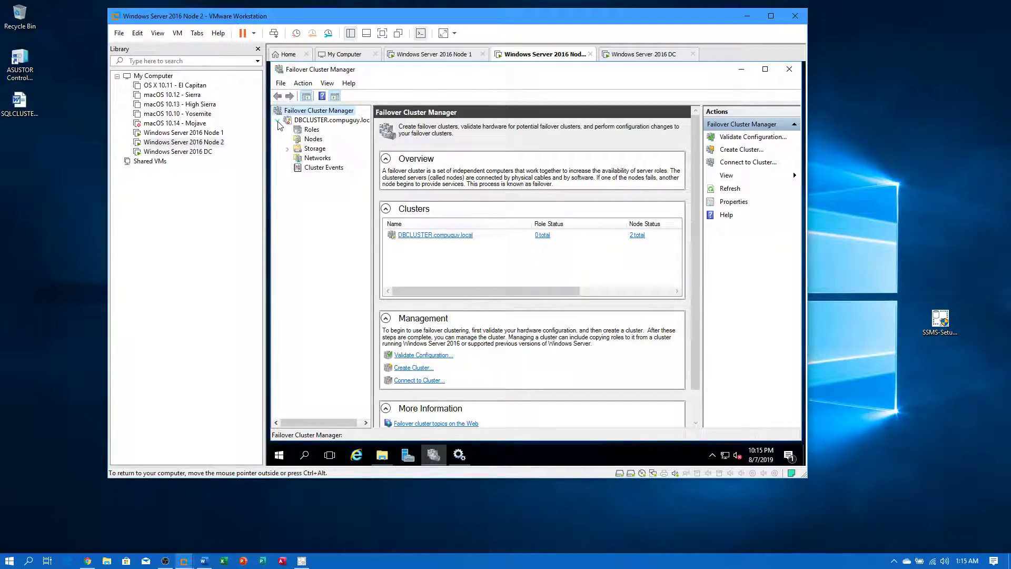
click(312, 129)
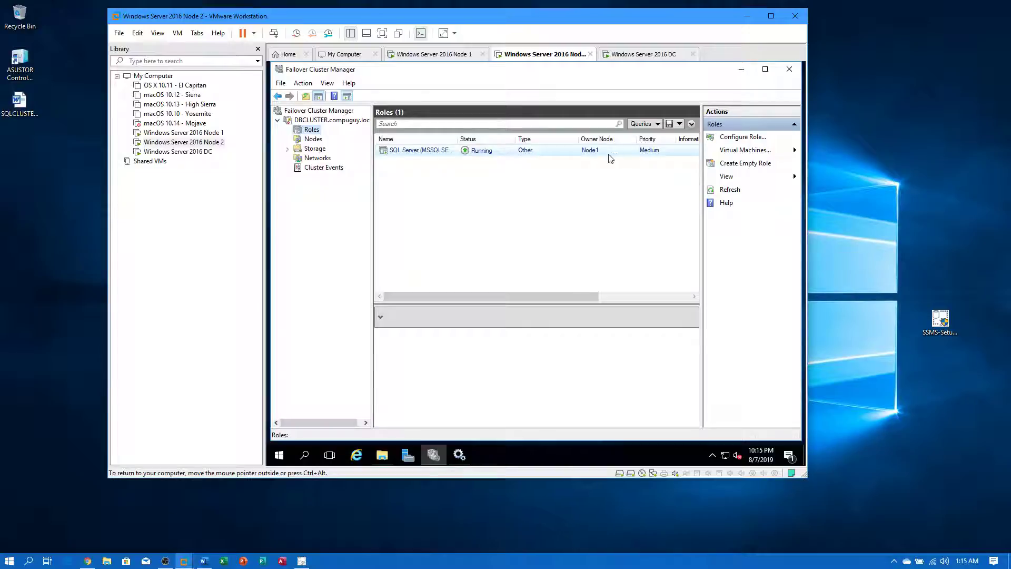
click(314, 140)
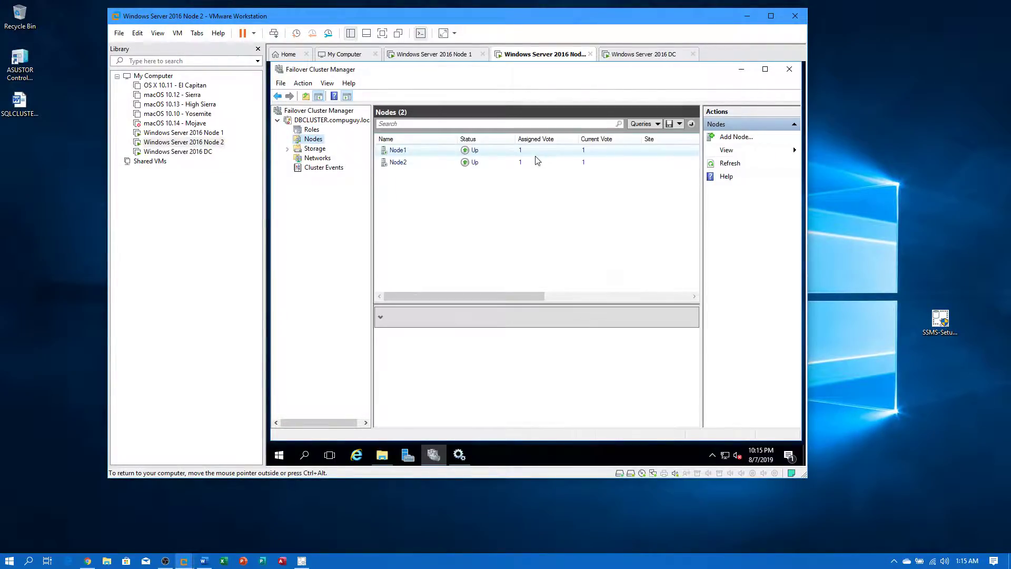
click(316, 149)
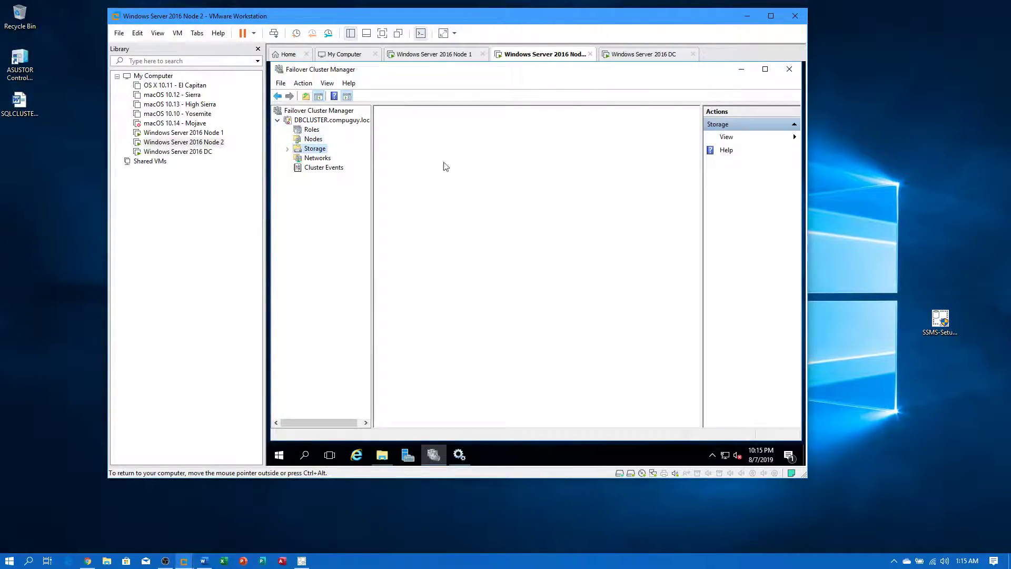
click(287, 149)
click(315, 158)
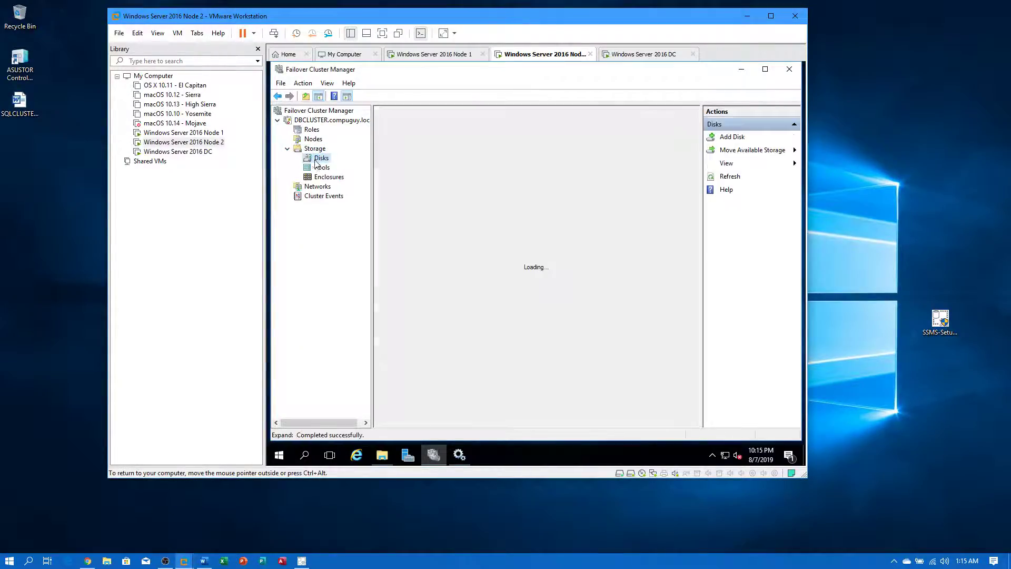
- Check Cluster Network 1's adapters and both nodes' IP addresses, then close the console
click(319, 186)
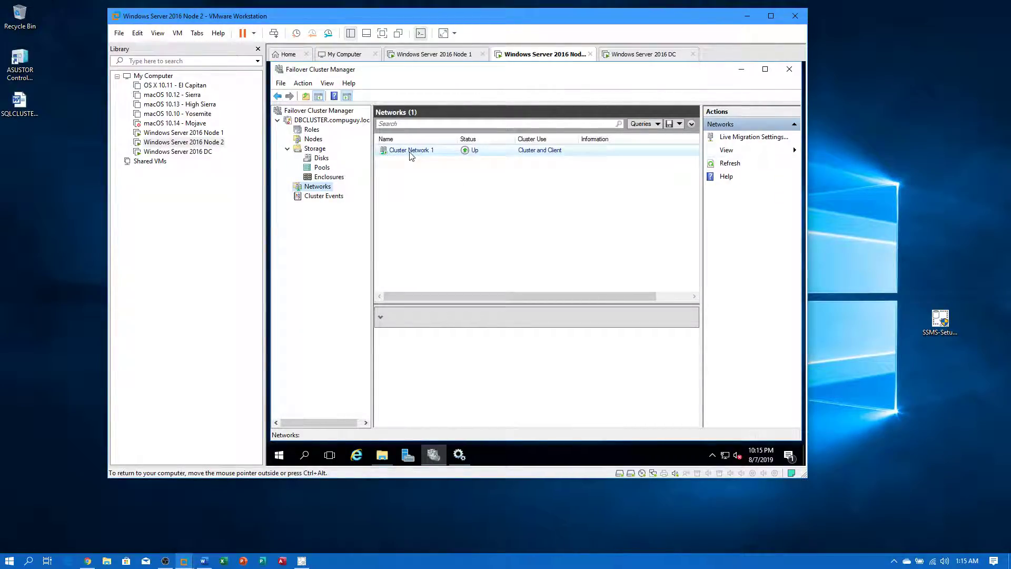
click(411, 151)
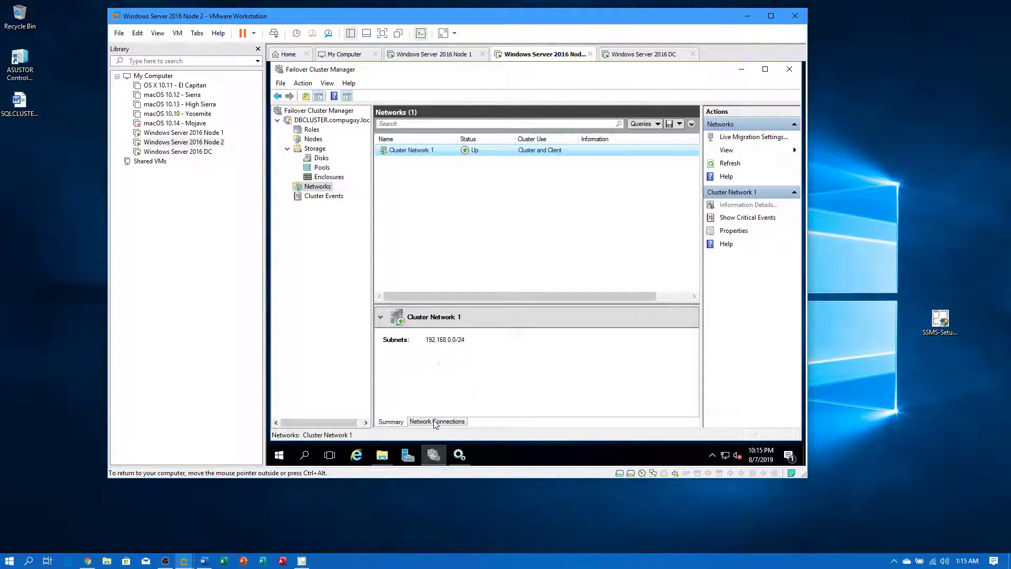
click(436, 422)
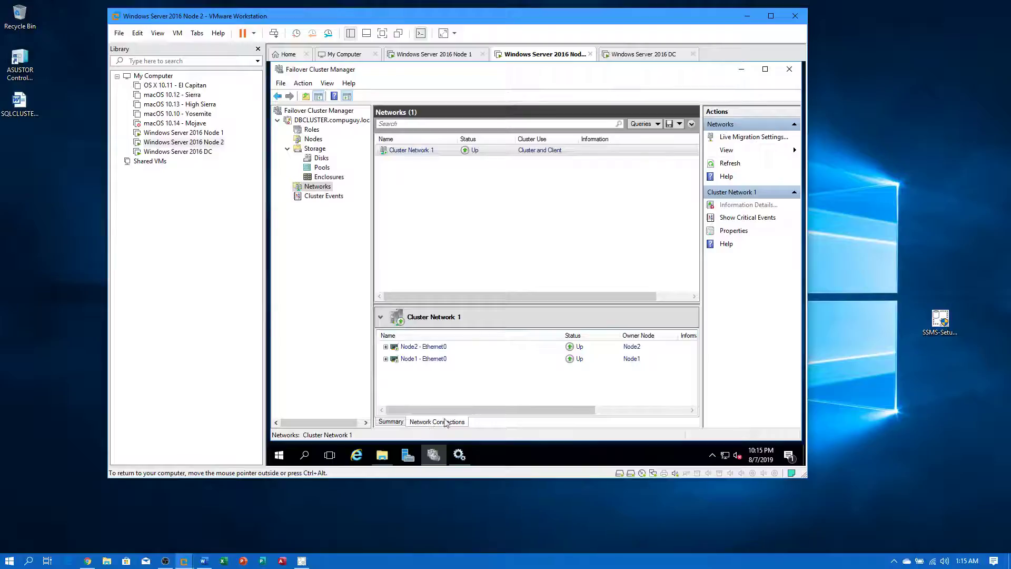
click(386, 347)
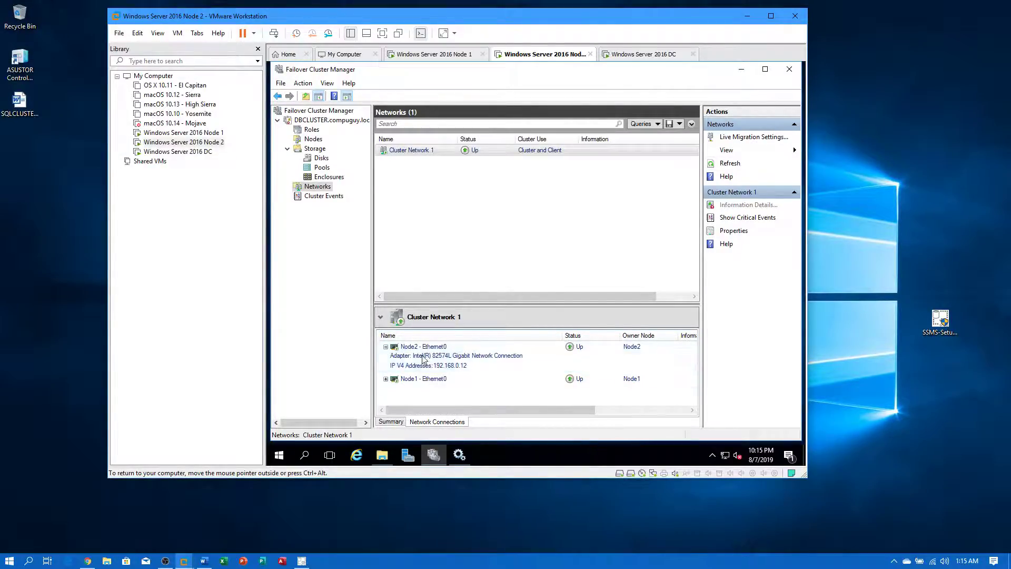
click(387, 379)
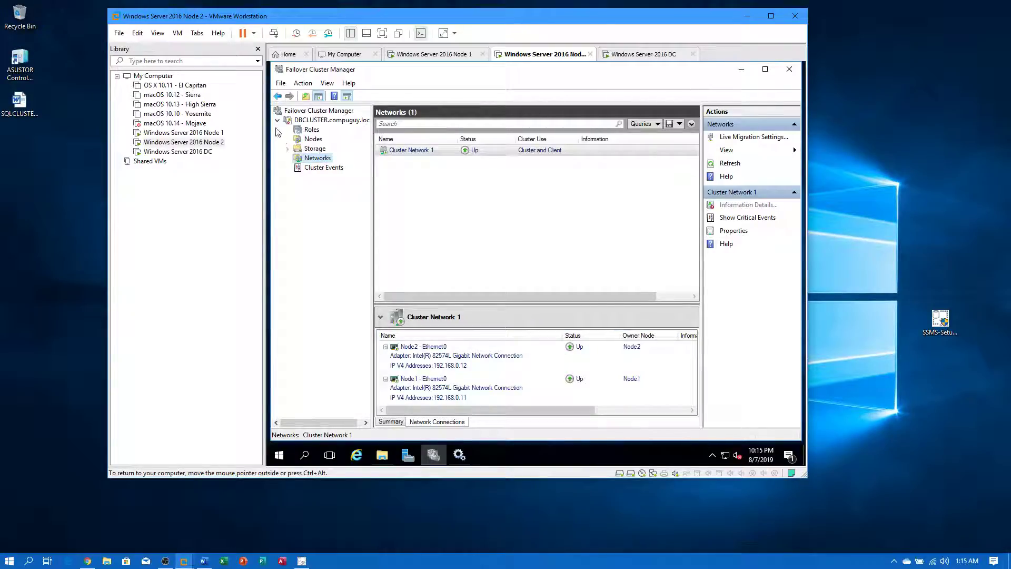
click(278, 120)
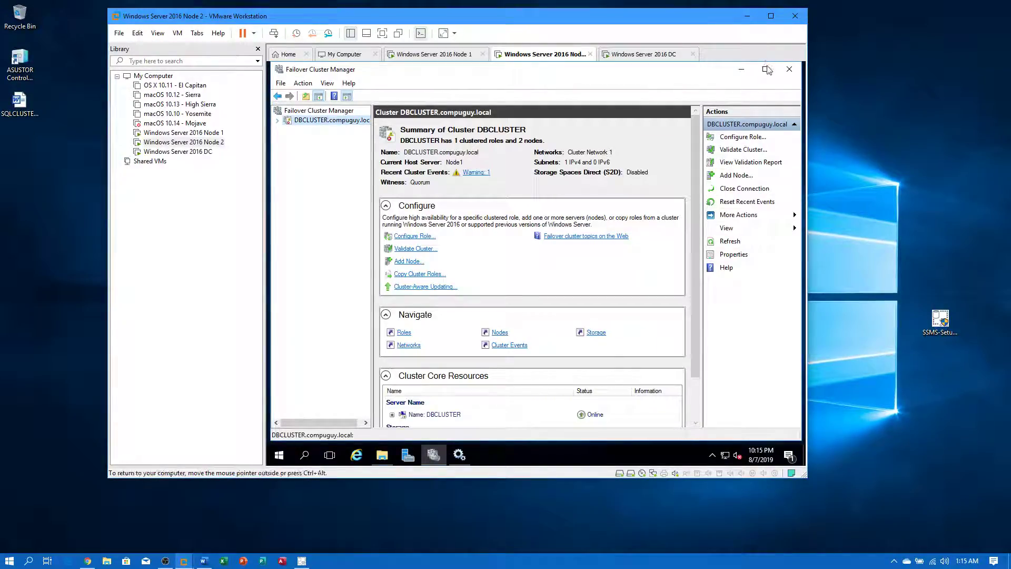
click(788, 71)
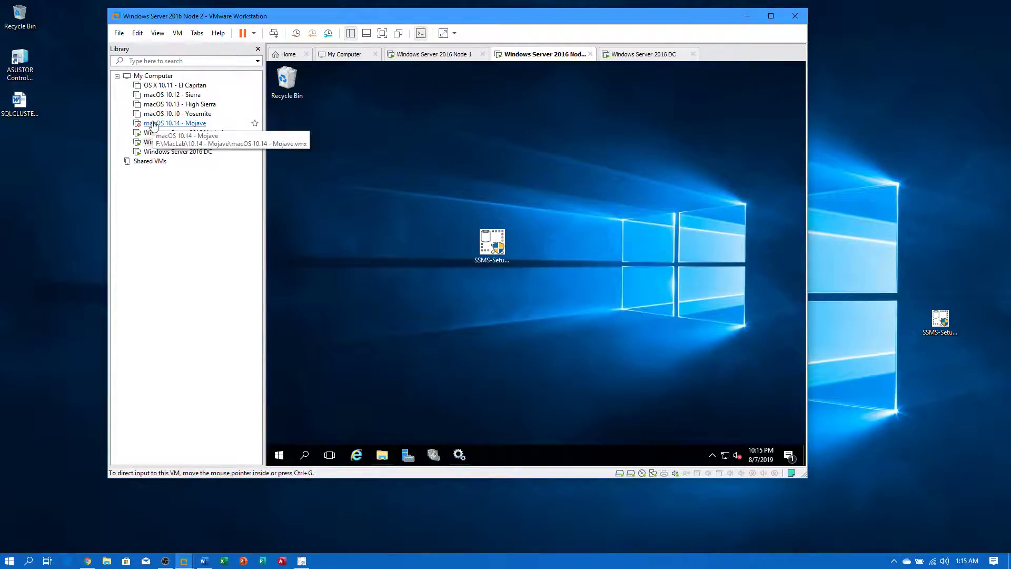
click(158, 133)
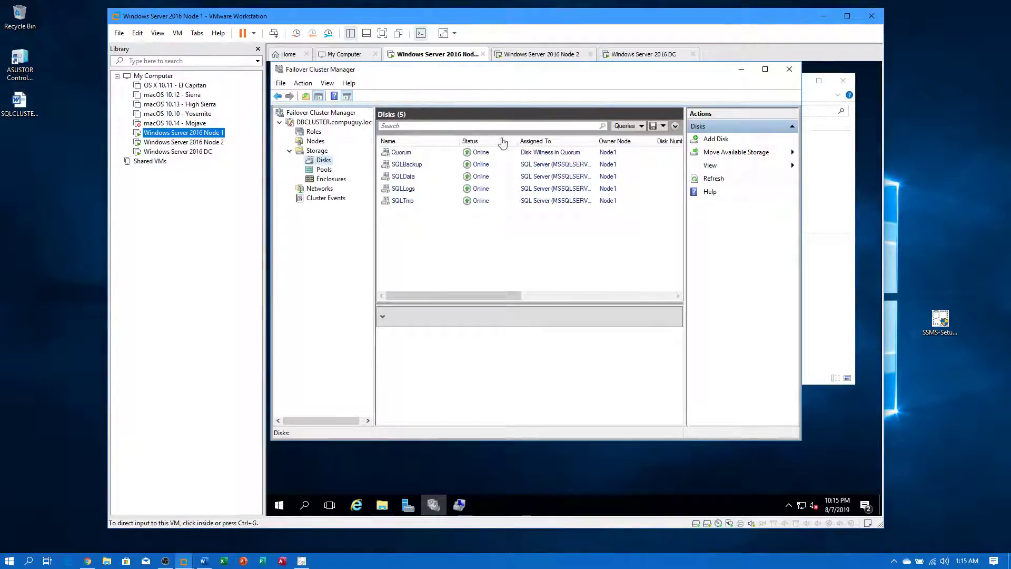
- Read Node 1's event 1222 warning about DBTEST2016's computer object, then switch to the DC VM
click(328, 122)
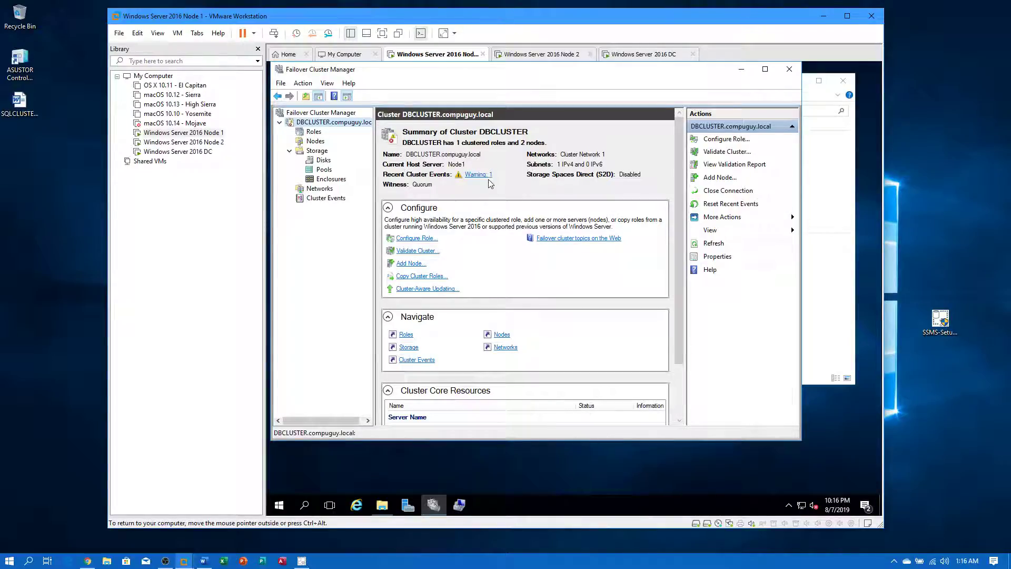
click(481, 175)
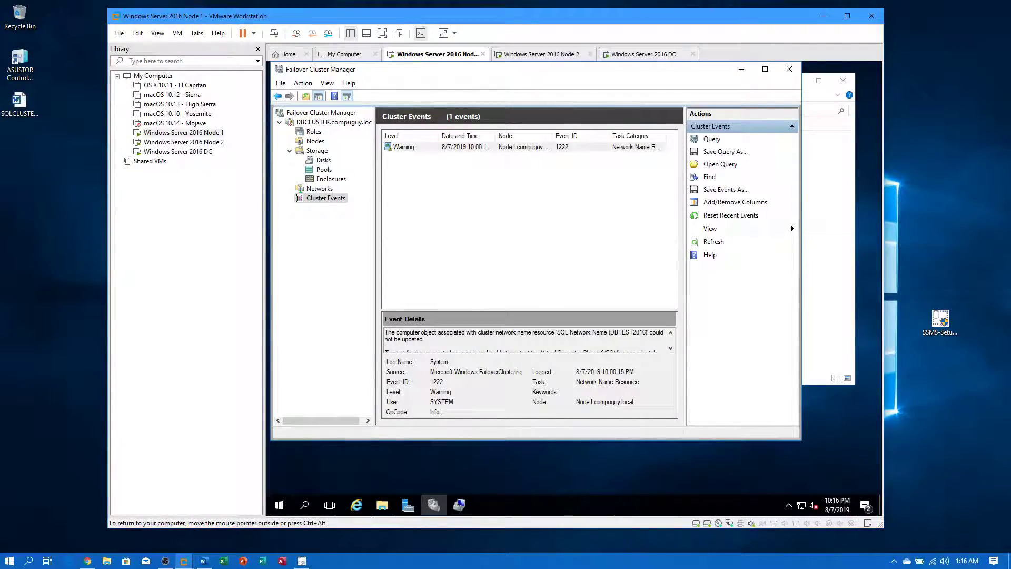
drag(520, 312, 529, 233)
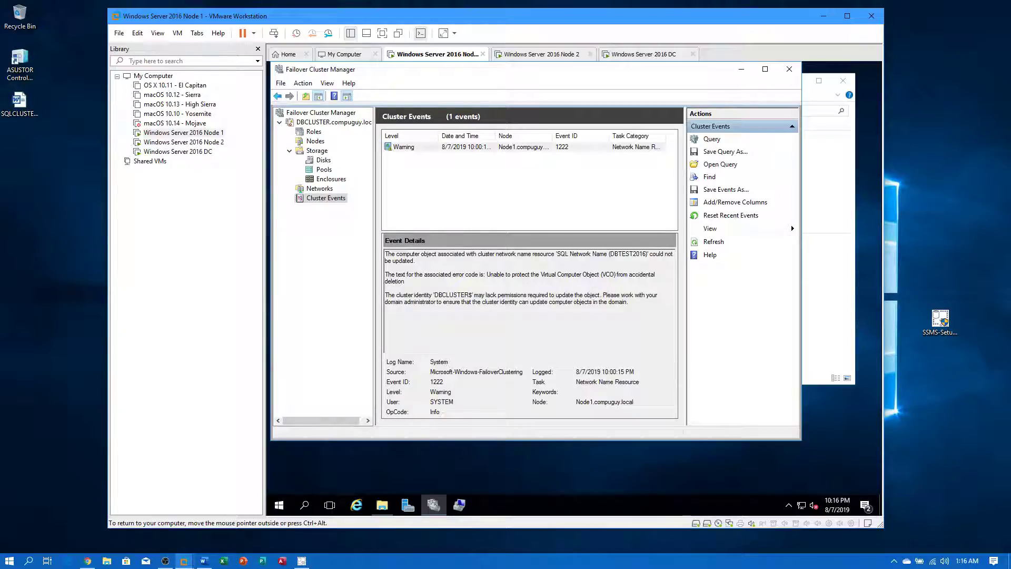
click(178, 152)
click(426, 190)
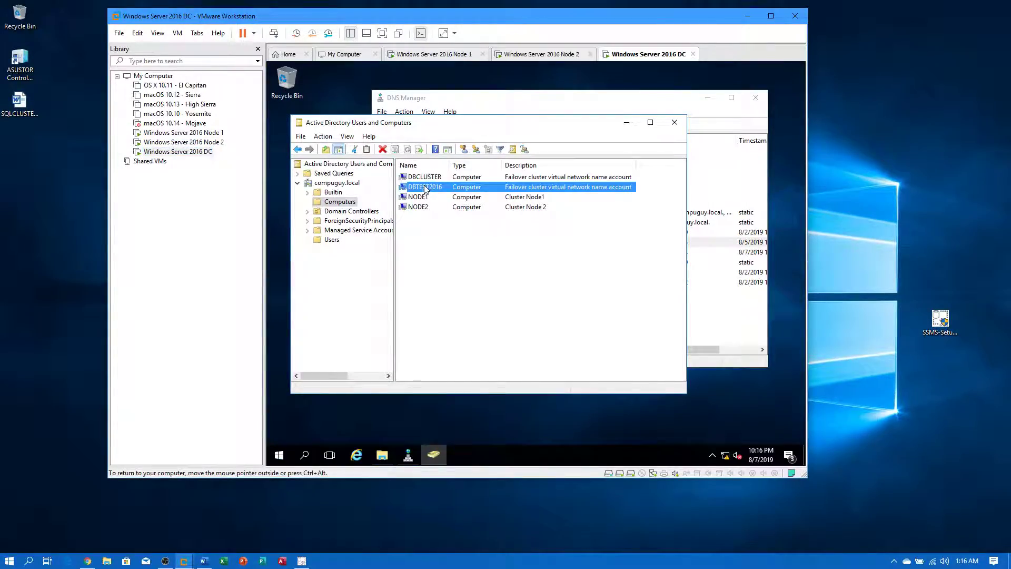
right_click(439, 192)
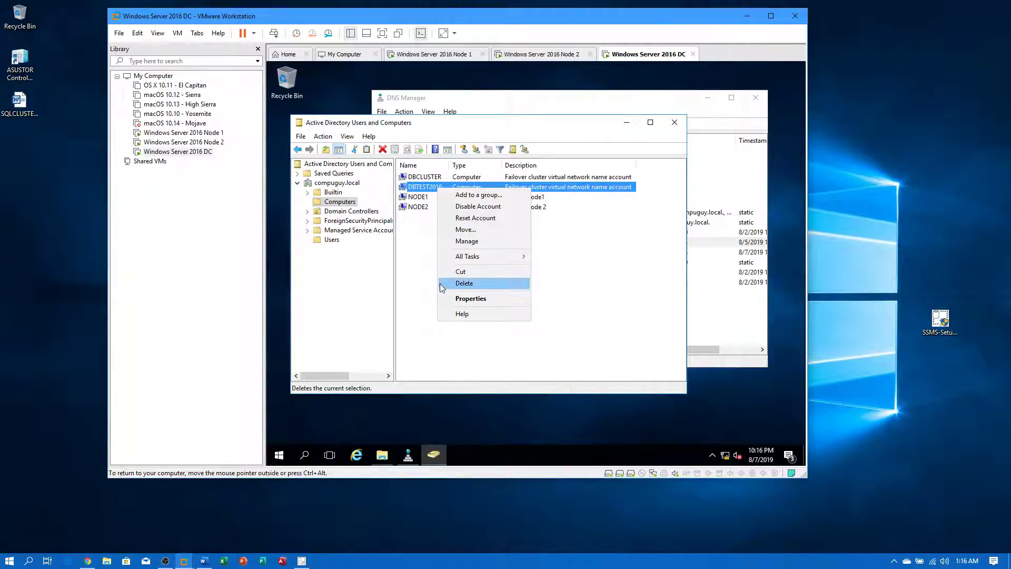
click(456, 299)
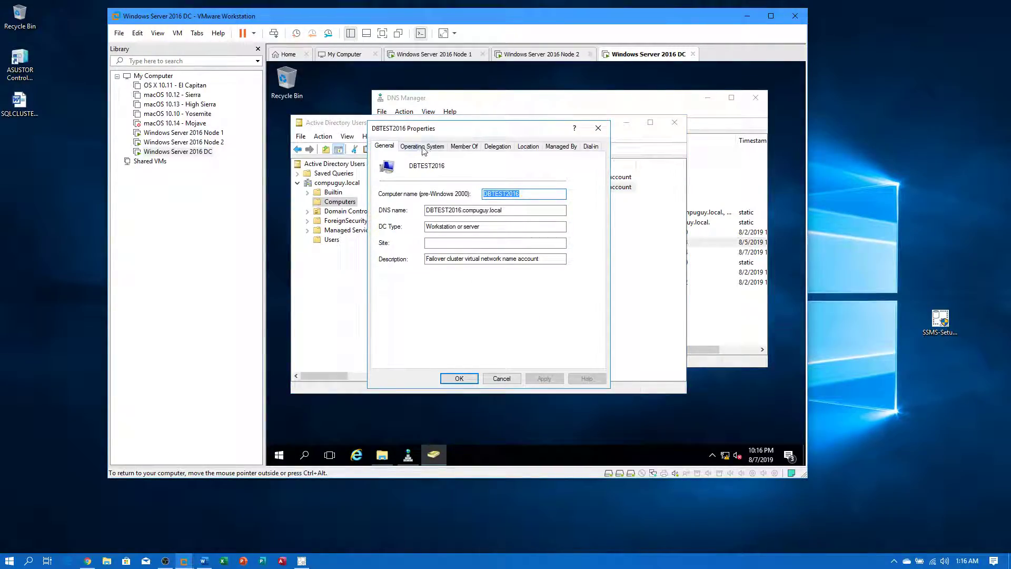
click(466, 146)
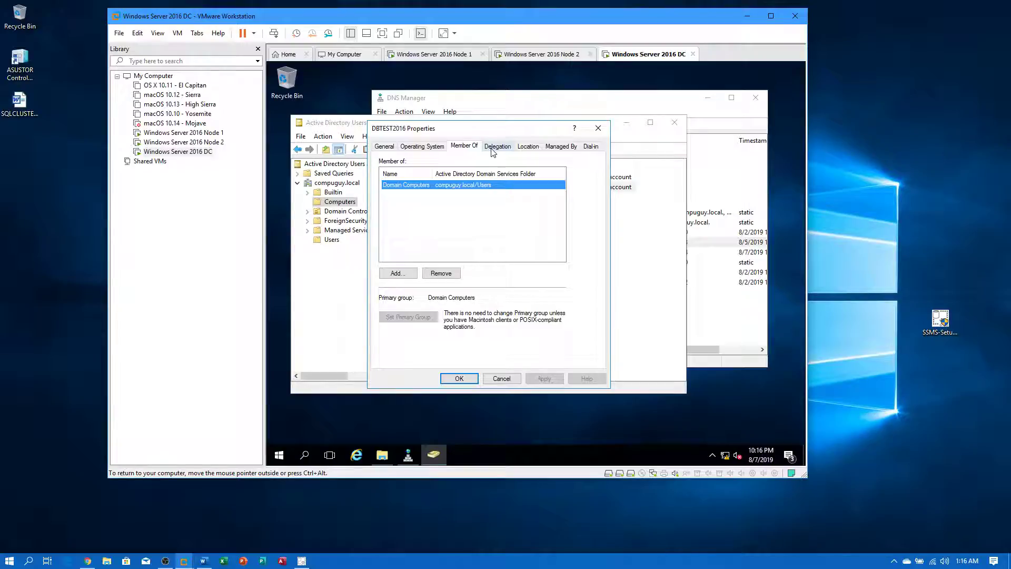
click(493, 150)
click(527, 149)
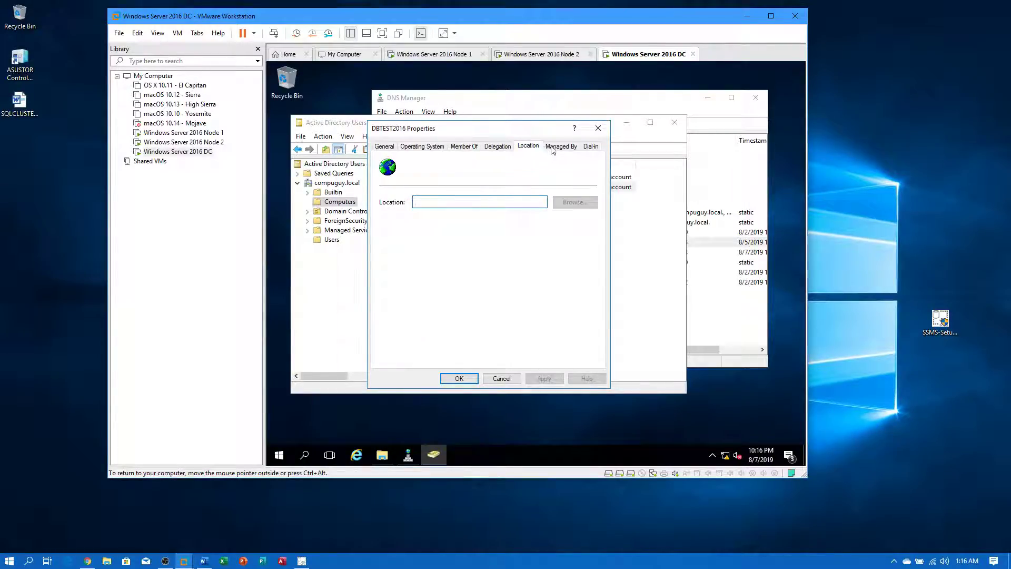
click(558, 148)
click(426, 147)
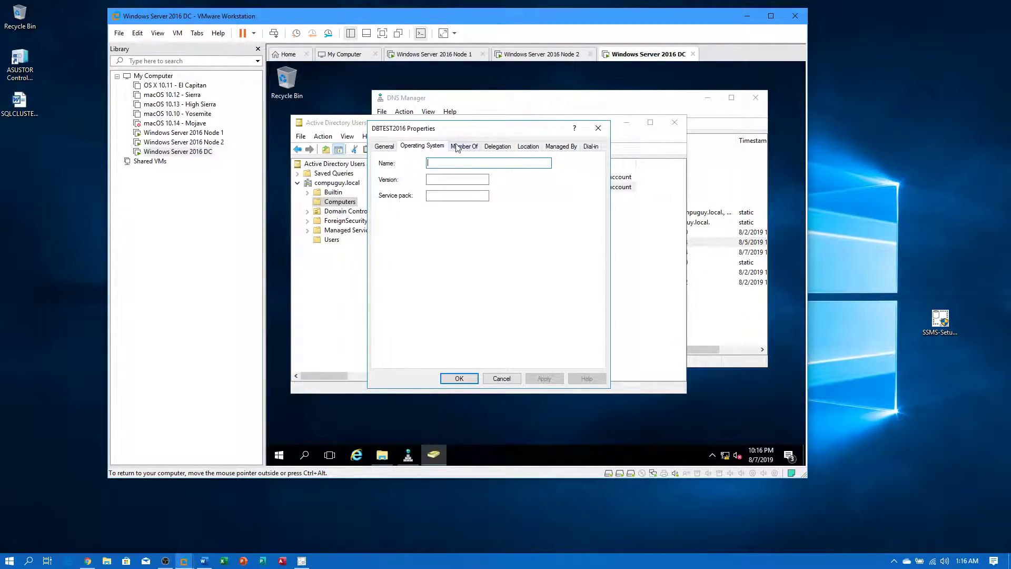
click(460, 148)
click(386, 147)
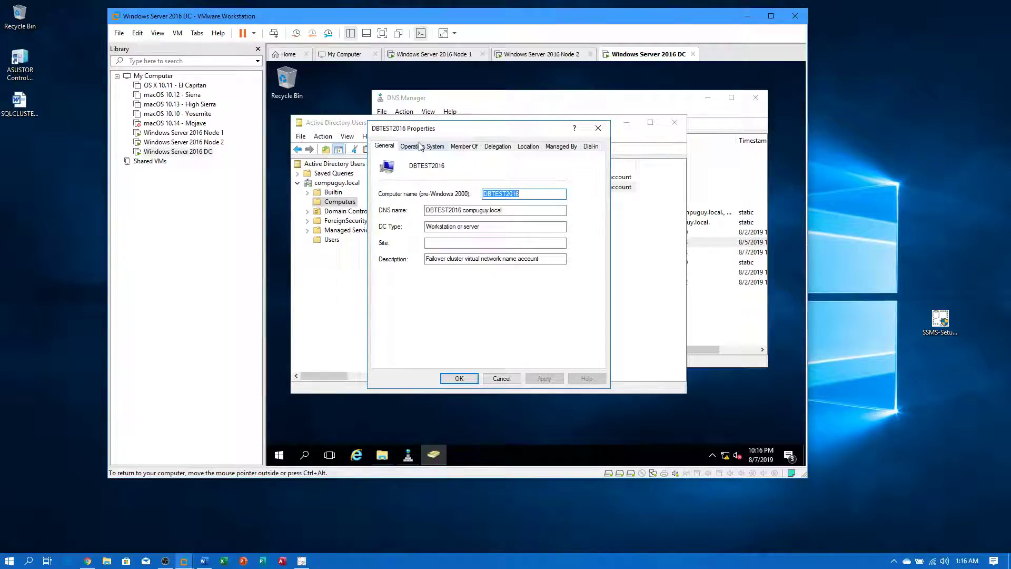
click(415, 148)
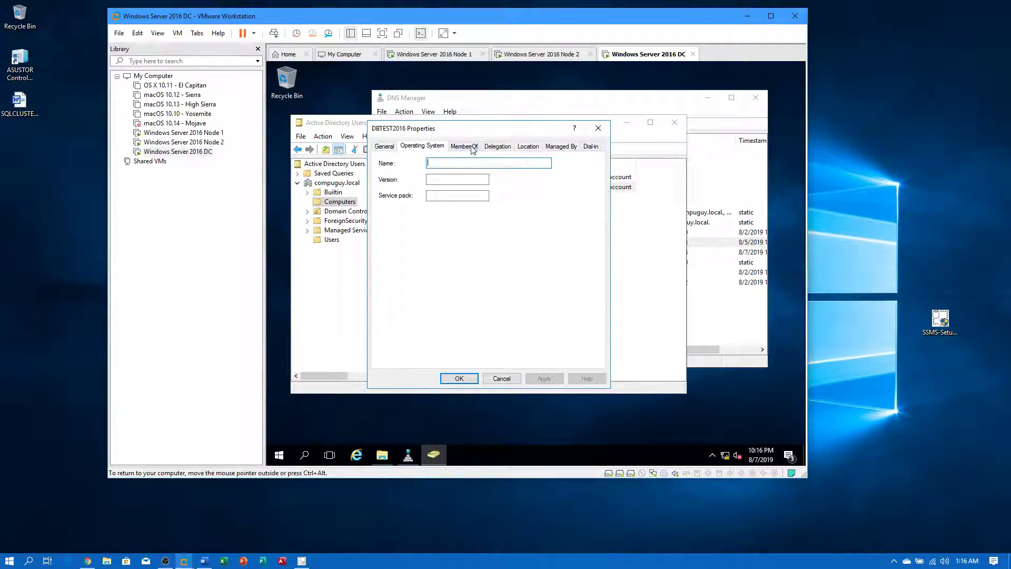
click(463, 146)
click(488, 153)
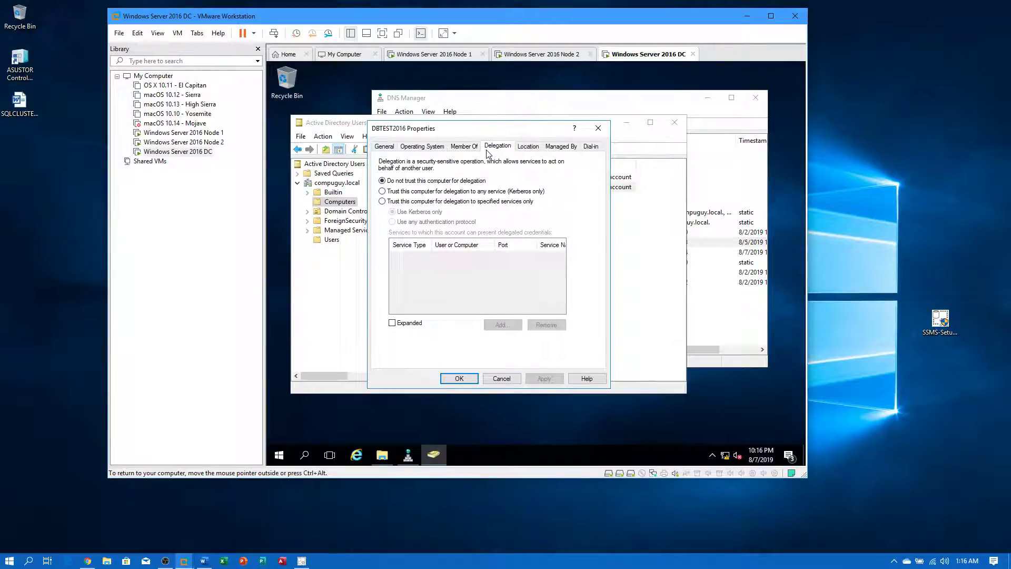
click(526, 151)
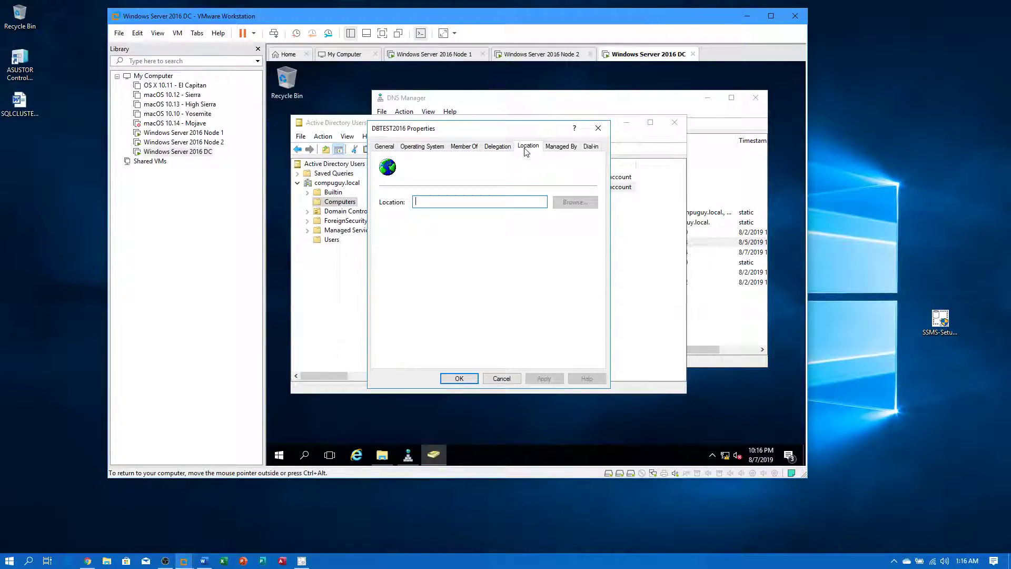
click(578, 147)
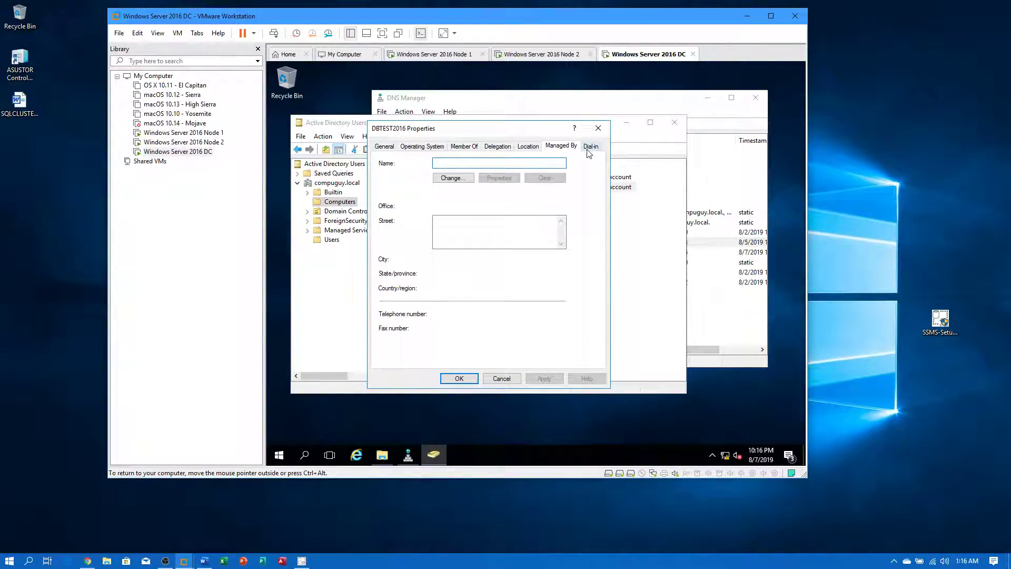
click(587, 148)
click(598, 128)
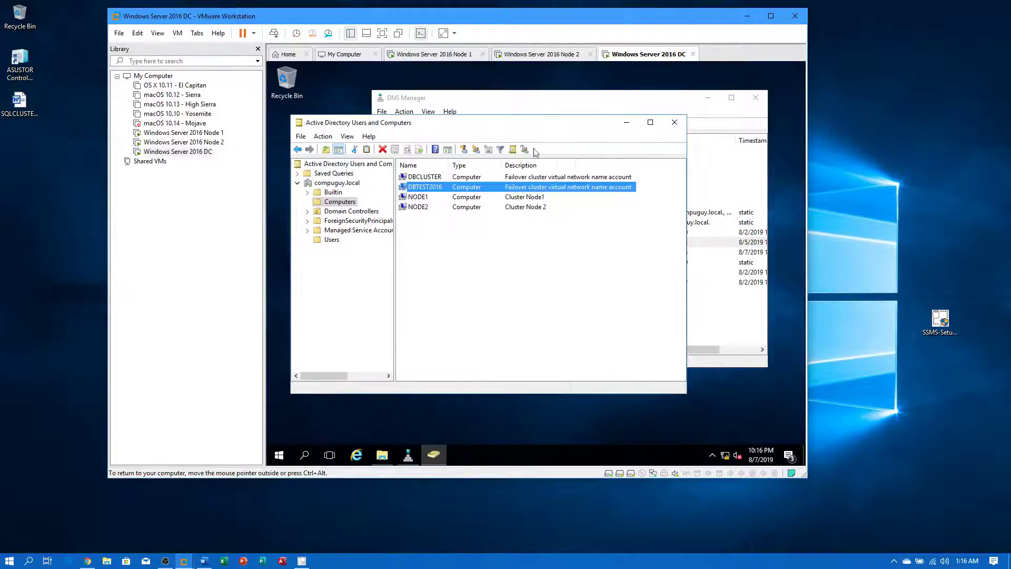
- Review the Computers container's properties, then every tab of the DBCLUSTER computer account
right_click(340, 202)
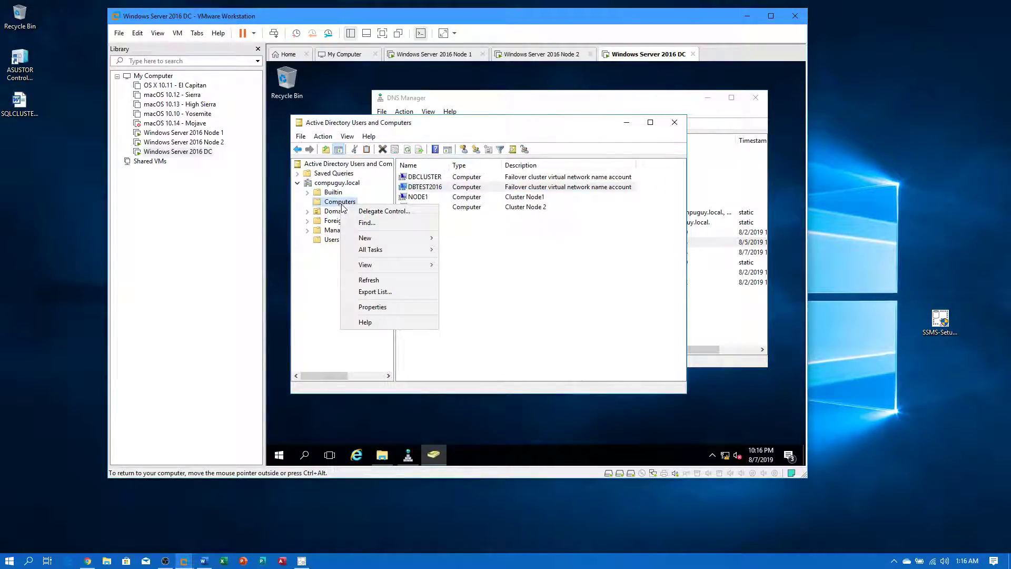
click(365, 307)
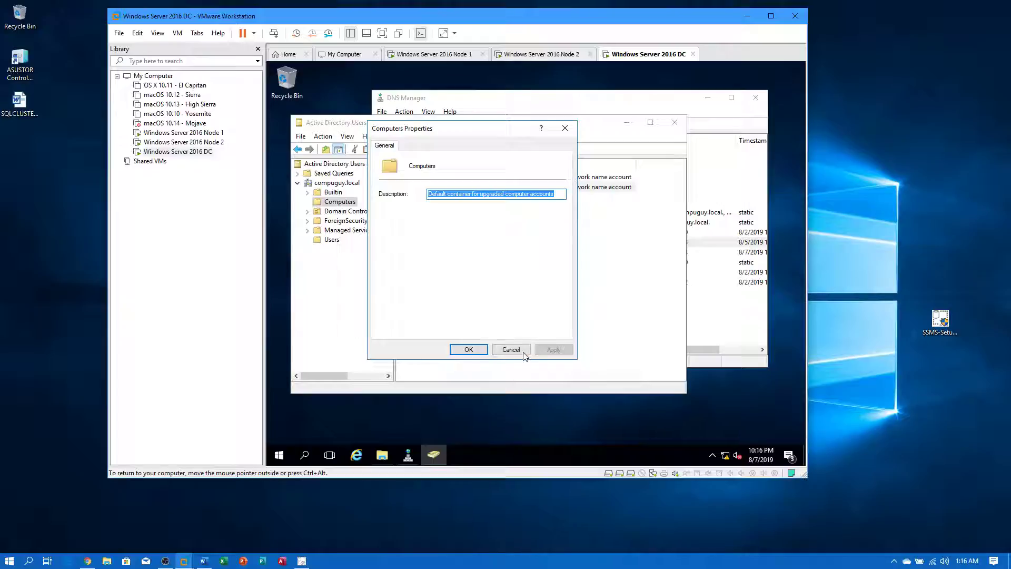
click(511, 350)
click(411, 179)
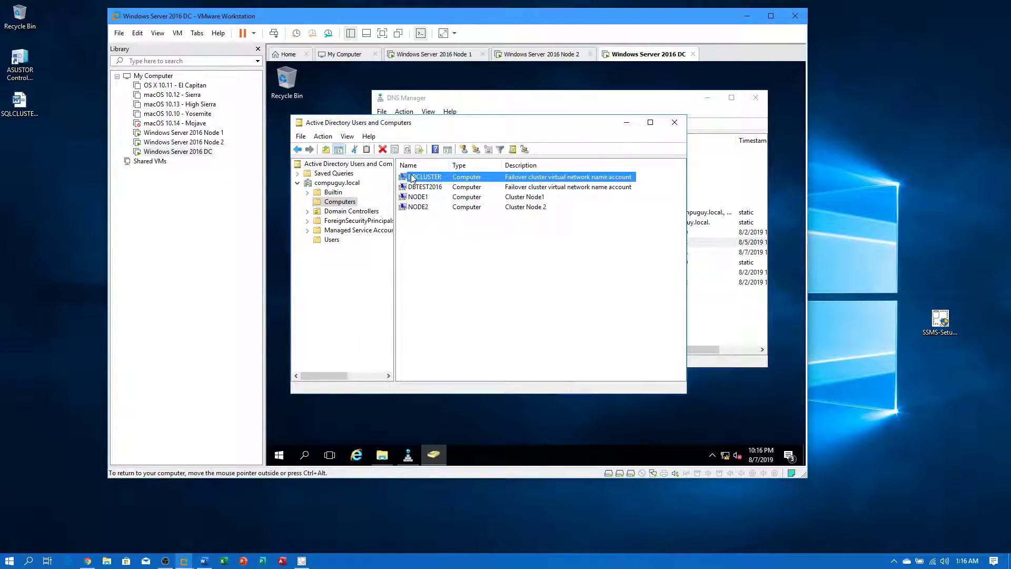
double_click(411, 177)
click(424, 147)
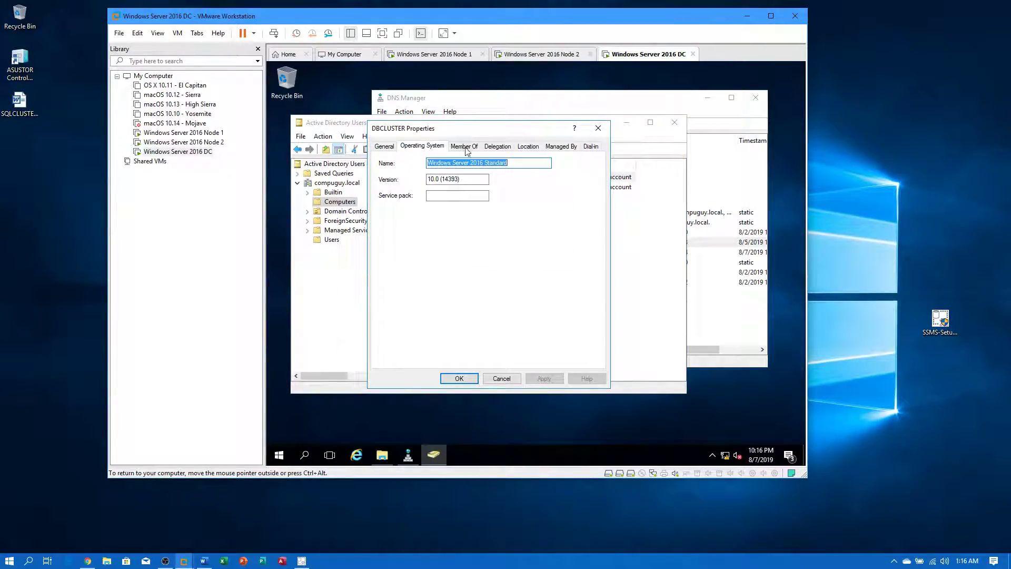
click(464, 147)
click(490, 147)
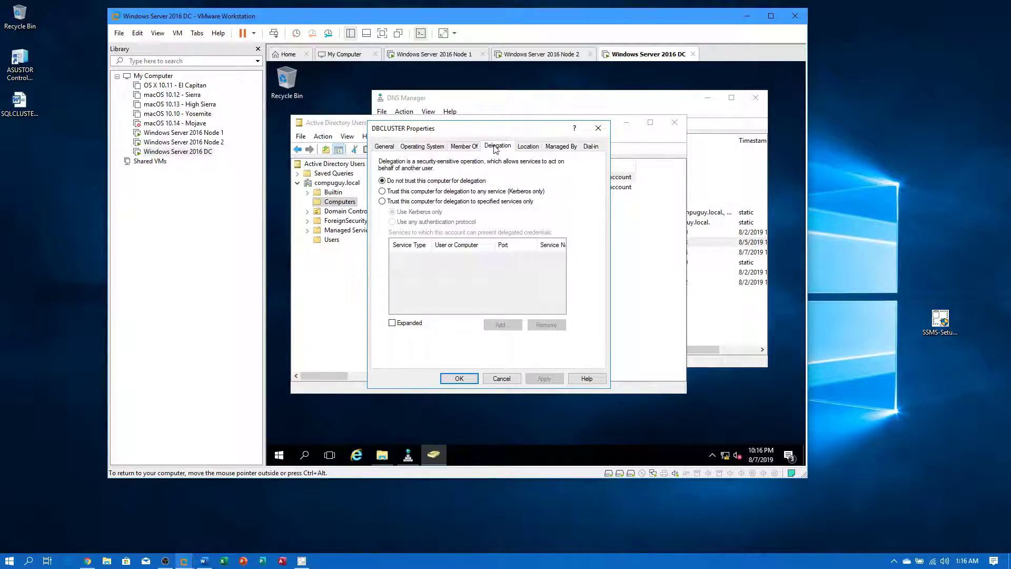
click(529, 147)
click(560, 147)
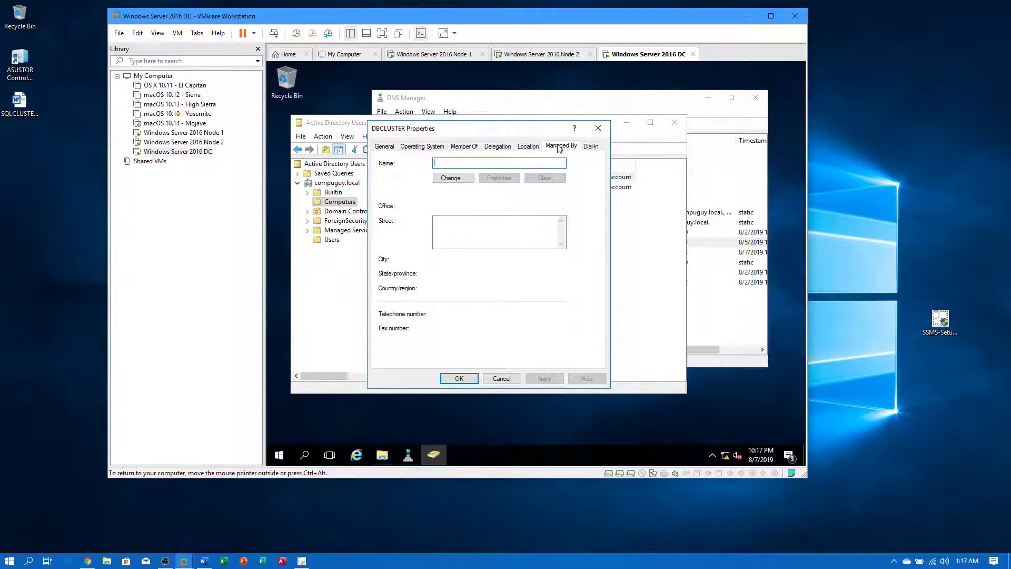
click(596, 146)
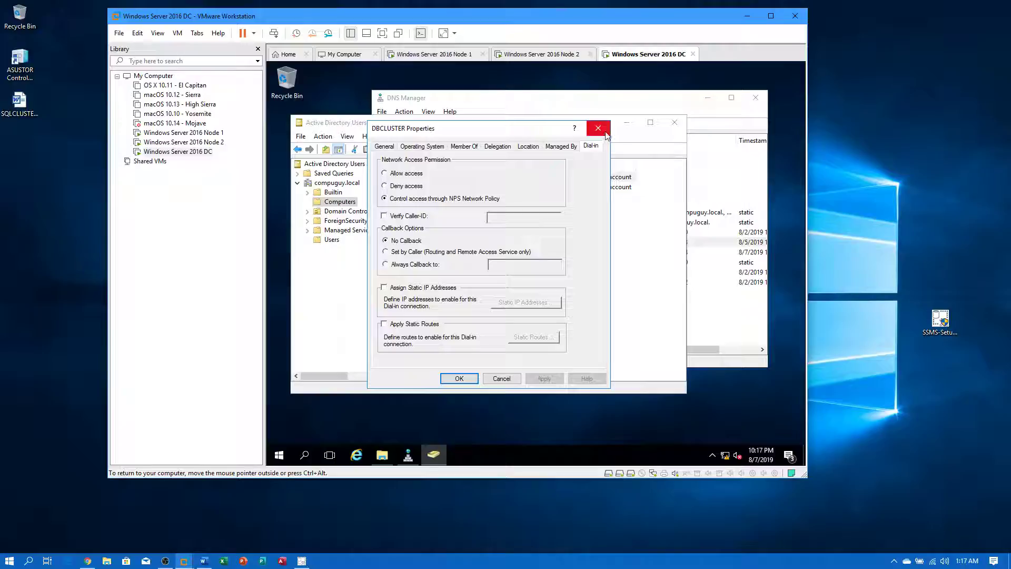
click(598, 128)
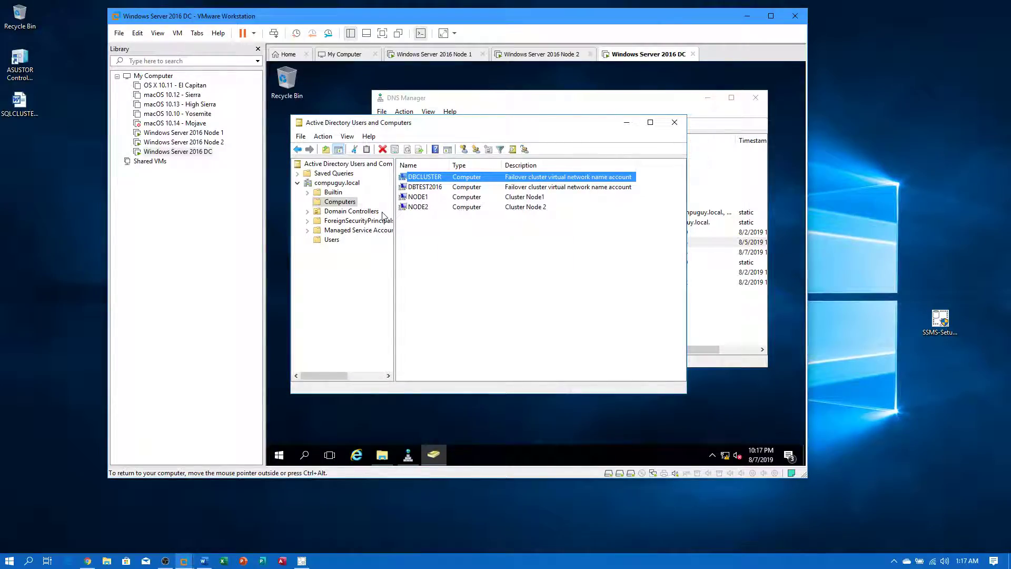
- Review the DC account's properties under Domain Controllers, then close Active Directory Users and Computers
click(348, 212)
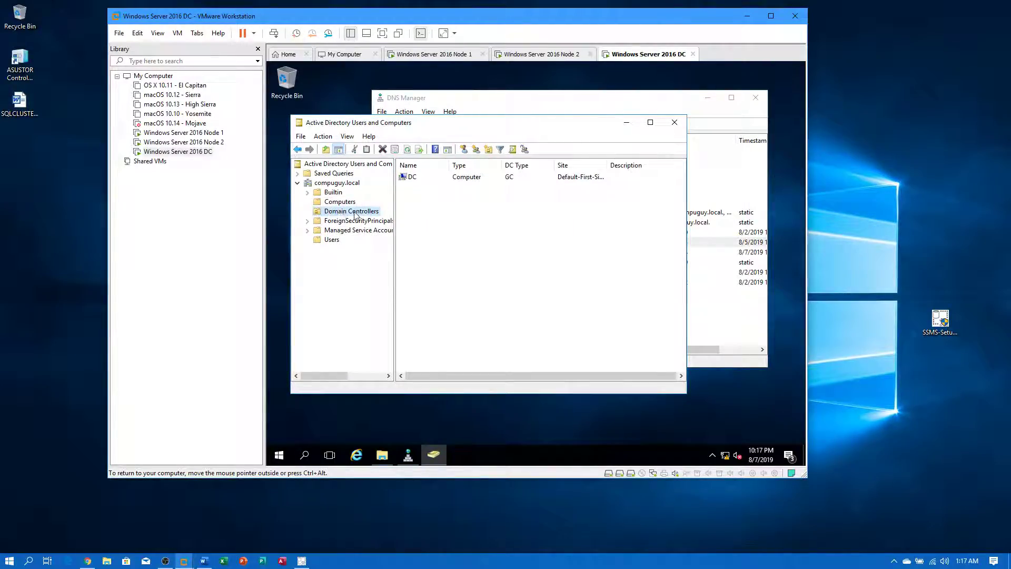
right_click(420, 179)
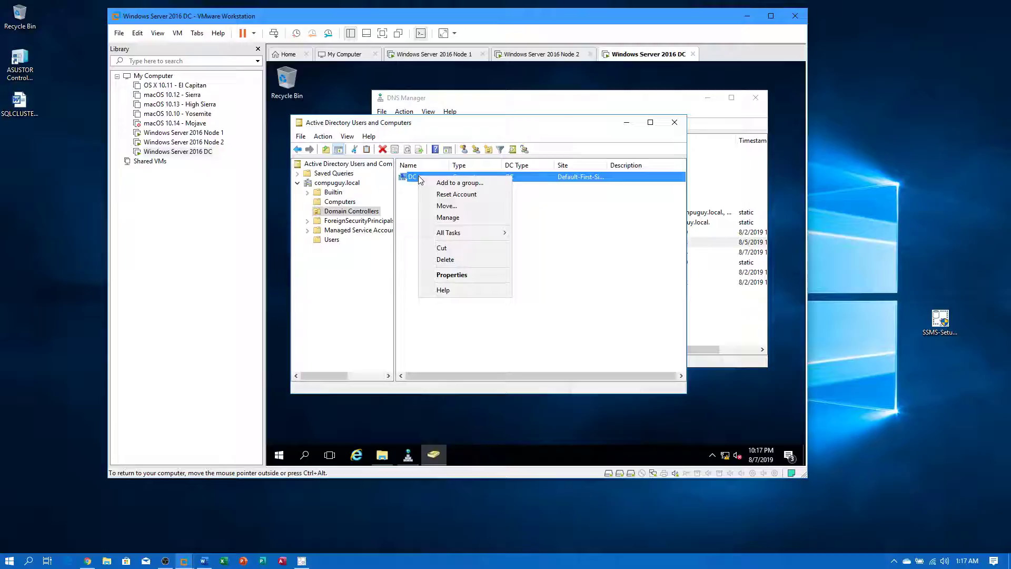
click(442, 275)
click(424, 147)
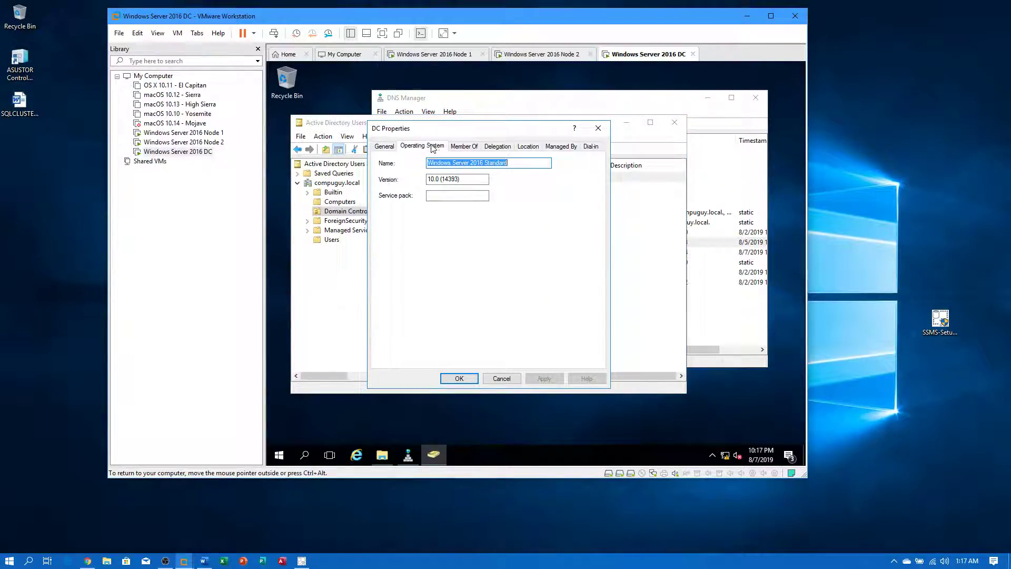
click(464, 146)
click(499, 148)
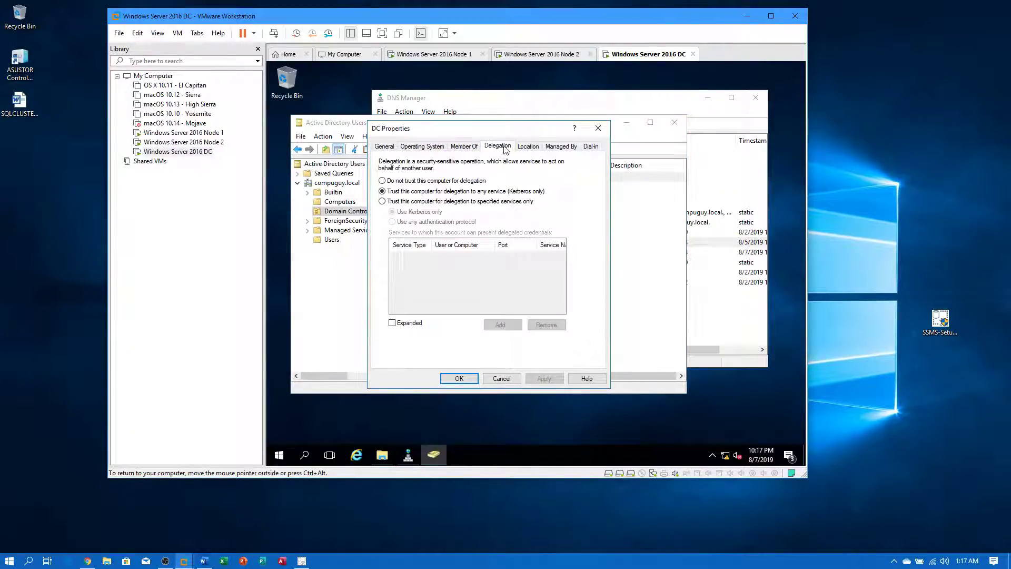
click(524, 149)
click(558, 148)
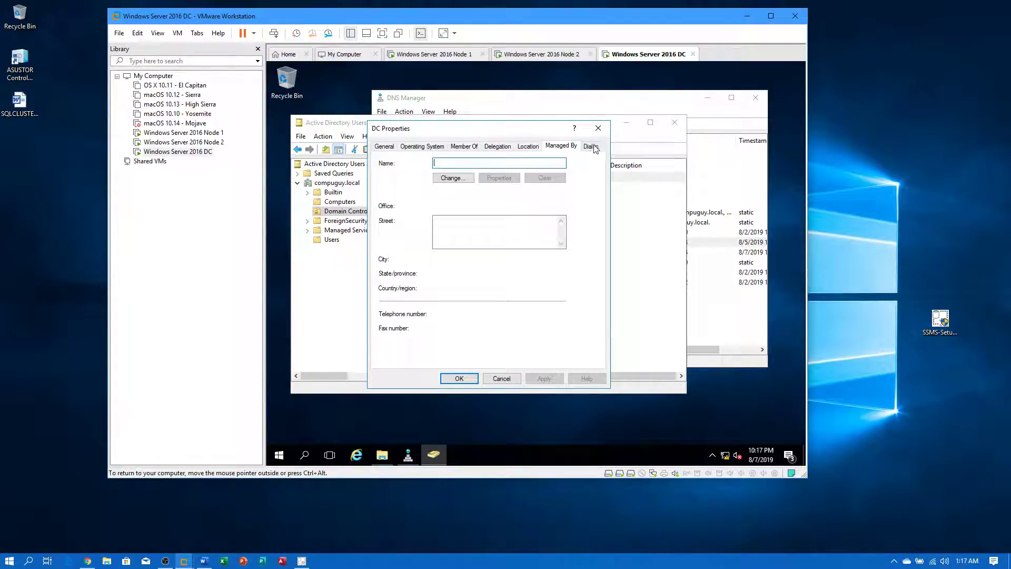
click(598, 128)
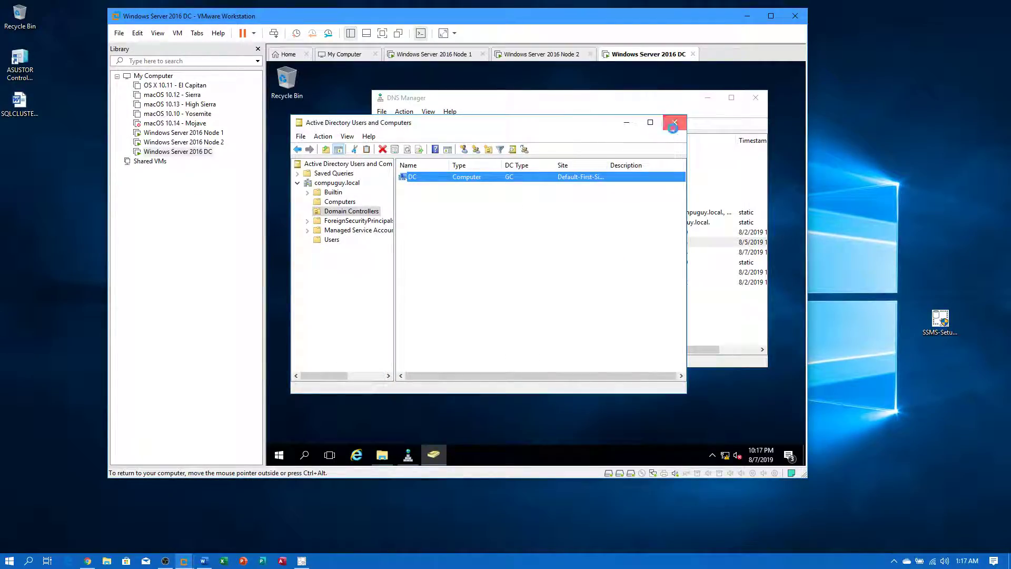
click(674, 126)
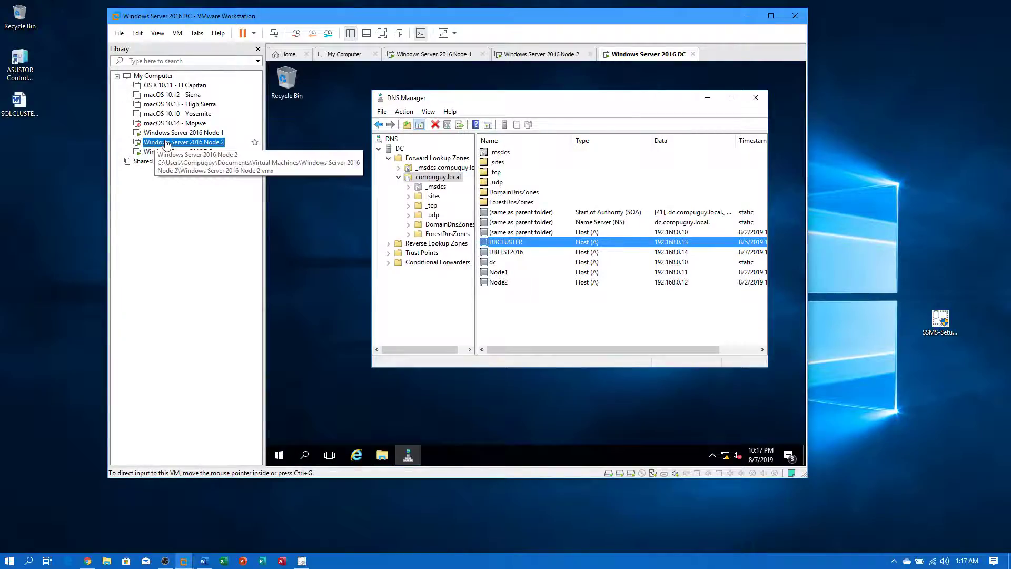
- Reset Node 1's recent cluster events to zero, then return to the Node 2 VM
click(158, 143)
click(182, 133)
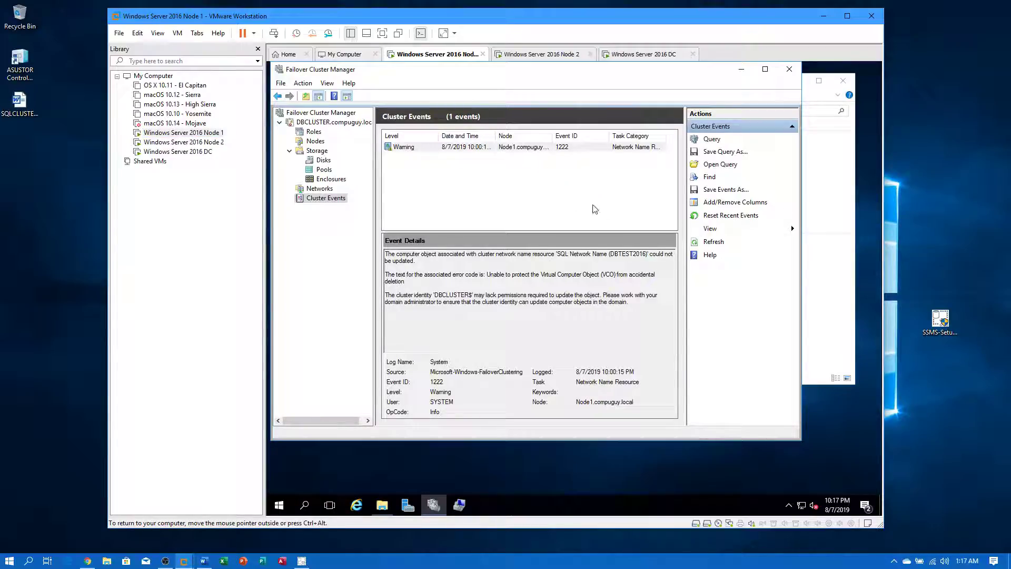
click(724, 216)
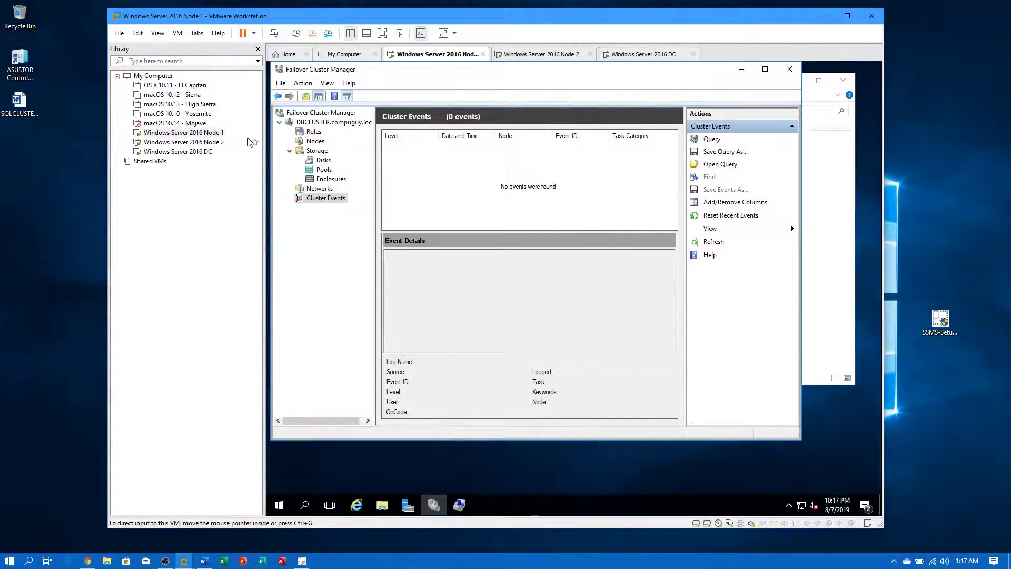
click(183, 142)
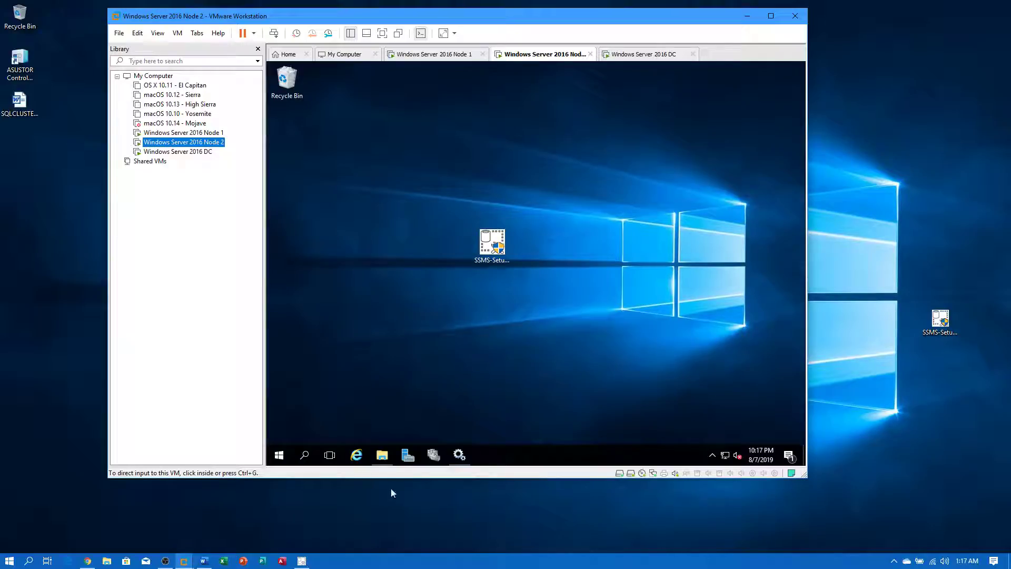
- Check the host's SSMS installer progress, then move SSMS-Setup-ENU to Node 2's upper-left desktop
click(304, 562)
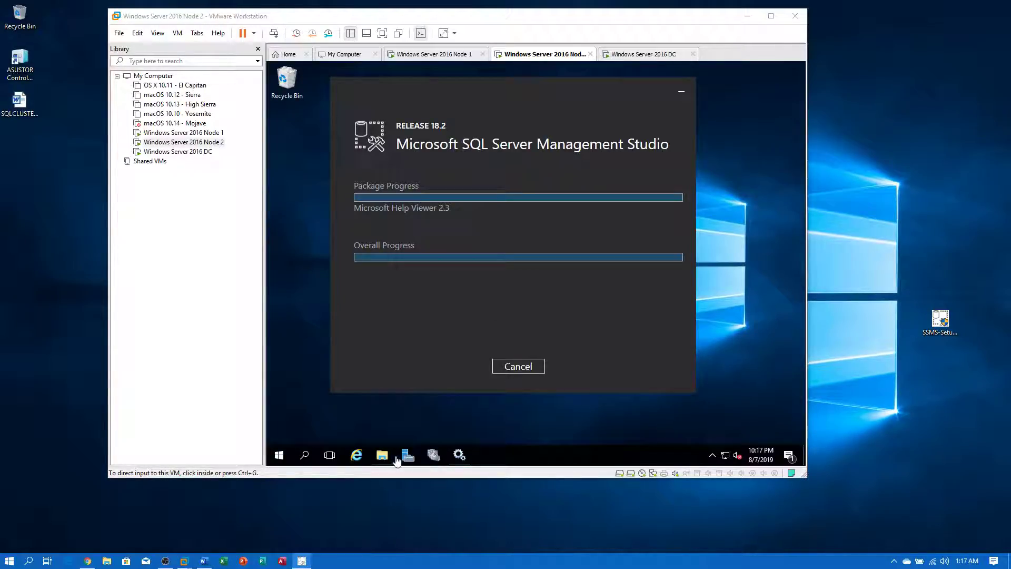
click(388, 433)
drag(500, 236, 335, 185)
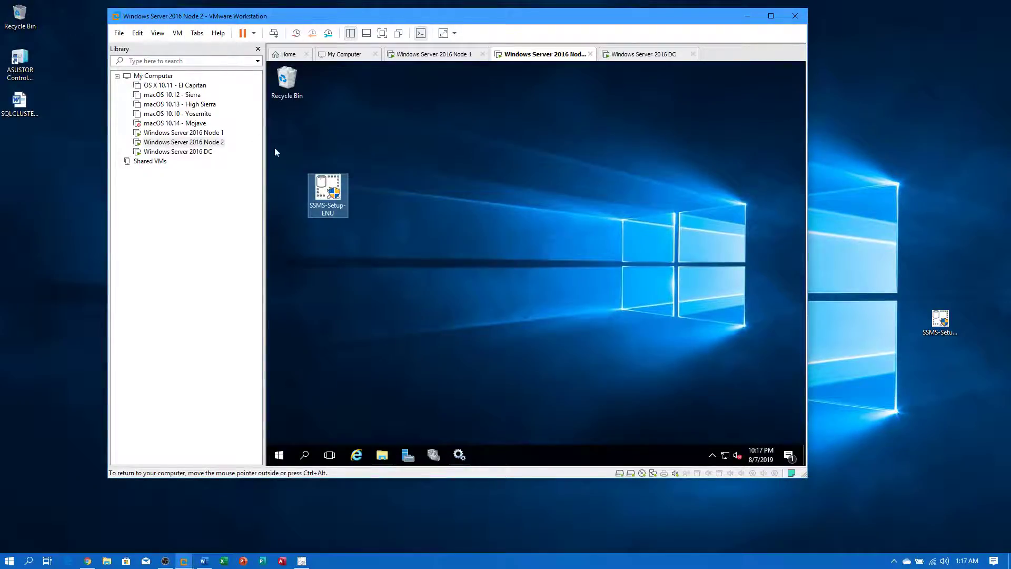
- On Node 1, close Failover Cluster Manager and This PC, then launch SSMS-Setup-ENU
click(184, 133)
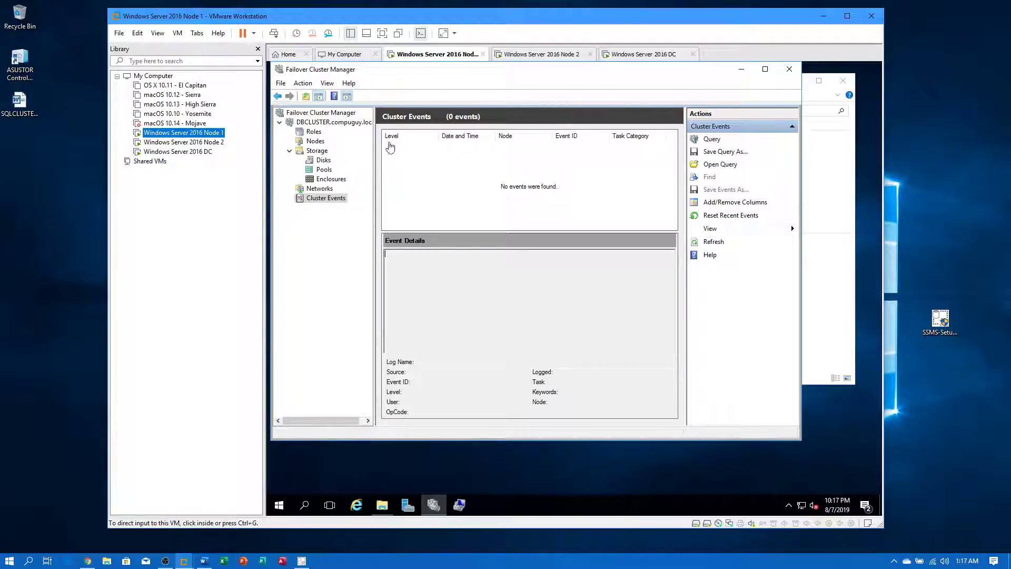
click(790, 72)
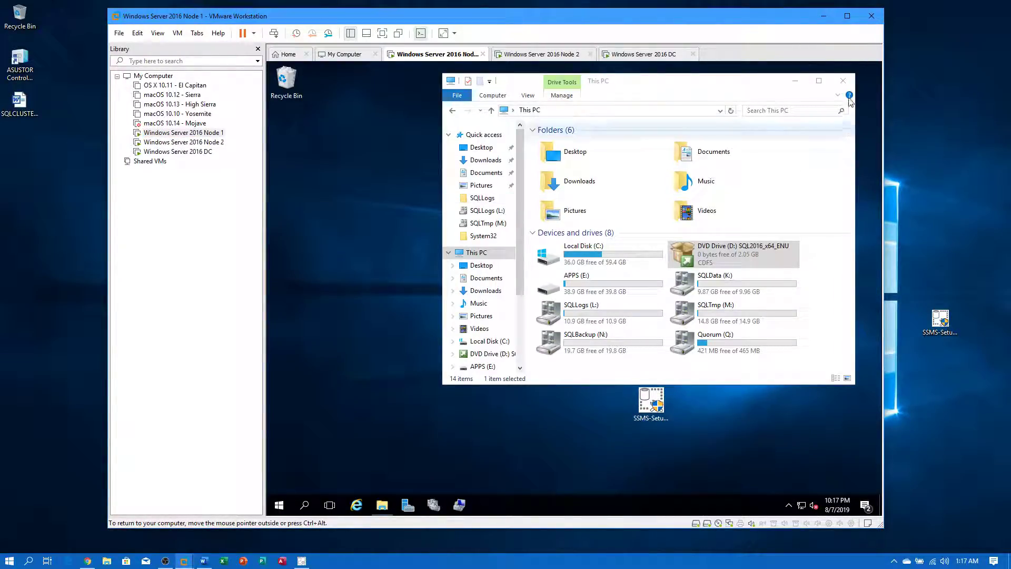
click(843, 81)
drag(652, 399, 451, 301)
double_click(448, 298)
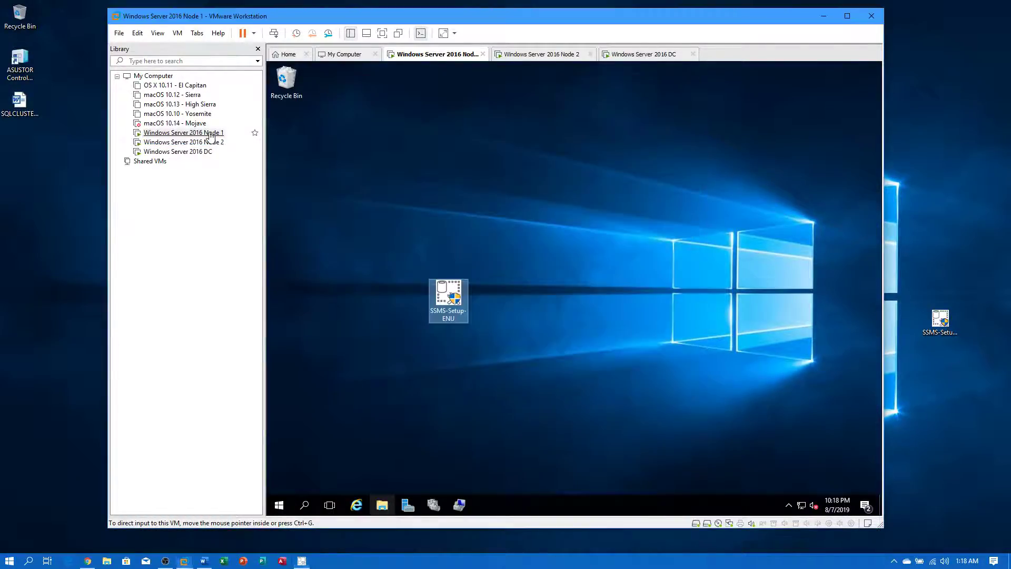
click(211, 134)
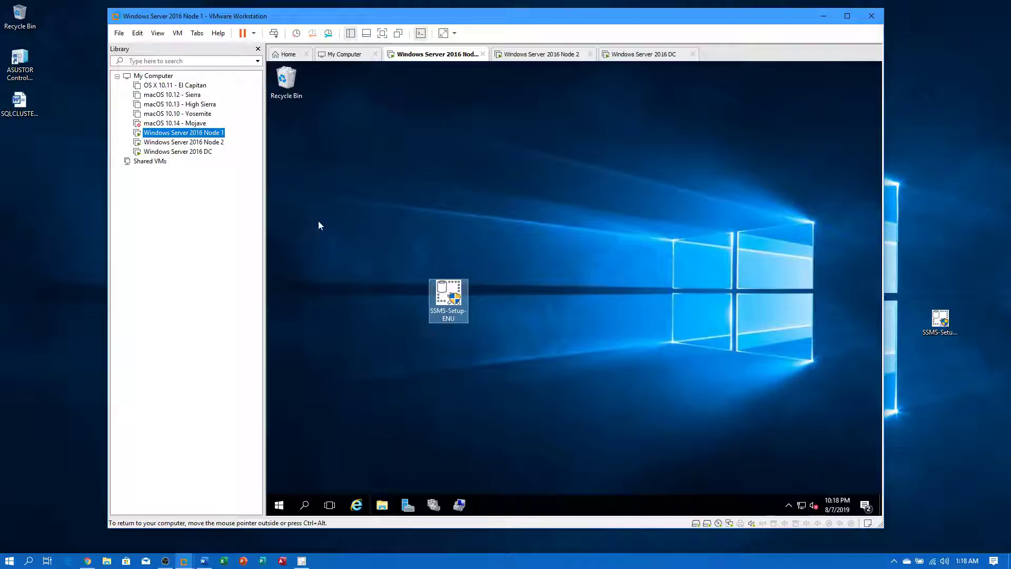
- Check Windows Firewall's allowed apps list on Node 1 and confirm SQL is allowed on all profiles
click(279, 506)
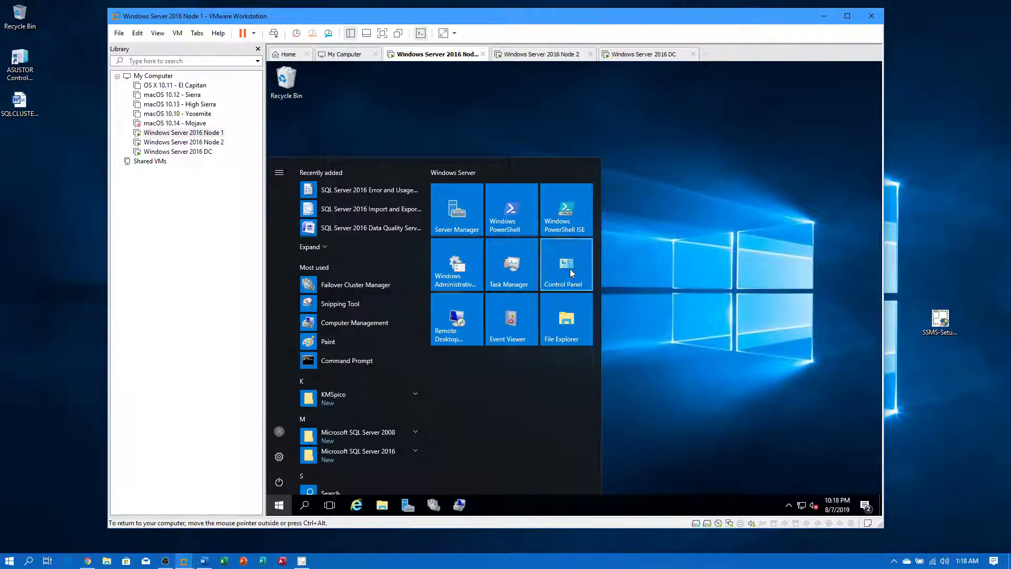
click(570, 271)
click(424, 369)
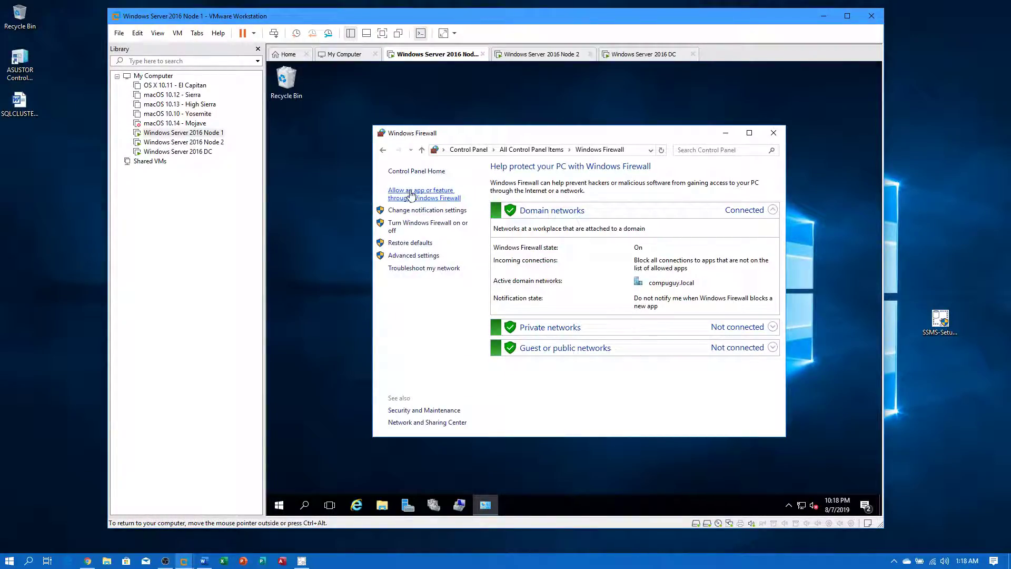
click(411, 194)
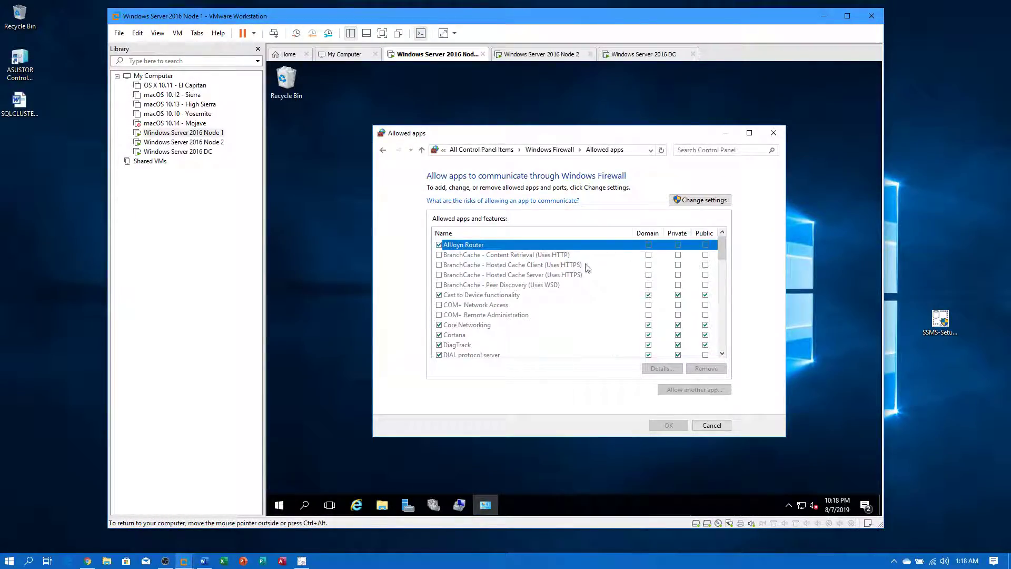
click(701, 200)
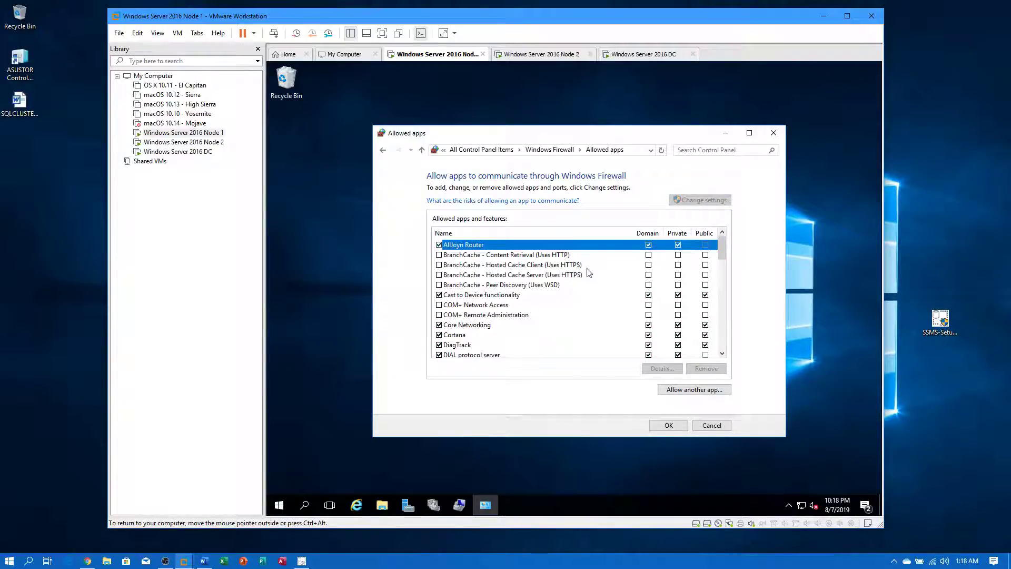
scroll(589, 272, down, 2)
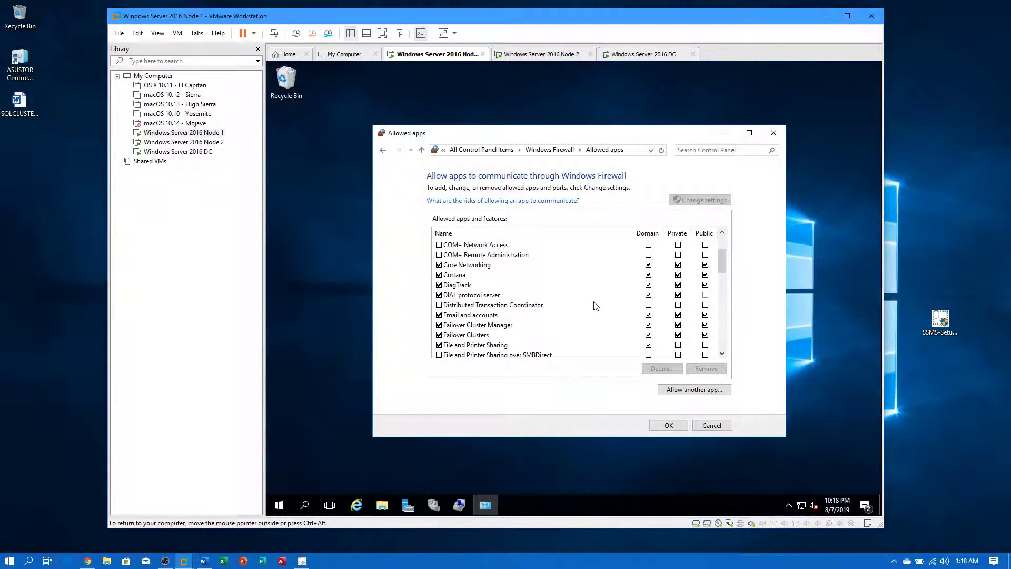
scroll(600, 306, down, 1)
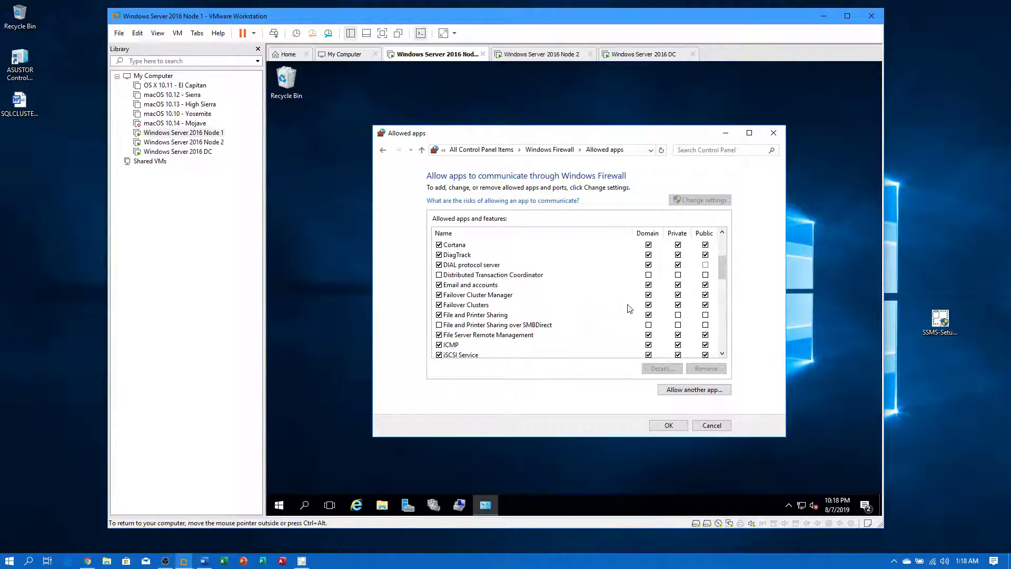
scroll(477, 316, down, 3)
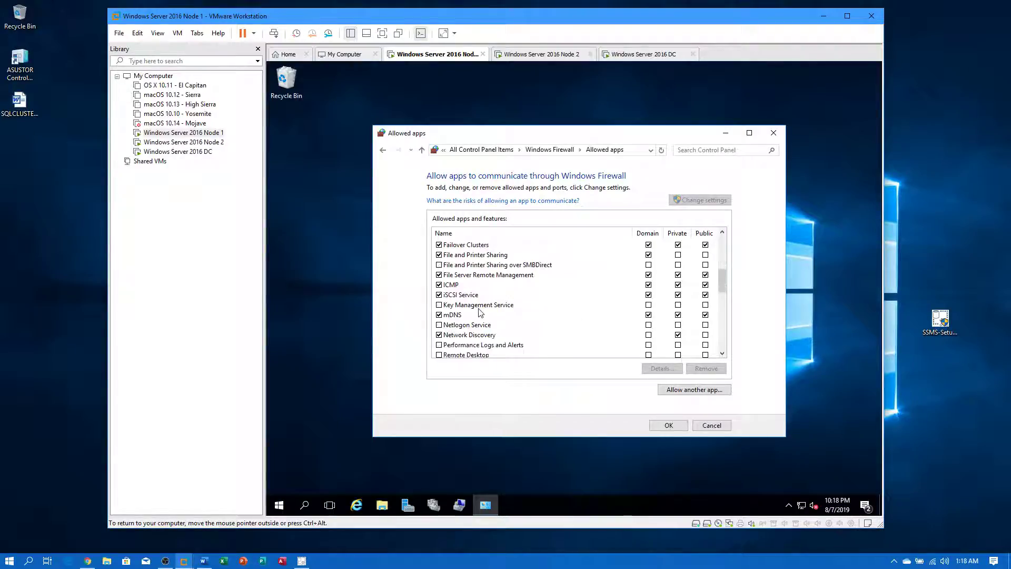
scroll(481, 305, down, 4)
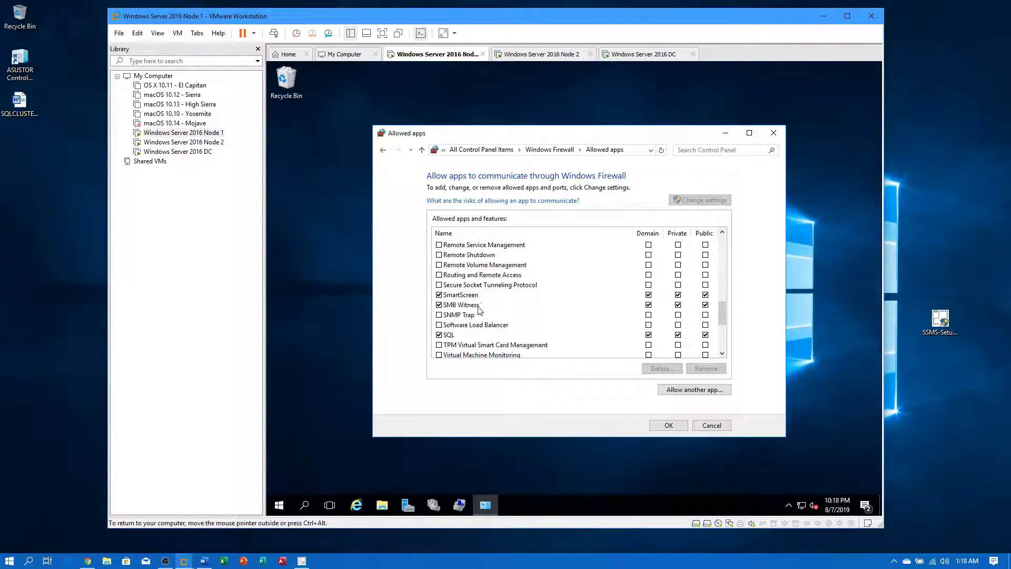
click(677, 429)
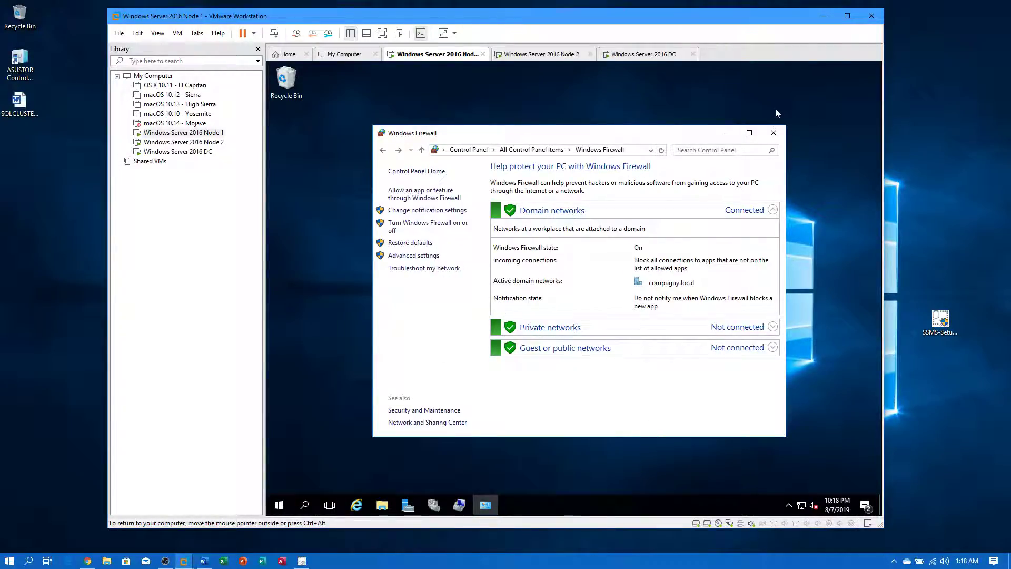
- Close Windows Firewall and launch SQL Server 2016 Configuration Manager as administrator on Node 1
click(774, 132)
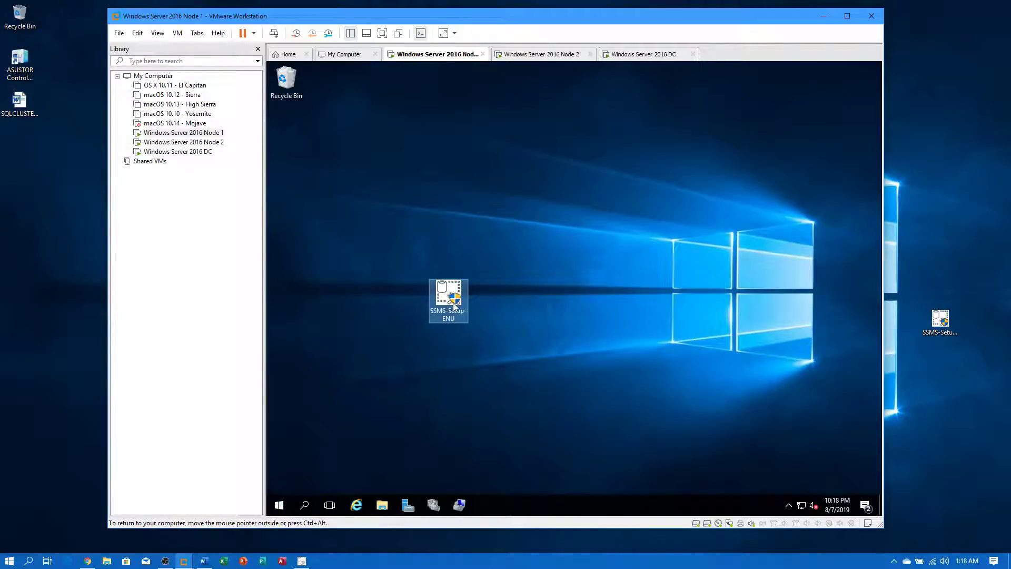
click(278, 508)
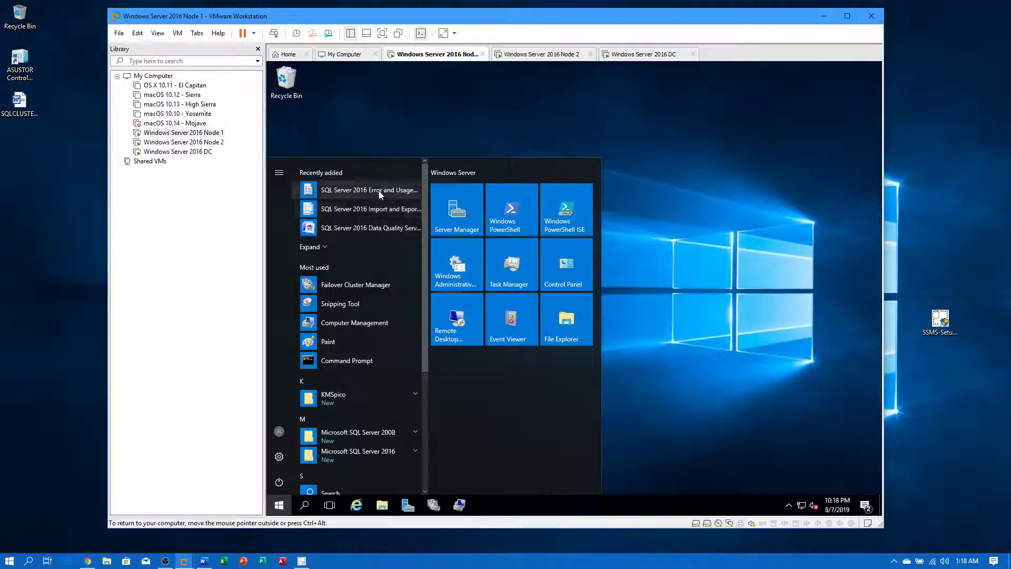
click(391, 451)
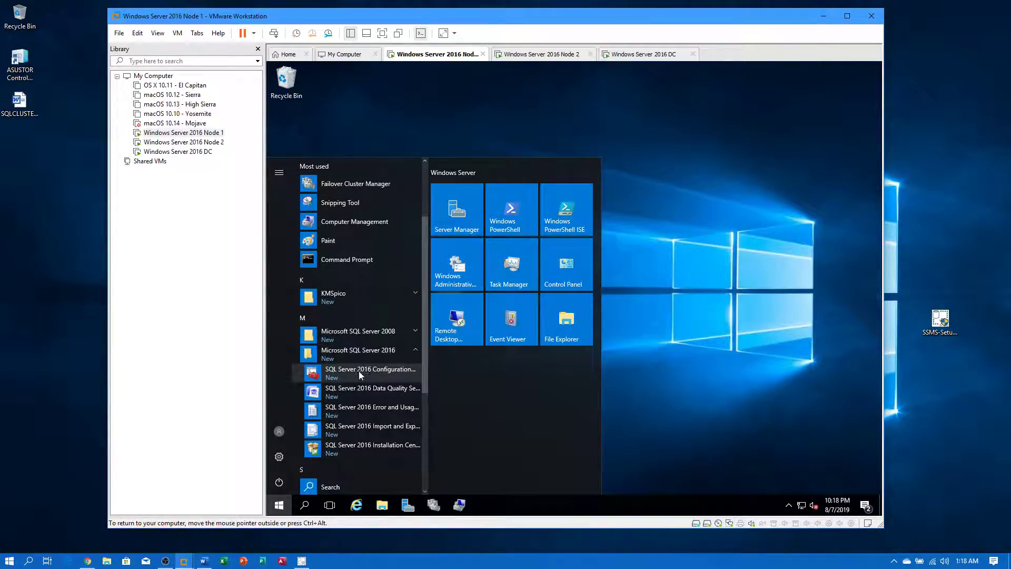
click(360, 370)
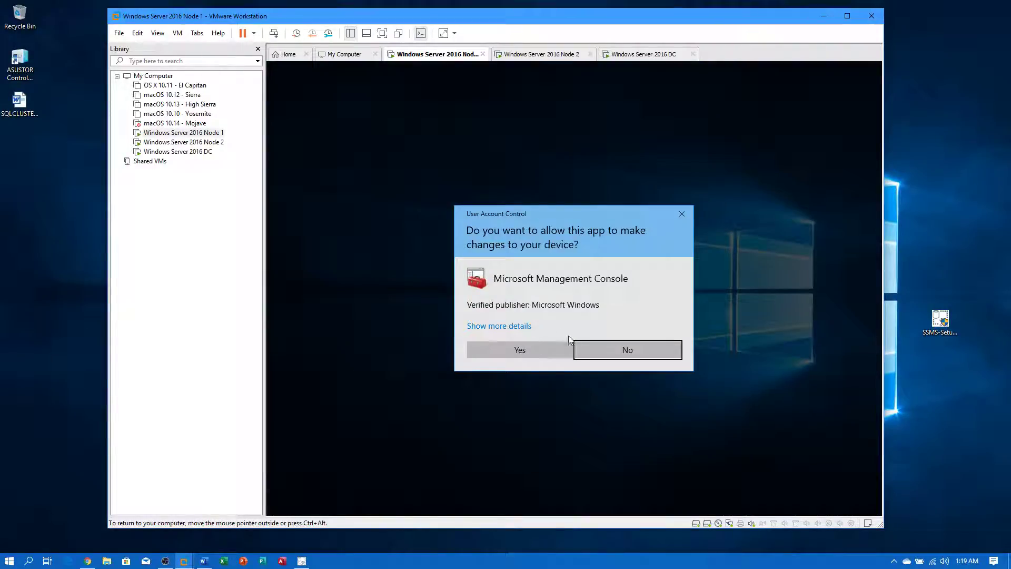
click(546, 351)
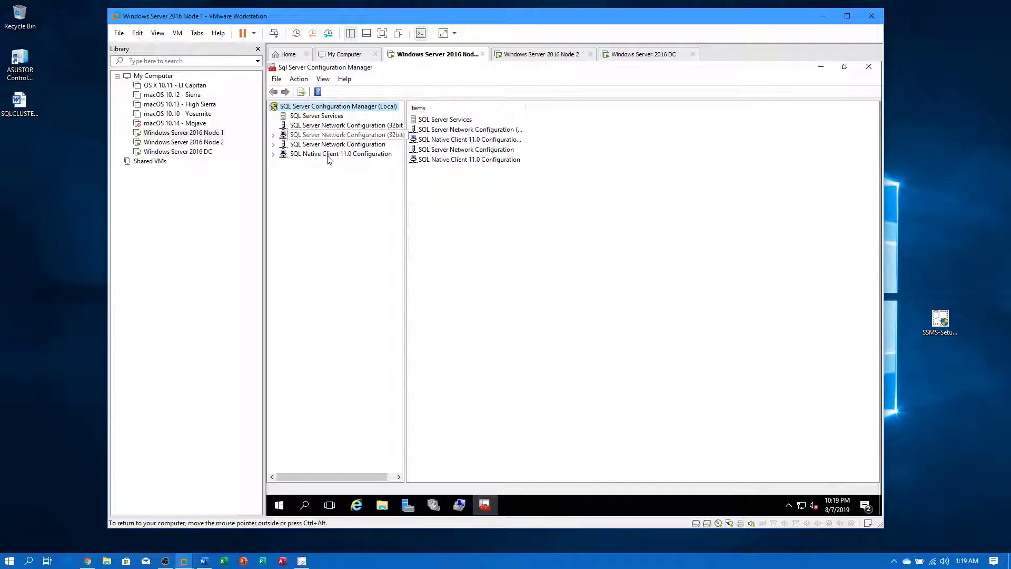
- Confirm SQL Native Client 11.0's TCP/IP client protocol uses default port 1433, closing it unchanged
double_click(333, 154)
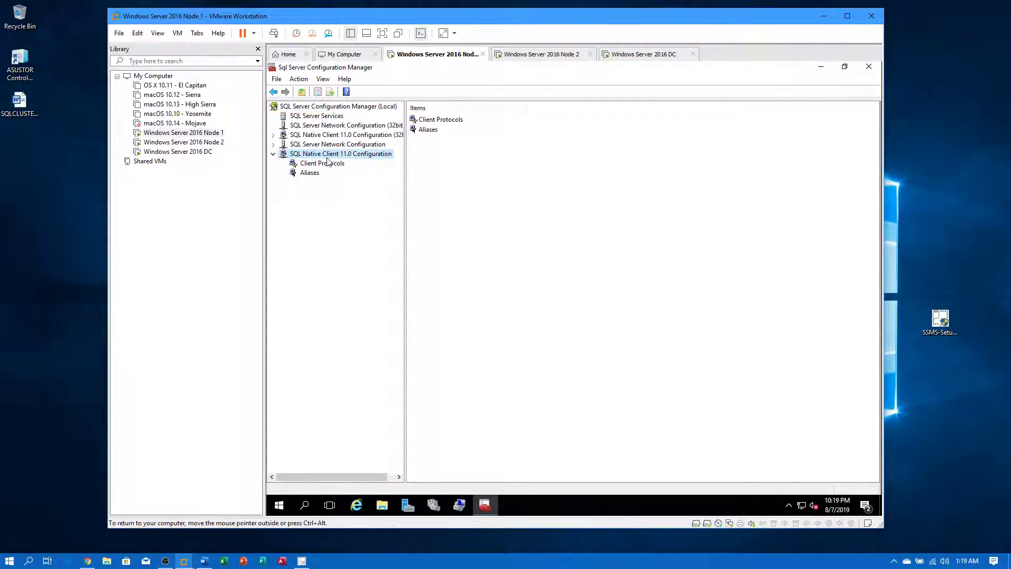
click(327, 164)
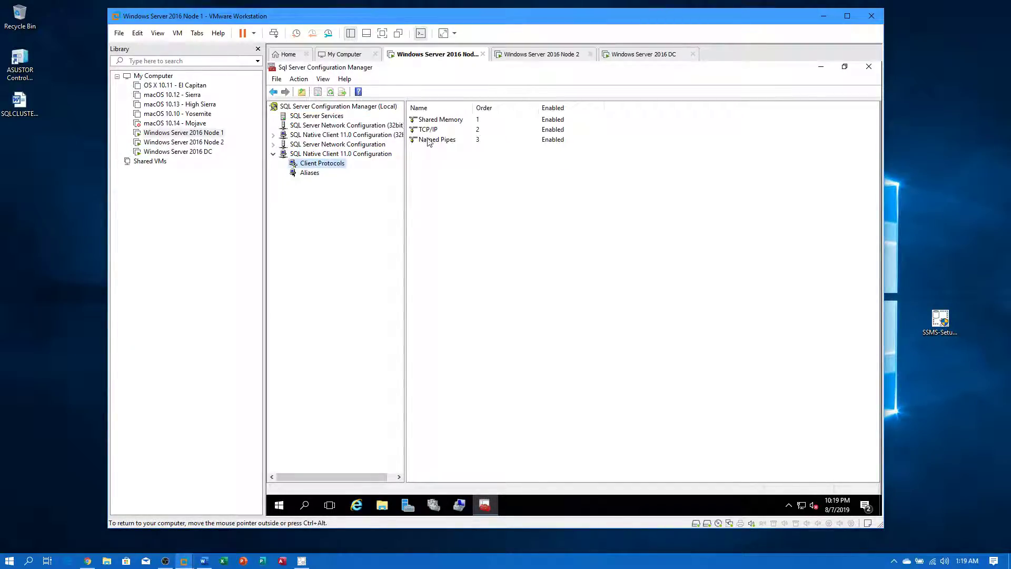
double_click(428, 132)
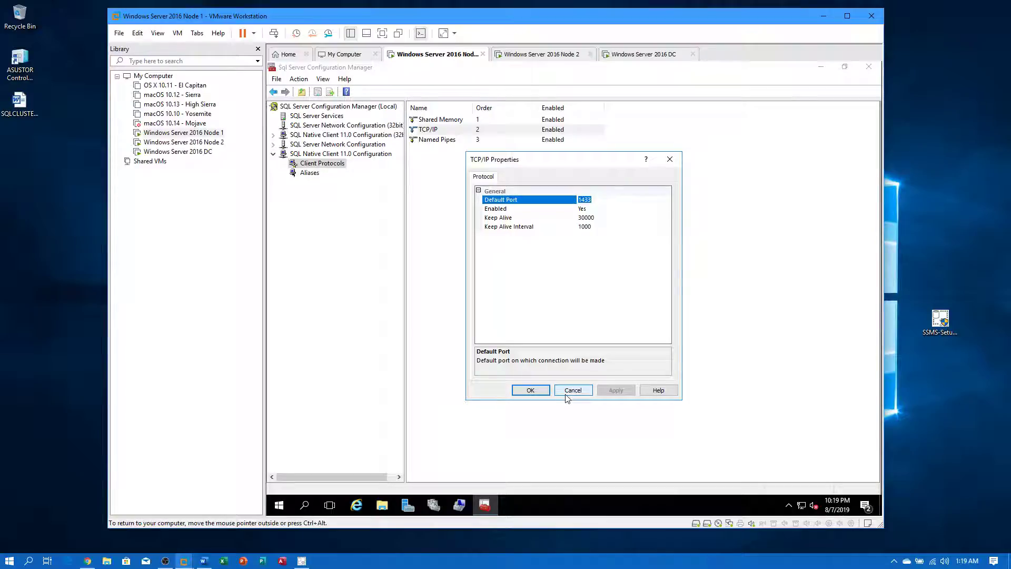
click(301, 561)
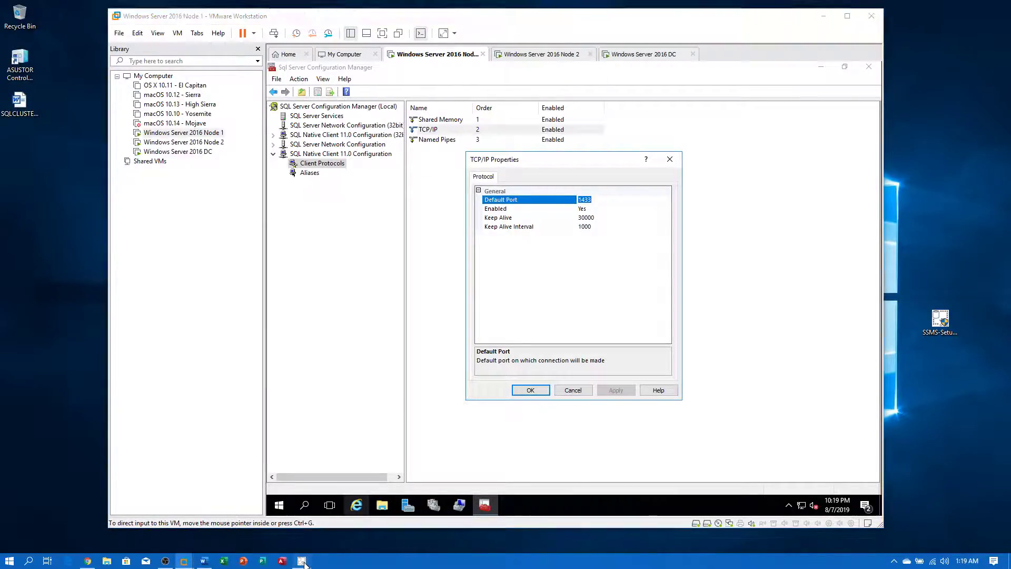
click(310, 402)
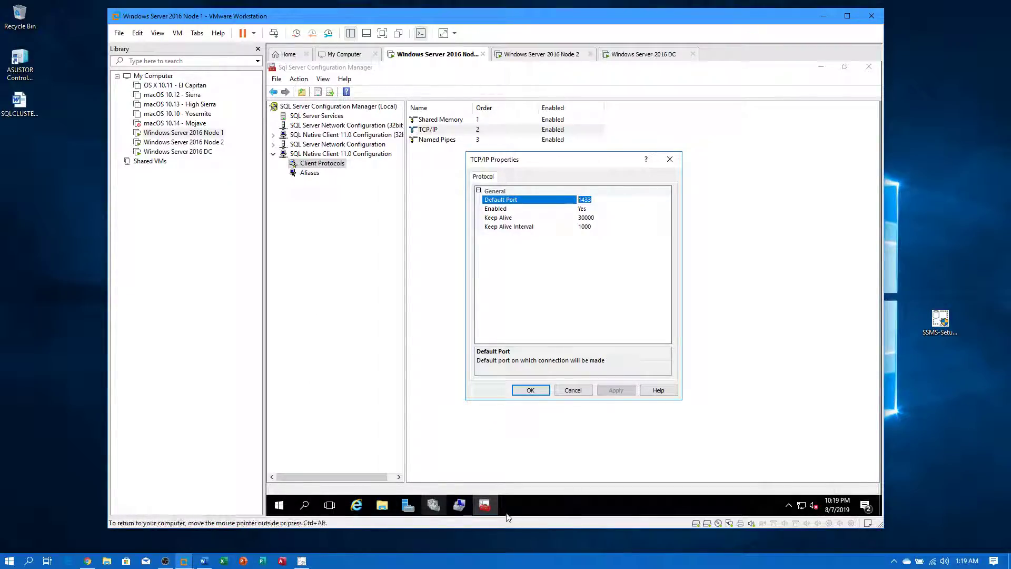
click(573, 391)
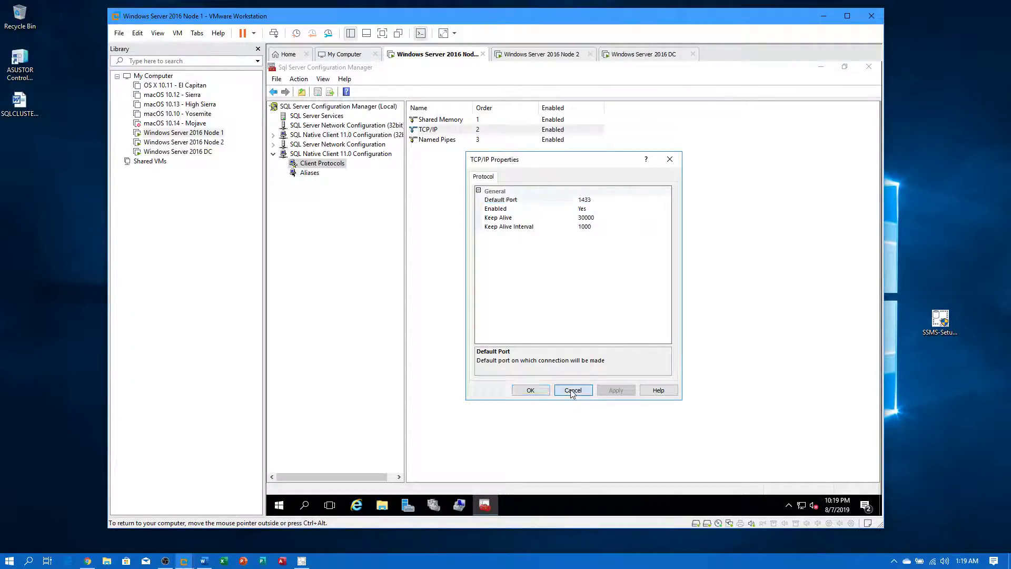
- Open the IP Addresses settings of MSSQLSERVER's TCP/IP server protocol on Node 1
click(273, 144)
click(358, 153)
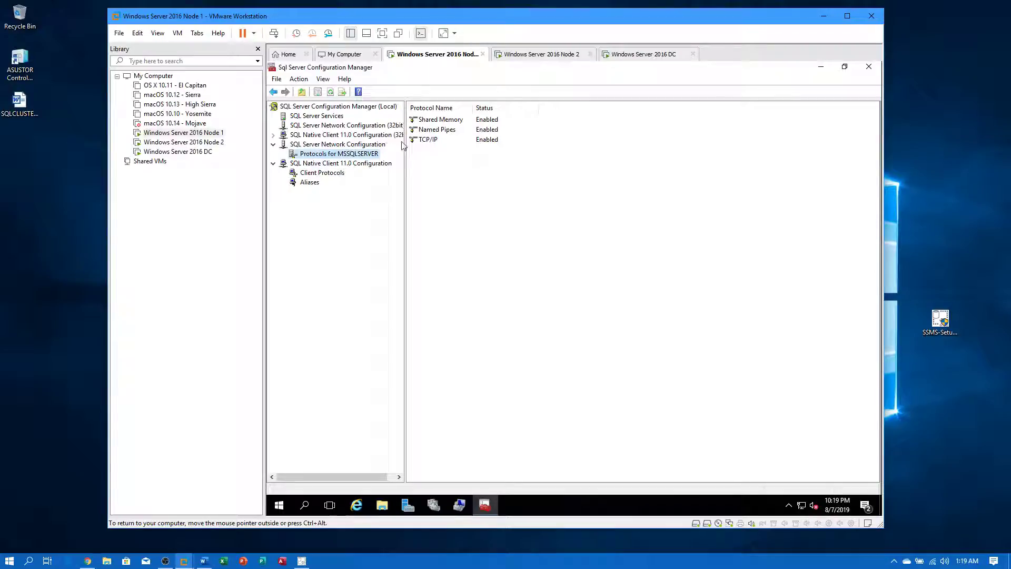
click(432, 139)
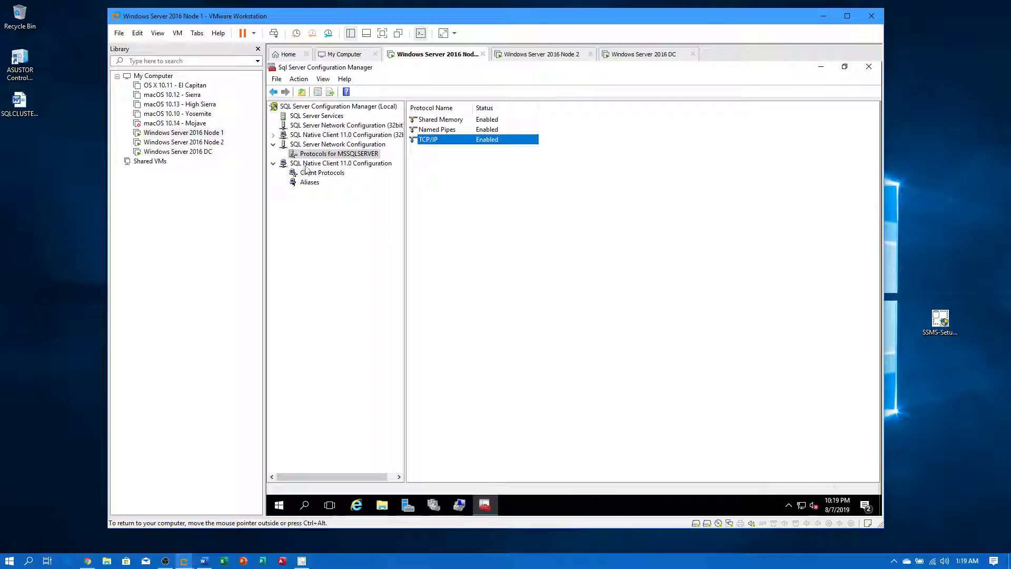
double_click(436, 140)
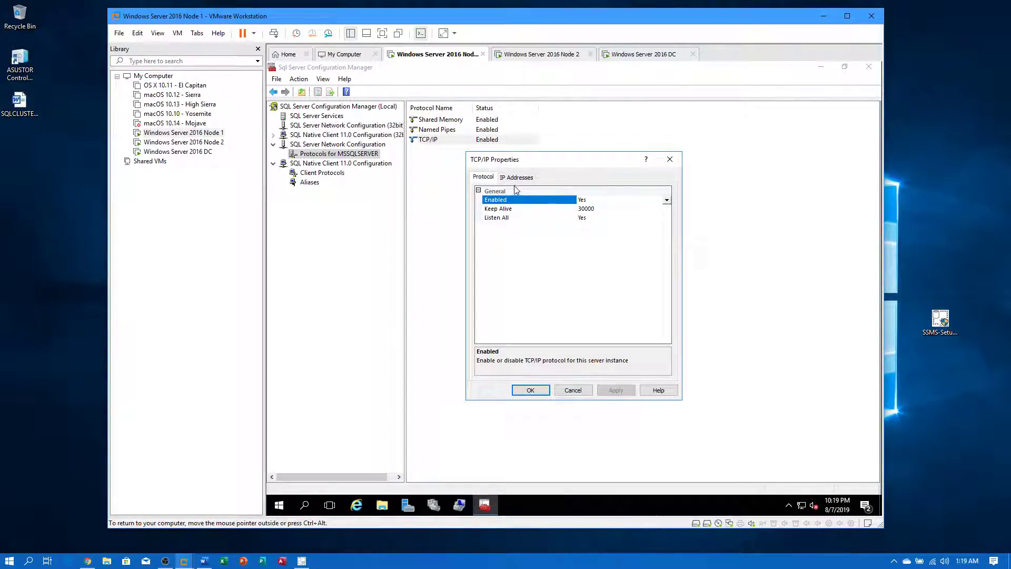
click(523, 180)
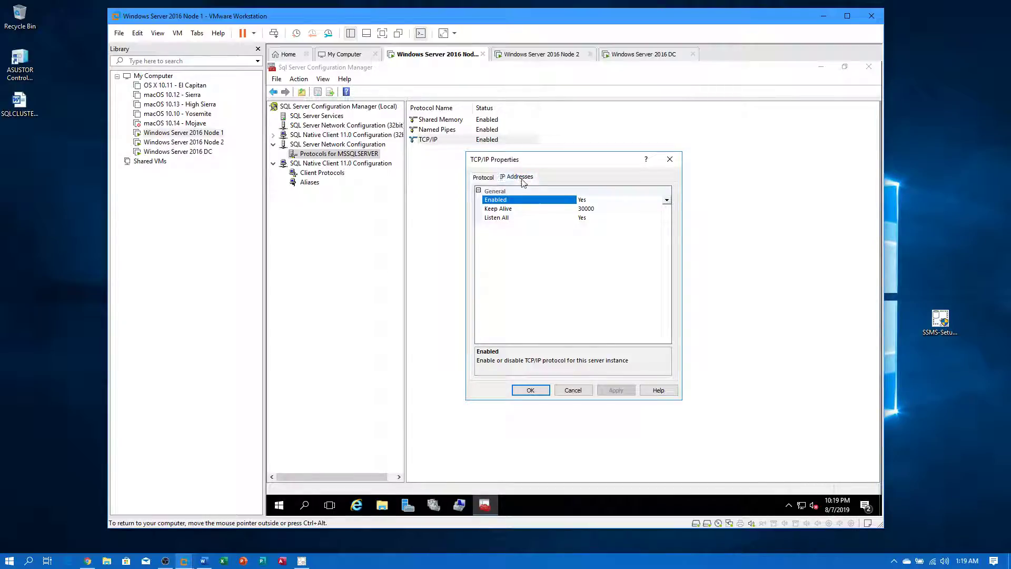
- Confirm IP1, IP2 and IPAll all use TCP port 1433, then close without changes
click(599, 237)
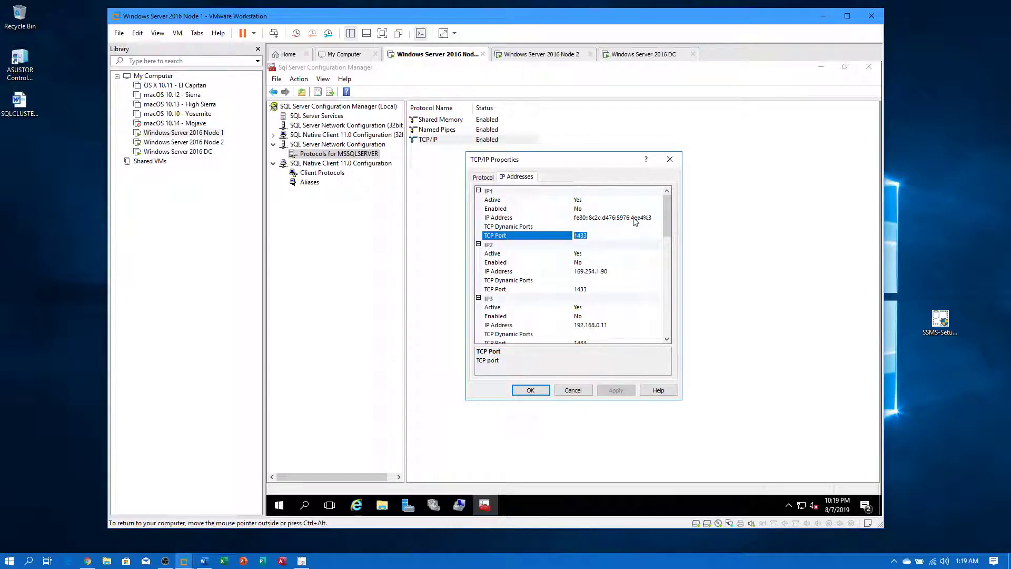
drag(609, 270, 567, 273)
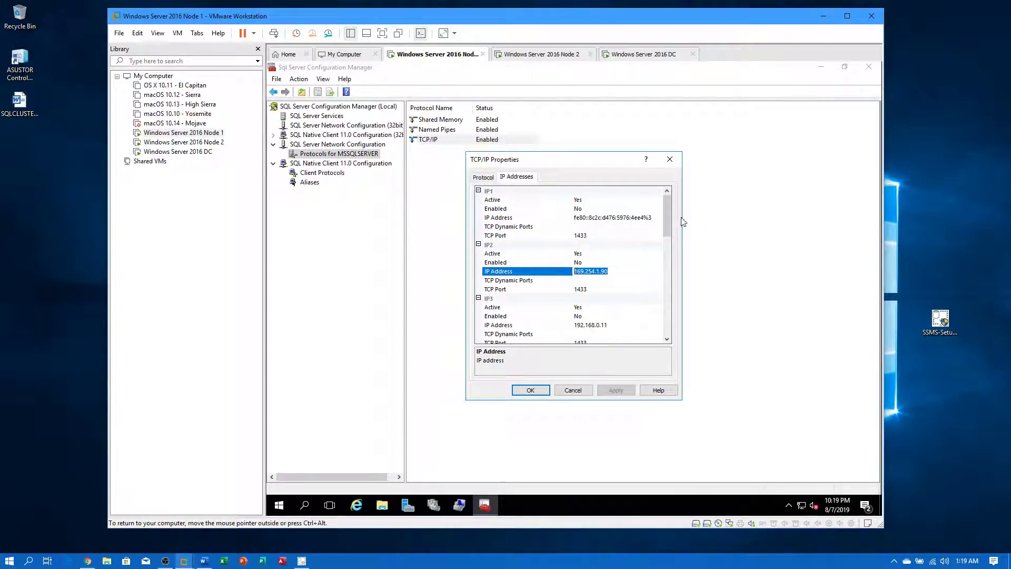
scroll(665, 215, down, 4)
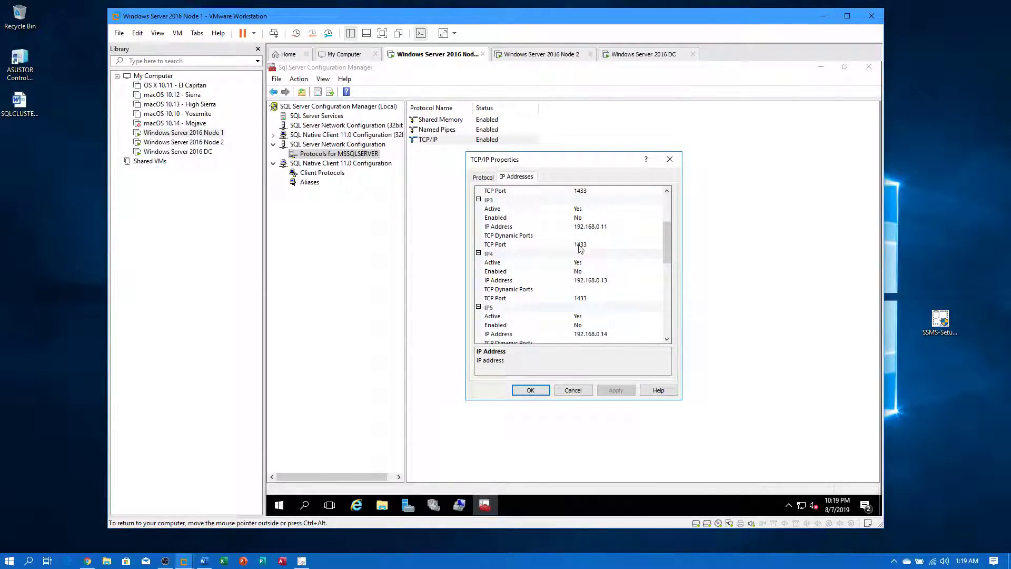
scroll(665, 247, down, 3)
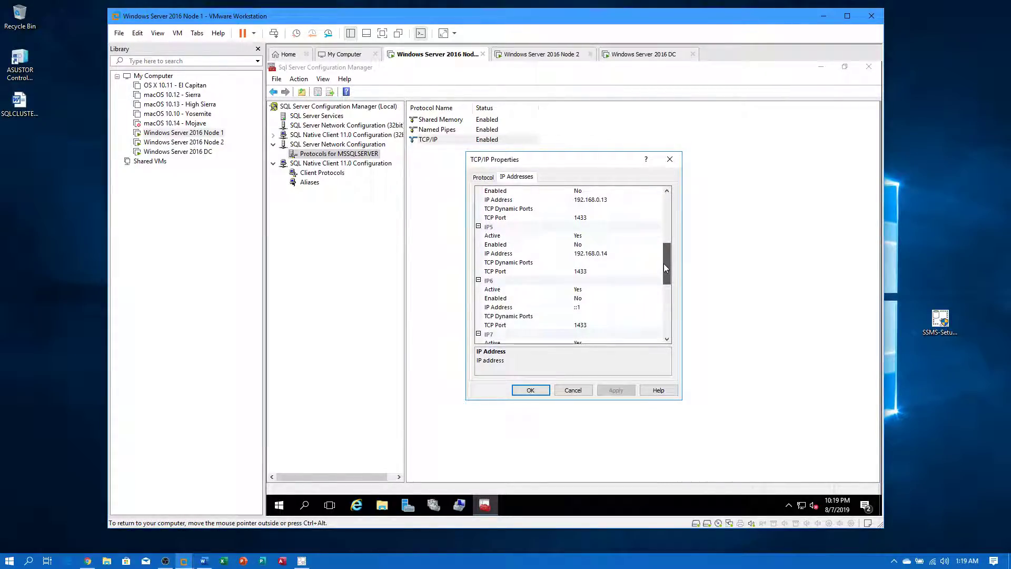
scroll(660, 312, down, 7)
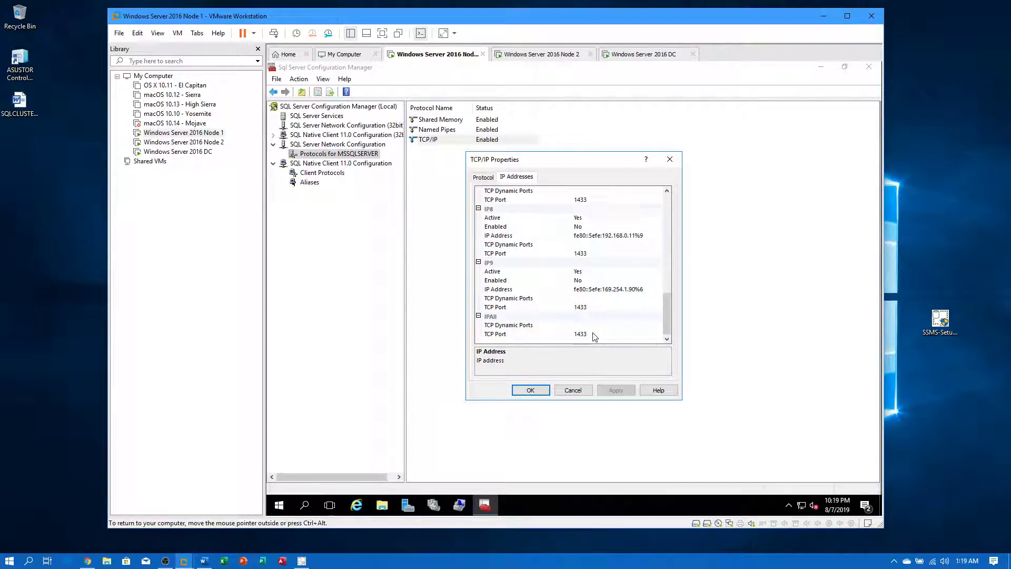
click(585, 327)
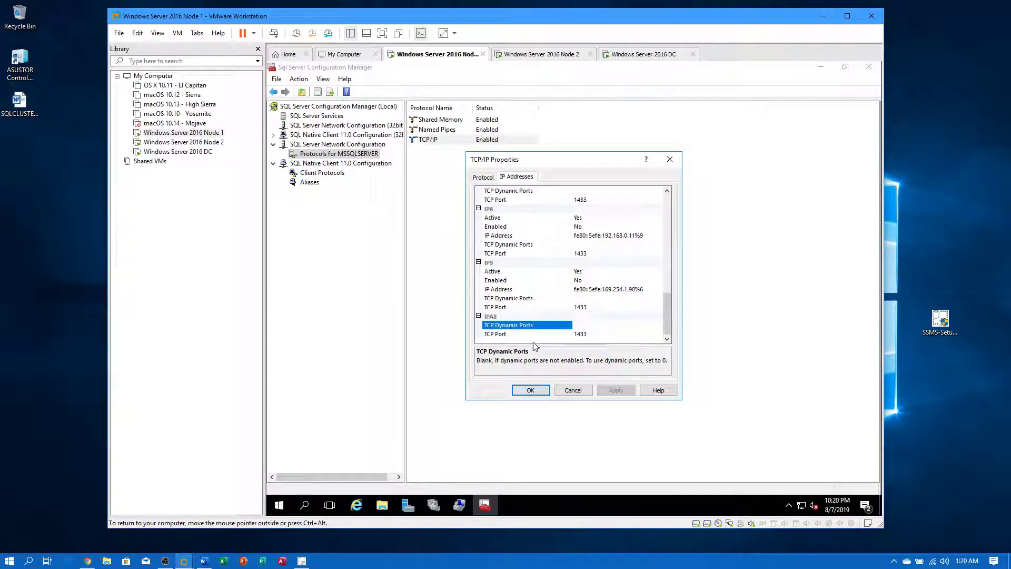
click(598, 335)
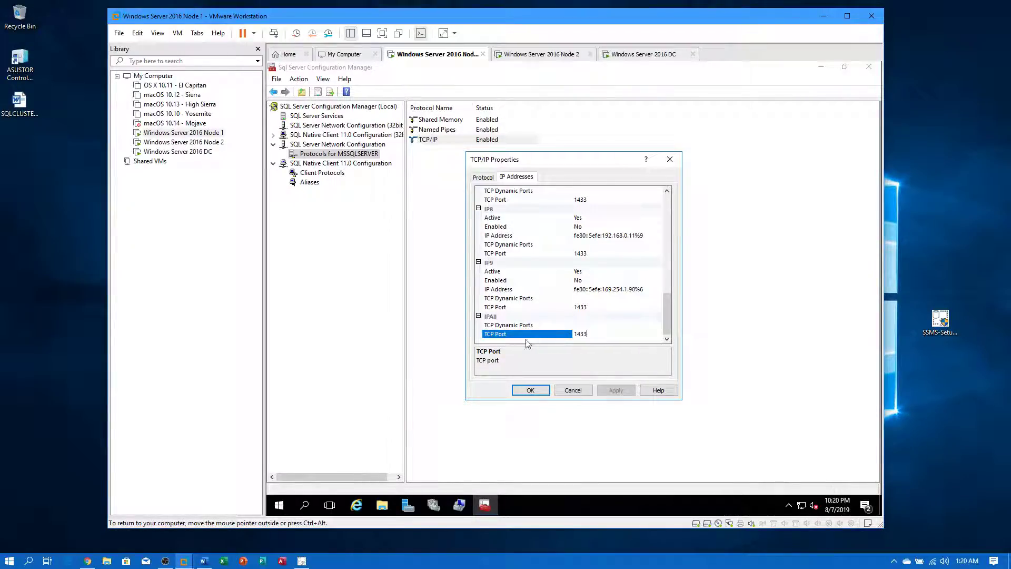
click(572, 391)
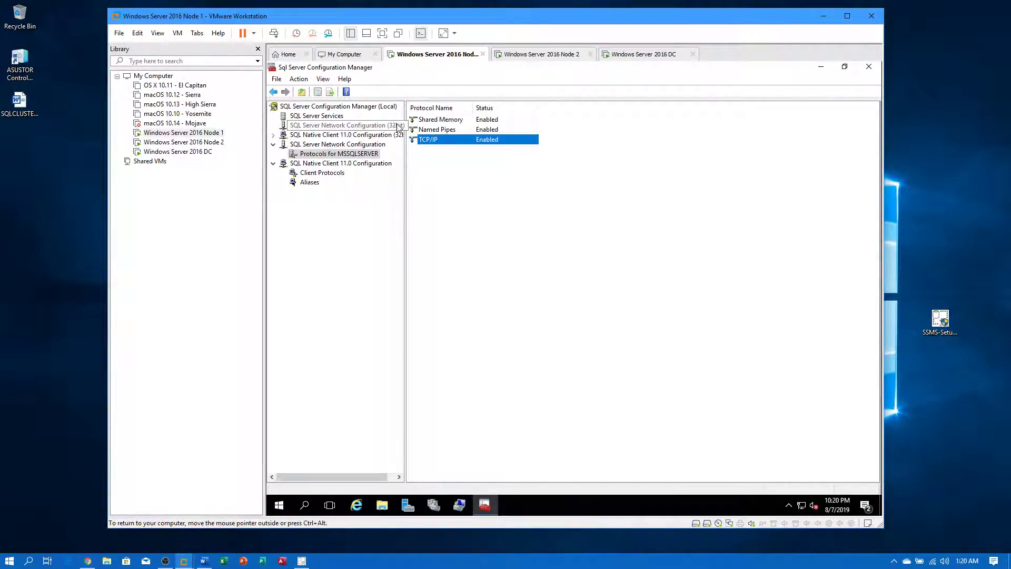
- On Node 2, launch SQL Server 2016 Configuration Manager as administrator
click(180, 143)
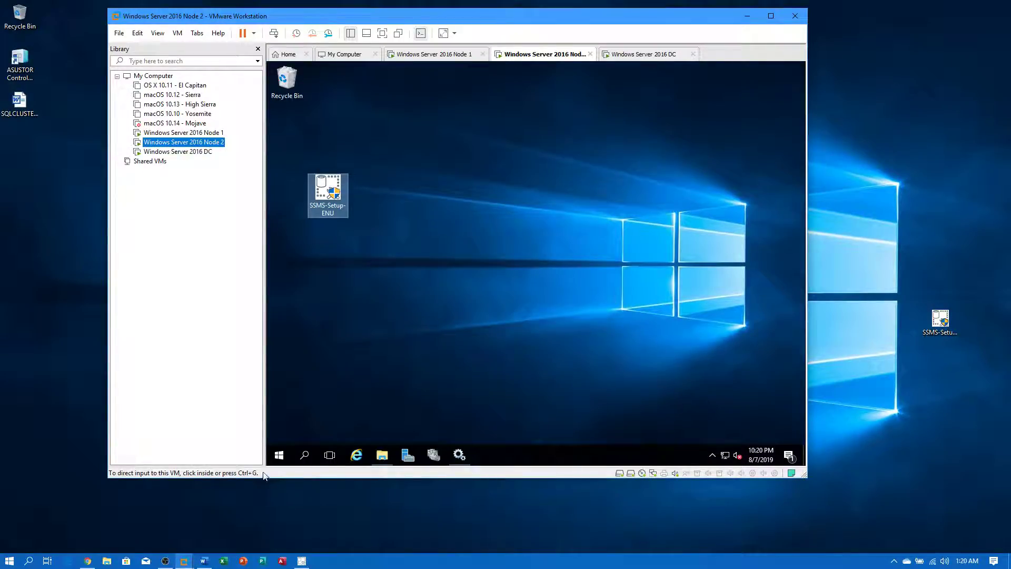
click(281, 456)
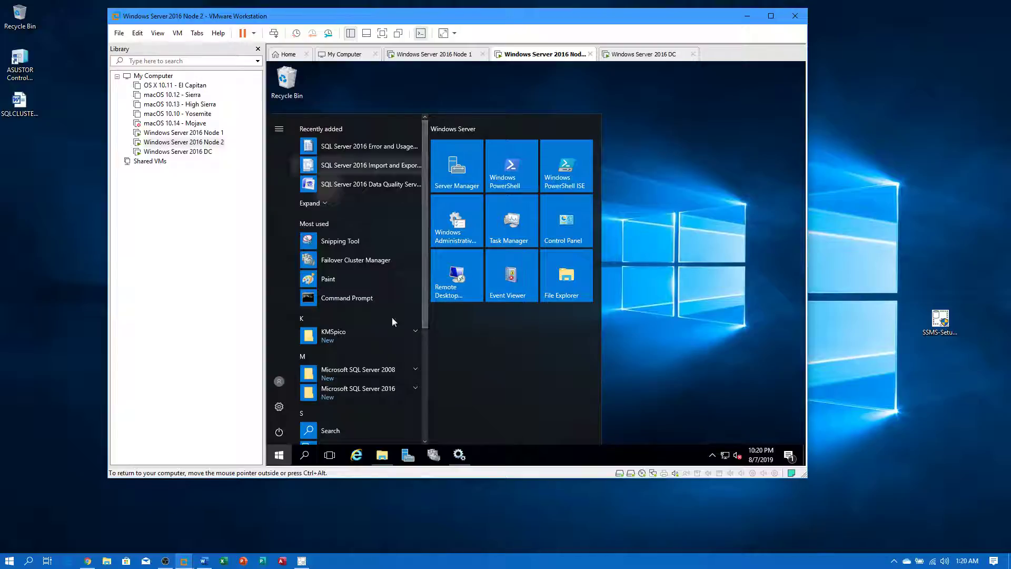
scroll(396, 359, down, 3)
click(403, 288)
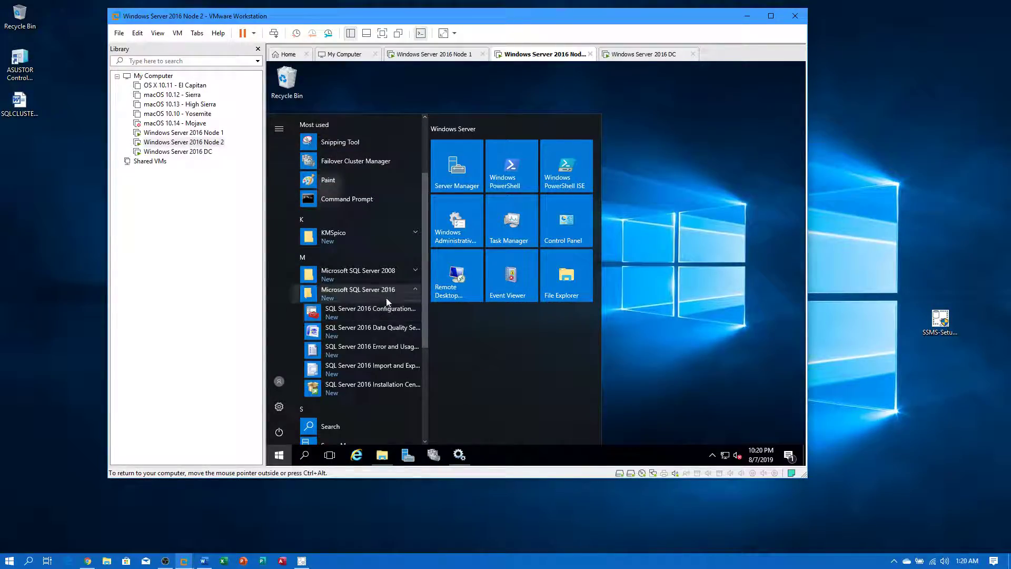
click(380, 310)
click(497, 326)
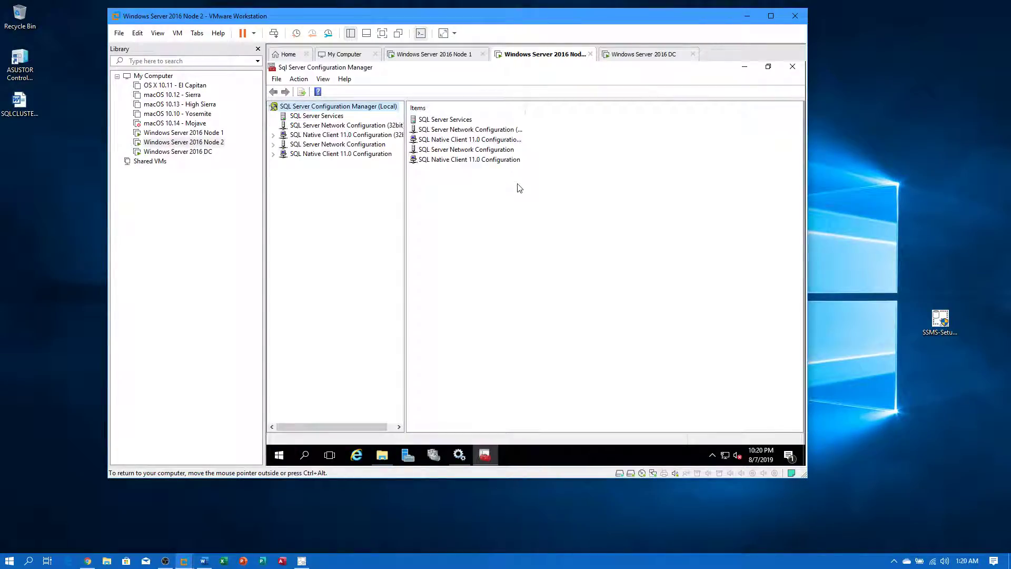
- Review the IP Addresses port settings of MSSQLSERVER's TCP/IP protocol
double_click(310, 153)
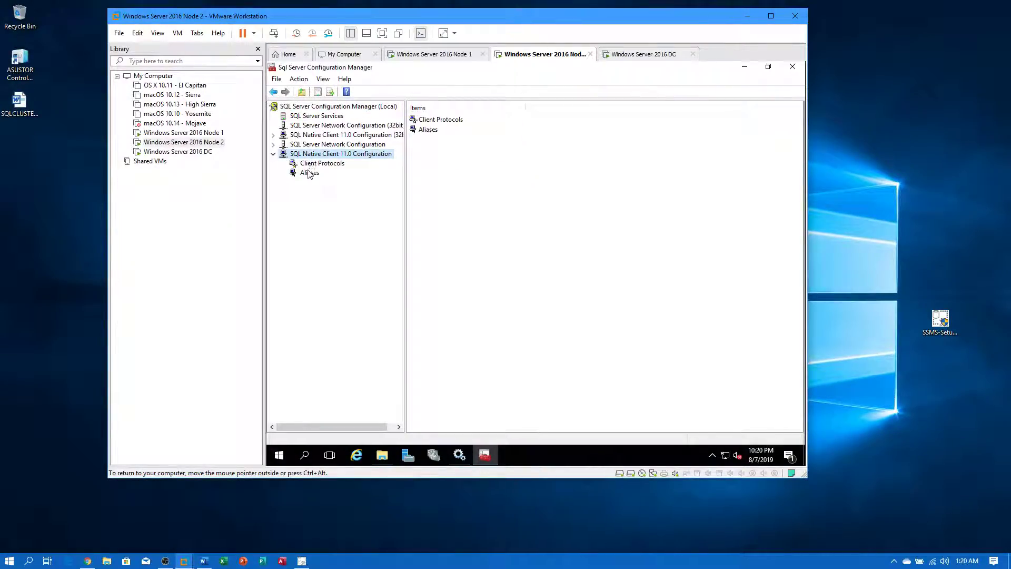
double_click(312, 146)
click(313, 154)
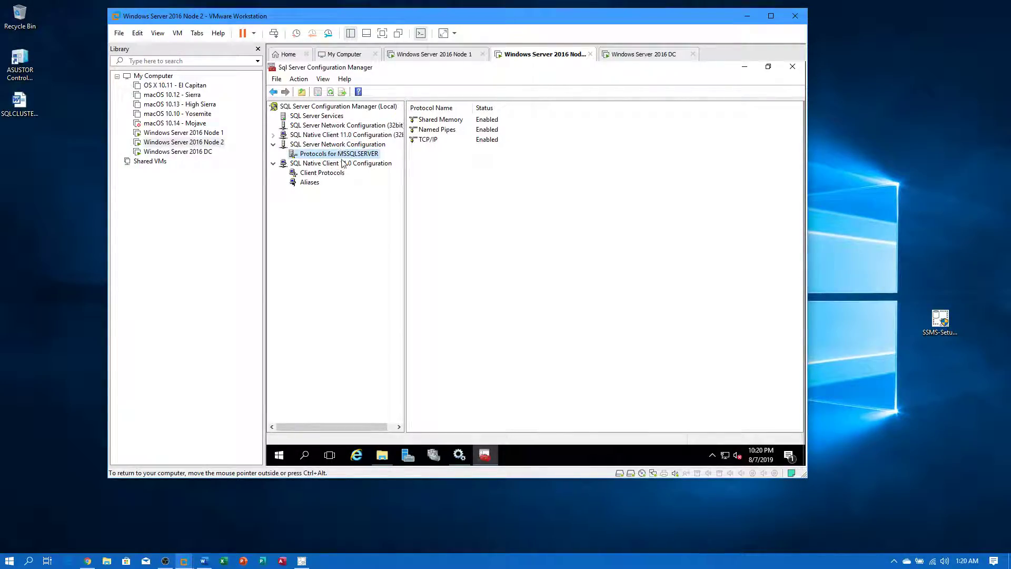
double_click(427, 140)
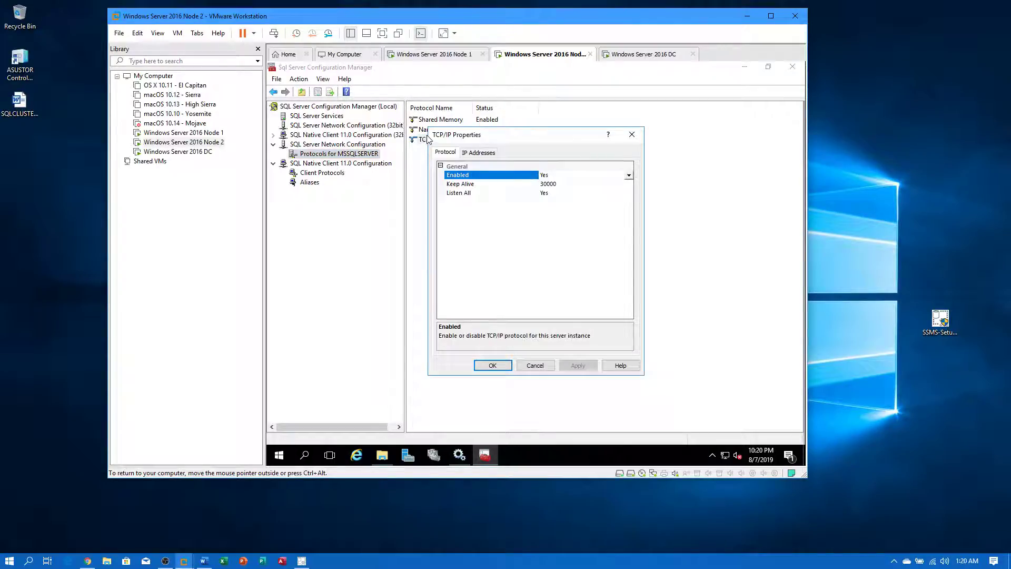
click(479, 153)
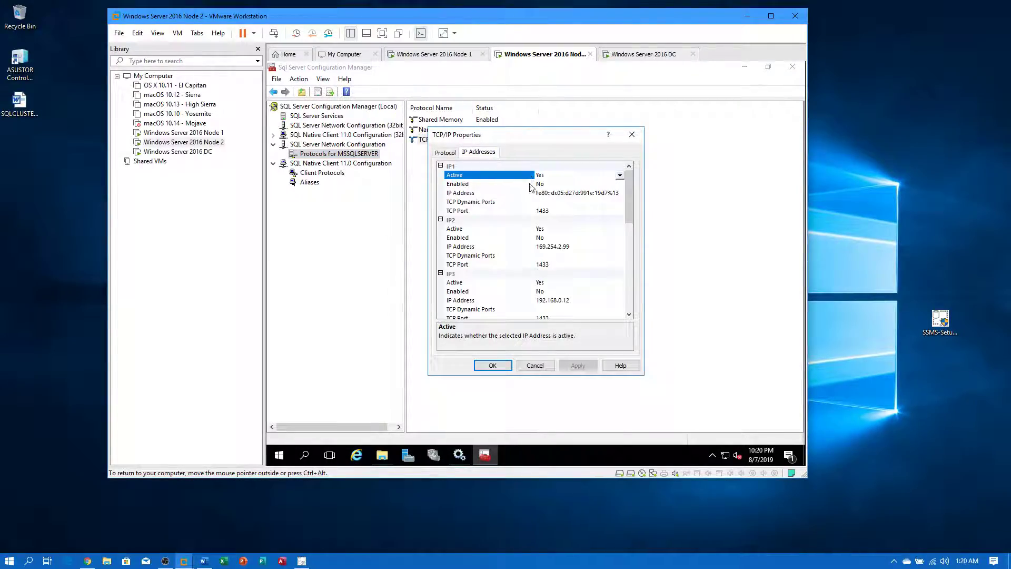
scroll(536, 249, down, 4)
scroll(540, 274, down, 5)
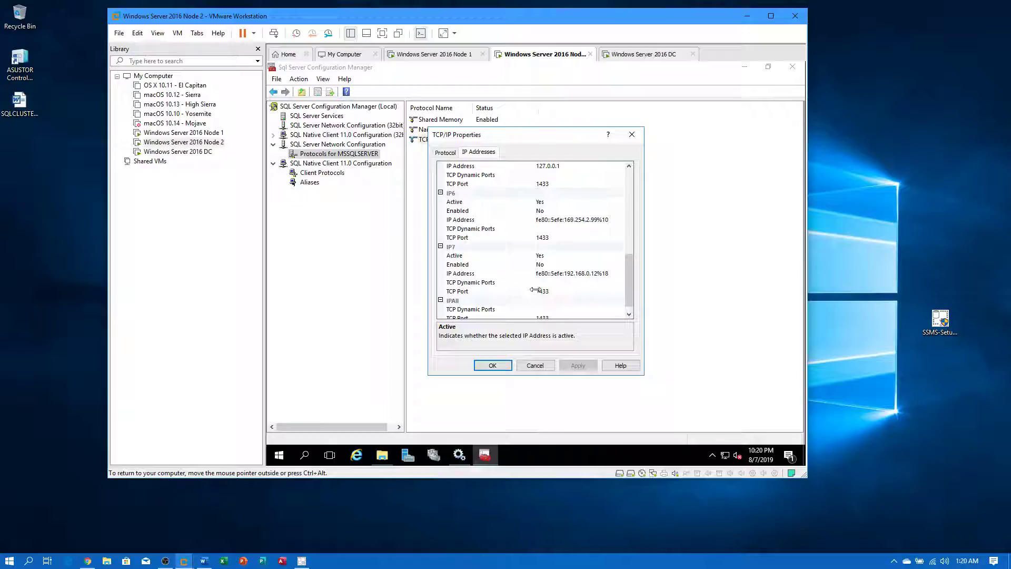
- Set the SQL Server (MSSQLSERVER) service's start mode to Automatic
click(539, 367)
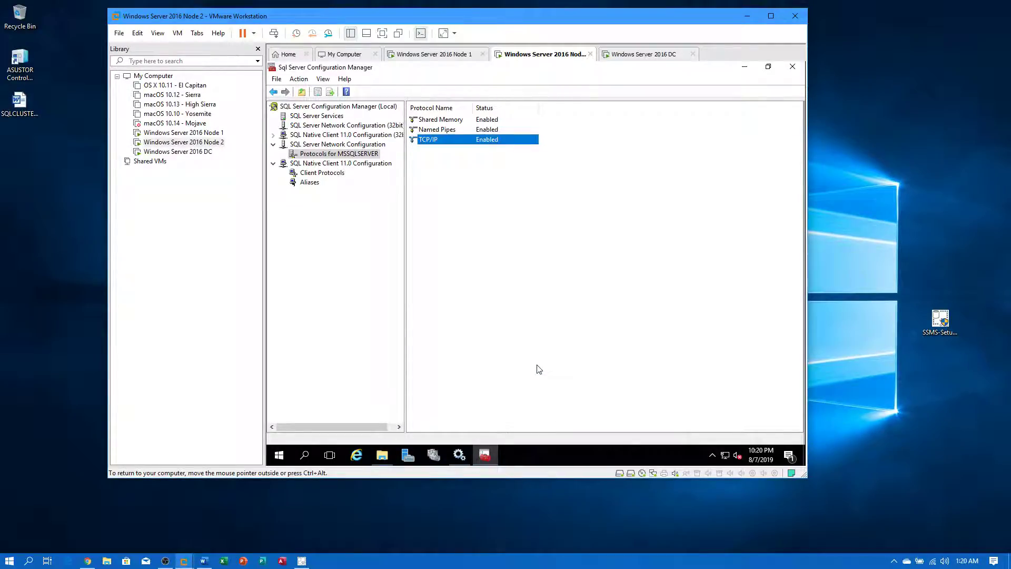
click(337, 117)
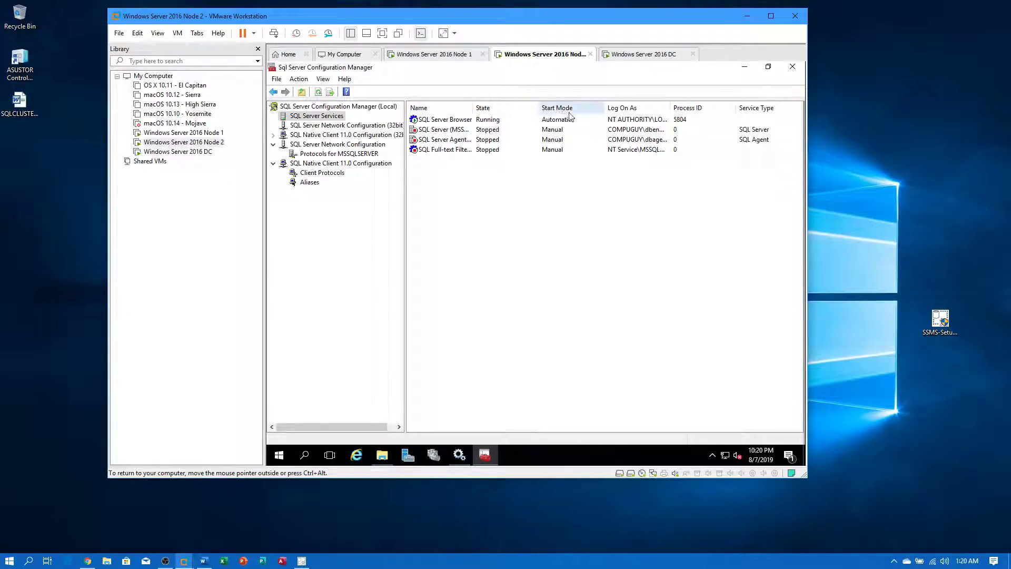
drag(670, 108, 730, 108)
click(468, 131)
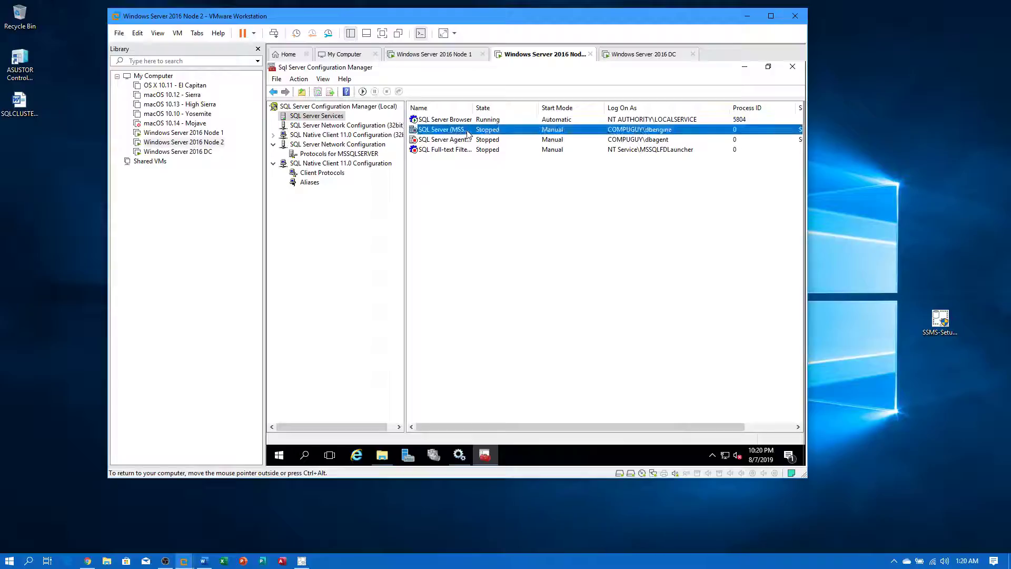
right_click(468, 133)
click(499, 205)
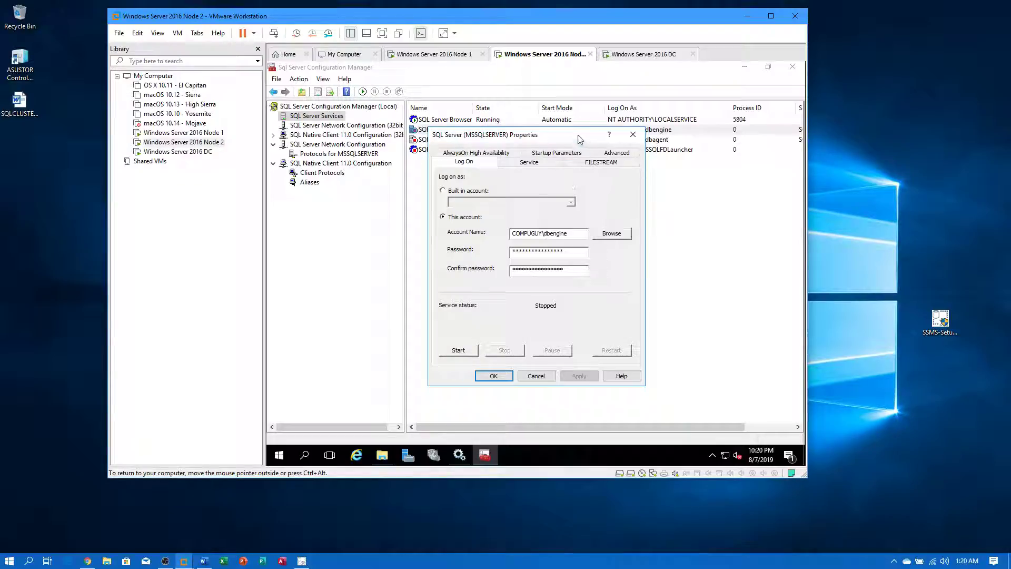
click(533, 163)
click(550, 248)
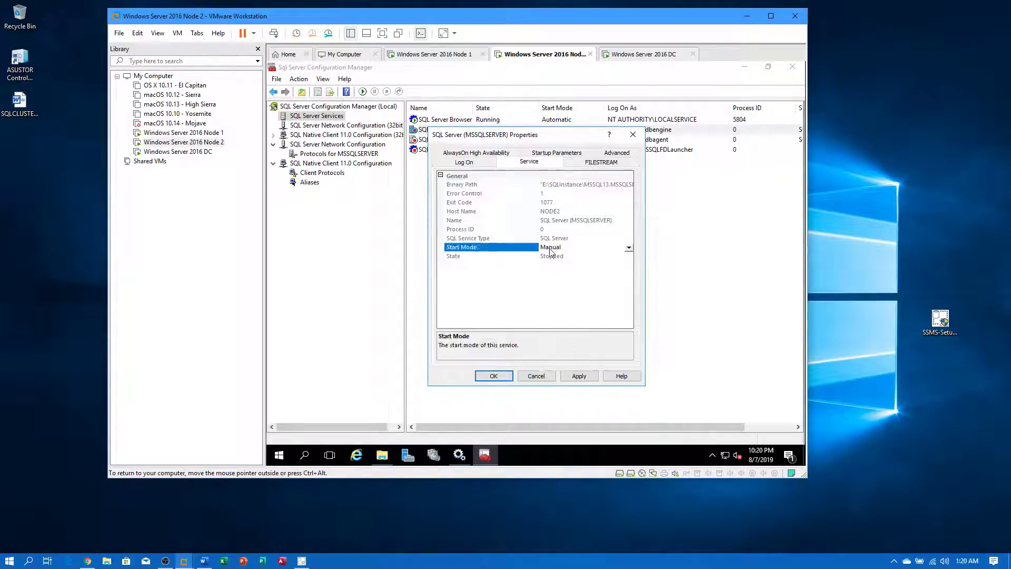
click(554, 270)
click(498, 376)
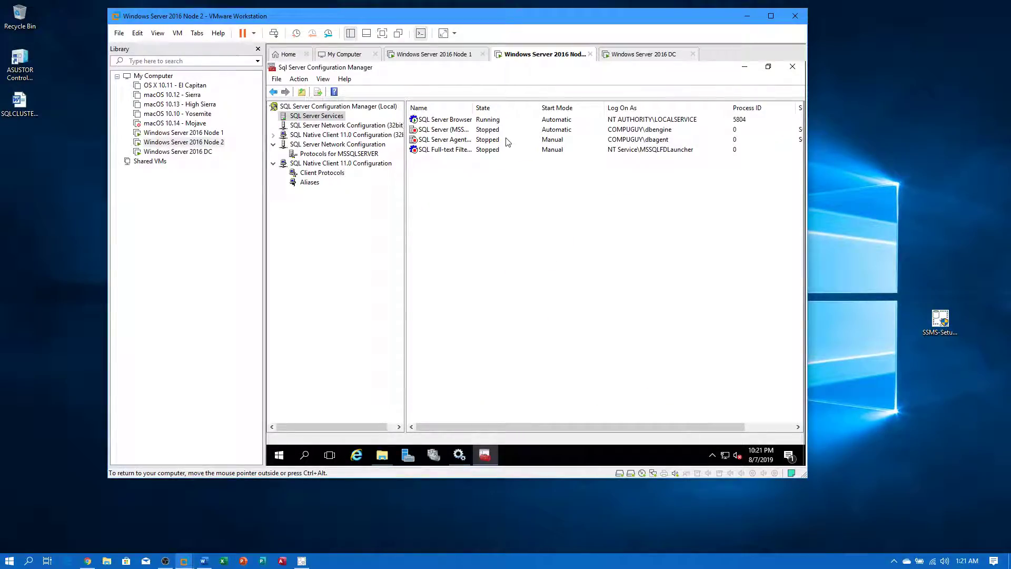
- Set the SQL Server Agent service's start mode to Automatic
click(485, 139)
right_click(484, 139)
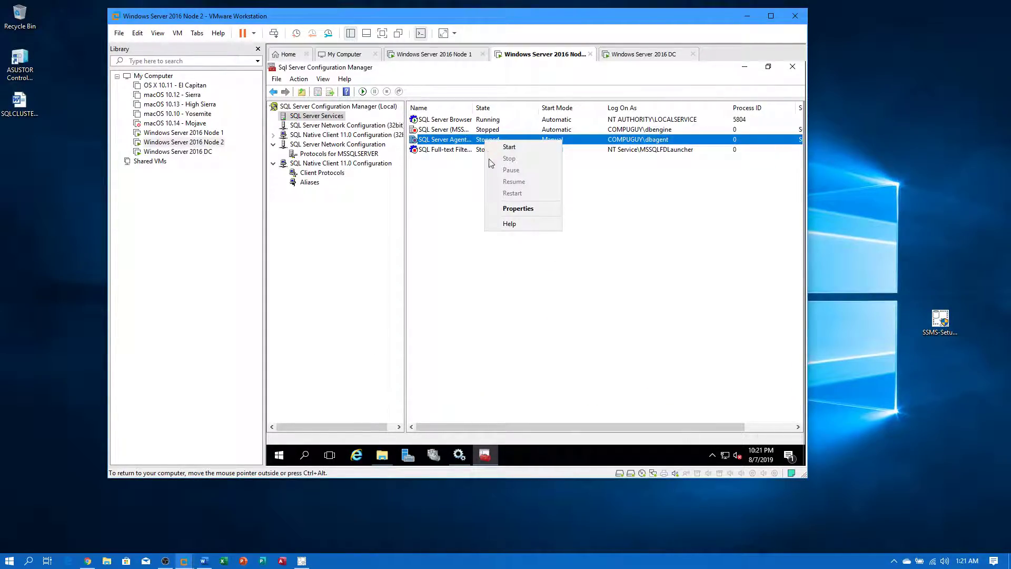
click(500, 208)
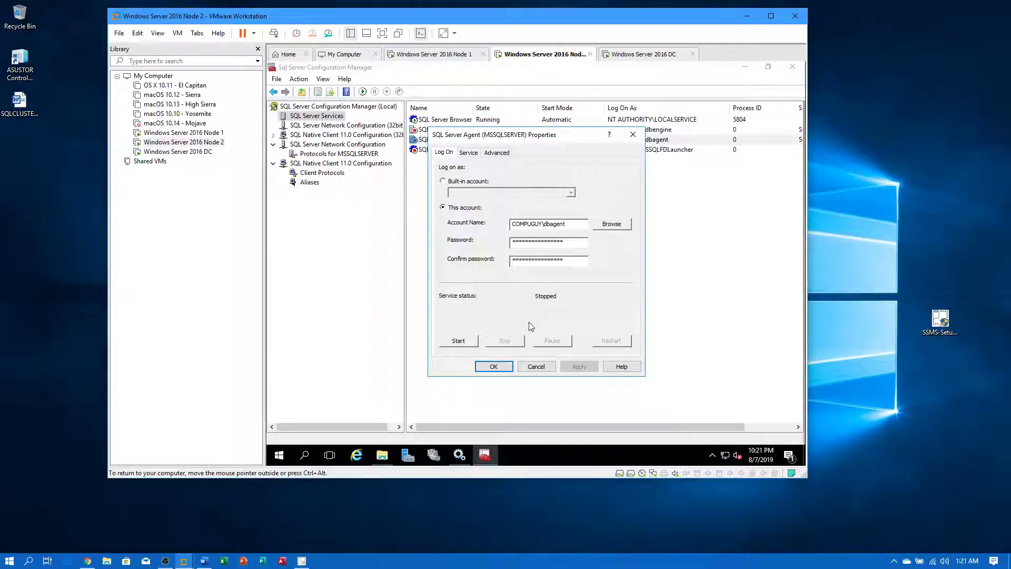
click(475, 154)
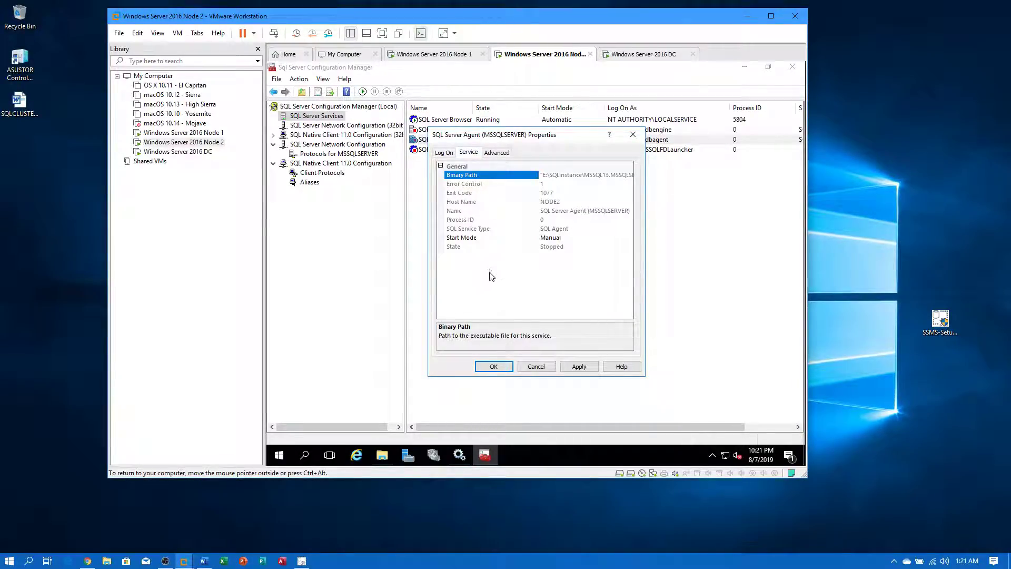
click(543, 239)
click(553, 251)
click(494, 366)
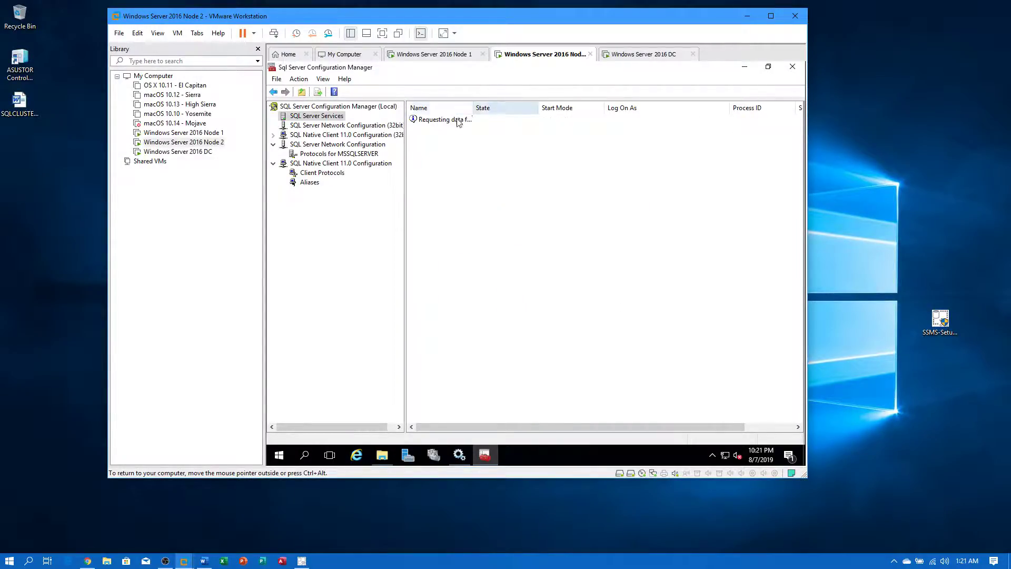
- Try starting the SQL Server (MSSQLSERVER) and SQL Server Agent services
right_click(446, 132)
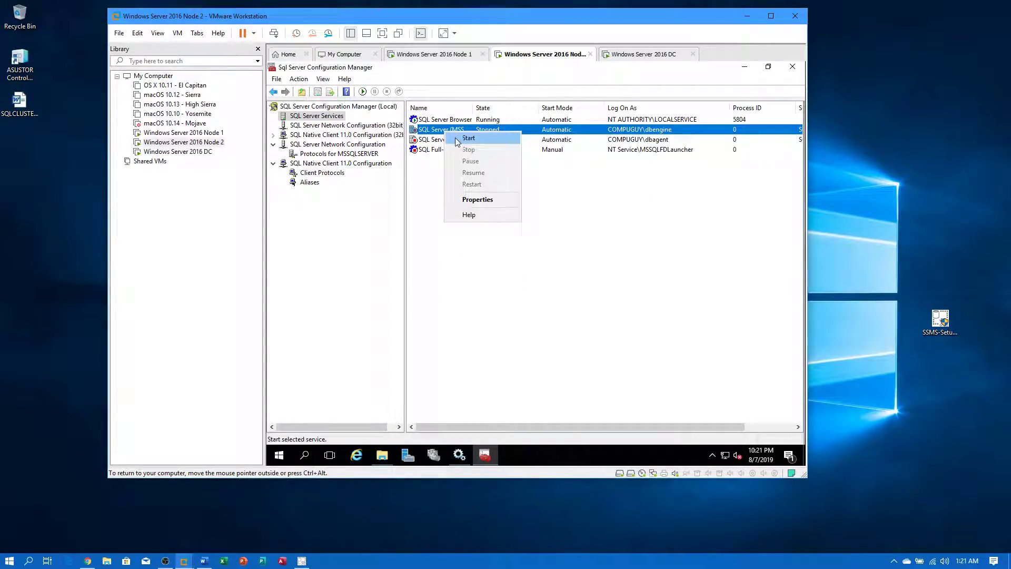
click(468, 138)
right_click(447, 141)
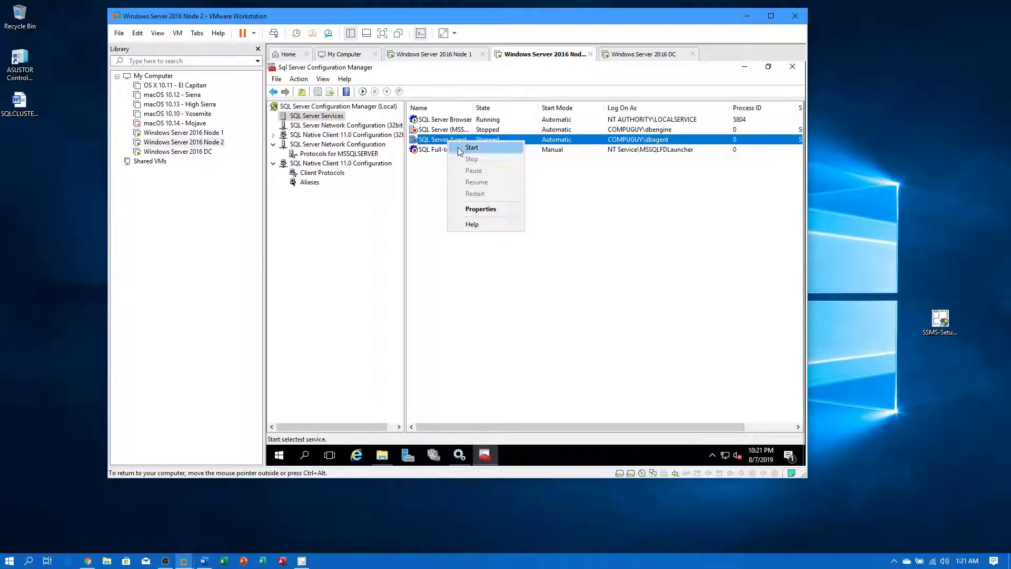
click(466, 148)
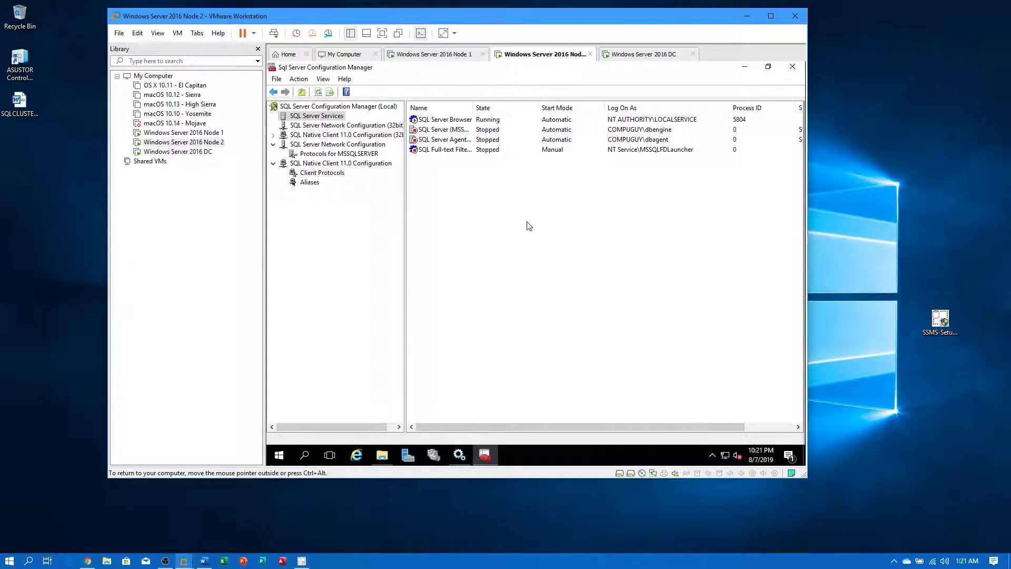
- Refresh the services list, widen the Name column, and confirm SQL Server Agent is still Stopped
right_click(529, 226)
click(567, 229)
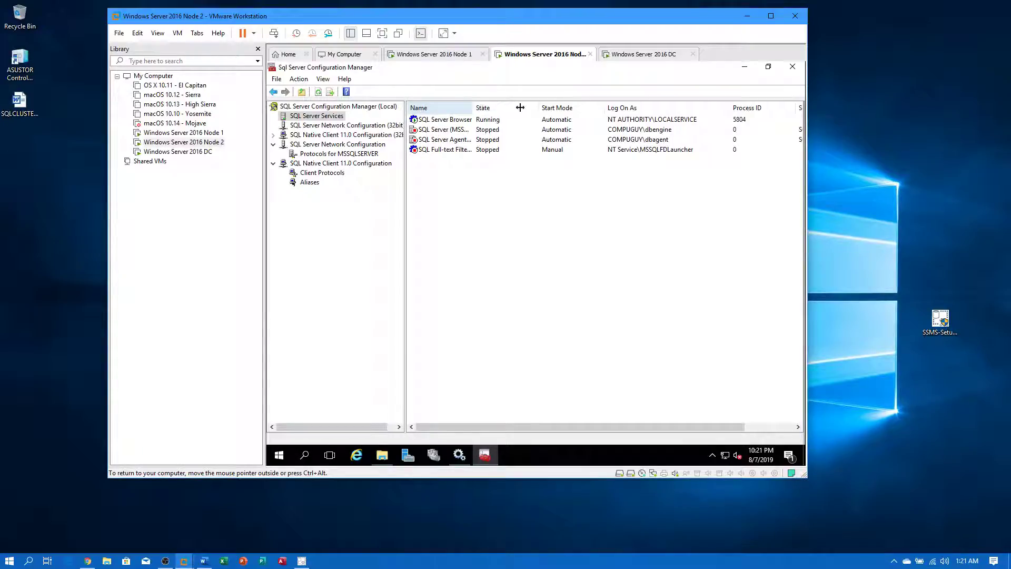
drag(517, 107, 537, 107)
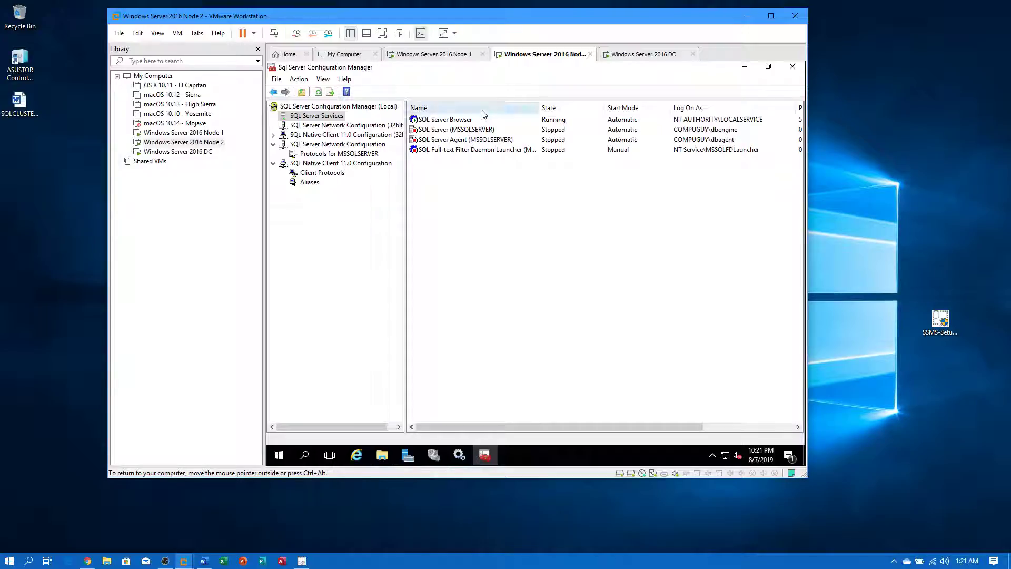
click(639, 130)
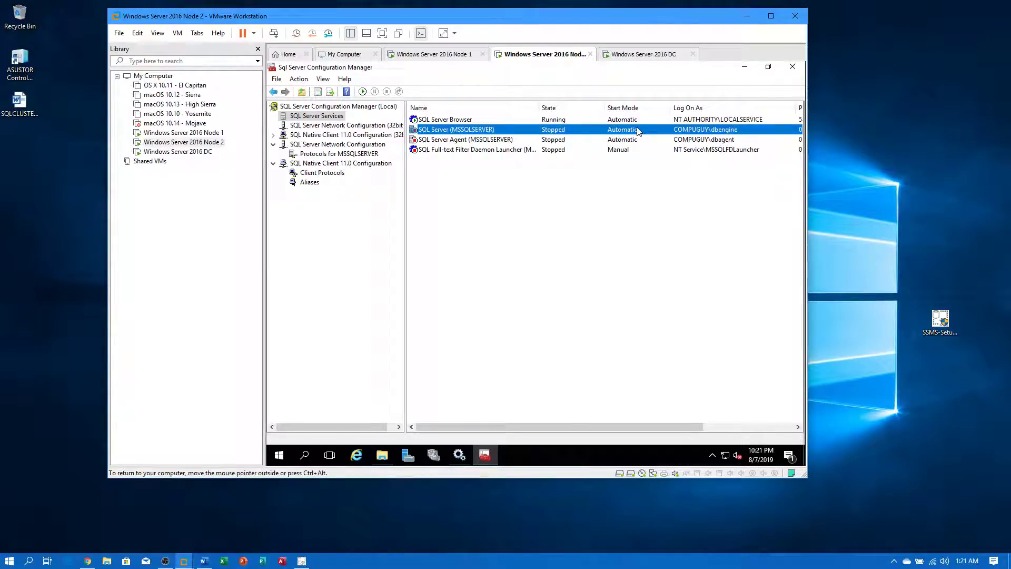
double_click(485, 141)
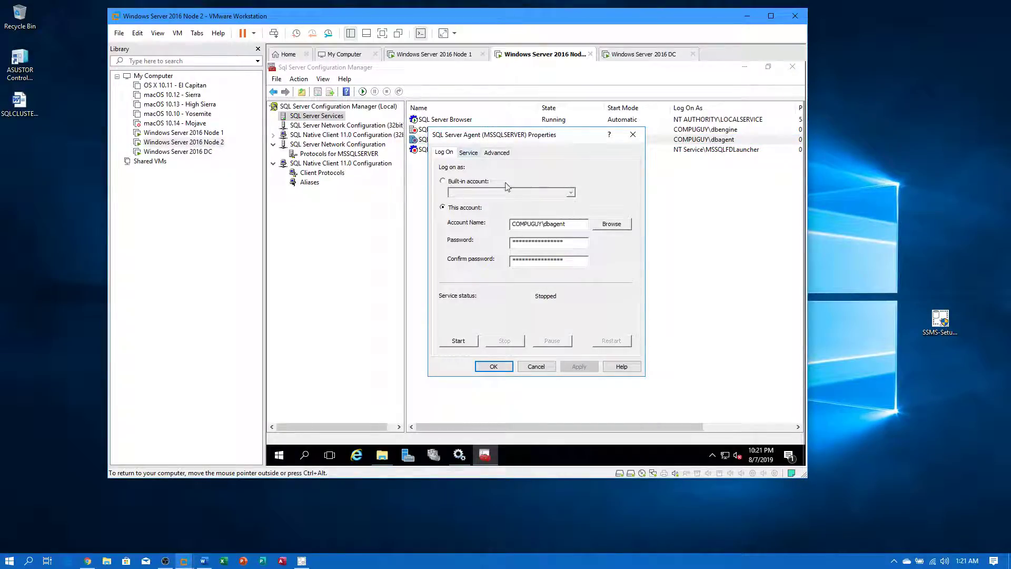
click(469, 340)
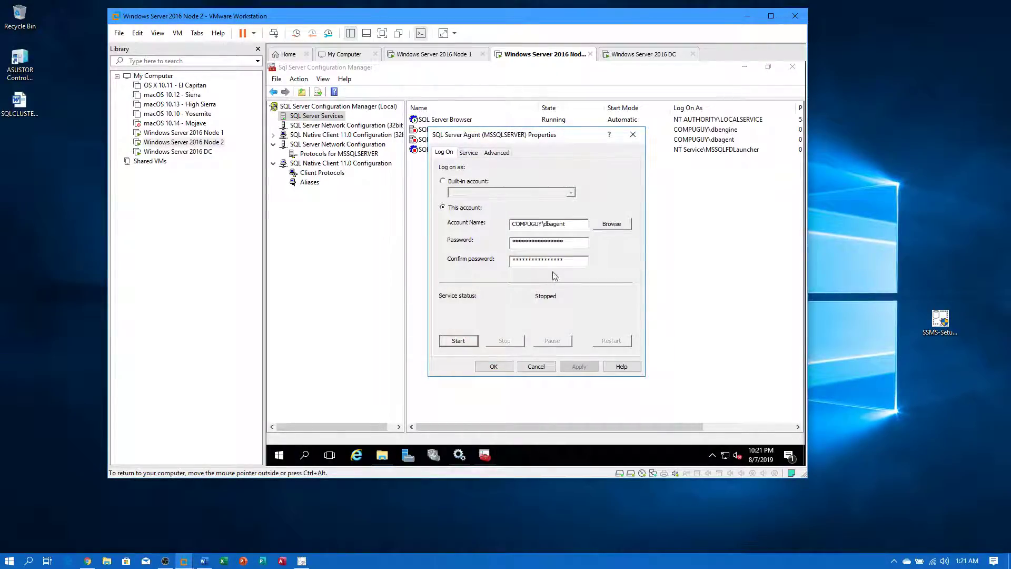
click(495, 368)
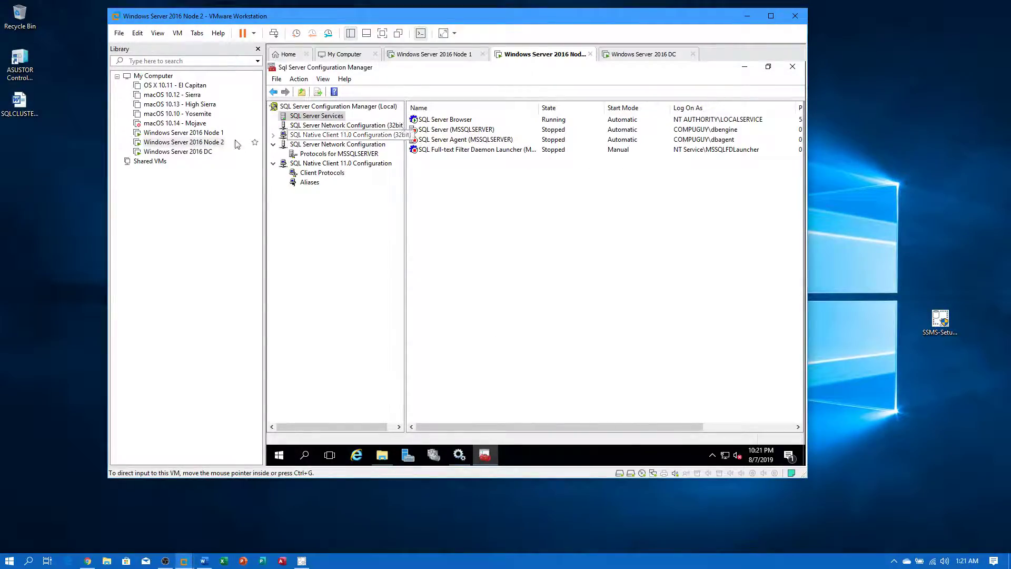
- Check Node 1's SQL Server and SQL Server Agent services
click(190, 134)
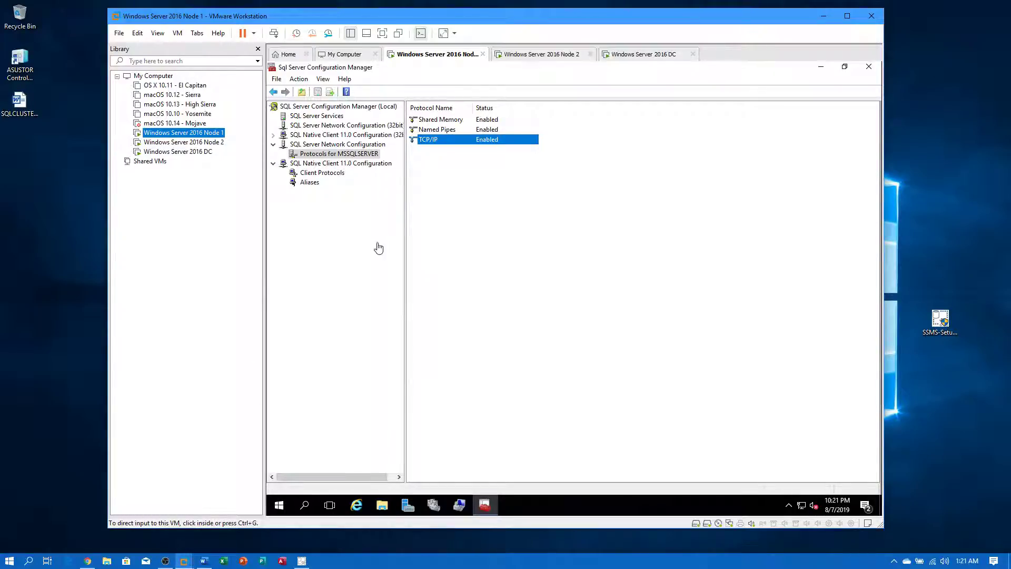
click(331, 118)
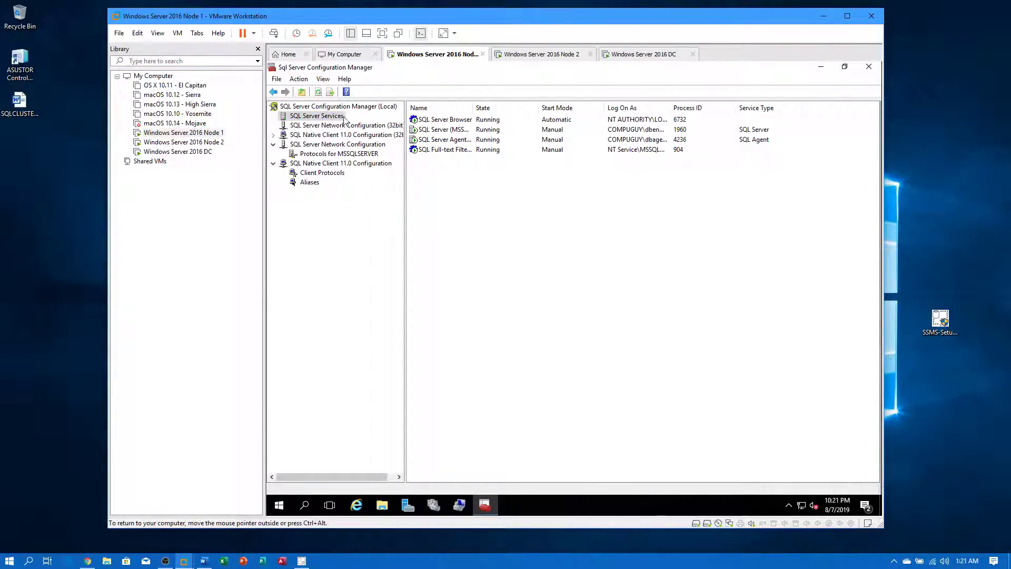
click(499, 130)
click(489, 140)
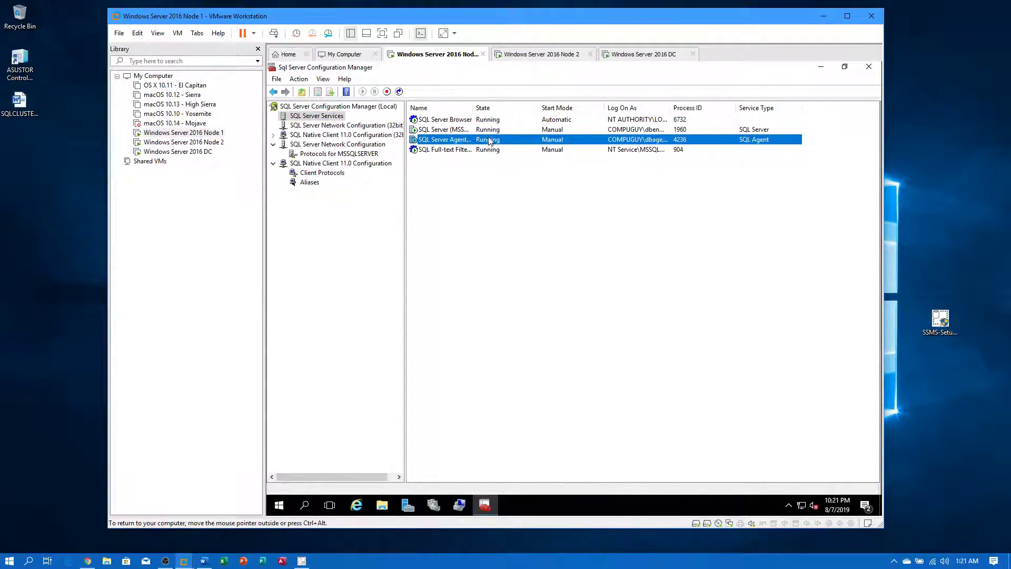
- On Node 2, set the SQL Server service start mode to Manual
click(168, 142)
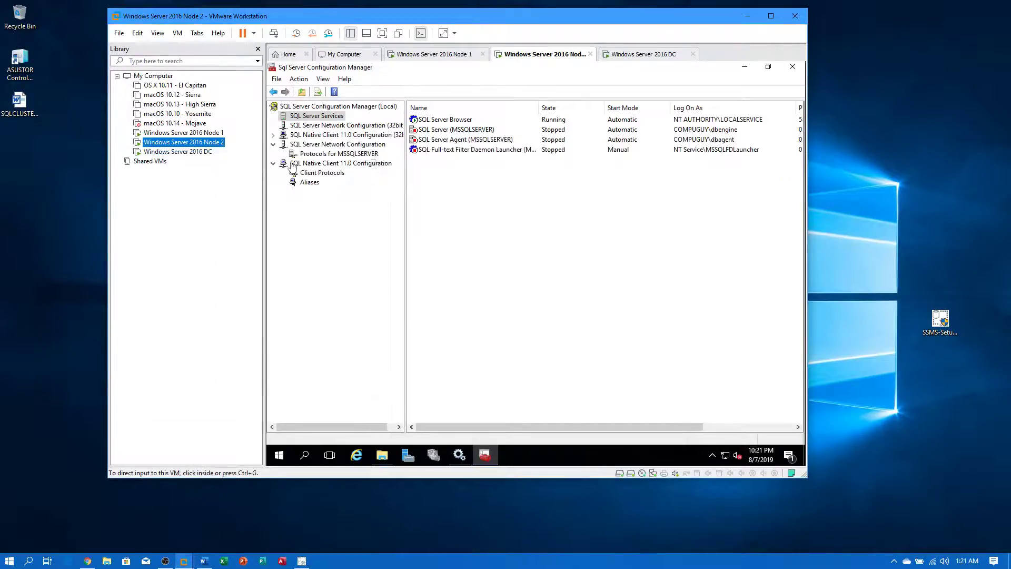
click(486, 130)
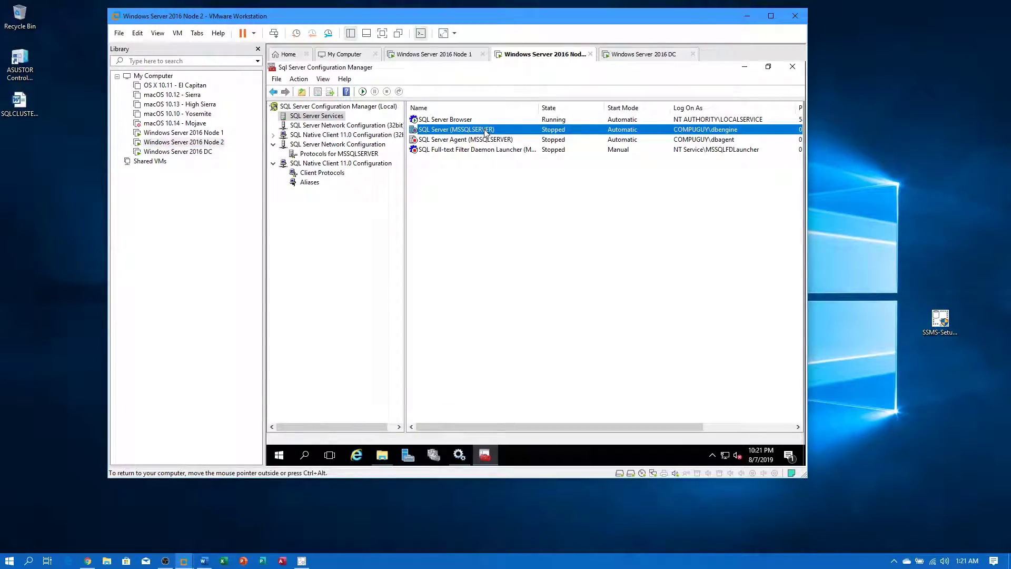
double_click(486, 130)
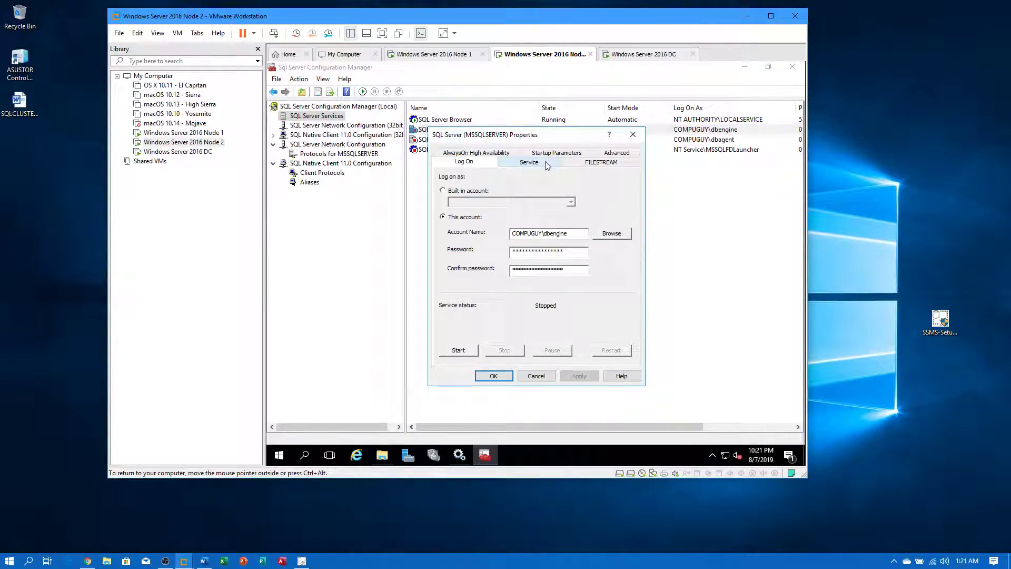
click(546, 164)
click(548, 247)
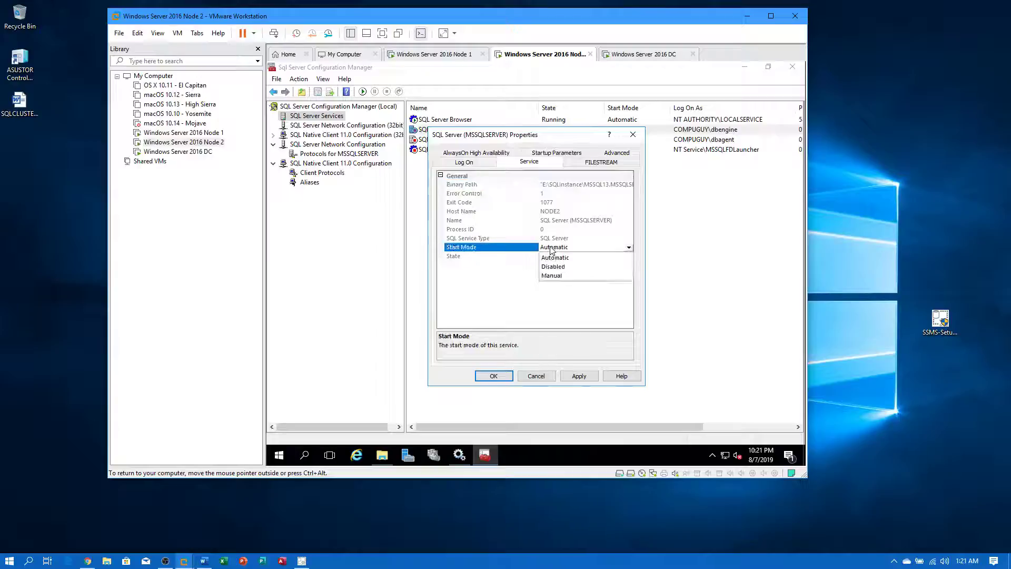
click(553, 274)
click(503, 375)
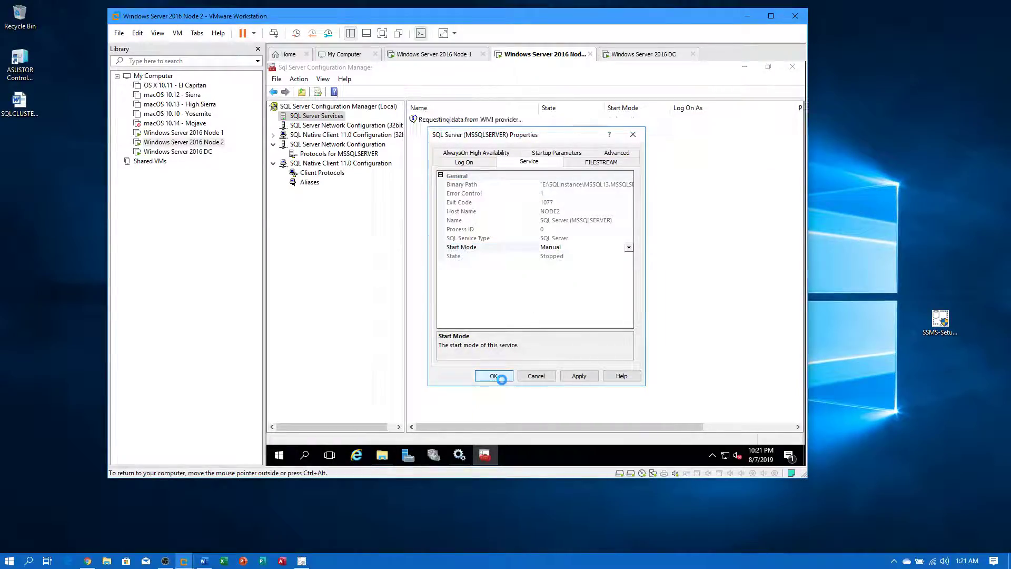
- Set Node 2's SQL Server Agent service start mode to Manual
double_click(564, 139)
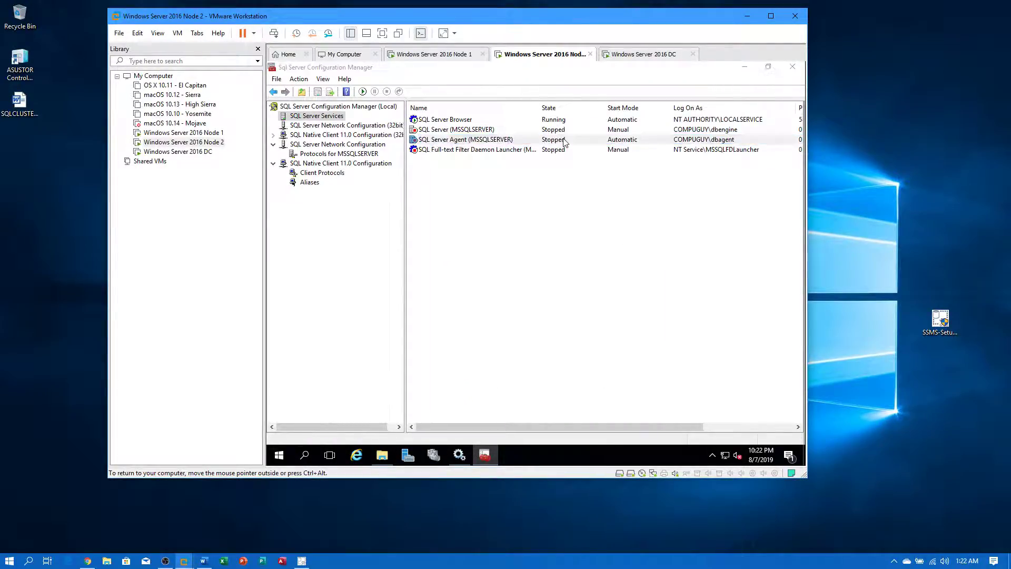
click(468, 153)
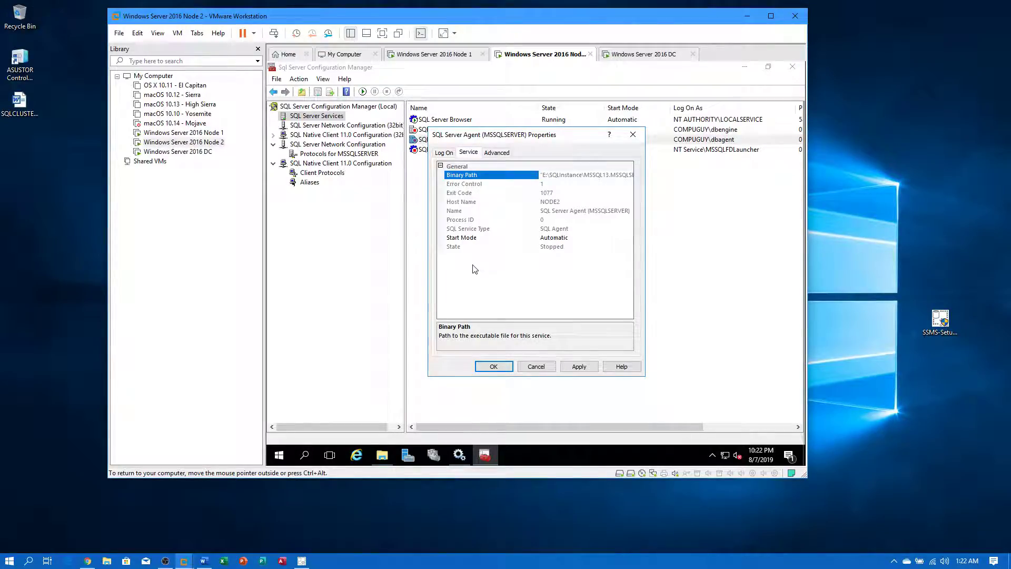
click(487, 239)
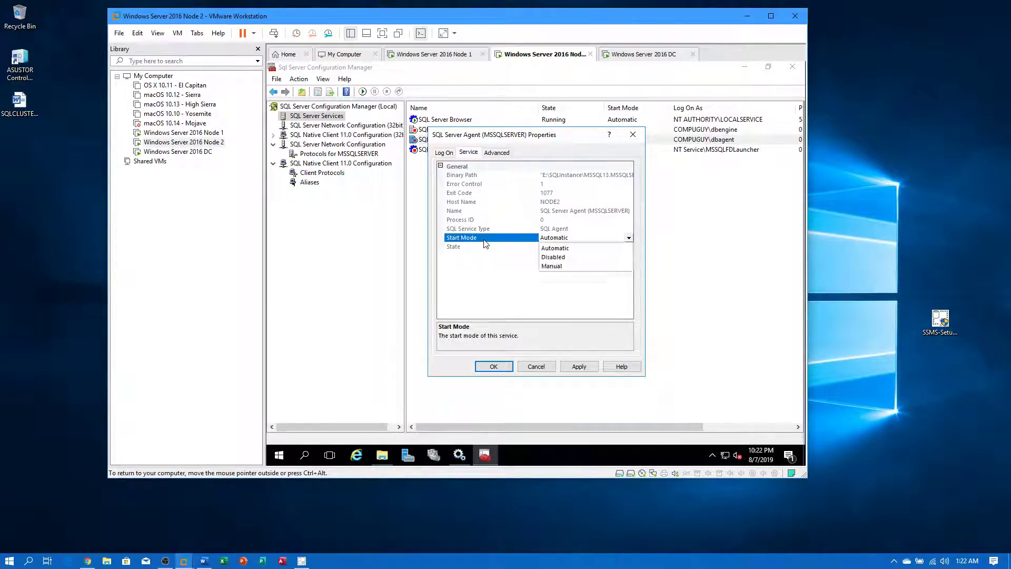
click(558, 266)
click(493, 366)
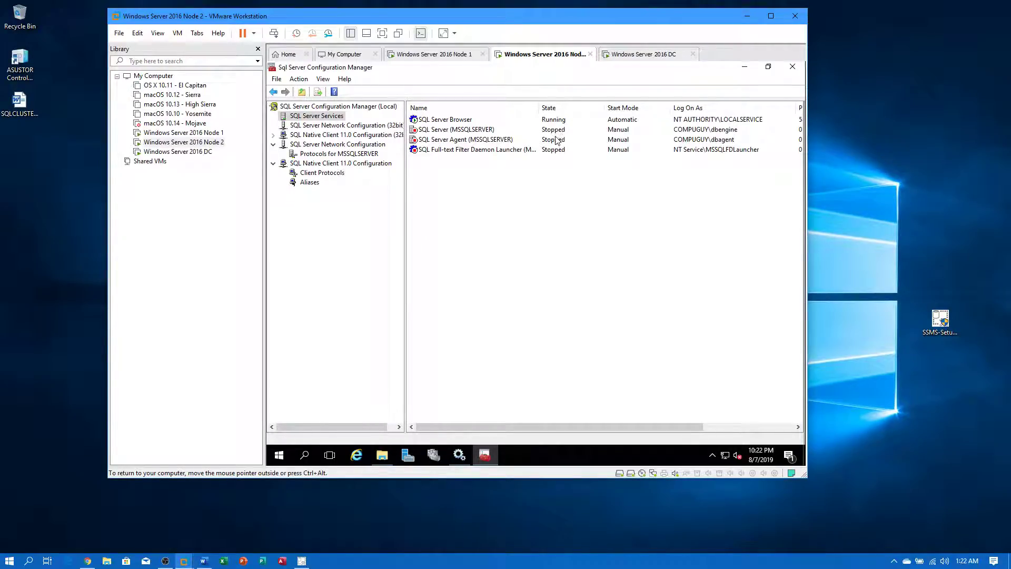
- Compare with Node 1's services, then launch Failover Cluster Manager on Node 2
click(158, 133)
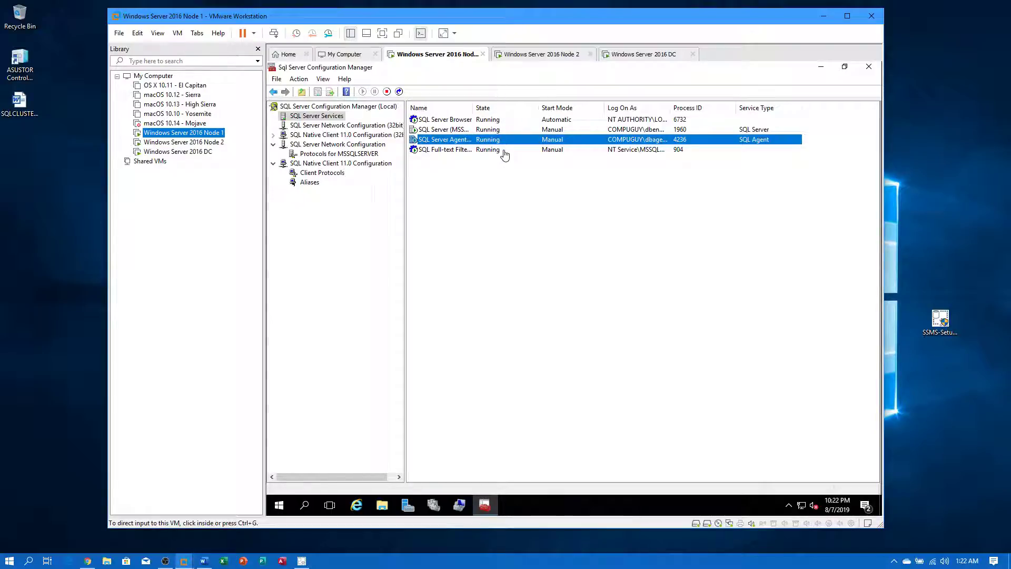
click(203, 143)
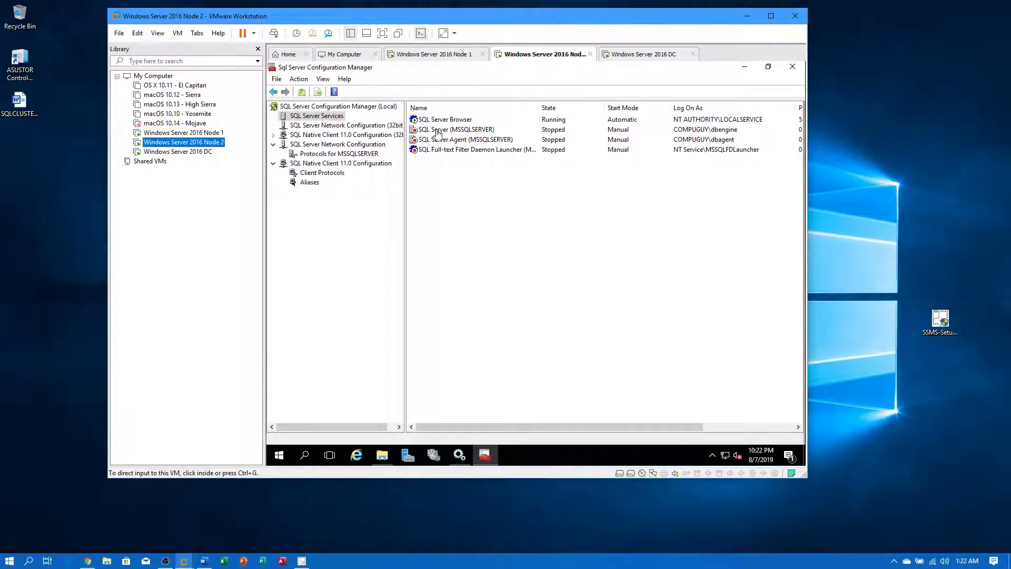
click(434, 456)
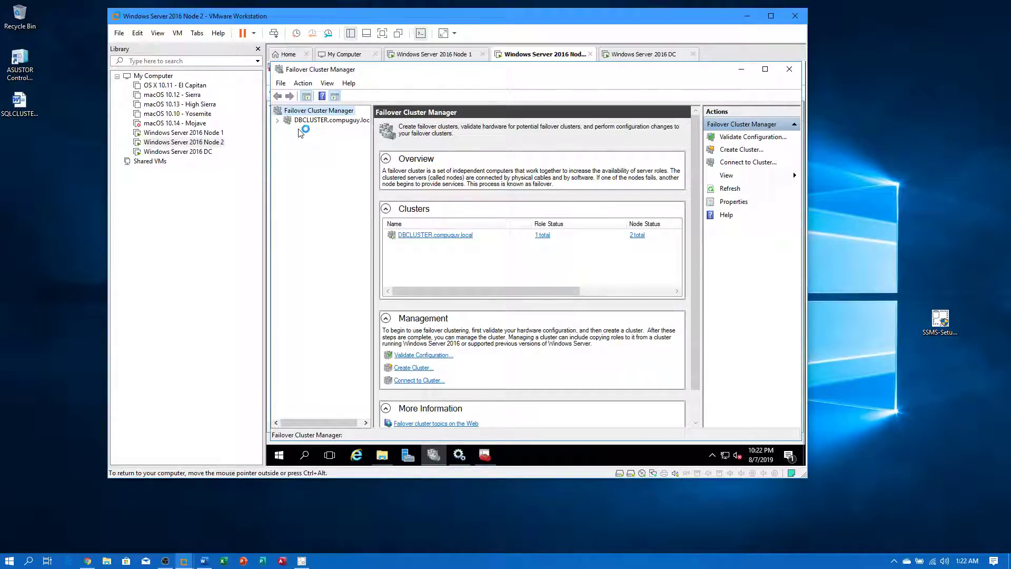
- Move the SQL Server cluster role to Node2 in DBCLUSTER.compuguy.local
click(299, 120)
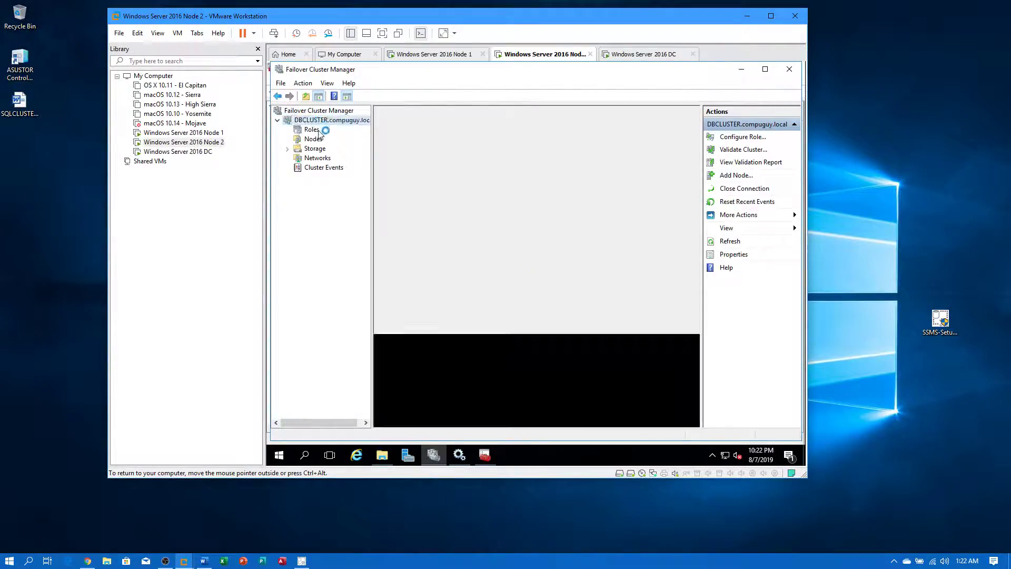
click(314, 130)
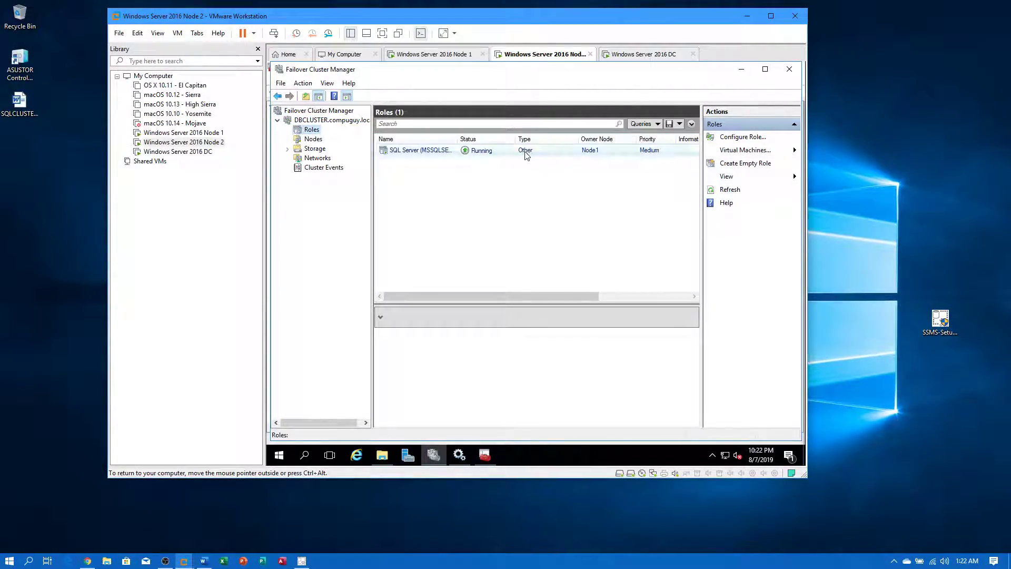
right_click(526, 154)
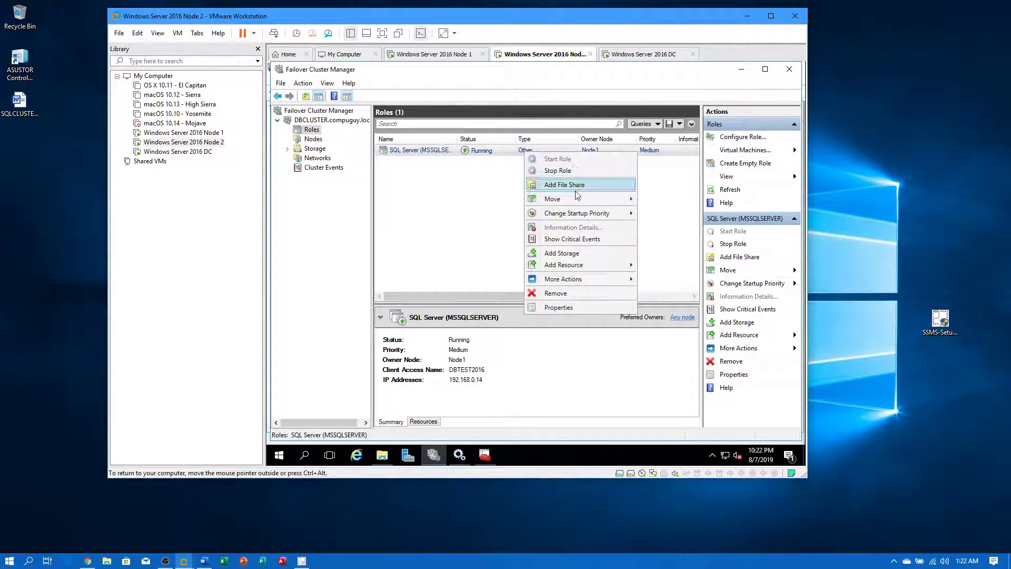
mouse_move(589, 201)
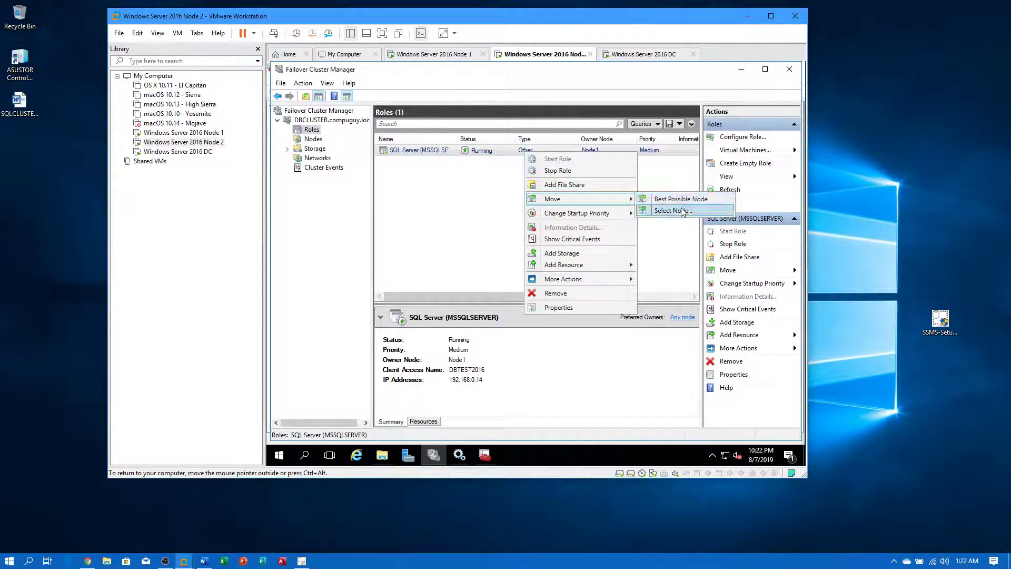
click(674, 211)
click(499, 220)
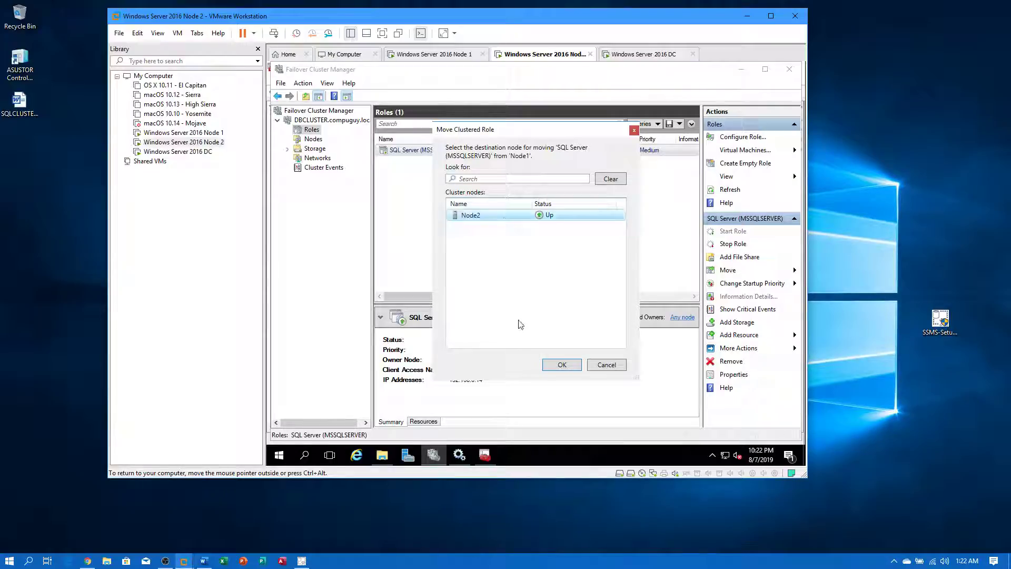
click(556, 364)
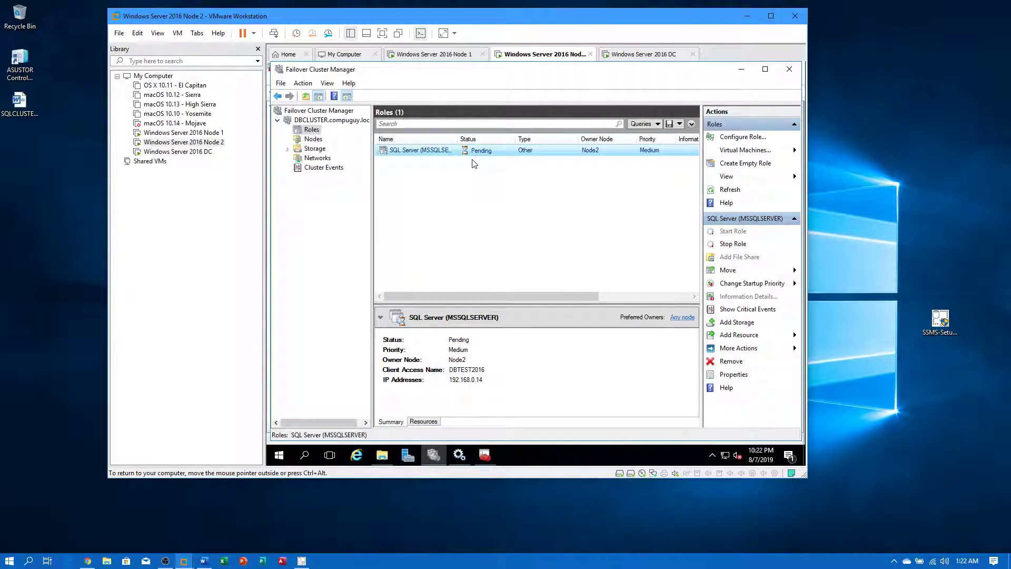
- Review the cluster's nodes, storage and disk owners, then return to Roles
click(314, 139)
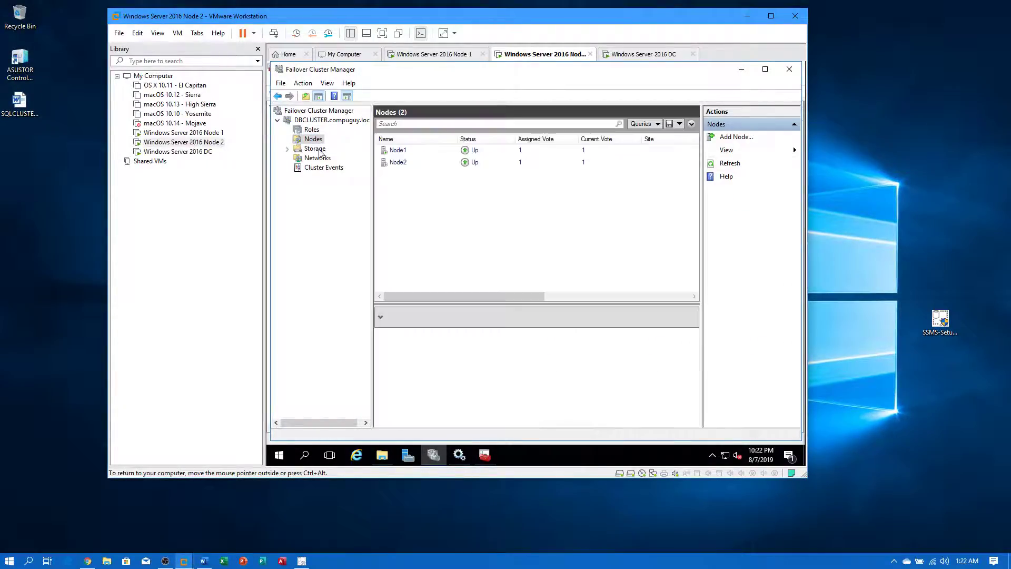
click(314, 148)
click(309, 160)
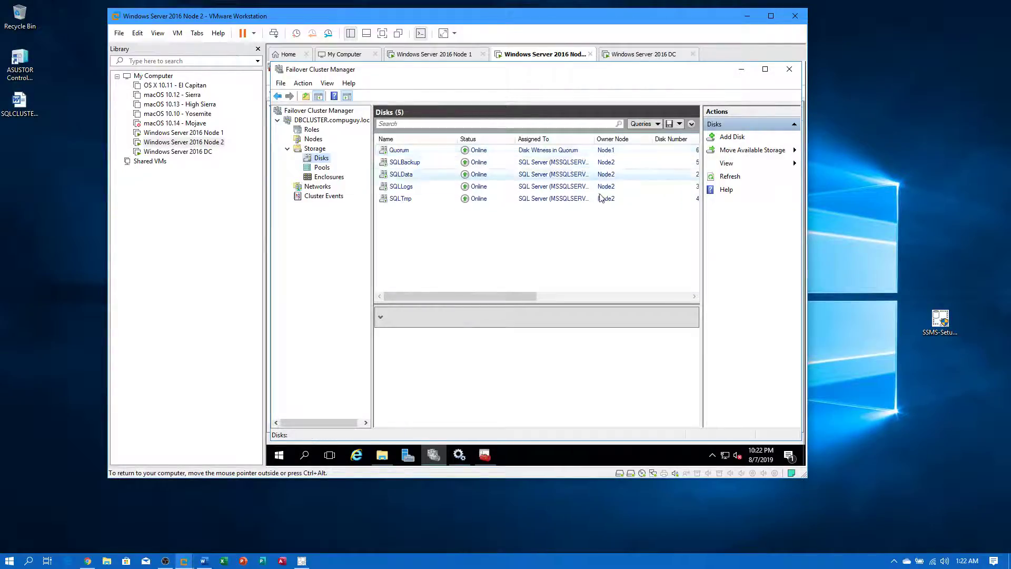
click(311, 130)
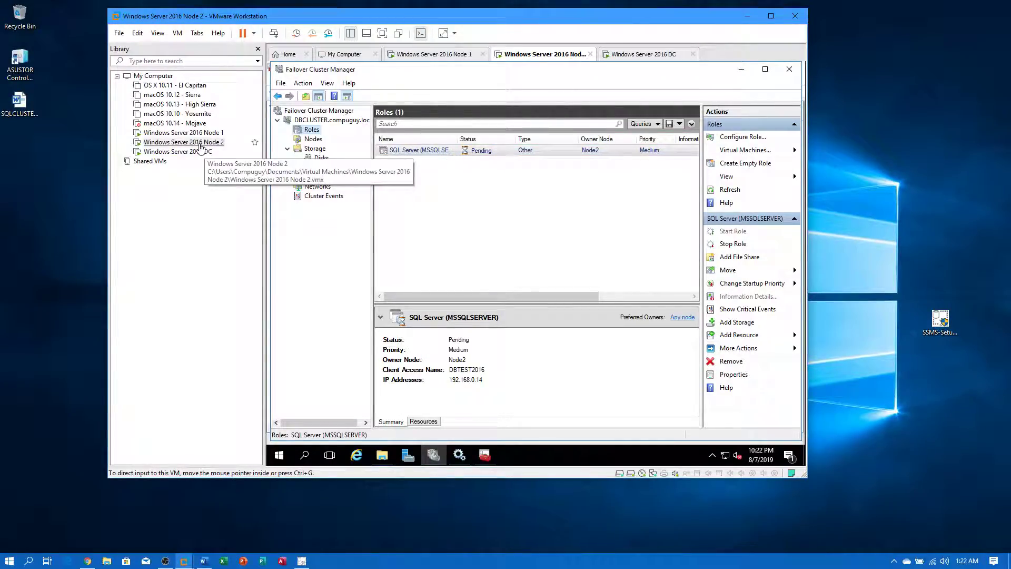
- Refresh the services list in Node 2's SQL Server Configuration Manager
click(201, 143)
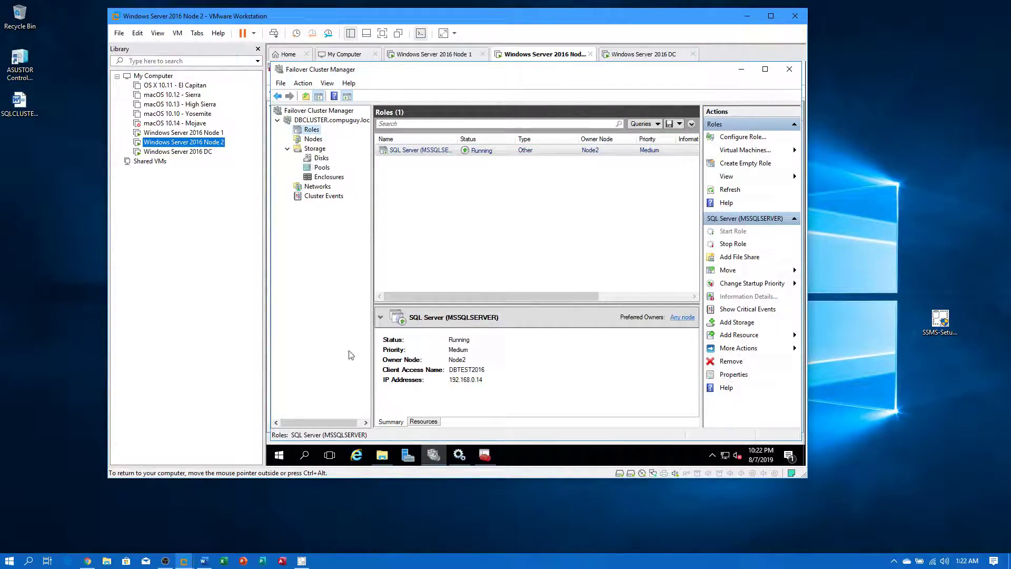
click(484, 455)
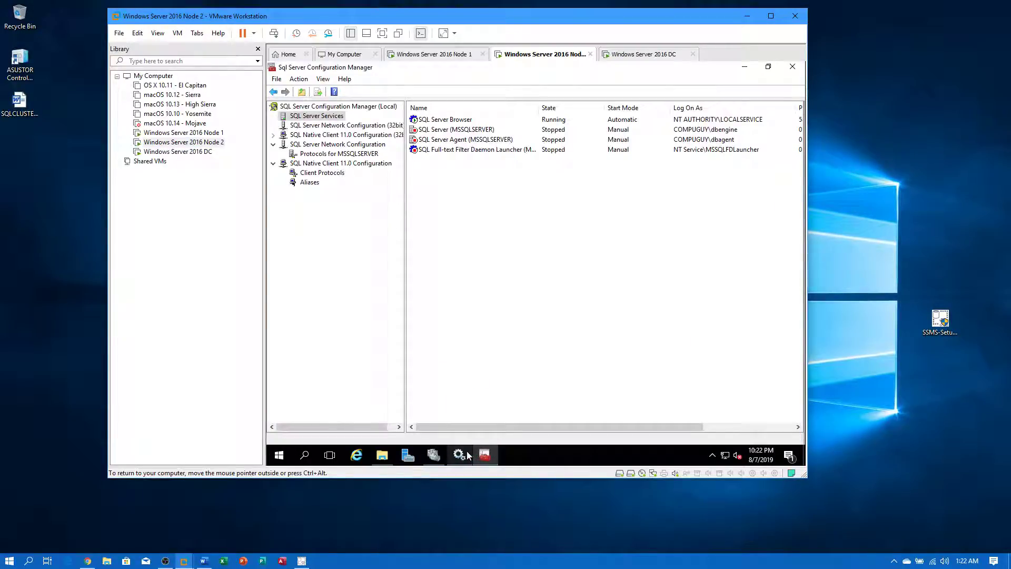
right_click(490, 199)
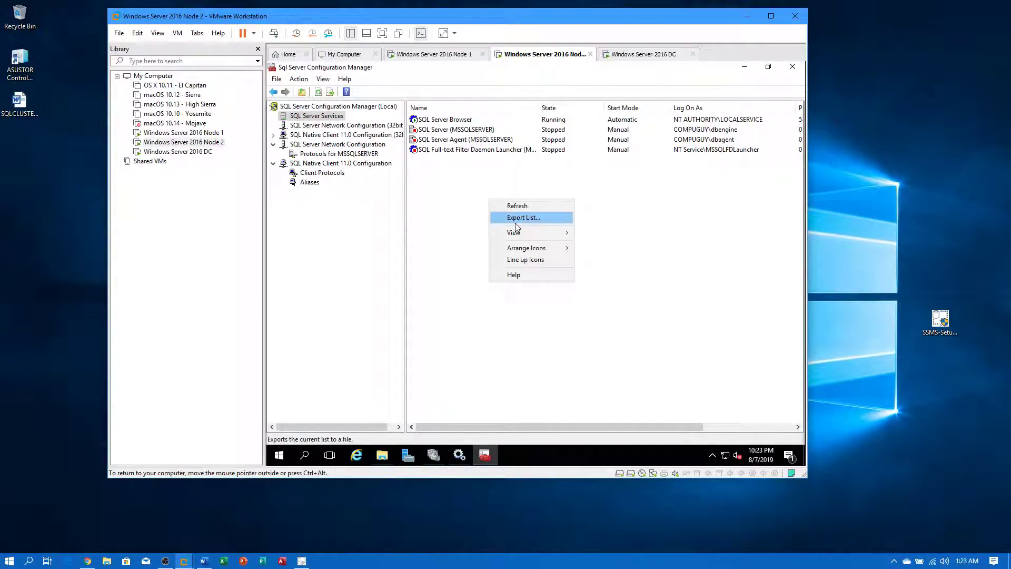
click(529, 206)
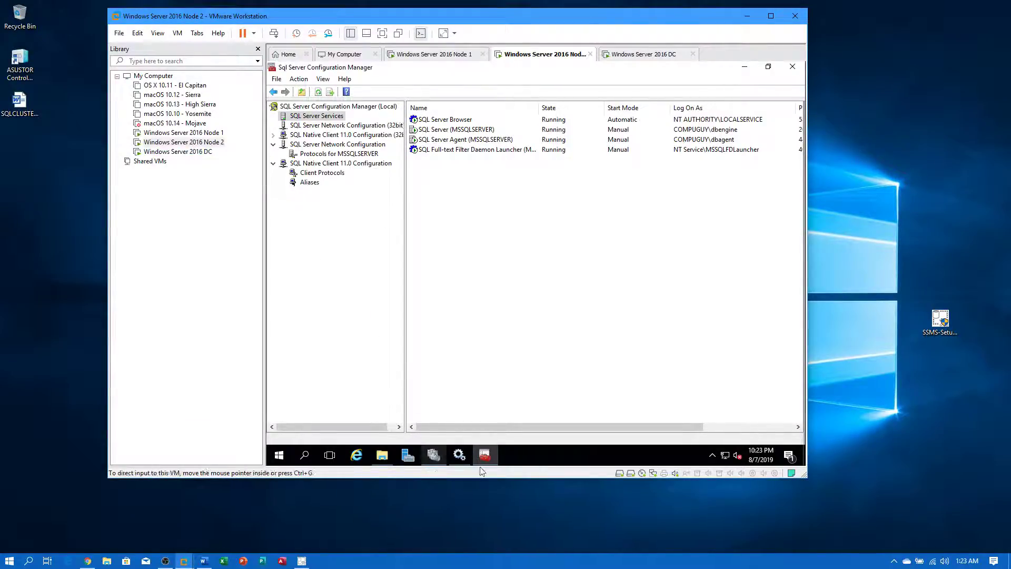
- Recheck the cluster's disks, nodes and roles, then return to Configuration Manager
click(433, 454)
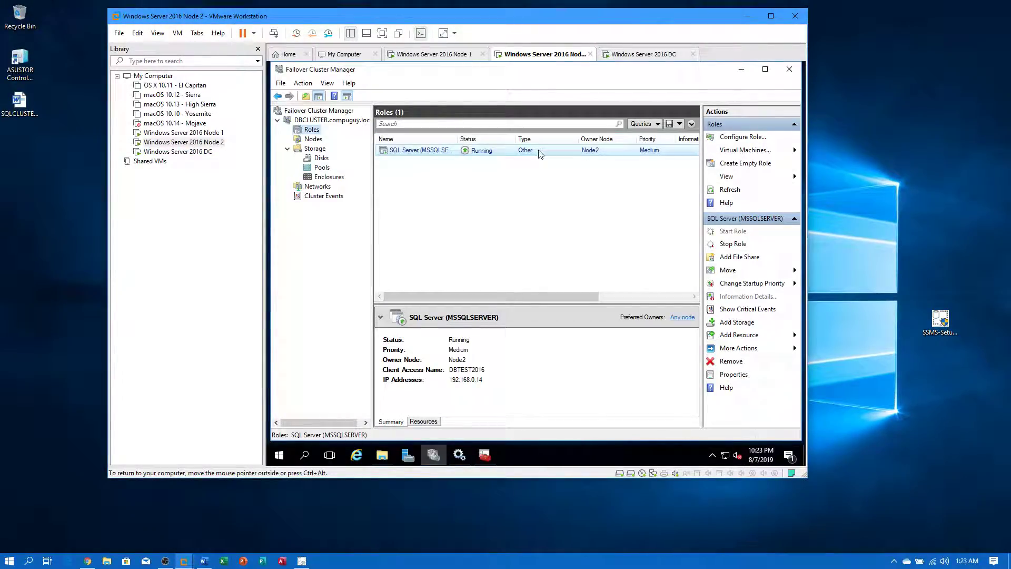
click(321, 158)
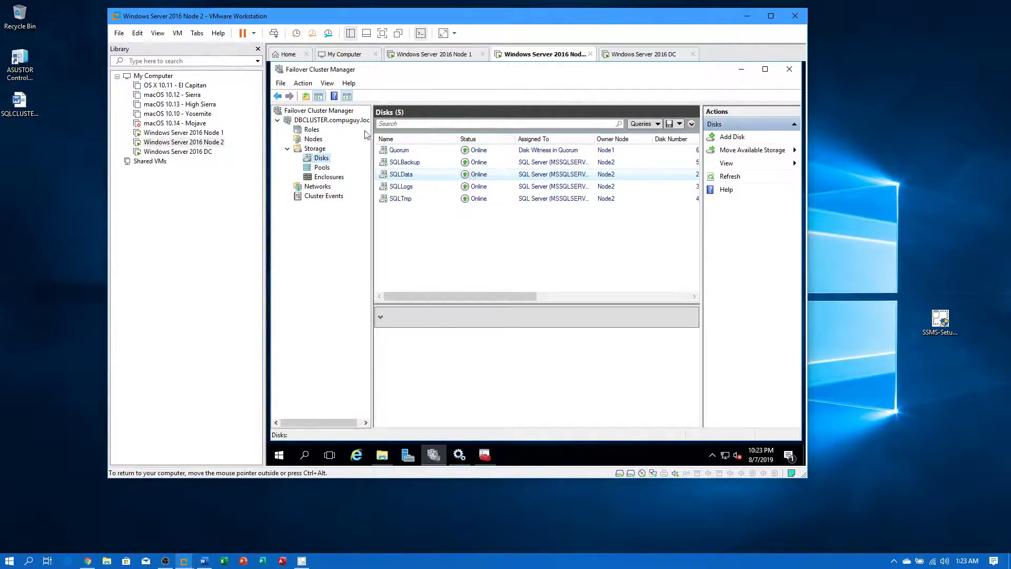
click(314, 139)
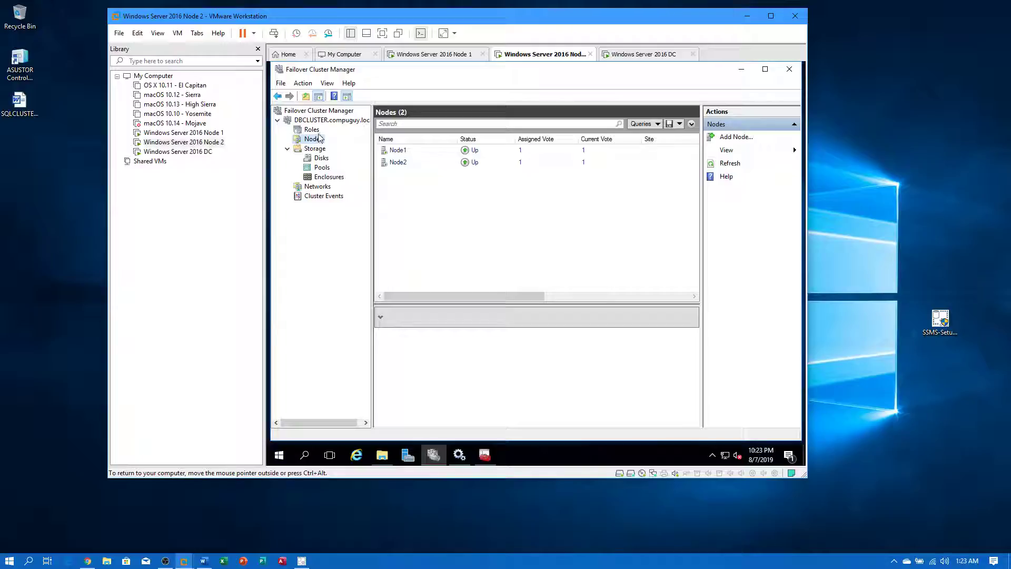
click(311, 130)
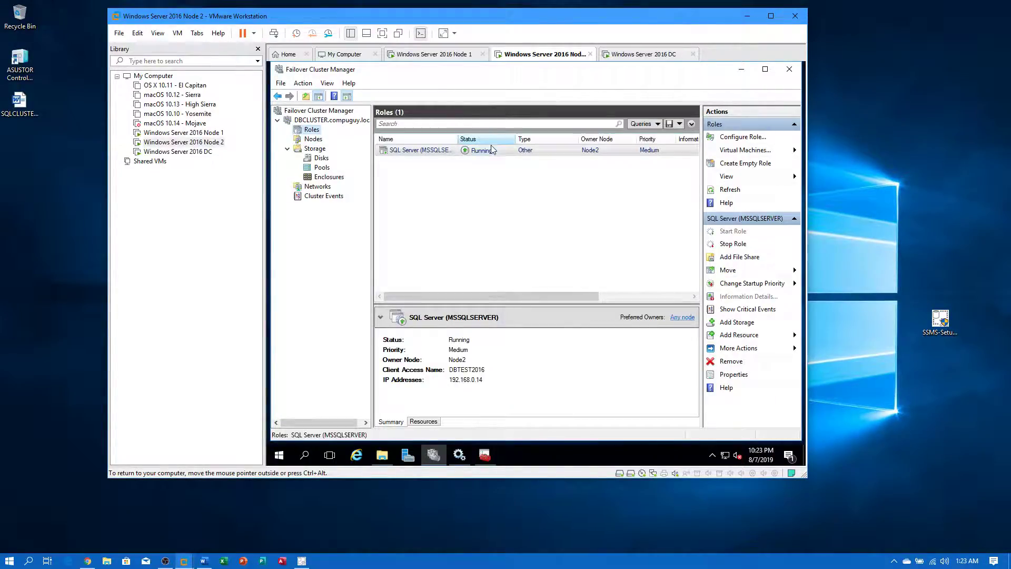
click(484, 455)
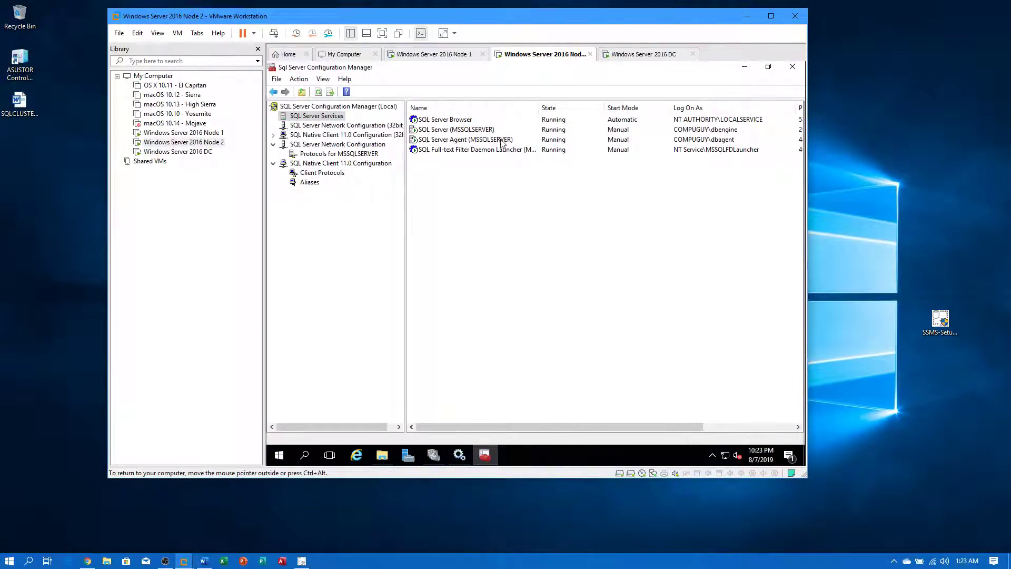
- On Node 1, refresh the SQL Server Configuration Manager services list
click(184, 132)
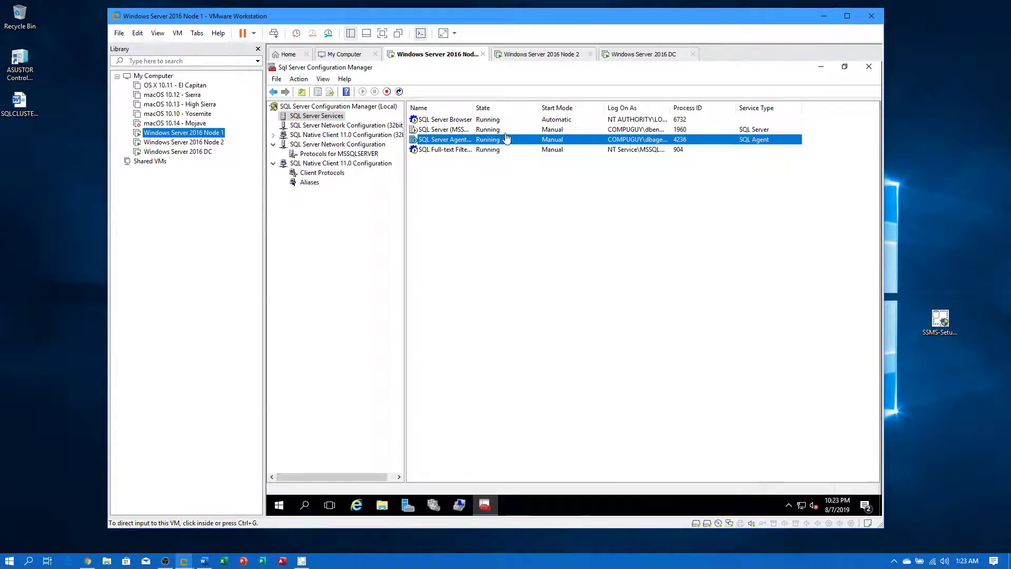
click(493, 228)
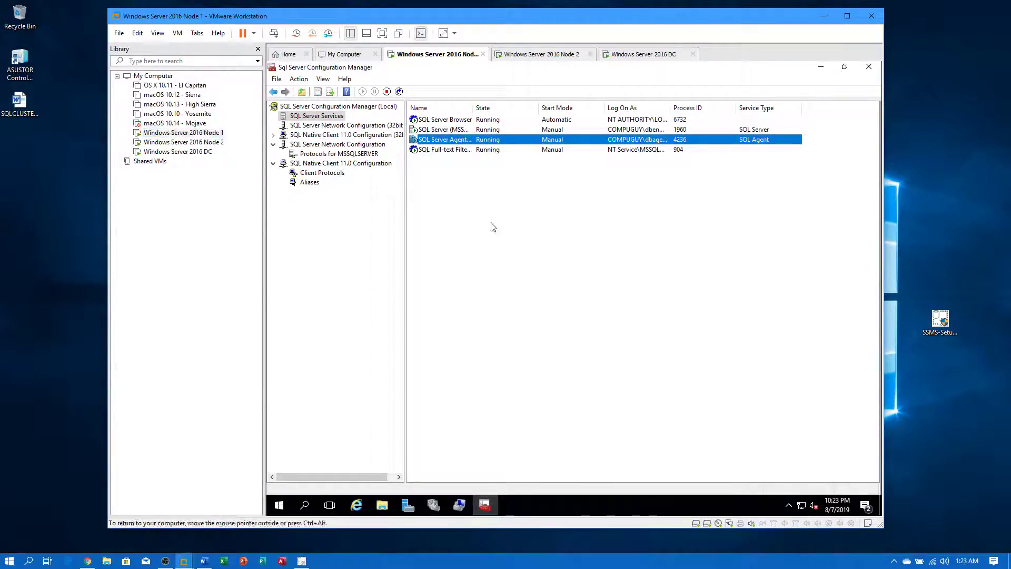
right_click(513, 259)
click(523, 260)
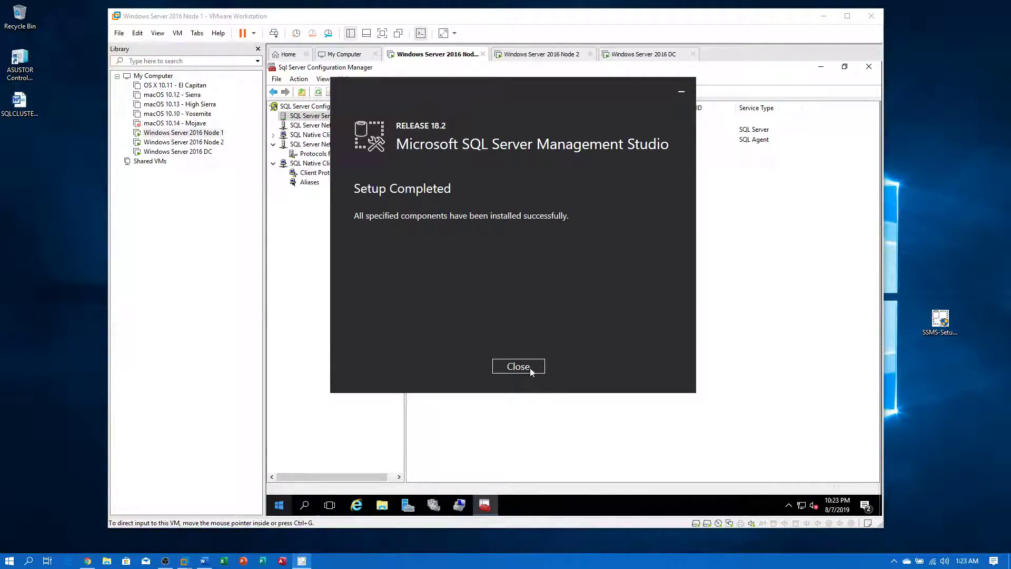
- Close SSMS 18.2 setup, start Management Studio, and view the domain controller's DNS records
click(516, 367)
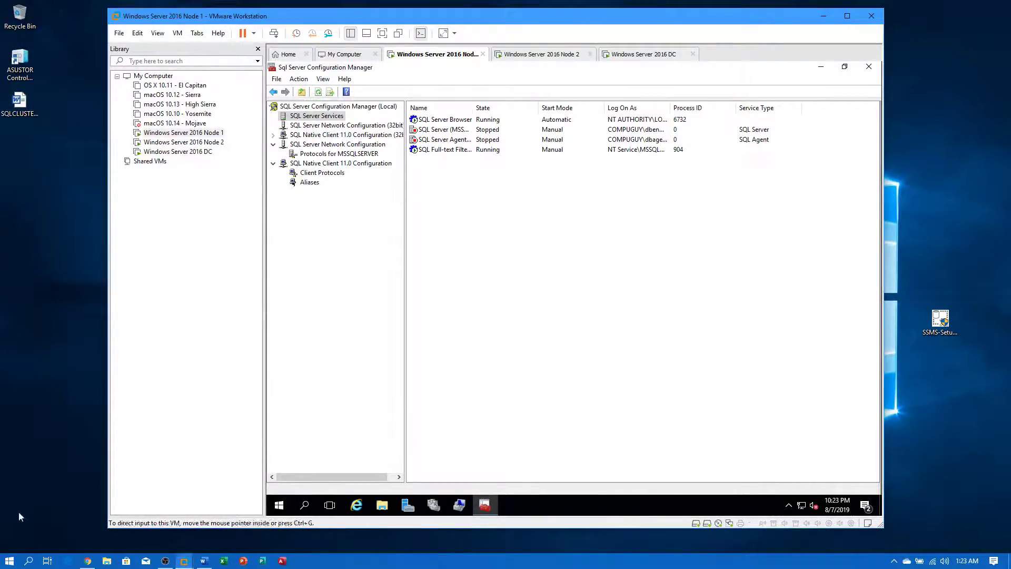
click(17, 563)
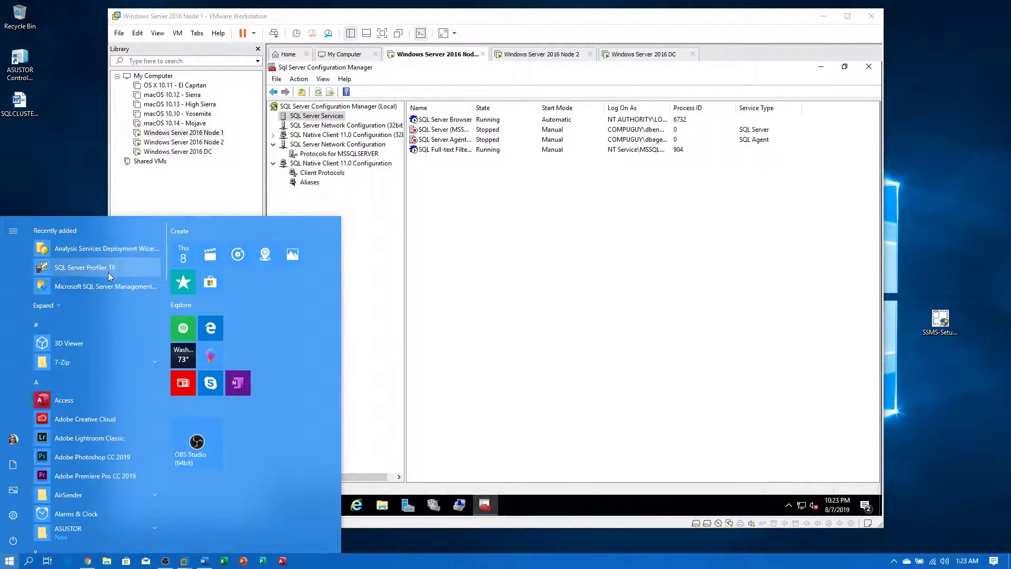
click(103, 288)
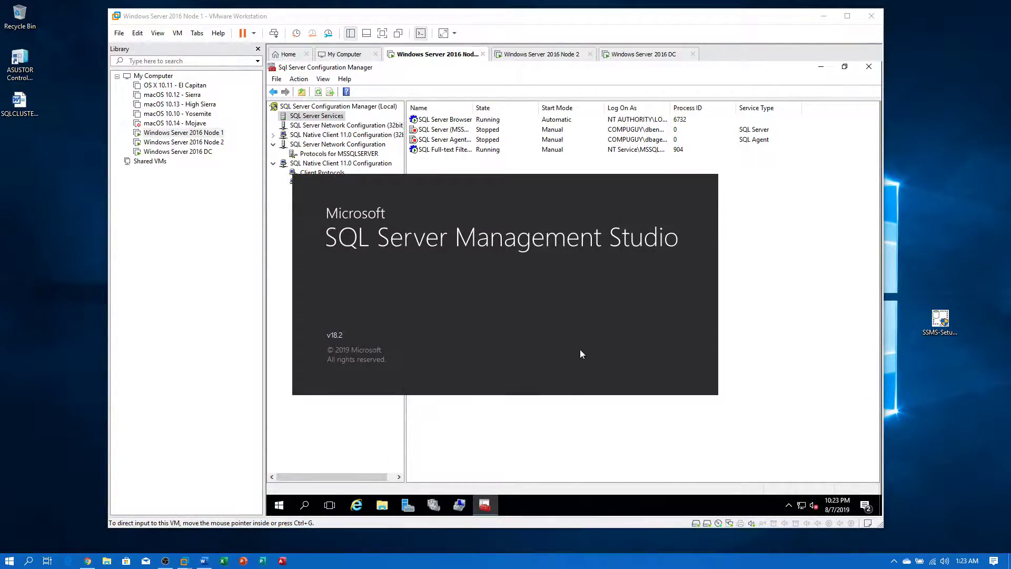
click(175, 152)
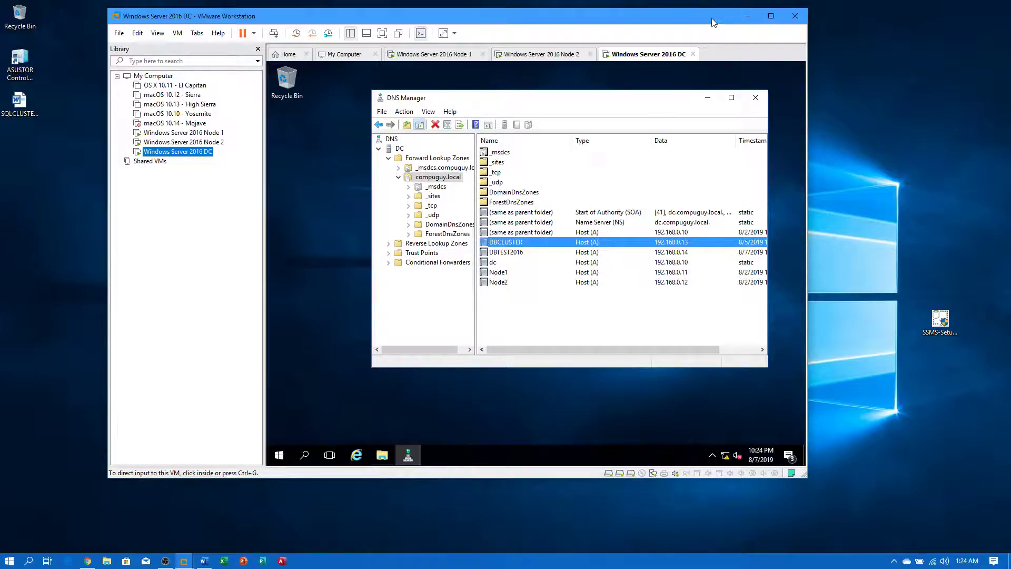
- Drag the VMware Workstation window down to reveal Management Studio
drag(713, 18, 759, 40)
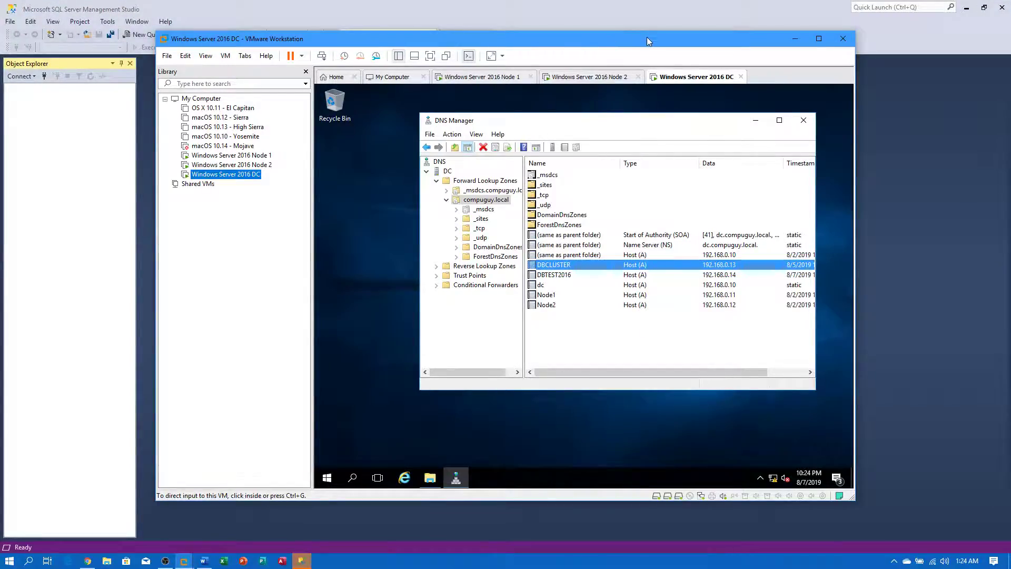
- Connect to server DBTEST2016 with Windows Authentication and dismiss the SSPI context error
click(62, 114)
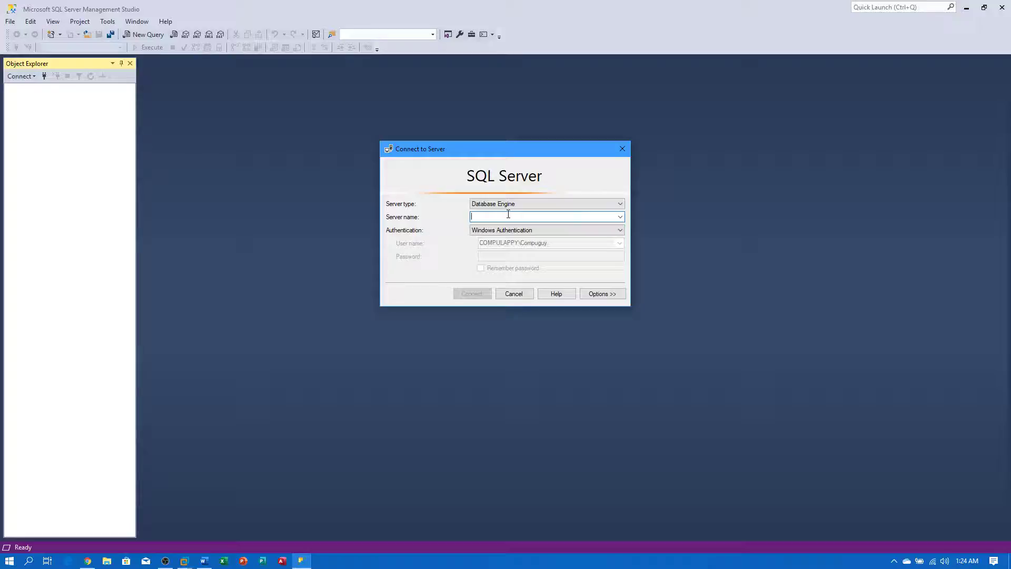
text(DBTEST2016)
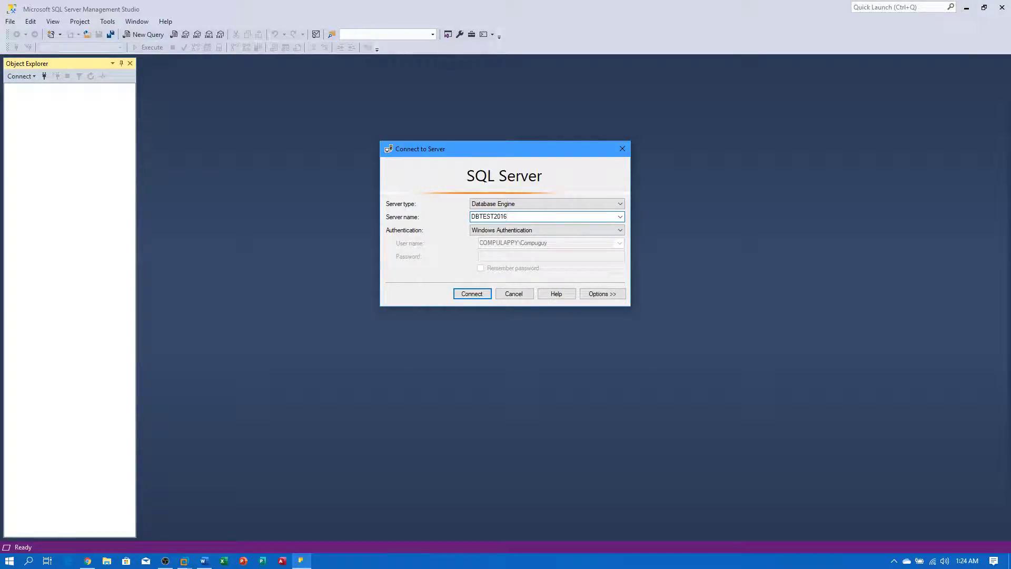
click(520, 229)
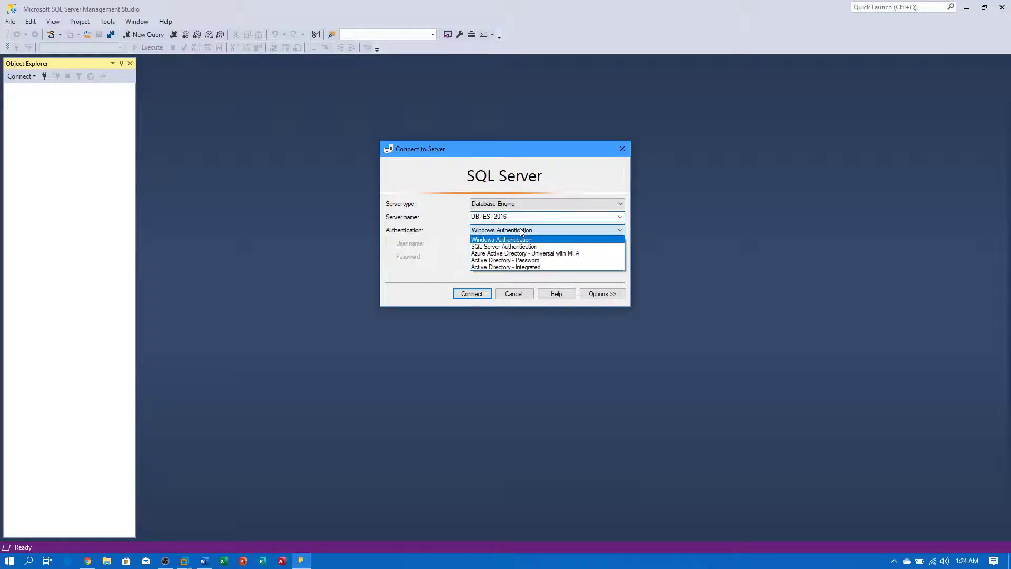
click(519, 237)
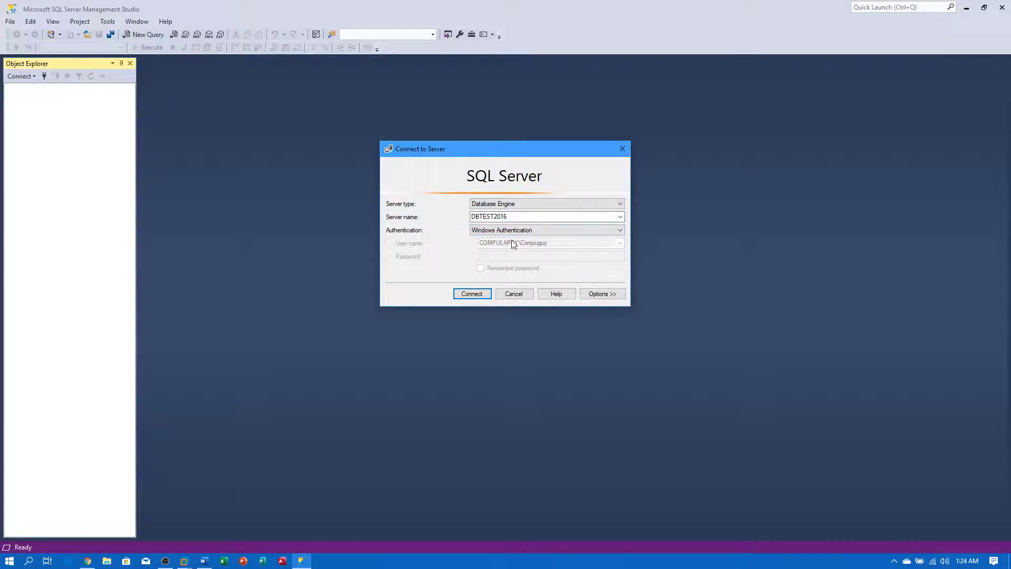
click(472, 294)
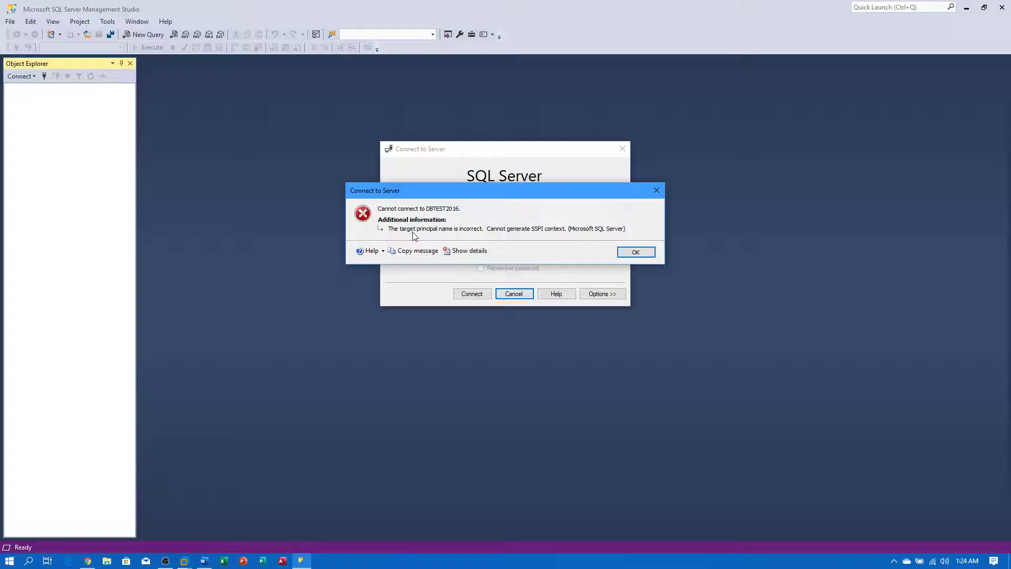
click(635, 253)
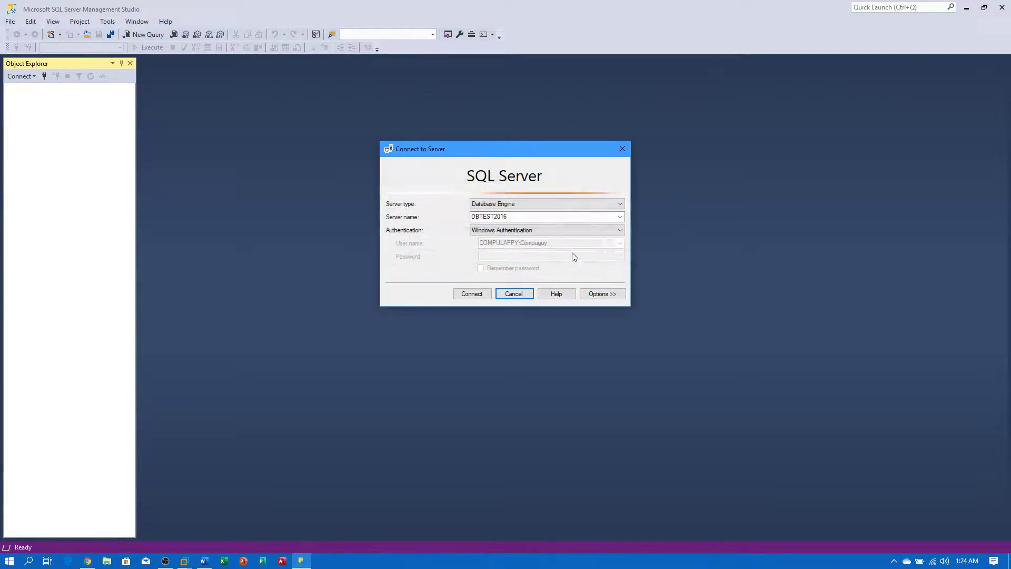
double_click(515, 216)
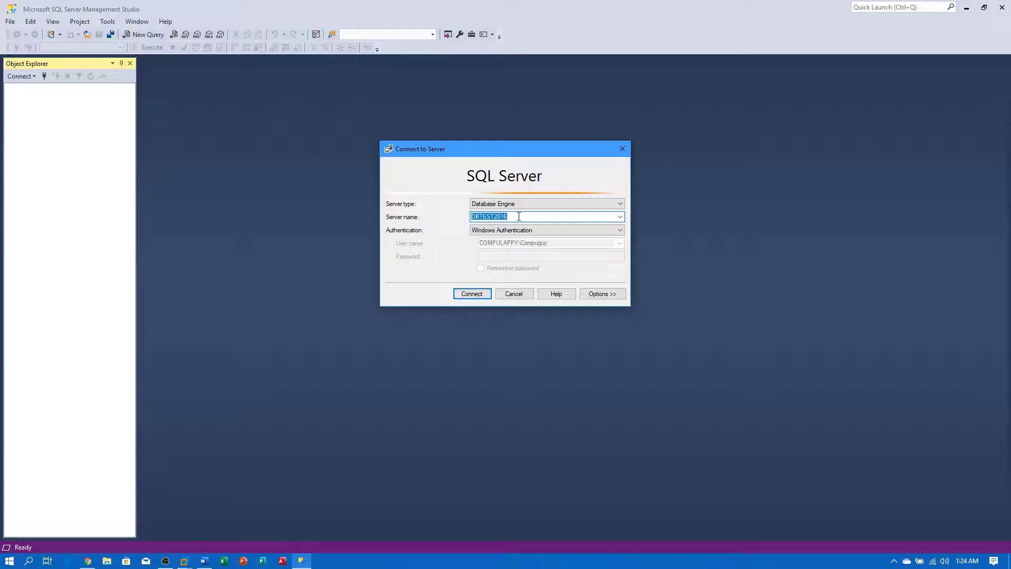
- Connect to DBCLUSTER, glance at Node 2 while waiting, and dismiss the network-path error
text(DBCLUSTER)
click(478, 295)
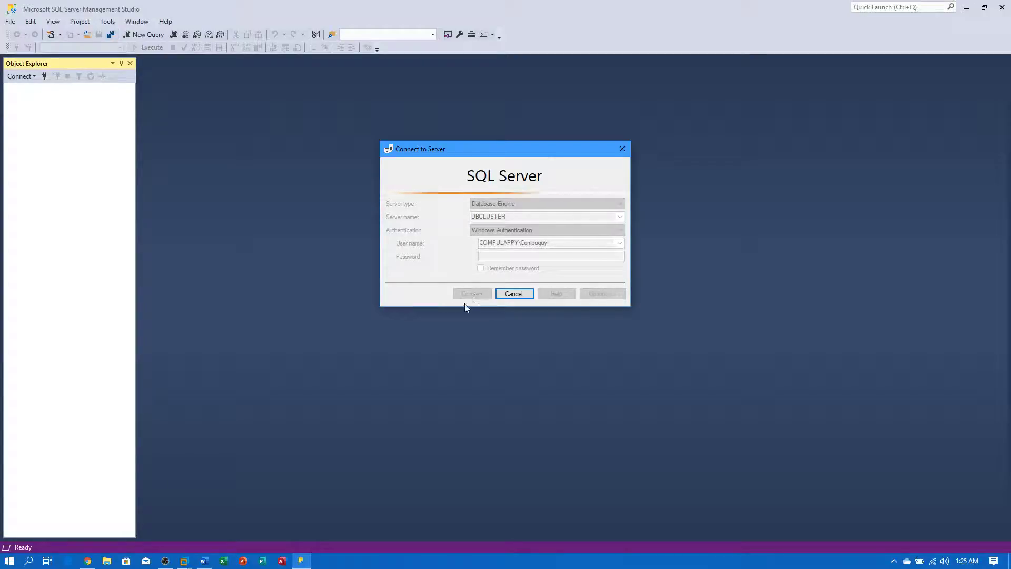
click(185, 562)
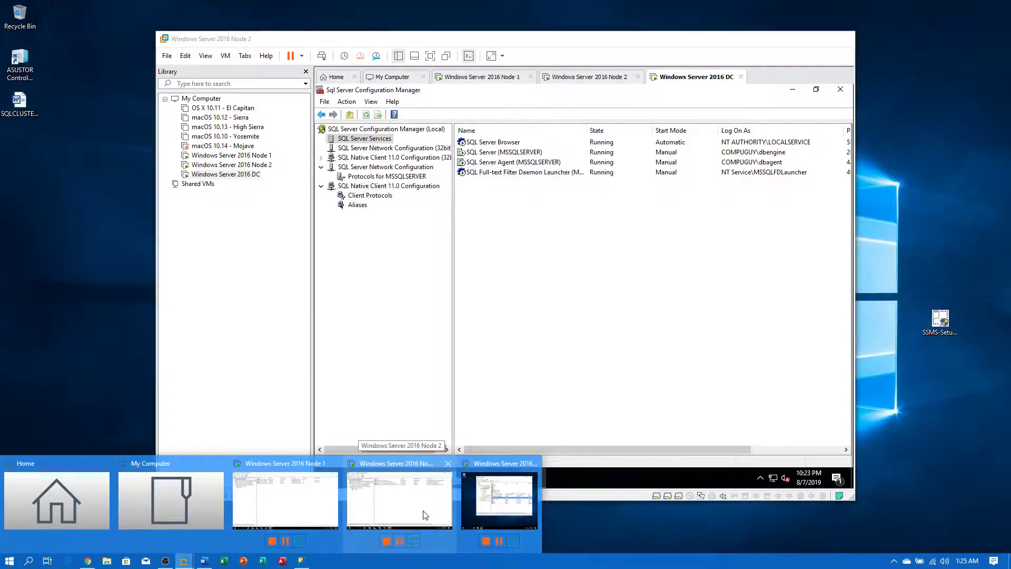
click(425, 513)
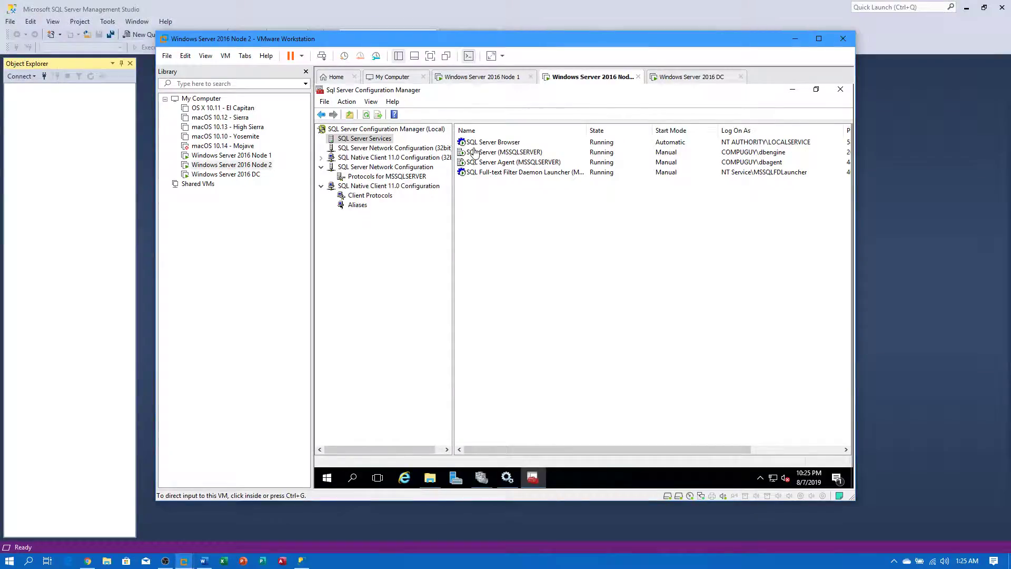
click(131, 225)
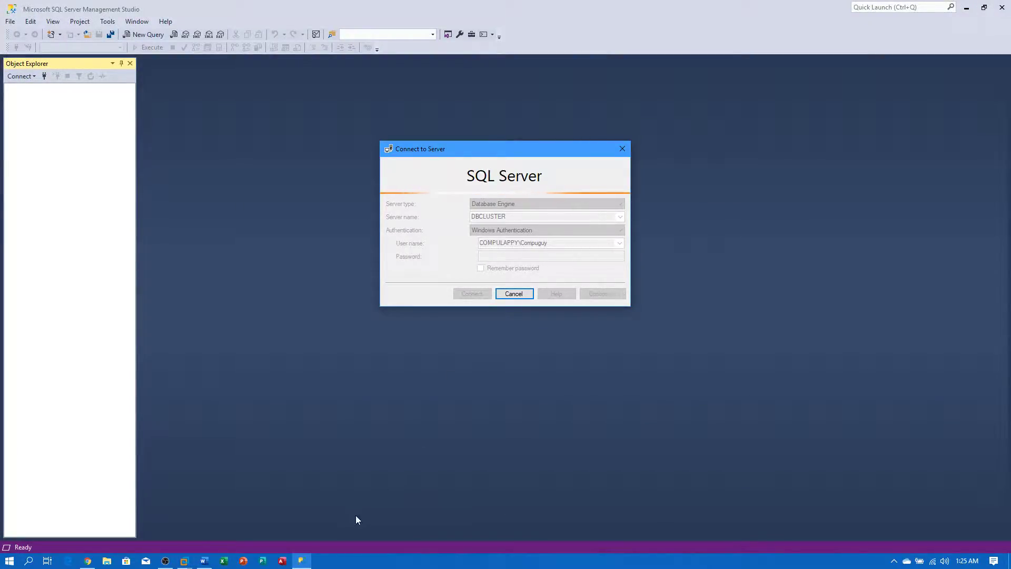
mouse_move(300, 565)
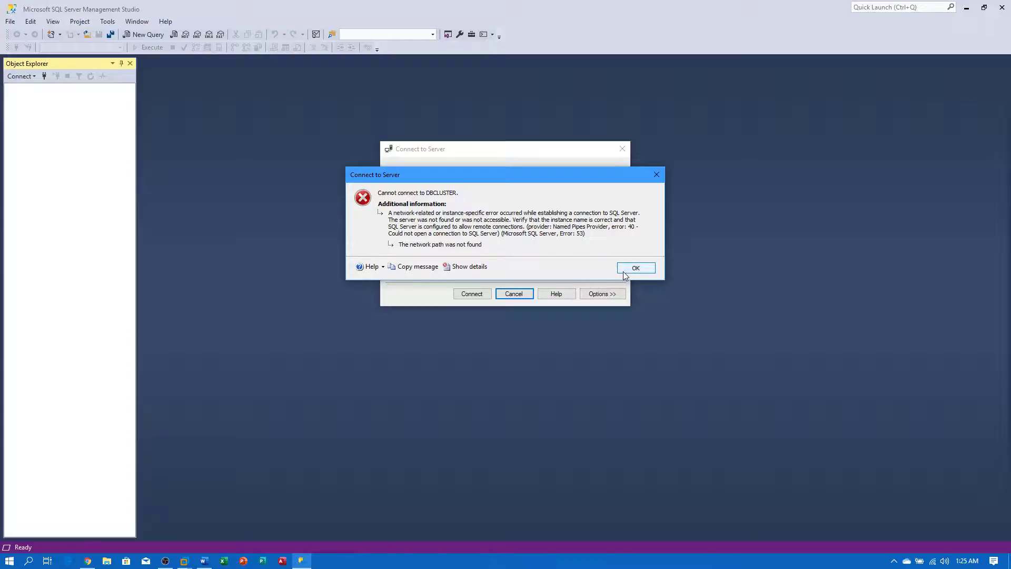
click(636, 268)
double_click(541, 217)
click(541, 218)
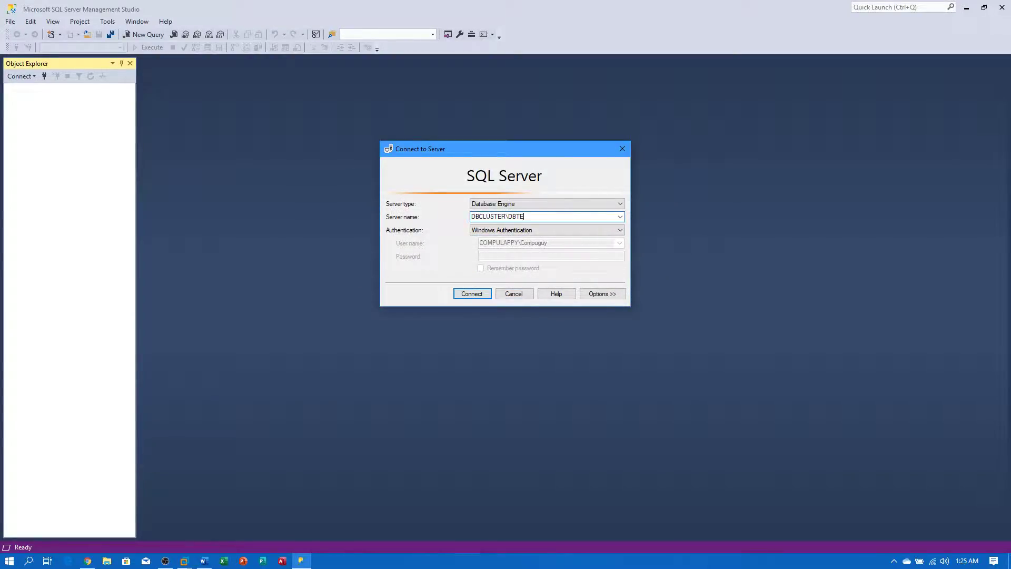
- Attempt connections to DBCLUSTER\DBTEST2016 and cancel them when they stall
click(480, 293)
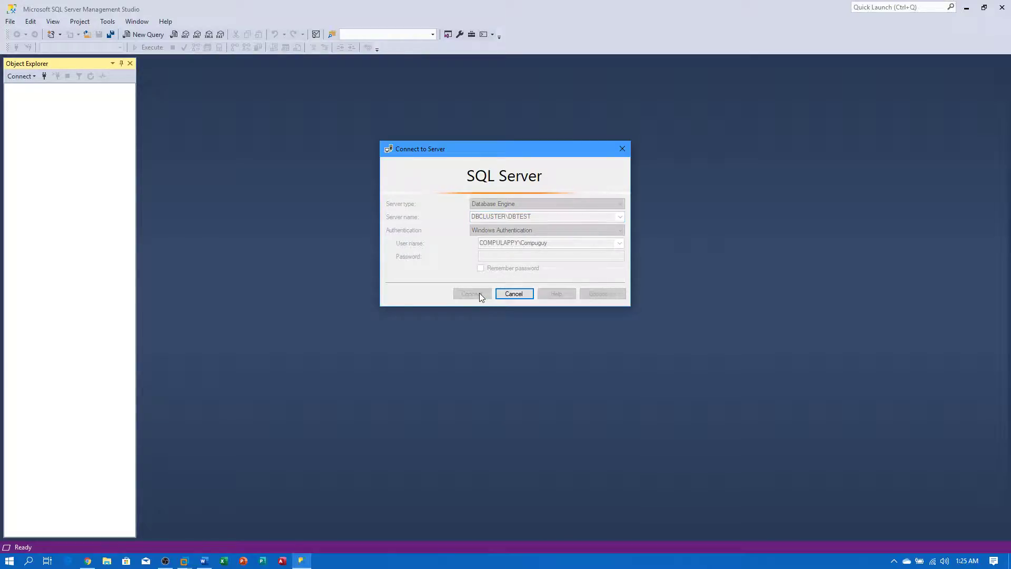
click(515, 294)
click(535, 217)
click(537, 217)
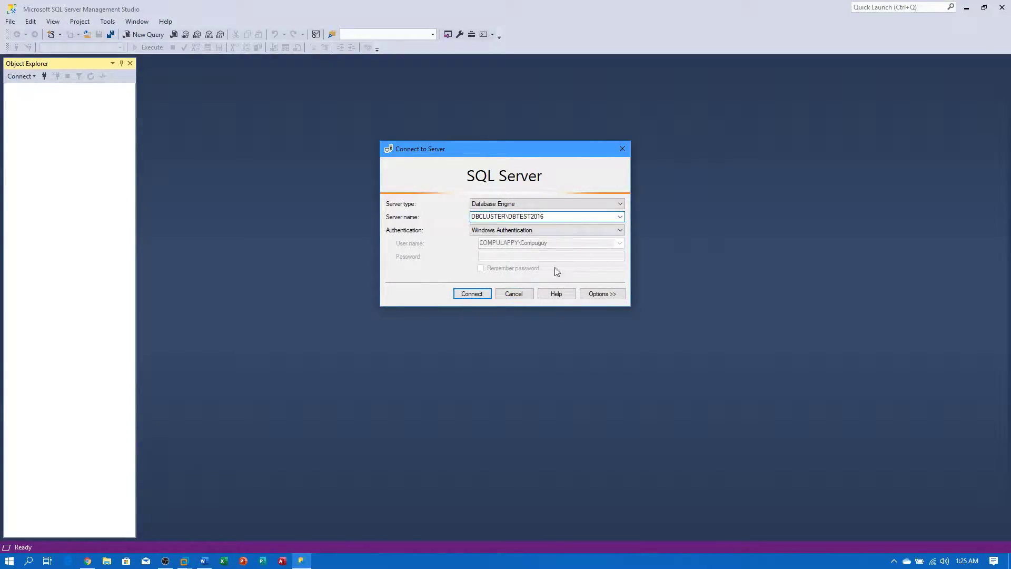
click(482, 293)
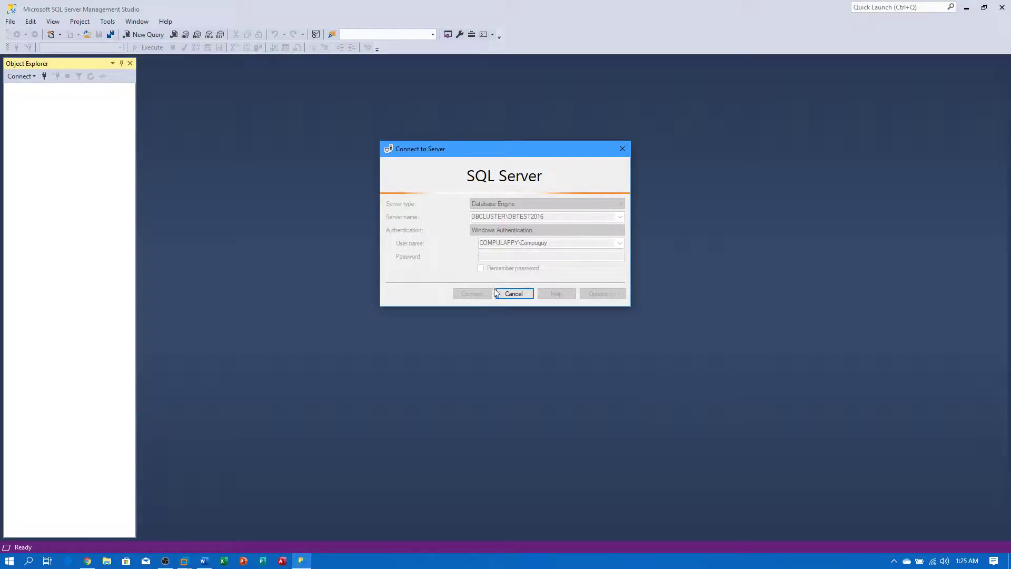
click(528, 294)
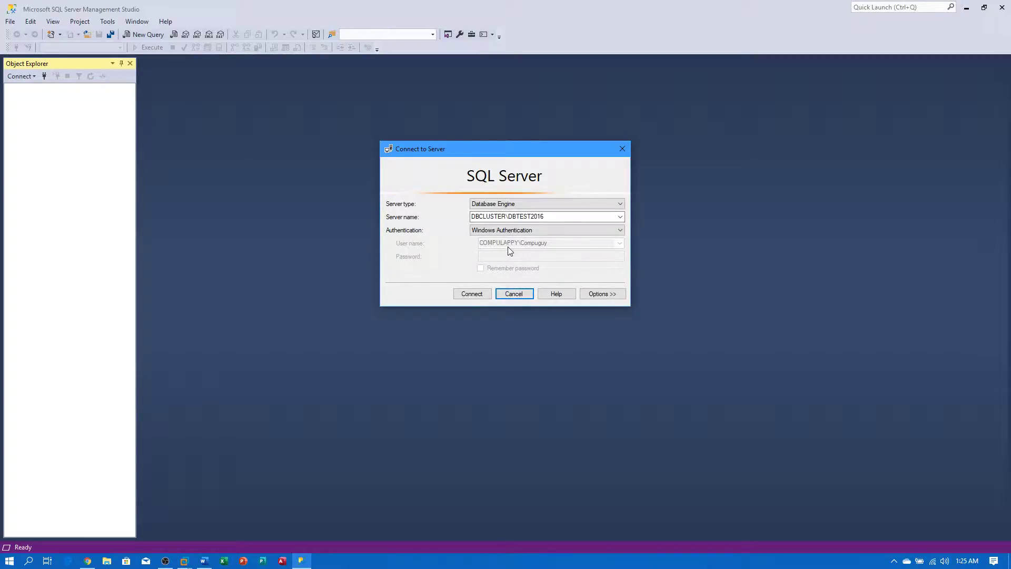
- Keep Windows Authentication and select the DBCLUSTER\ prefix in the server name
click(533, 230)
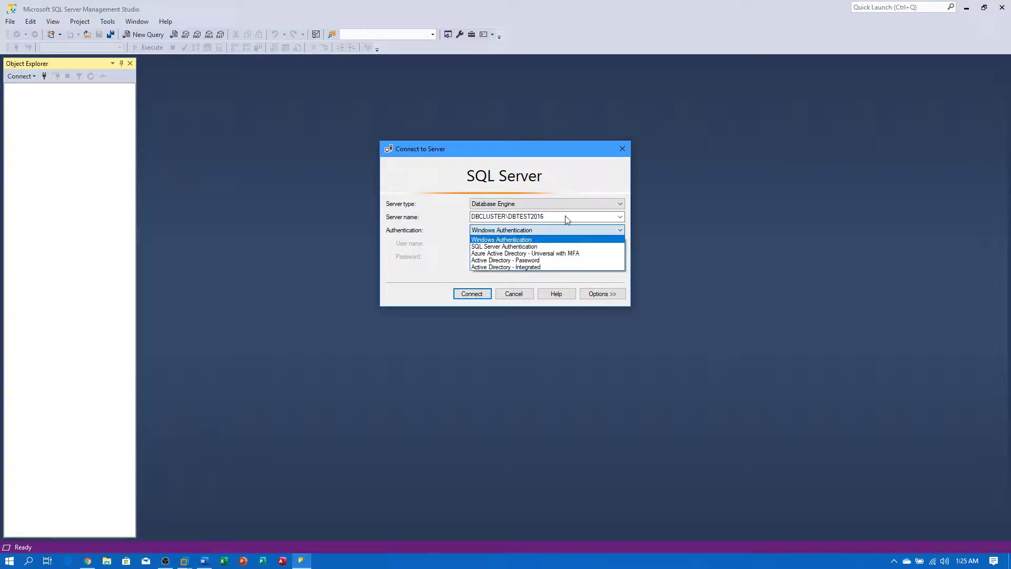
click(543, 241)
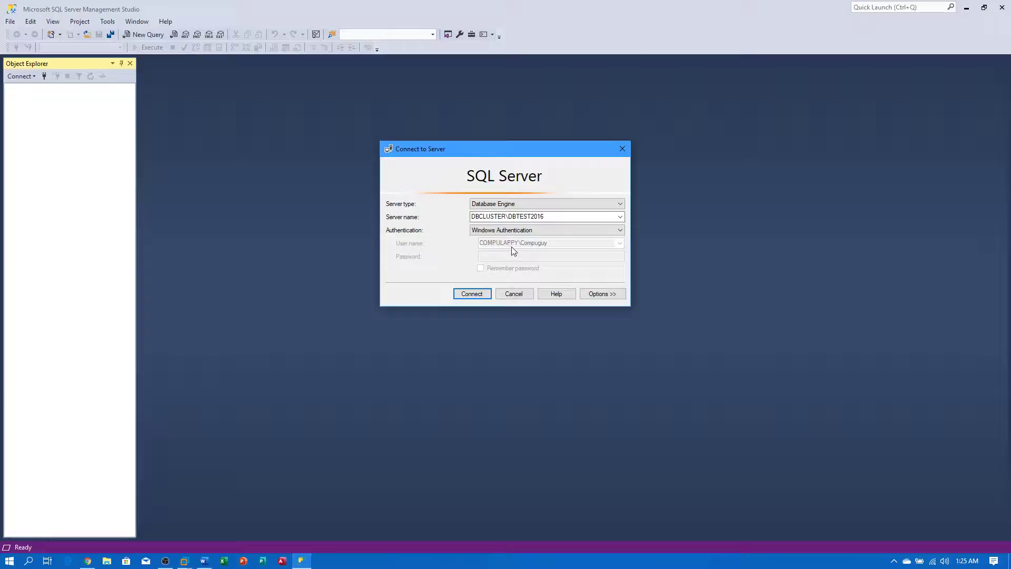
click(514, 231)
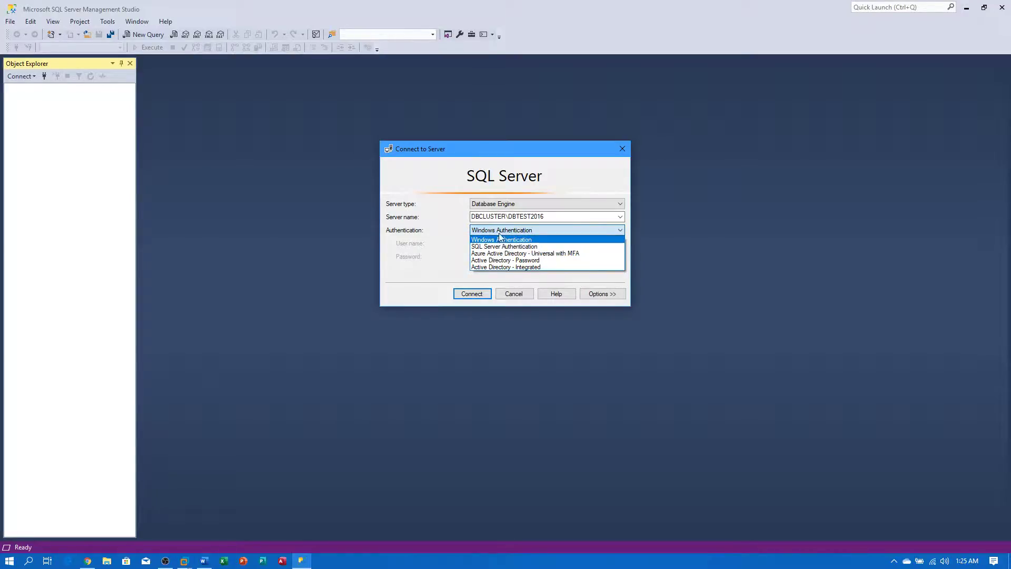
click(553, 215)
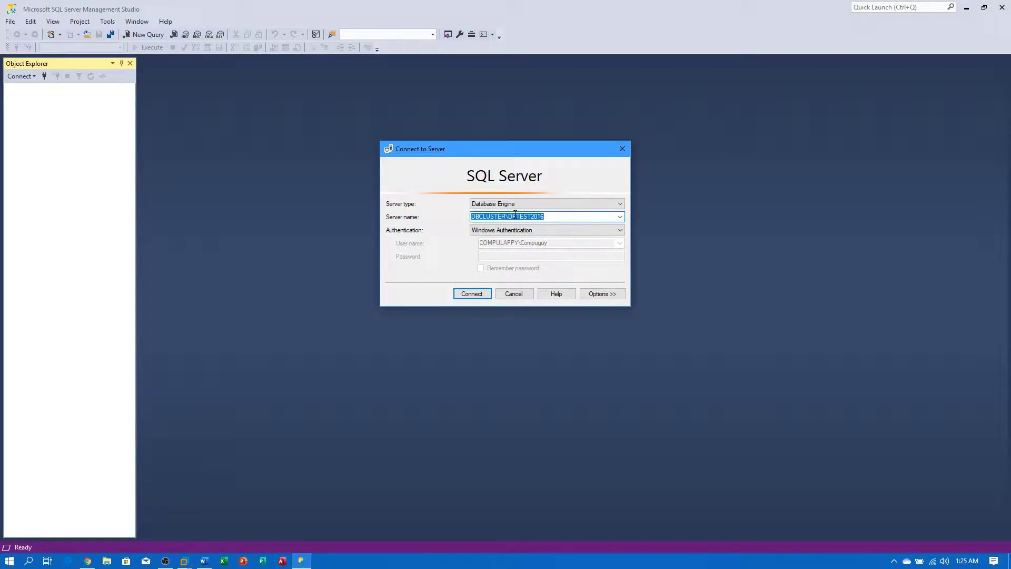
drag(510, 218, 456, 214)
- Remove the DBCLUSTER\ prefix and connect to DBTEST2016 as sa with SQL Server Authentication
key(BackSpace)
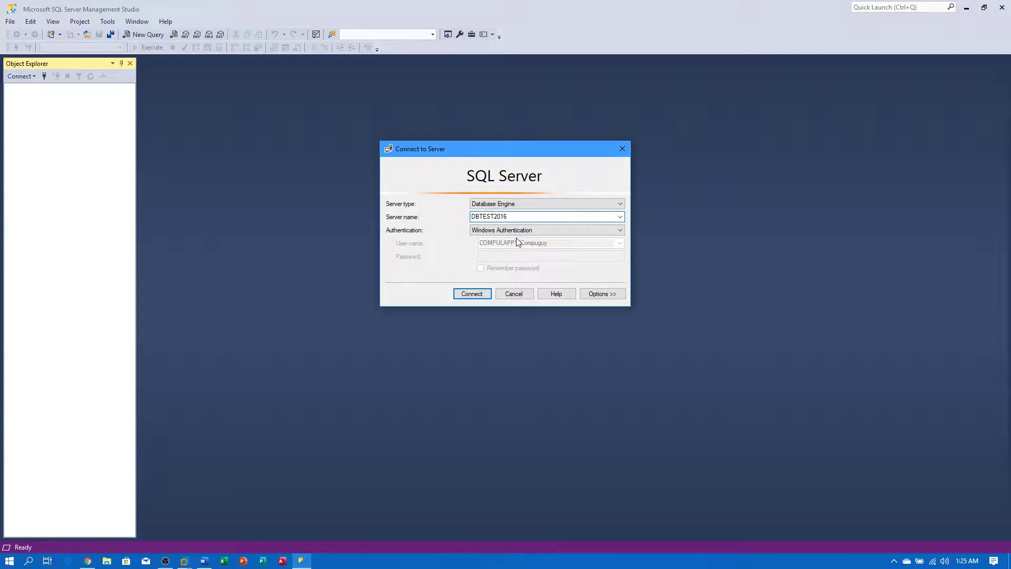
click(513, 232)
click(507, 241)
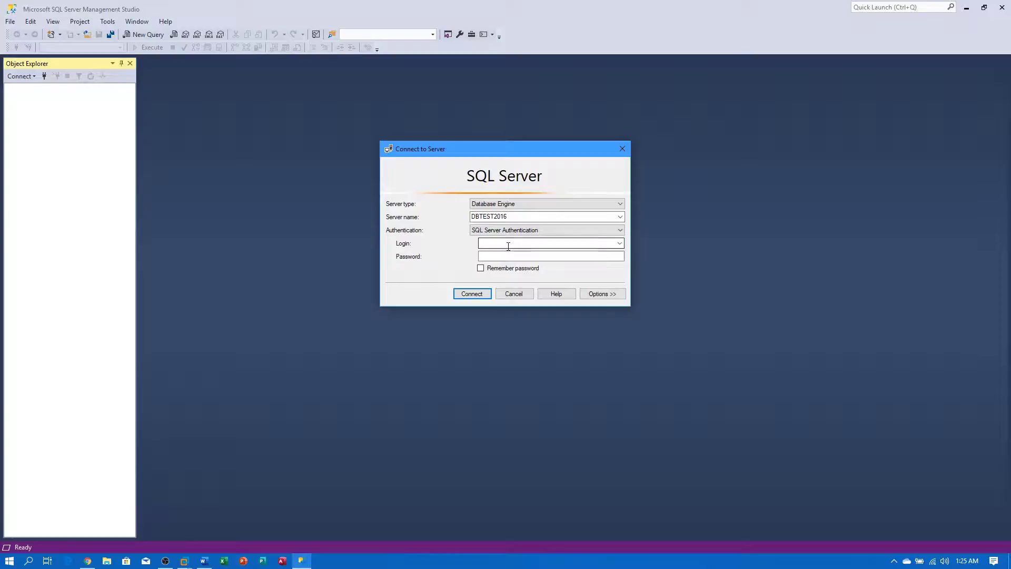
key(Tab)
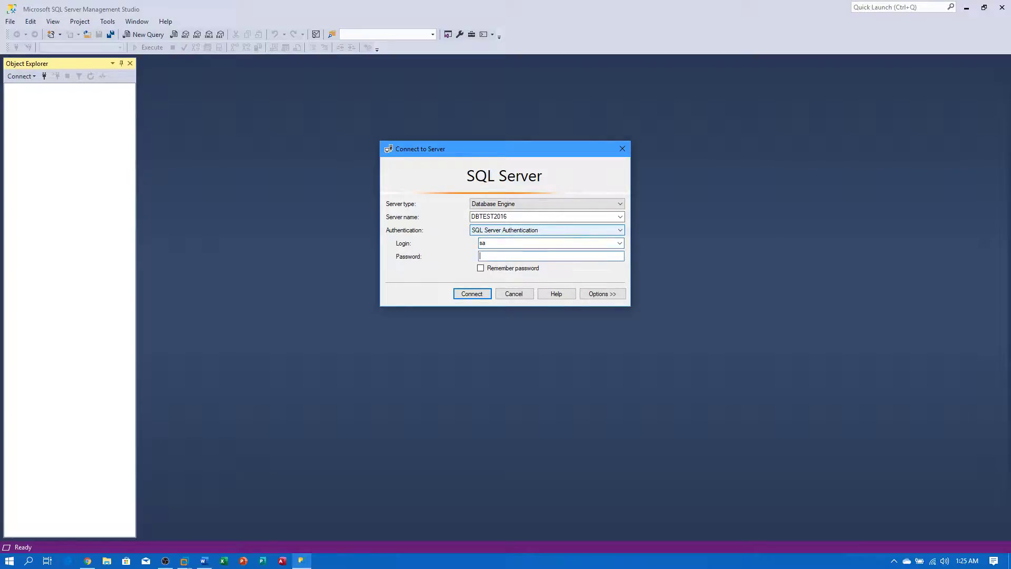
text(*)
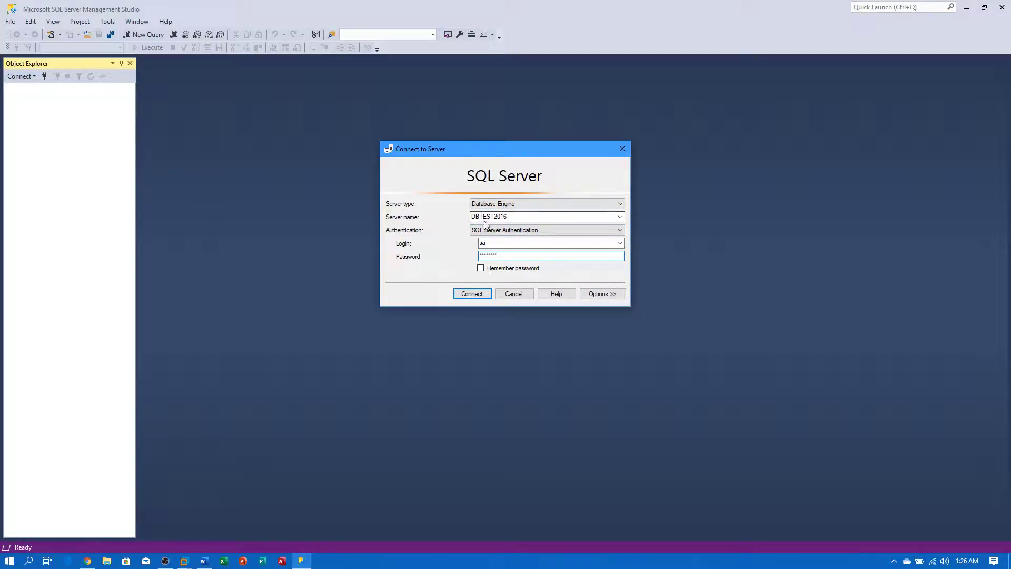
click(471, 296)
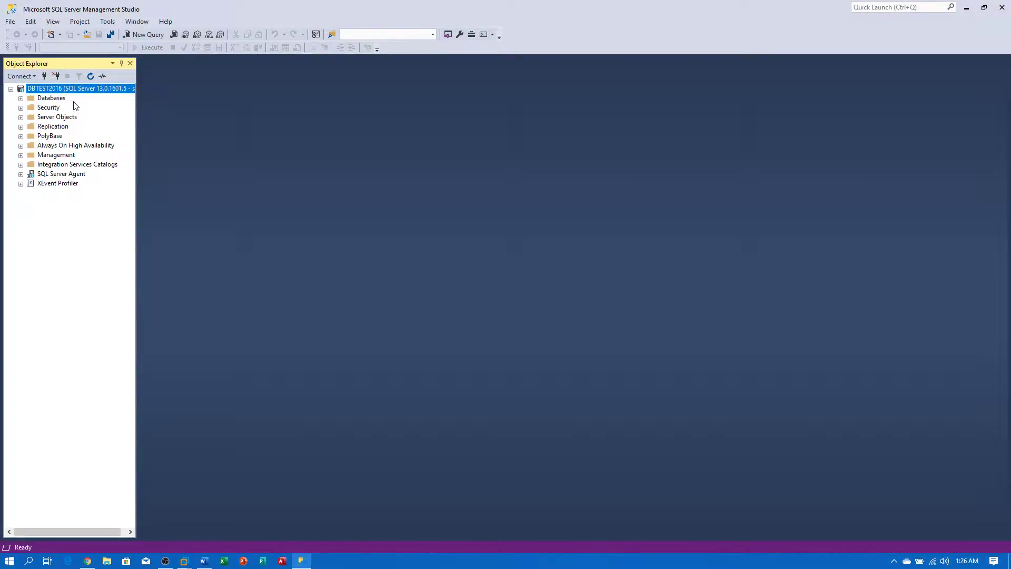
- Expand Databases, System Databases, Database Snapshots and SQL Server Agent, selecting master
double_click(51, 99)
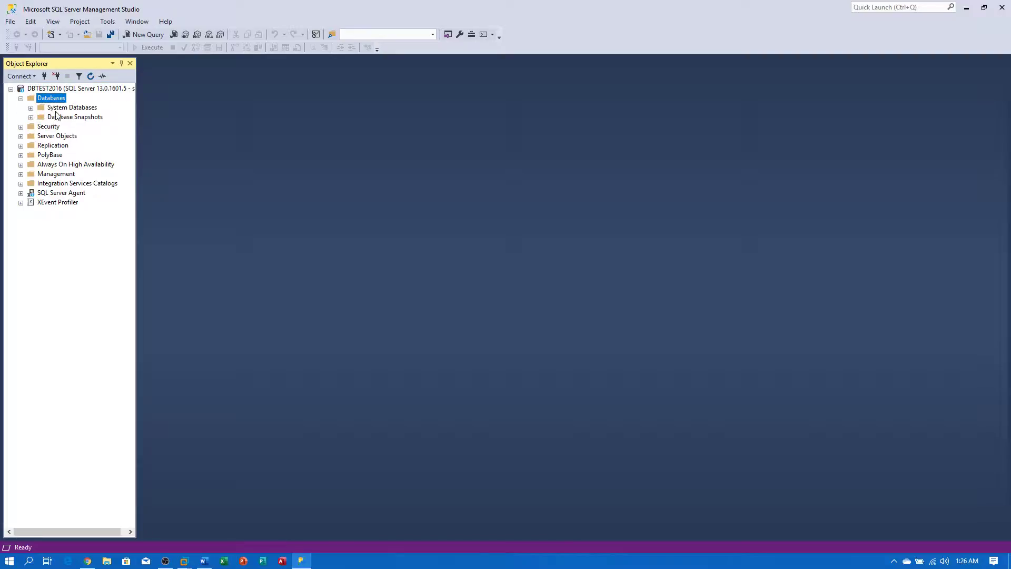
double_click(62, 108)
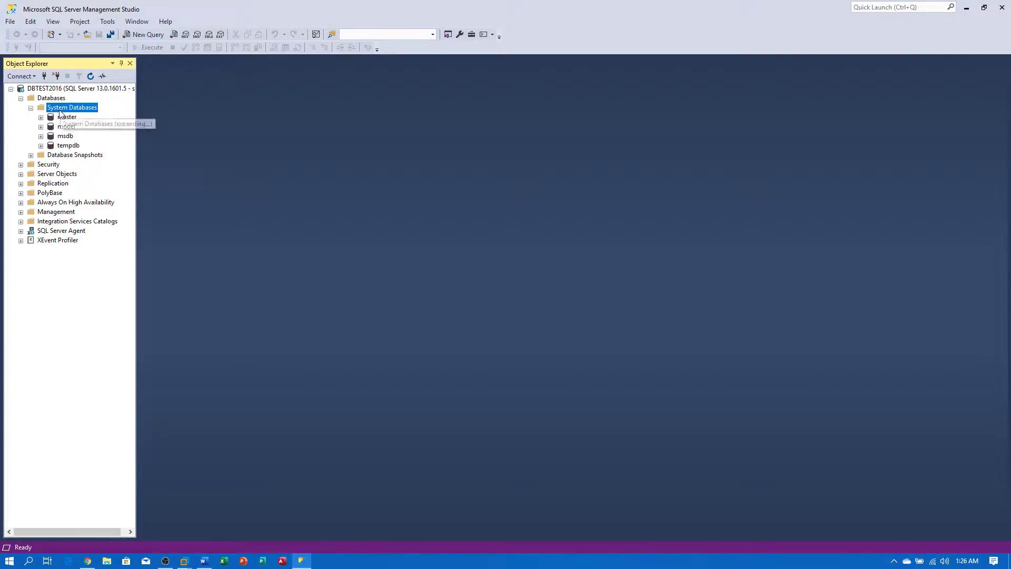
double_click(63, 157)
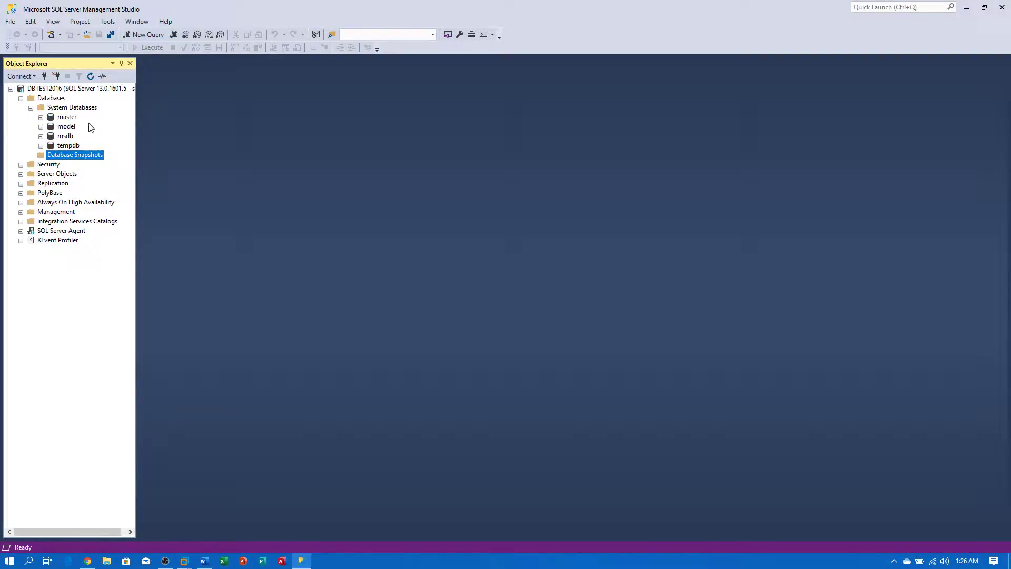
click(62, 118)
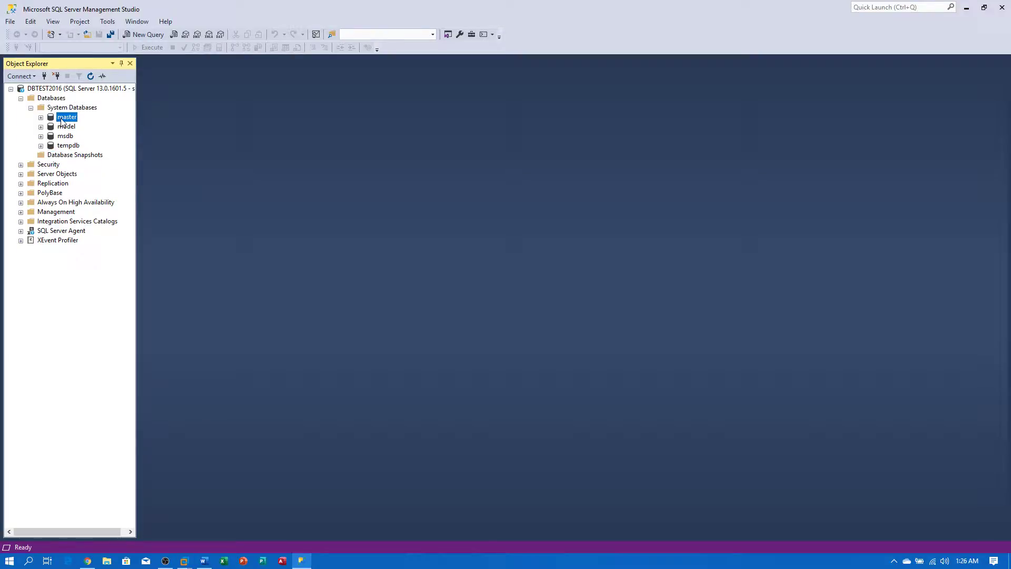
double_click(45, 232)
- Expand Security > Logins, select the domain user login, widen Object Explorer, and expand master
double_click(53, 165)
double_click(58, 174)
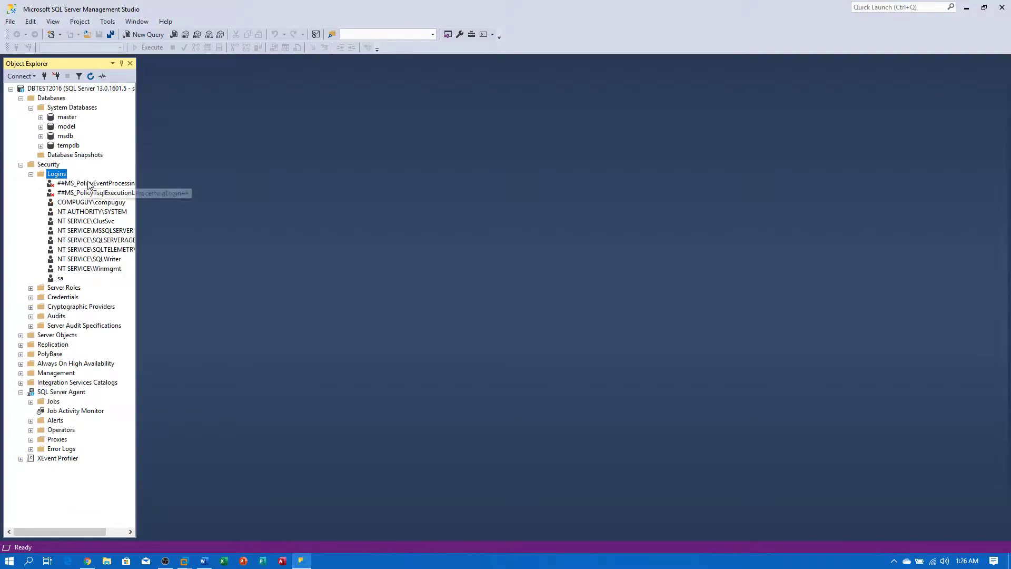
click(110, 202)
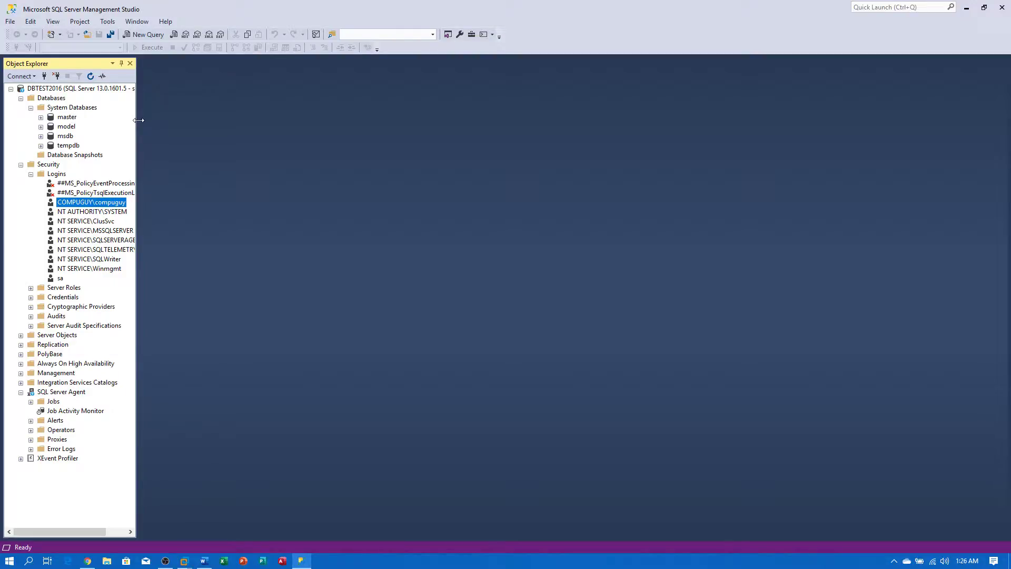
drag(139, 120, 167, 128)
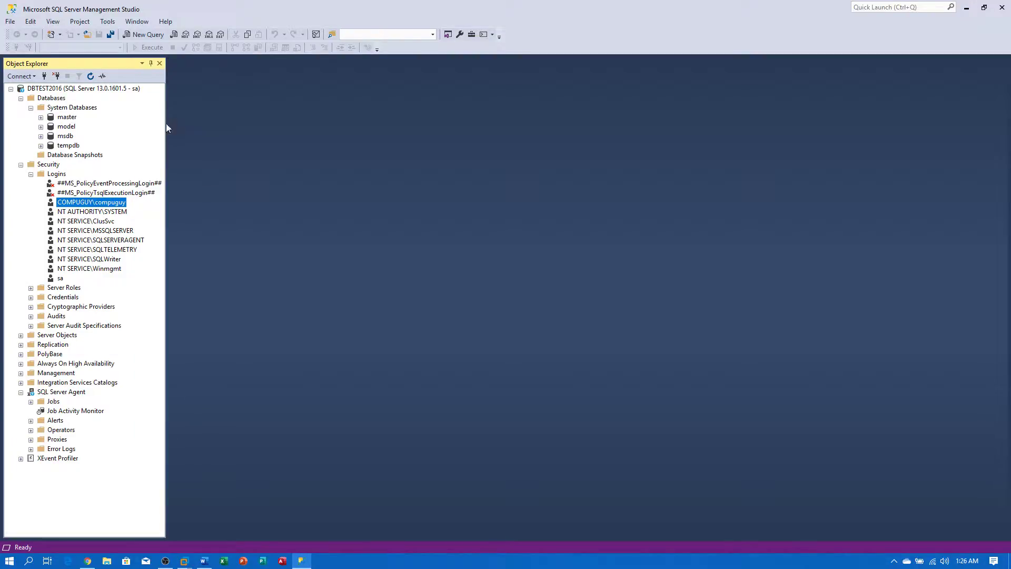
double_click(69, 117)
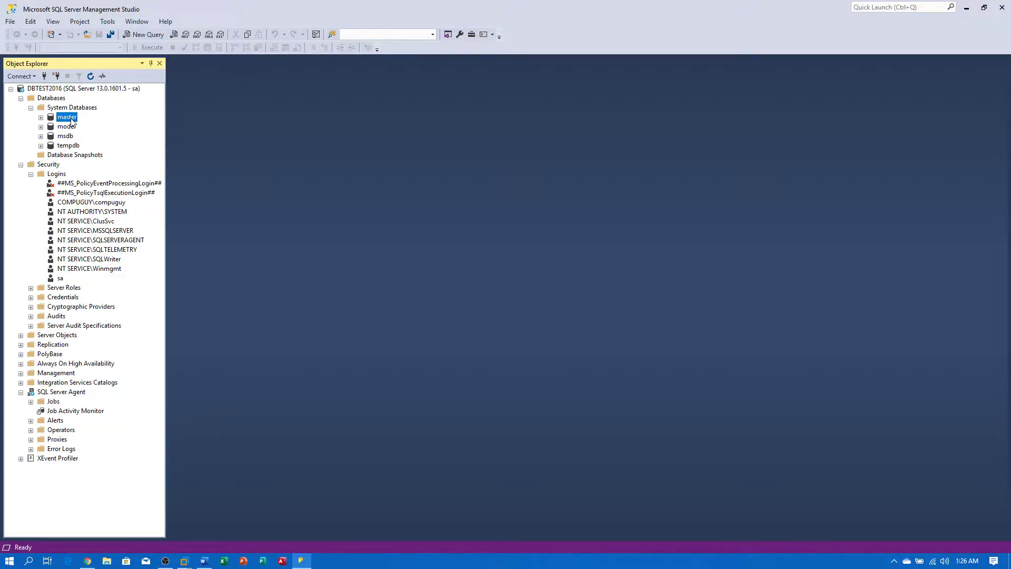
- Open and dismiss a new connection for DBTEST2016, then switch to the Node 2 VM
click(81, 90)
right_click(80, 89)
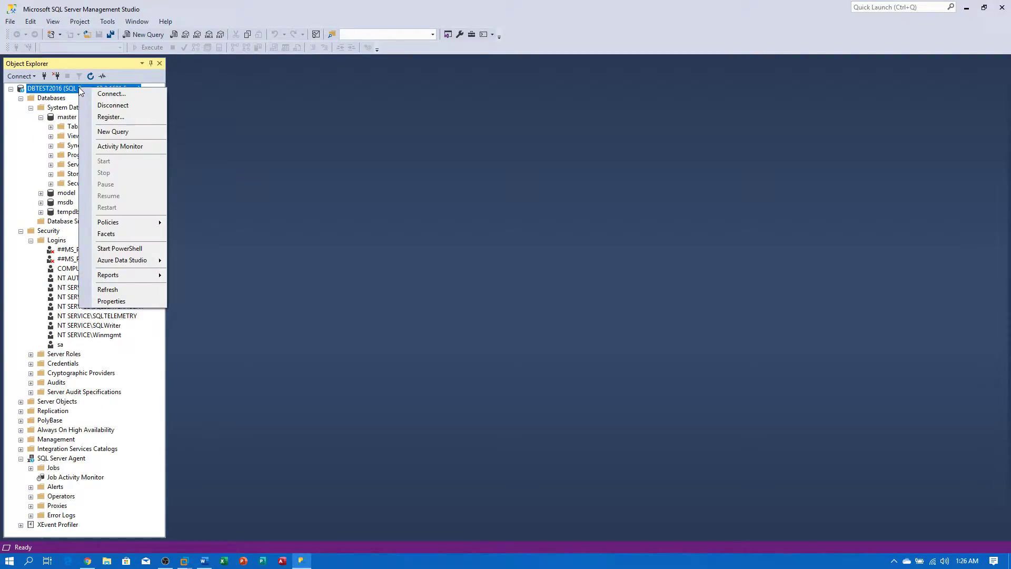
click(109, 93)
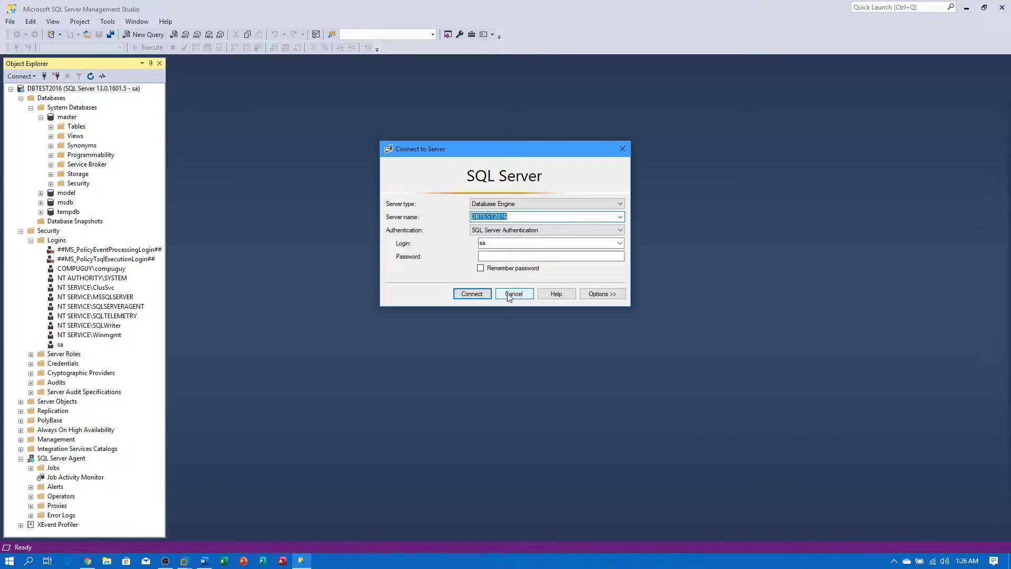
click(510, 296)
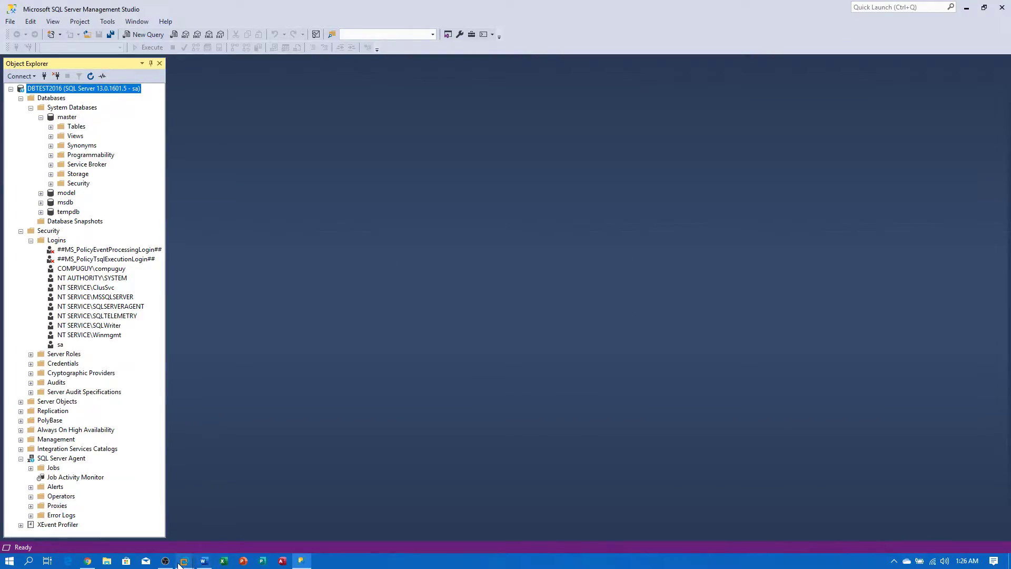
click(184, 560)
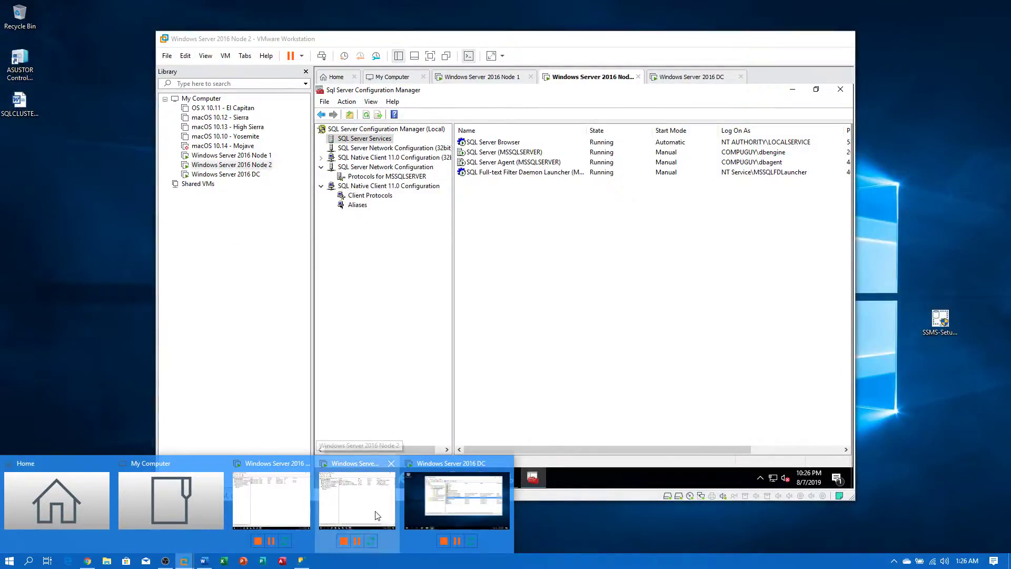
click(377, 521)
click(244, 165)
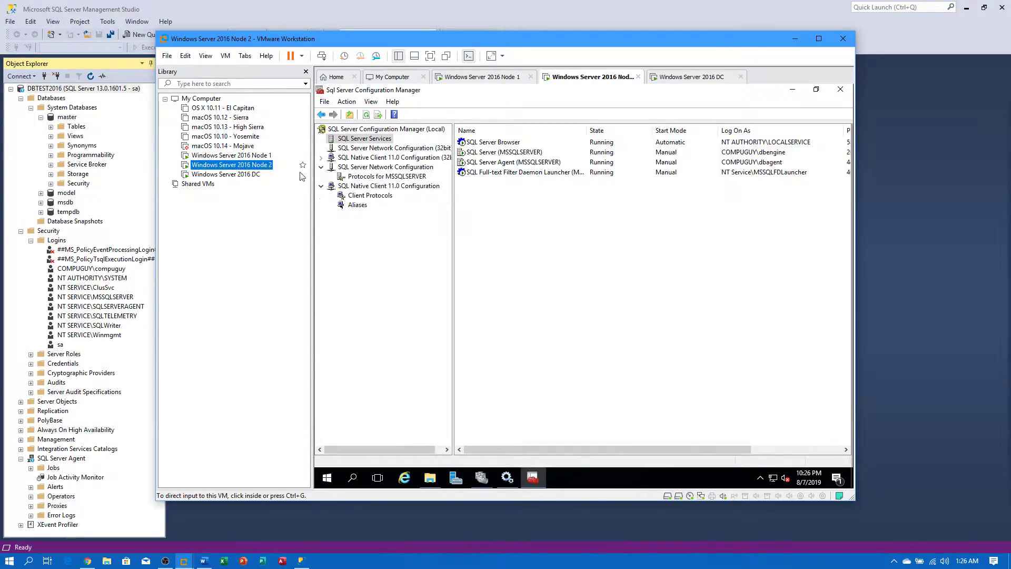
- Move the SQL Server cluster role to Node1 using Move to a specific node
click(481, 478)
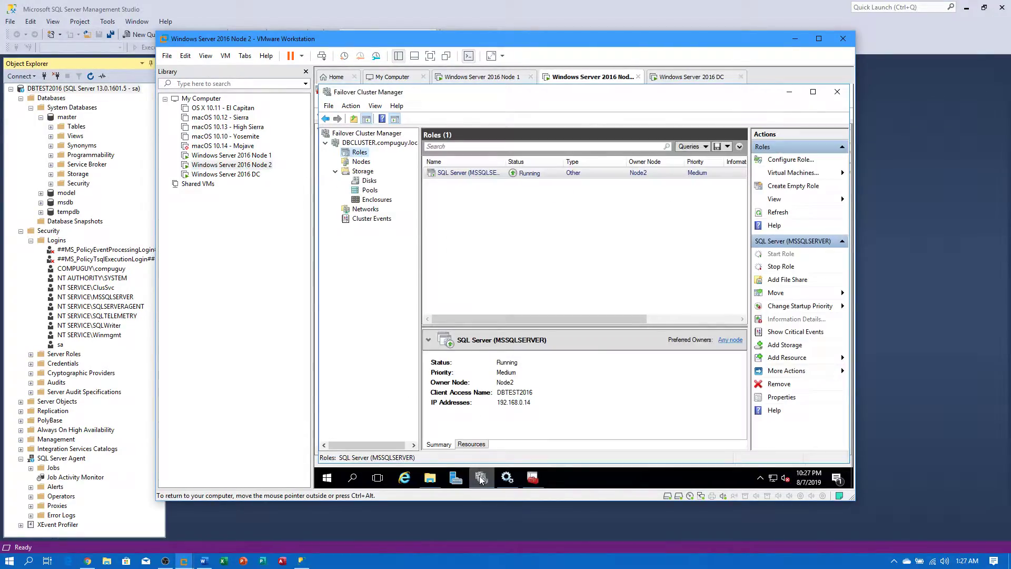
right_click(503, 173)
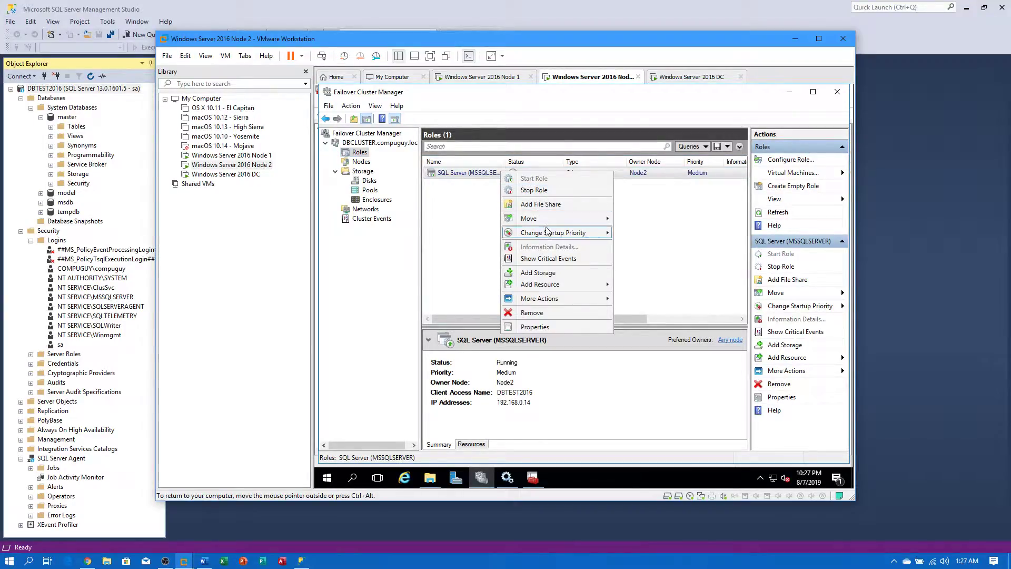
mouse_move(580, 218)
click(652, 231)
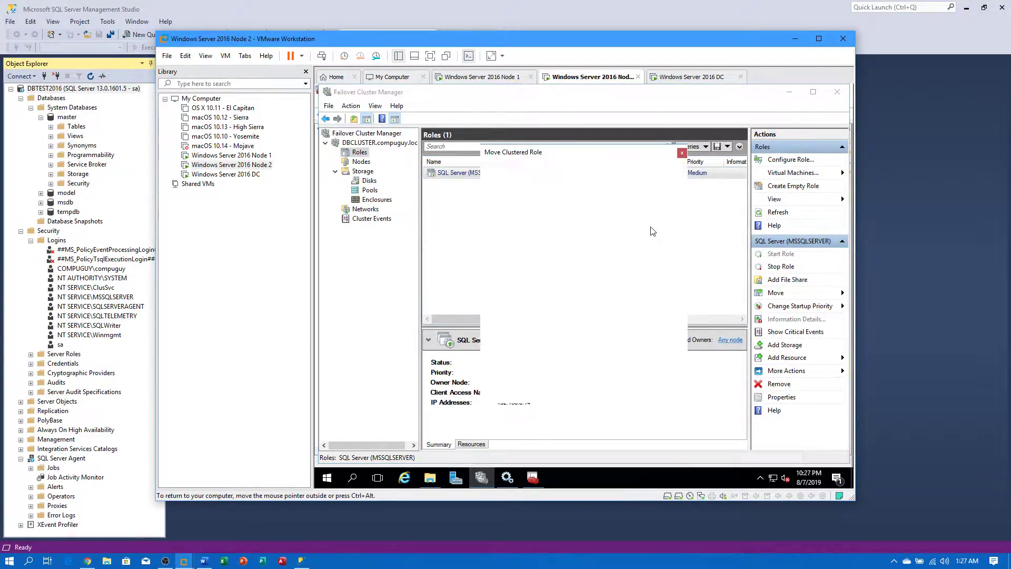
click(598, 238)
key(Return)
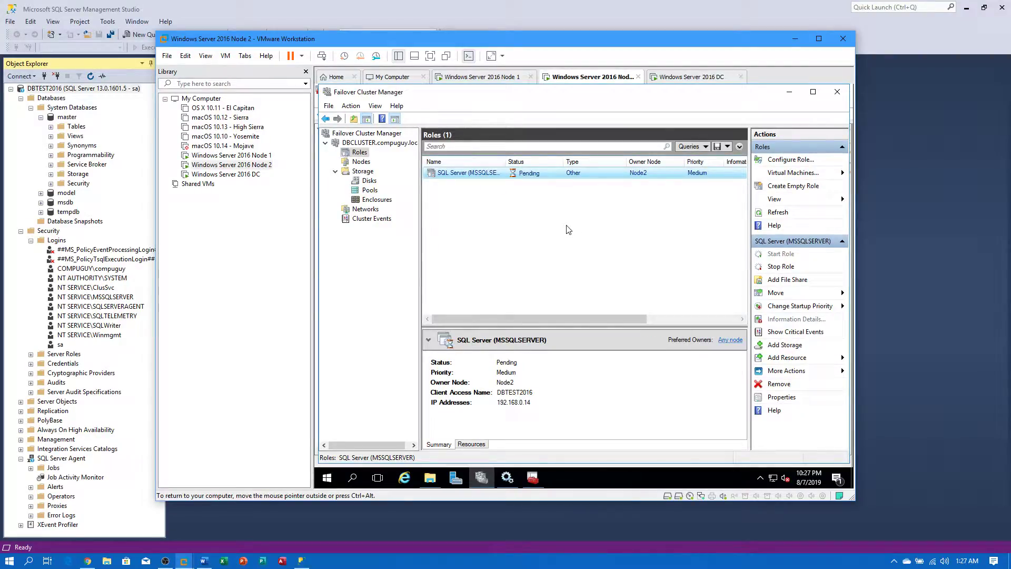
- Check the cluster's disks, nodes and roles to confirm Node1 now owns the SQL Server role
click(370, 182)
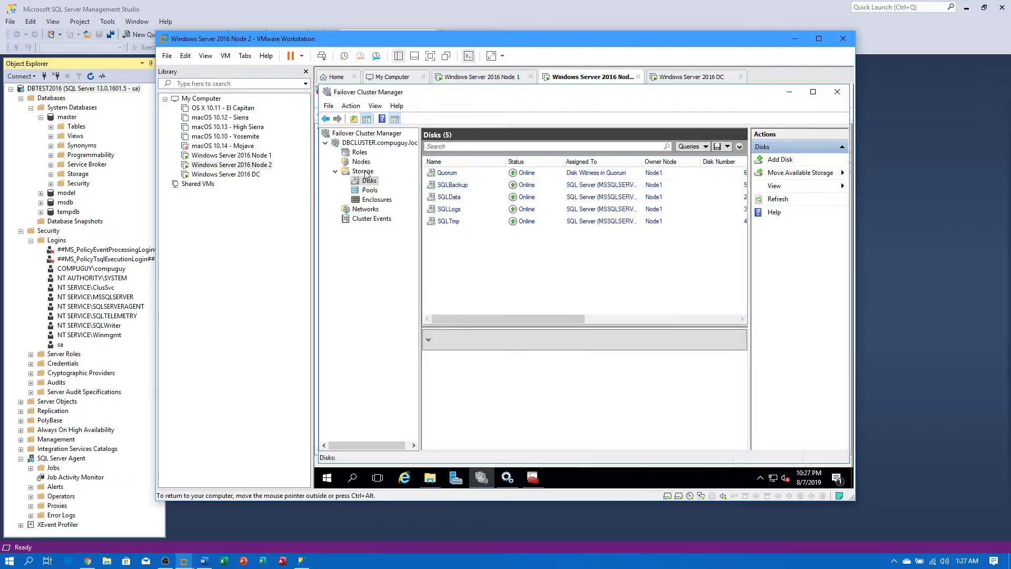
click(364, 164)
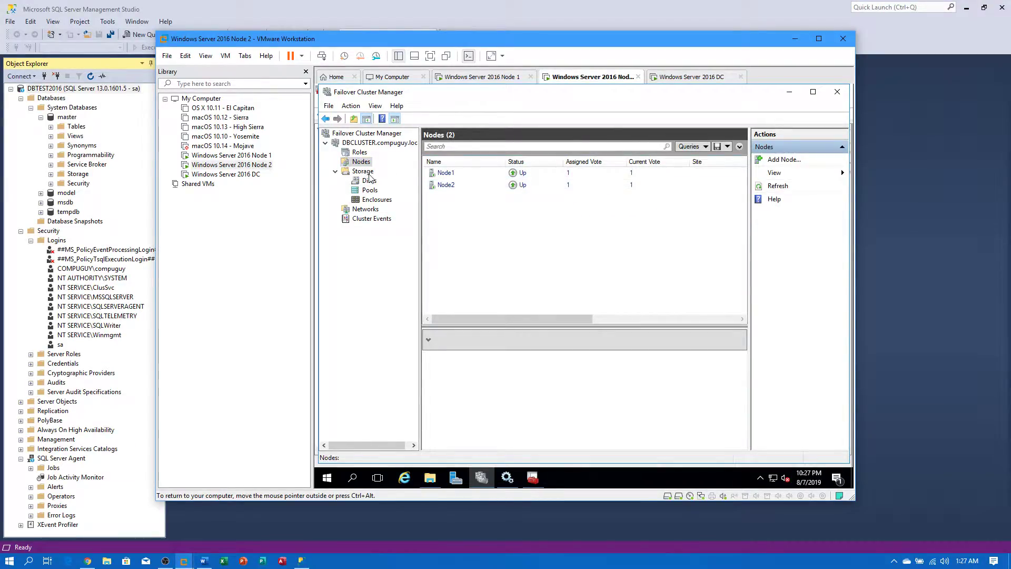
click(360, 152)
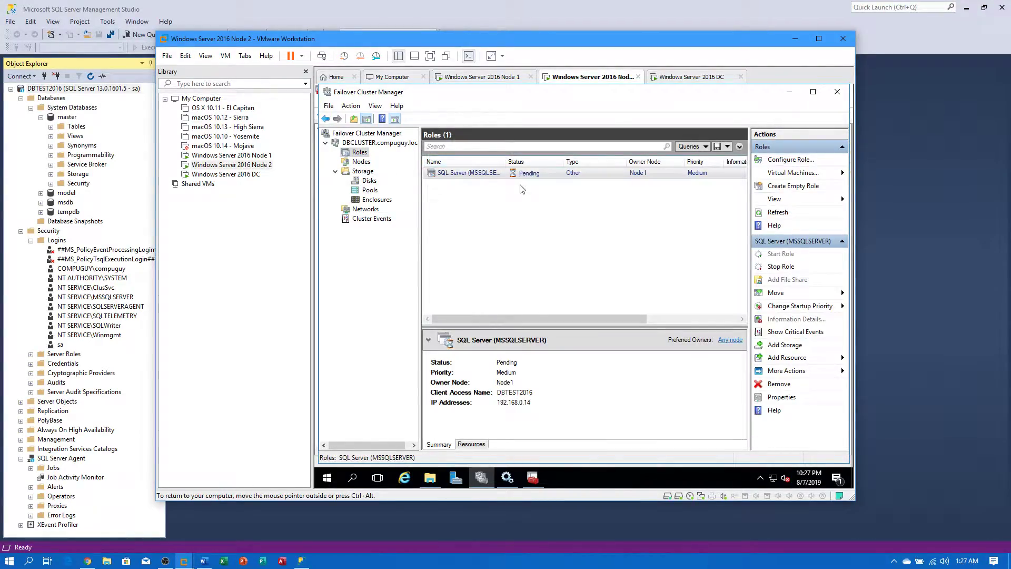
- Refresh Node 1's services so SQL Server and SQL Server Agent show Running, then return to Node 2's Management Studio
click(230, 156)
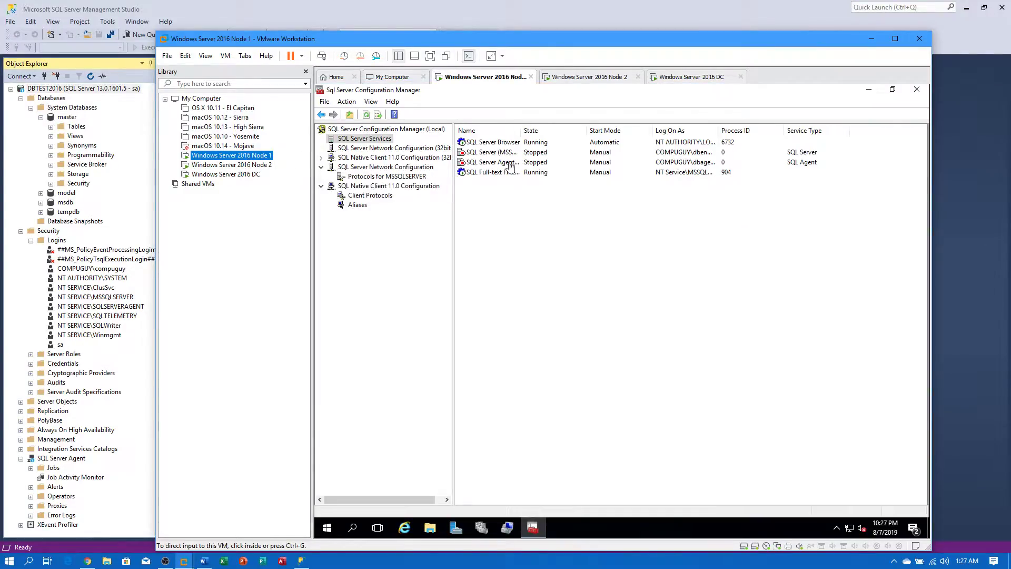
right_click(548, 226)
click(578, 236)
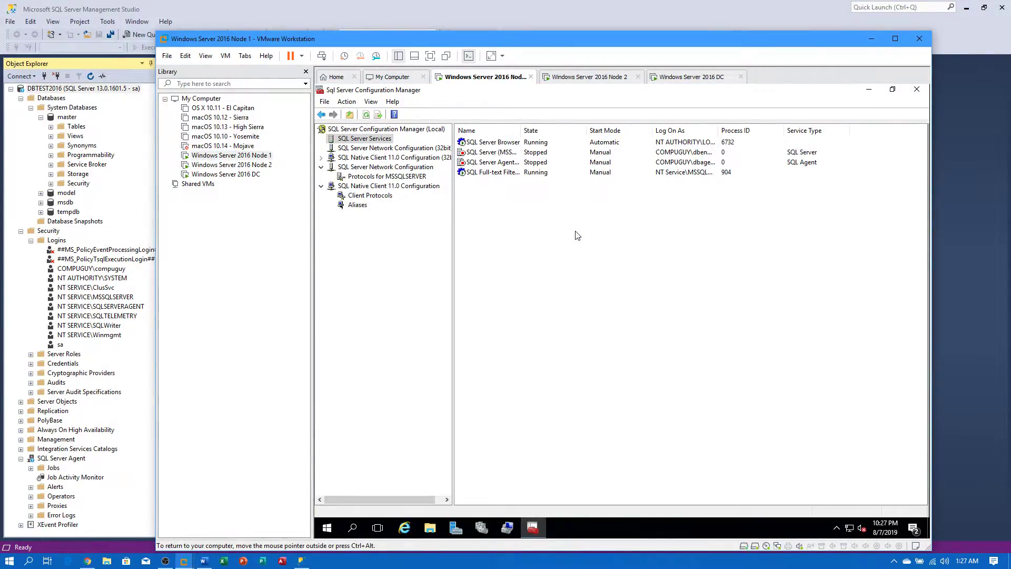
right_click(510, 242)
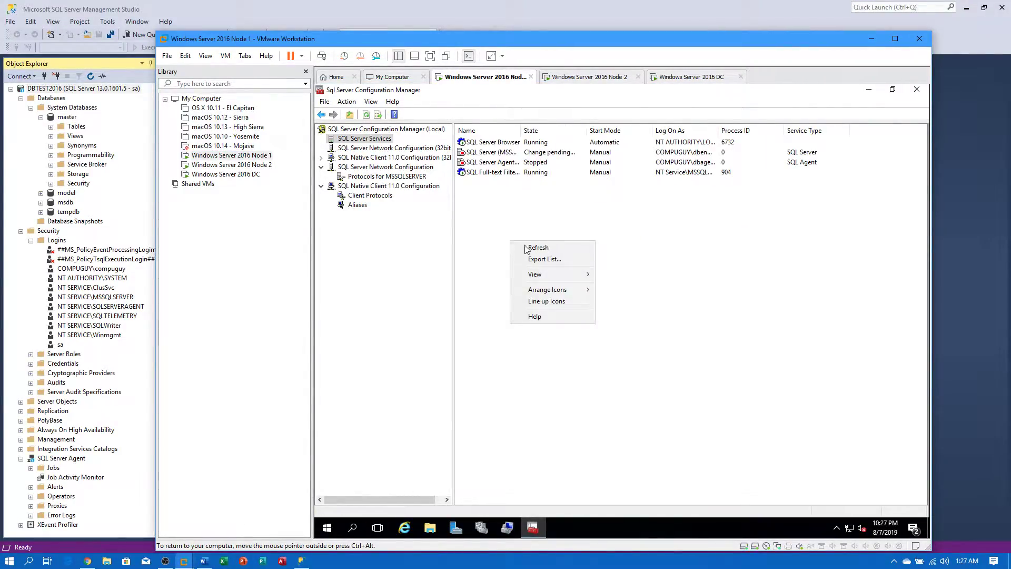
click(525, 247)
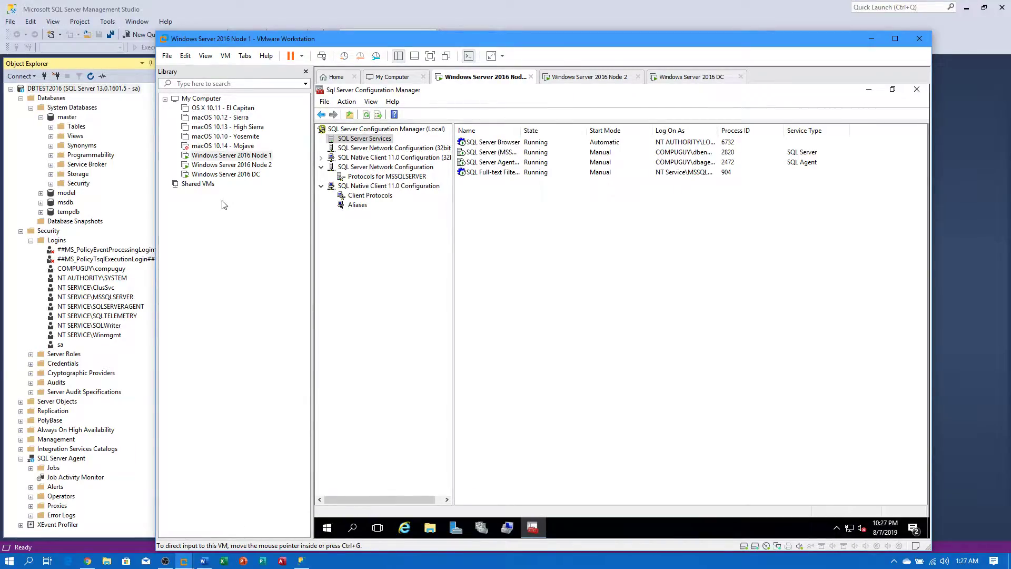
click(232, 165)
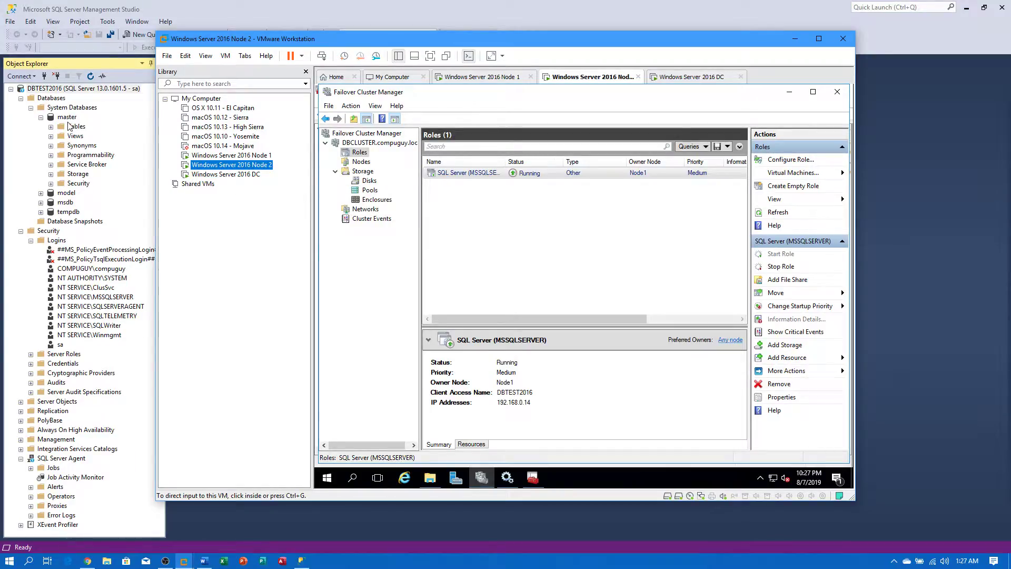
click(69, 126)
- Expand DBTEST2016's model, msdb and tempdb system databases in Object Explorer
click(65, 194)
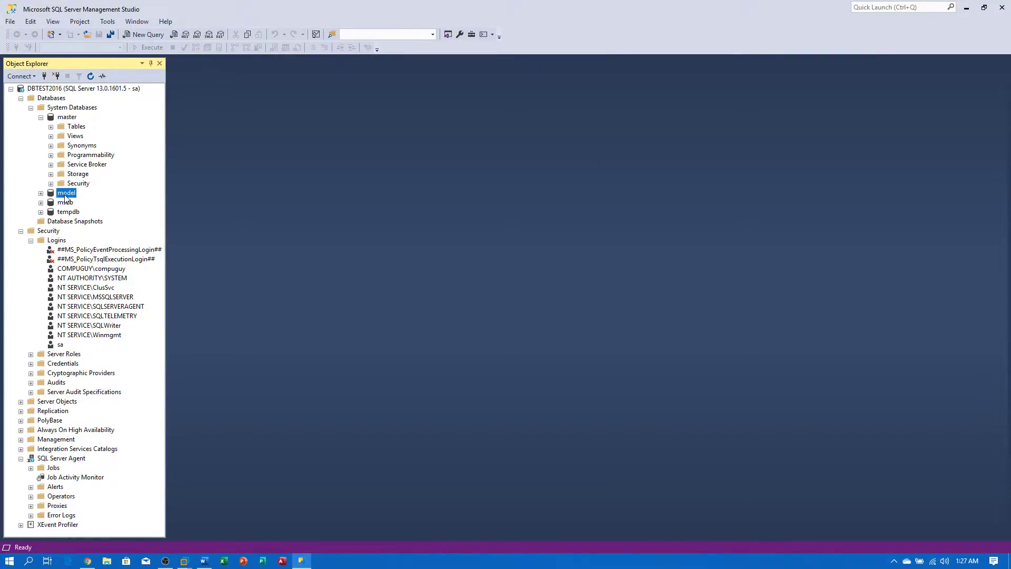
double_click(65, 195)
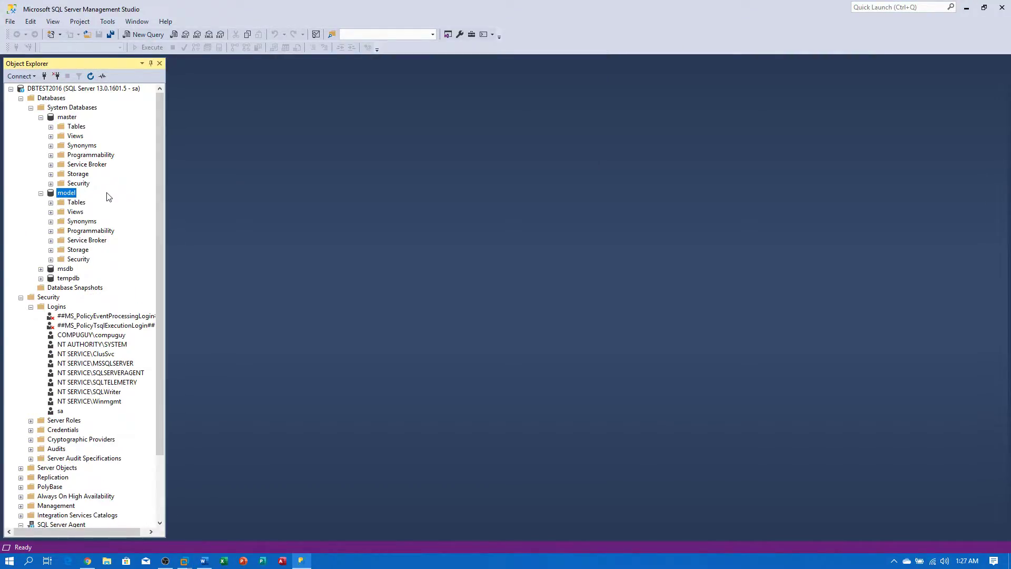
double_click(65, 269)
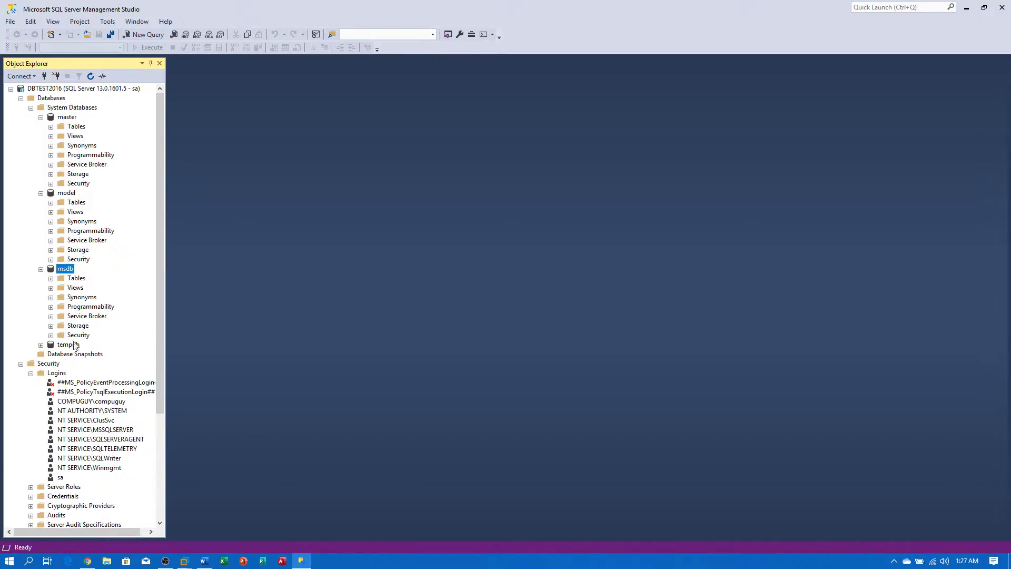
double_click(73, 344)
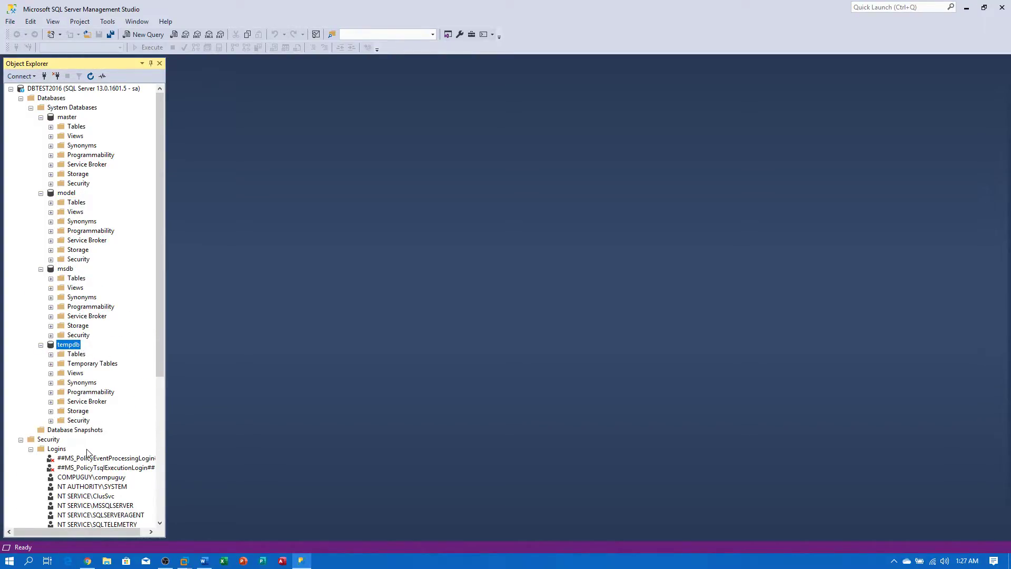
scroll(100, 451, down, 8)
scroll(99, 451, up, 7)
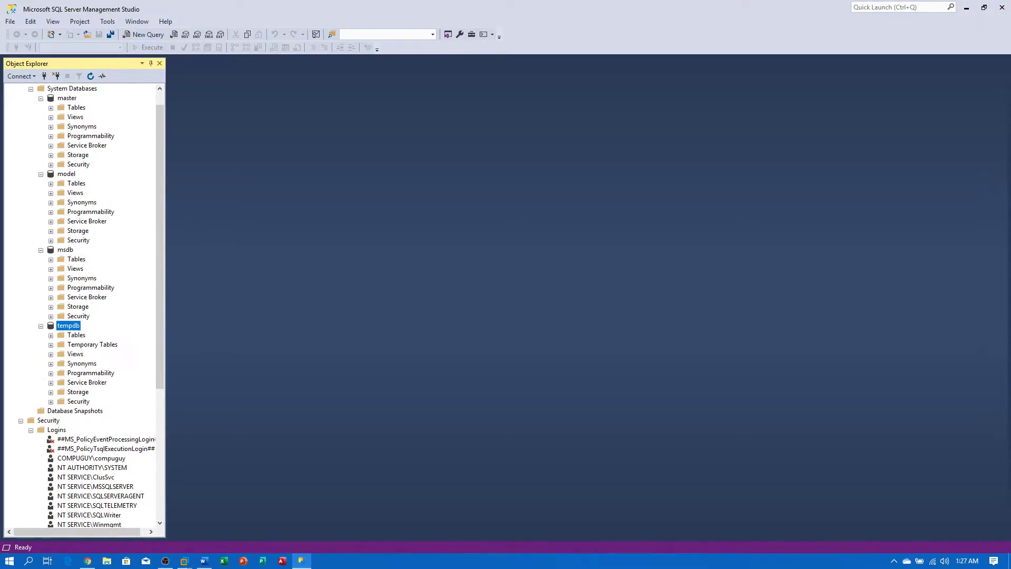
- Close Management Studio, then Node 2's Failover Cluster Manager and SQL Server Configuration Manager
click(1002, 7)
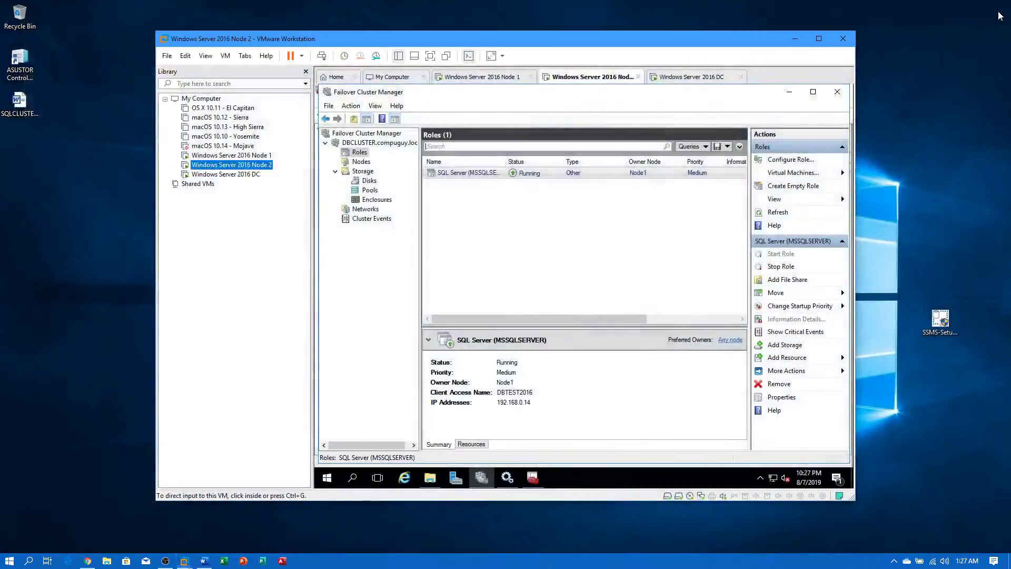
click(211, 156)
click(204, 165)
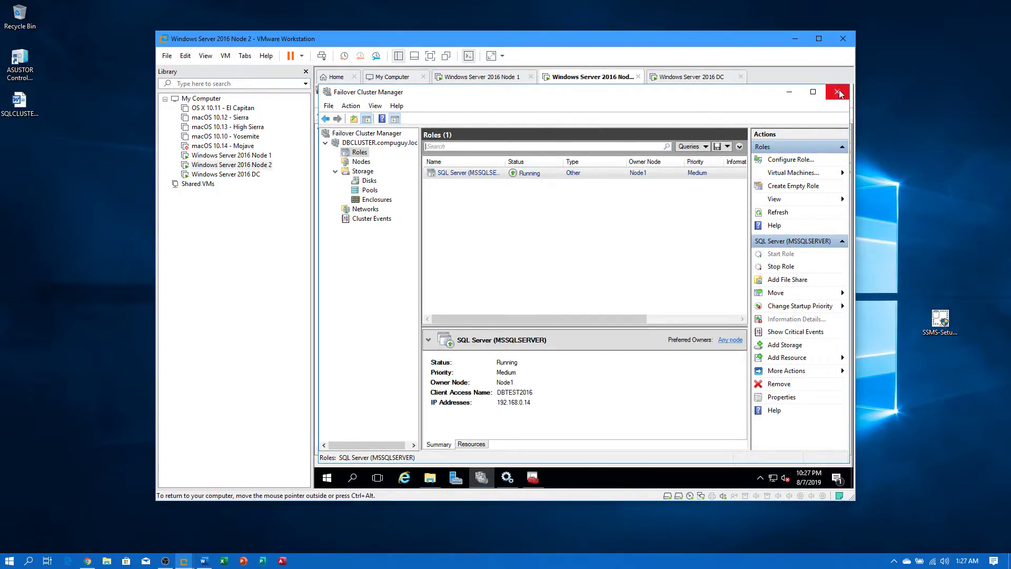
click(839, 93)
click(836, 88)
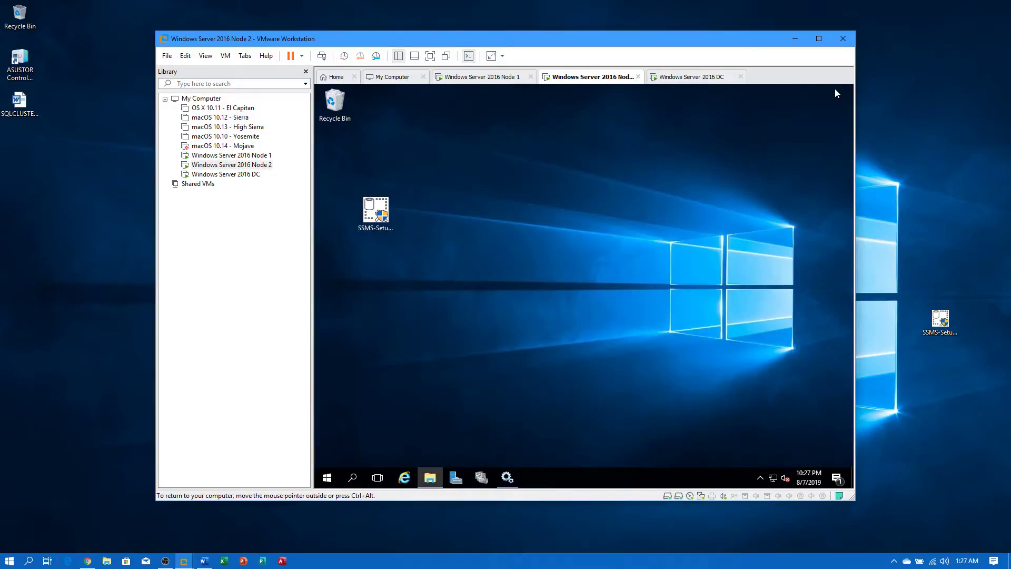
- Close Node 1's SQL Server Configuration Manager and bring the SQLCLUSTERINGSETUP.doc notes forward in Word
click(243, 156)
click(915, 94)
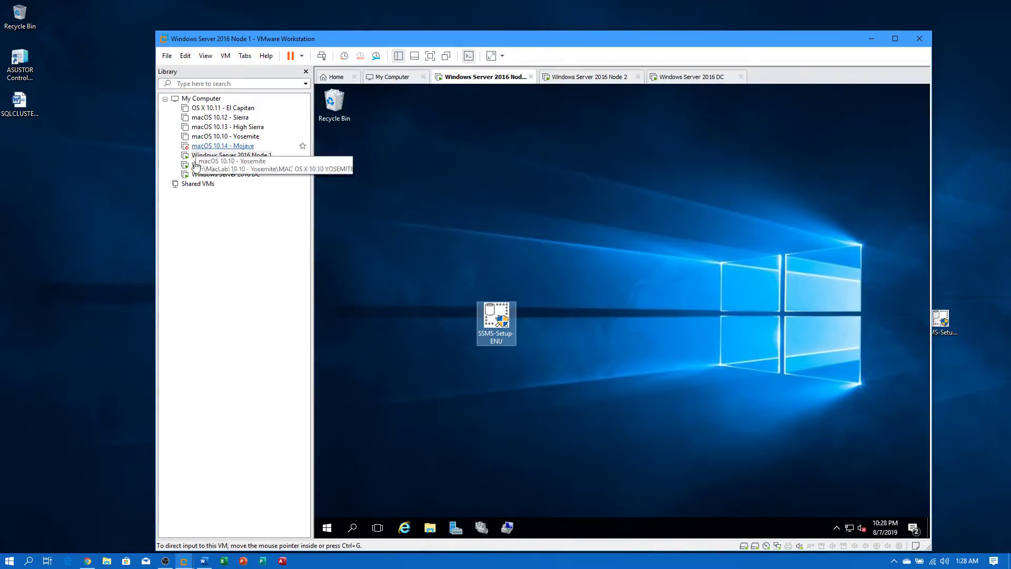
click(243, 174)
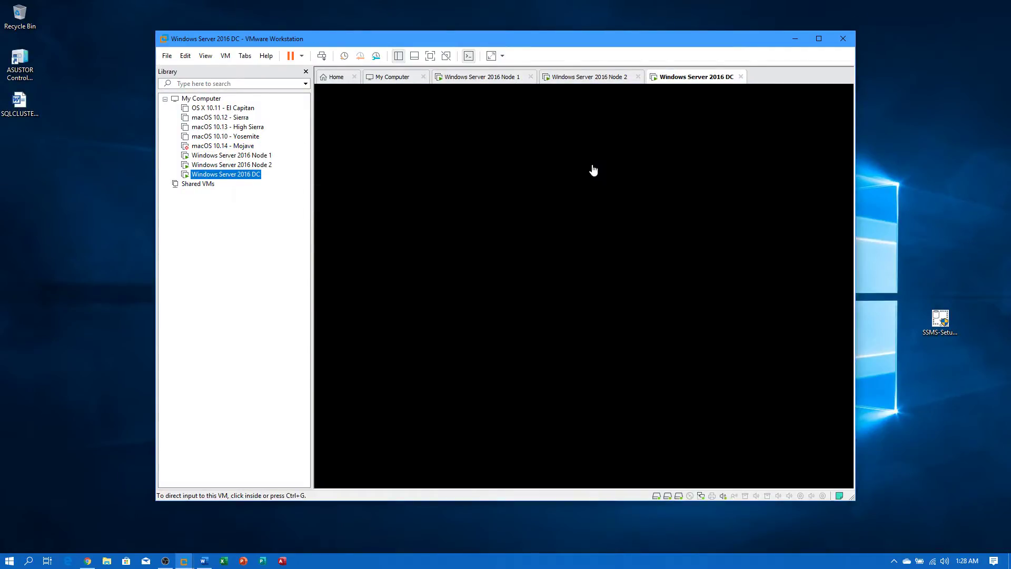
click(238, 166)
click(240, 156)
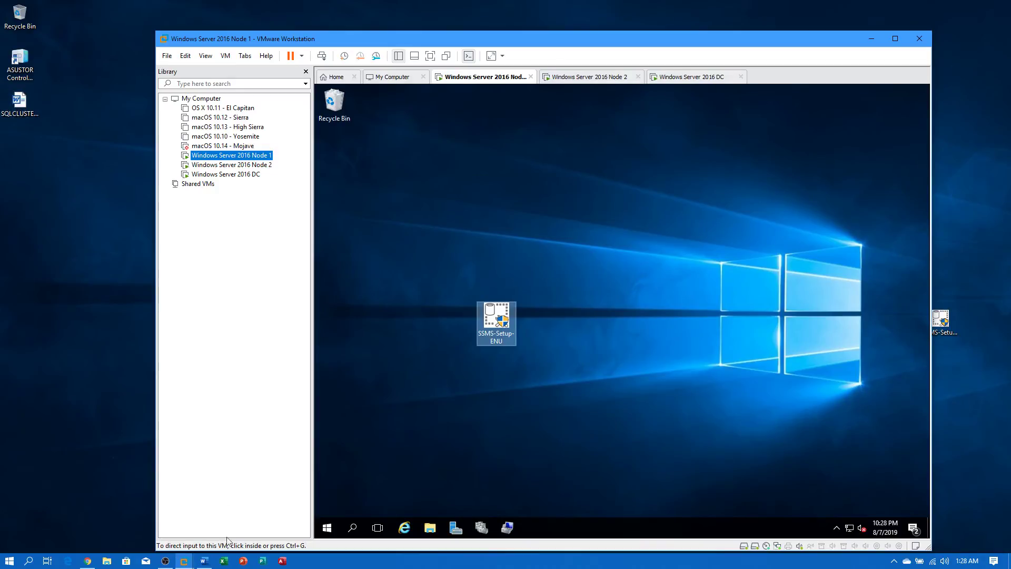
click(204, 560)
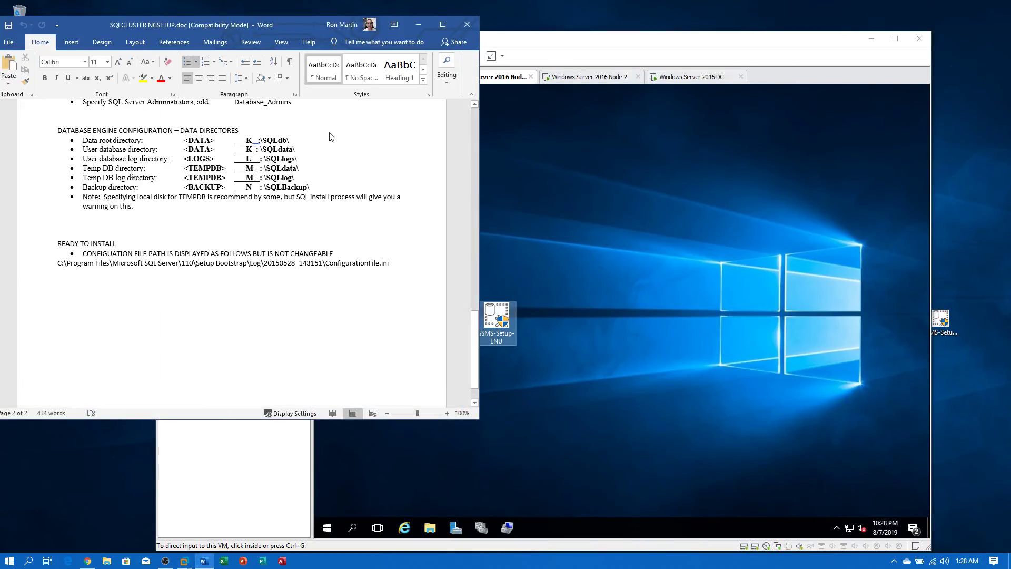
drag(304, 22, 360, 27)
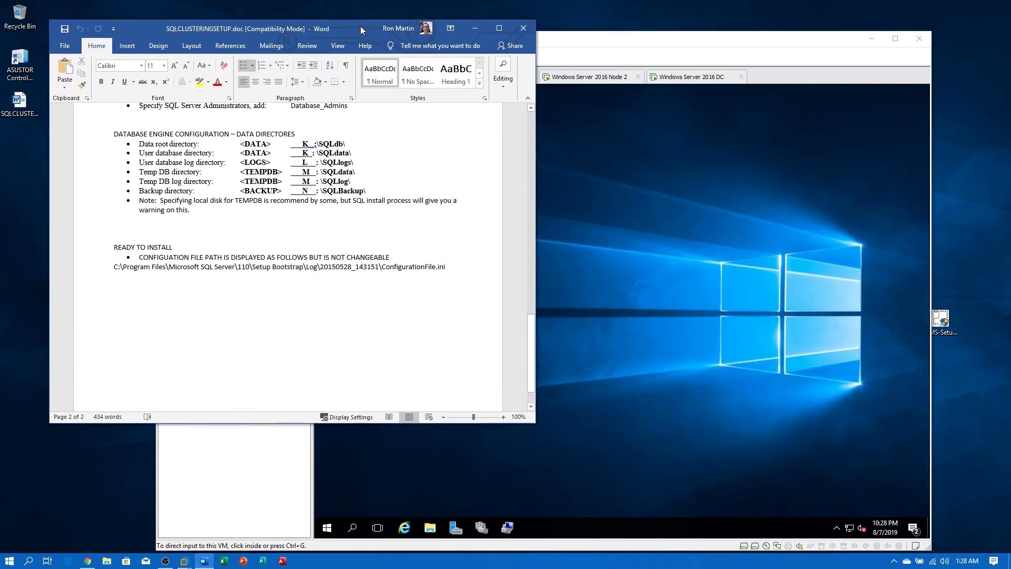